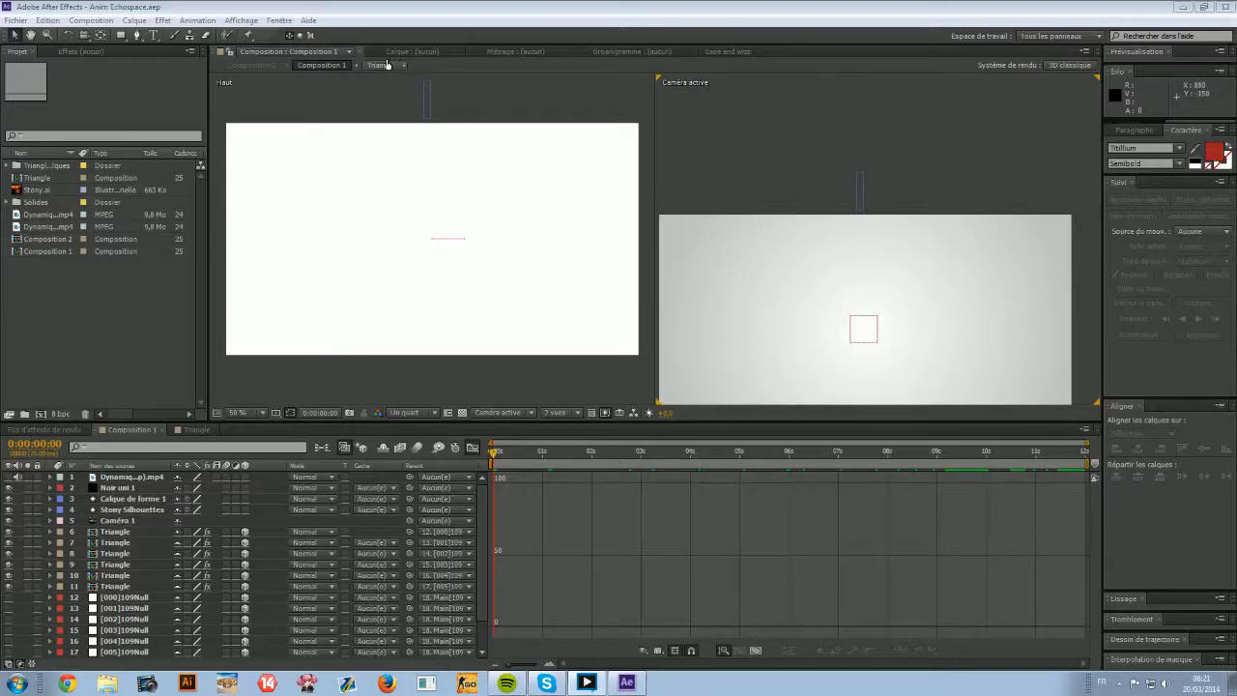
Reset the Tous les panneaux workspace to its default layout.
click(279, 20)
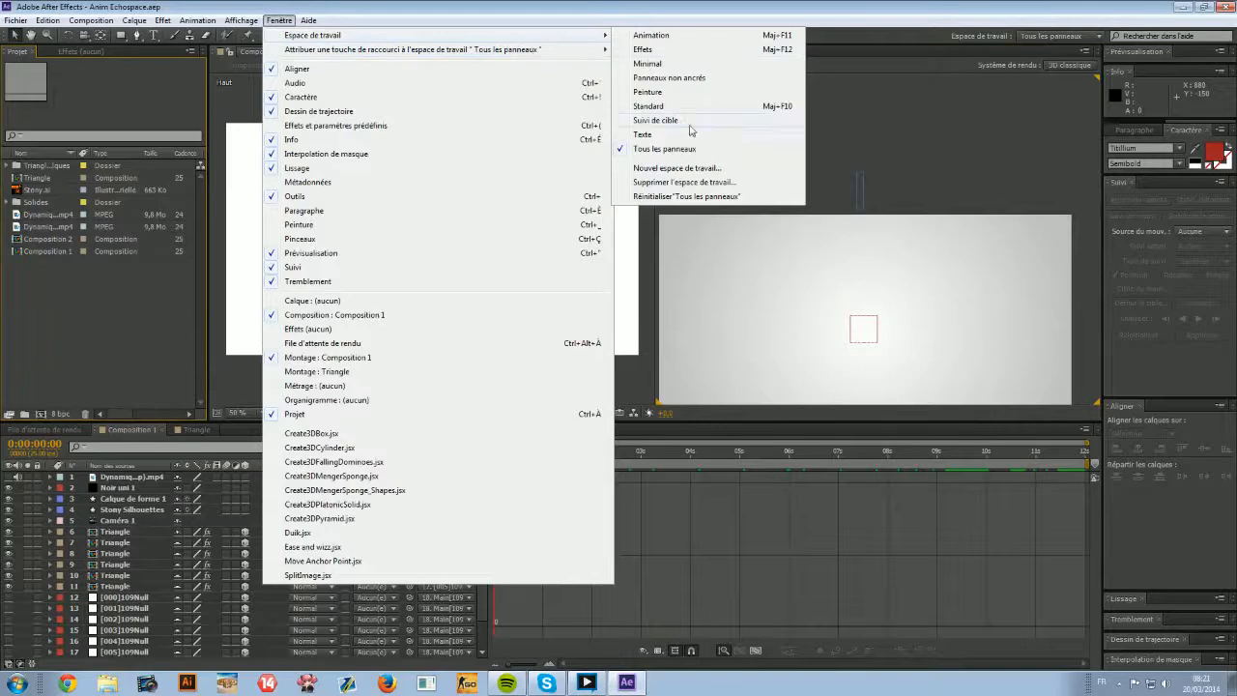
click(674, 197)
click(676, 356)
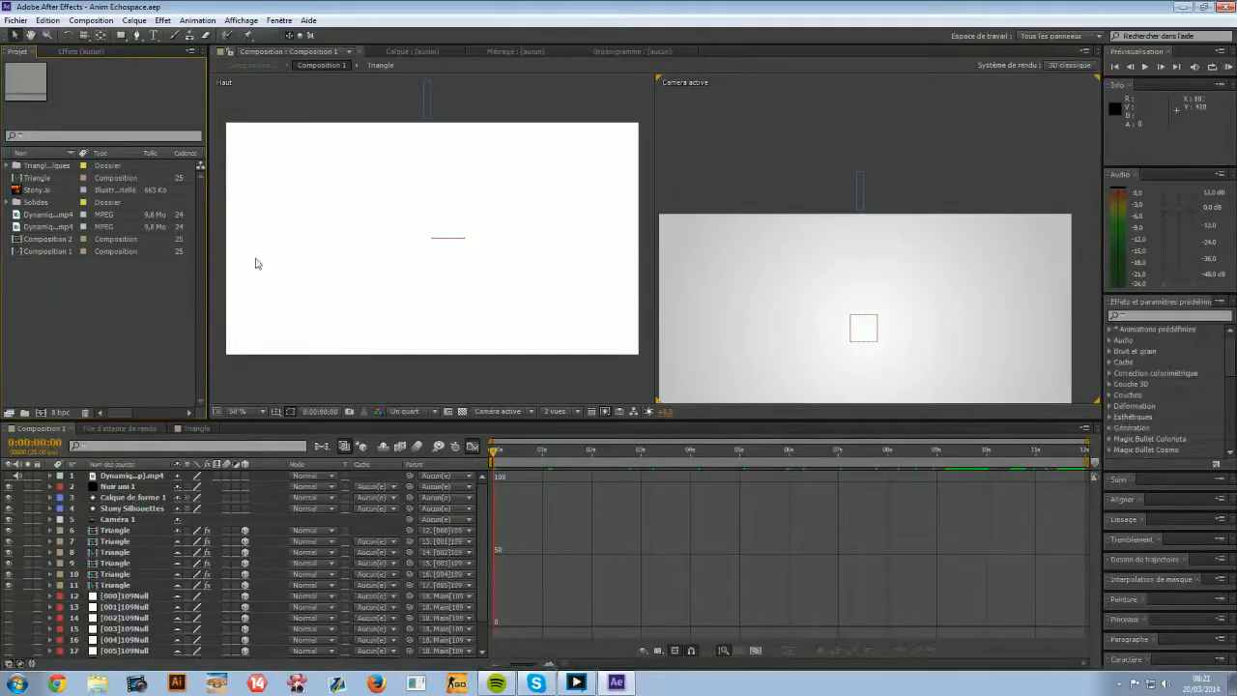
Switch the composition viewer to a single active camera view.
right_click(659, 83)
click(565, 410)
click(570, 426)
scroll(653, 172, down, 2)
scroll(654, 241, up, 3)
scroll(663, 318, down, 1)
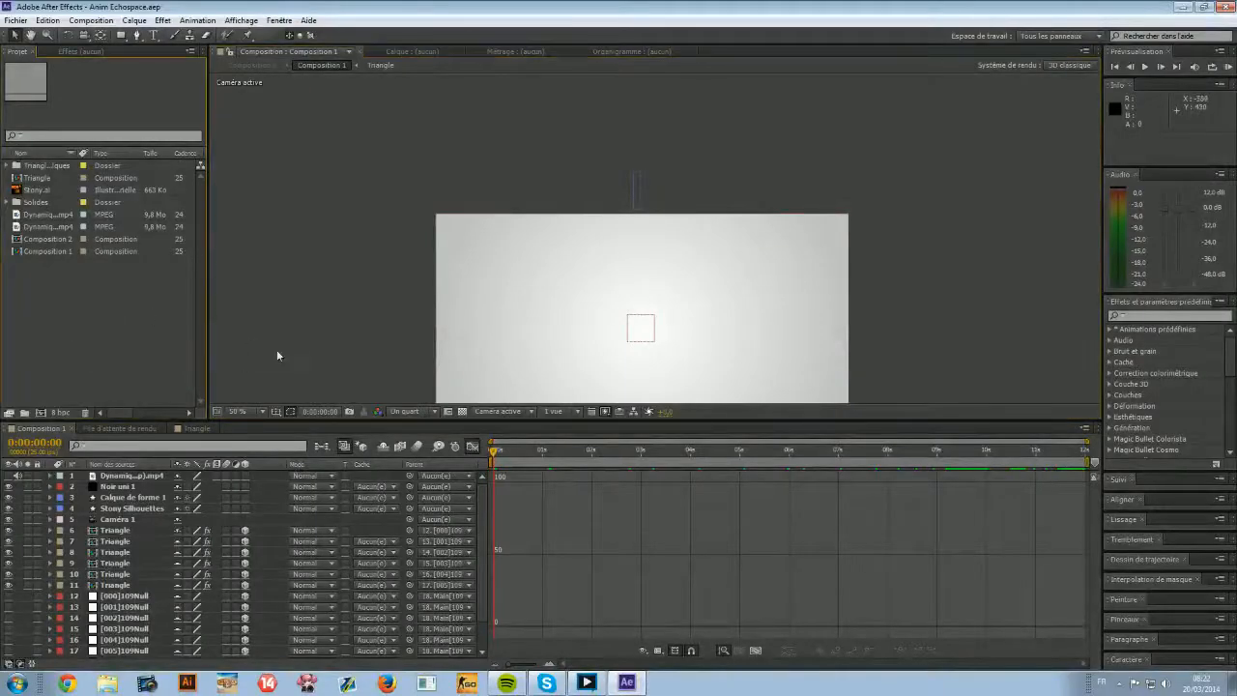
Start a new project and create a 1280 × 720 composition at 25 fps, 12 seconds long, with a white background.
click(16, 20)
mouse_move(34, 30)
click(365, 31)
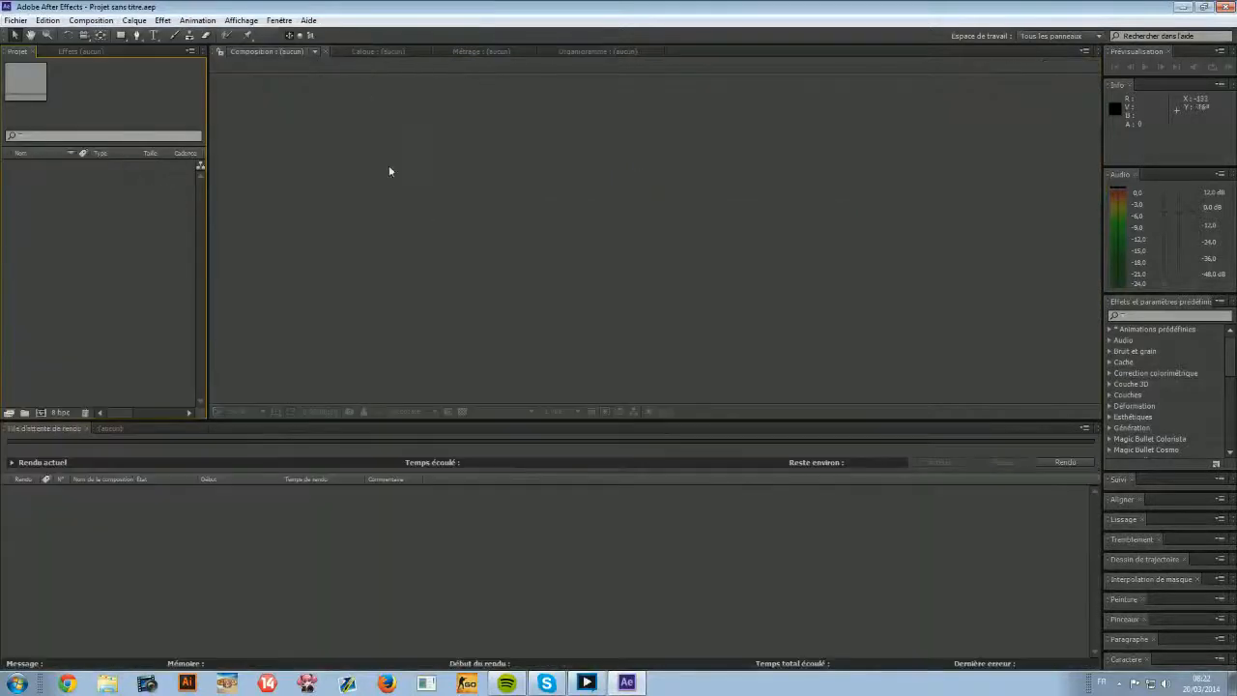
click(41, 412)
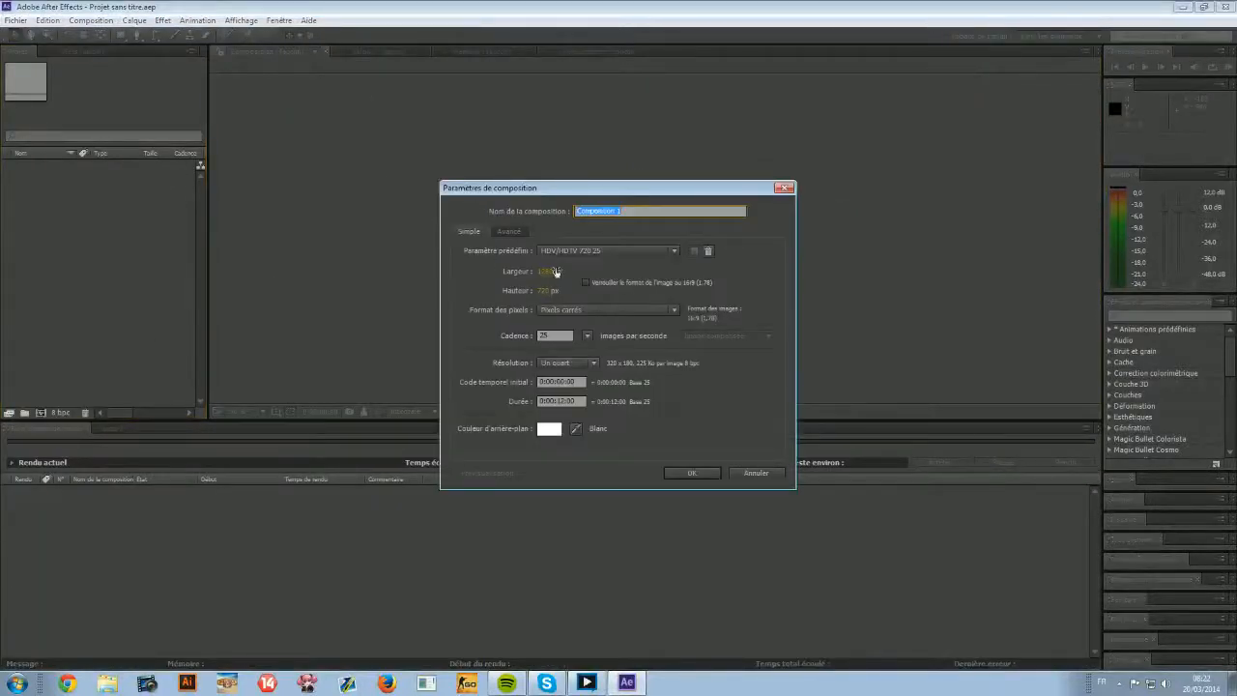
click(691, 472)
click(14, 21)
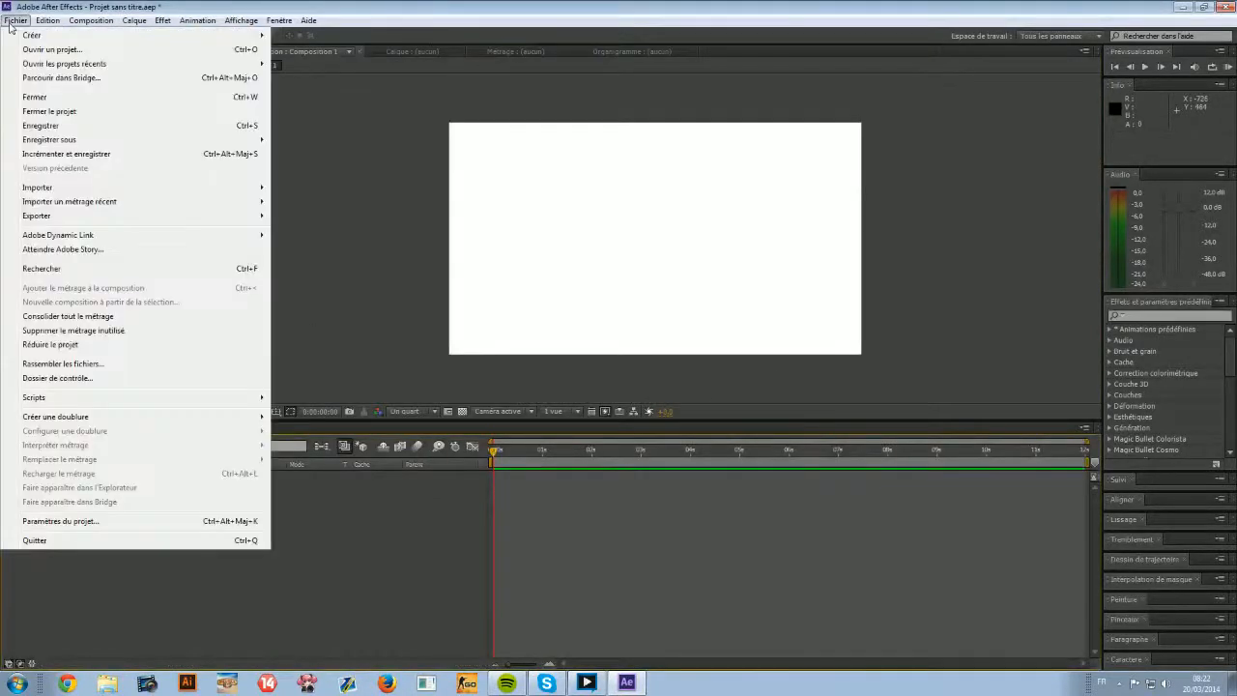
mouse_move(21, 34)
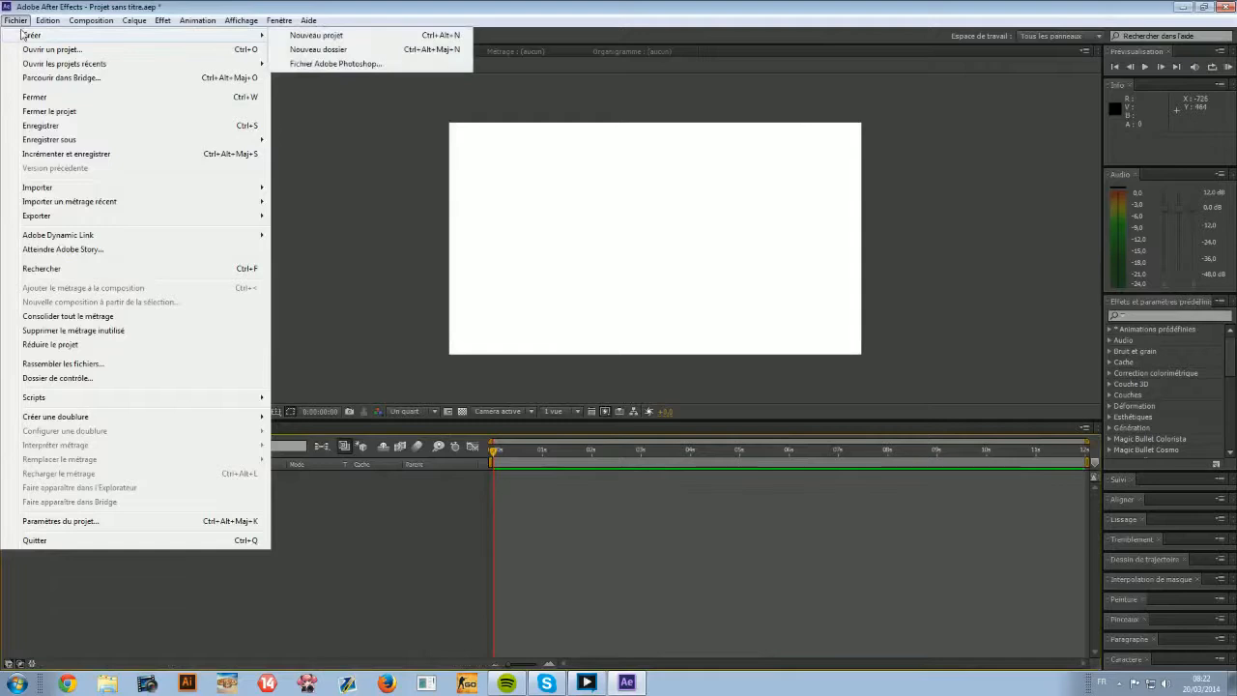
click(236, 4)
Import Triangle.ai from the desktop as a composition with layer-size footage and add it to Composition 1.
drag(344, 6, 731, 126)
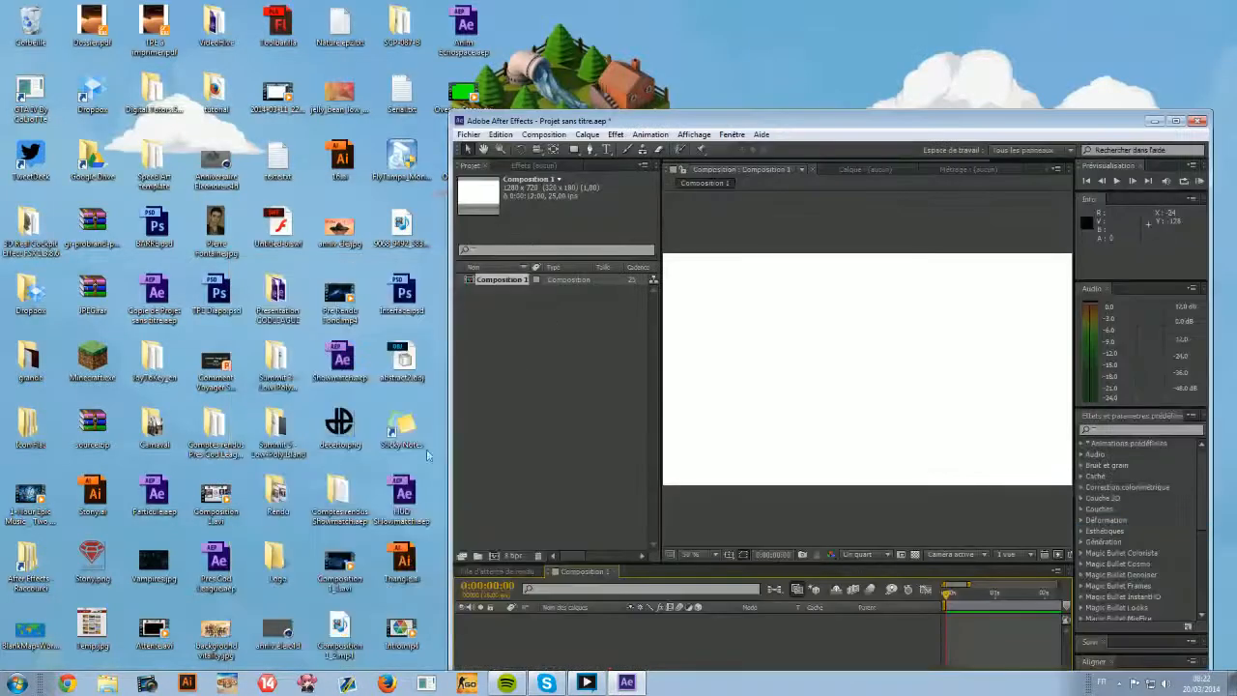
drag(406, 562, 549, 399)
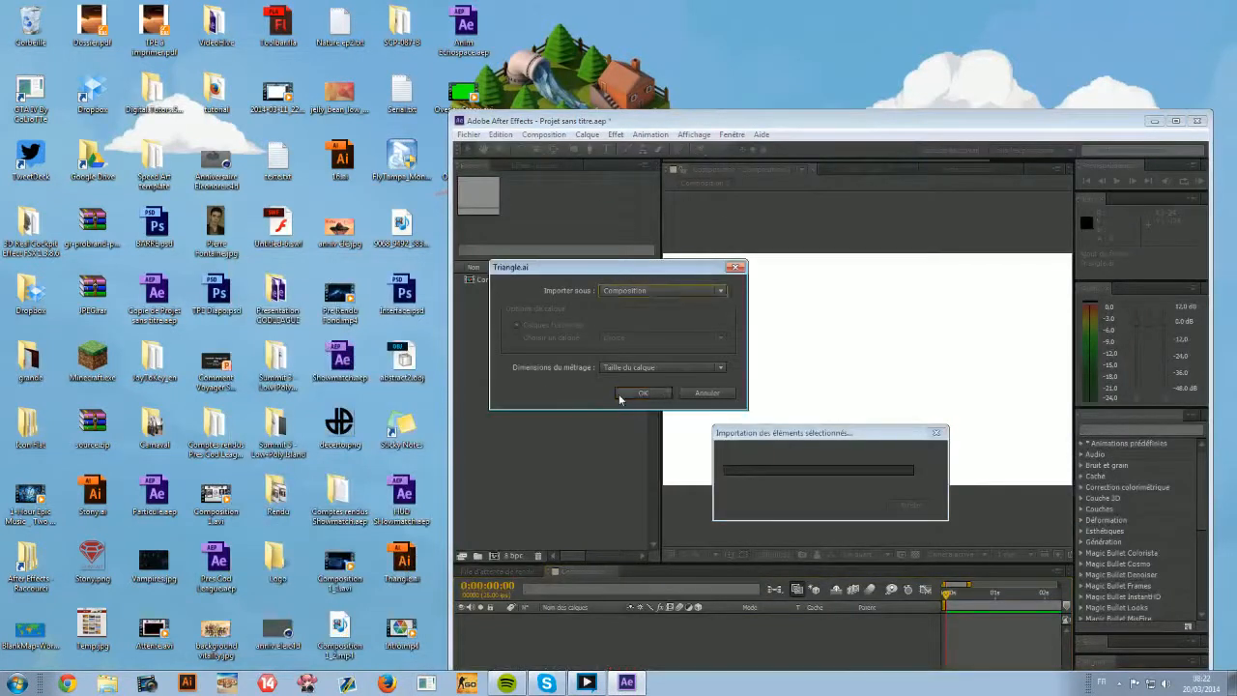
click(621, 397)
double_click(694, 120)
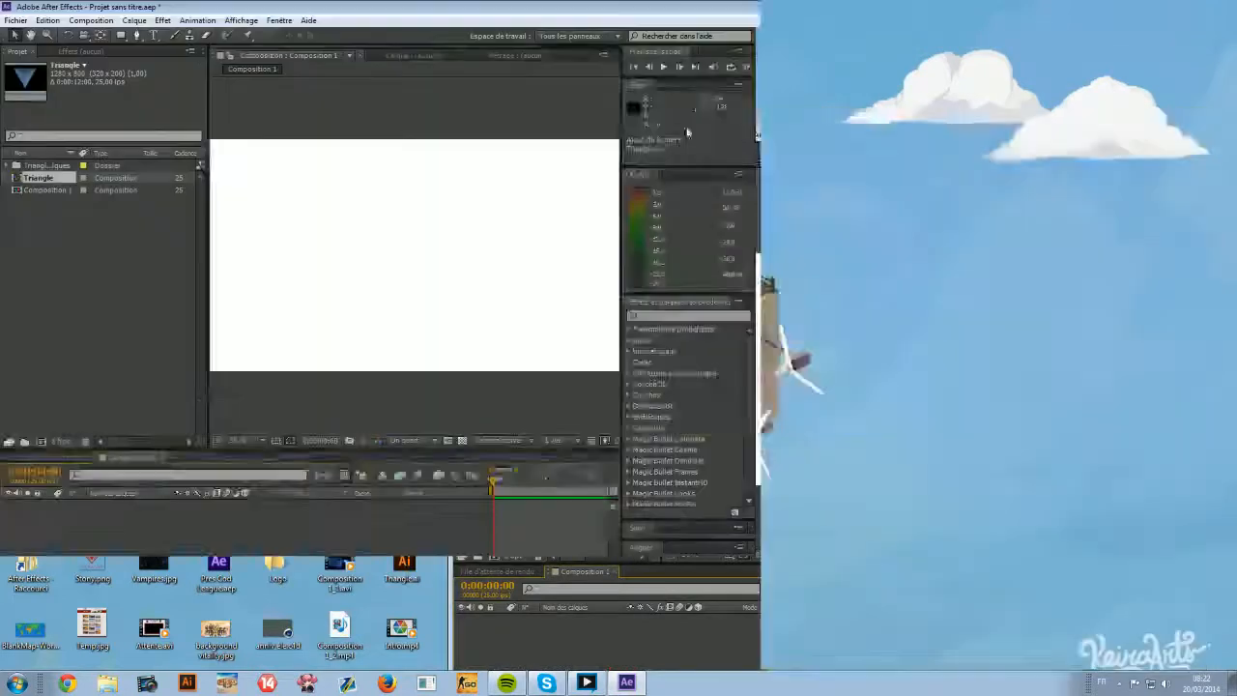
drag(38, 179, 73, 522)
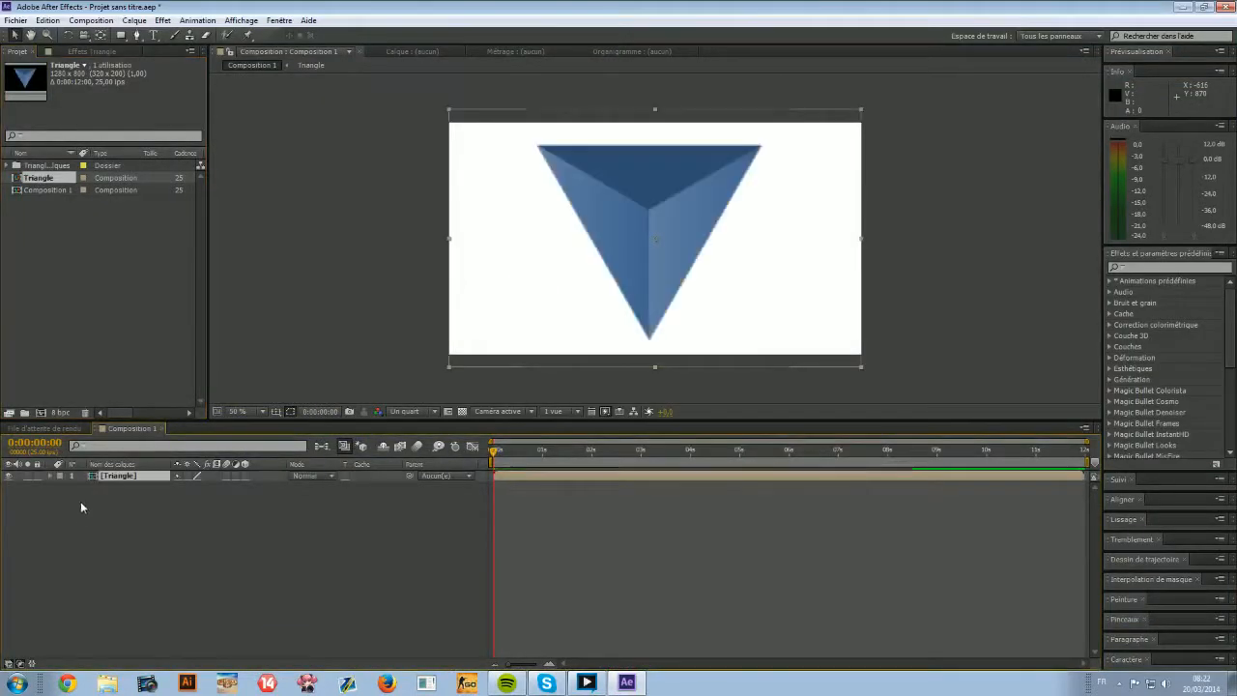
Inside the Triangle composition, create shapes from the Couleur vector layer and delete the original layer.
double_click(135, 475)
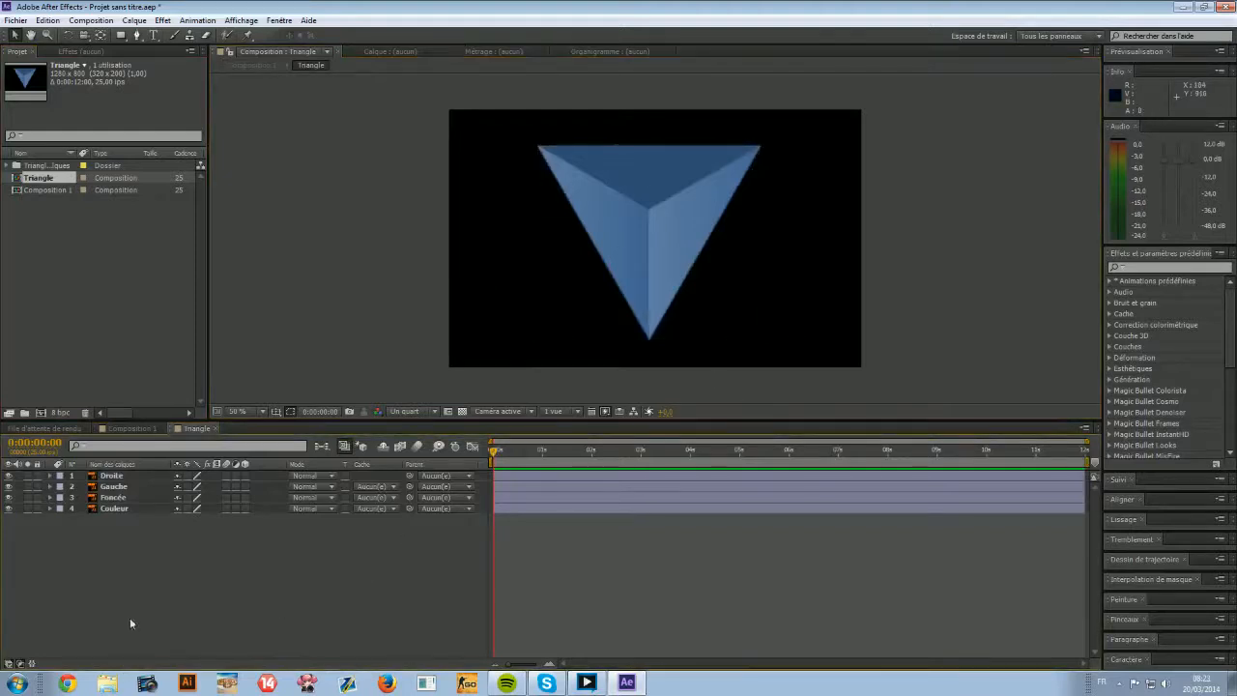
click(125, 509)
right_click(126, 510)
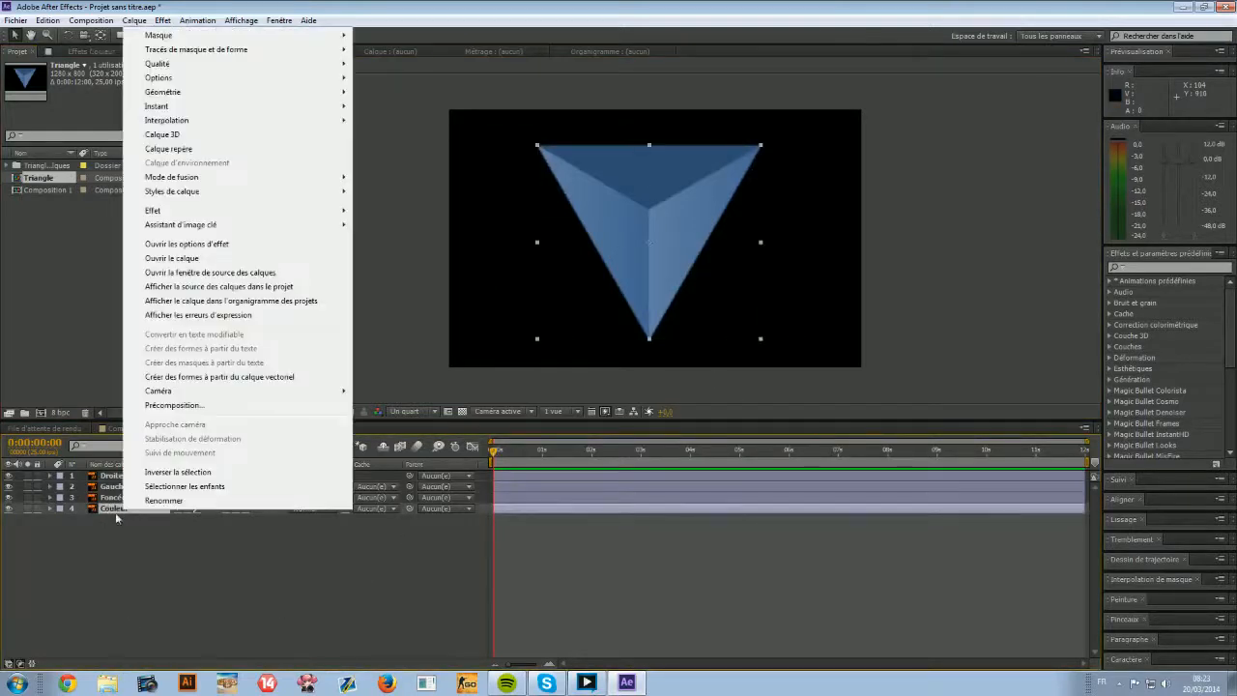
click(208, 379)
click(105, 518)
key(Delete)
Create shapes from the Foncée vector layer and delete the original layer.
right_click(116, 509)
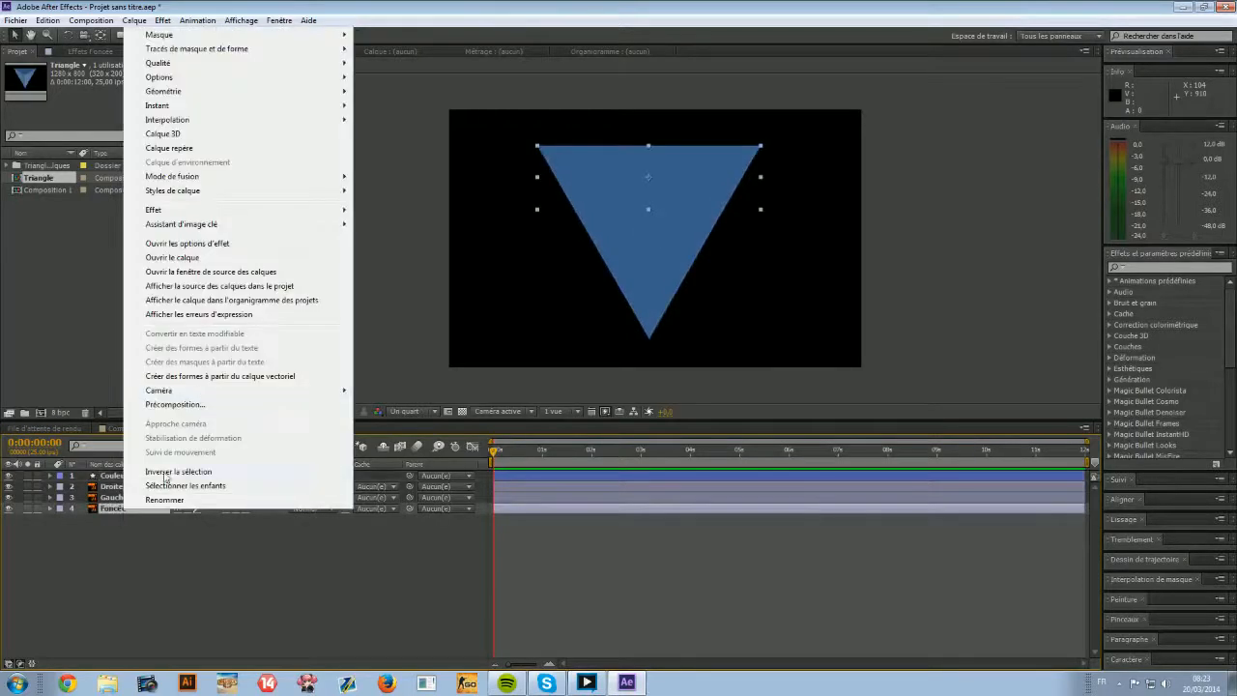
click(203, 376)
click(106, 518)
key(Delete)
Convert the Gauche vector layer into a shape layer.
click(106, 509)
right_click(109, 509)
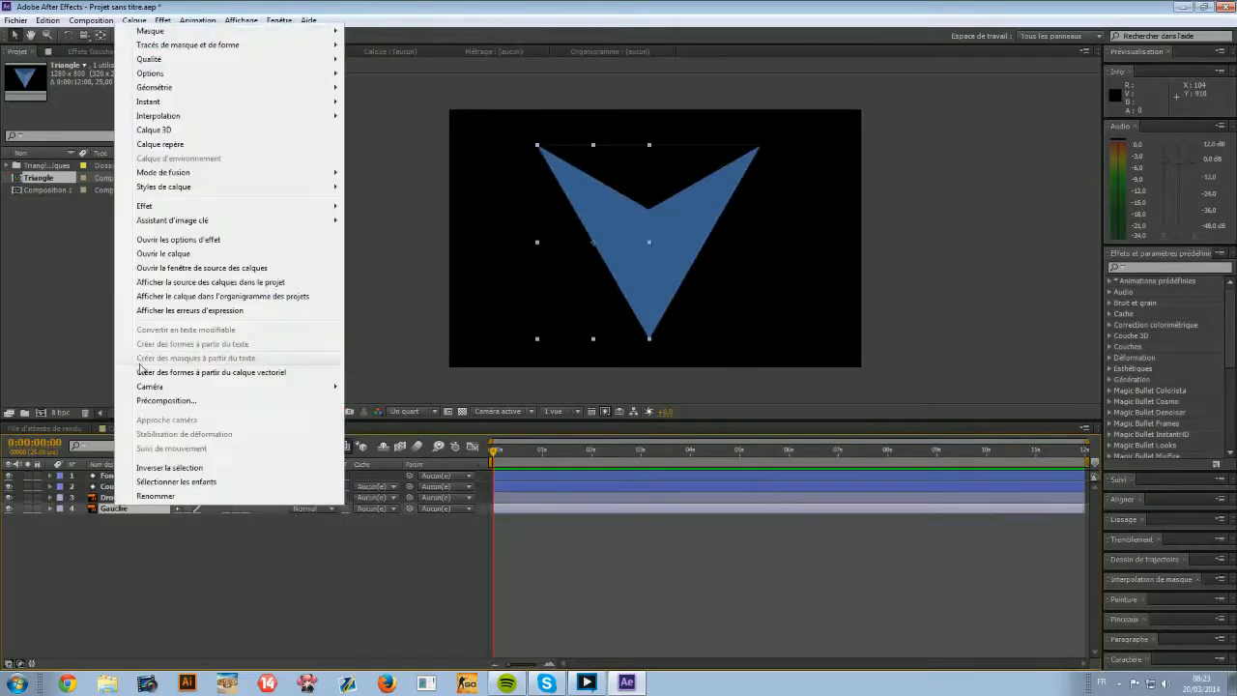
click(213, 373)
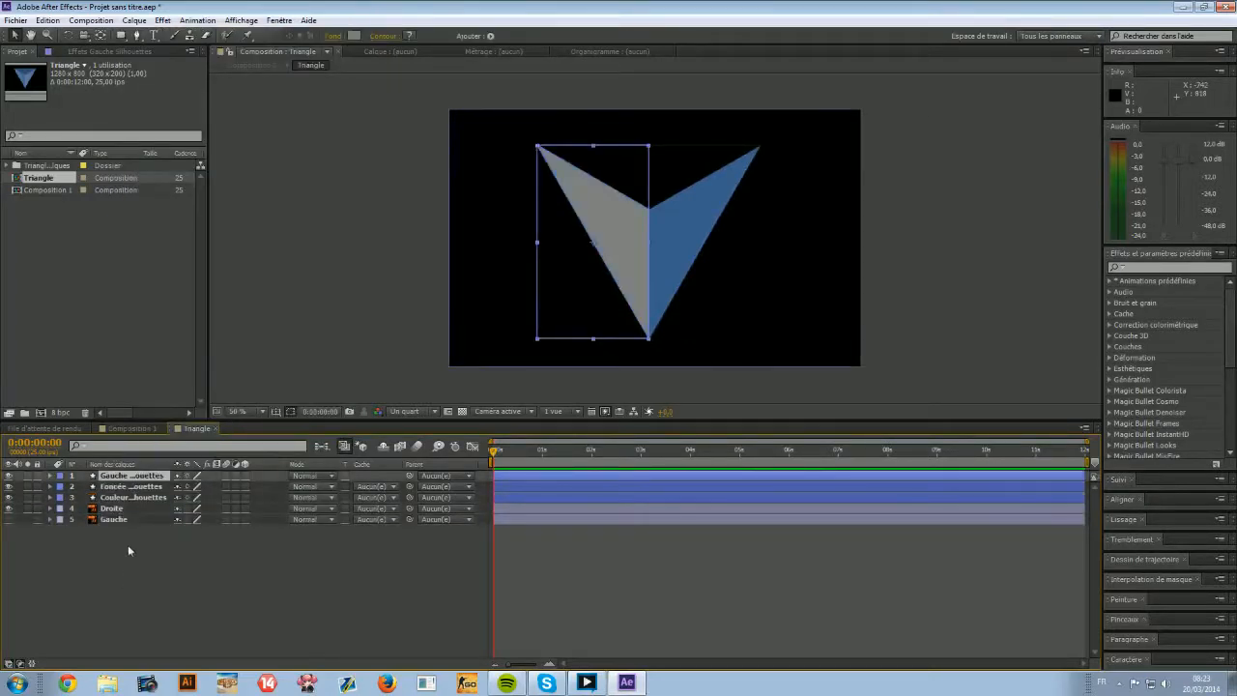
click(100, 529)
click(106, 499)
click(105, 519)
Convert the Droite vector layer into a shape layer.
click(103, 508)
right_click(102, 508)
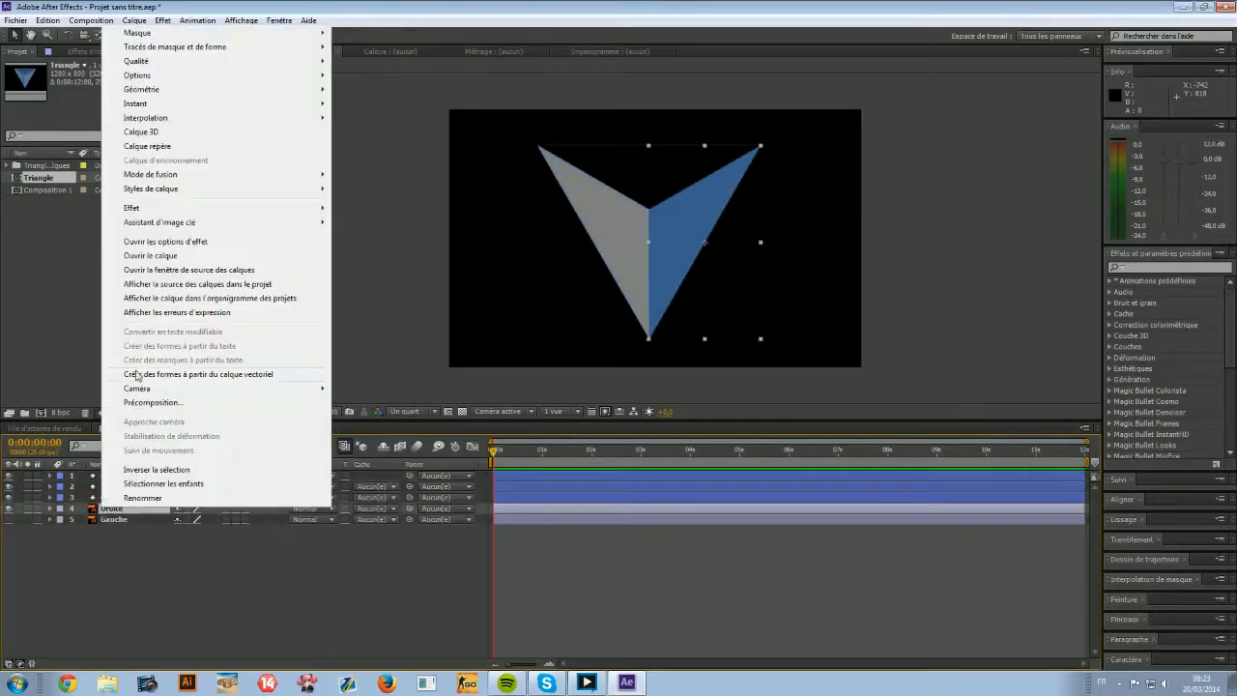
click(138, 375)
click(123, 486)
click(123, 497)
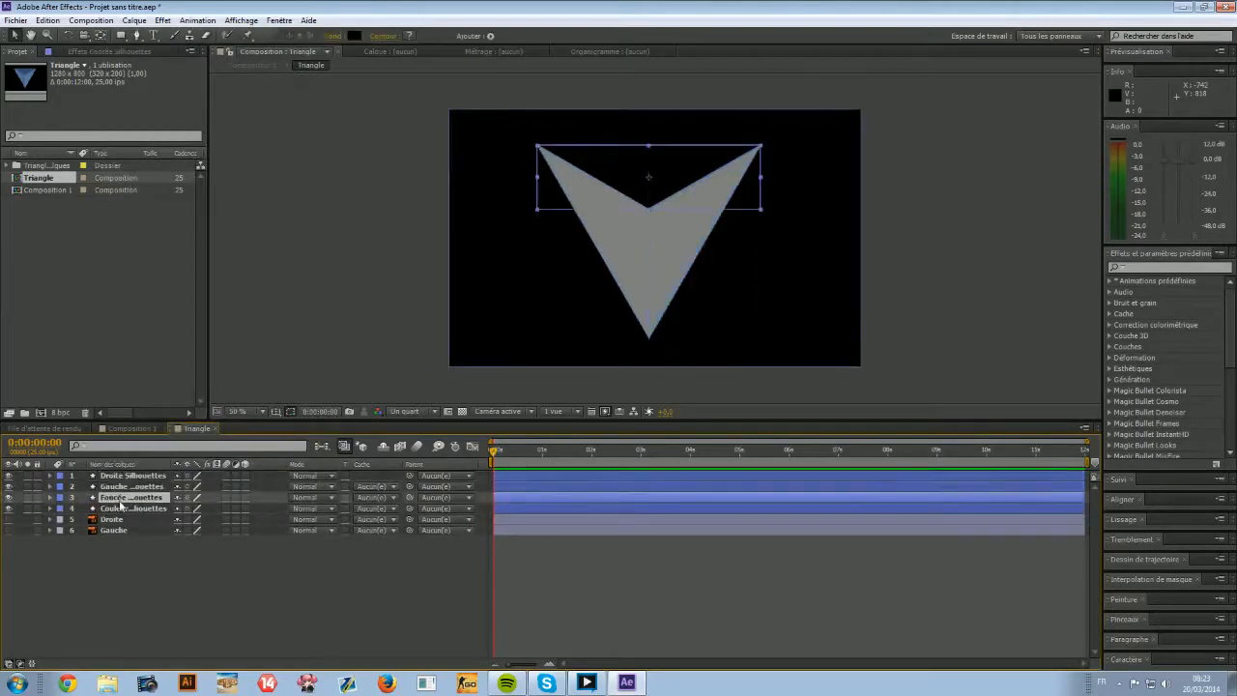
Set the fill colour of the Gauche shape layer to white (FFFFFF).
click(123, 487)
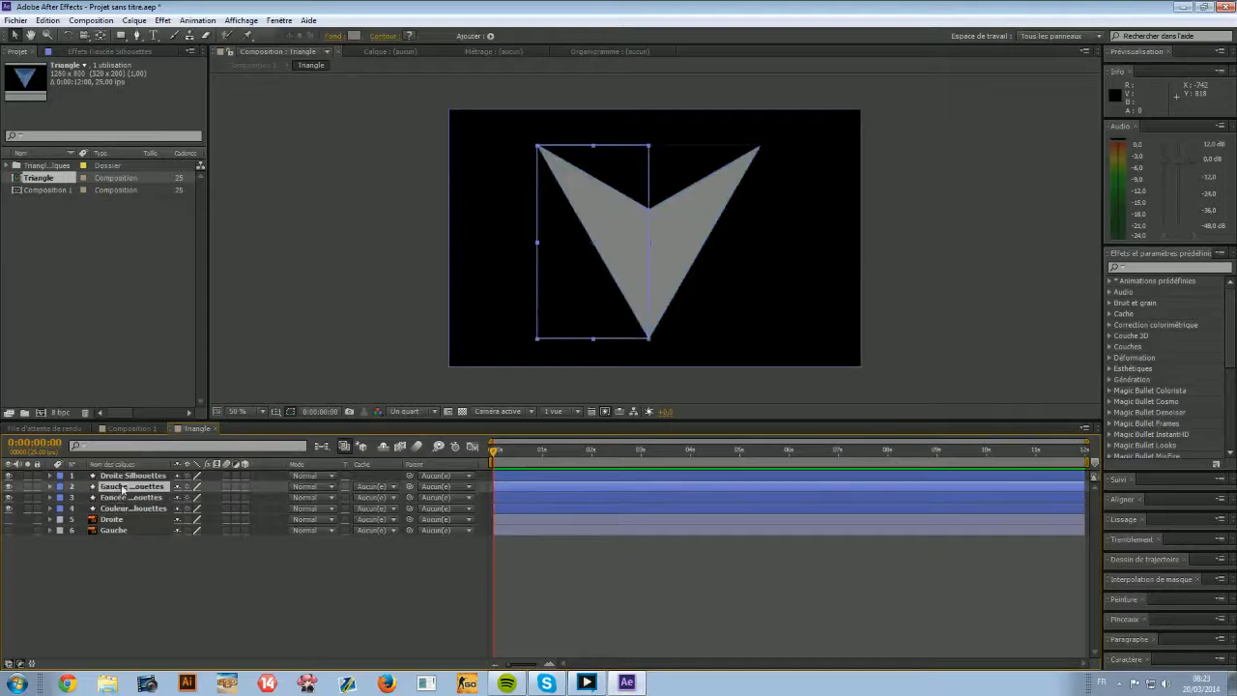
click(355, 35)
drag(480, 374, 442, 359)
click(736, 369)
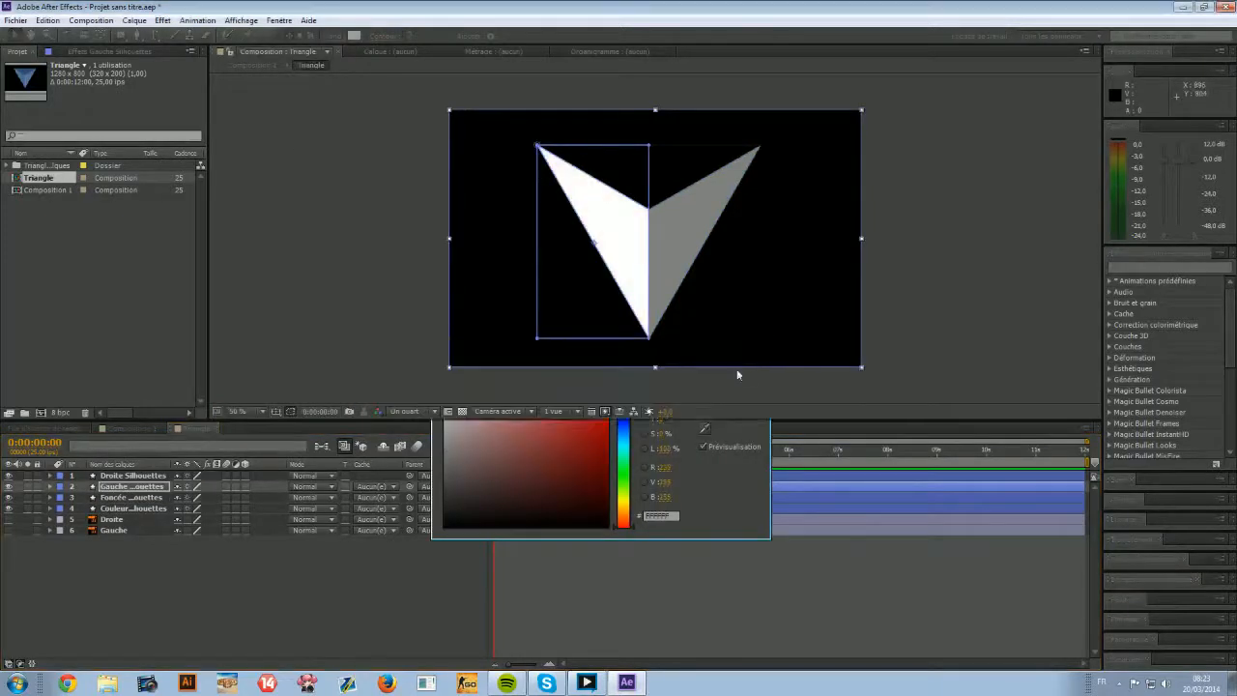
Change the Droite shape layer's fill colour to white.
click(136, 475)
click(354, 37)
drag(480, 386, 410, 346)
click(726, 366)
Lower the black fill's opacity on the Foncée shape layer to get a subtle dark shade over the blue.
click(131, 486)
click(126, 497)
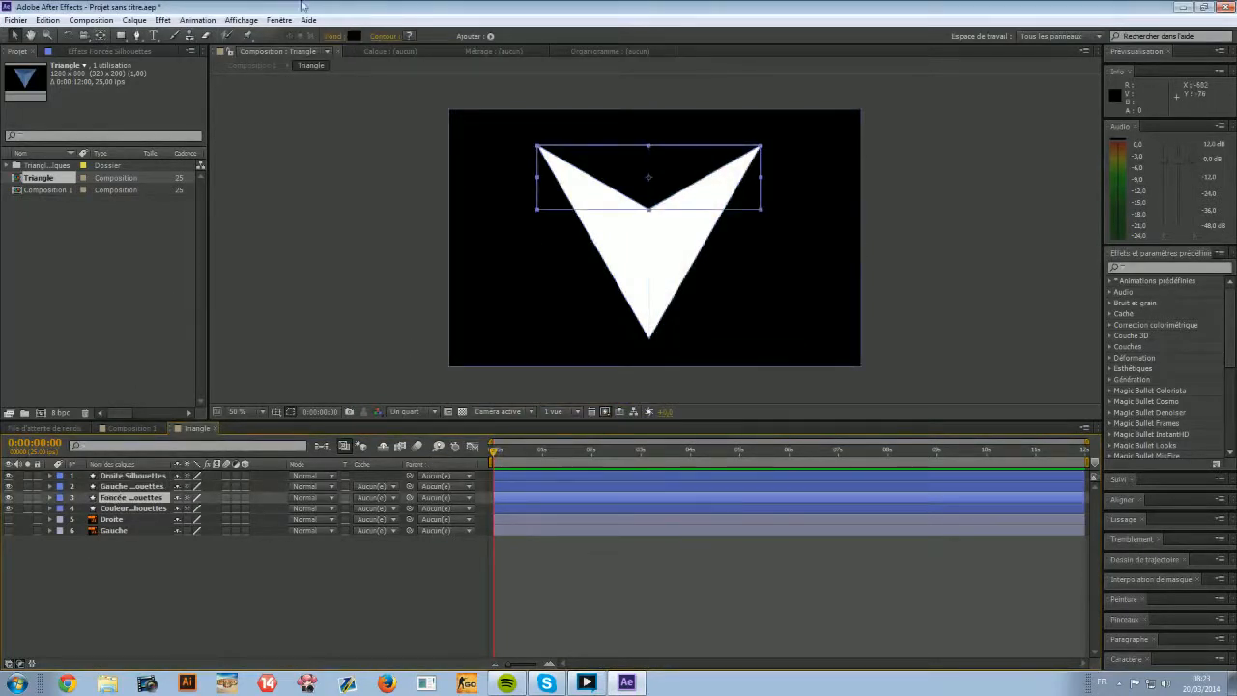
click(334, 36)
click(663, 330)
text(50)
key(Return)
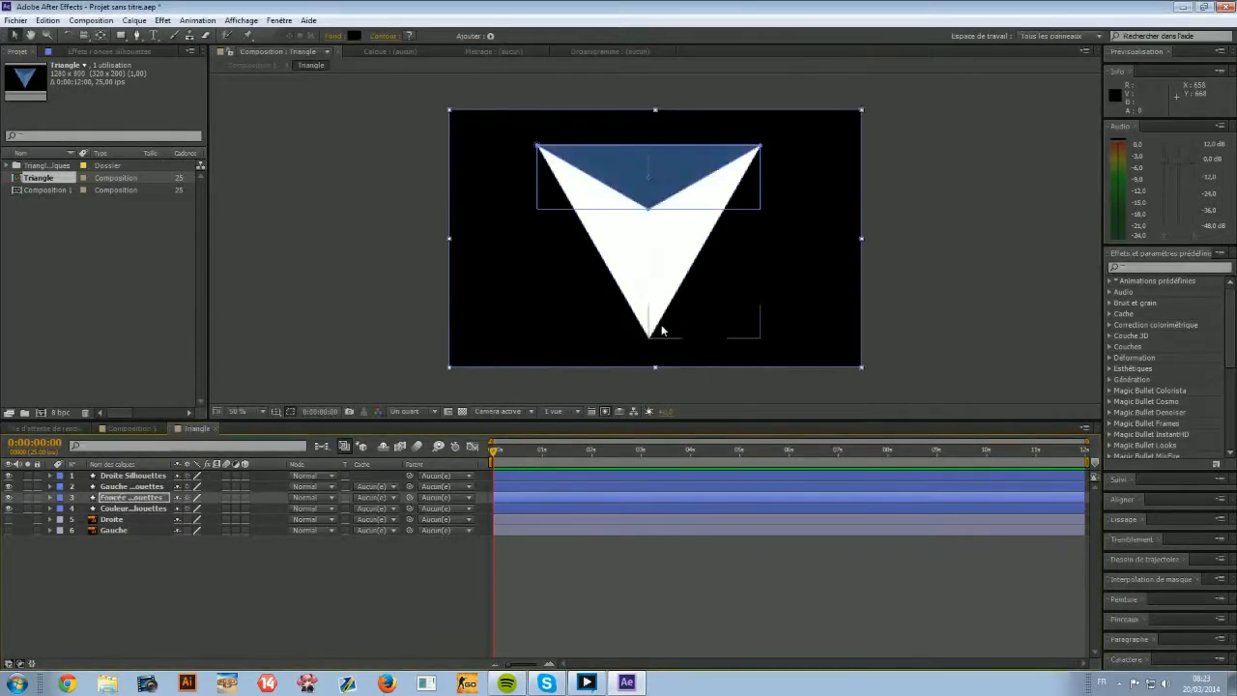
Lower the white fill's opacity on the Gauche shape layer to get a slight highlight over the blue.
click(145, 487)
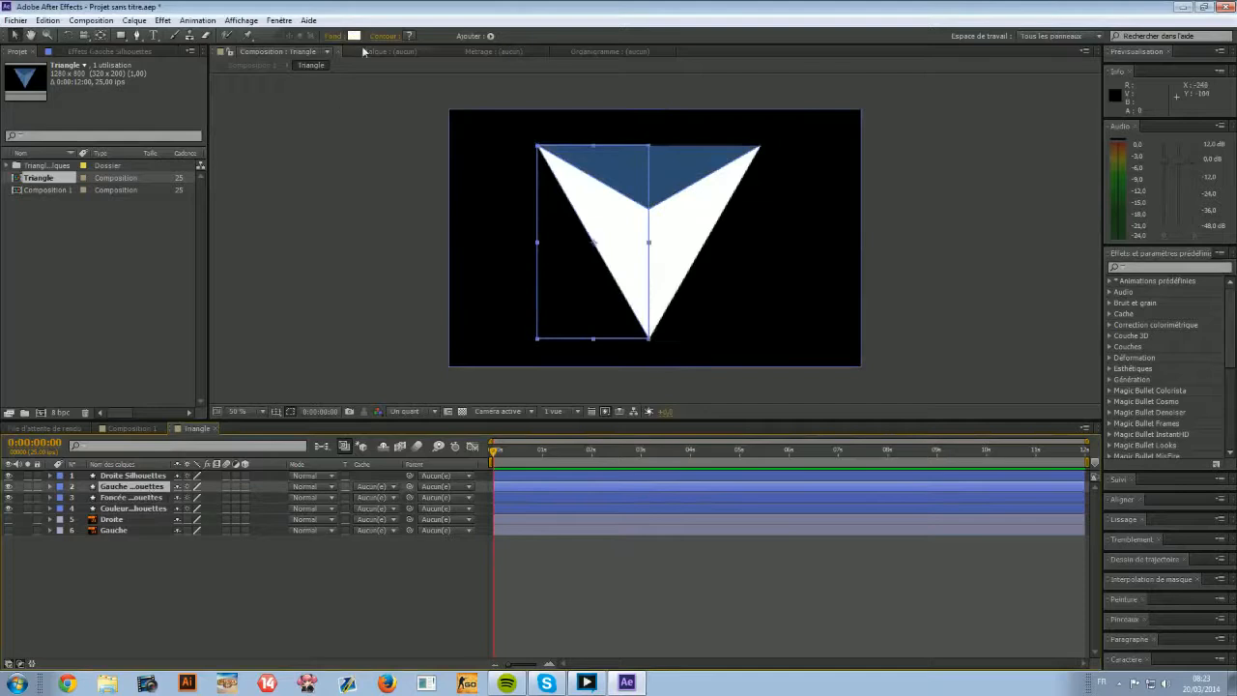
click(334, 35)
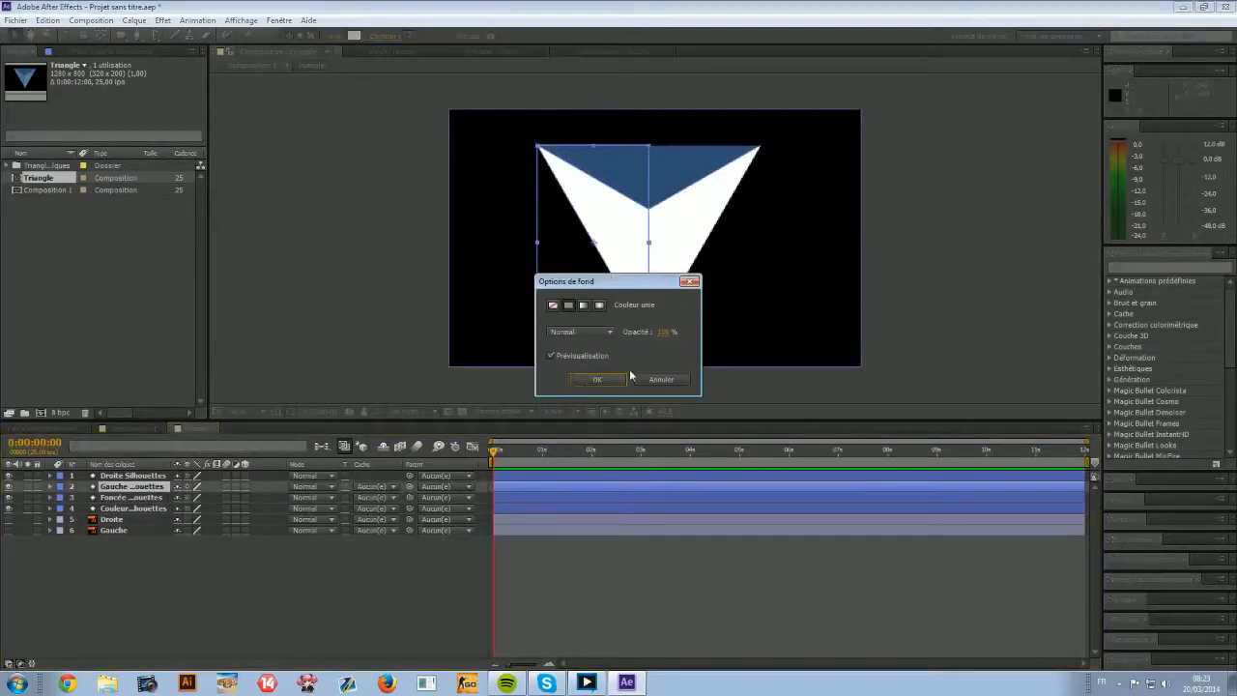
click(659, 334)
text(50)
key(Return)
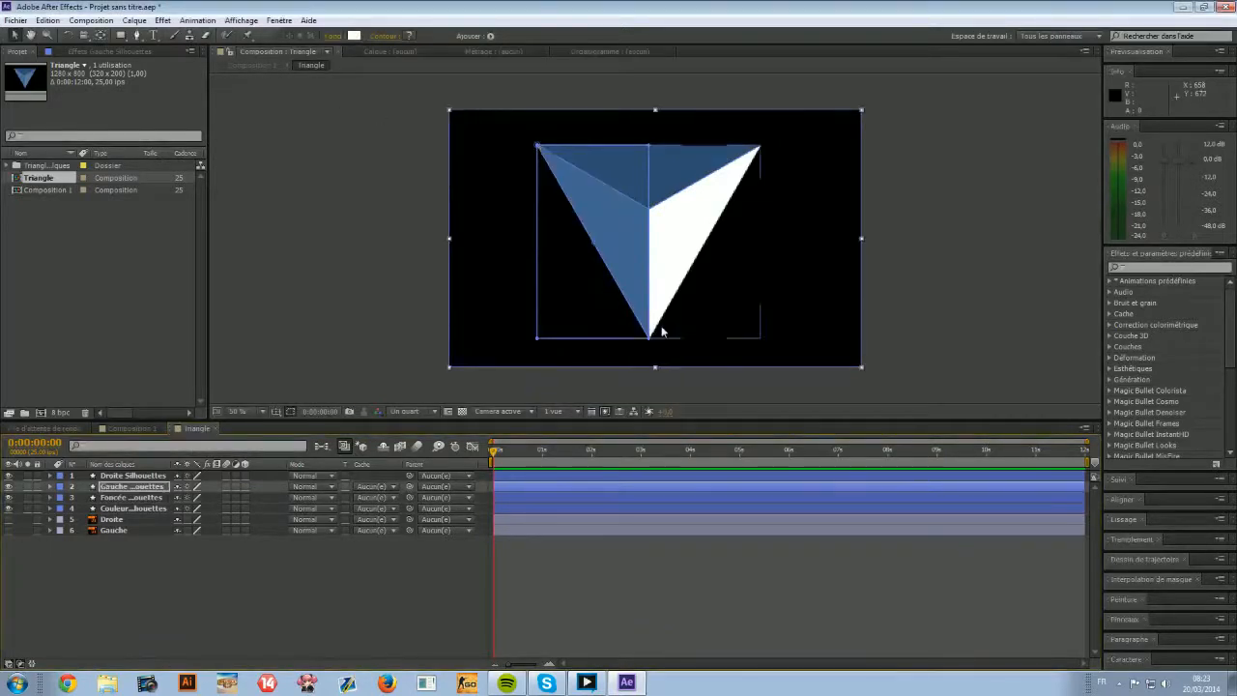
Set the fill opacity of the Droite shape layer to 15%.
click(212, 475)
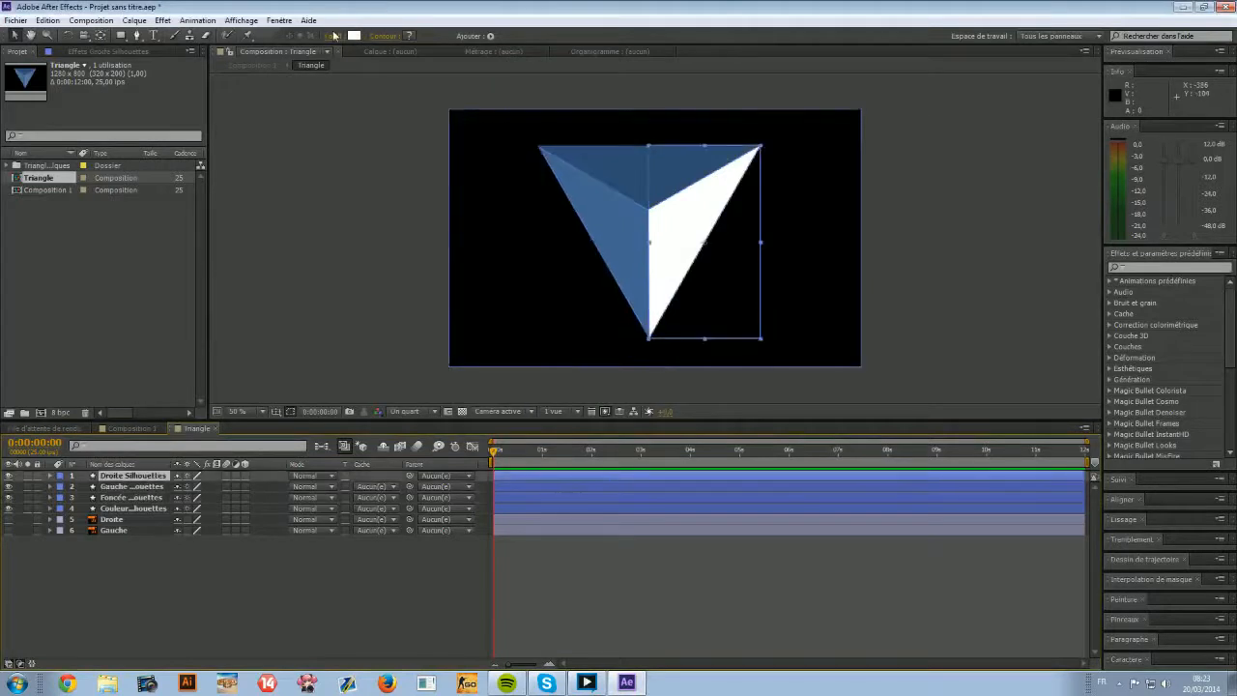
click(336, 37)
click(662, 331)
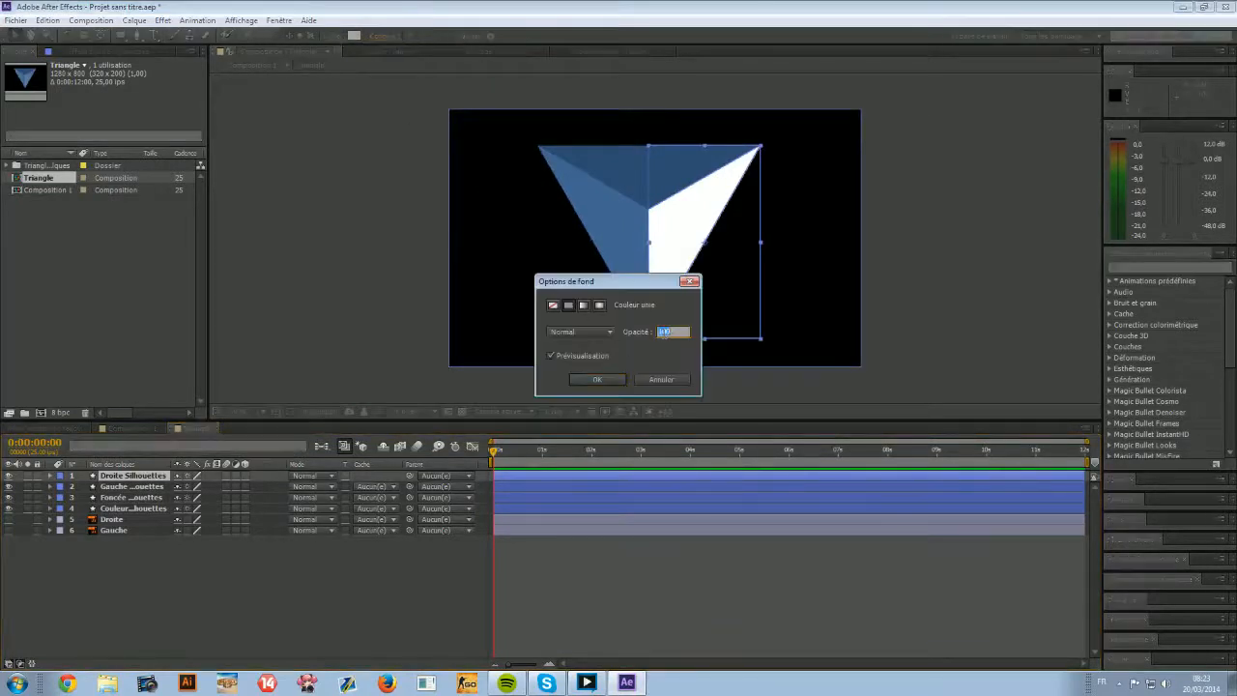
text(15)
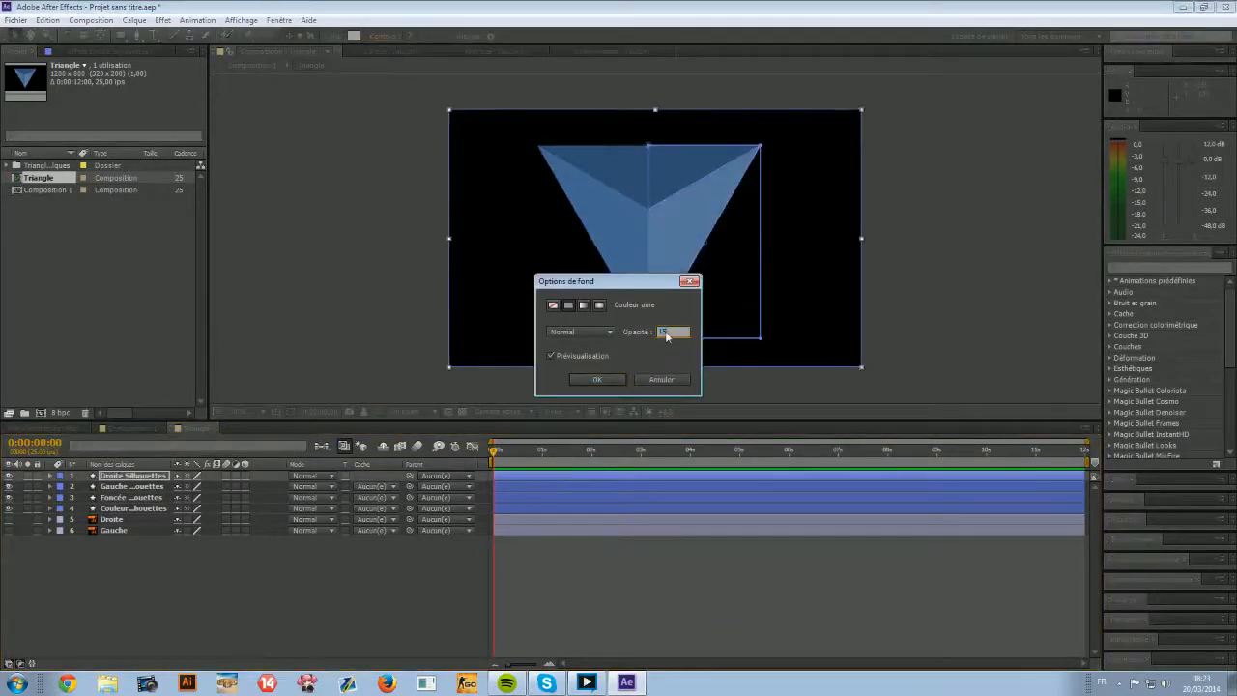
click(597, 380)
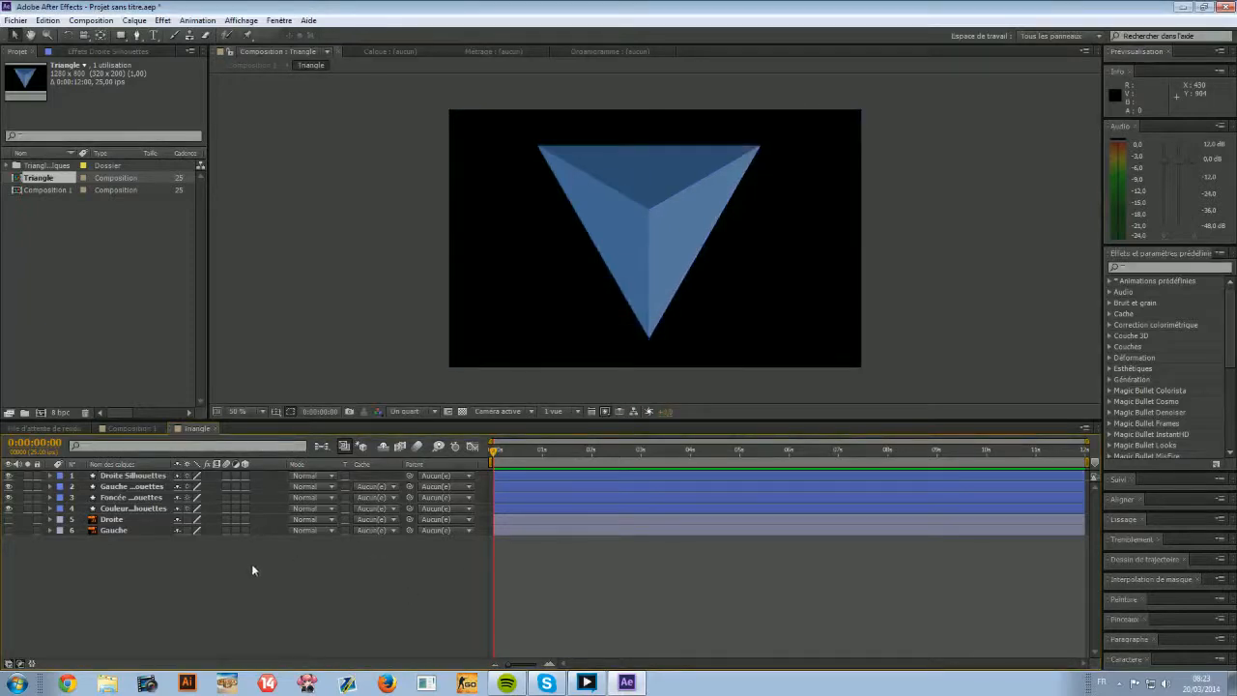
Return to Composition 1 and create a white solid at the composition's size.
click(136, 432)
click(247, 202)
click(585, 208)
right_click(110, 535)
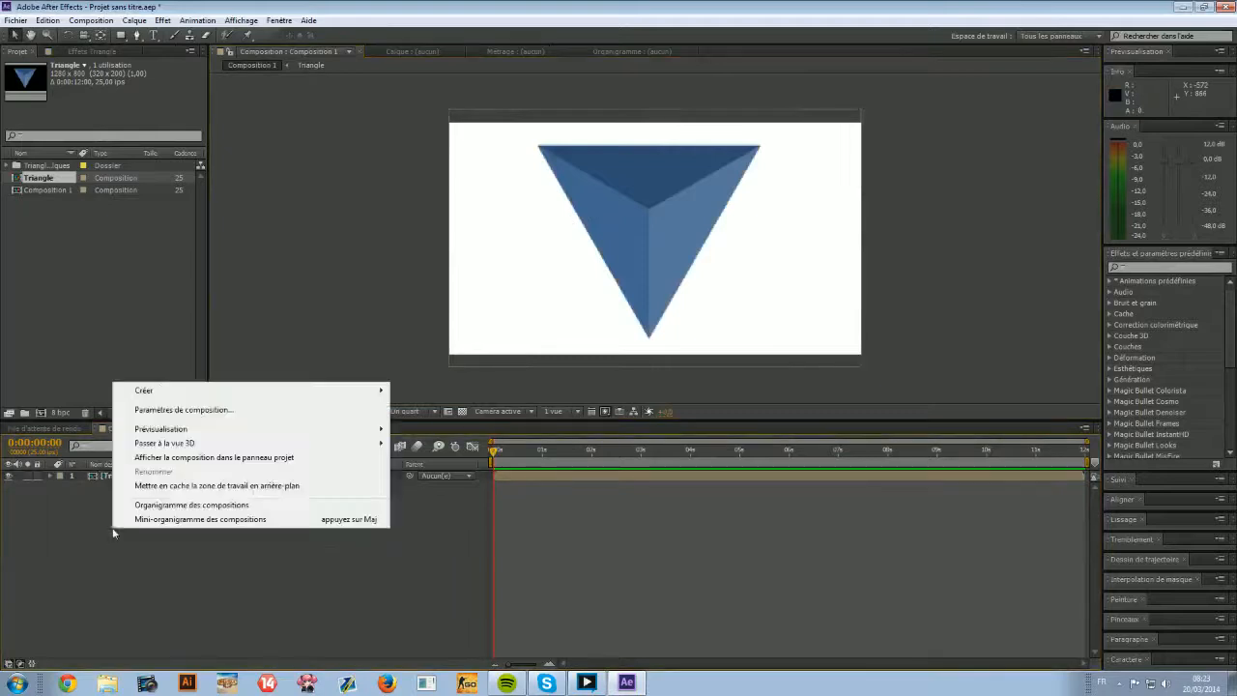
mouse_move(162, 392)
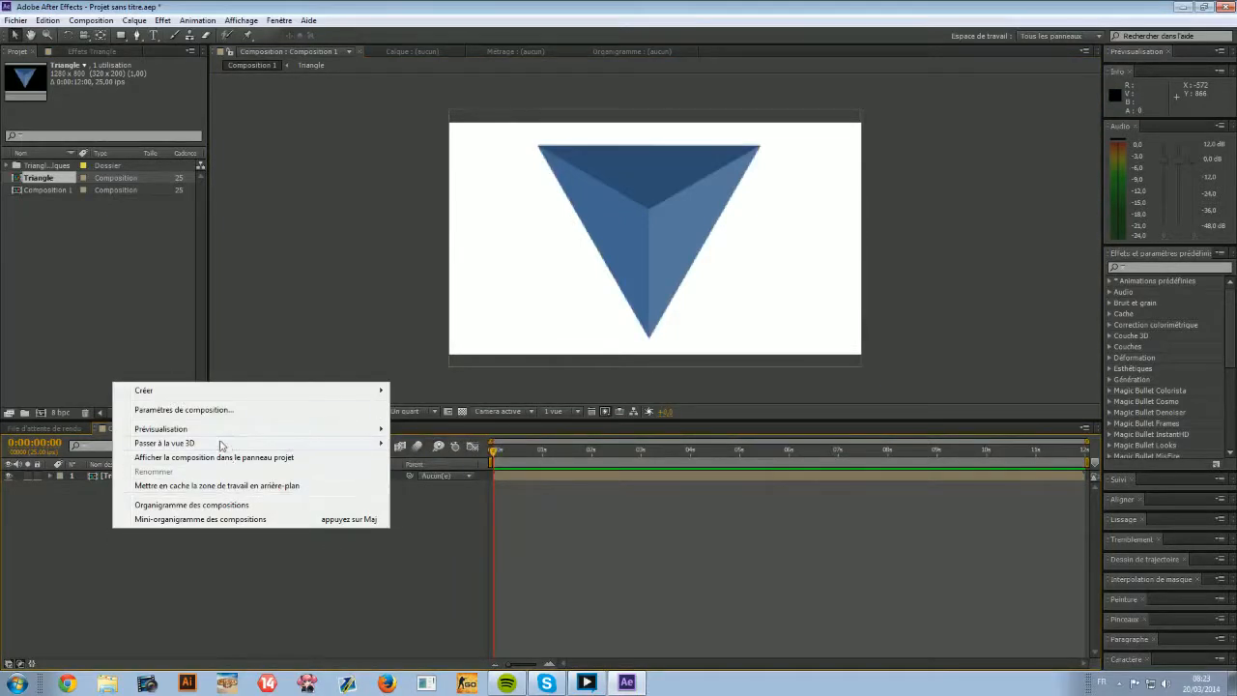
mouse_move(217, 392)
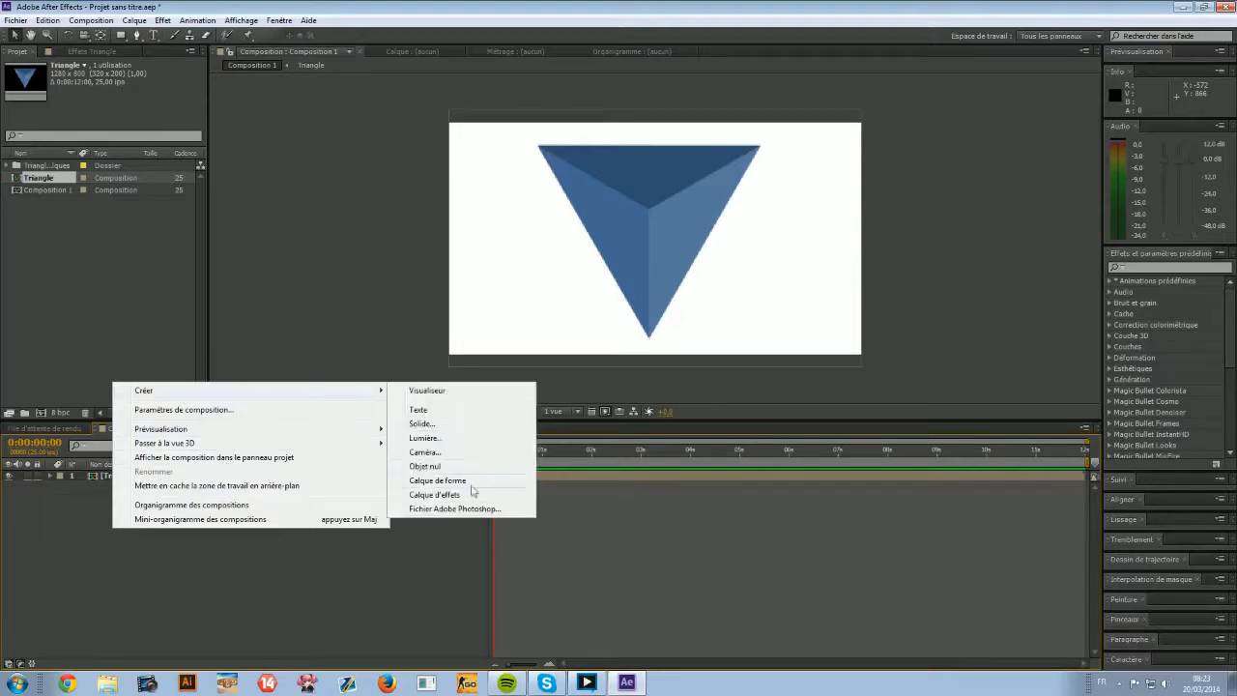
click(427, 424)
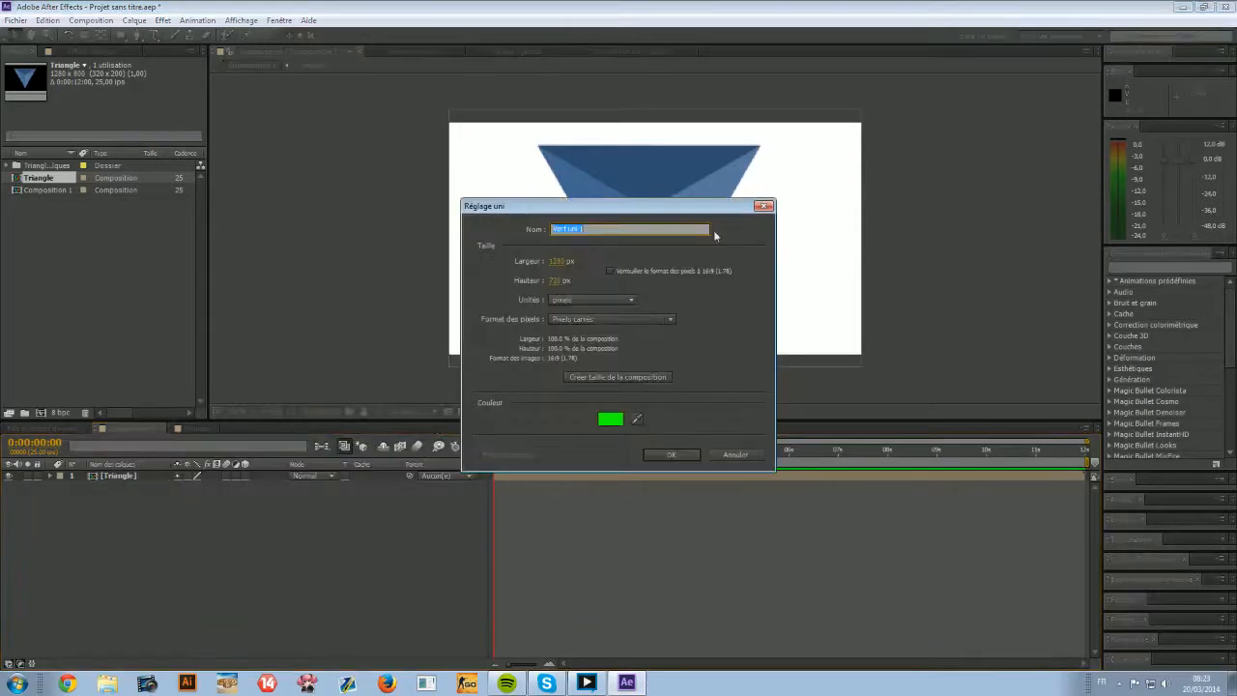
click(611, 419)
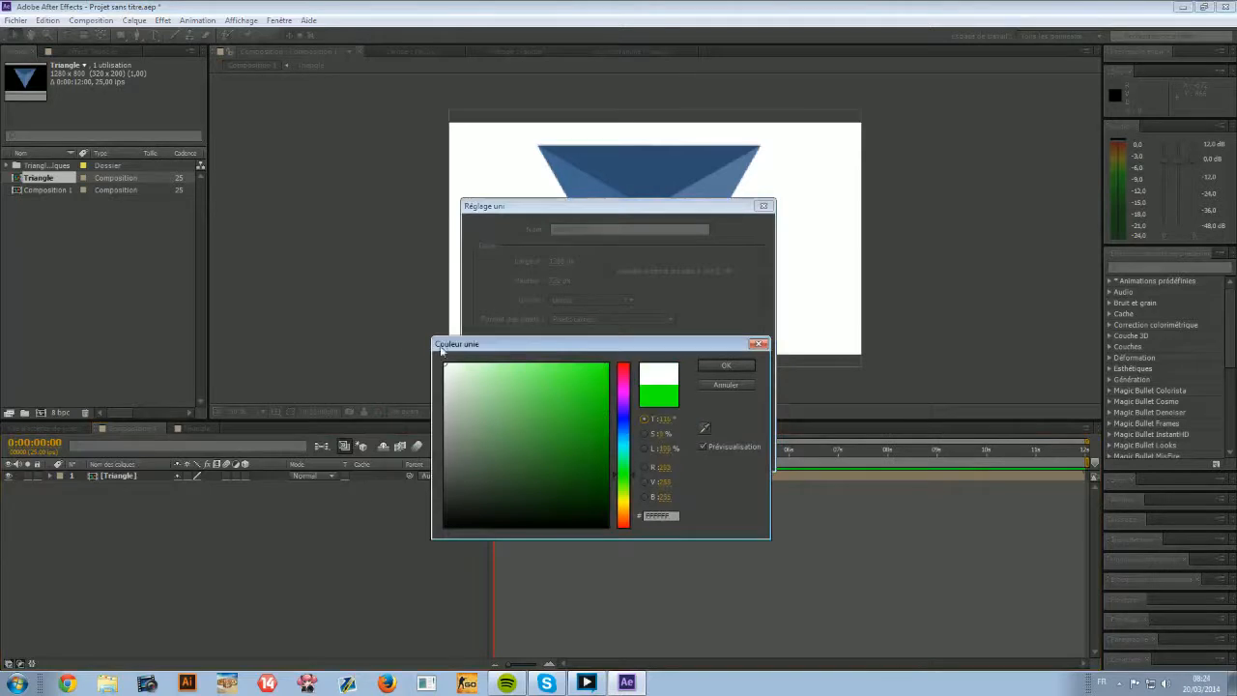
click(715, 367)
click(684, 450)
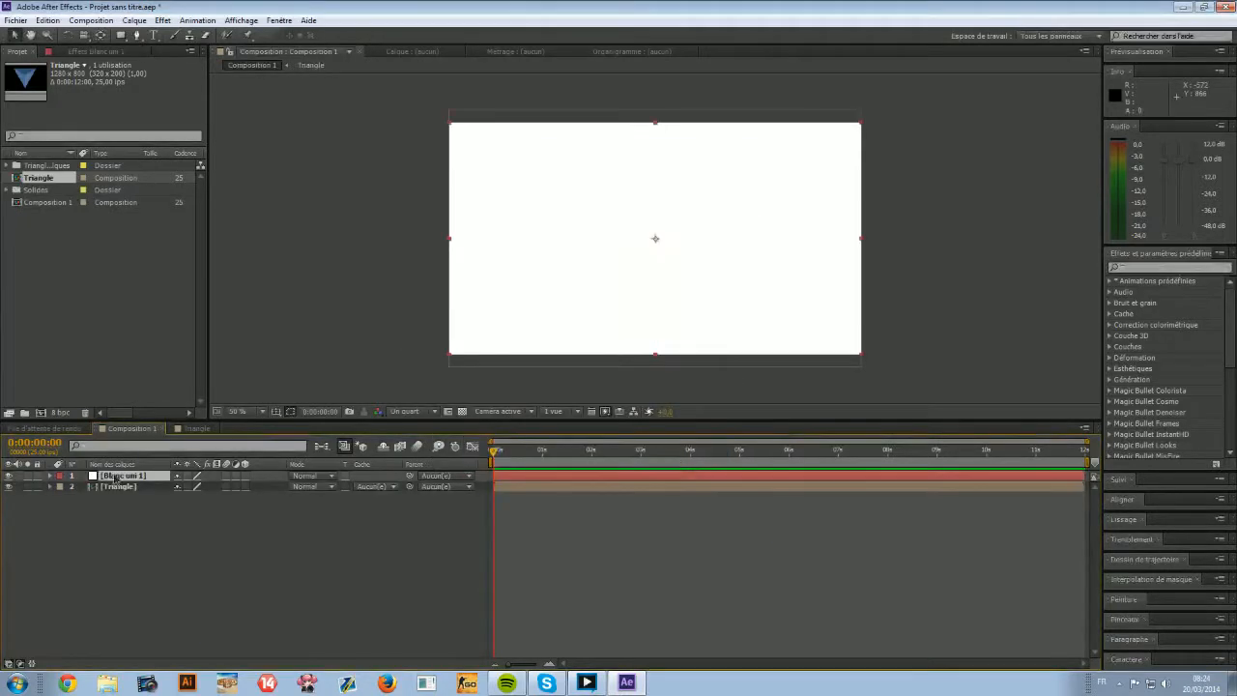
Move the white solid below the Triangle layer and apply the Dégradé effect to it.
drag(116, 478, 132, 561)
click(162, 21)
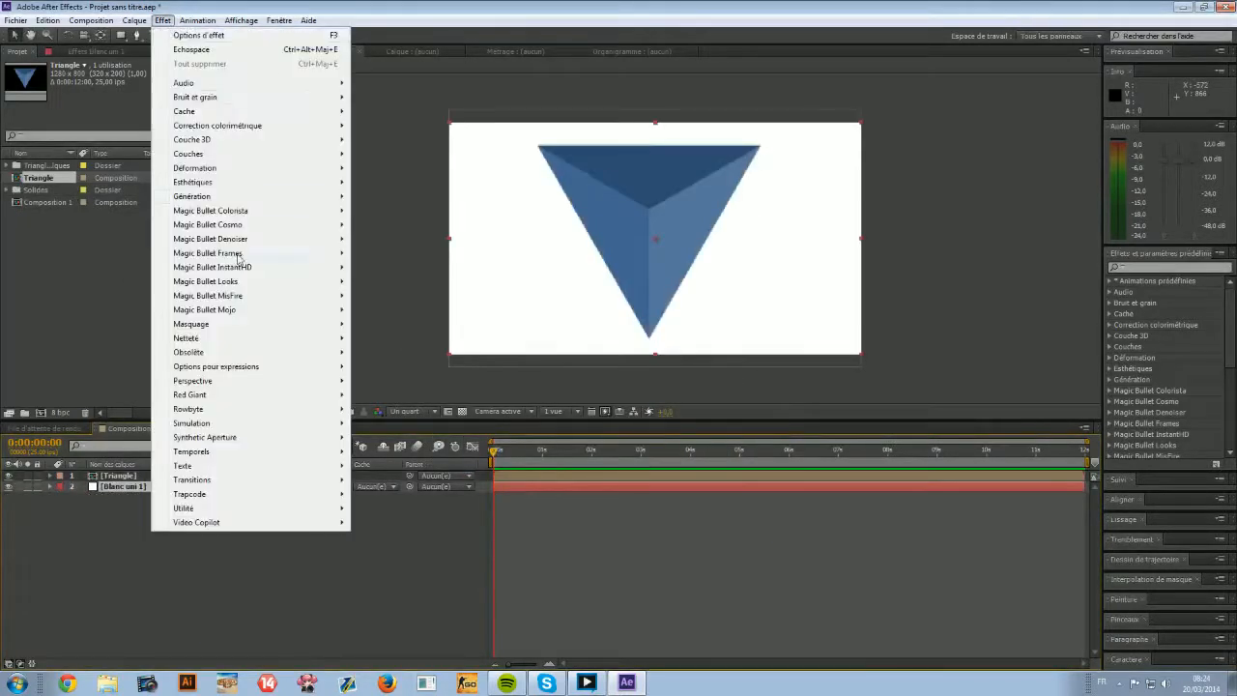
mouse_move(228, 199)
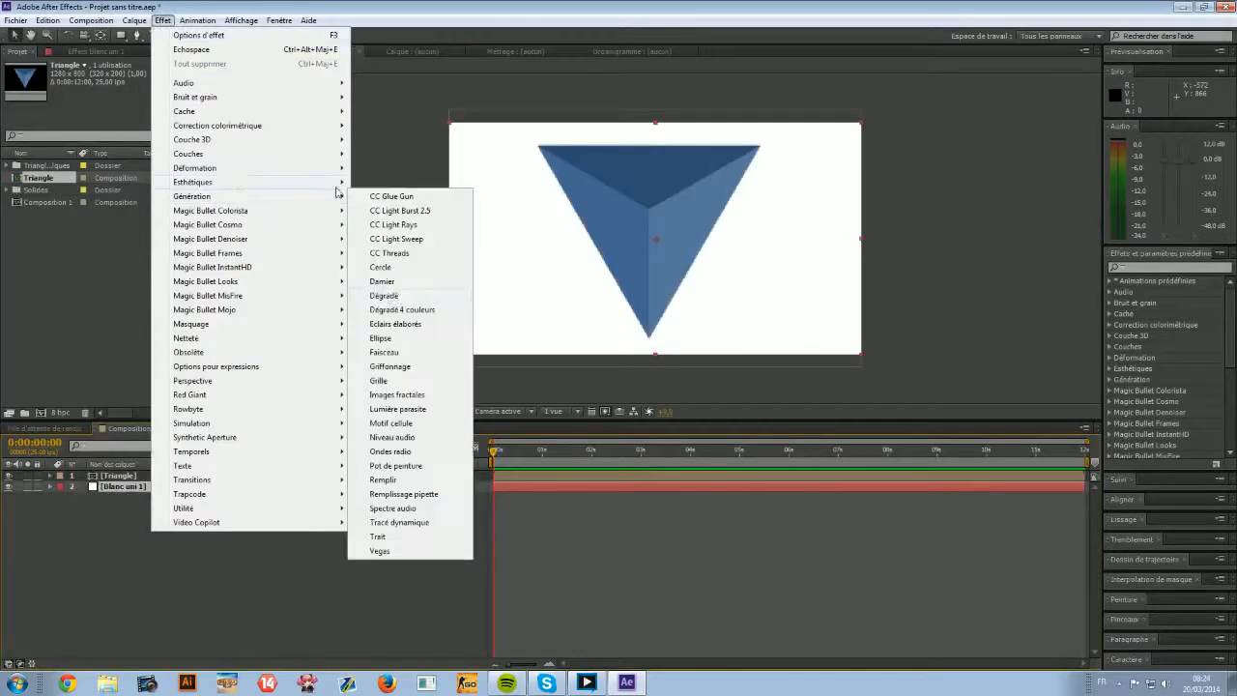
click(389, 282)
Place the gradient's start point near the composition's centre and set its start colour to white.
click(129, 87)
click(653, 234)
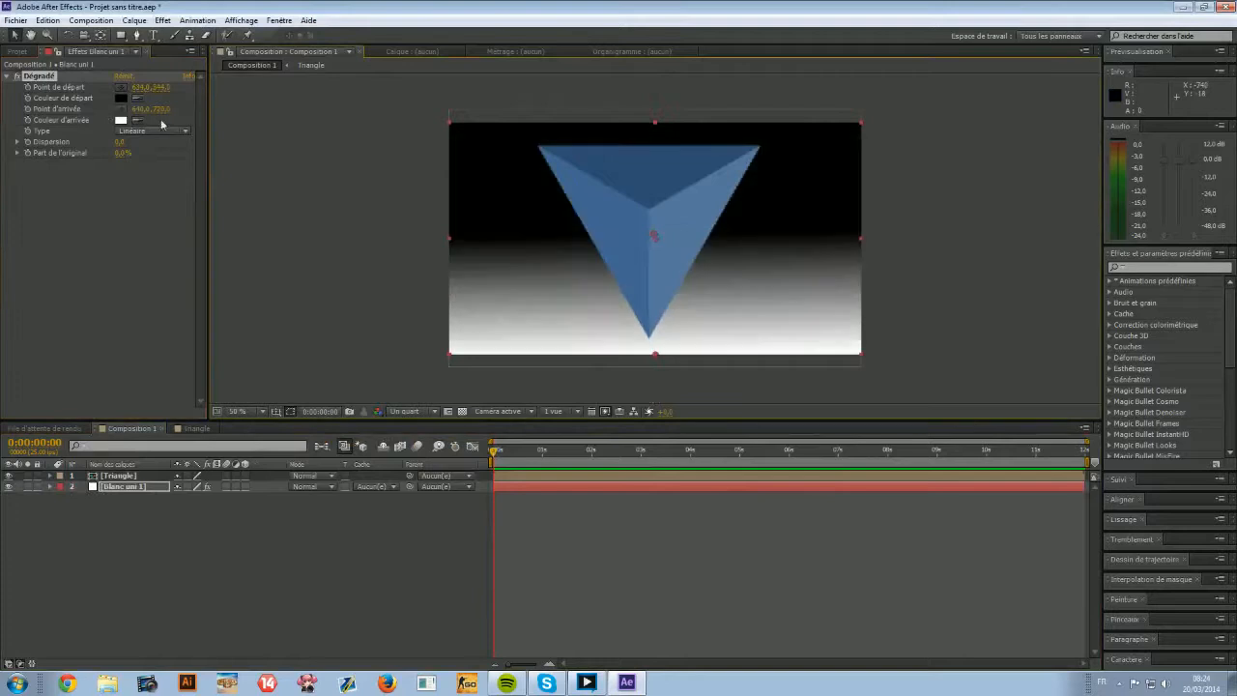
click(121, 98)
drag(532, 376, 367, 342)
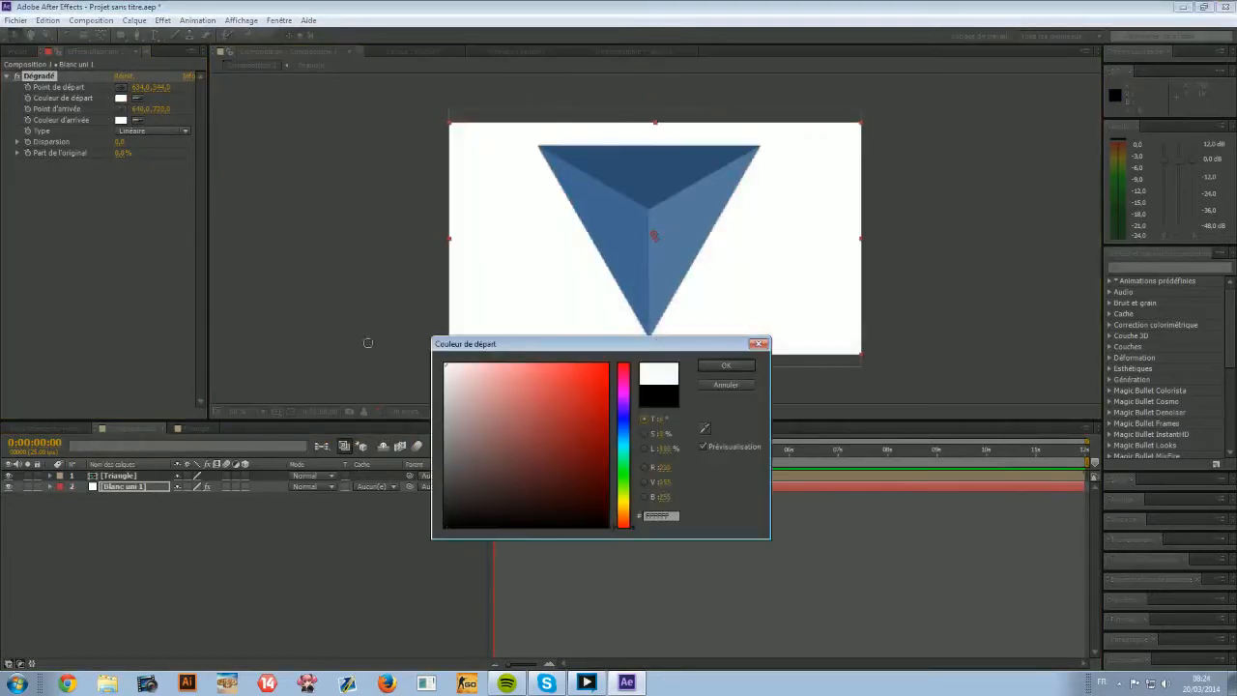
click(725, 365)
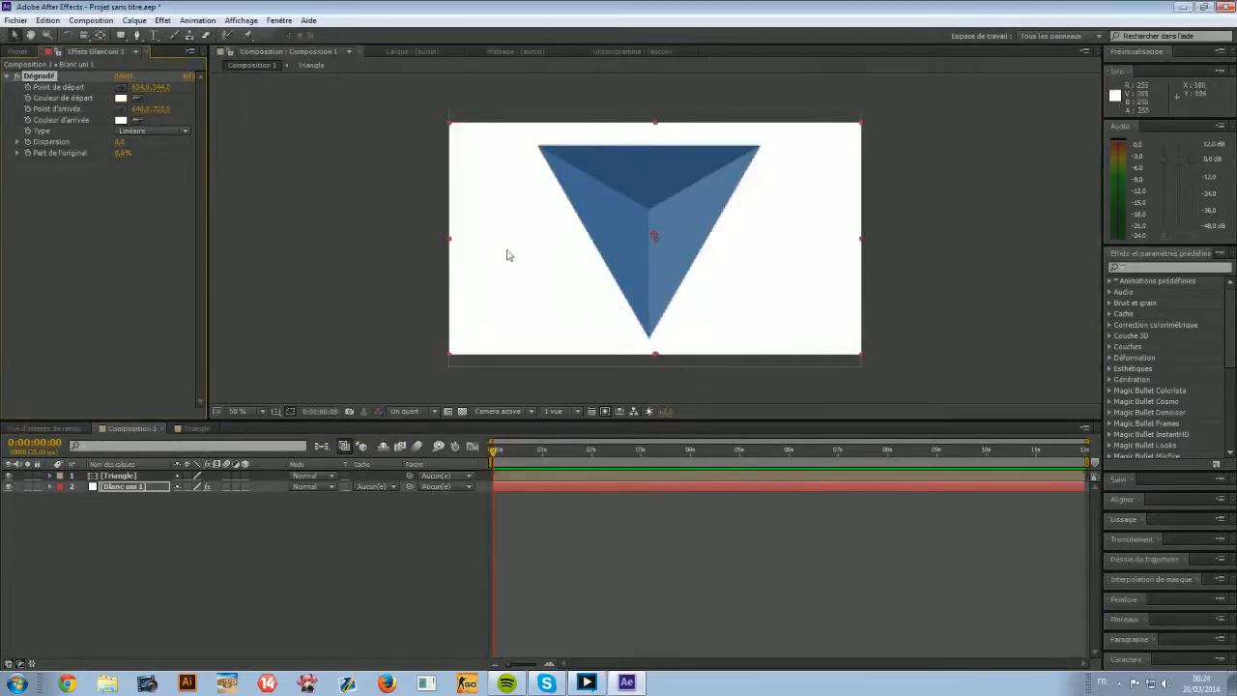
Place the gradient's end point just inside the composition's left edge and set its end colour to very light grey.
click(122, 108)
click(477, 235)
click(120, 120)
drag(470, 365, 413, 382)
click(701, 365)
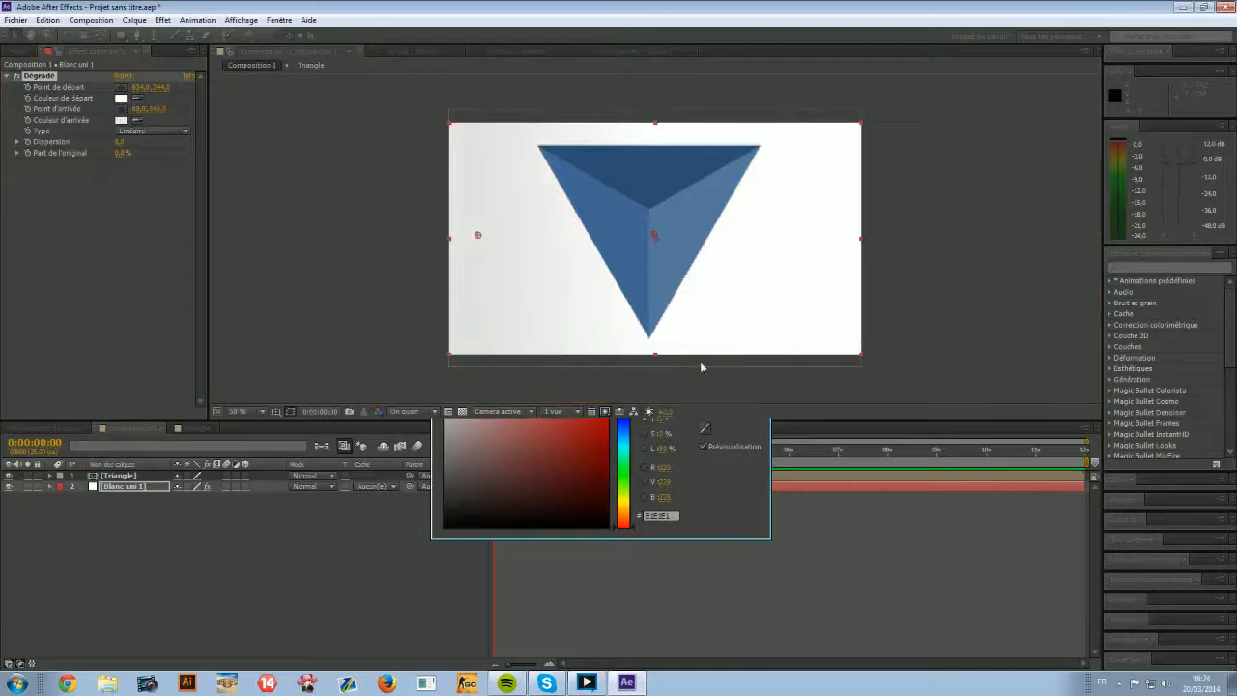
Change the gradient type to Radial and place its end point at the middle of the composition's left edge.
click(122, 108)
click(440, 239)
click(145, 131)
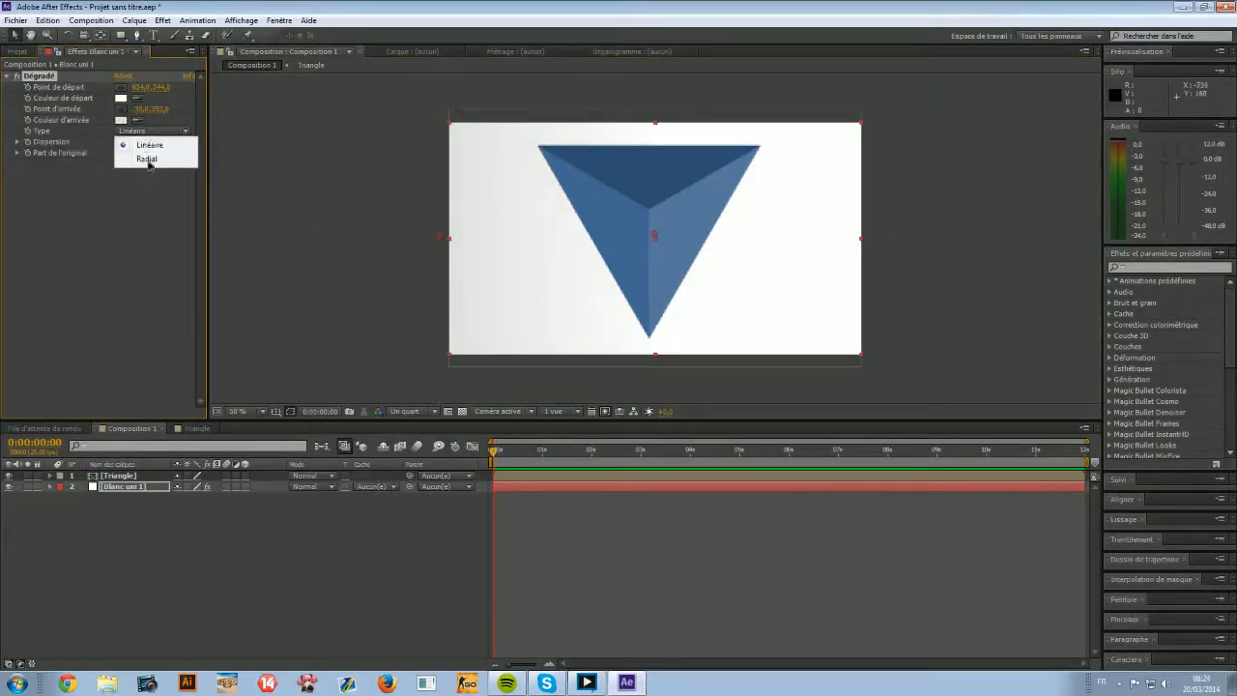
click(146, 160)
click(121, 108)
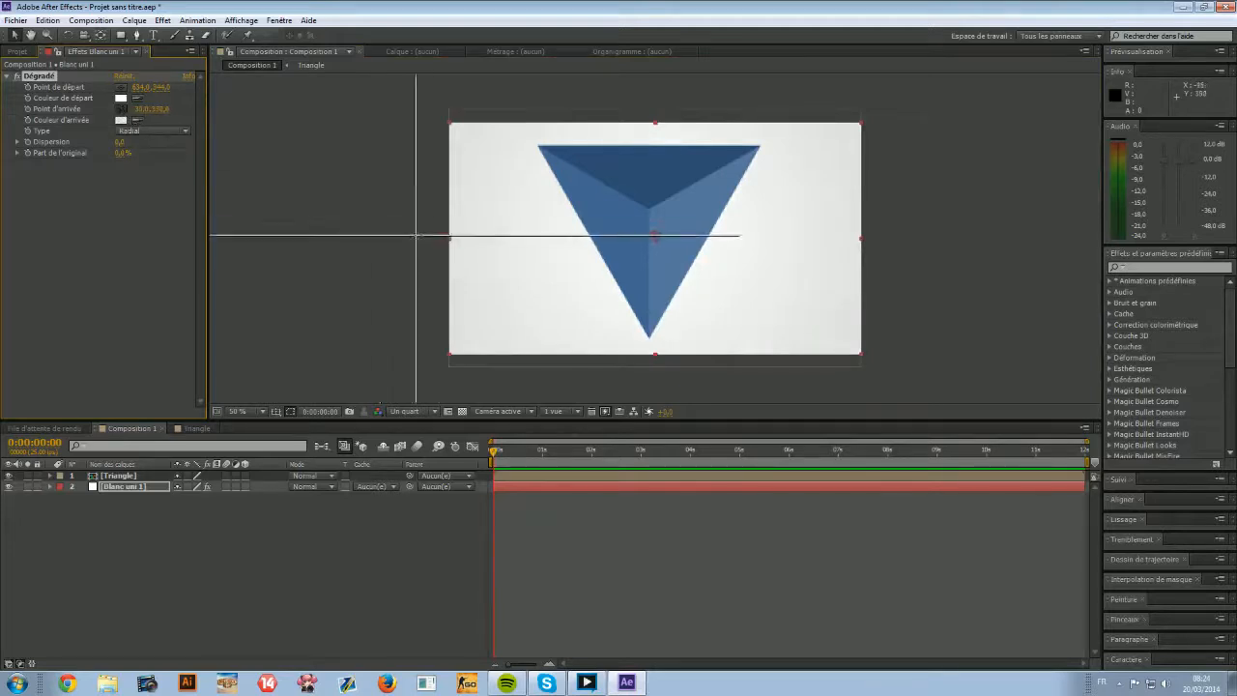
click(450, 241)
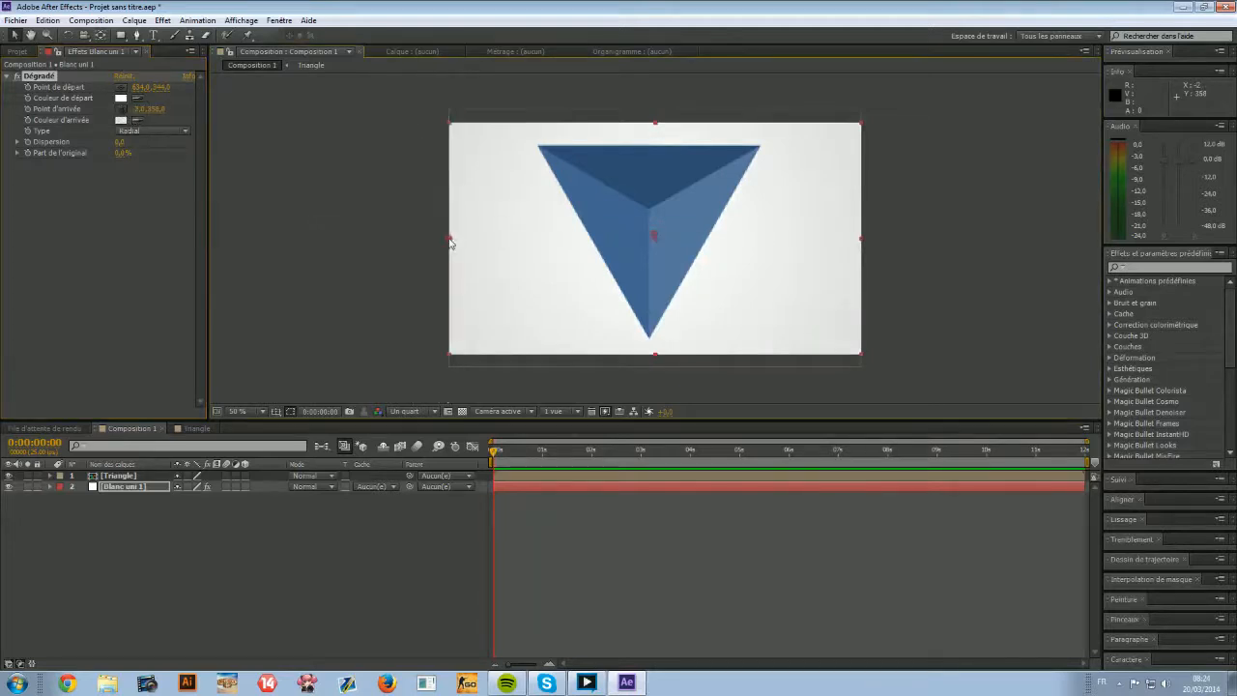
Darken the gradient's end colour to the grey B2B2B2.
click(121, 120)
click(446, 396)
drag(455, 404, 421, 410)
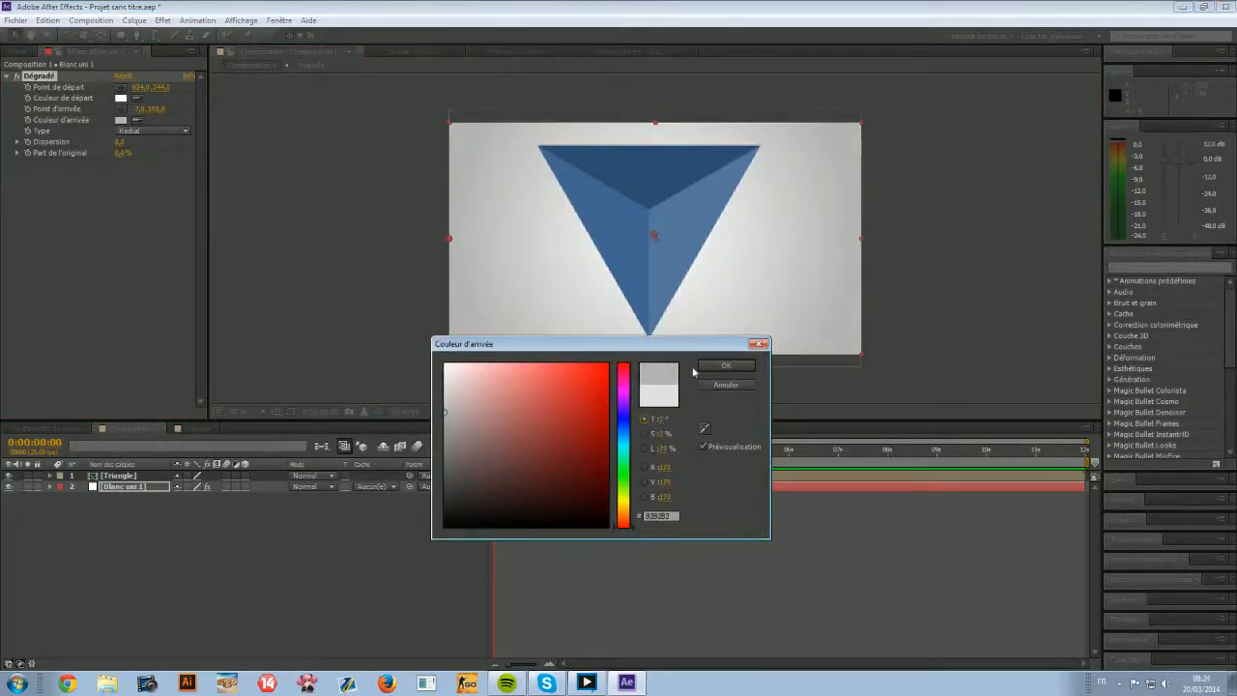
click(724, 366)
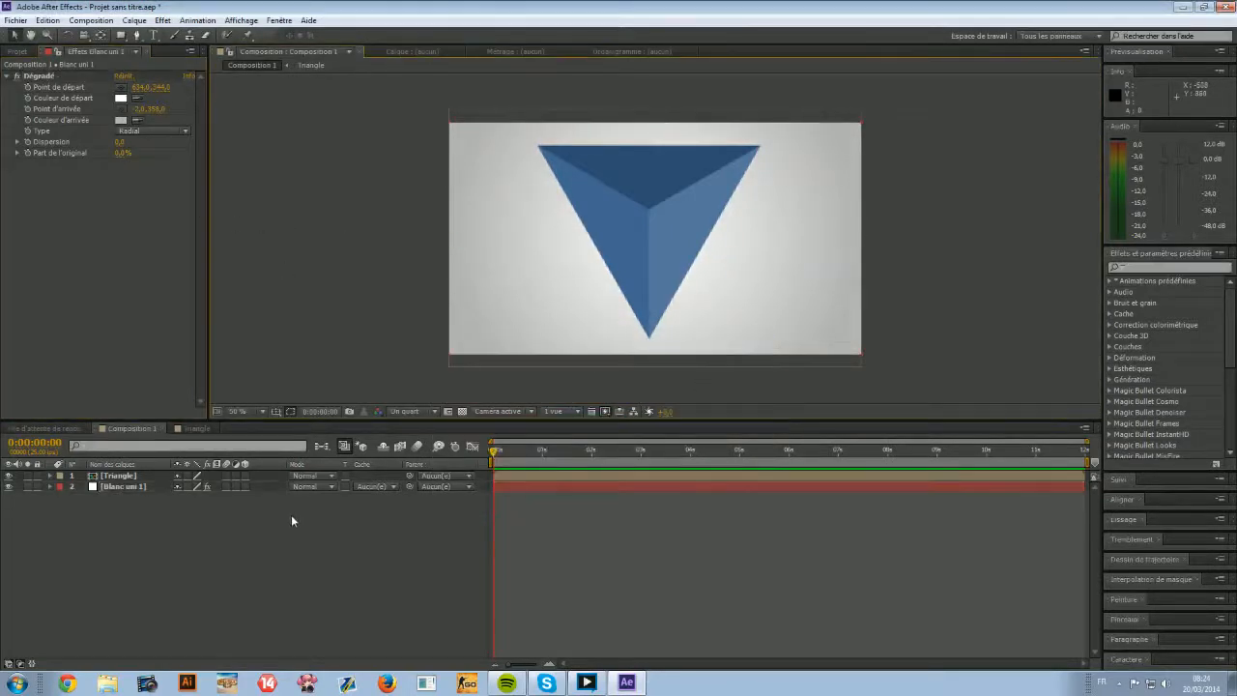
In the Triangle composition, delete the original hidden Droite and Gauche layers.
click(198, 428)
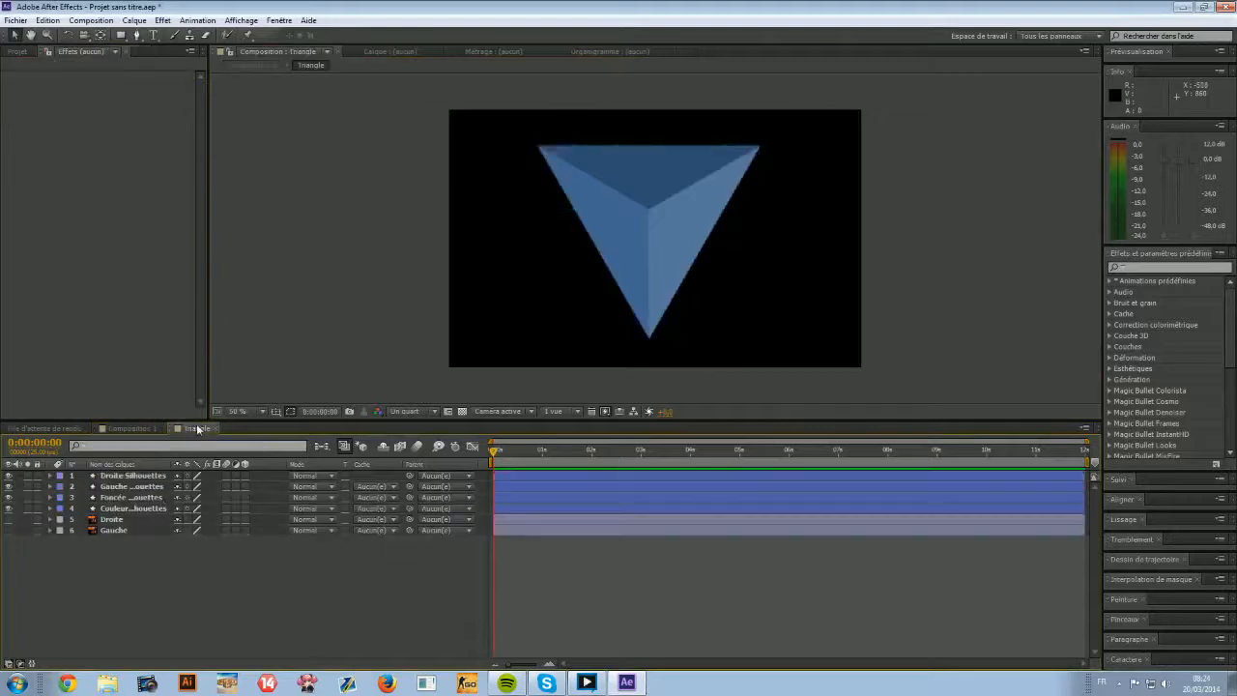
click(111, 519)
shift+click(122, 530)
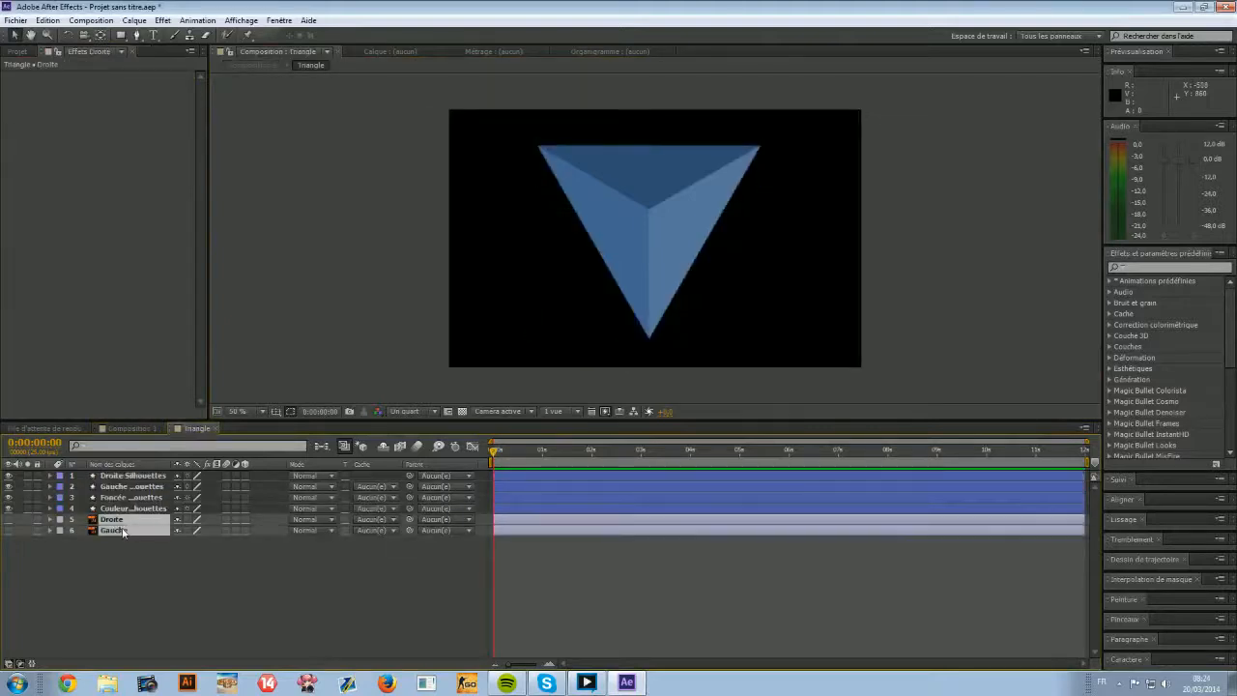
key(Delete)
Add Raccorder les tracés to the Couleur Silhouettes and Foncée Silhouettes shape layers.
click(102, 509)
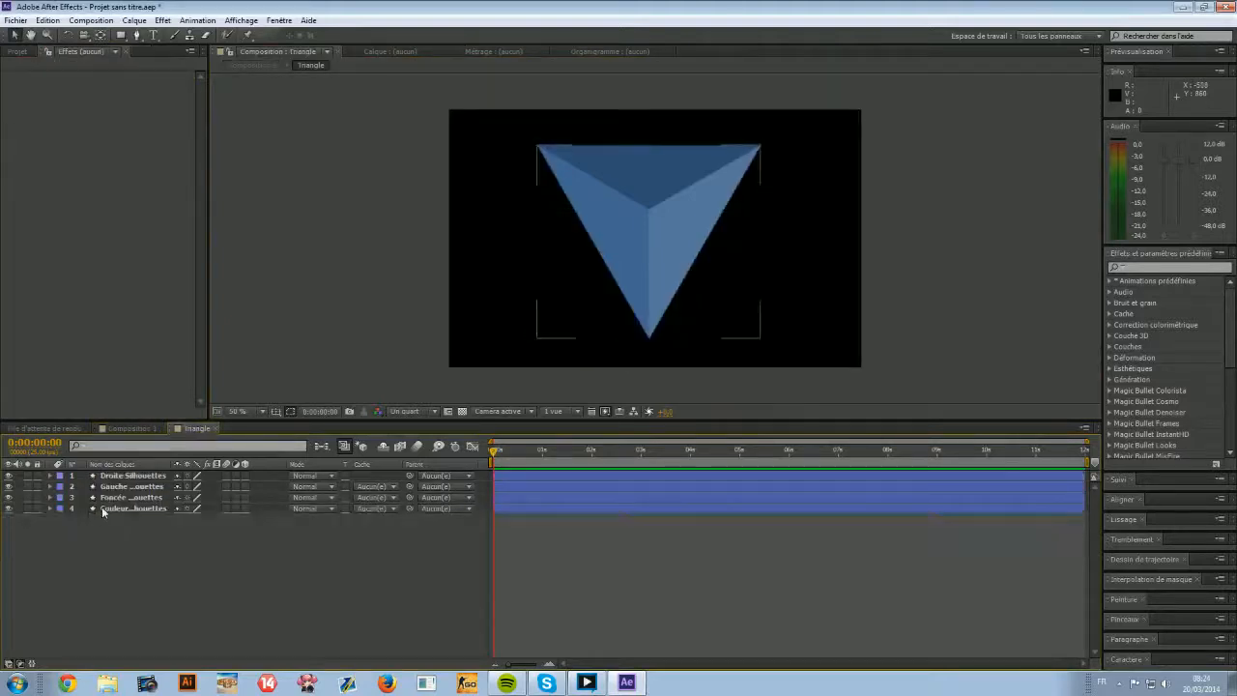
click(50, 509)
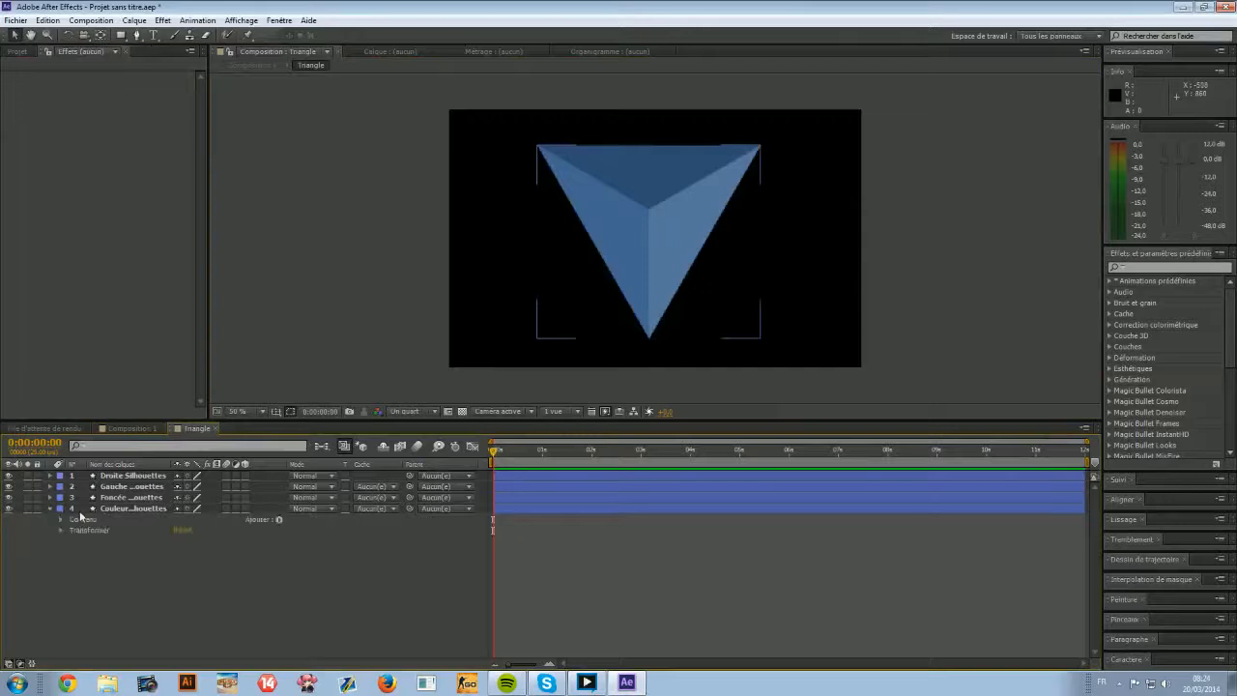
click(278, 519)
click(359, 448)
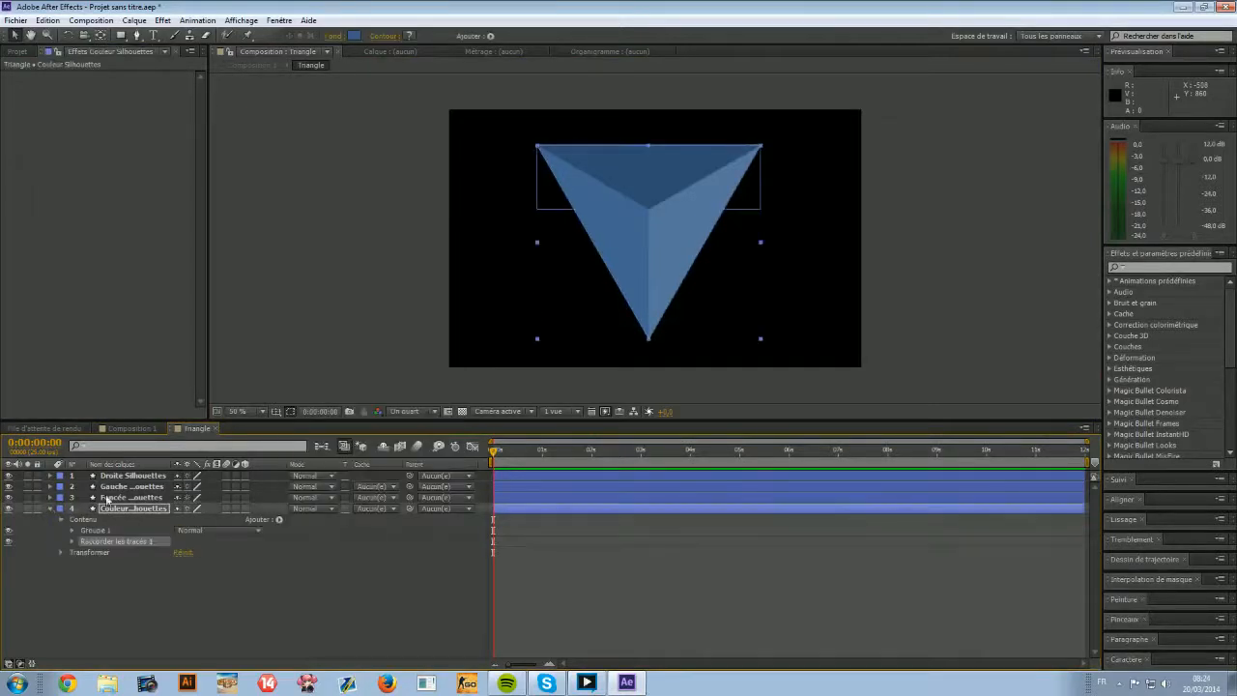
click(58, 497)
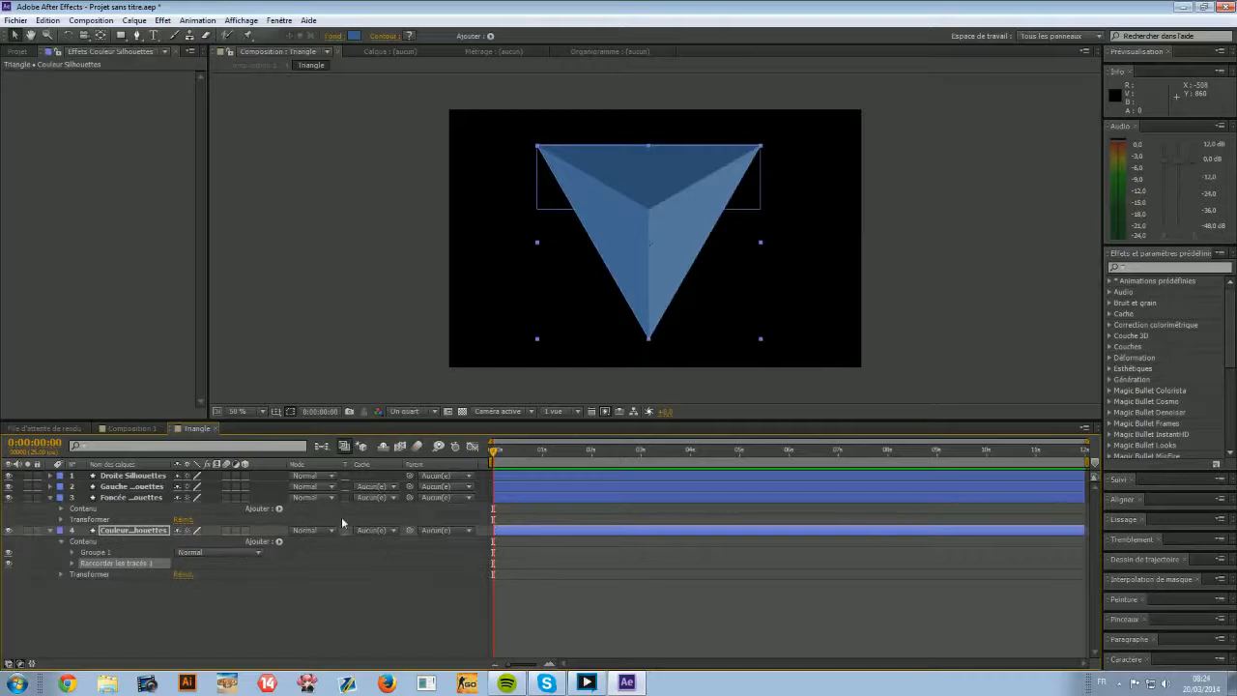
click(278, 509)
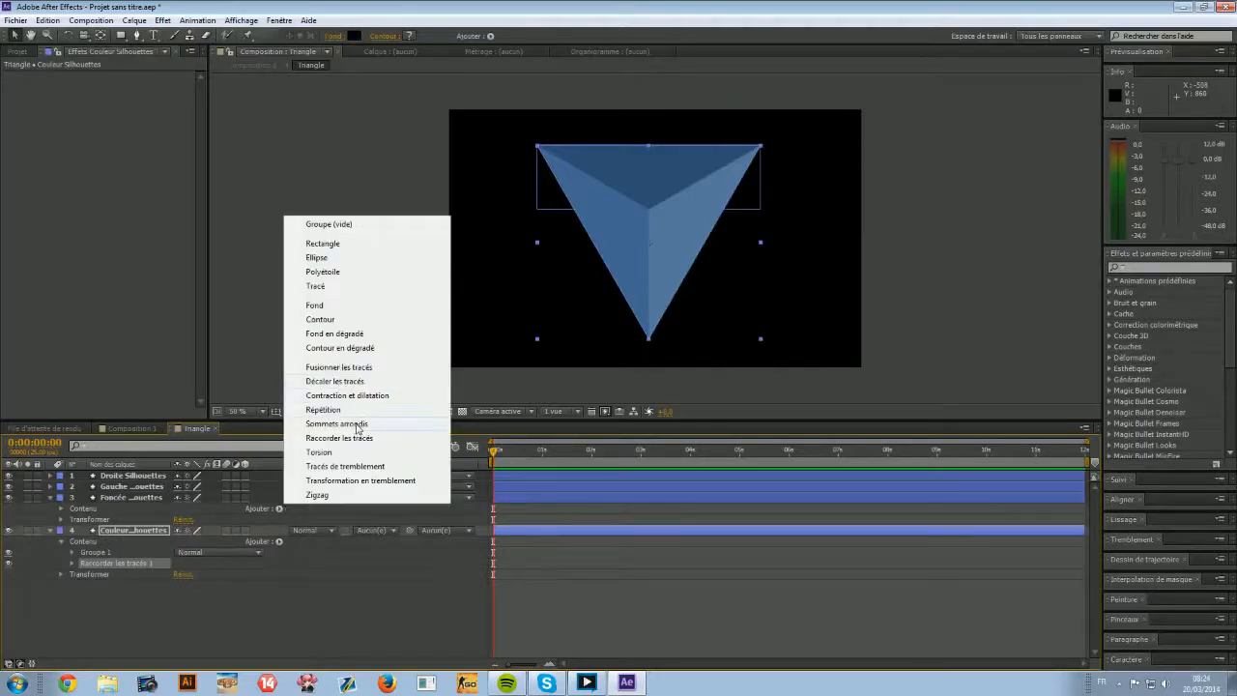
click(346, 438)
Add Raccorder les tracés to the Gauche Silhouettes and Droite Silhouettes shape layers.
click(50, 486)
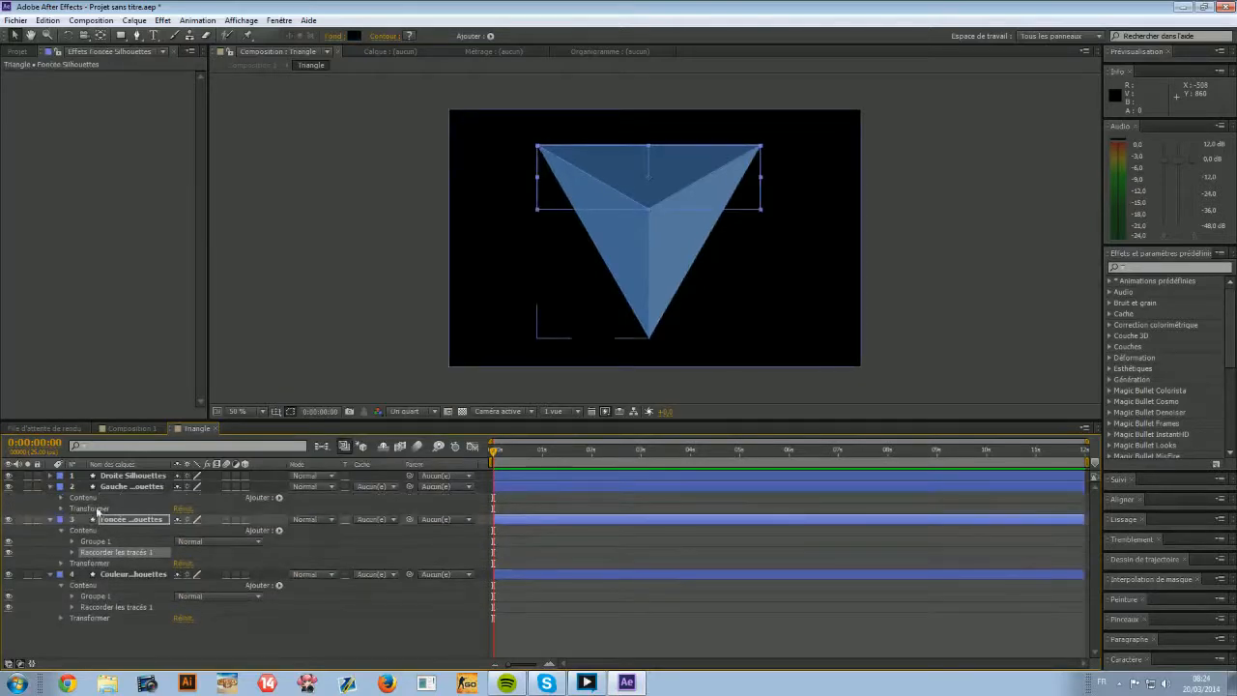
click(278, 497)
click(344, 426)
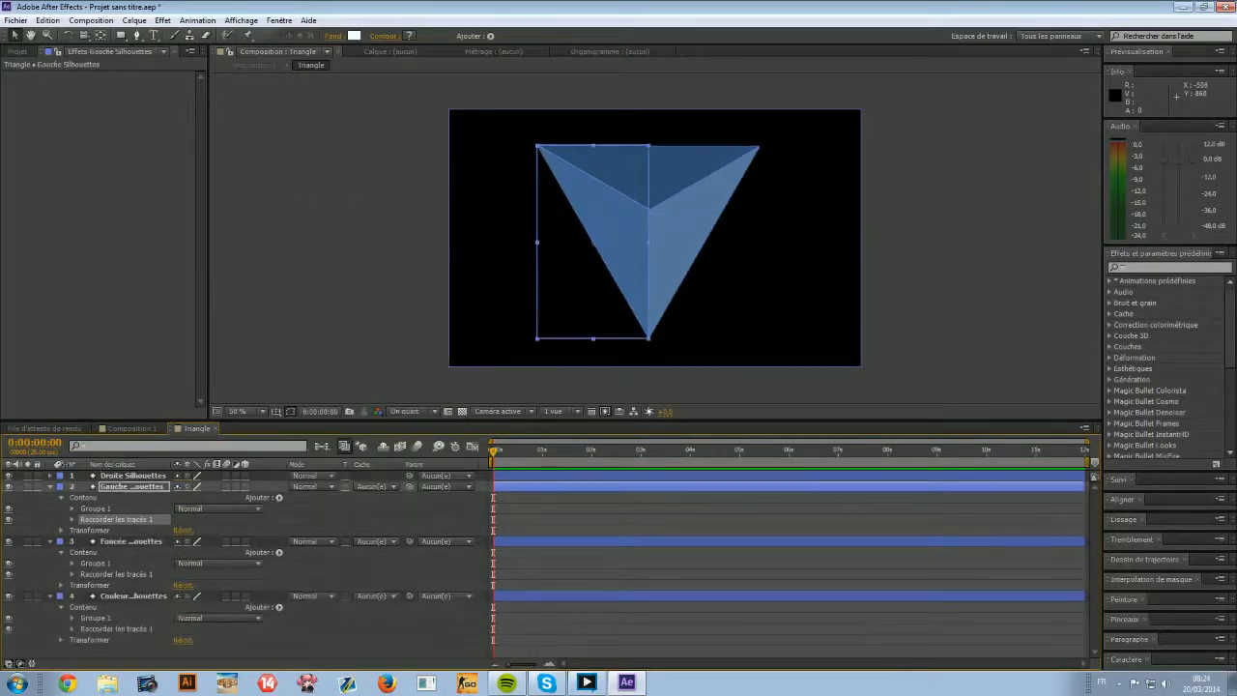
click(50, 475)
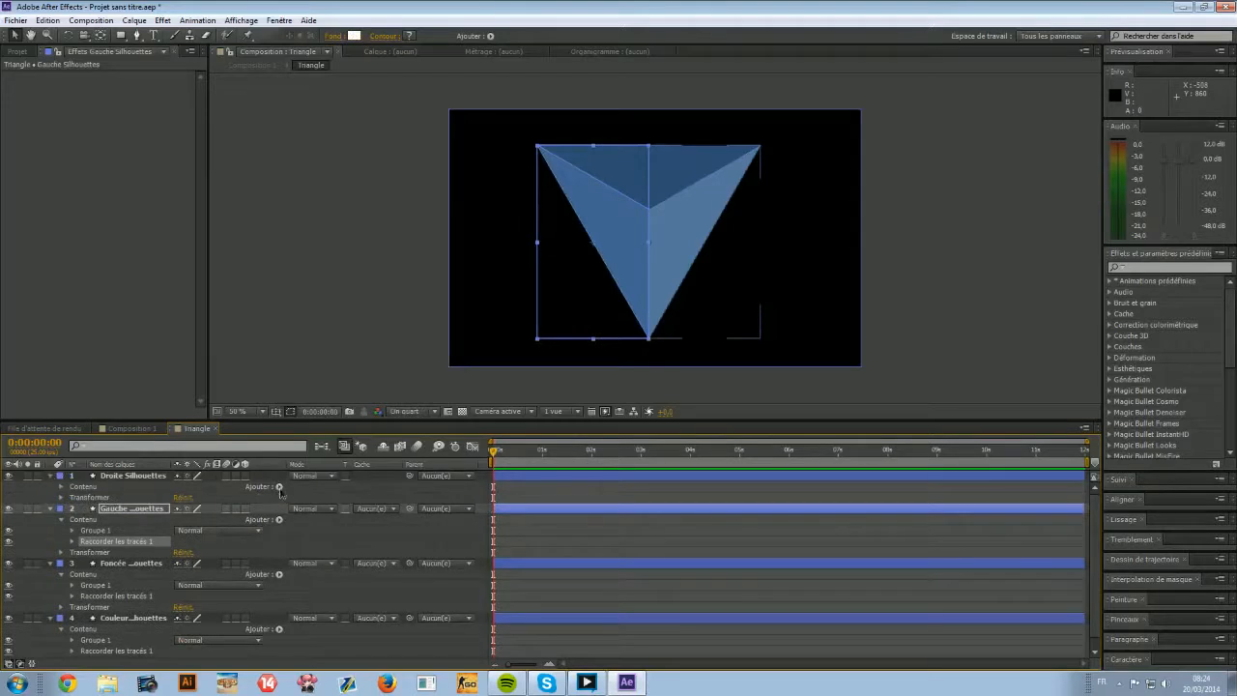
click(279, 487)
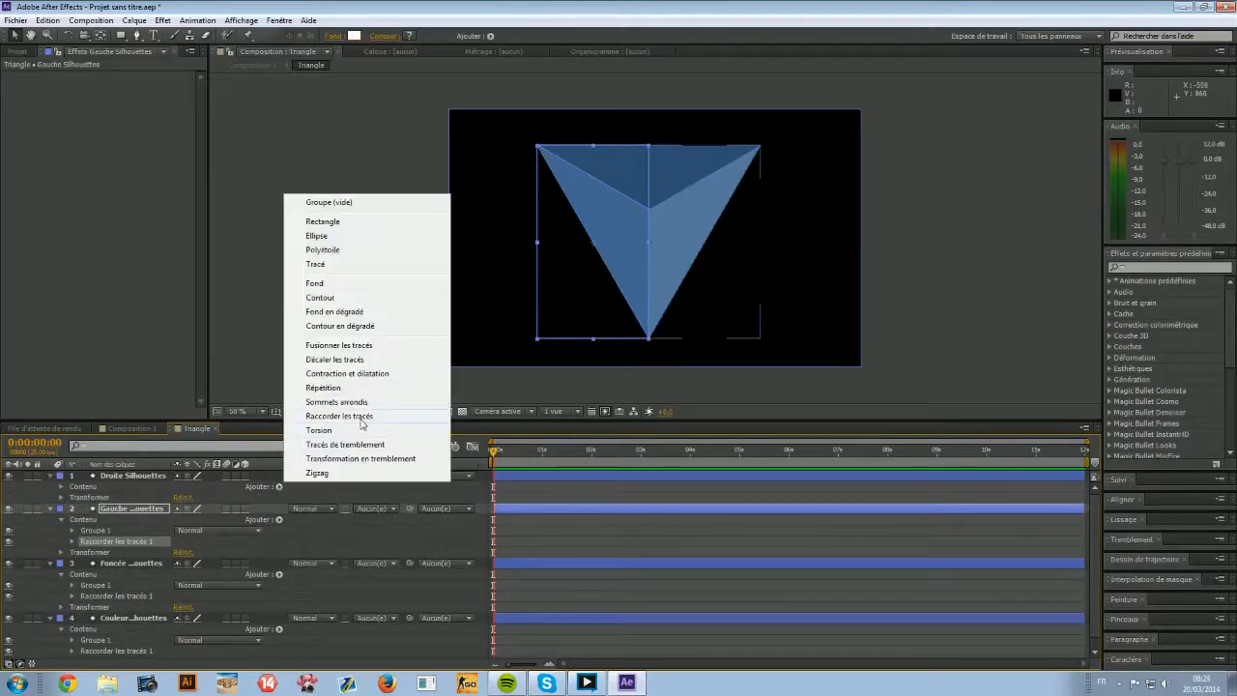
click(361, 422)
Create a keyframe at 0 seconds for Début in the Raccorder les tracés of the Droite Silhouettes layer.
click(73, 493)
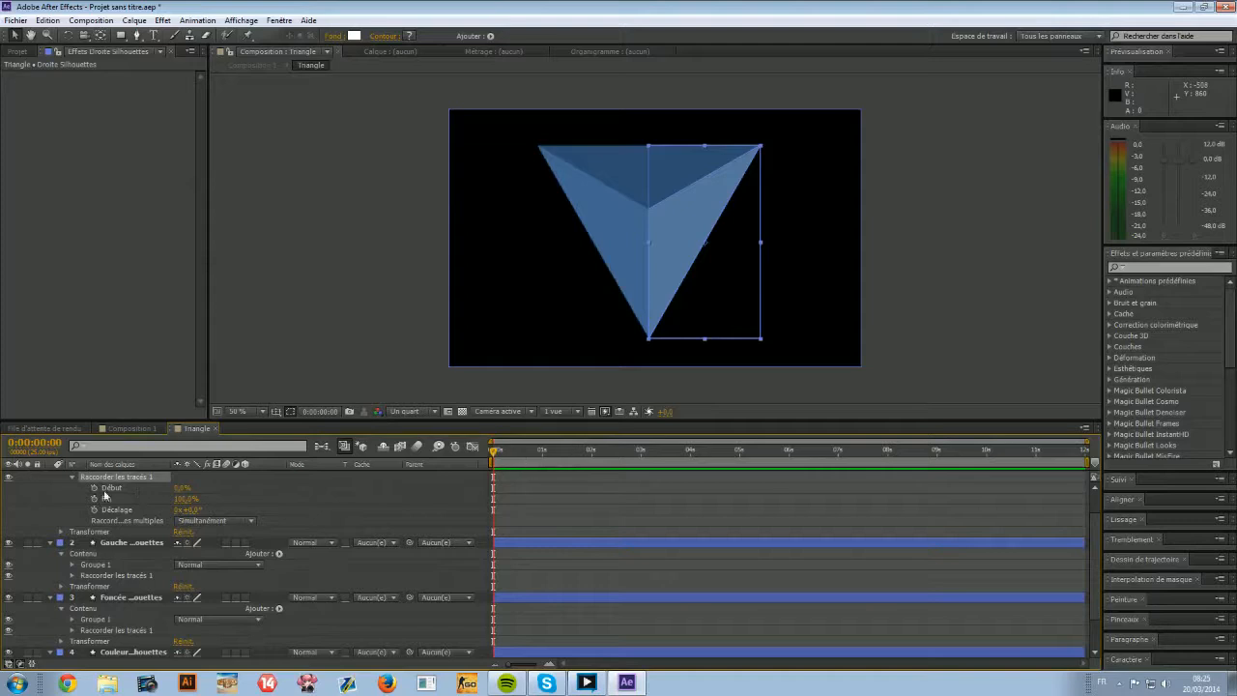
click(94, 488)
click(50, 543)
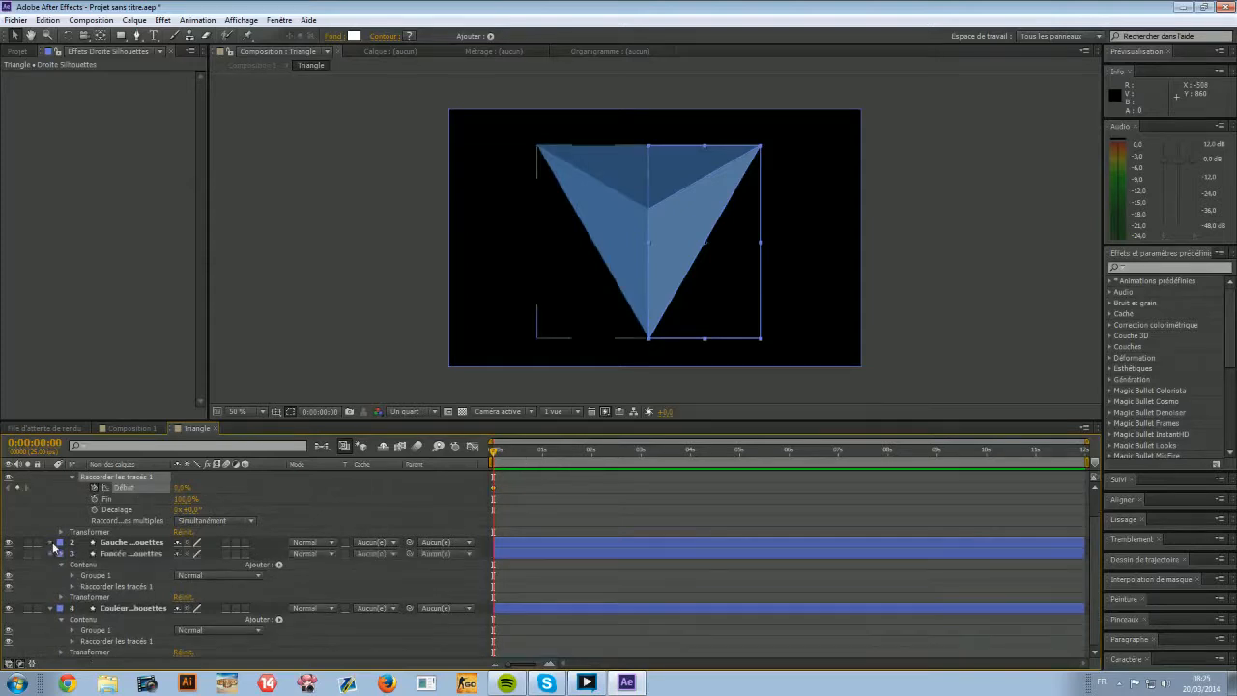
click(72, 576)
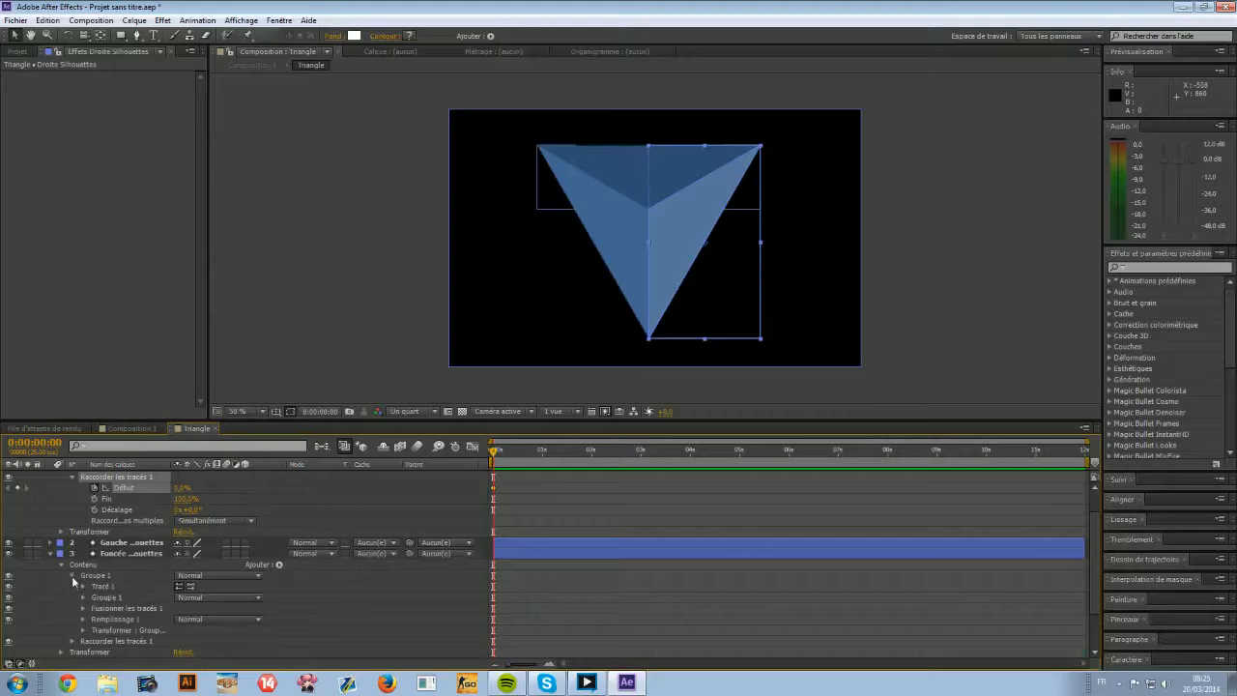
click(71, 576)
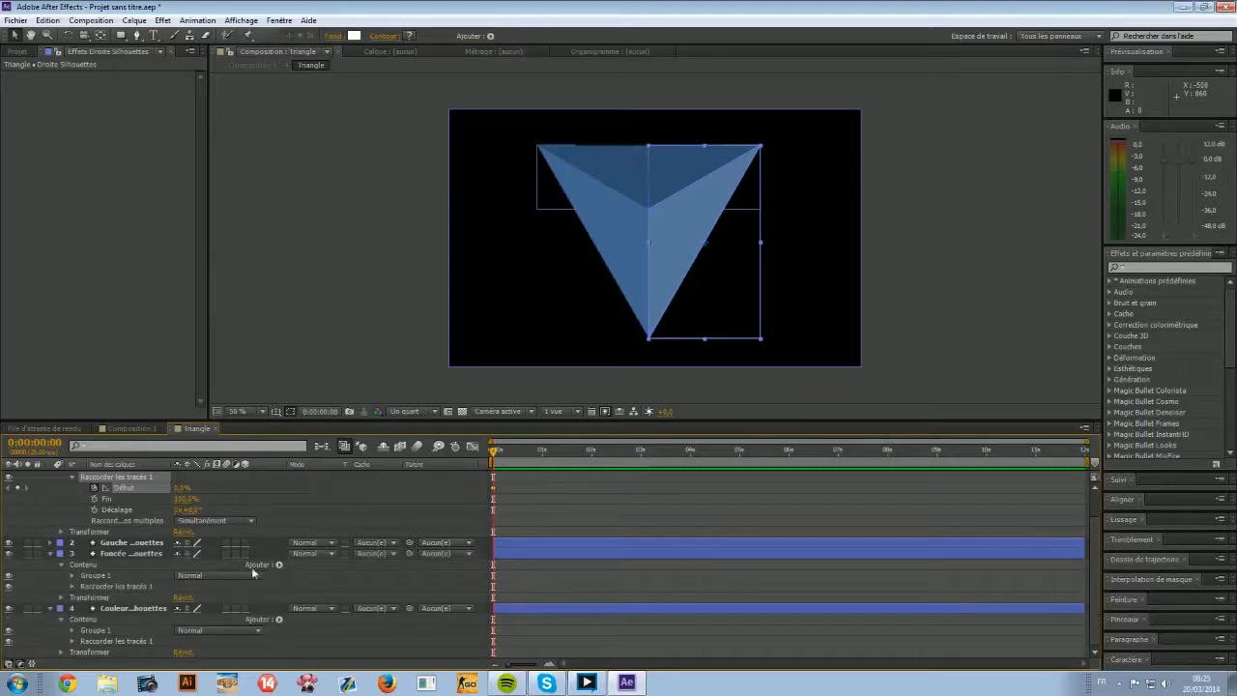
click(278, 565)
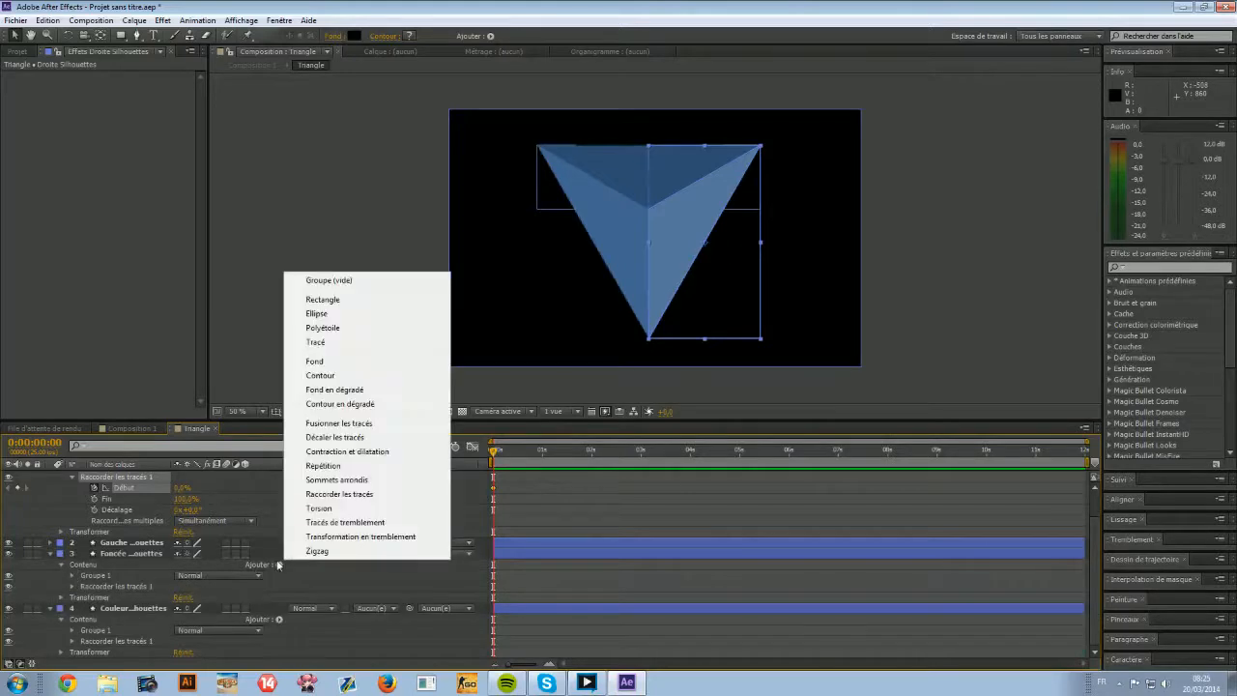
click(339, 494)
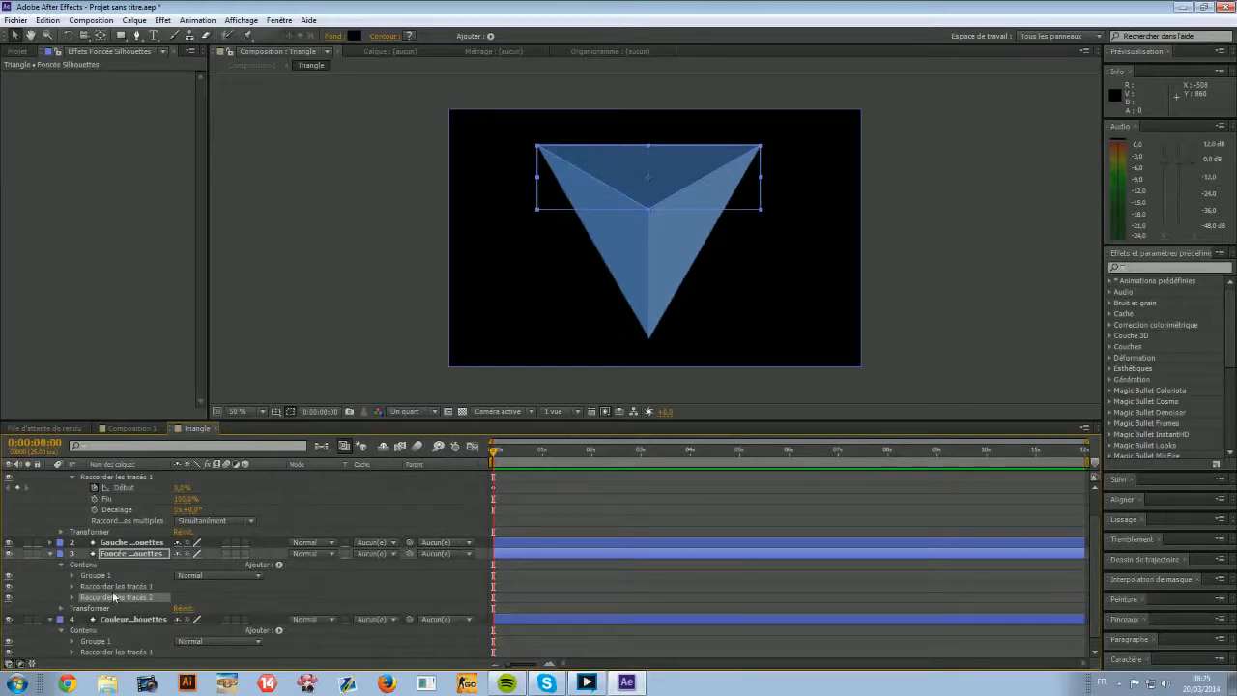
key(Delete)
Set the Début keyframe of the Droite Silhouettes layer's Raccorder les tracés to 100%.
click(72, 586)
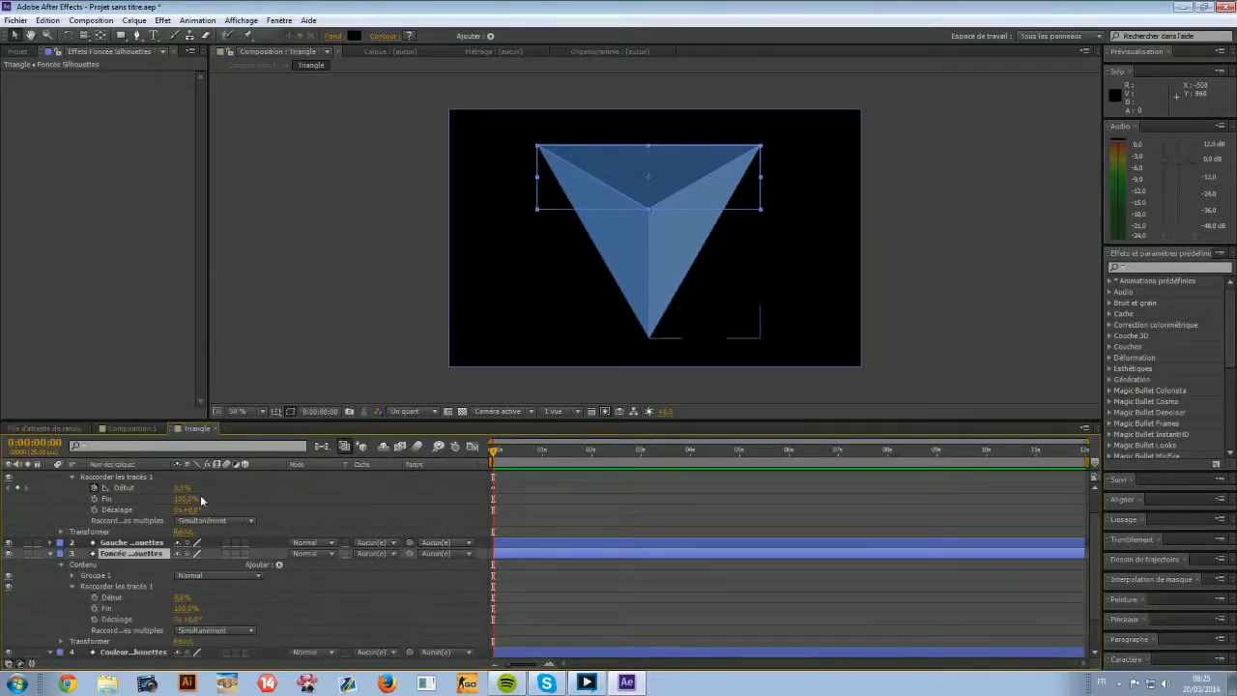
click(179, 487)
key(Return)
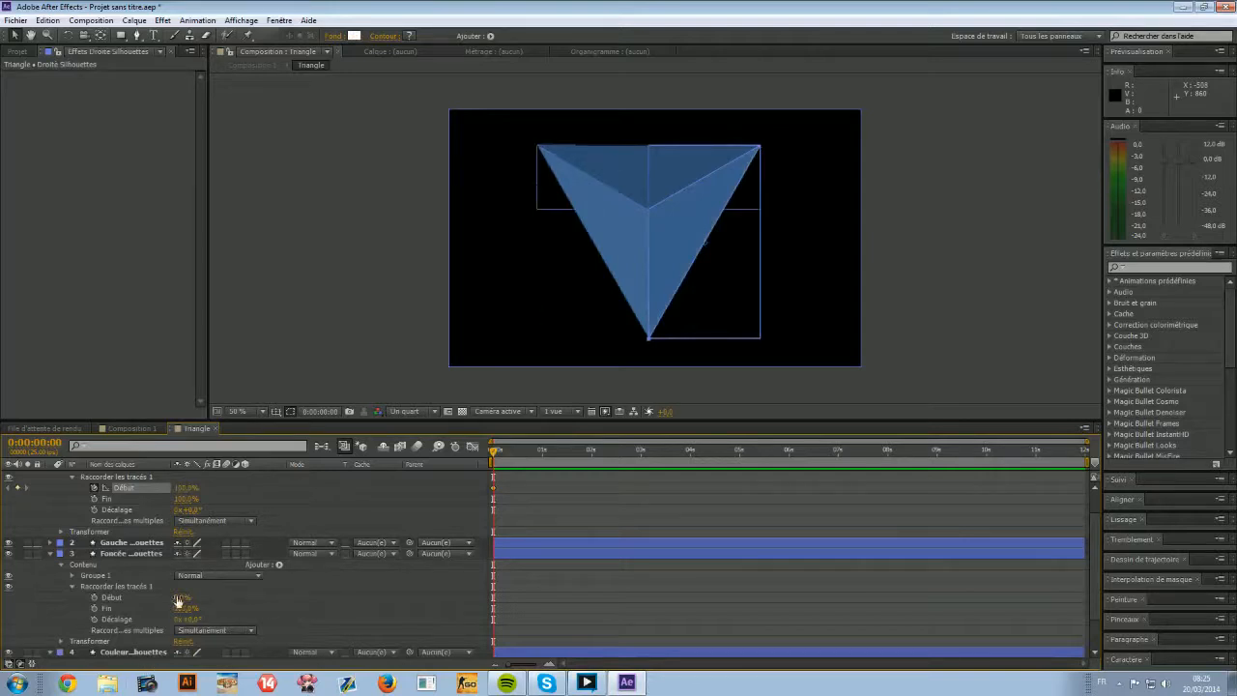
Set Début of the Foncée Silhouettes layer's Raccorder les tracés to 100% and keyframe it at 0 seconds.
scroll(179, 607, down, 1)
click(181, 565)
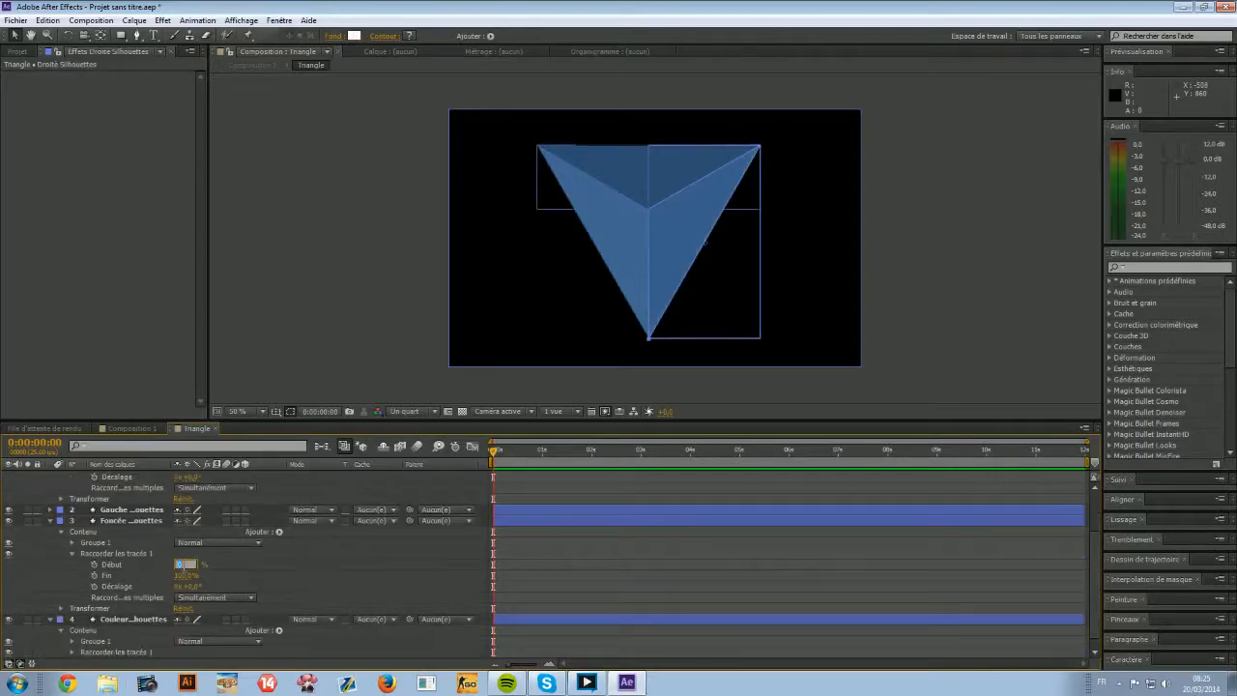
text(100)
key(Return)
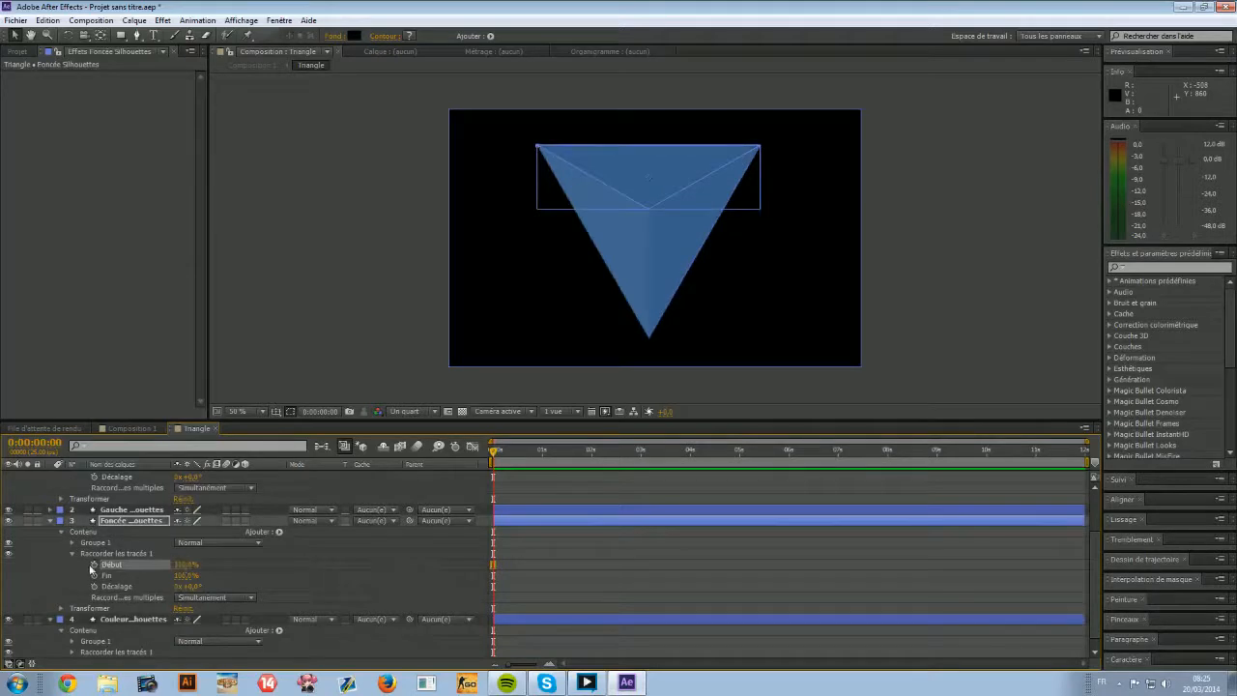
click(94, 565)
Keyframe Début of the Couleur Silhouettes layer's Raccorder les tracés at 0 seconds and set it to 100%.
scroll(94, 570, down, 1)
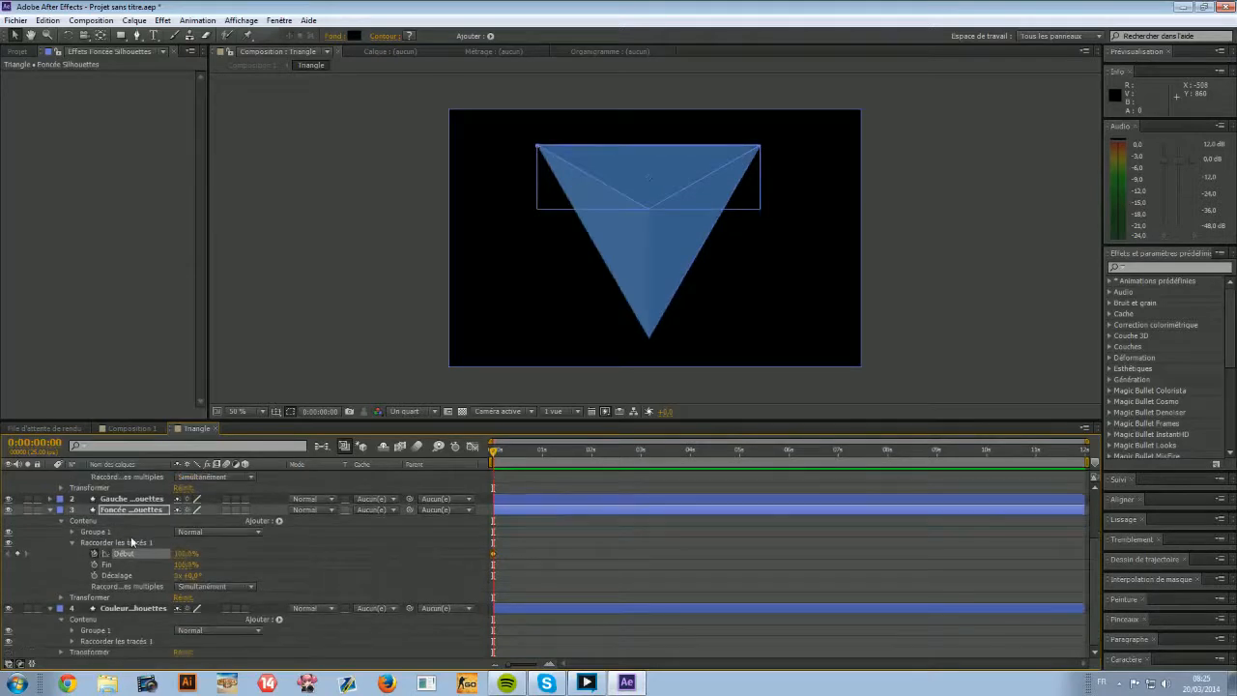
click(67, 652)
click(71, 641)
scroll(72, 643, down, 2)
click(93, 607)
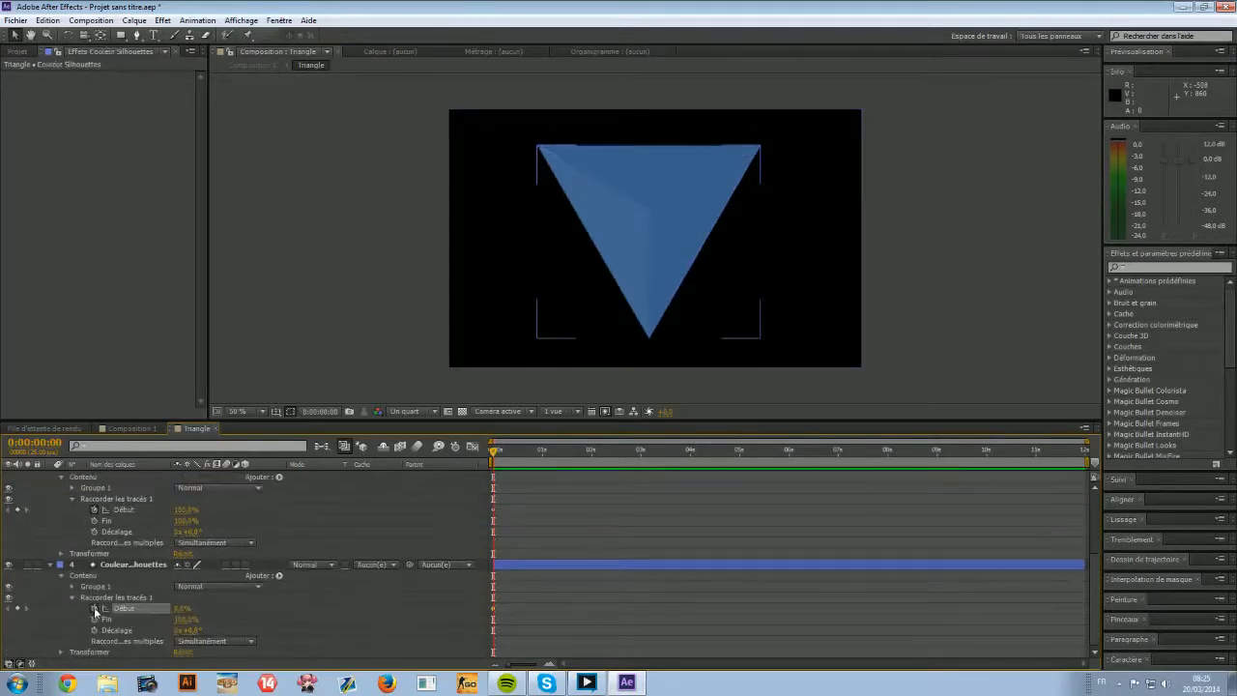
click(180, 608)
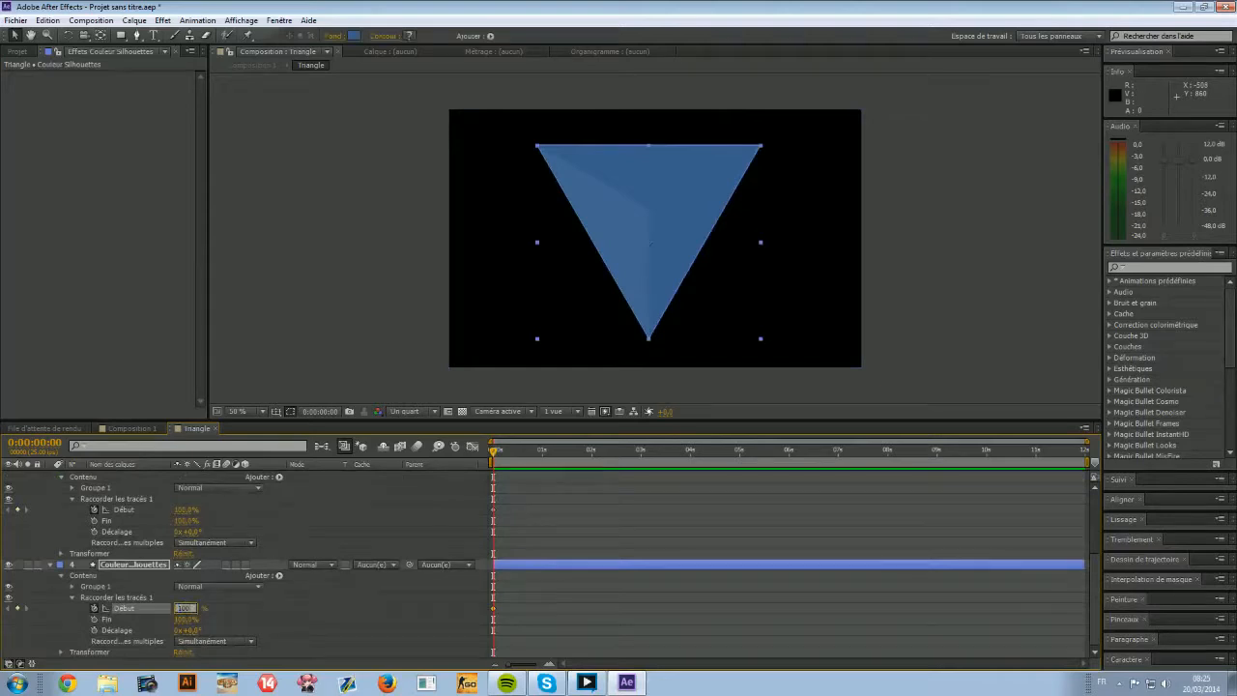
key(Return)
Keyframe Début of the Gauche Silhouettes layer's Raccorder les tracés at 0 seconds and set it to 100%.
scroll(212, 565, up, 3)
click(50, 553)
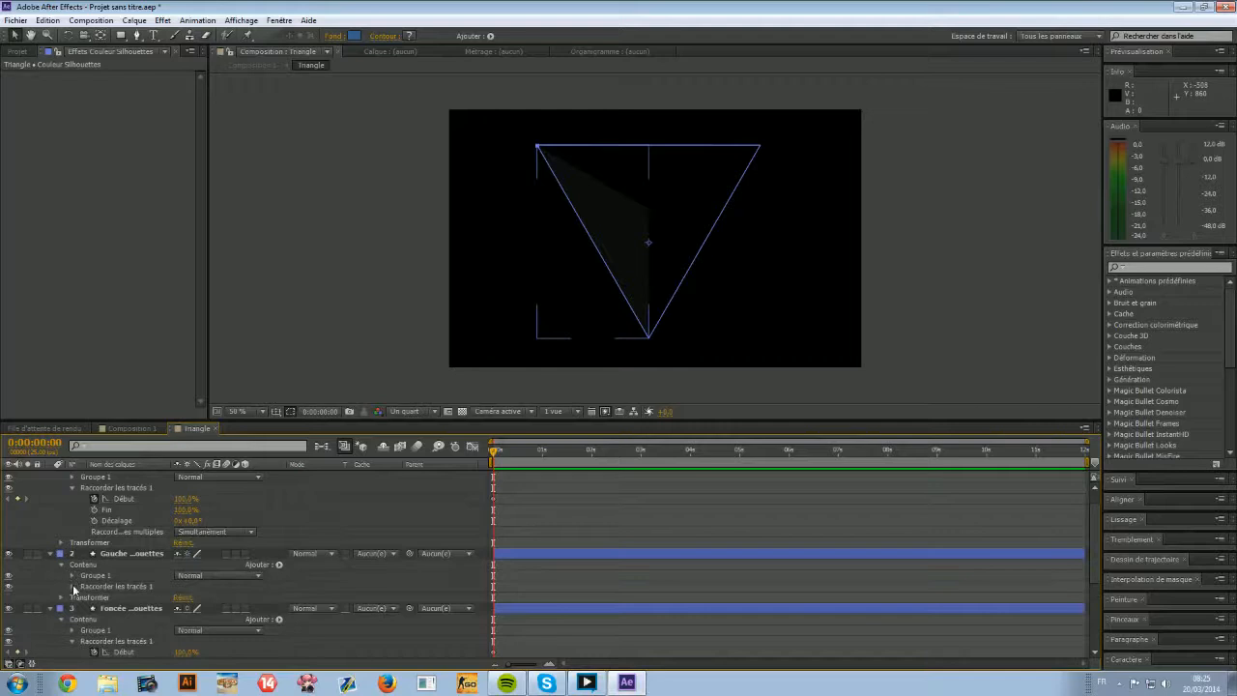
click(73, 587)
click(114, 597)
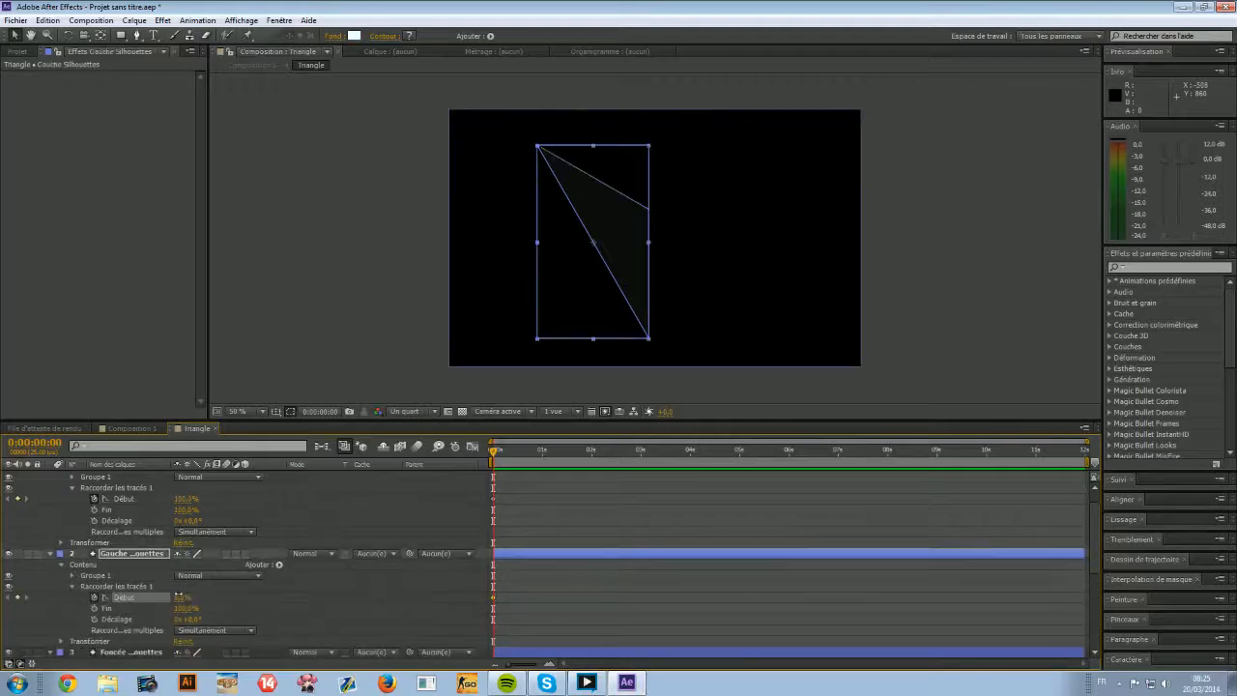
click(182, 597)
text(100)
key(Return)
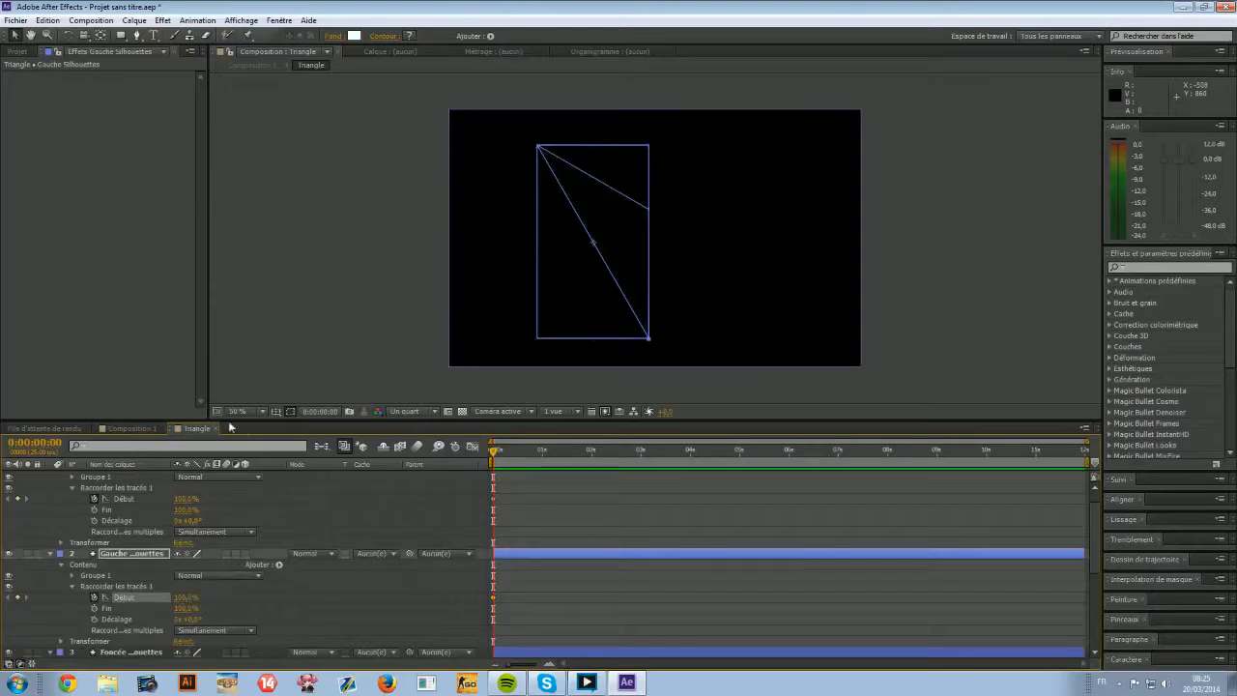
At 0:00:00:14, set Début of the Raccorder les tracés to 0% on the Droite Silhouettes and Gauche Silhouettes layers.
drag(499, 451, 521, 451)
scroll(145, 527, up, 1)
click(183, 519)
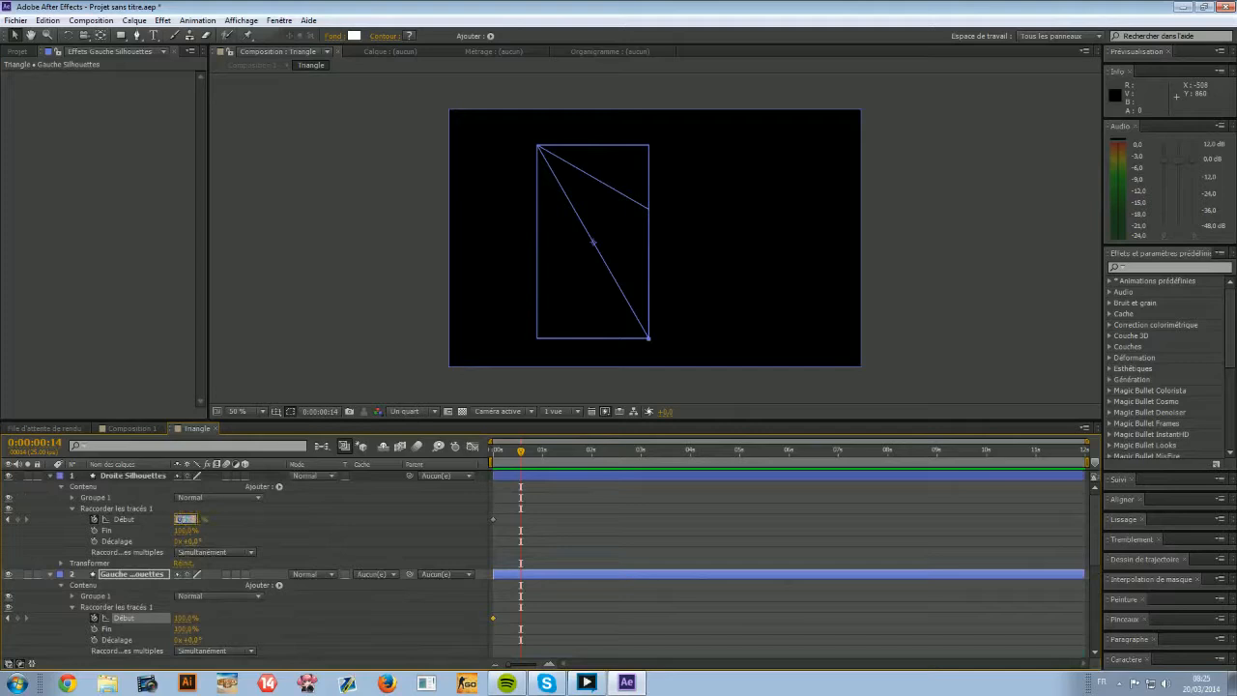
text(0)
key(Return)
click(186, 618)
text(0)
key(Return)
At 0:00:00:14, set Début of the Raccorder les tracés to 0% on the Foncée Silhouettes and Couleur Silhouettes layers.
scroll(184, 599, down, 4)
click(182, 519)
text(0)
key(Return)
click(185, 617)
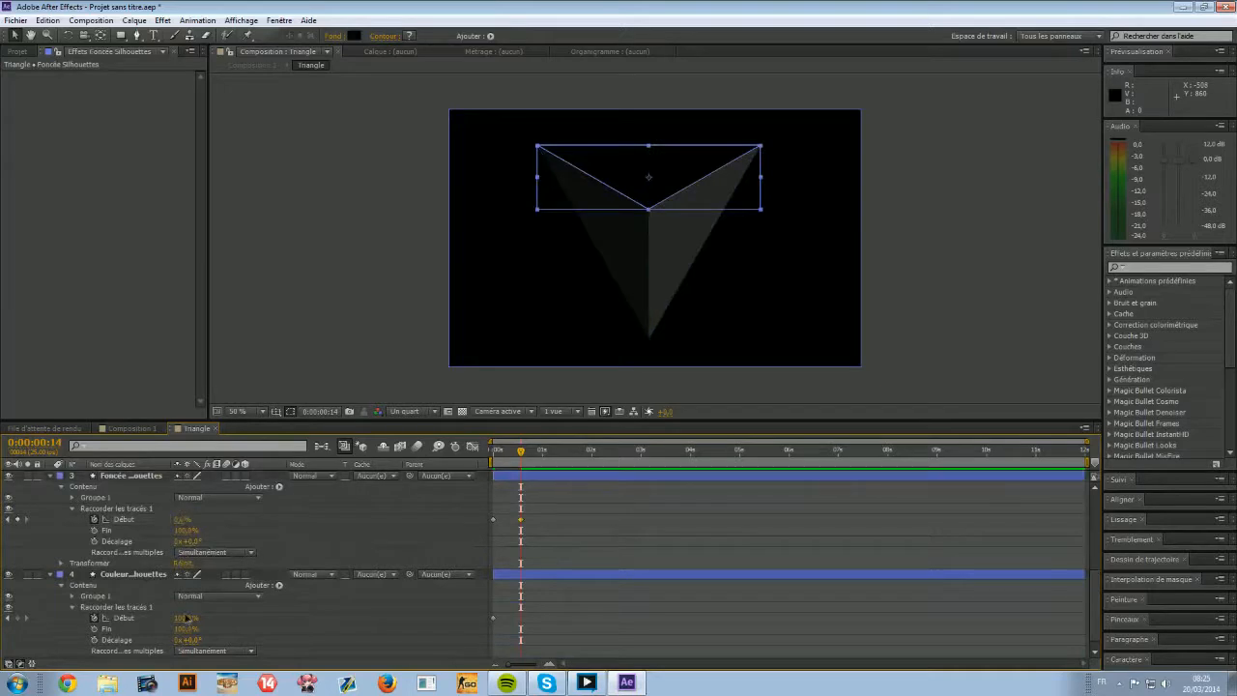
text(0)
key(Return)
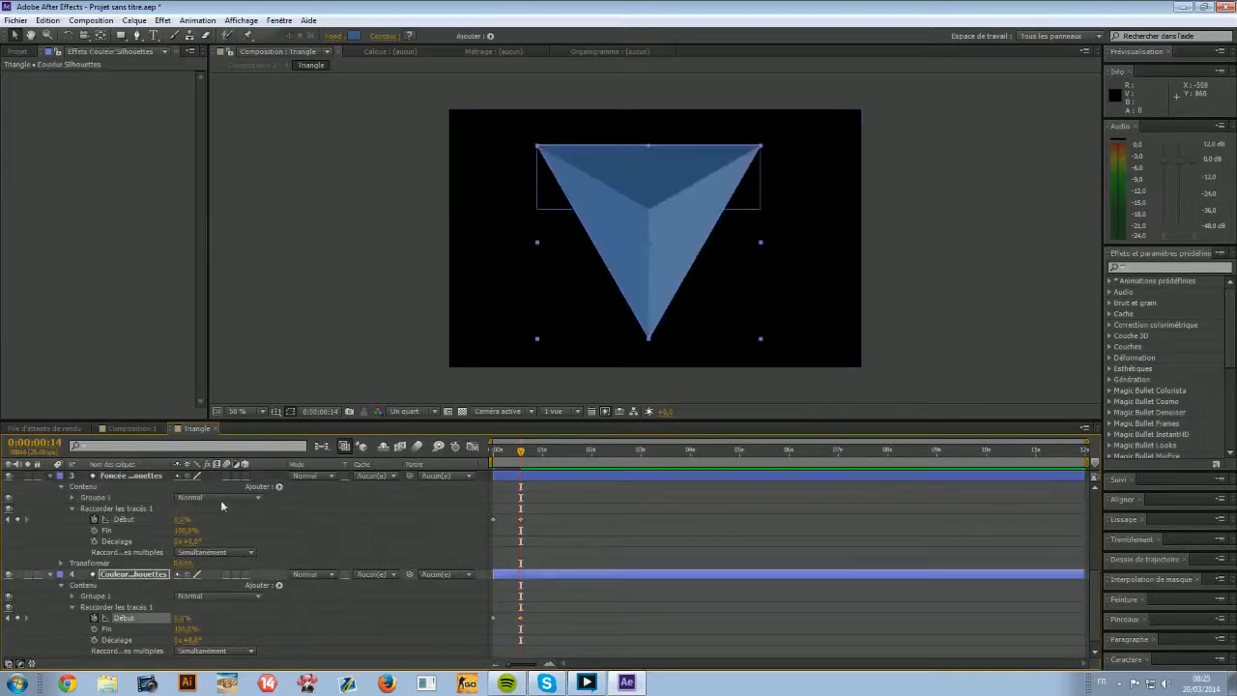
Select the Début properties of all four shape layers together and show them in the graph editor.
scroll(135, 584, down, 2)
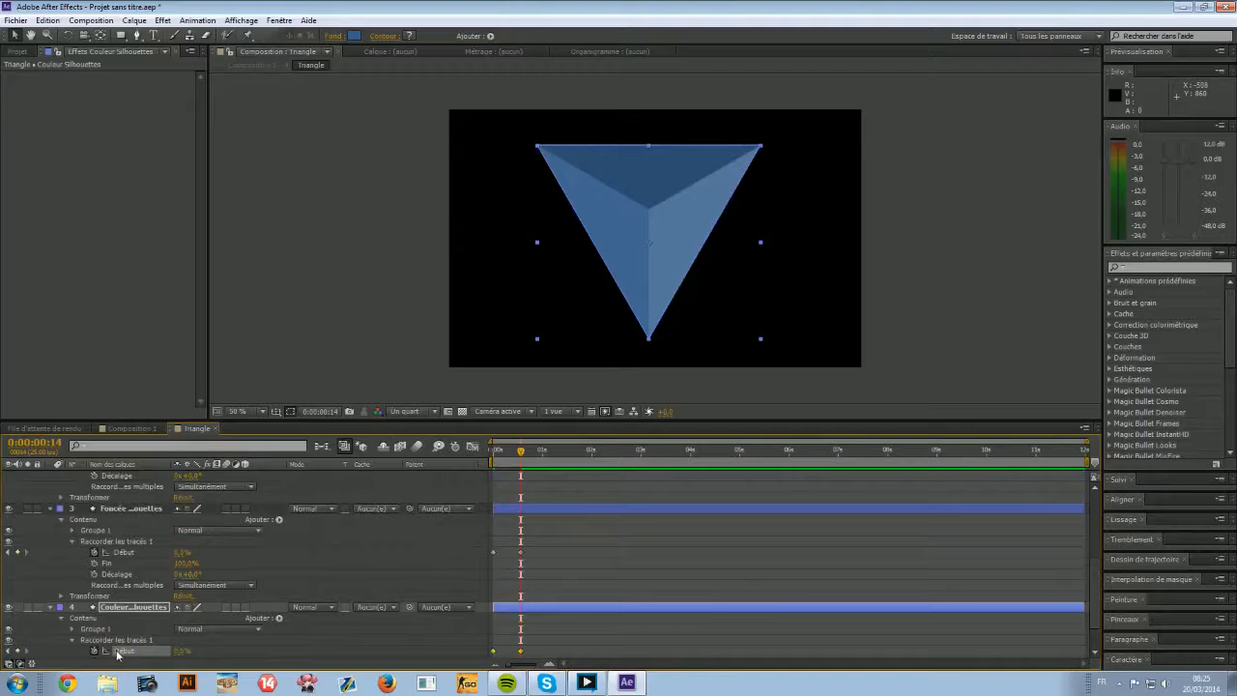
ctrl+click(121, 552)
scroll(120, 554, up, 4)
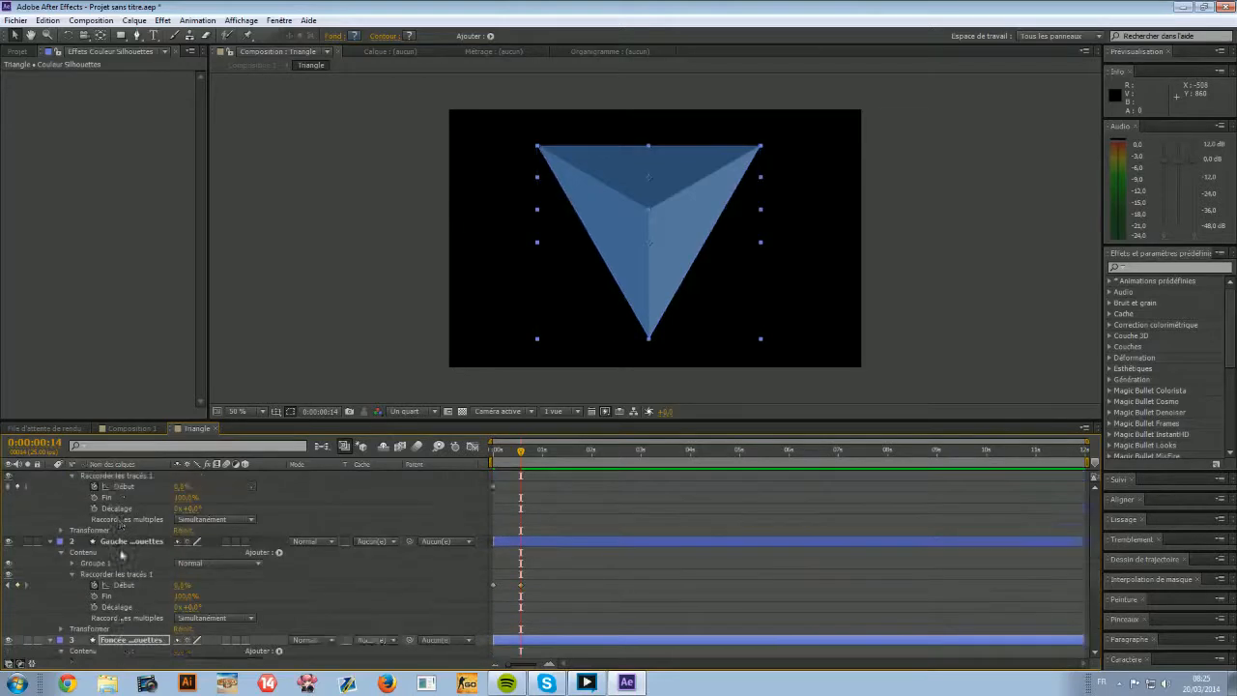
scroll(121, 553, up, 1)
click(117, 619)
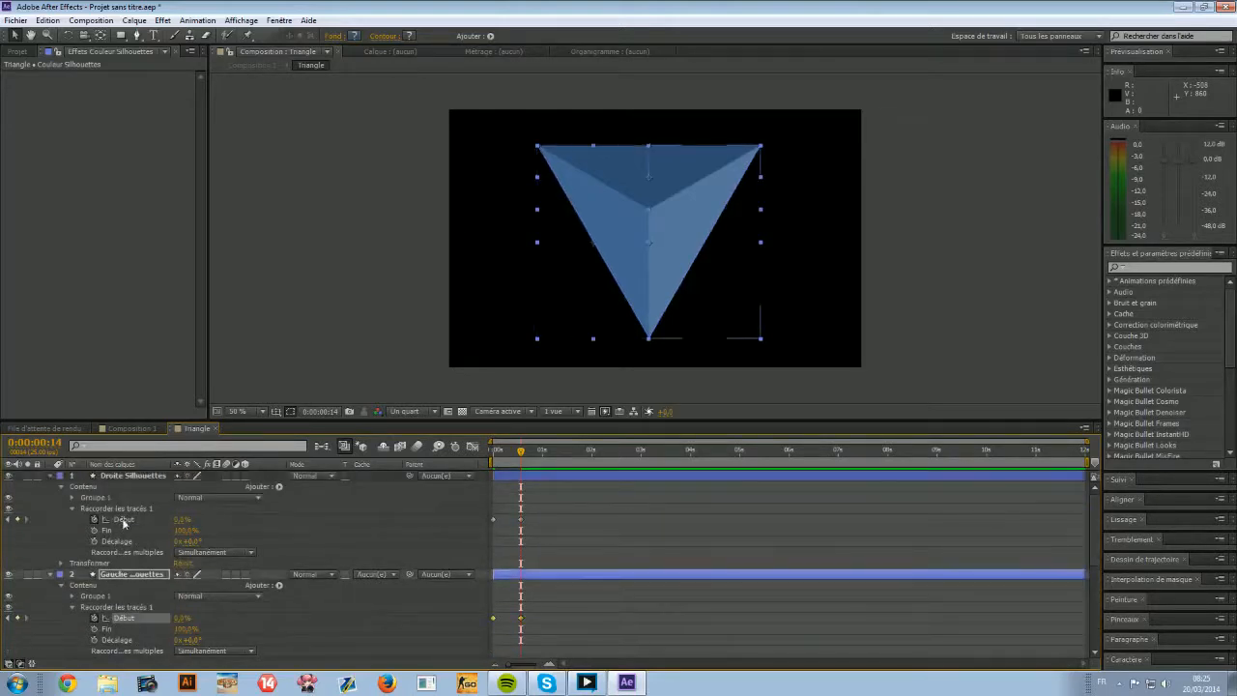
ctrl+click(123, 521)
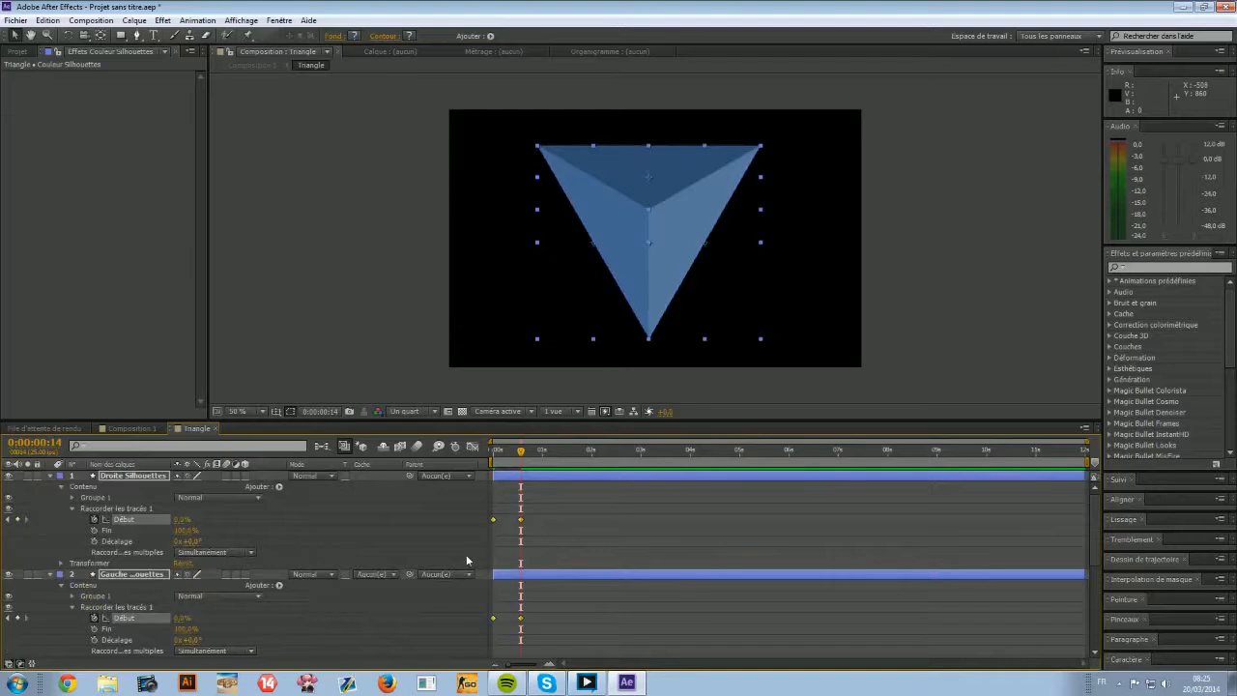
click(473, 447)
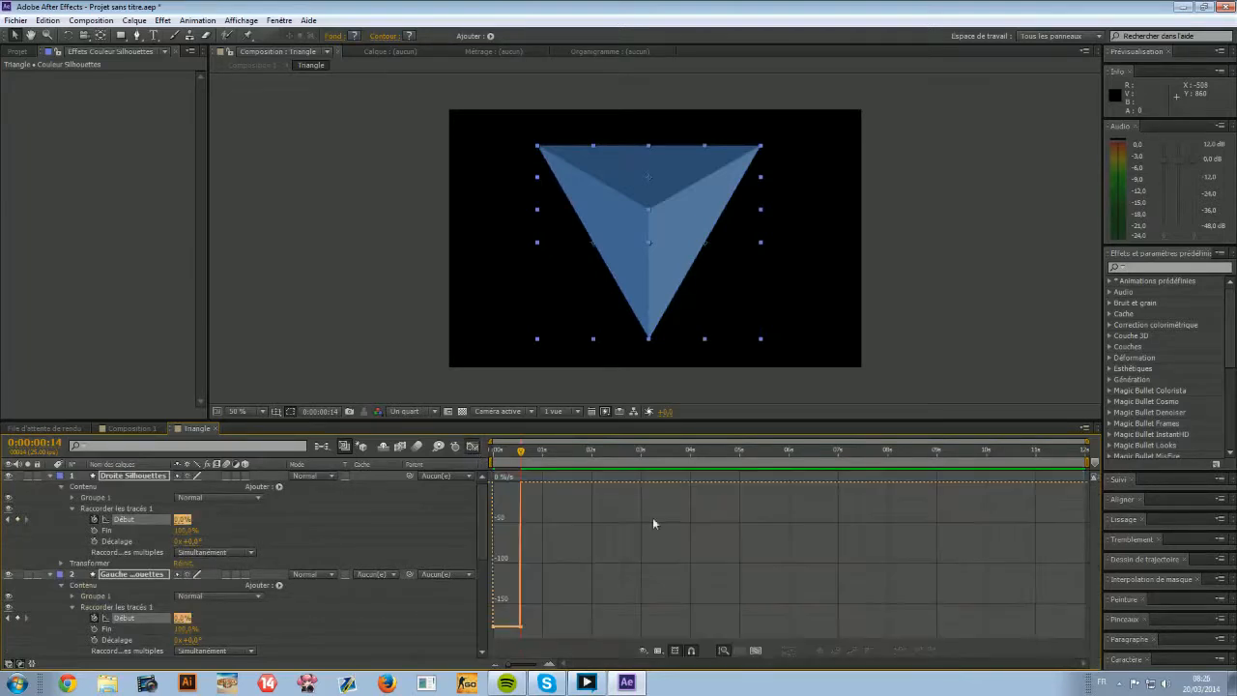
right_click(607, 548)
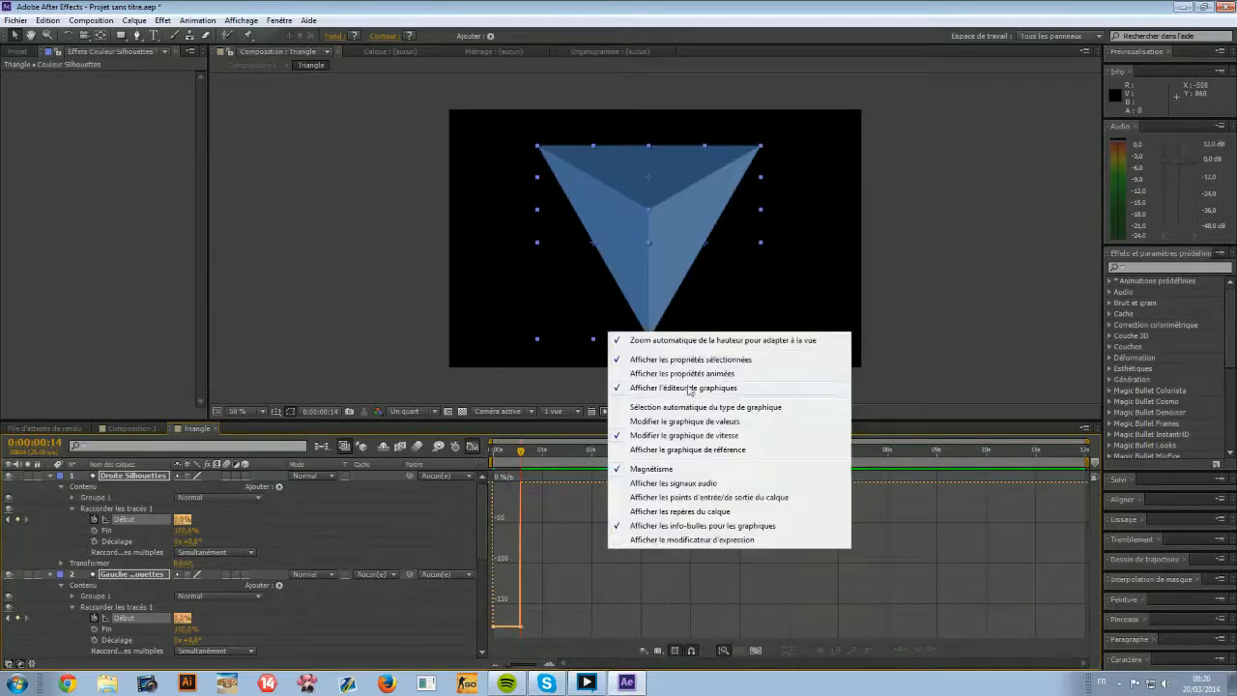
click(579, 519)
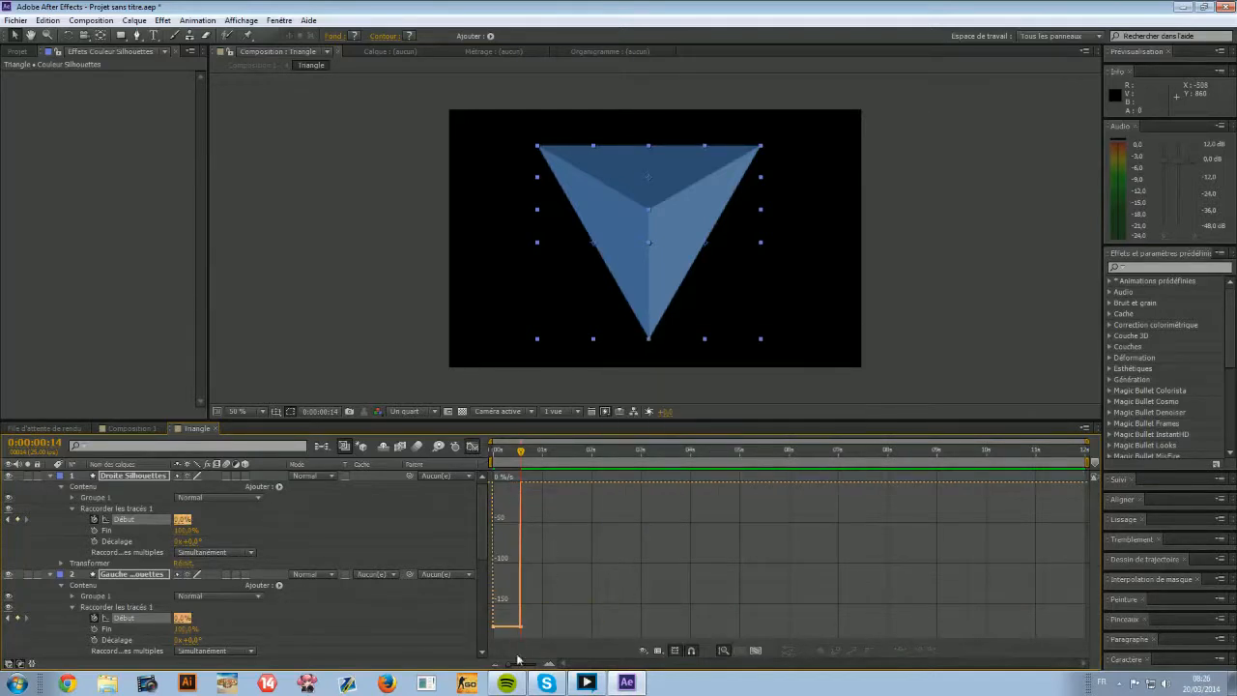
right_click(495, 498)
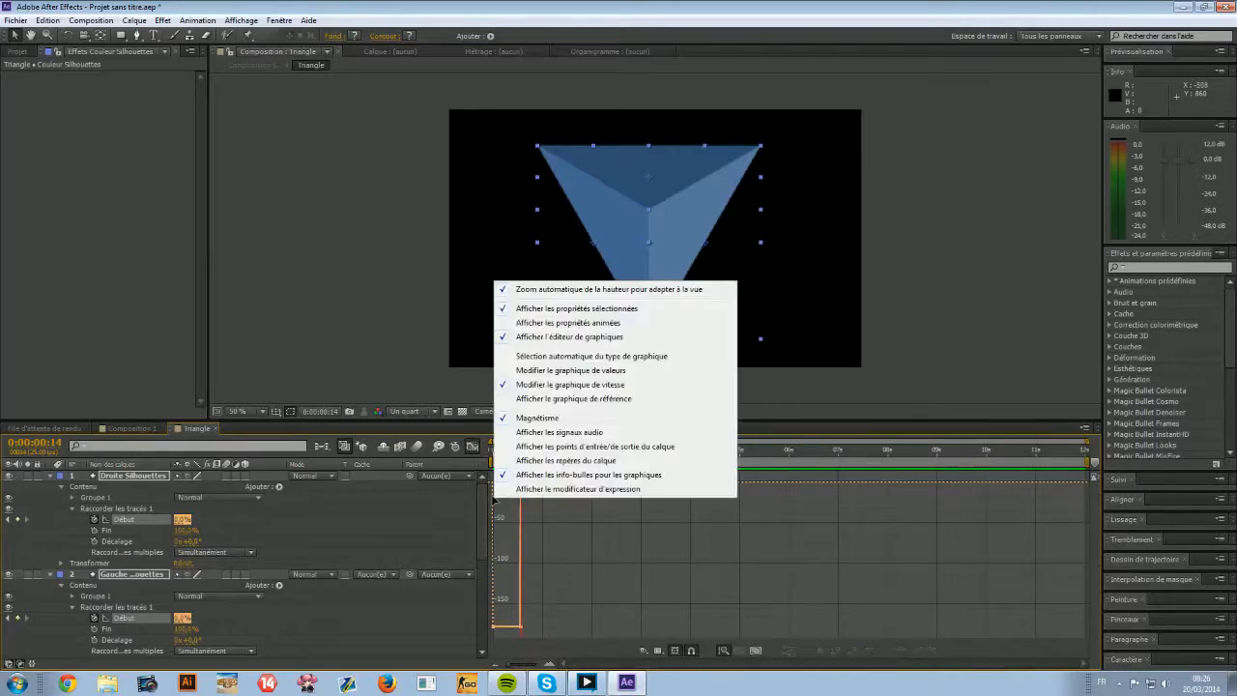
click(611, 574)
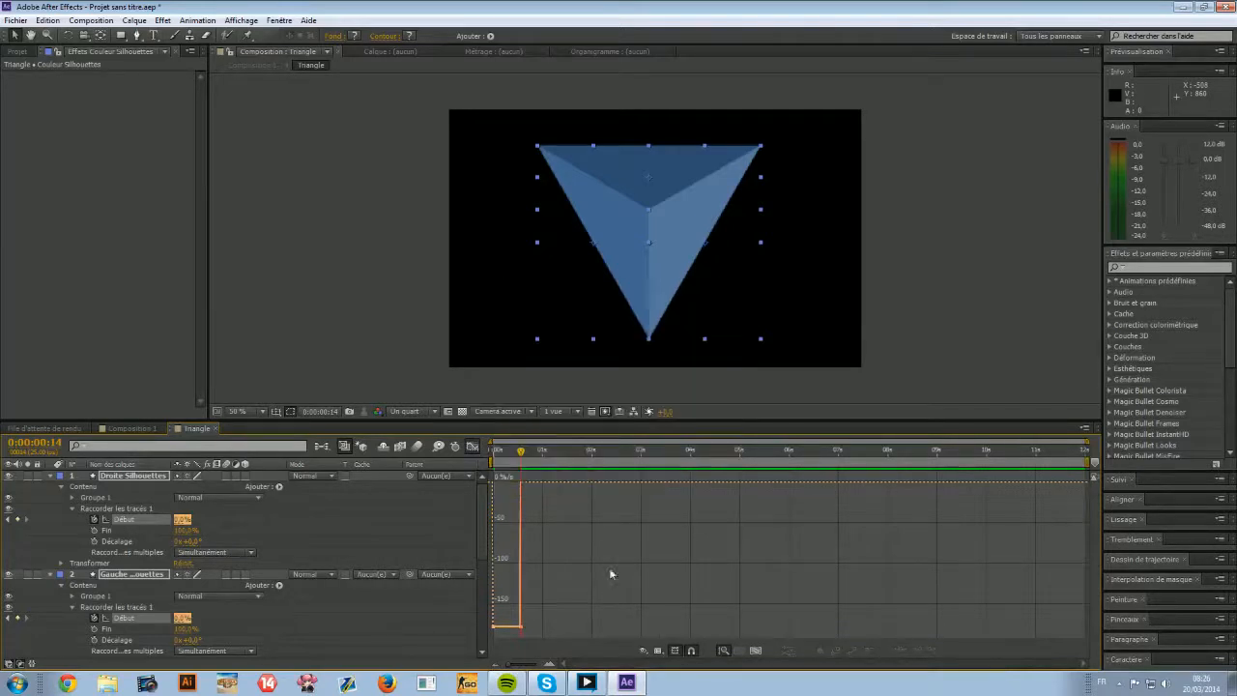
drag(493, 477, 572, 548)
right_click(577, 549)
click(502, 537)
Ease all the Début keyframes and extend the end keyframes' incoming influence so the speed peaks early and slows gradually.
drag(490, 477, 577, 616)
click(900, 650)
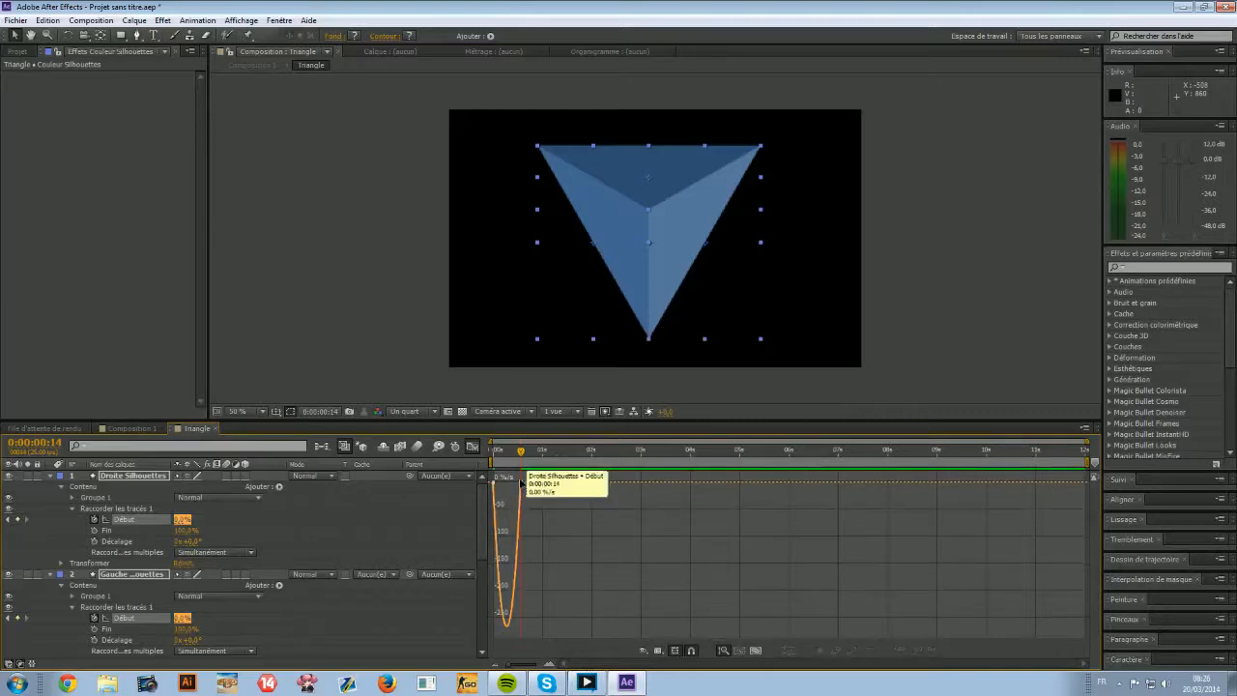
click(521, 484)
drag(515, 484, 457, 451)
click(516, 490)
click(600, 516)
key(space)
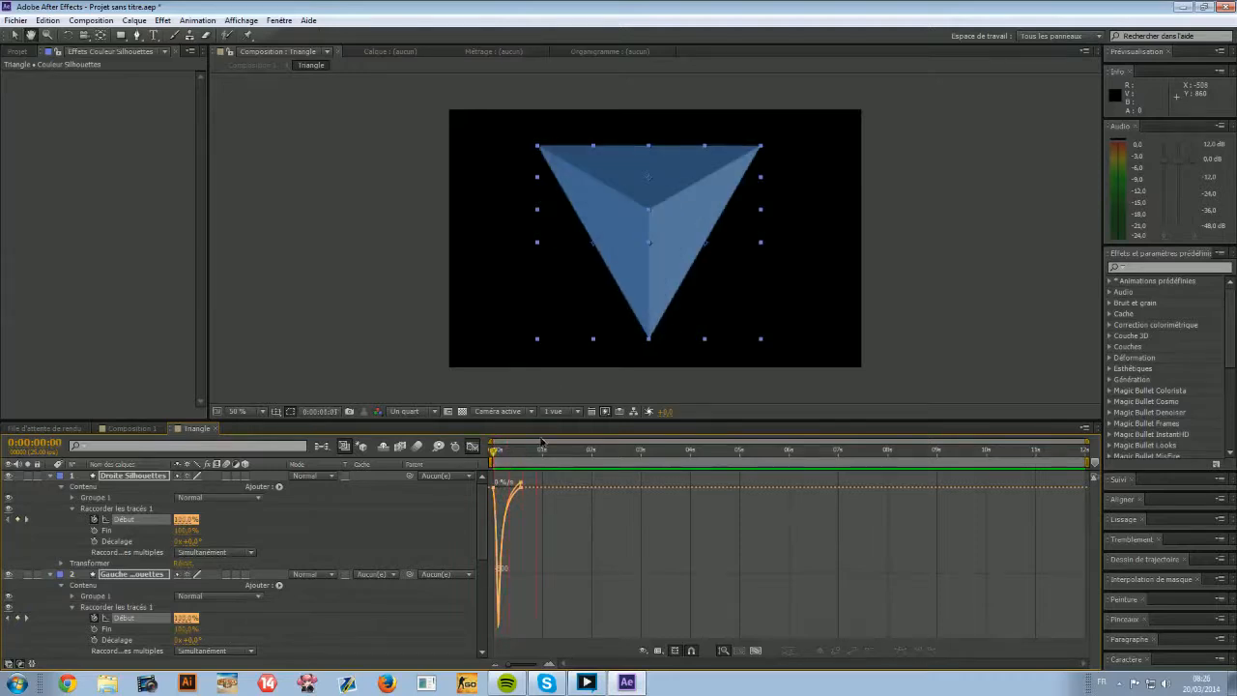
Display the reference graph alongside the speed graph of the Début properties.
right_click(576, 525)
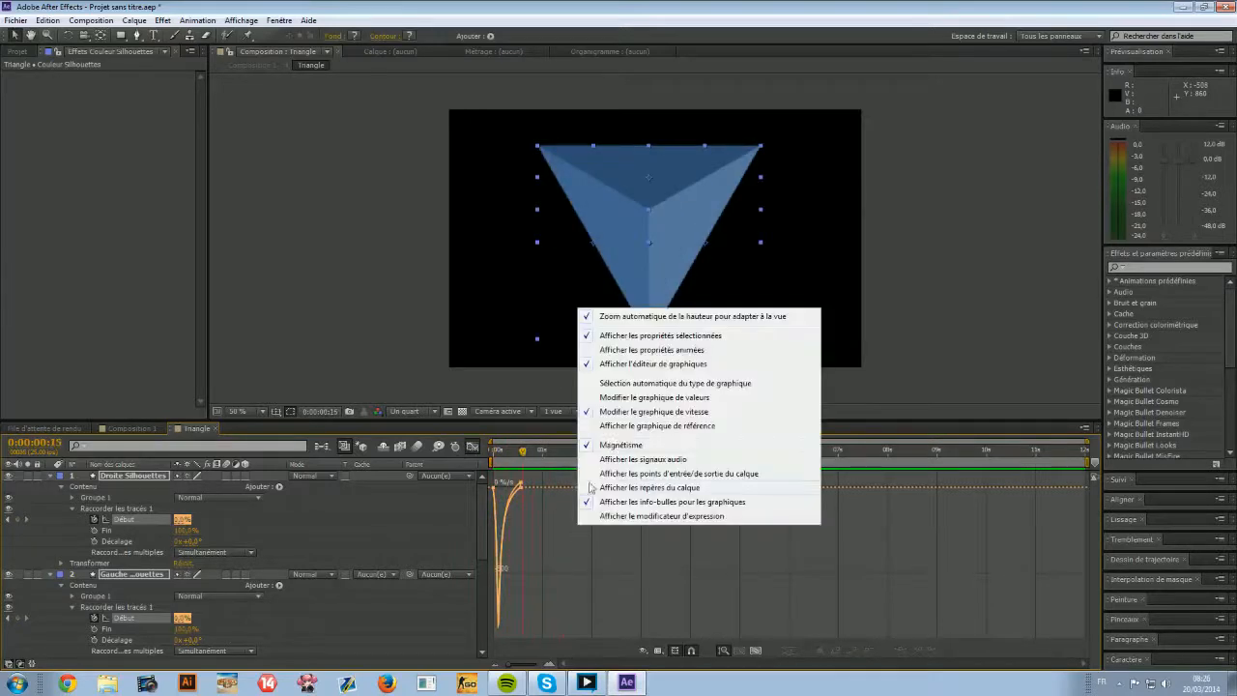
click(630, 422)
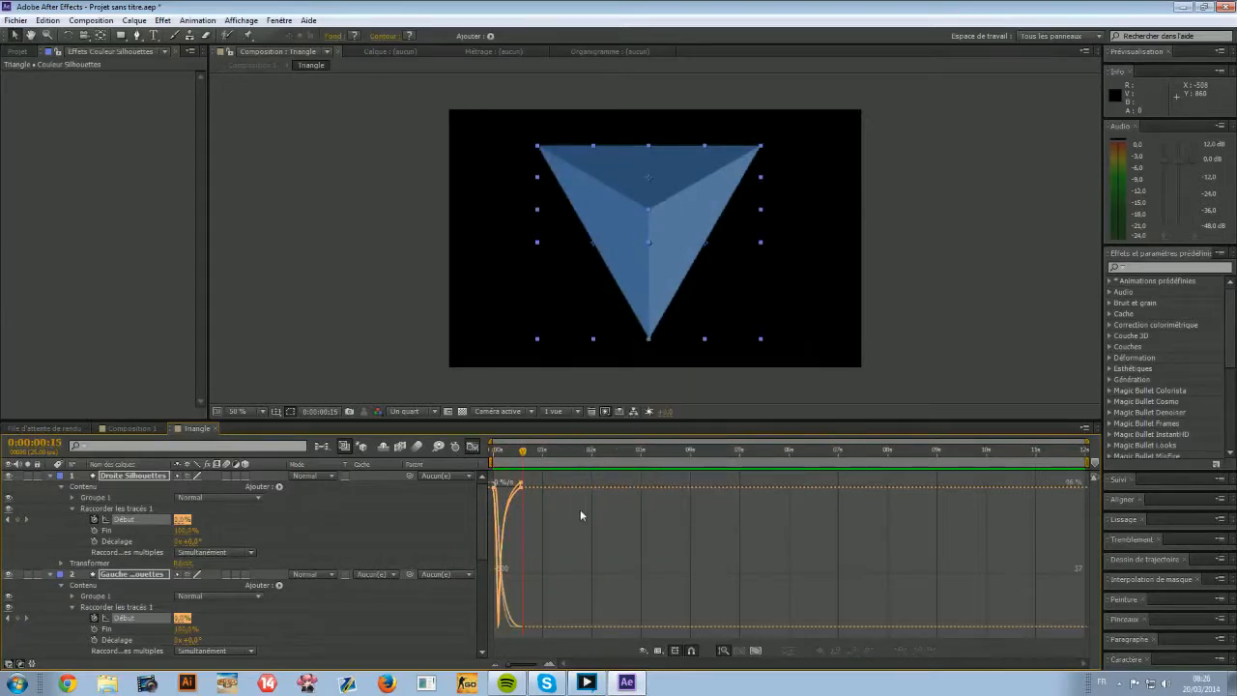
right_click(549, 526)
click(592, 412)
right_click(574, 505)
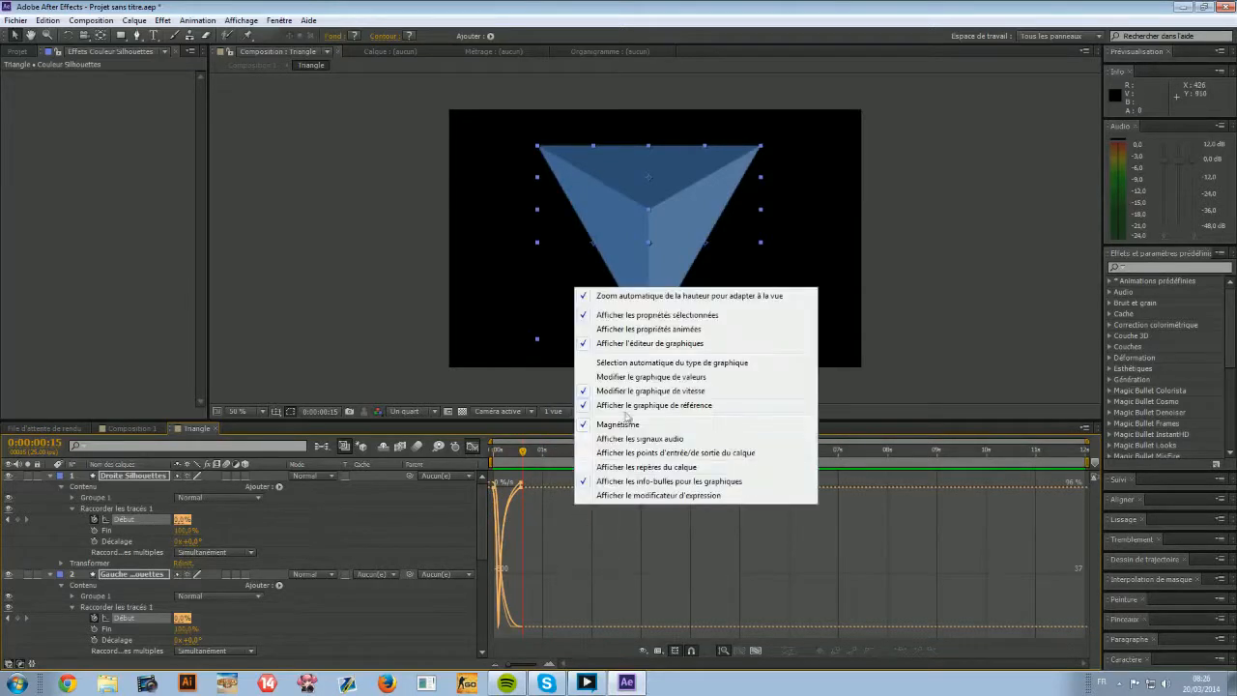
click(625, 392)
mouse_move(491, 486)
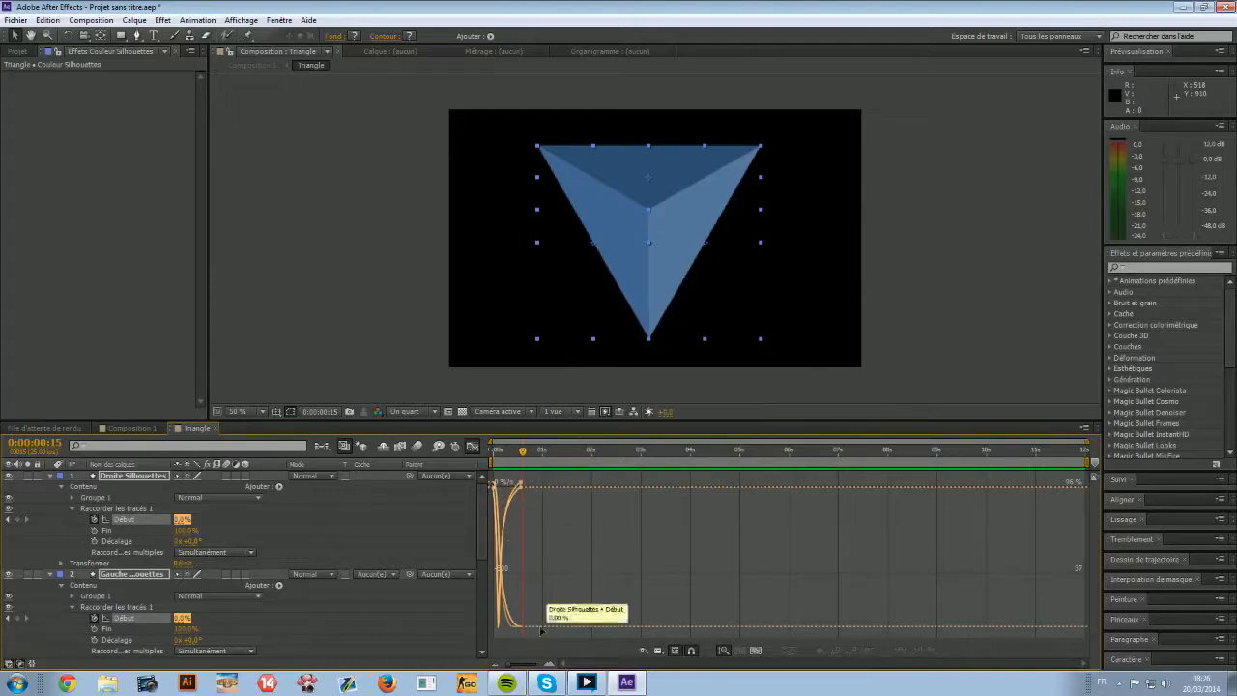
Look at the value graph of the Début properties, and return to the speed graph without the reference graph.
right_click(582, 514)
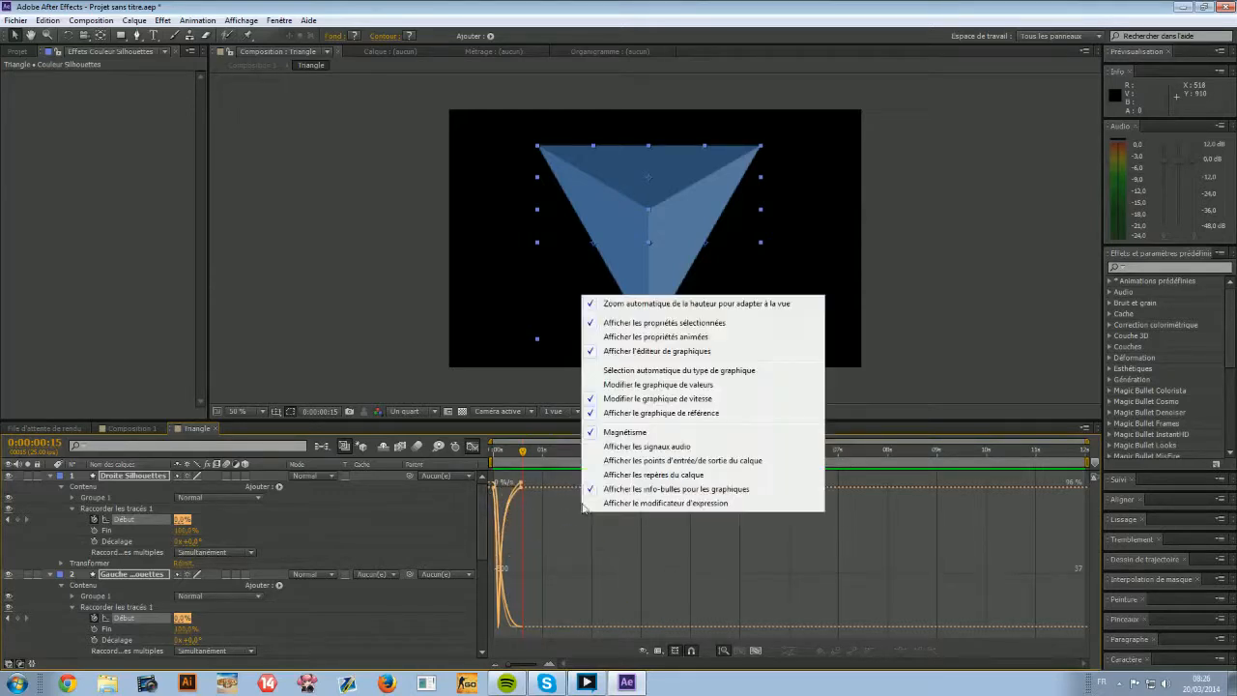
click(620, 384)
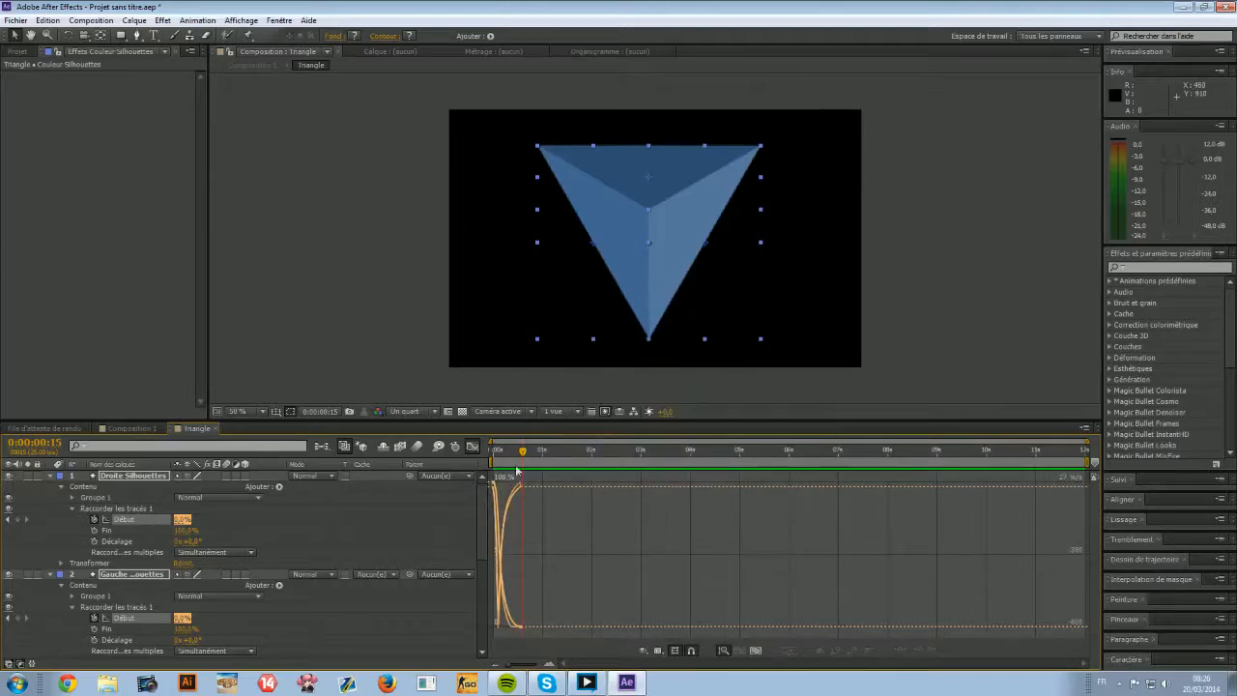
right_click(645, 574)
click(705, 444)
right_click(650, 514)
click(688, 400)
right_click(616, 628)
click(644, 528)
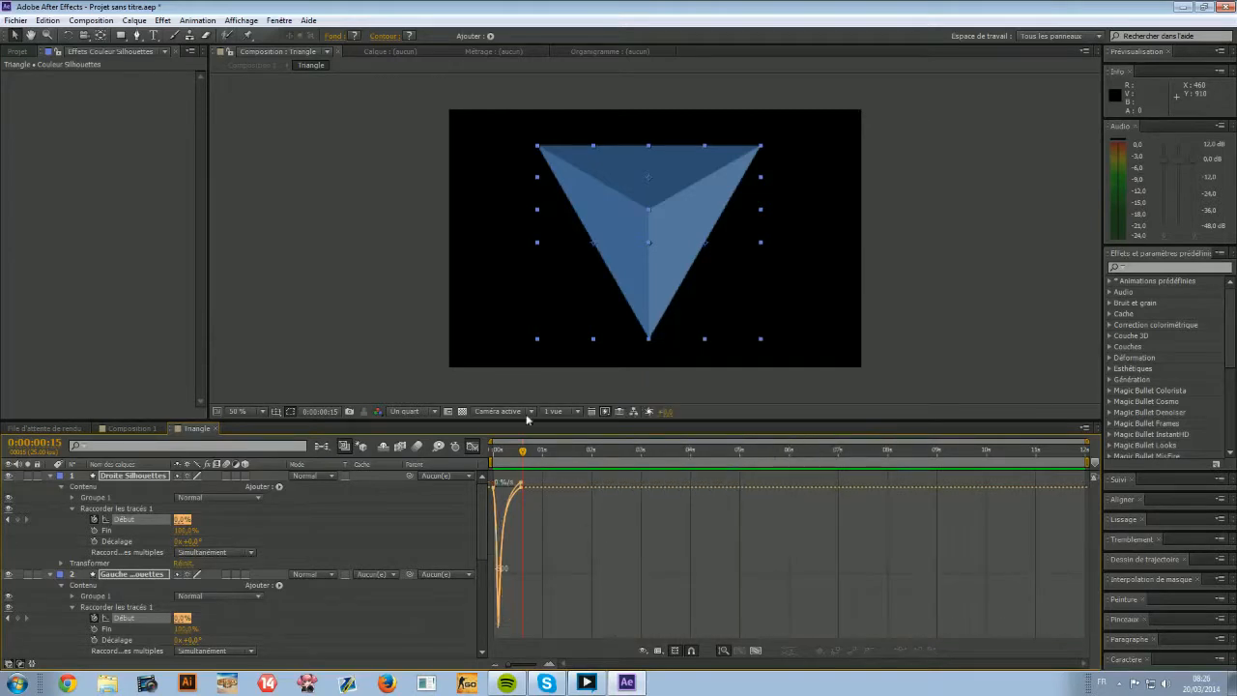
Collapse the four shape layers of the Triangle composition and switch to Composition 1.
click(50, 476)
click(50, 486)
click(50, 498)
click(50, 508)
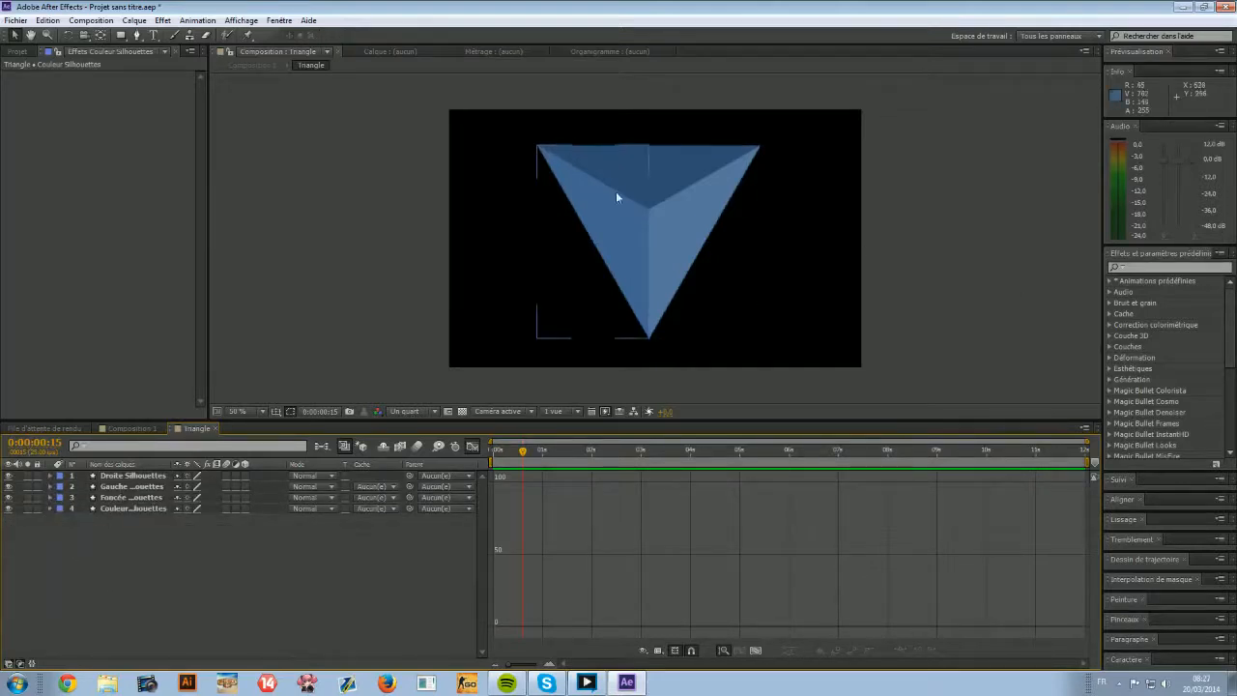
click(131, 428)
click(563, 298)
click(294, 192)
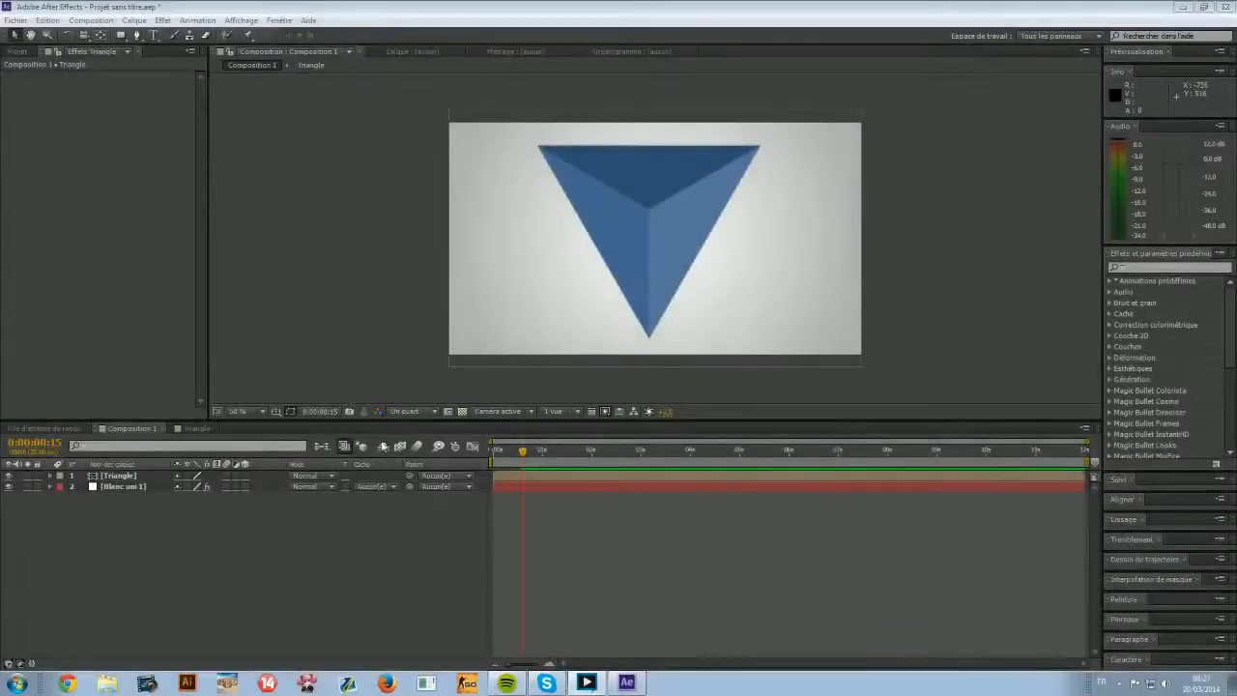
Scale the Triangle layer down vertically so its height matches the white-grey background.
click(640, 242)
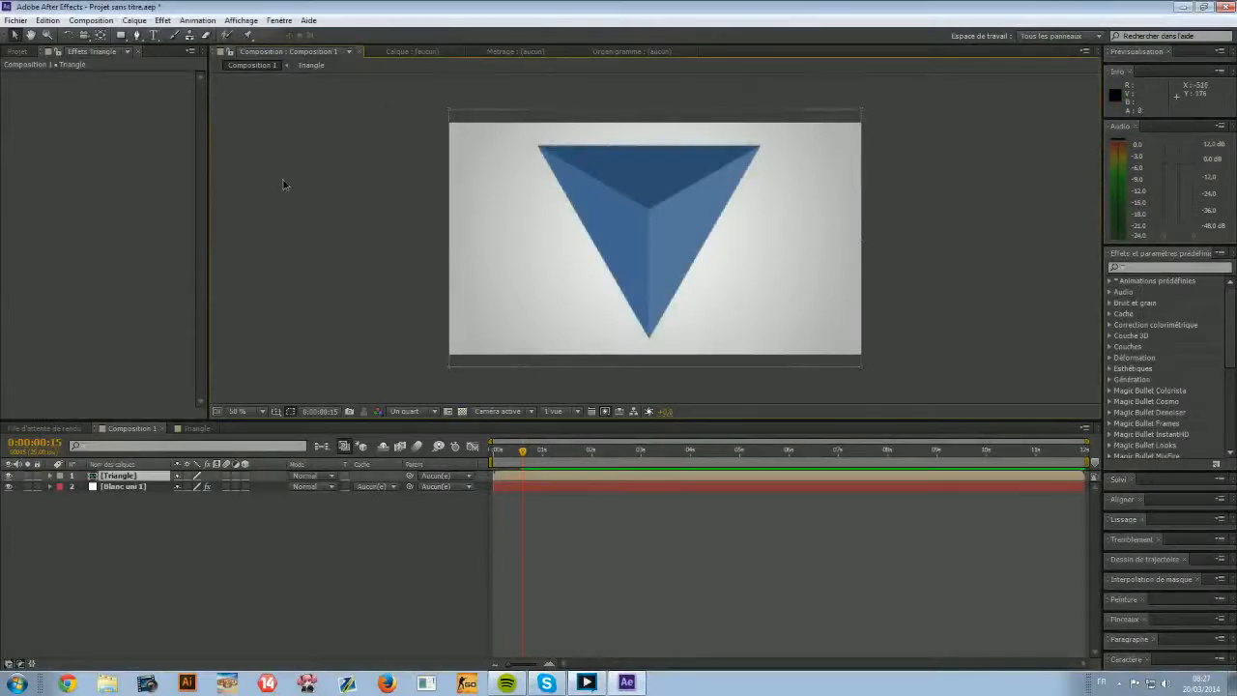
click(163, 508)
click(121, 476)
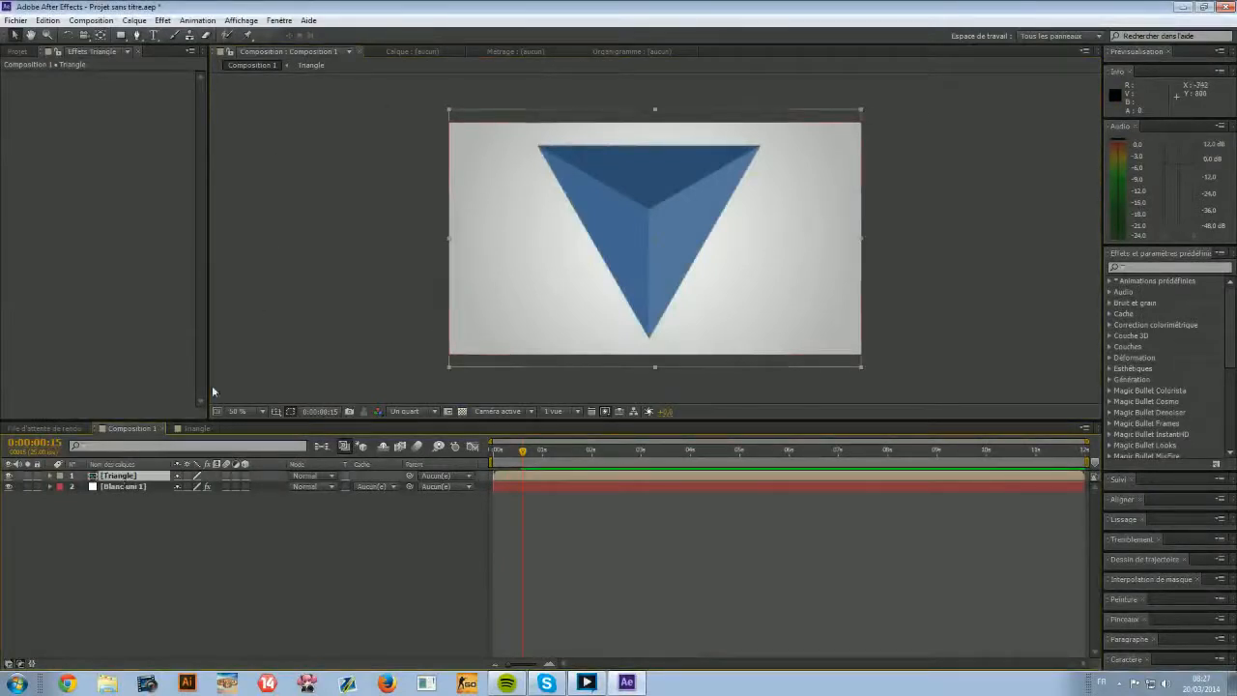
drag(655, 110, 656, 125)
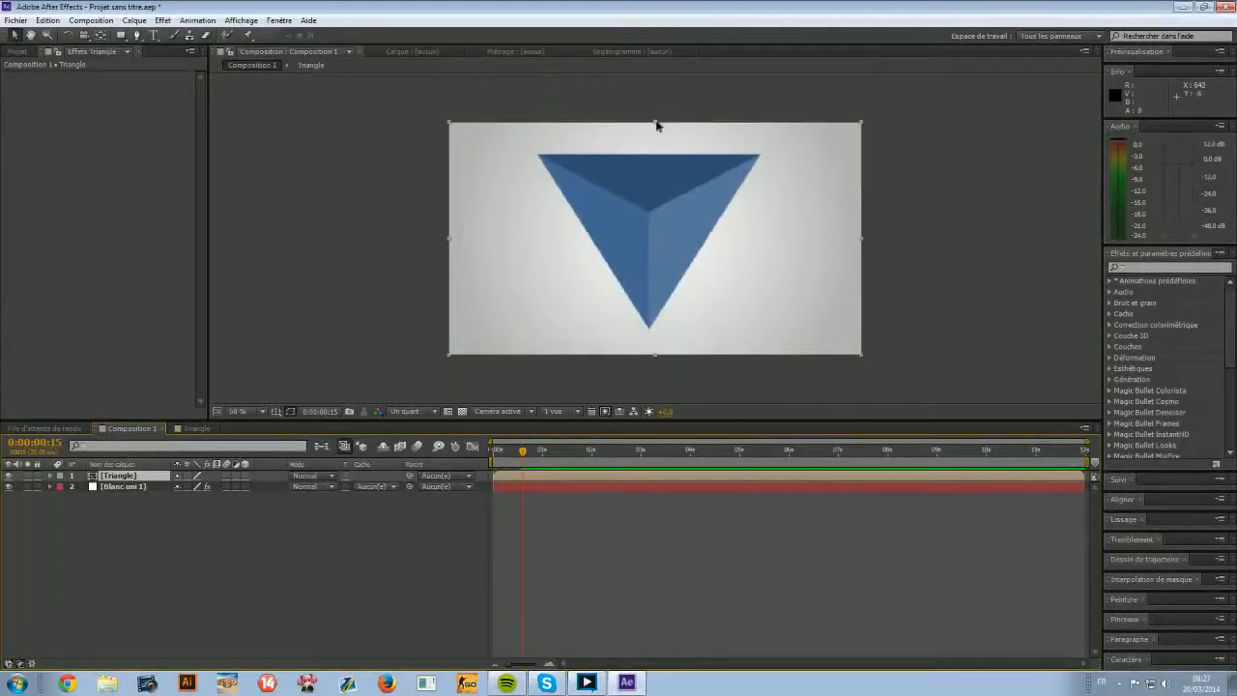
click(321, 219)
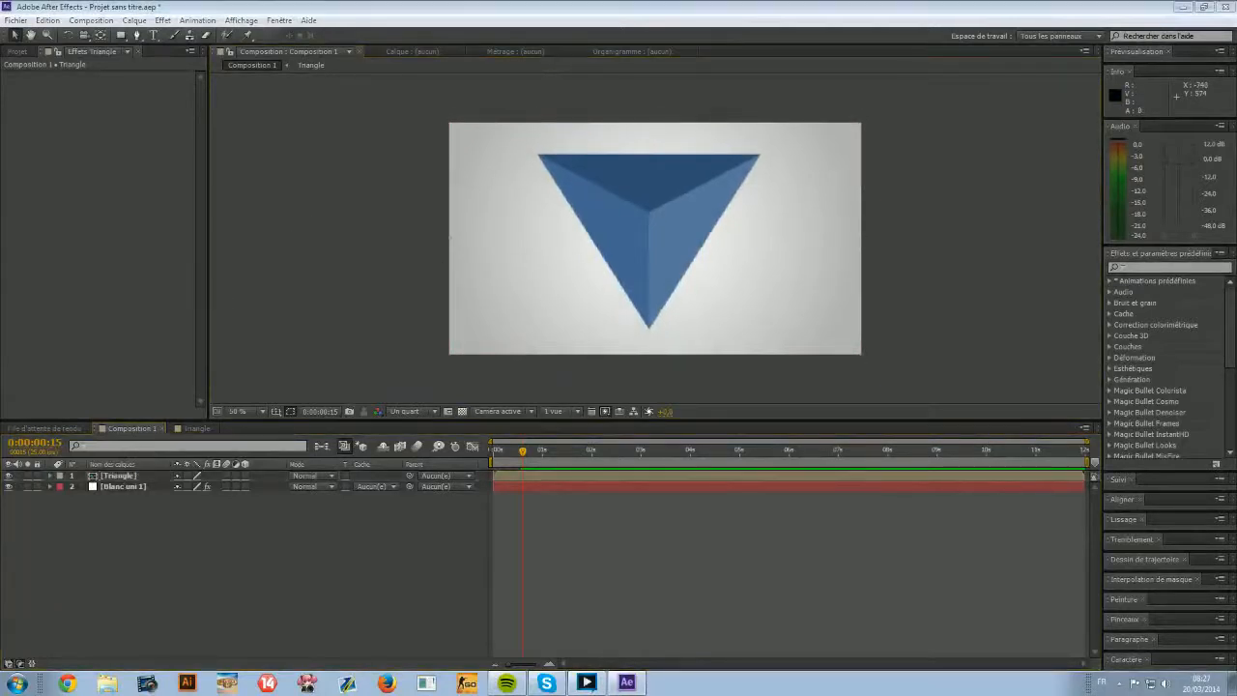
Expand the Triangle layer in Composition 1 and look up Ease and wizz among the installed scripts.
click(51, 476)
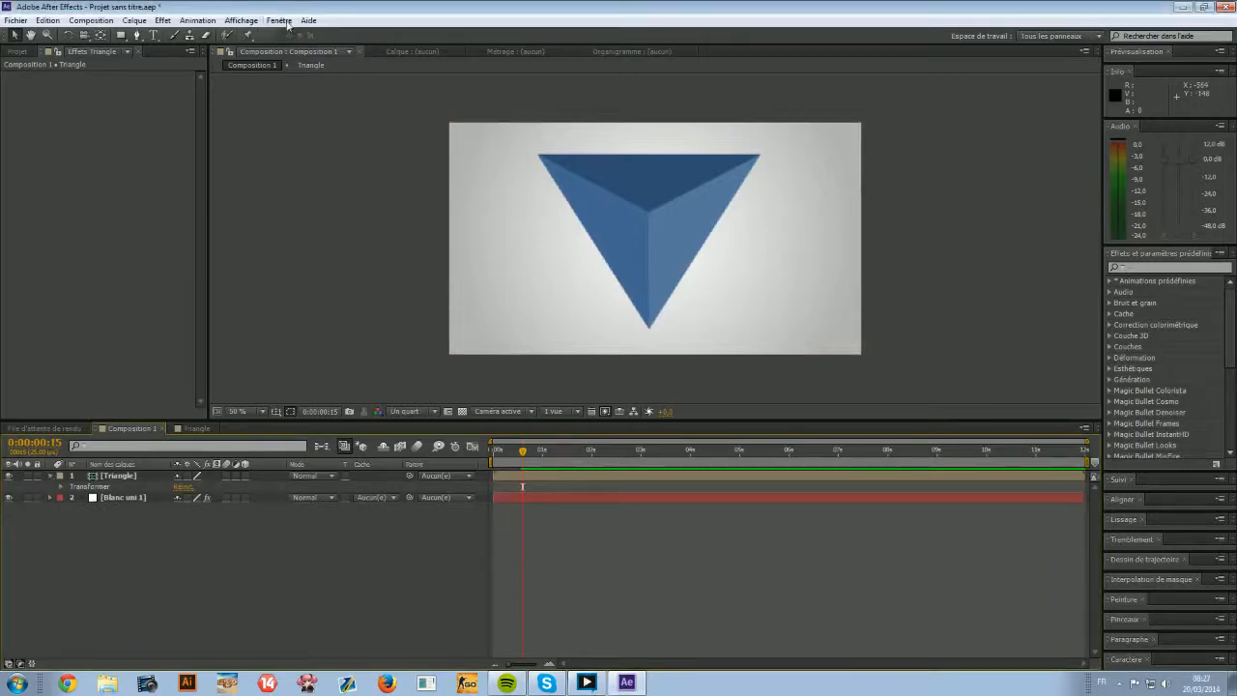
click(284, 21)
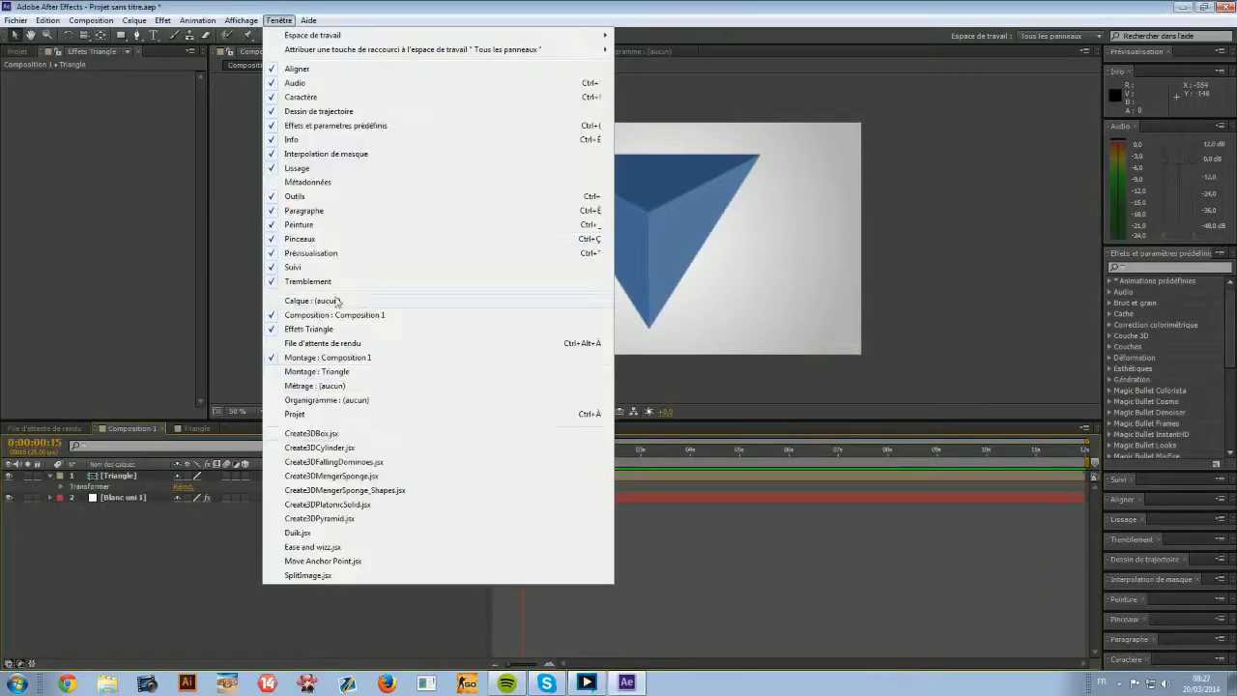
click(337, 545)
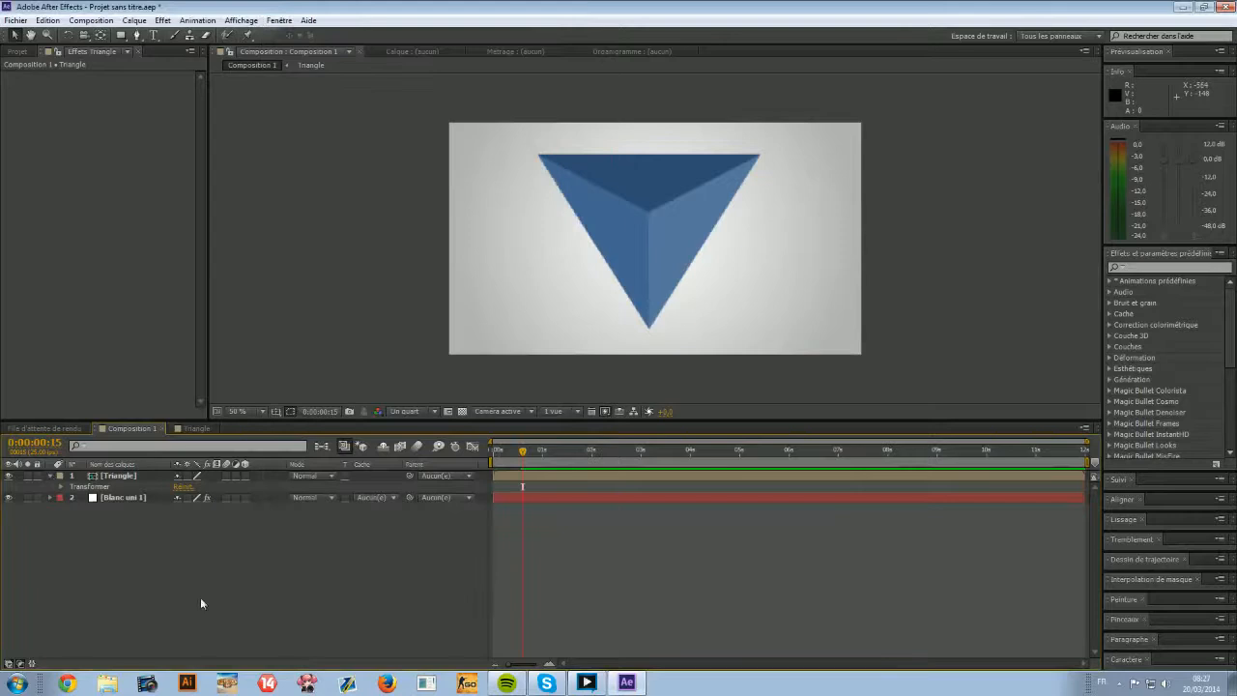
Switch to Chrome, search Google for "ae script ease and wizz" and open the aescripts.com product page, closing the search results.
click(67, 683)
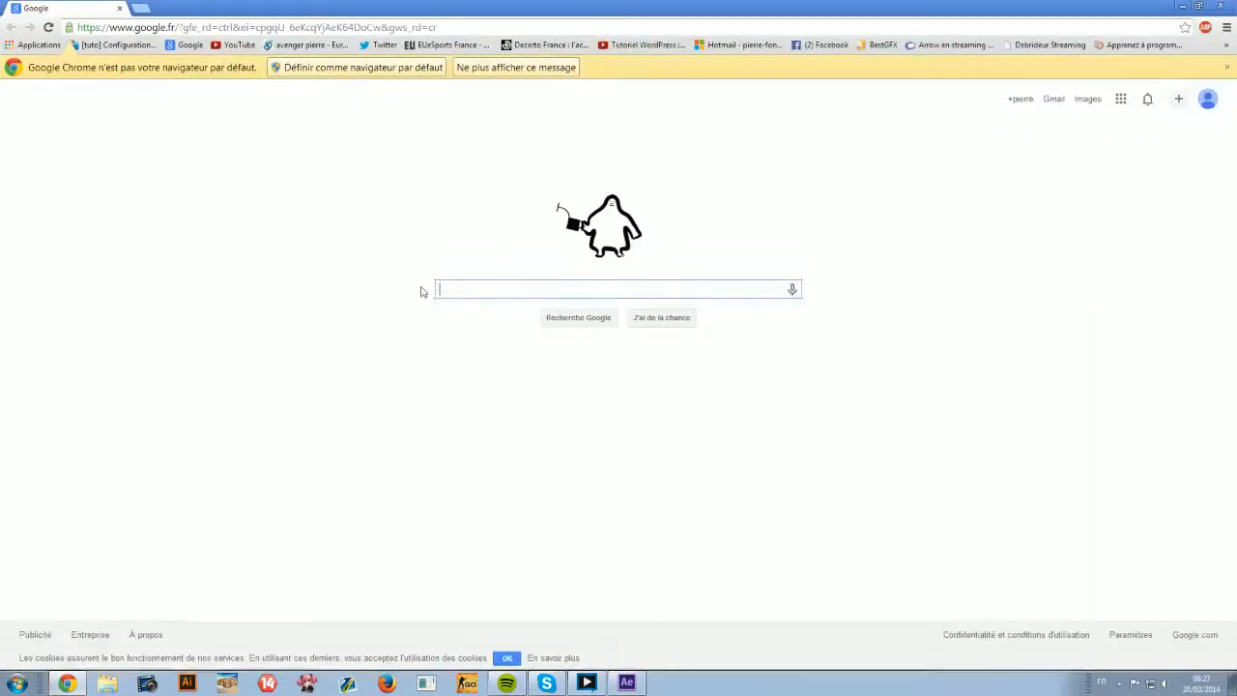
text(ae script e)
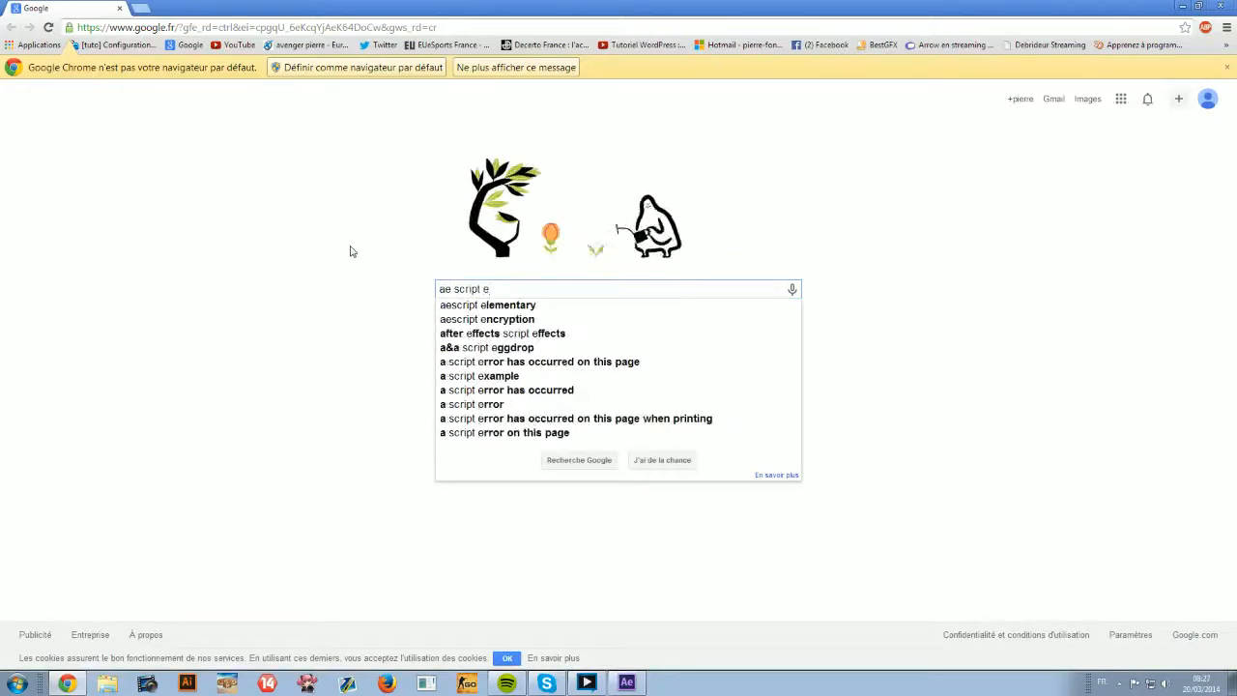
text(ase and wizz)
key(Return)
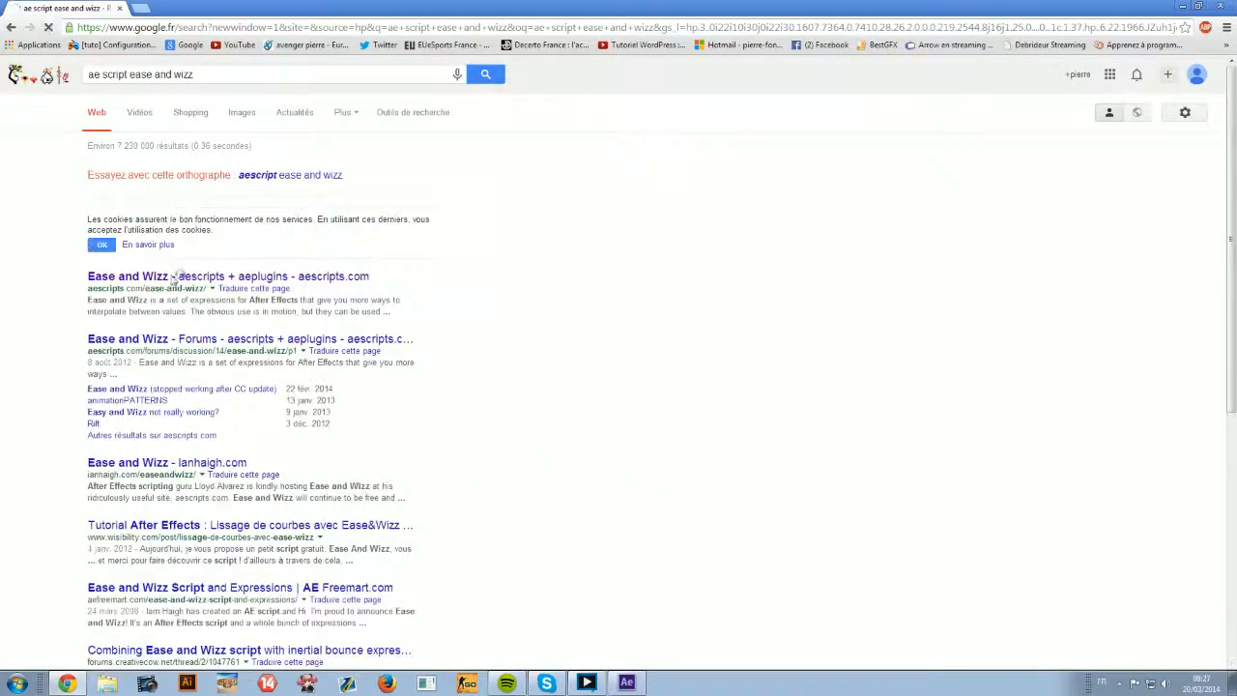
click(180, 296)
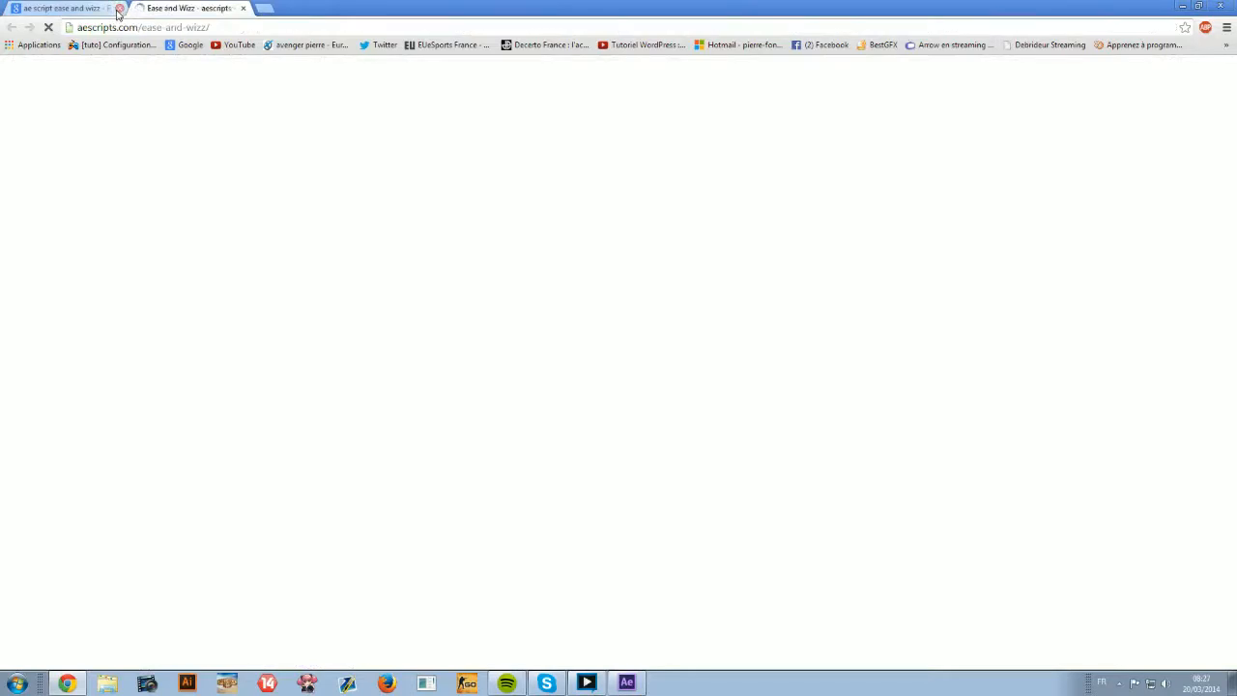
click(117, 11)
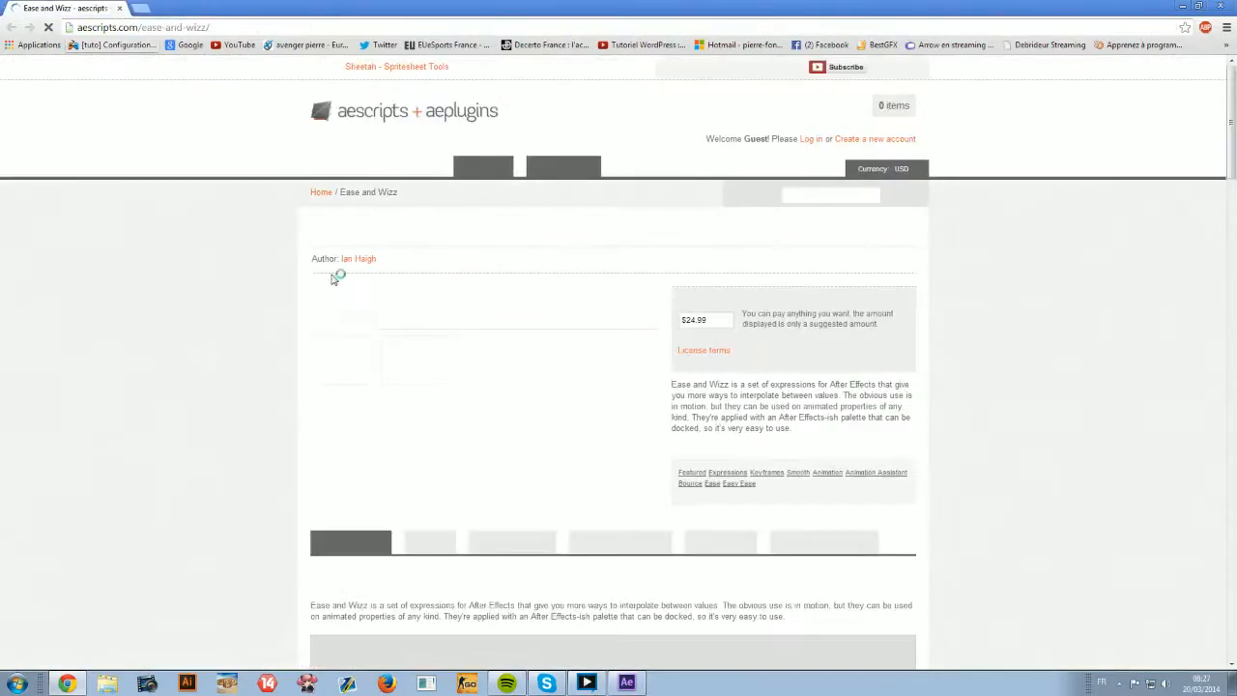
Read through the Ease and Wizz page's pricing, usage, easing types and FAQ, and close the browser.
scroll(334, 279, down, 1)
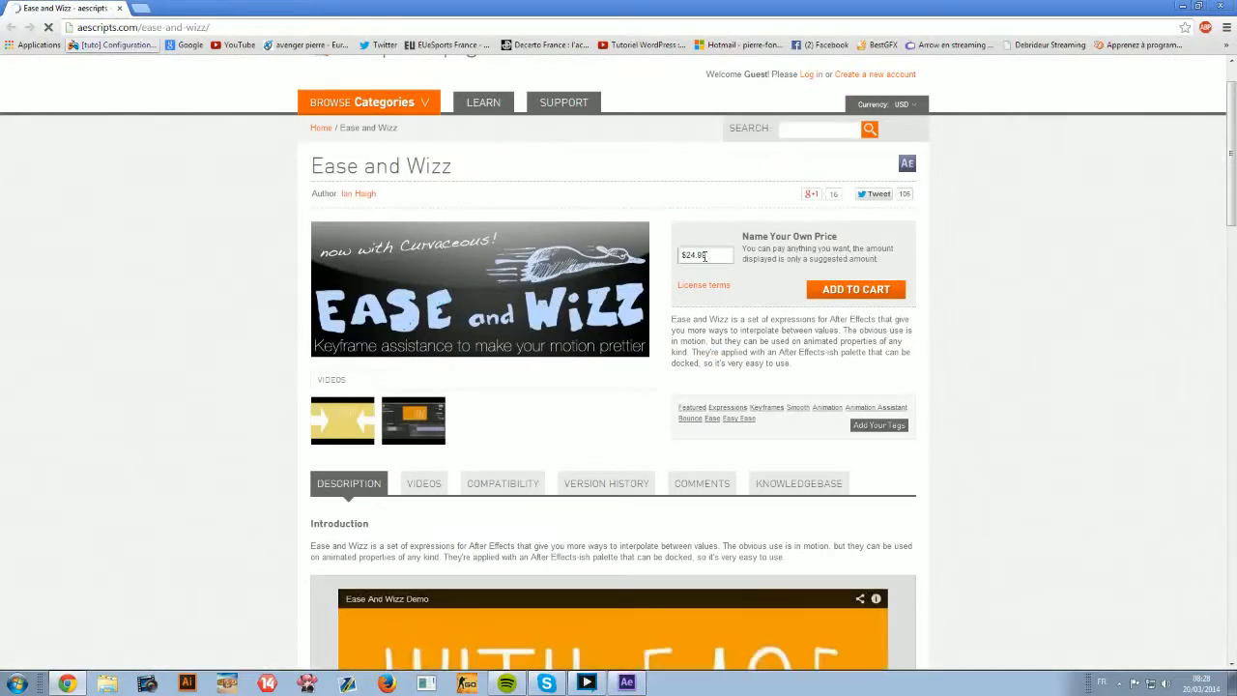
scroll(666, 329, down, 2)
scroll(657, 350, down, 8)
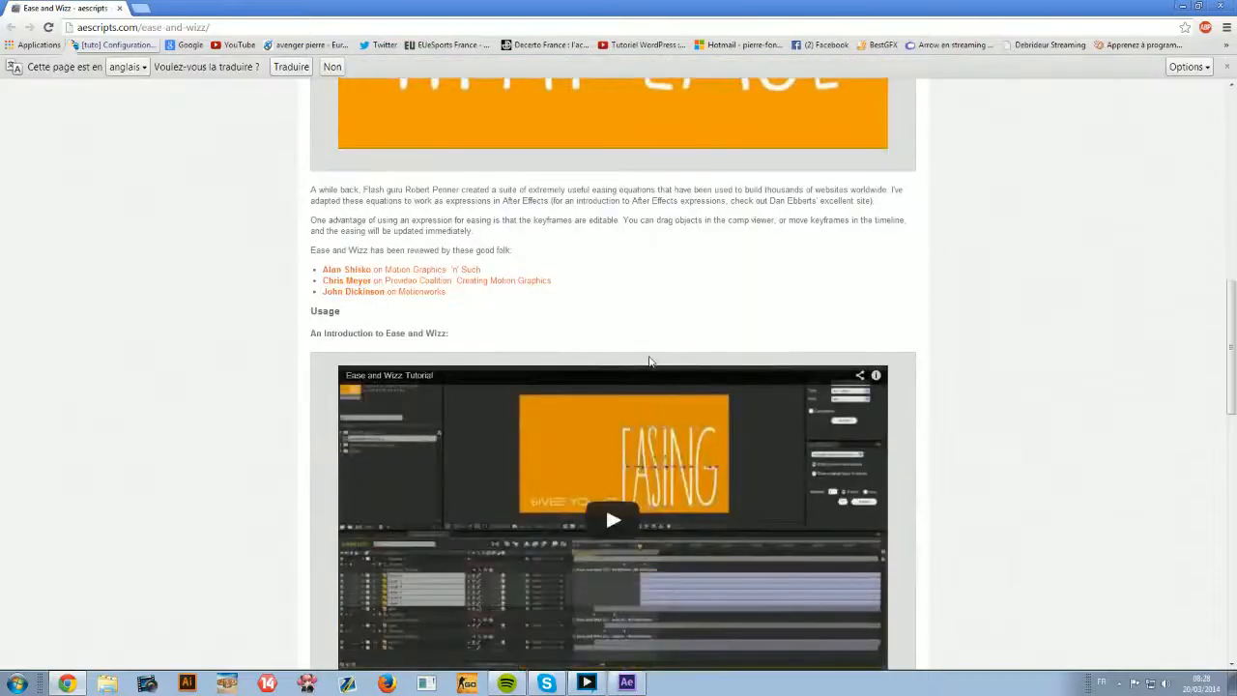
scroll(652, 358, down, 4)
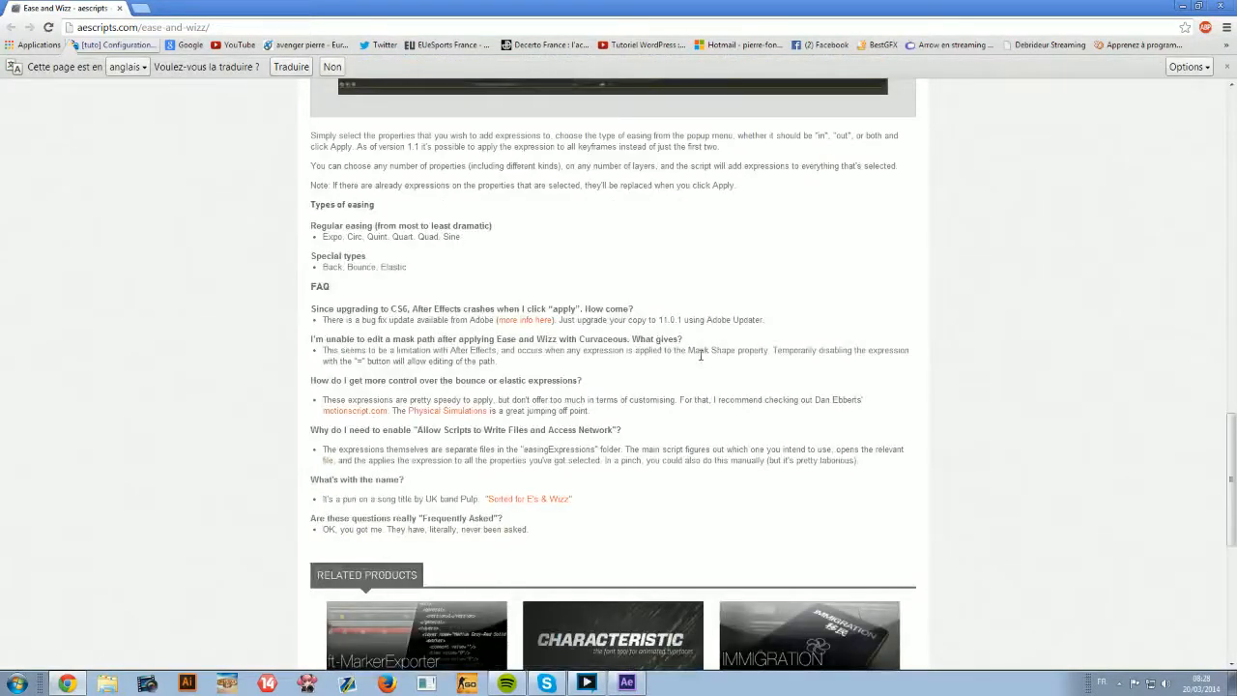
scroll(701, 355, down, 5)
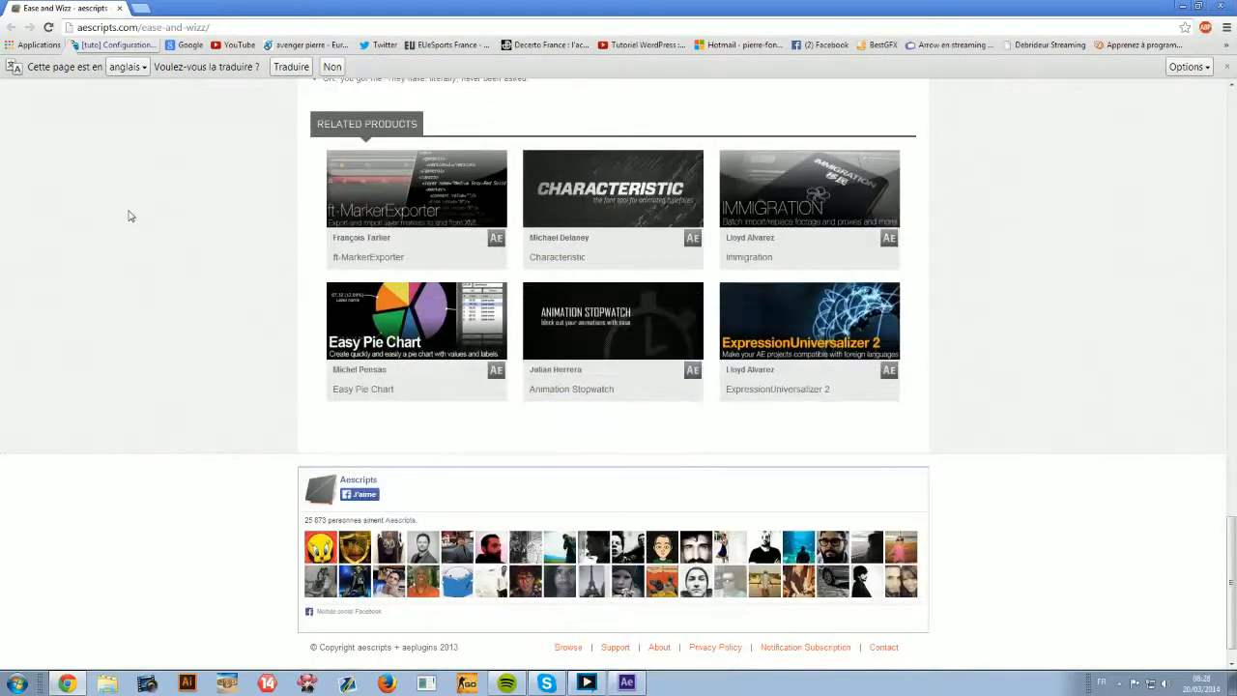
scroll(125, 280, up, 10)
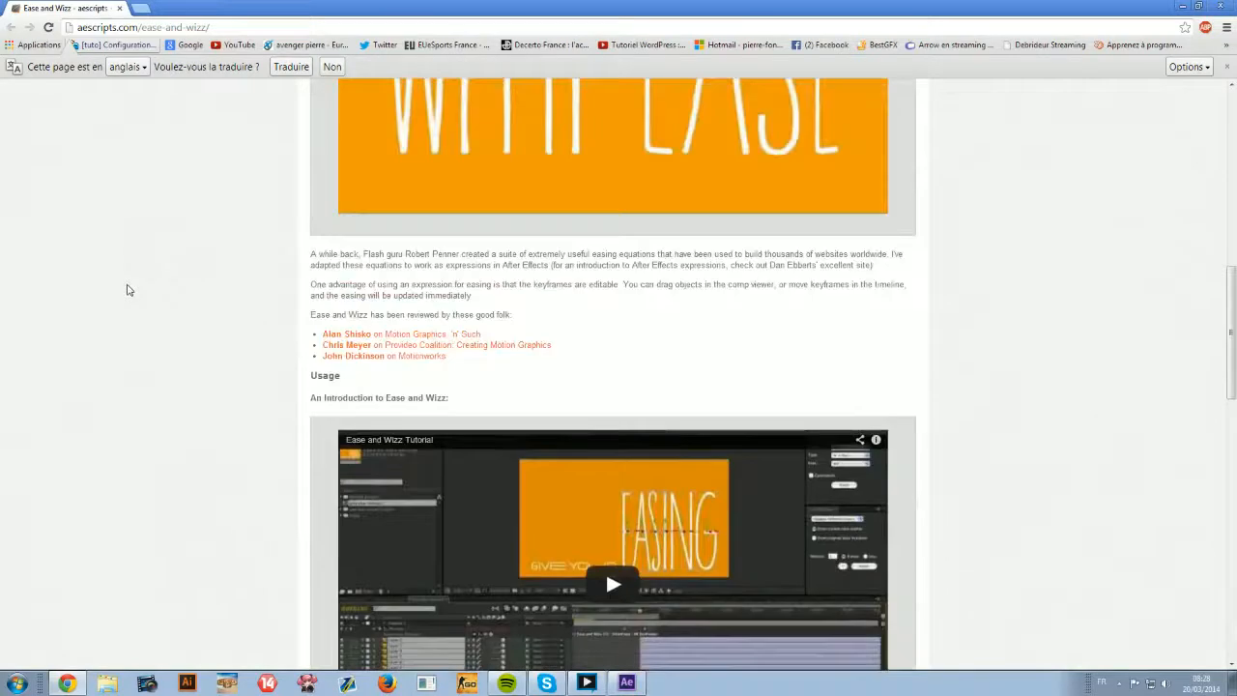
drag(507, 5, 384, 177)
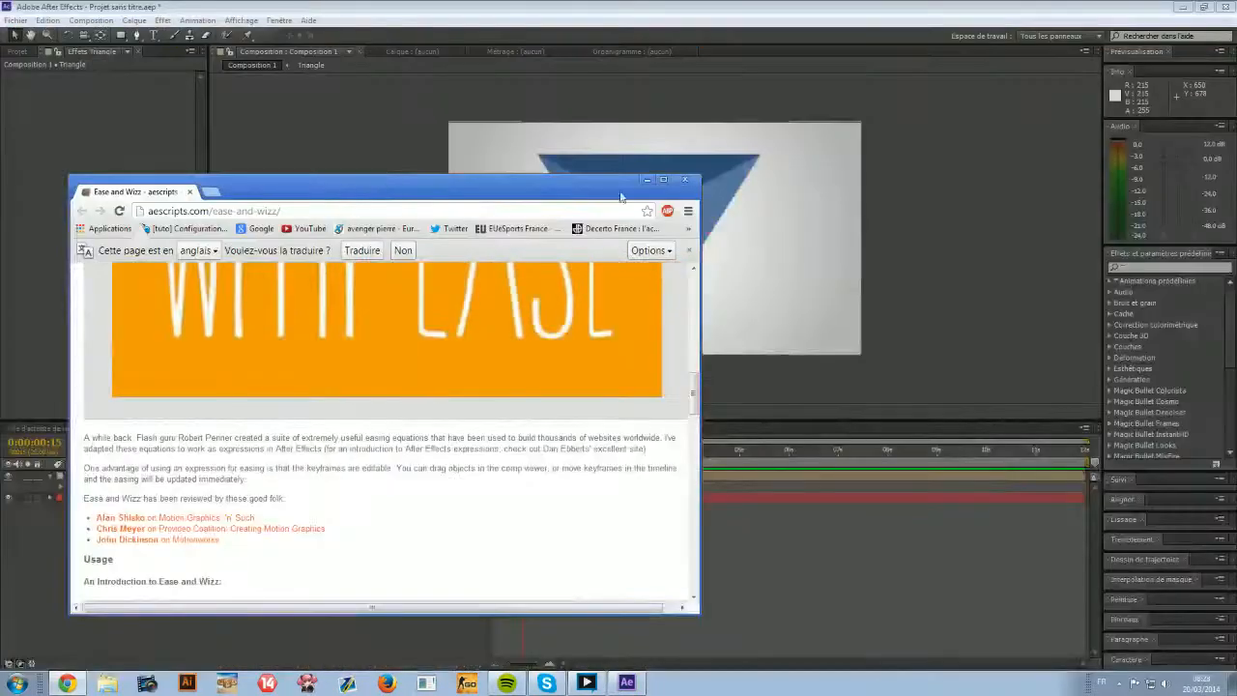
click(684, 179)
Expand the Triangle layer's transform properties and place a first Scale (Echelle) keyframe at 0:00:00:08.
click(108, 476)
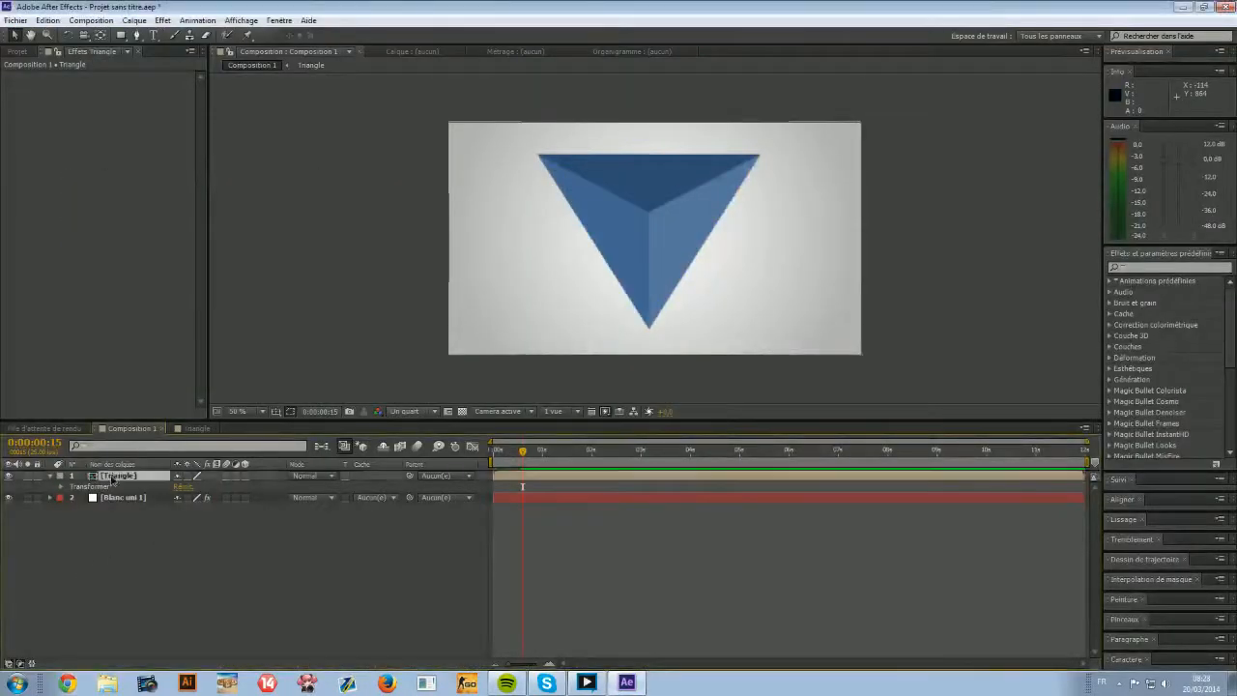
click(61, 486)
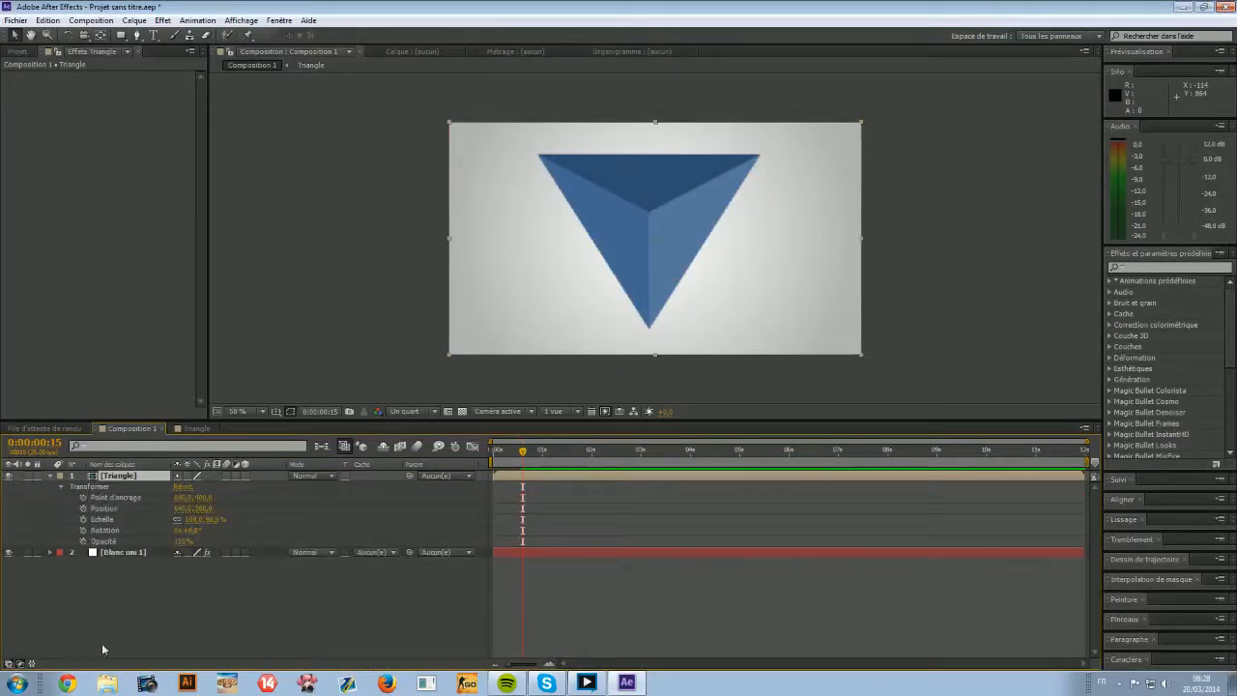
click(122, 619)
click(82, 519)
drag(522, 450, 504, 450)
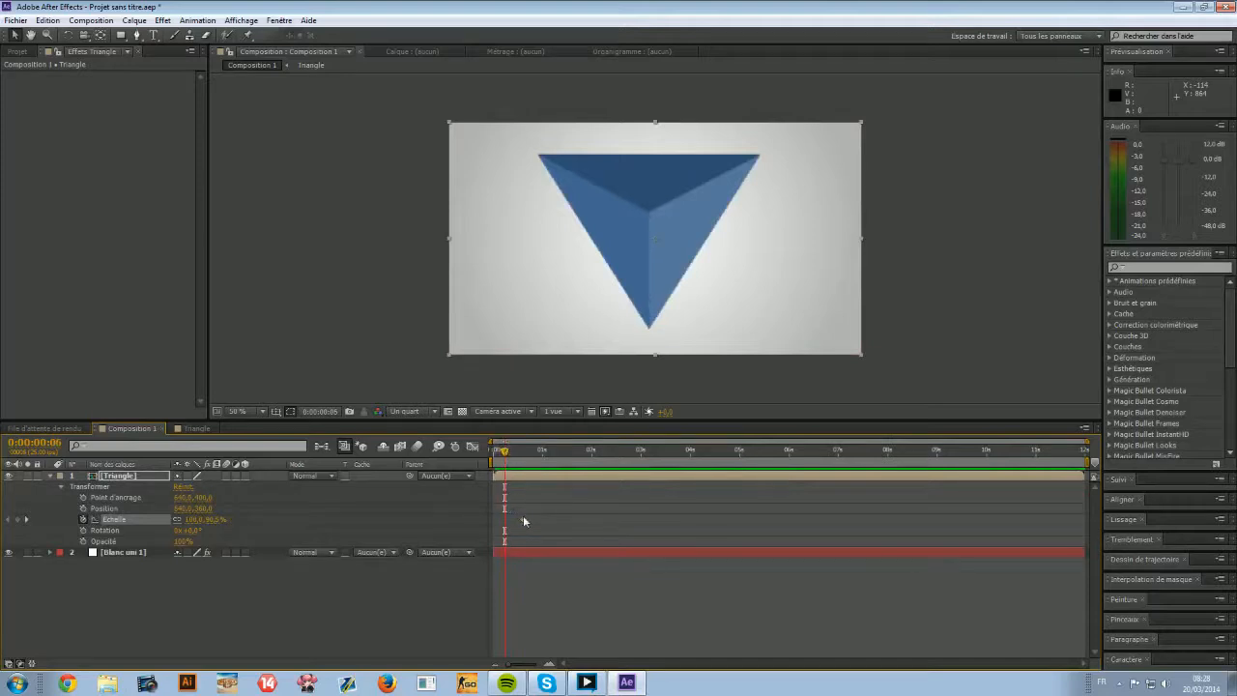
Add a second Scale keyframe at 0:00:00:21 with unlinked width and height both set to 30%.
drag(504, 456, 535, 454)
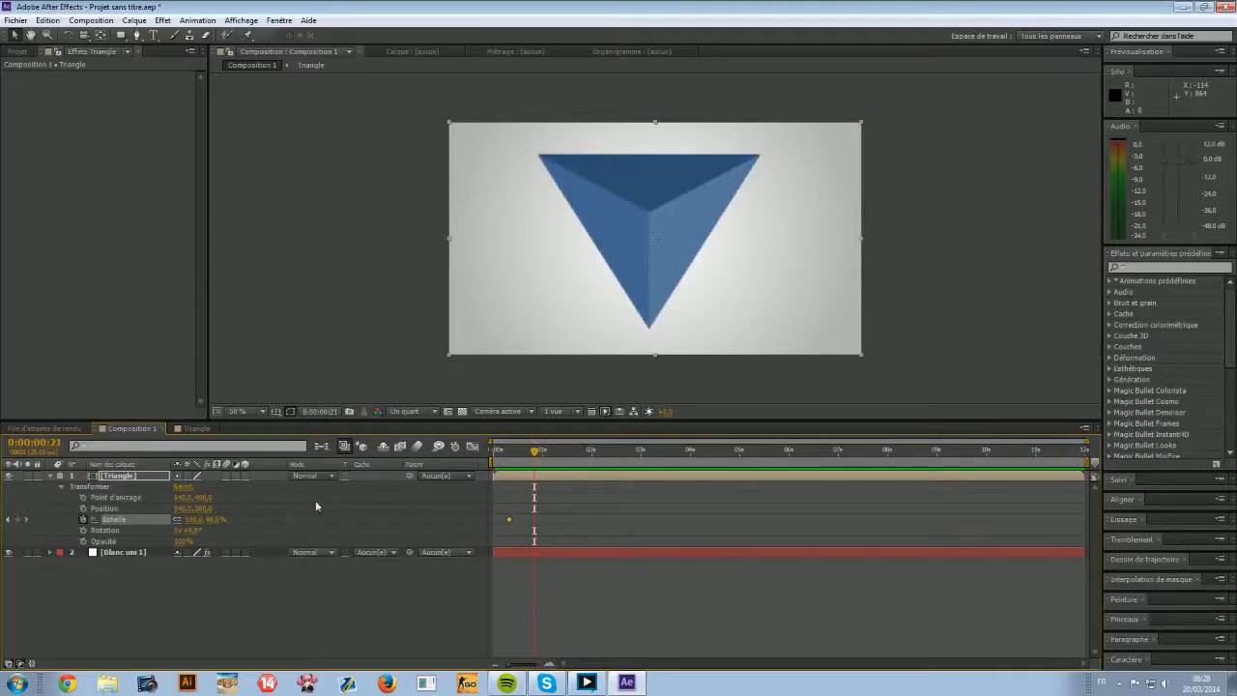
click(191, 518)
text(30)
key(Return)
click(212, 518)
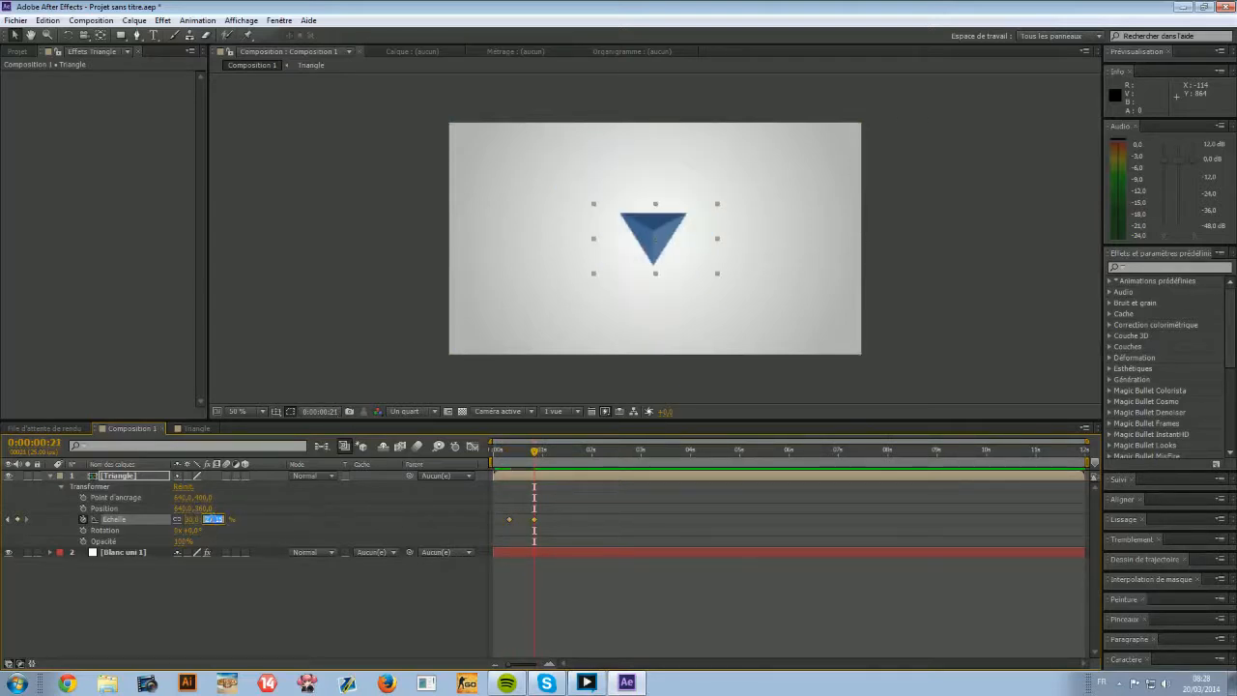
text(30)
key(Return)
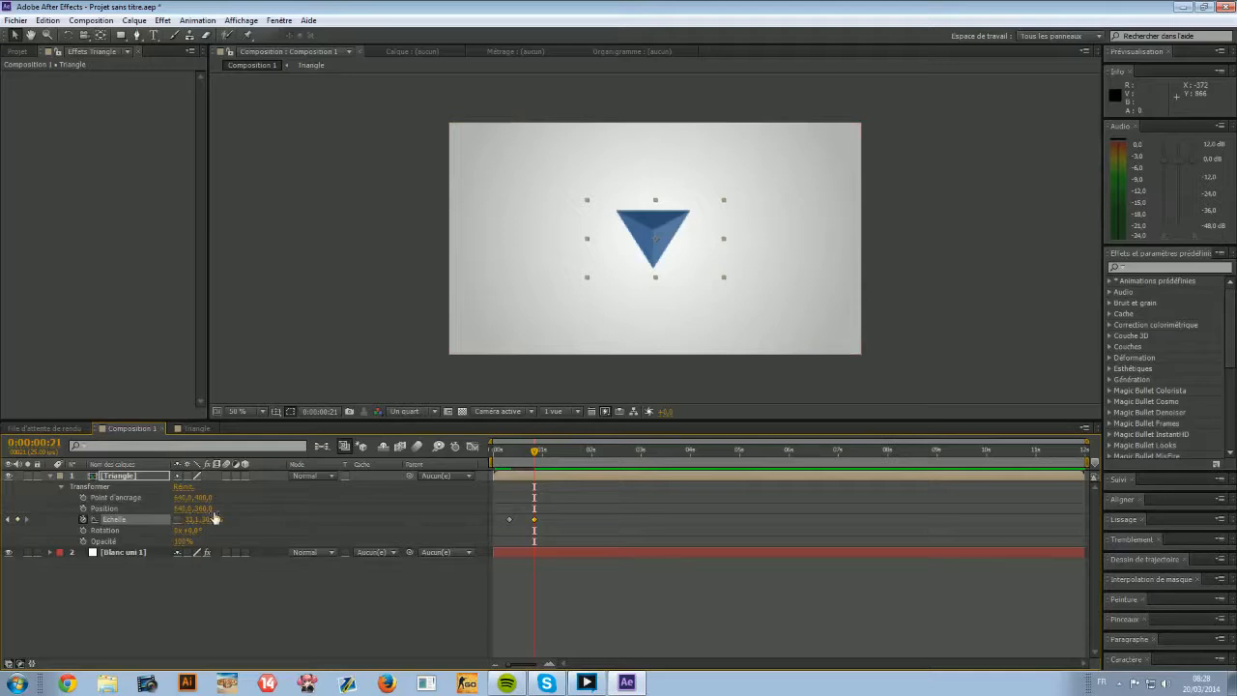
click(194, 517)
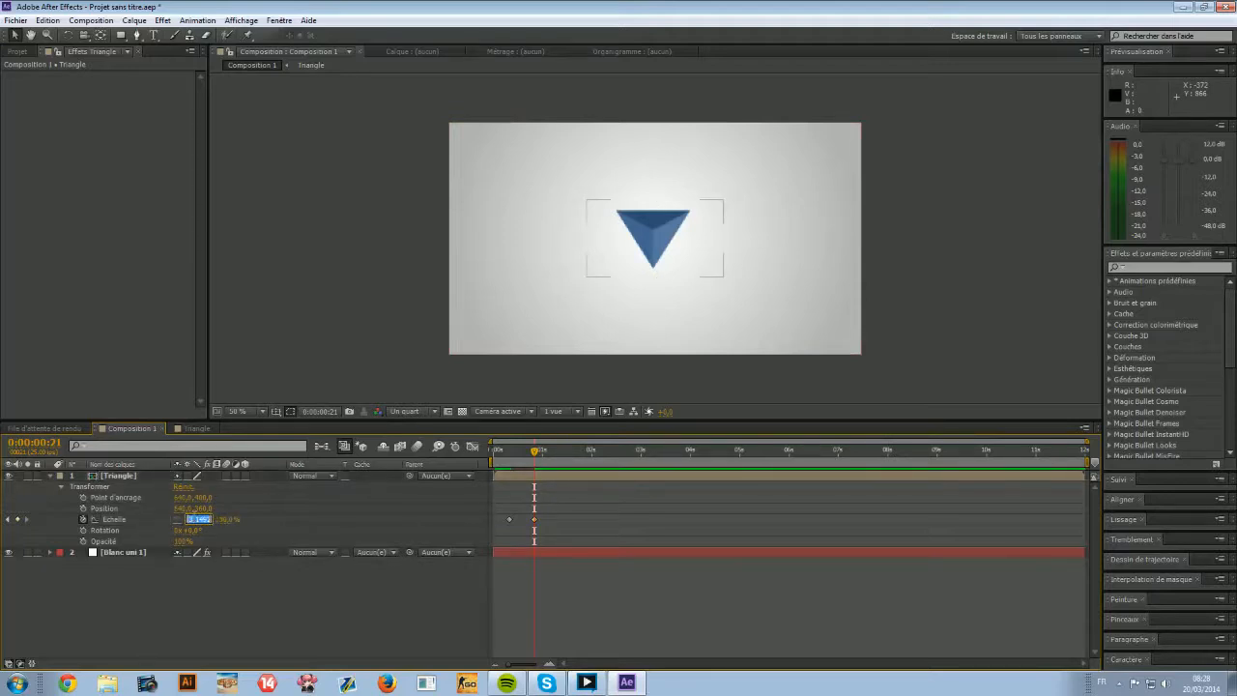
text(30)
key(Return)
Relink the Triangle layer's scale proportions and set the 0:00:00:21 keyframe to 45%.
click(176, 519)
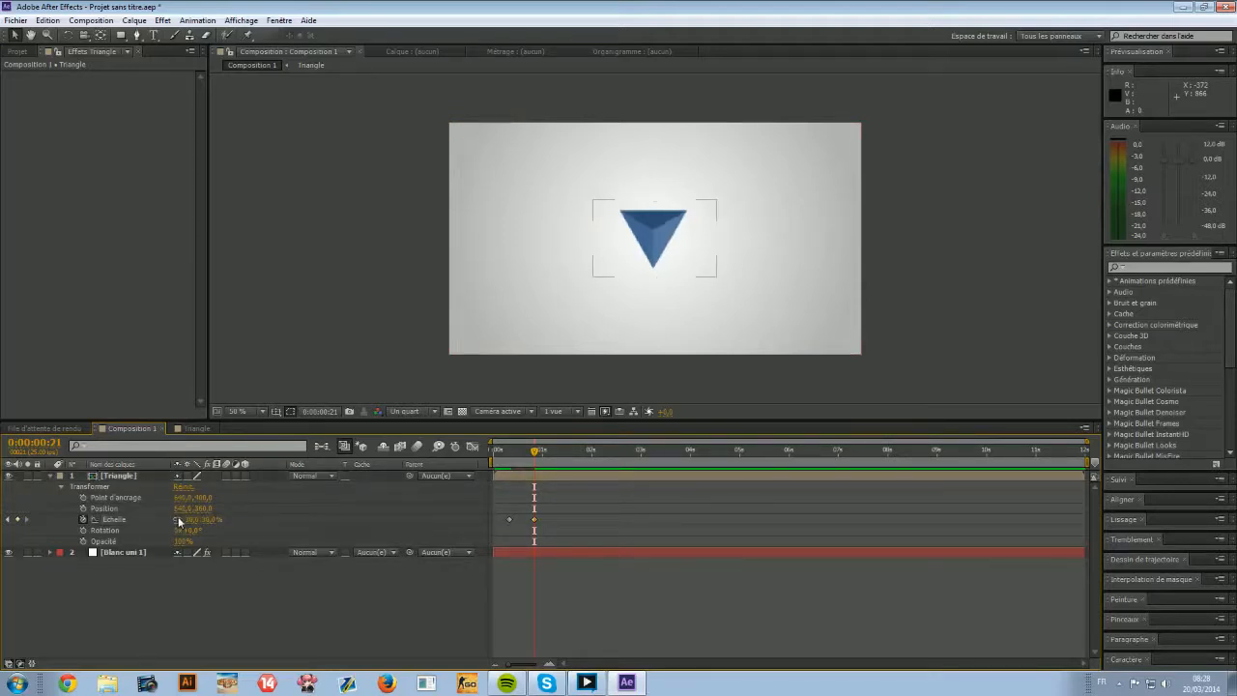
click(205, 519)
text(45)
key(Return)
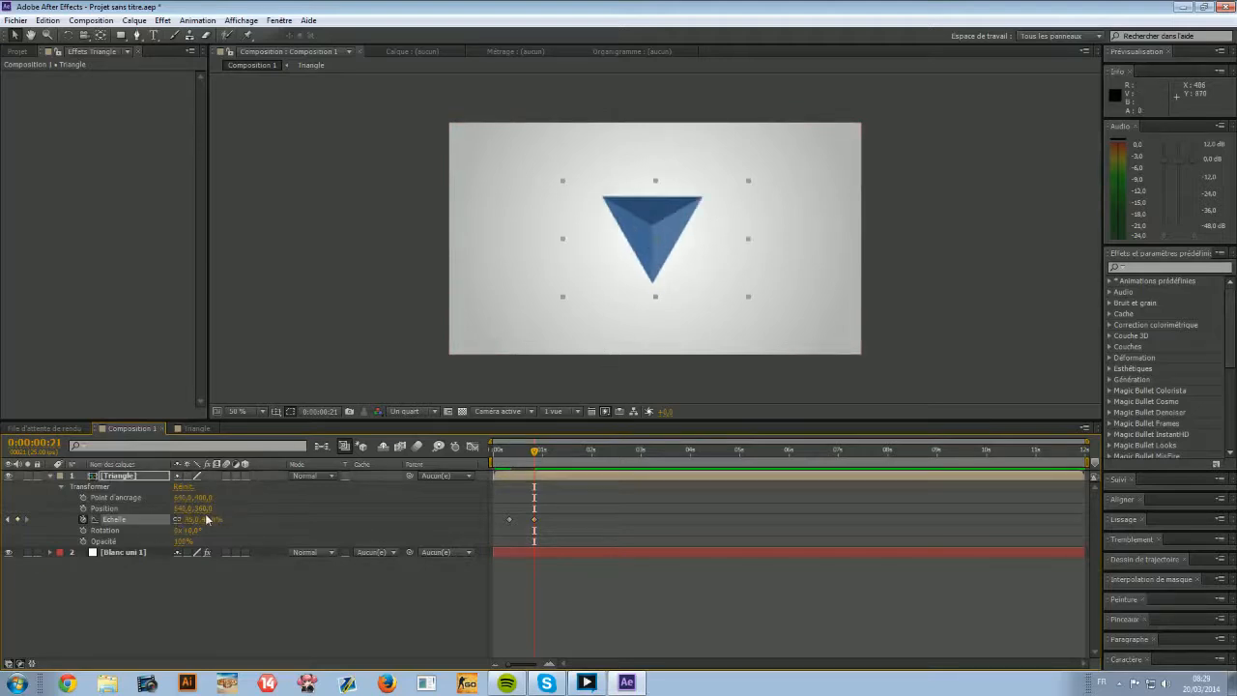
click(303, 352)
scroll(664, 238, up, 1)
scroll(664, 241, down, 1)
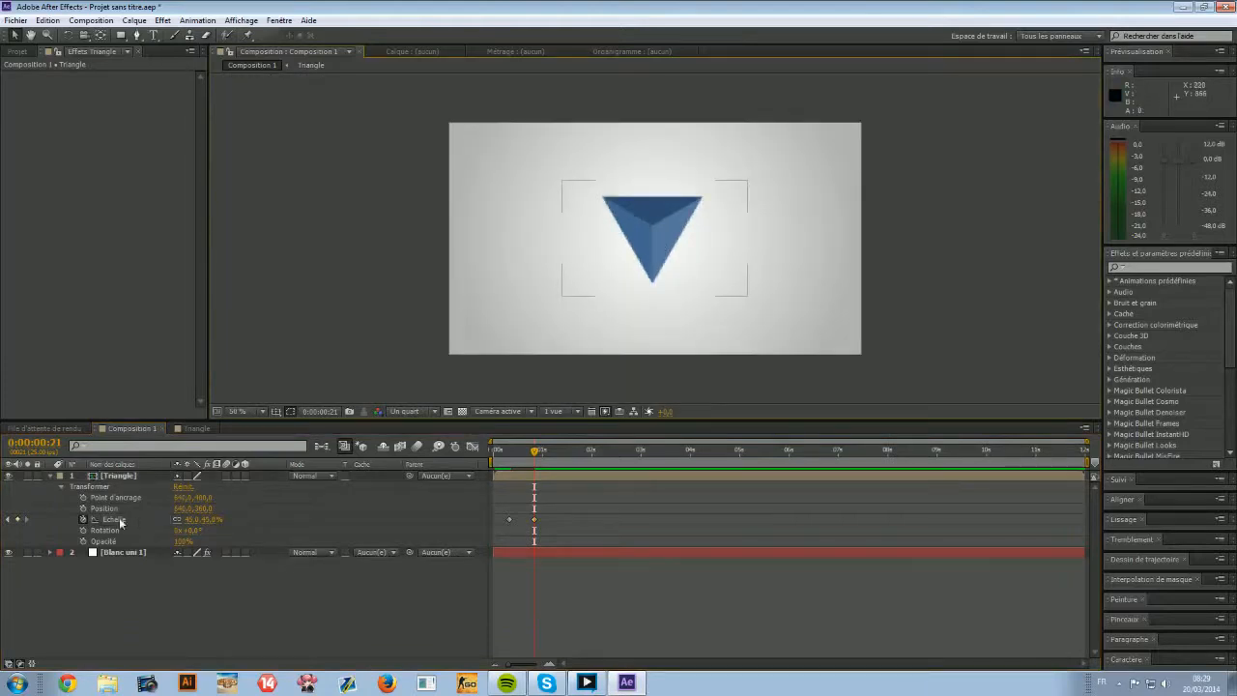
Select the Triangle's Scale keyframes, open the Ease and wizz script panel and dock it beside the Effects panel.
drag(534, 452, 497, 452)
click(106, 522)
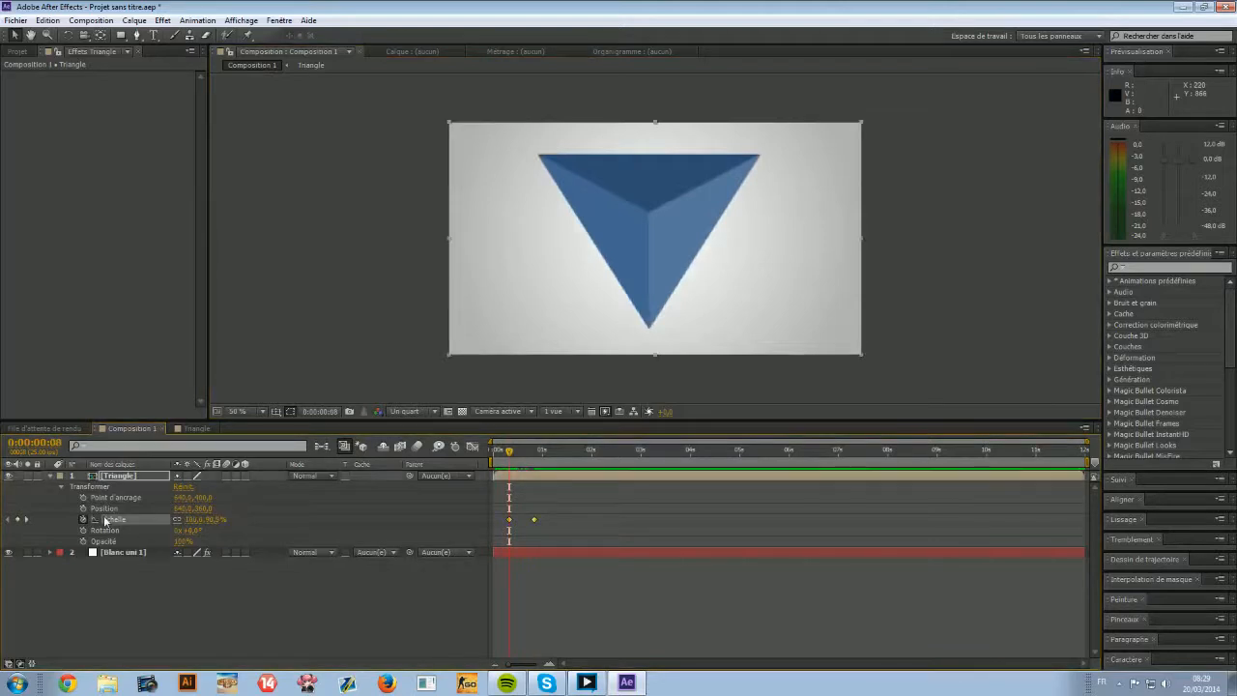
click(279, 20)
click(338, 546)
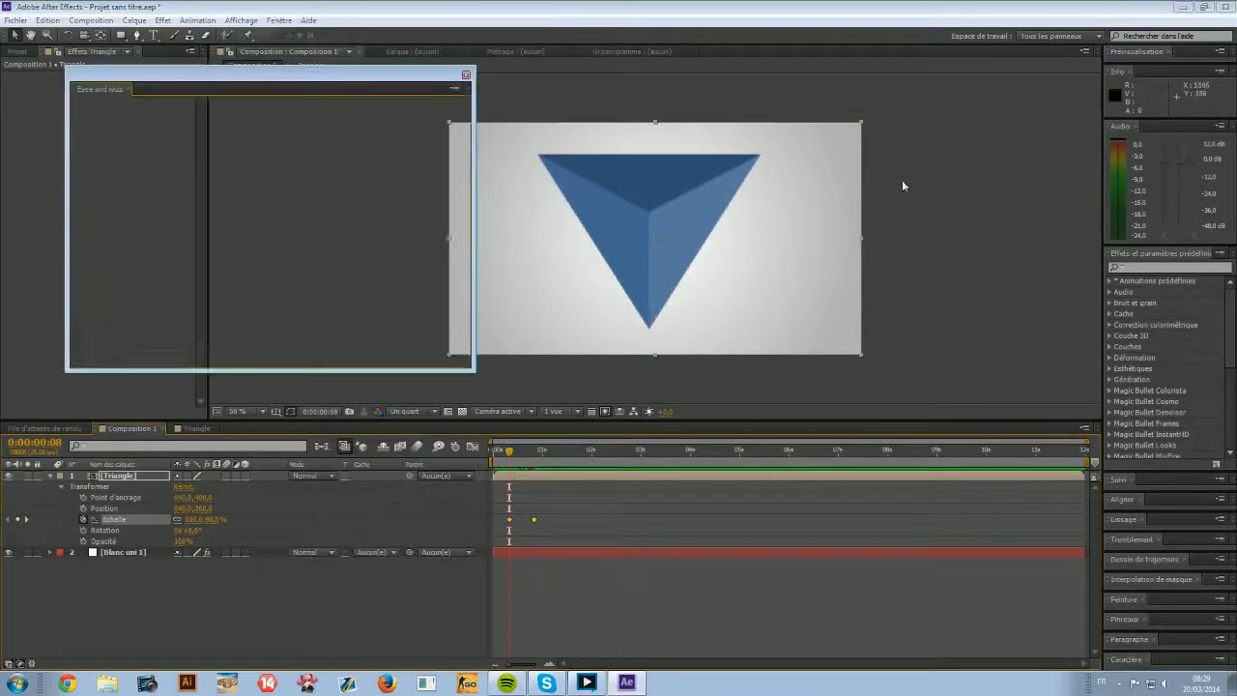
drag(162, 79, 269, 74)
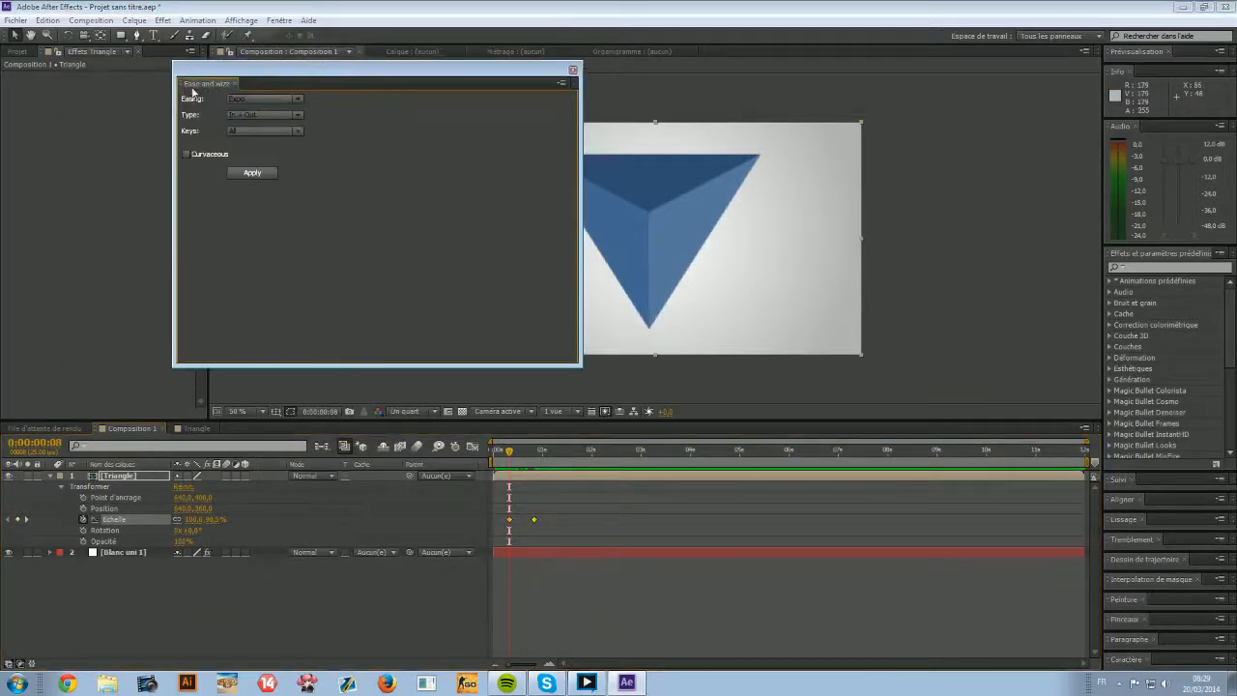
drag(180, 84, 145, 64)
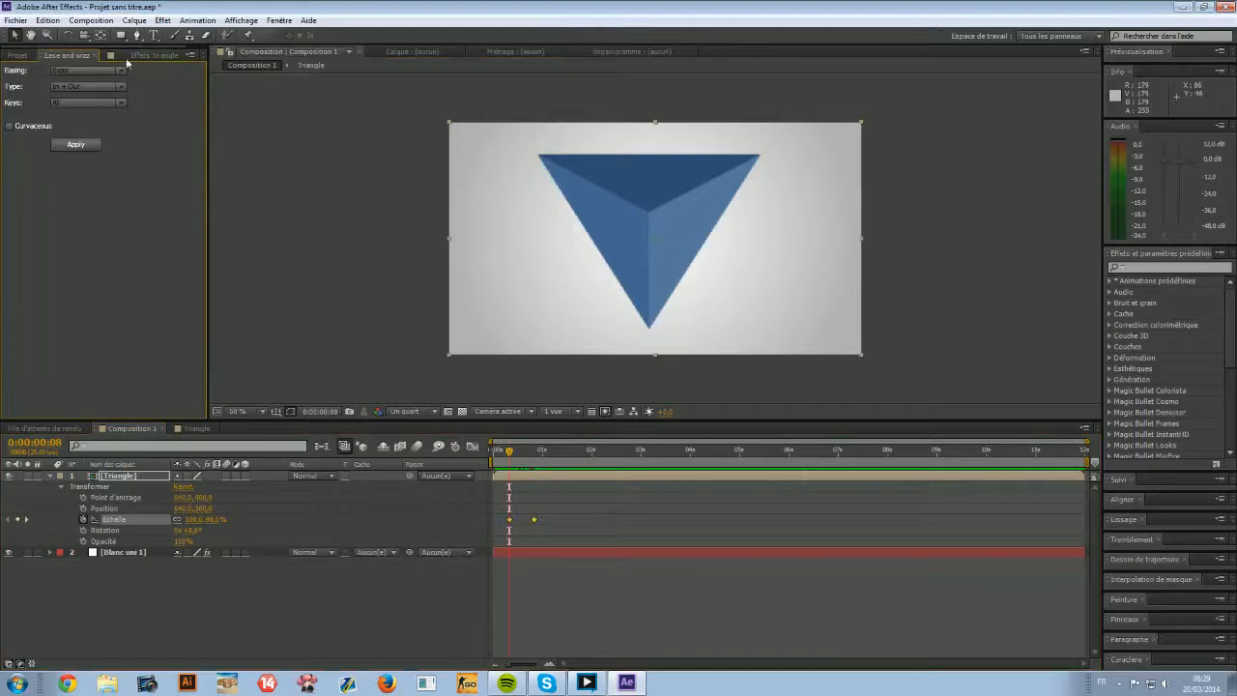
Apply Ease and wizz to the Scale property with Bounce easing, type In, on all keyframes.
click(78, 71)
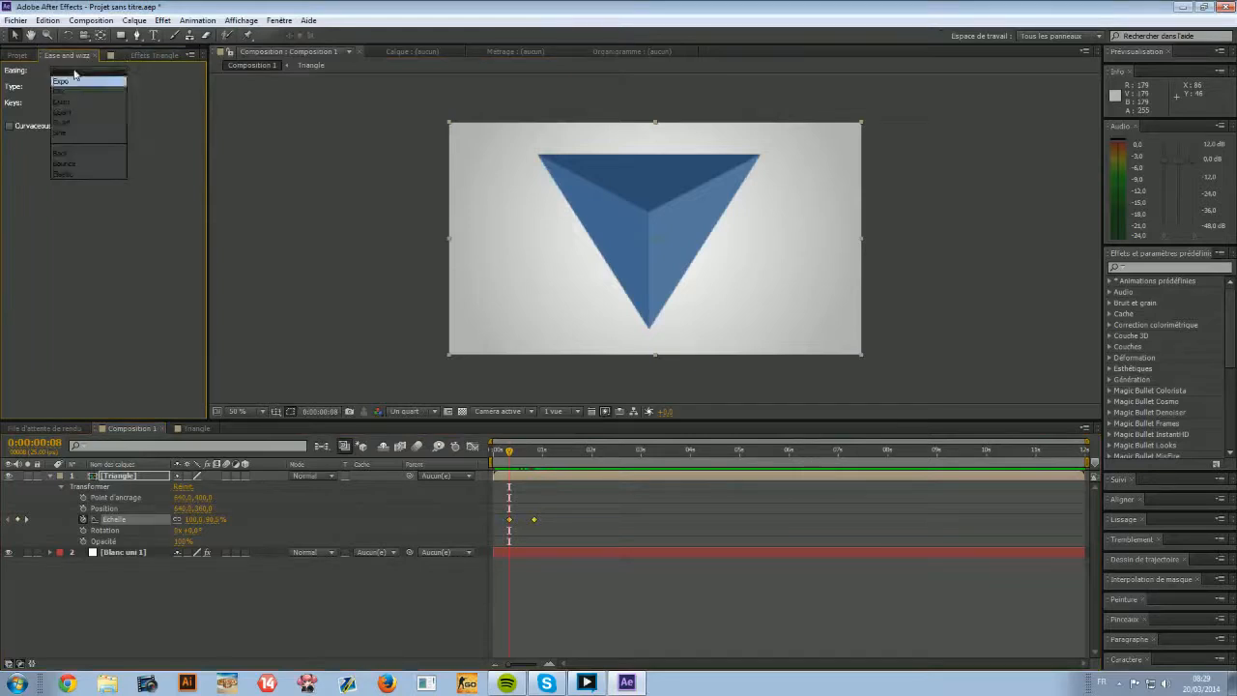
click(78, 167)
click(85, 88)
click(85, 90)
click(79, 88)
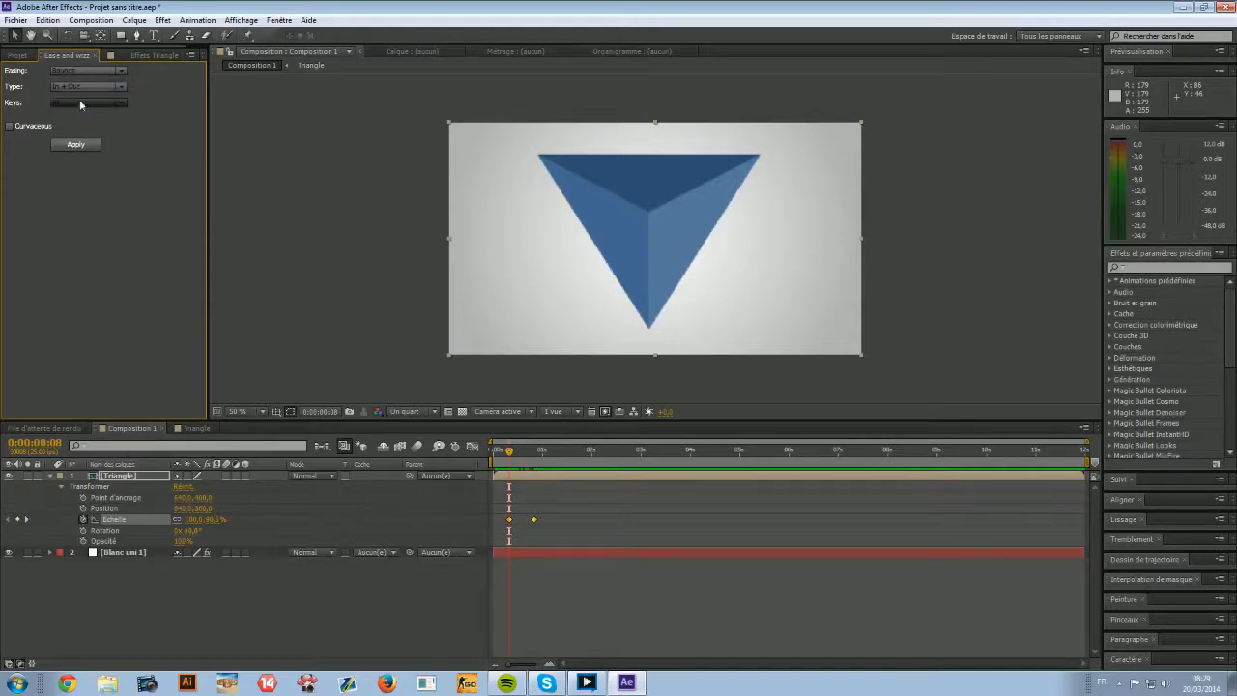
click(77, 109)
click(82, 148)
Set the elastic period to 0.50 and amplitude to 15 in the Triangle layer's Scale expression and preview the animation.
click(69, 520)
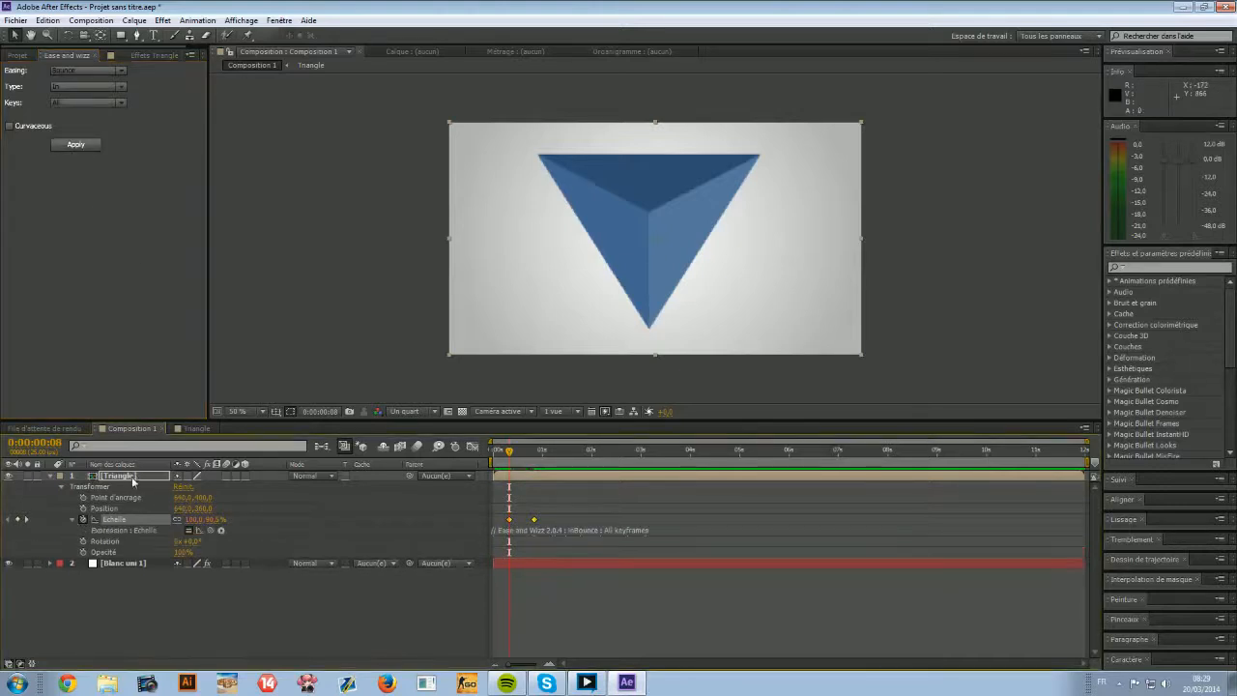
click(549, 533)
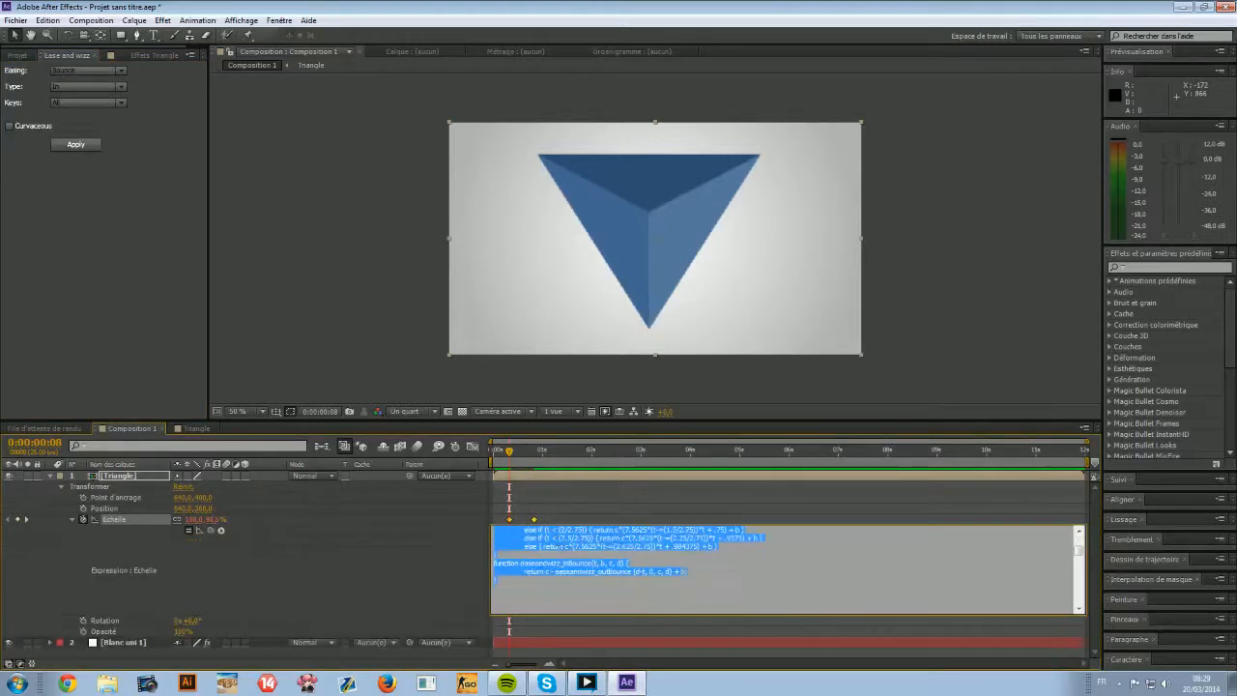
scroll(574, 563, down, 10)
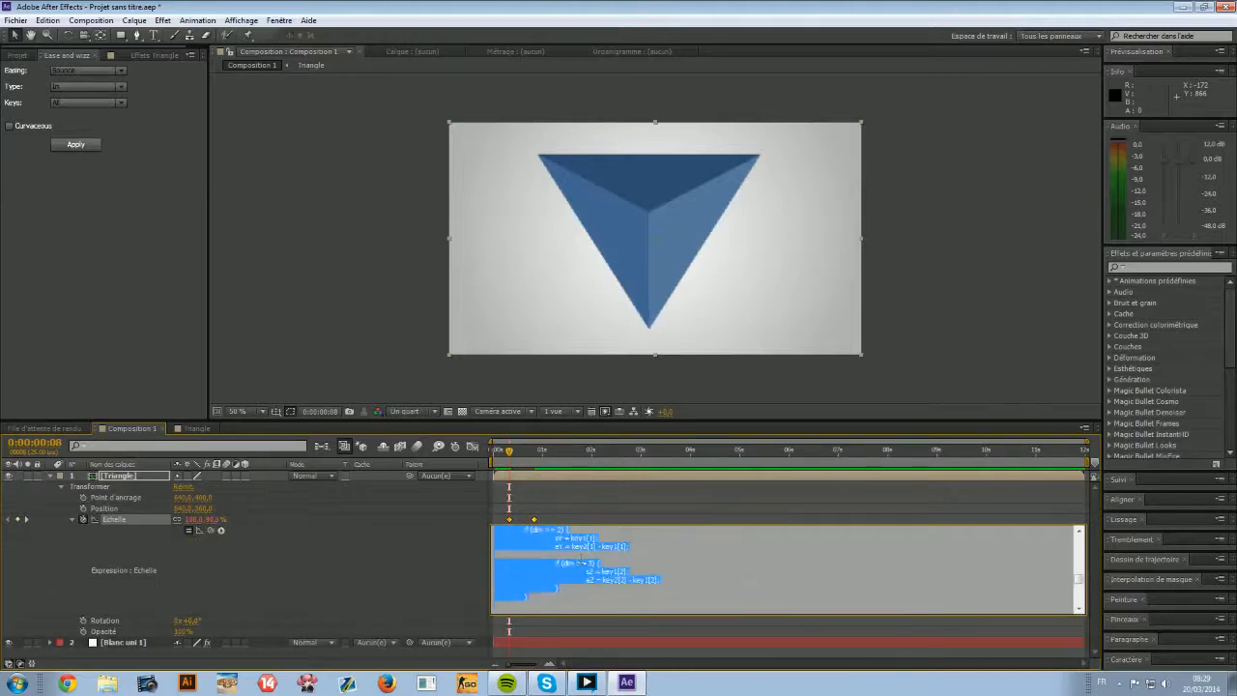
scroll(580, 563, up, 5)
click(646, 550)
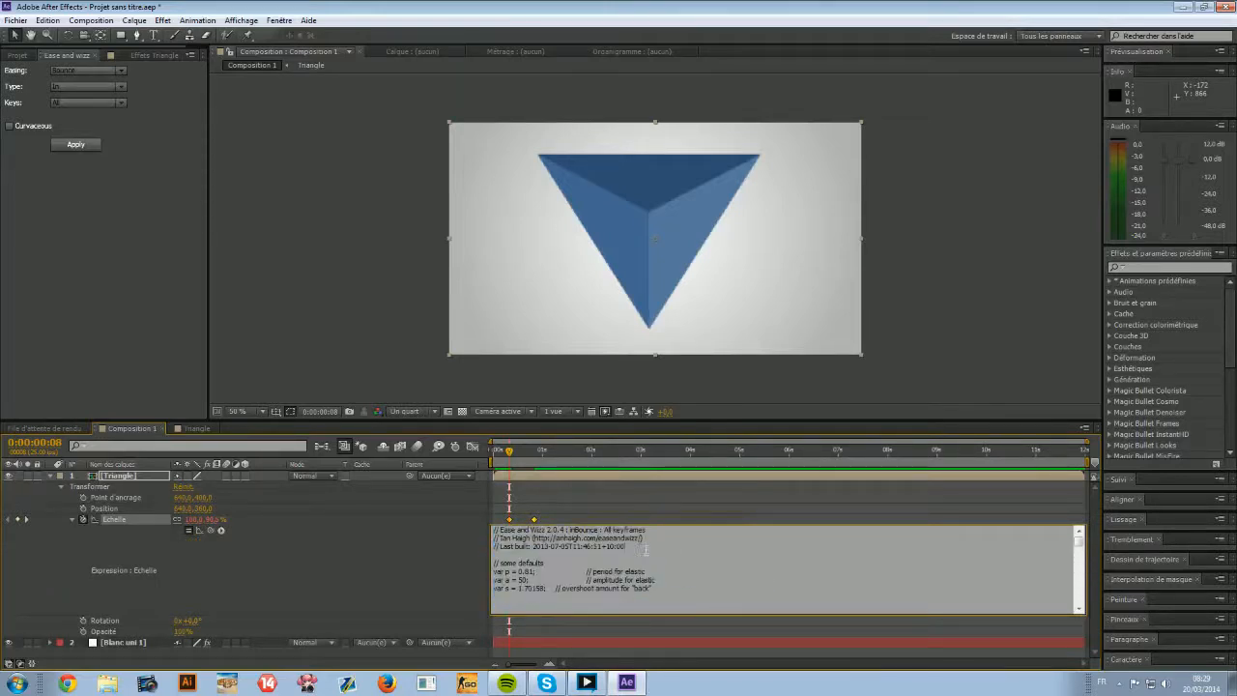
double_click(530, 571)
key(ctrl+a)
click(531, 571)
key(BackSpace)
key(BackSpace)
text(15)
scroll(543, 573, down, 1)
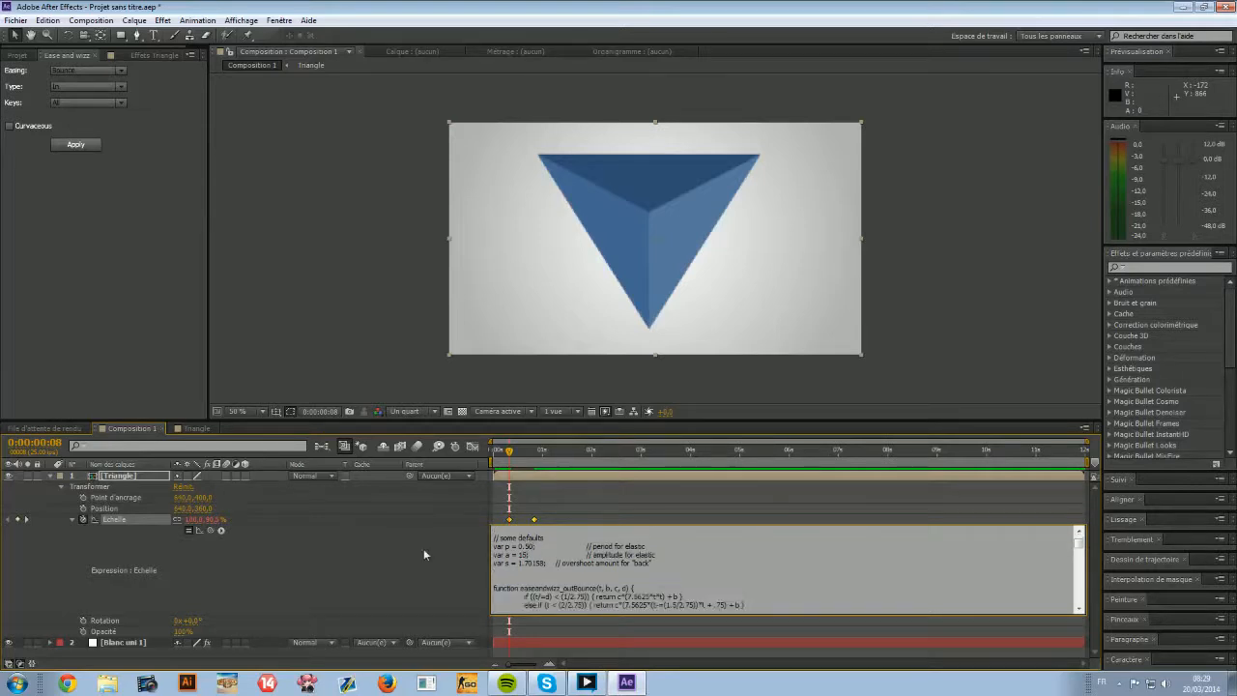
click(134, 519)
key(space)
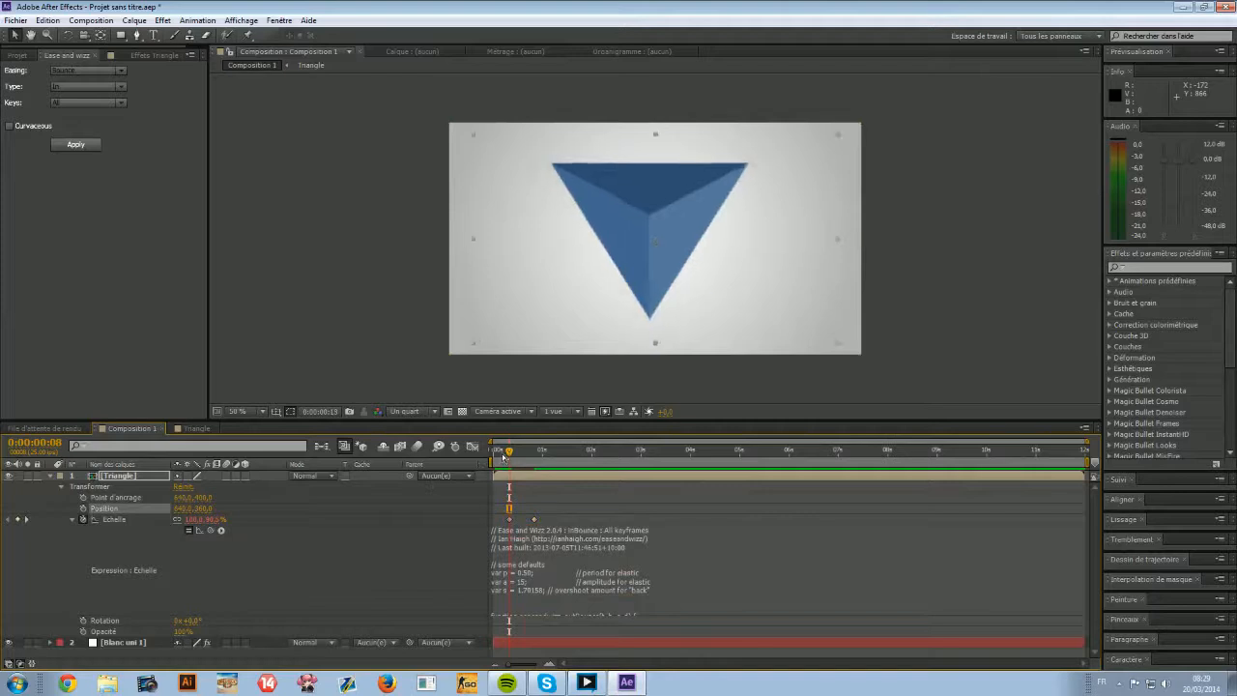
key(space)
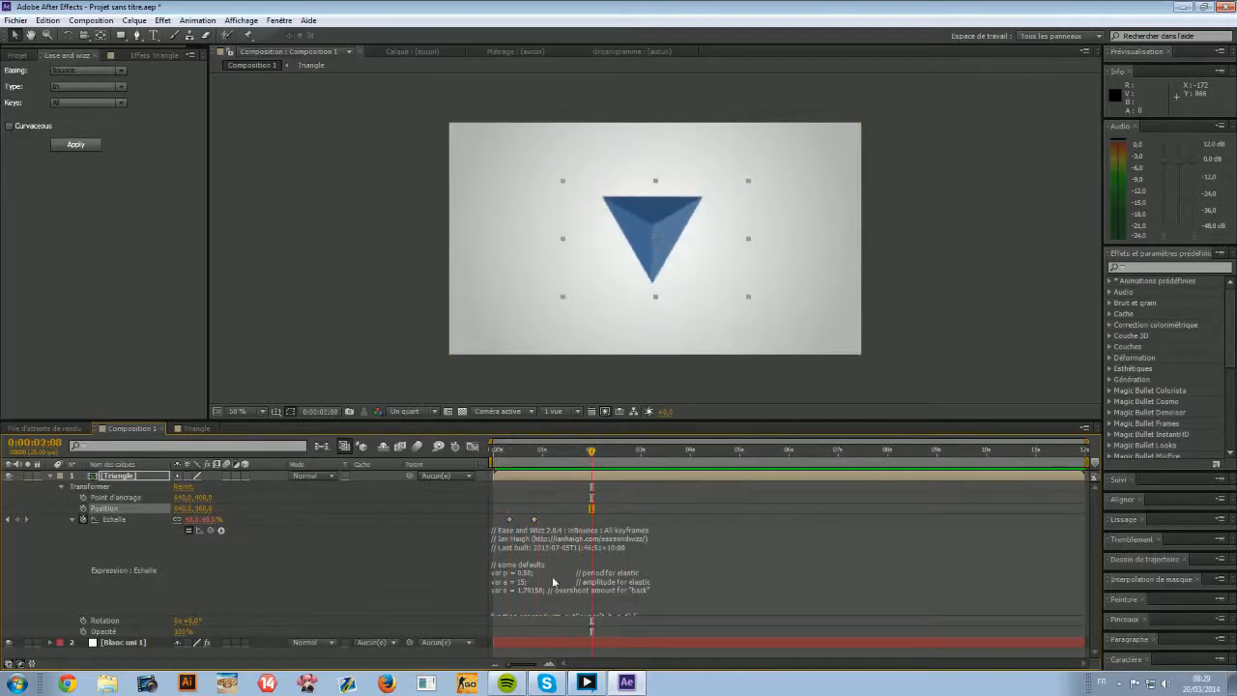
Change the elastic period in the Scale expression to 0.75 and preview the scale animation.
click(531, 575)
click(540, 576)
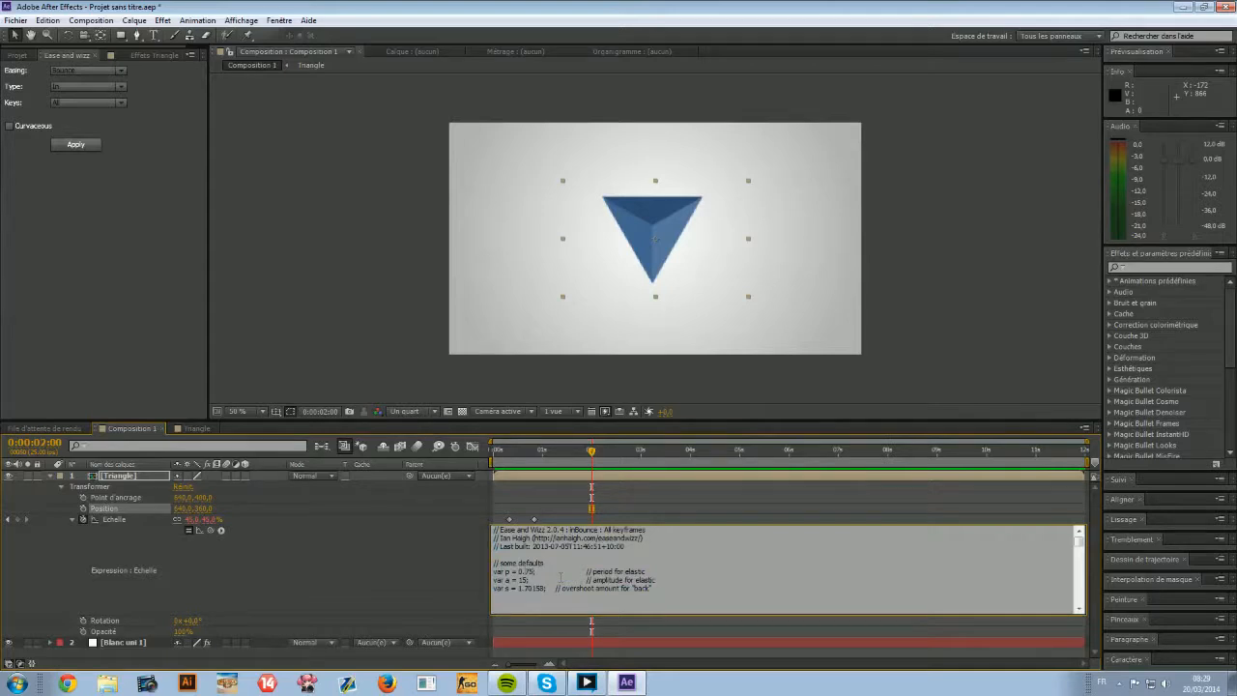
click(543, 452)
key(space)
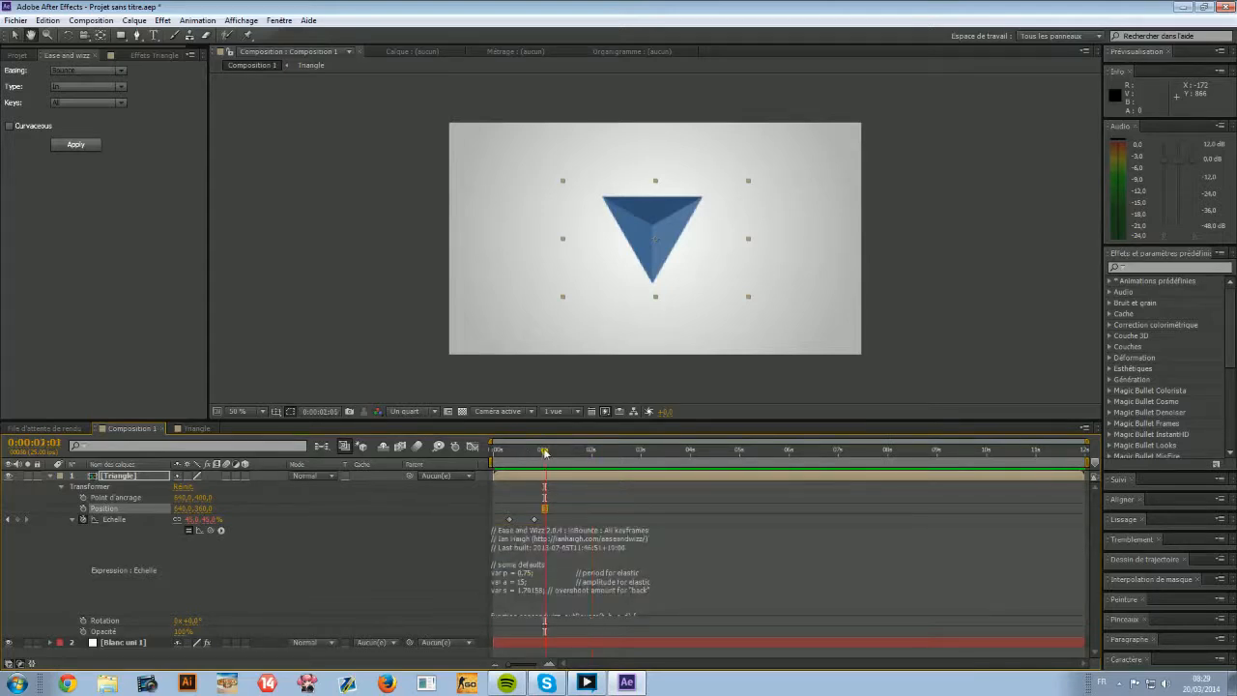
click(501, 451)
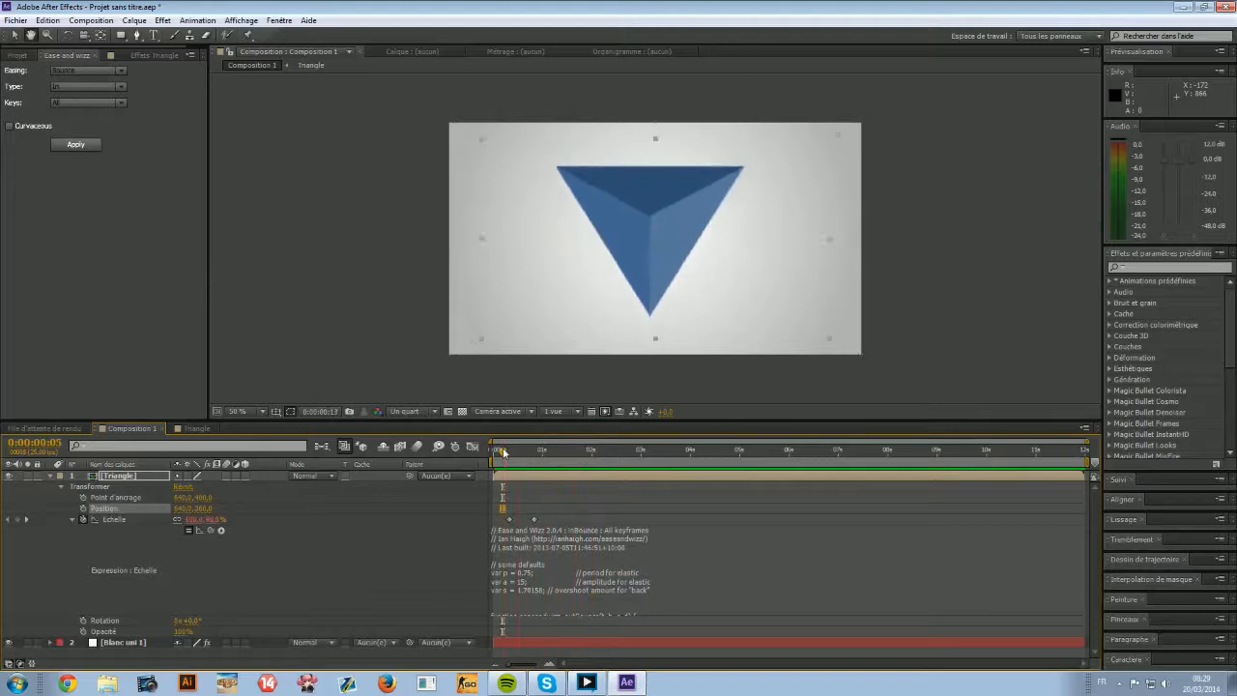
key(space)
Set the Scale expression's elastic period to 0.70 and amplitude to 30, and preview the result.
click(531, 578)
click(527, 582)
key(BackSpace)
text(30)
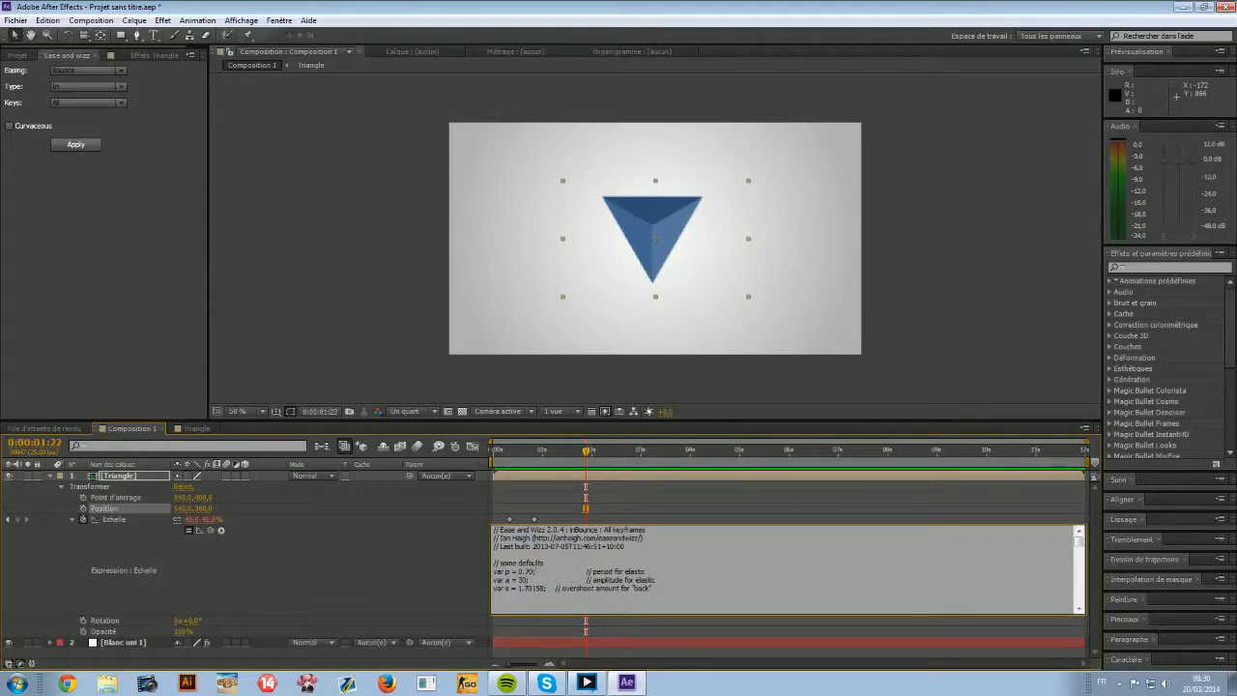
click(503, 452)
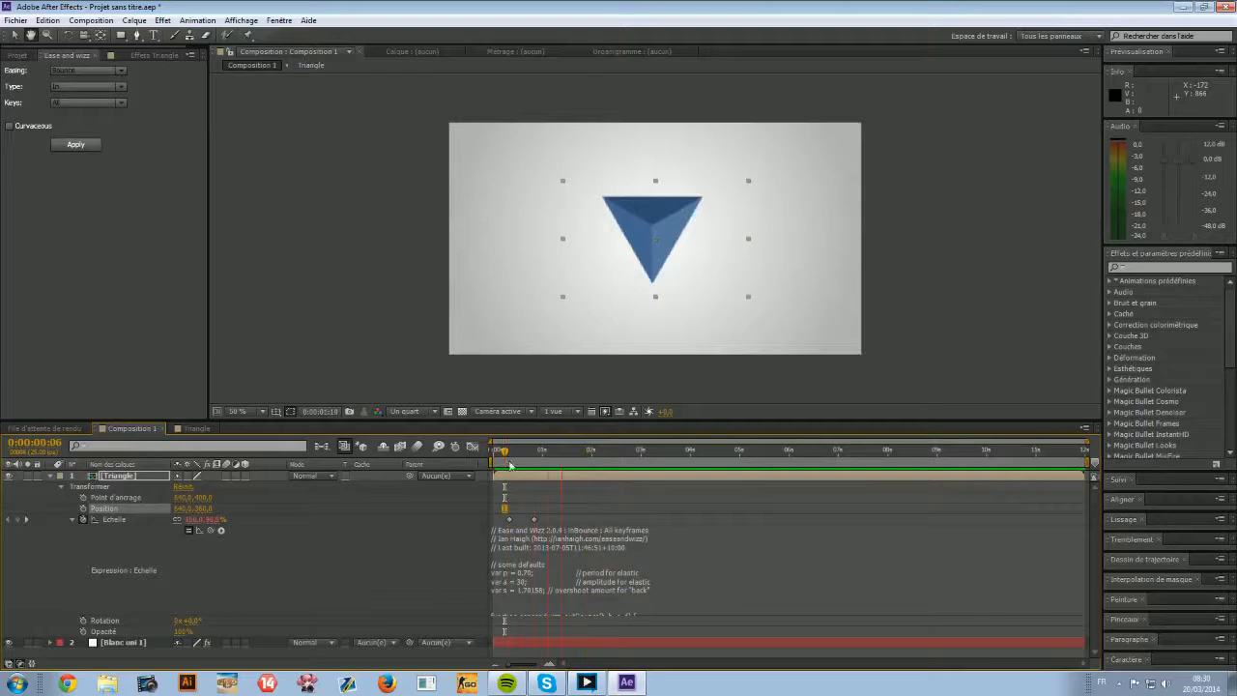
Collapse the Triangle layer, set the current time to 0:00:01:08 and apply the Trapcode Echospace effect to Triangle.
click(50, 480)
drag(622, 451, 559, 444)
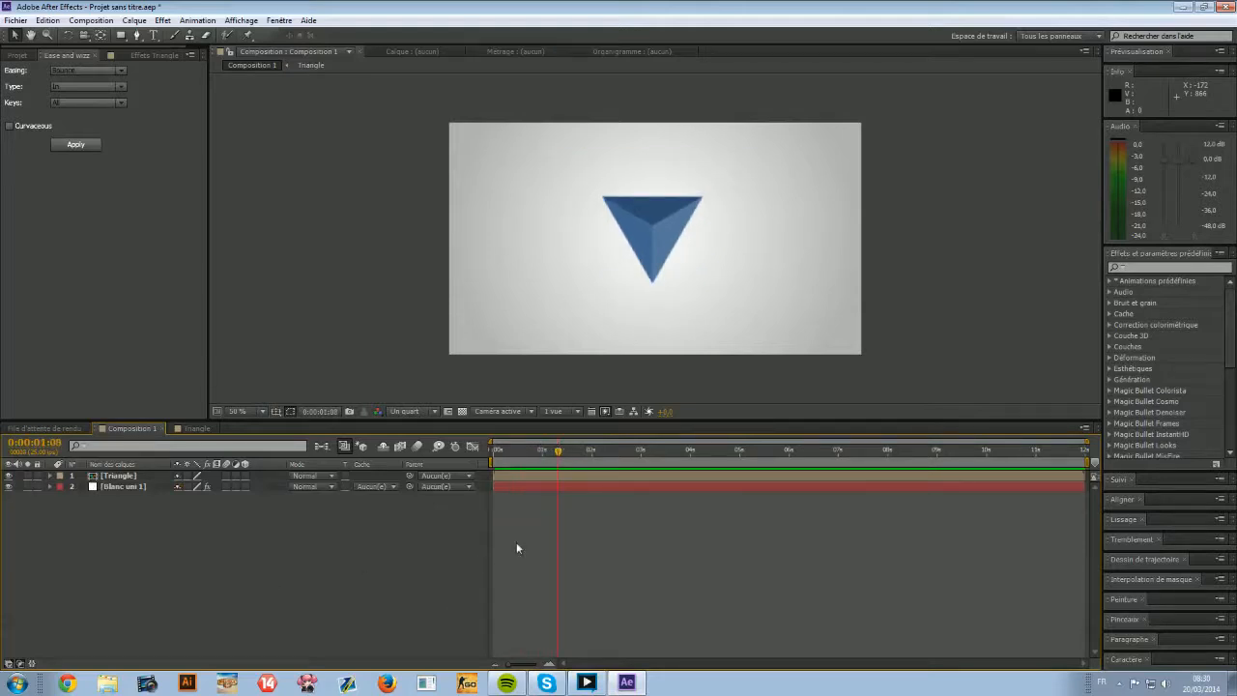
click(108, 475)
click(18, 55)
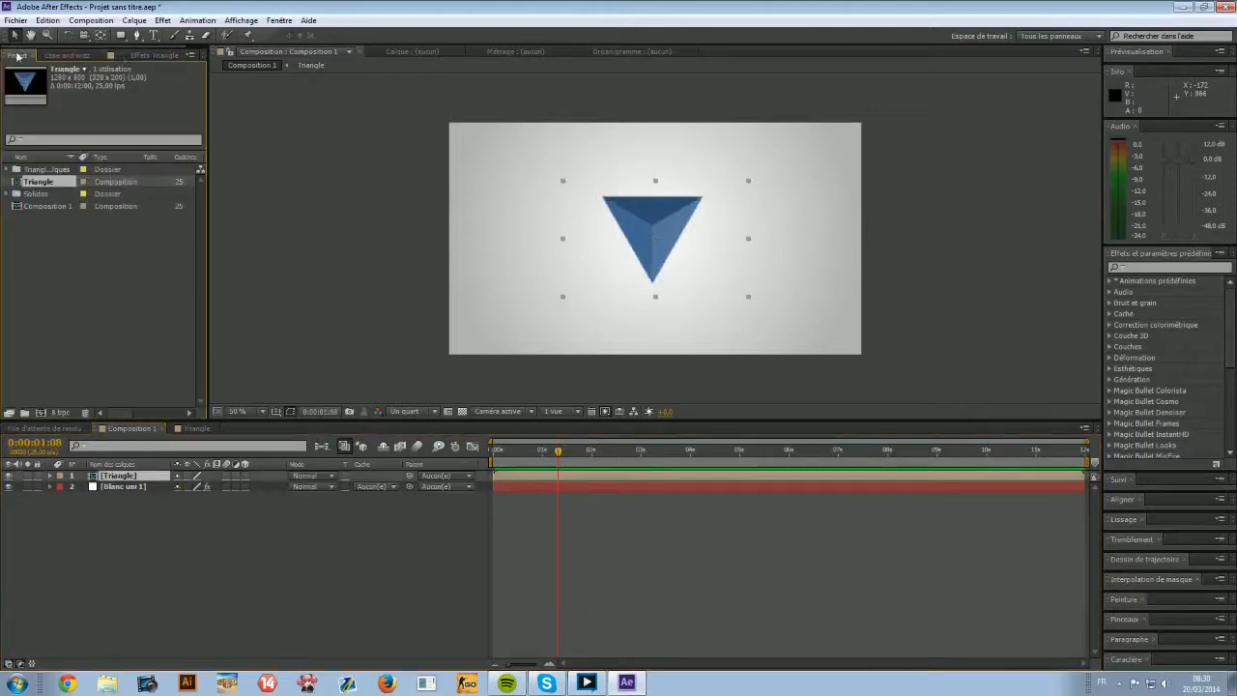
click(131, 55)
click(162, 20)
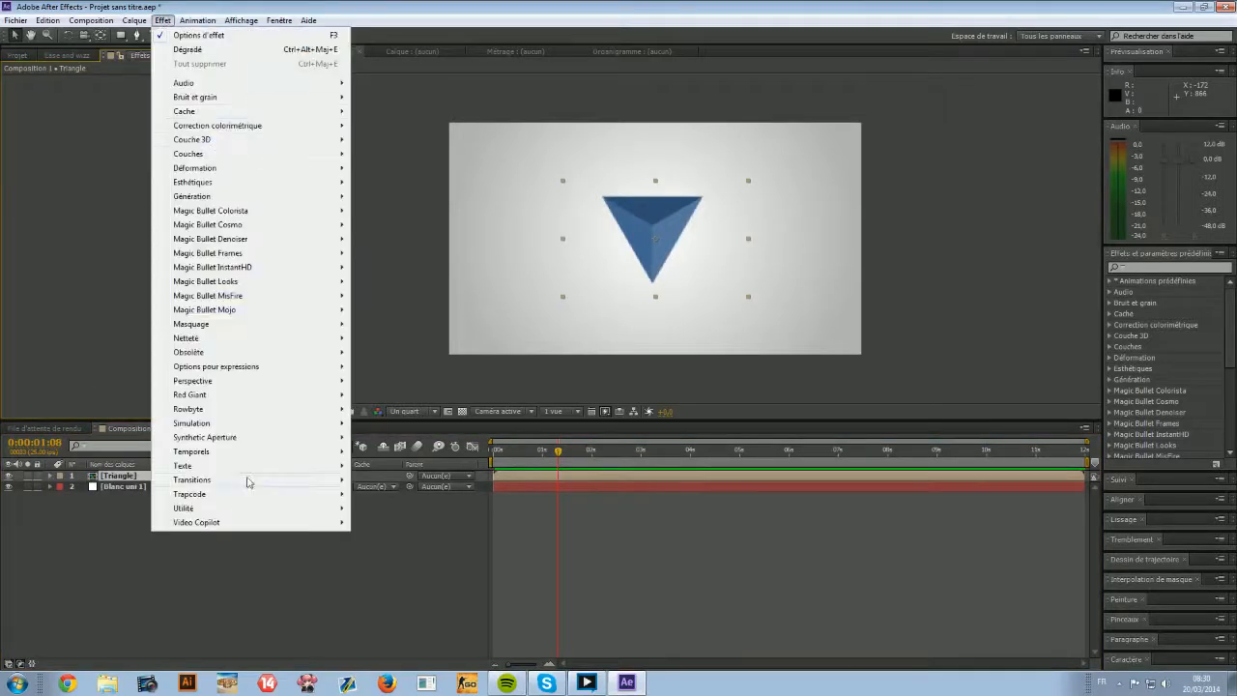
mouse_move(212, 495)
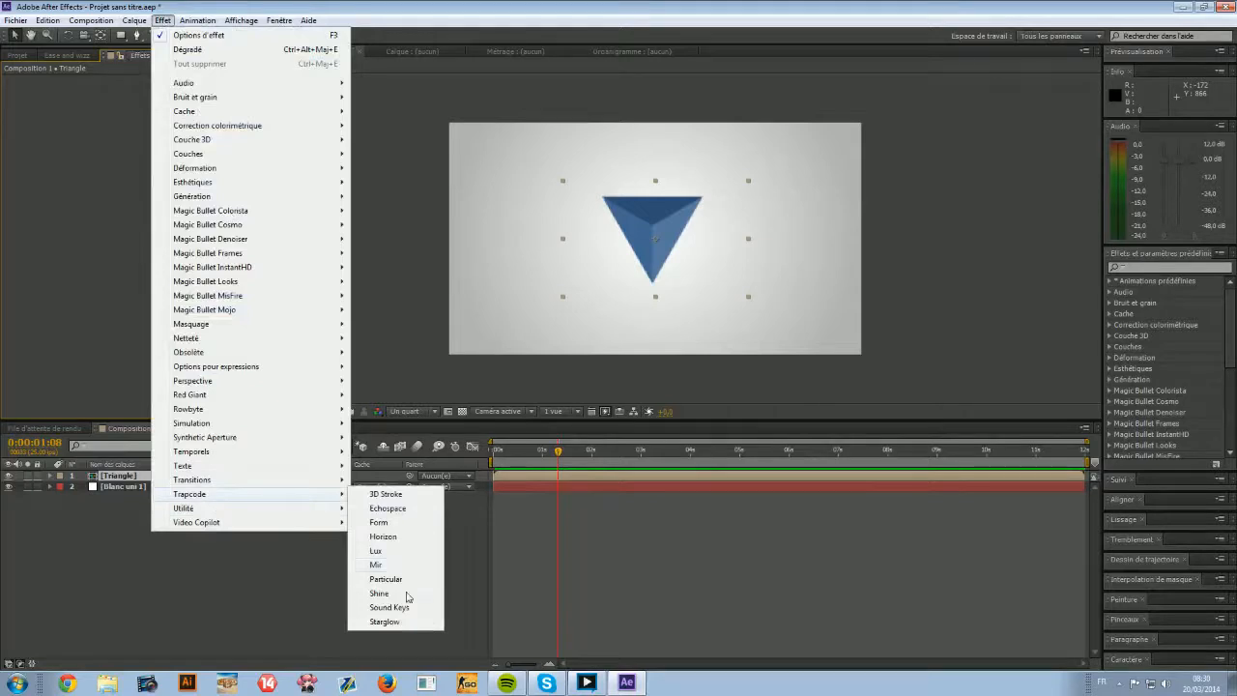
click(388, 508)
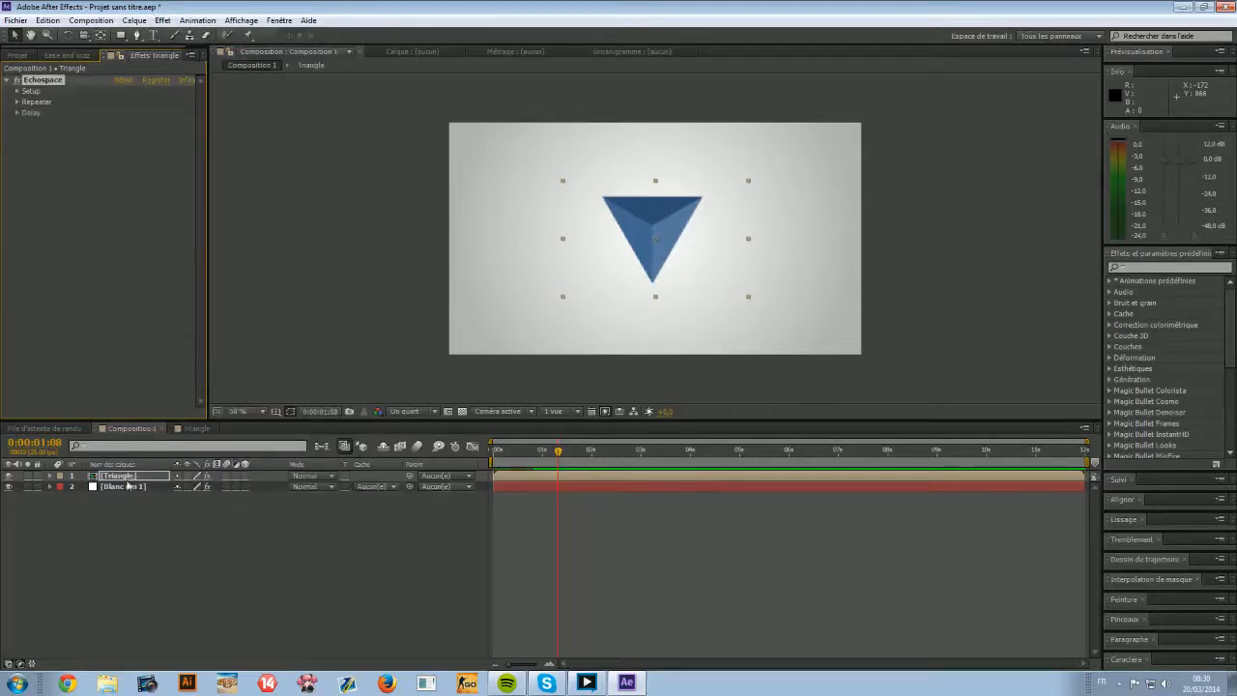
Expand Echospace's Setup, Repeater and Delay settings, set Instances to 5 and generate the repeated layers.
click(17, 91)
click(17, 161)
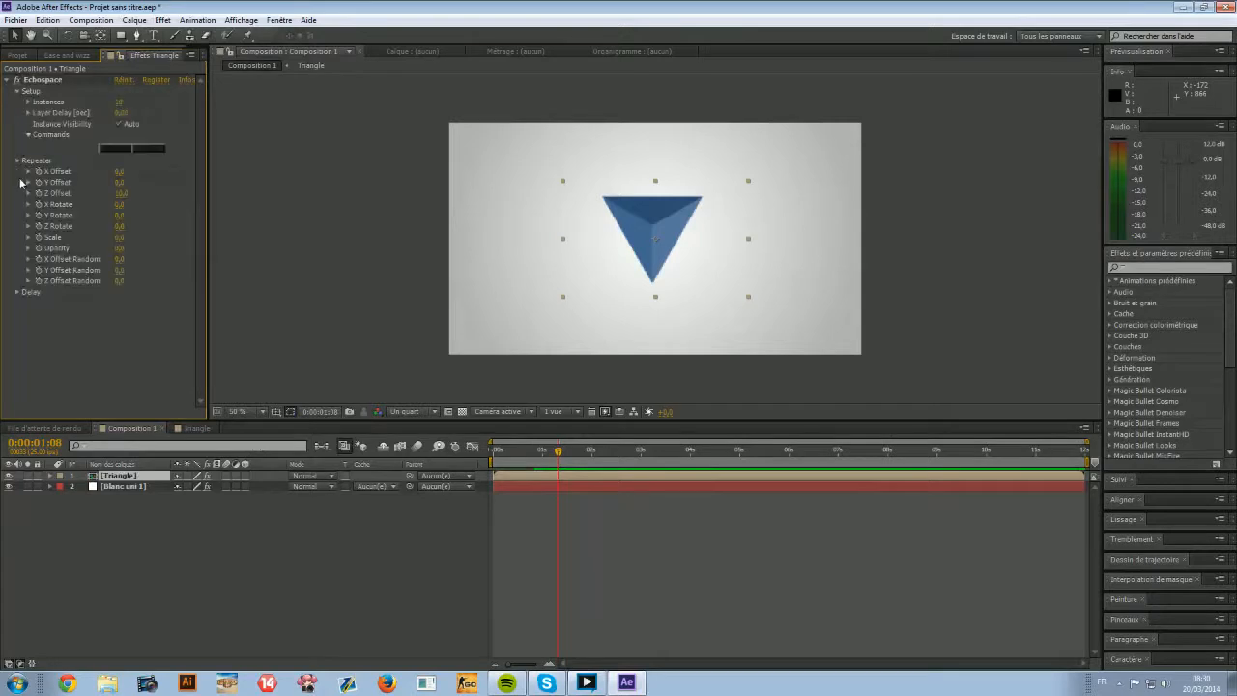
click(17, 292)
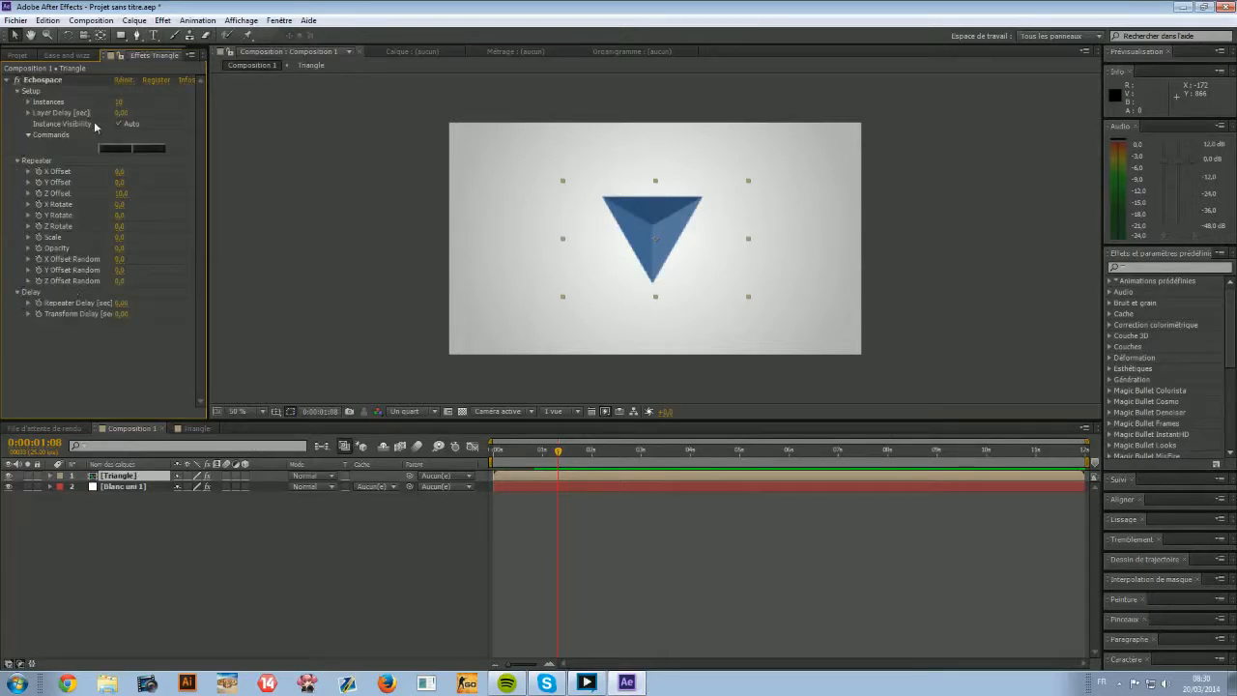
click(120, 101)
key(Return)
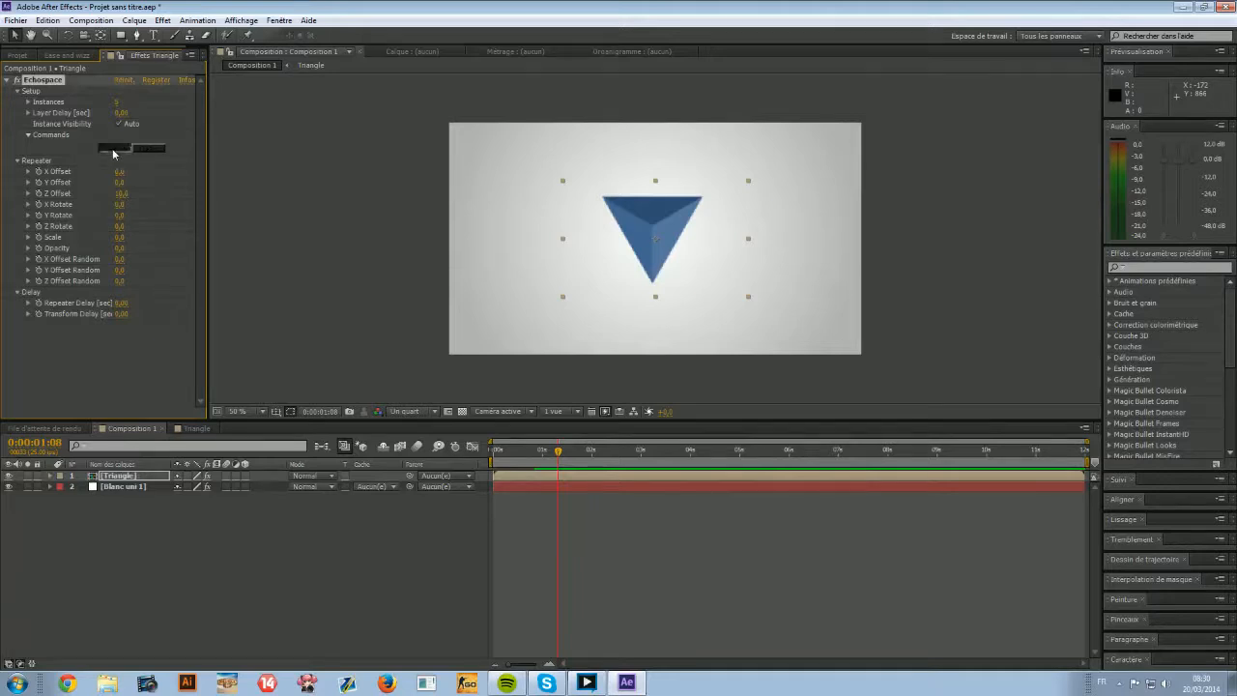
click(112, 150)
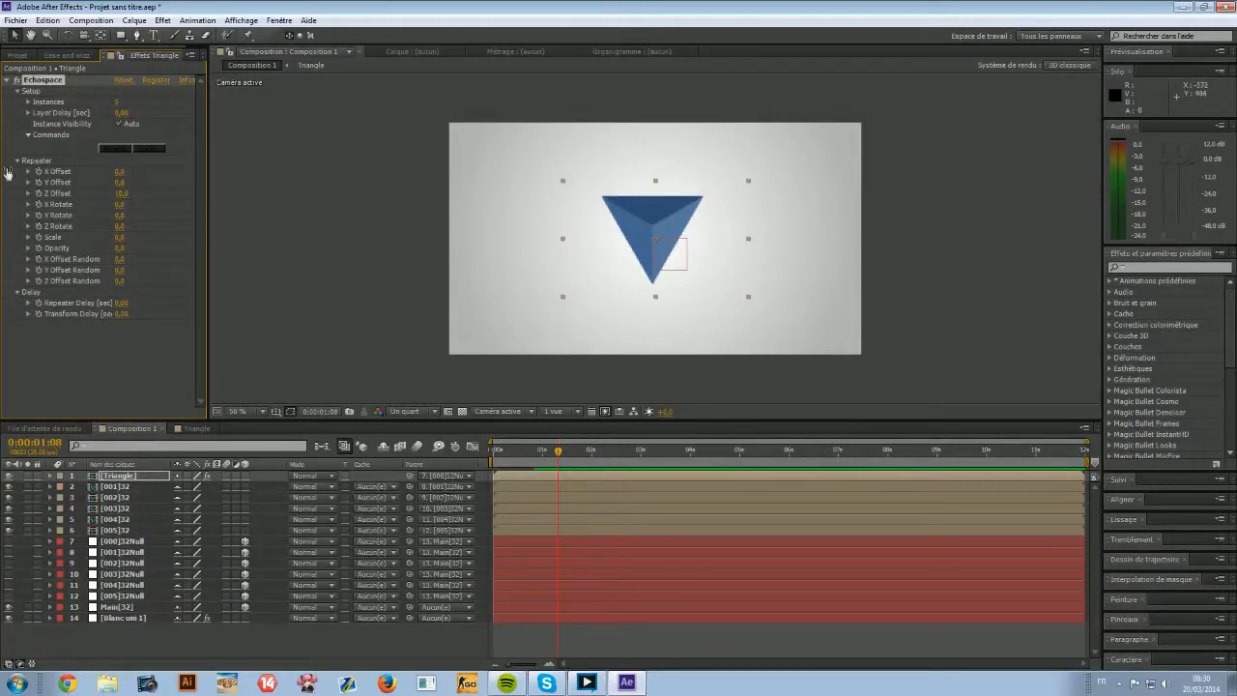
Examine the generated layers [001]32 to [005]32 one by one and check their effects.
click(118, 486)
click(126, 498)
click(123, 509)
click(124, 520)
click(126, 530)
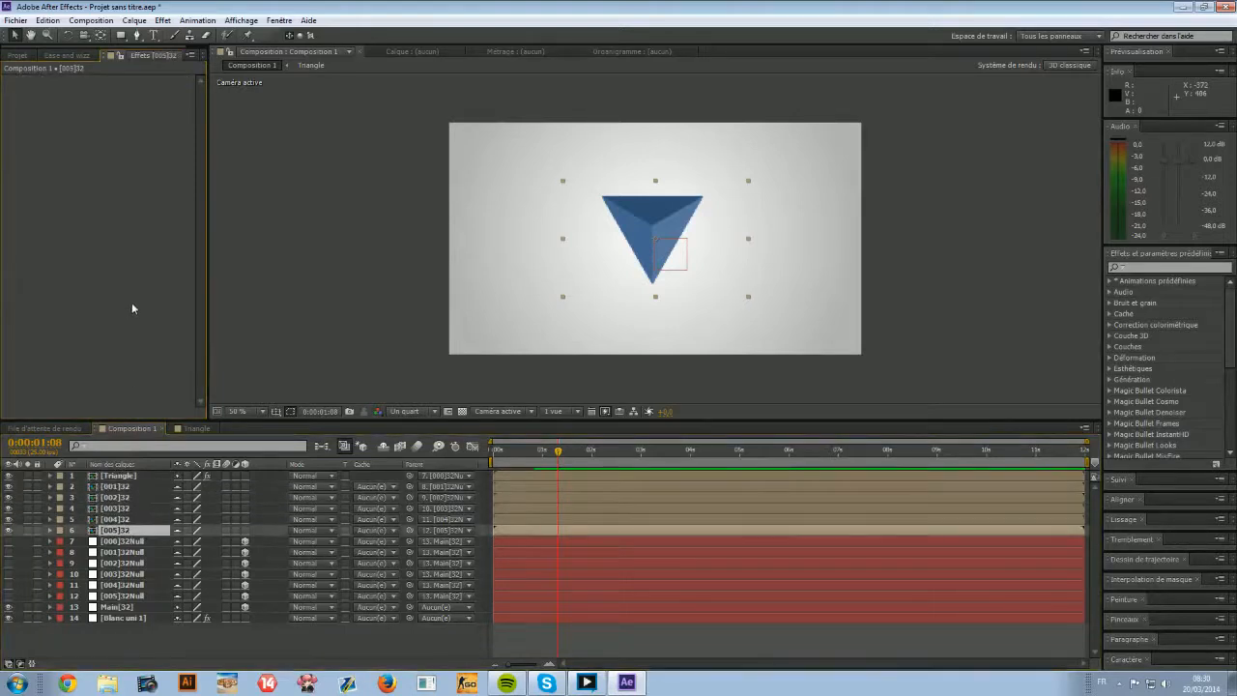
click(66, 56)
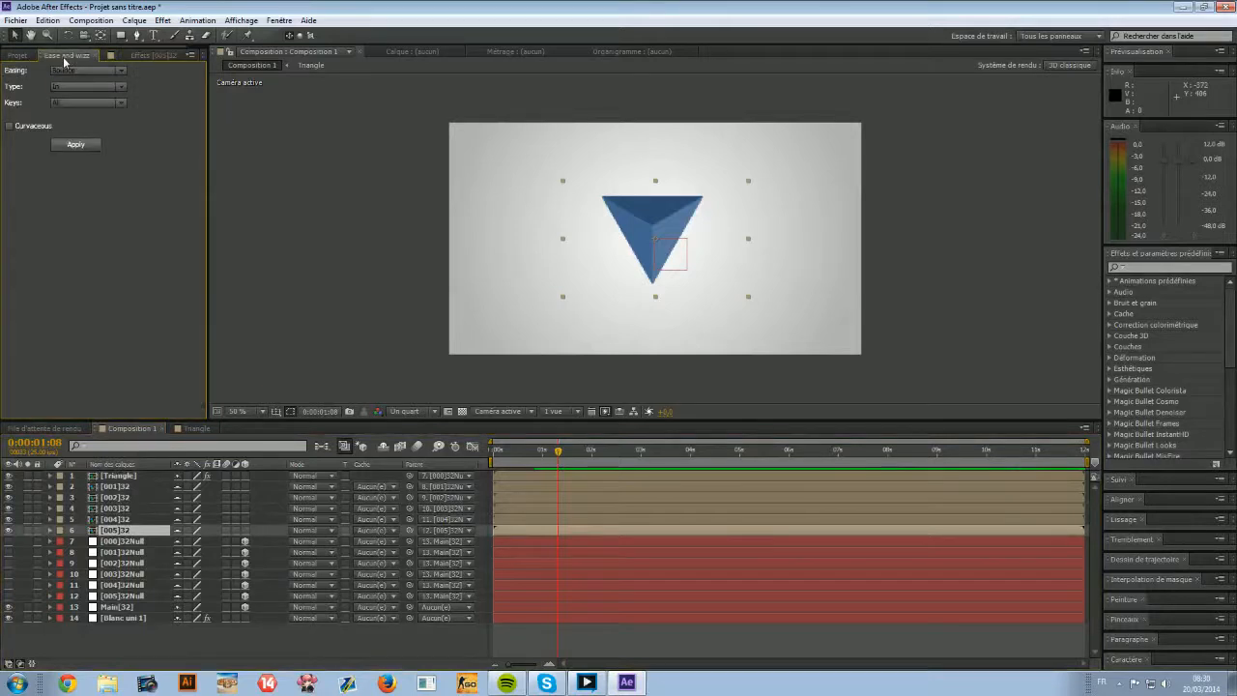
click(143, 55)
Animate Echospace's Repeater Scale on Triangle, starting its keyframes at 0:00:01:02 and setting it to 10.4 at 0:00:01:17.
click(117, 476)
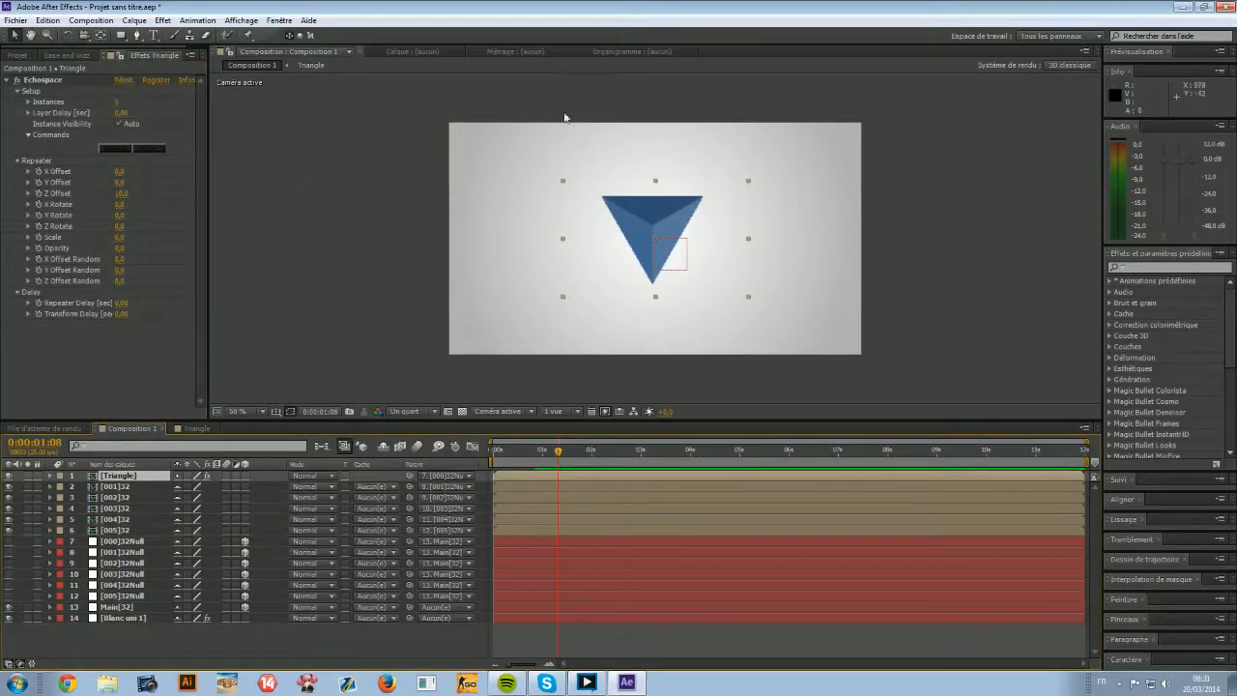
mouse_move(556, 452)
mouse_down()
mouse_move(527, 452)
mouse_move(547, 451)
mouse_up()
click(39, 237)
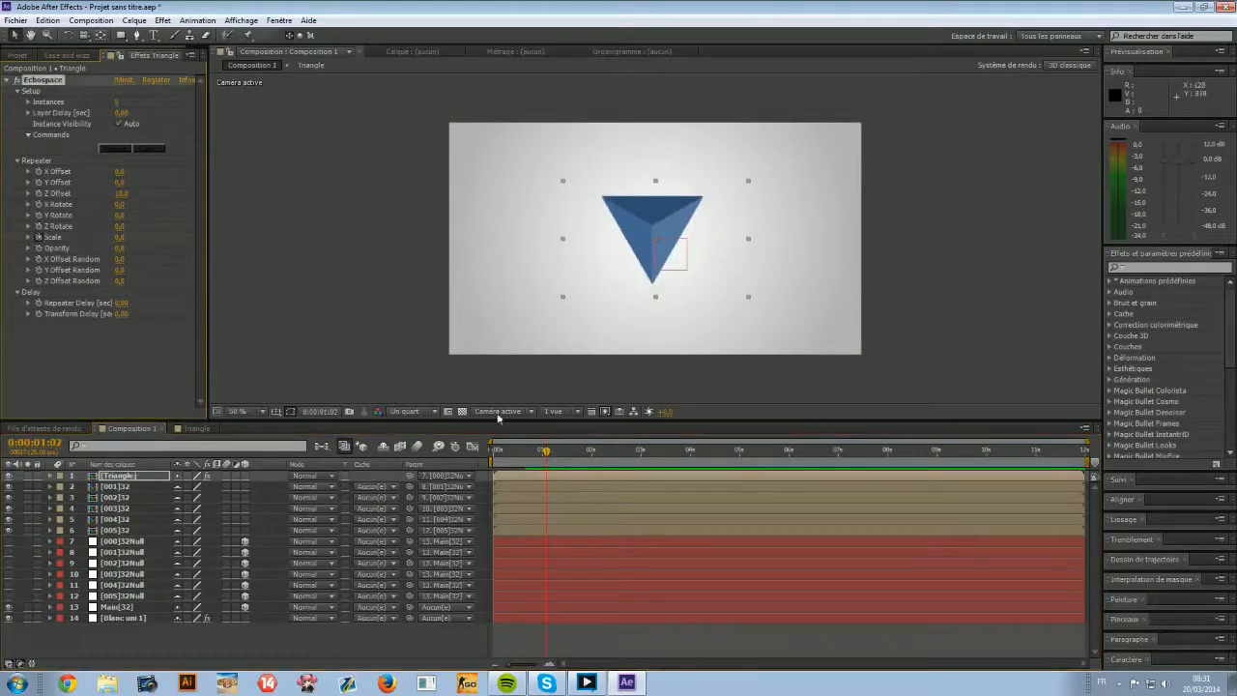
drag(548, 453, 577, 453)
drag(120, 238, 182, 223)
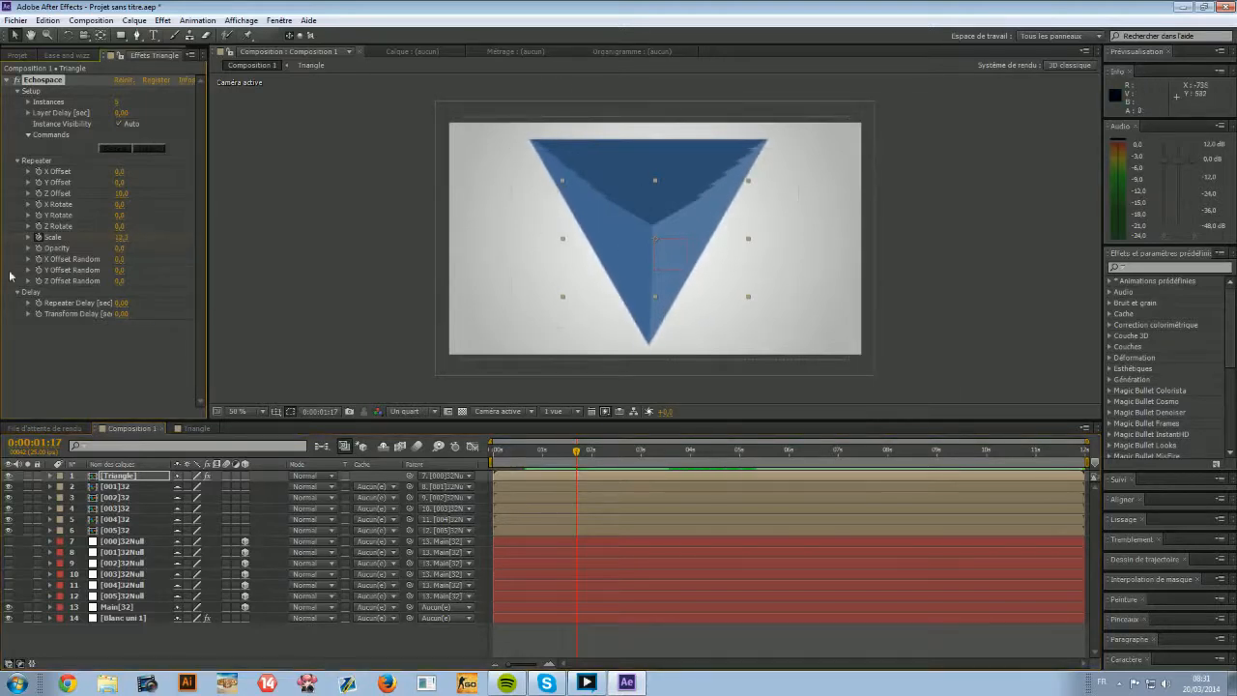
drag(121, 238, 106, 234)
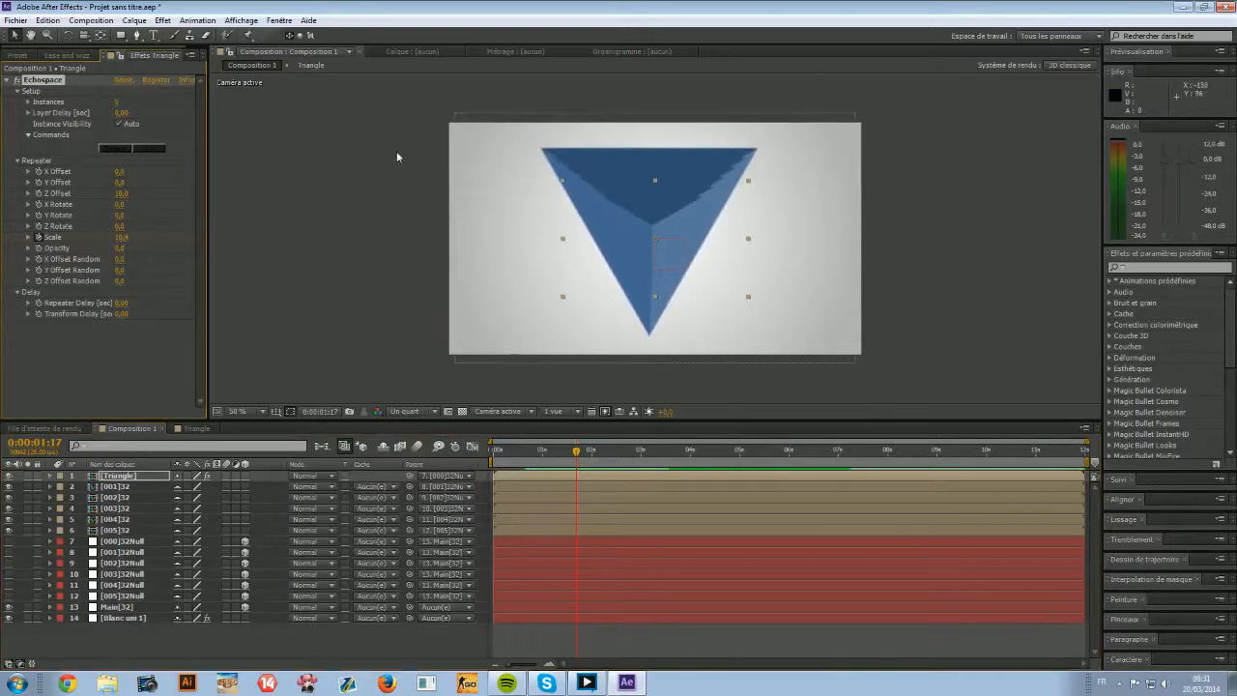
click(514, 99)
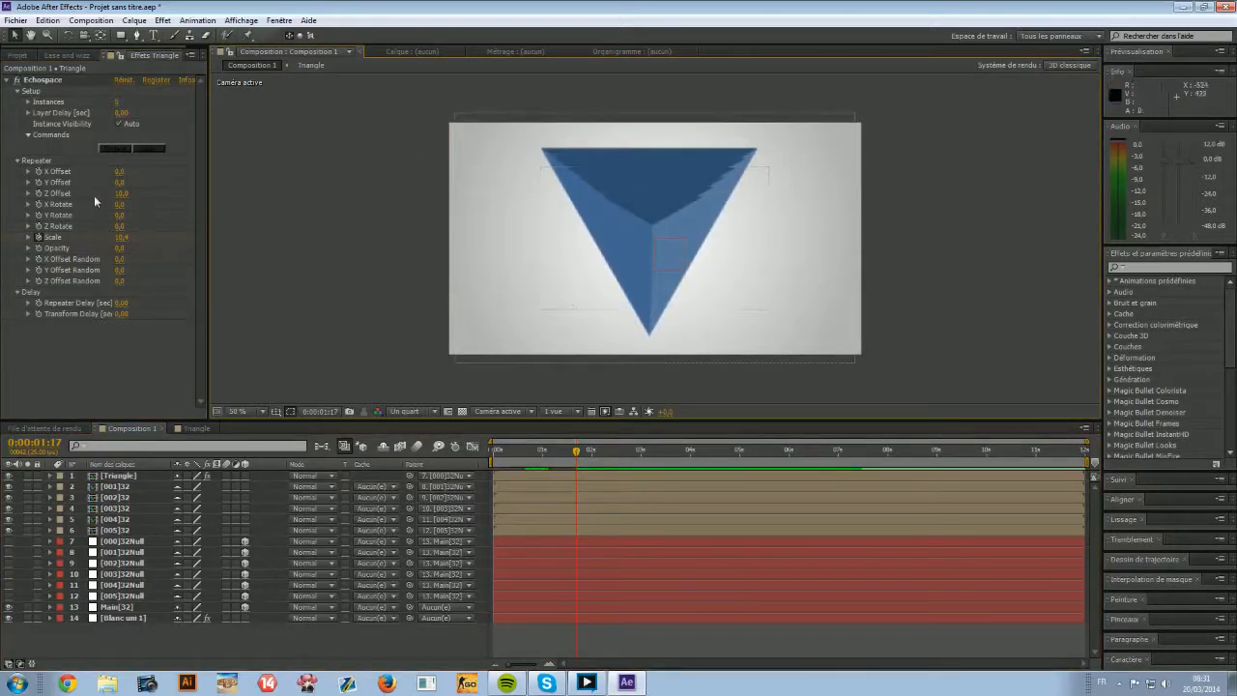
Move the Triangle layer's anchor point up to the vertex where the three facets meet, then deselect the layer.
click(97, 475)
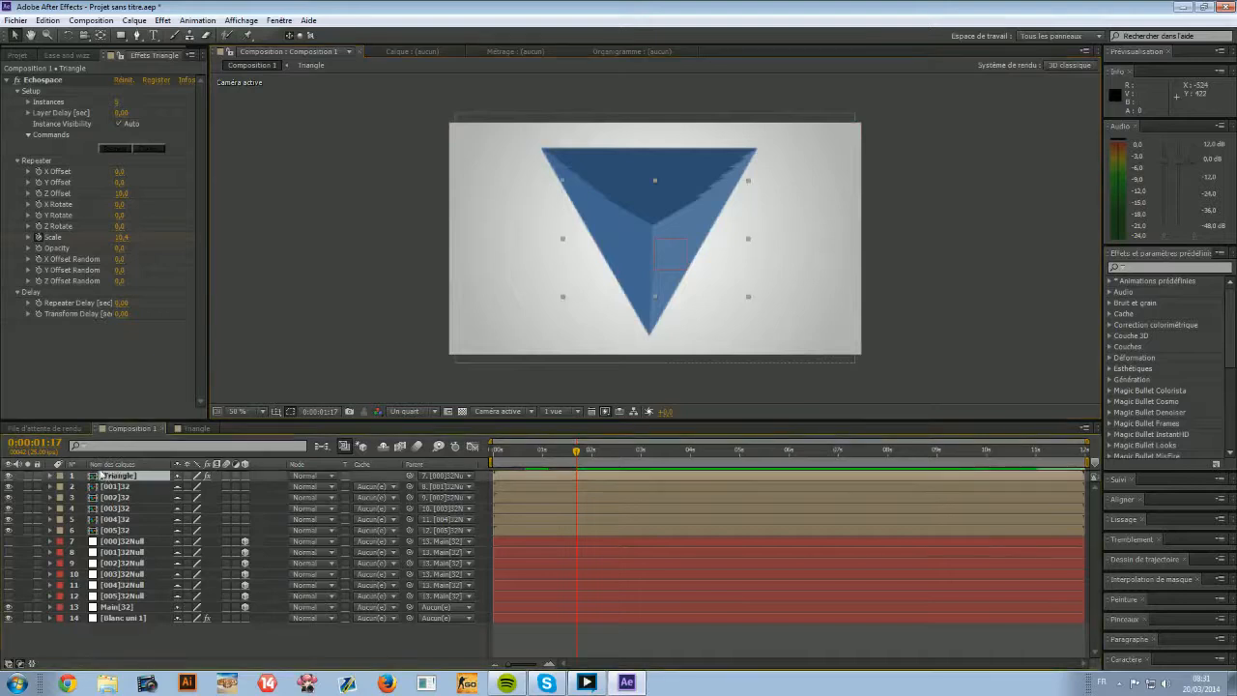
key(c)
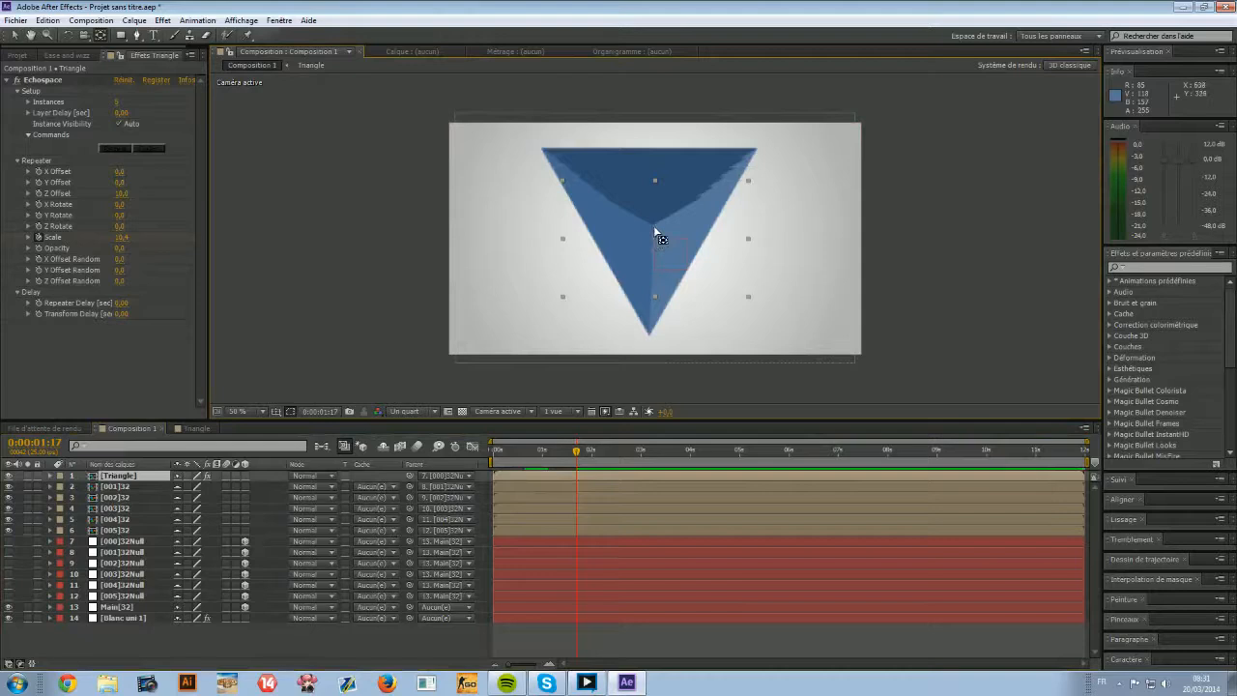
drag(663, 242, 656, 229)
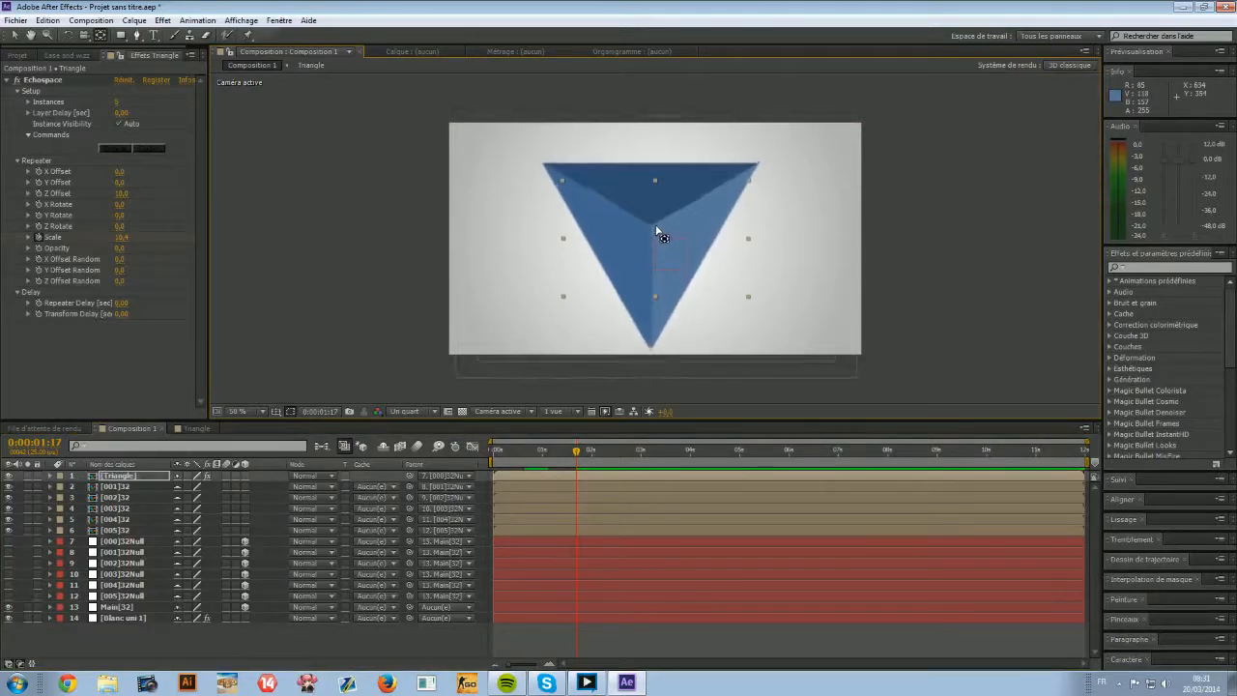
click(331, 196)
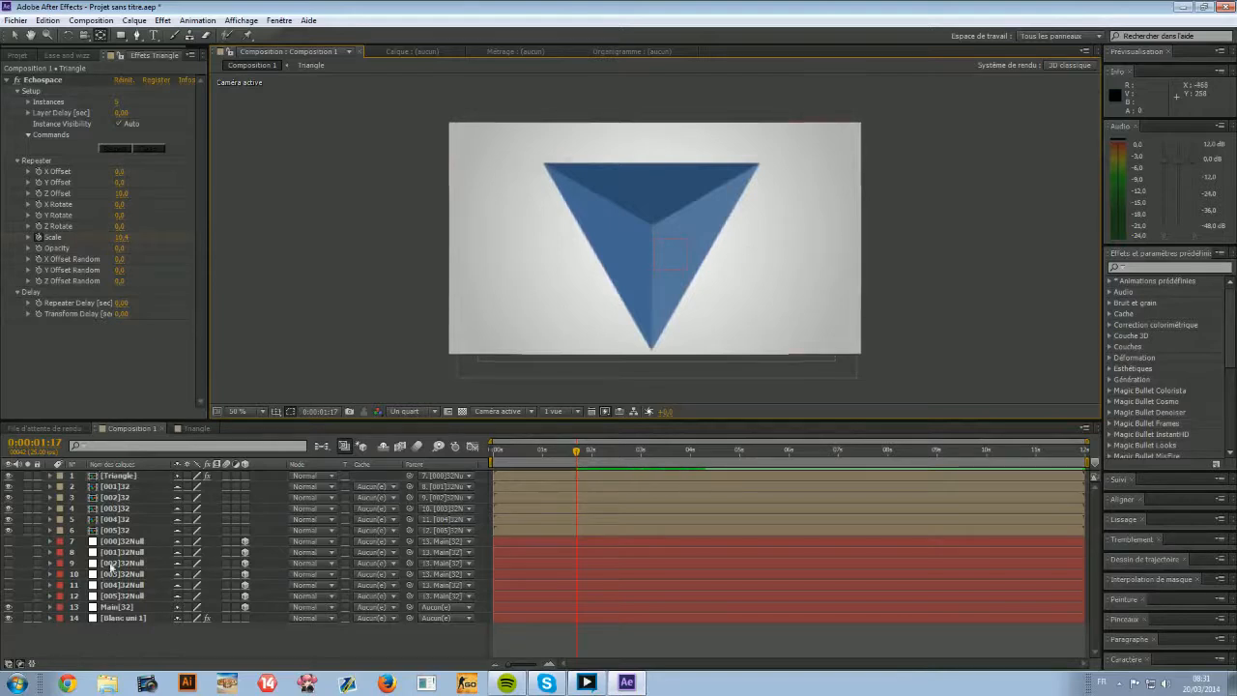
Apply the Balance des couleurs (TLS) colour correction effect to all five generated layers, [001]32 to [005]32.
click(106, 487)
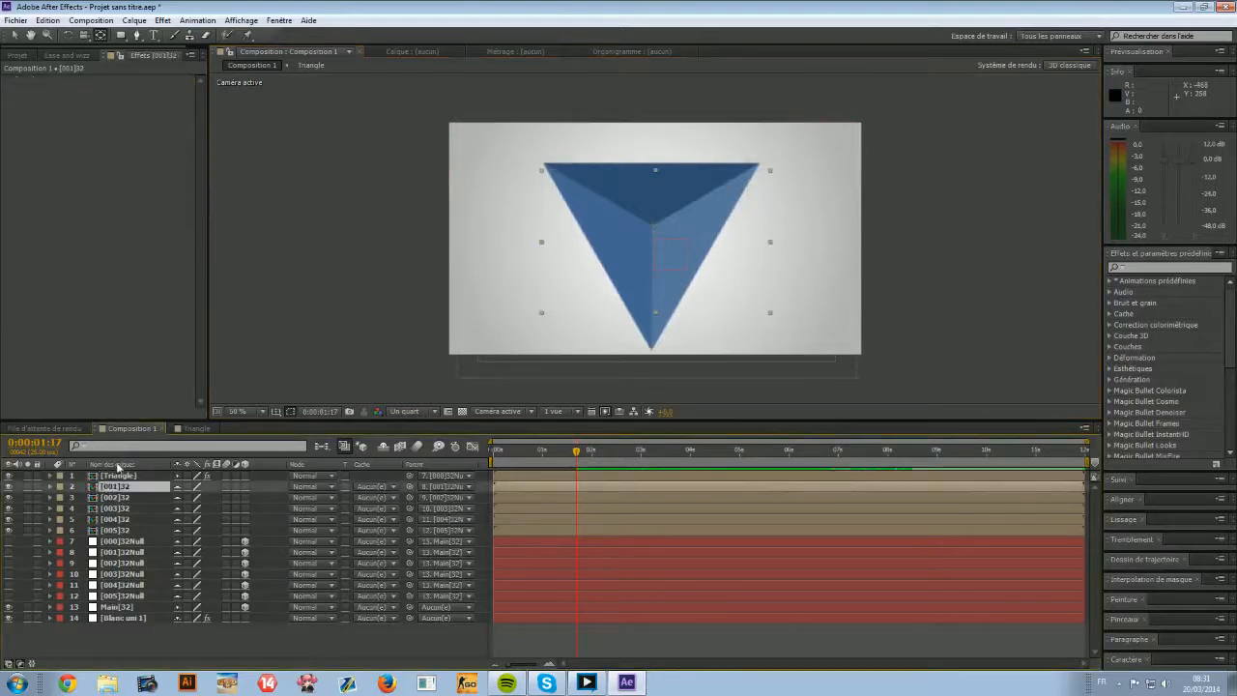
click(116, 475)
click(120, 486)
shift+click(119, 531)
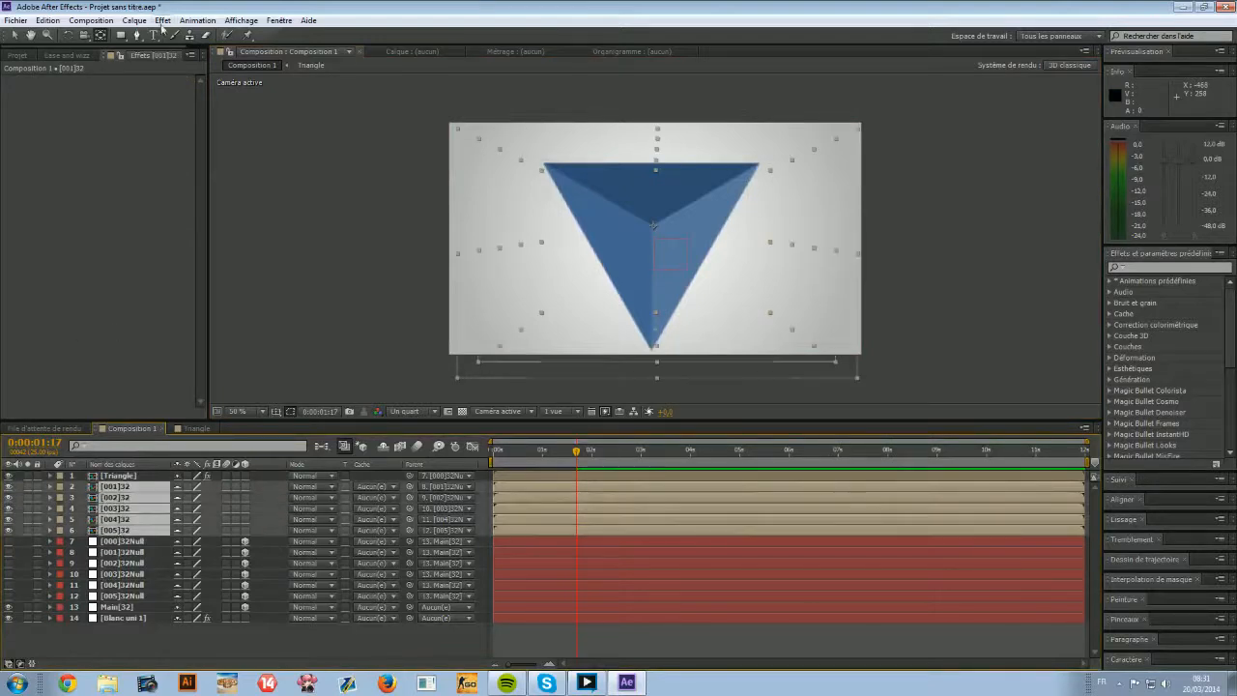
click(162, 20)
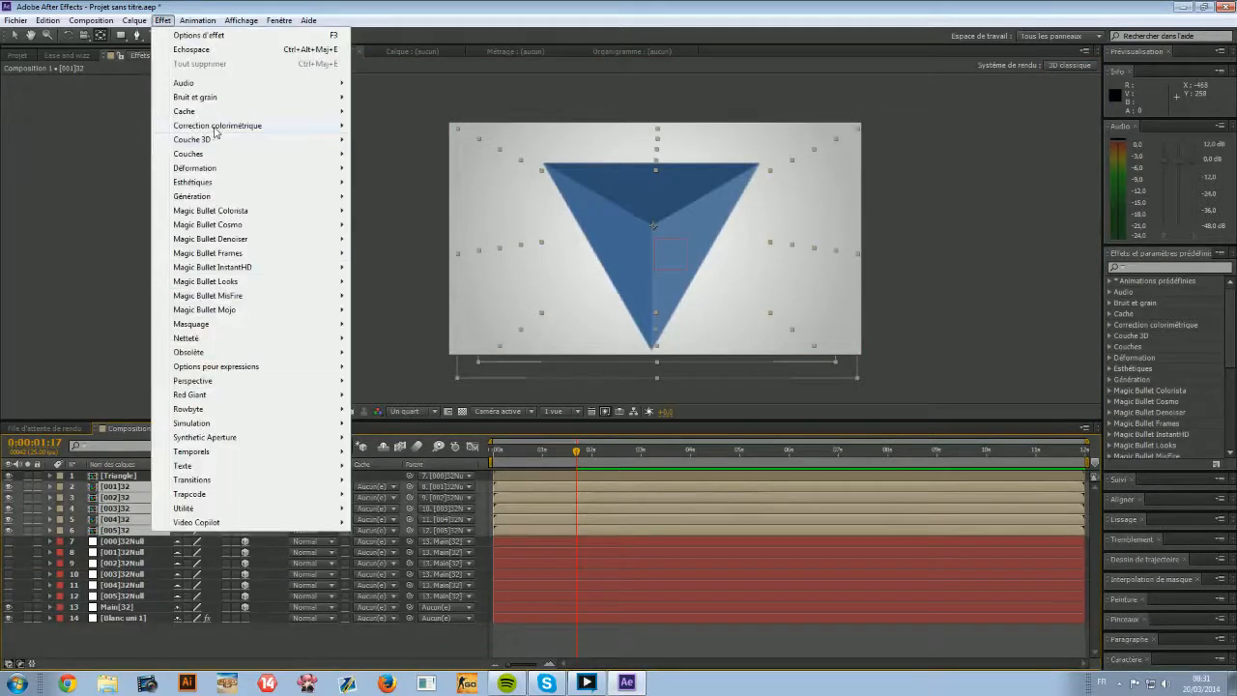
mouse_move(216, 126)
click(440, 140)
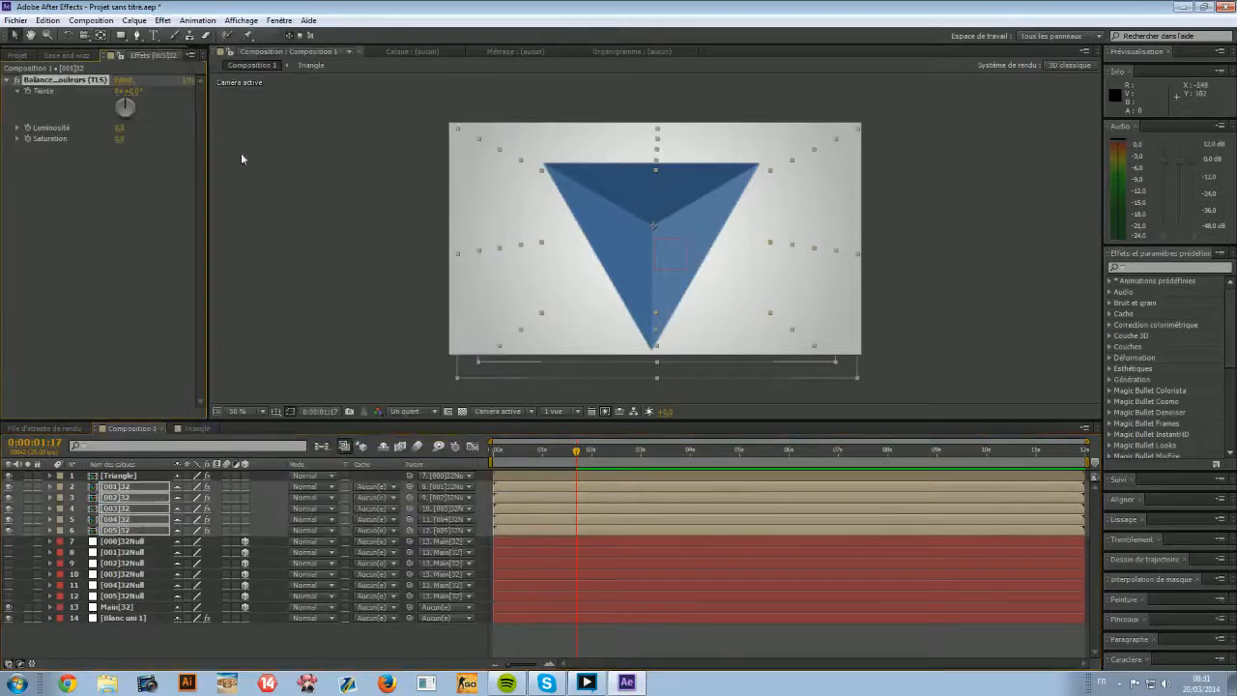
Try shifting the Teinte of the generated layers, and return it to 0°.
mouse_move(131, 92)
mouse_down()
mouse_move(145, 90)
mouse_move(119, 102)
mouse_up()
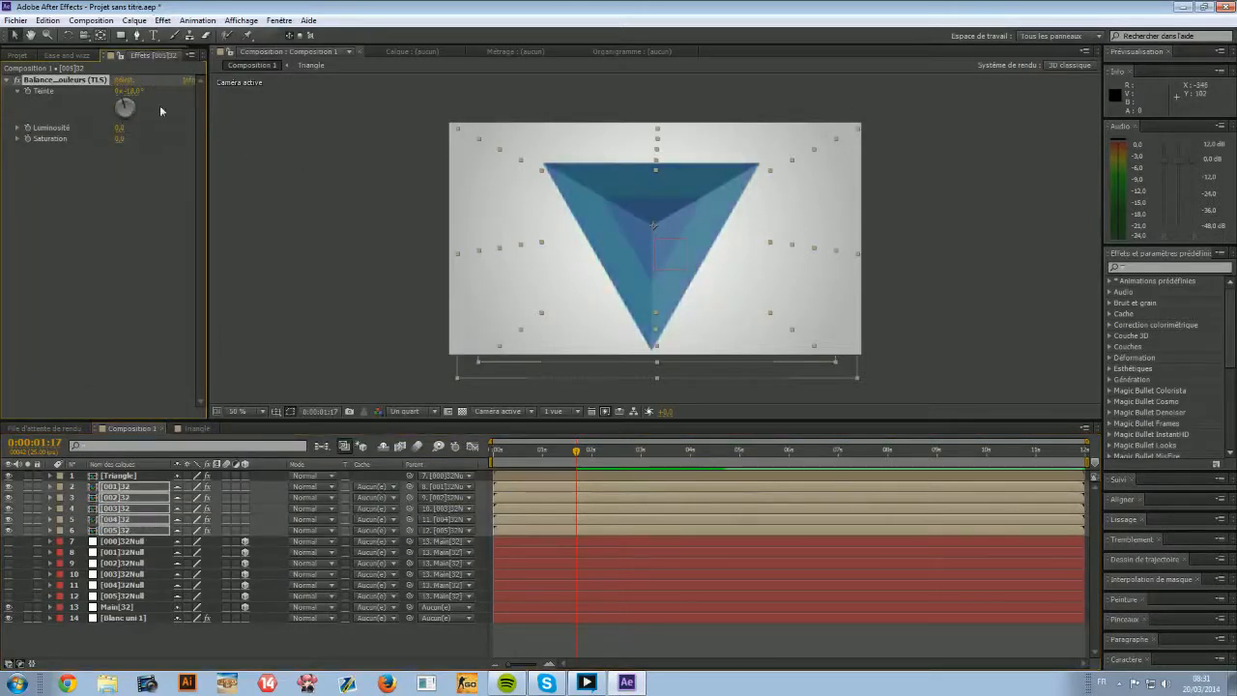
click(136, 90)
text(0)
key(Return)
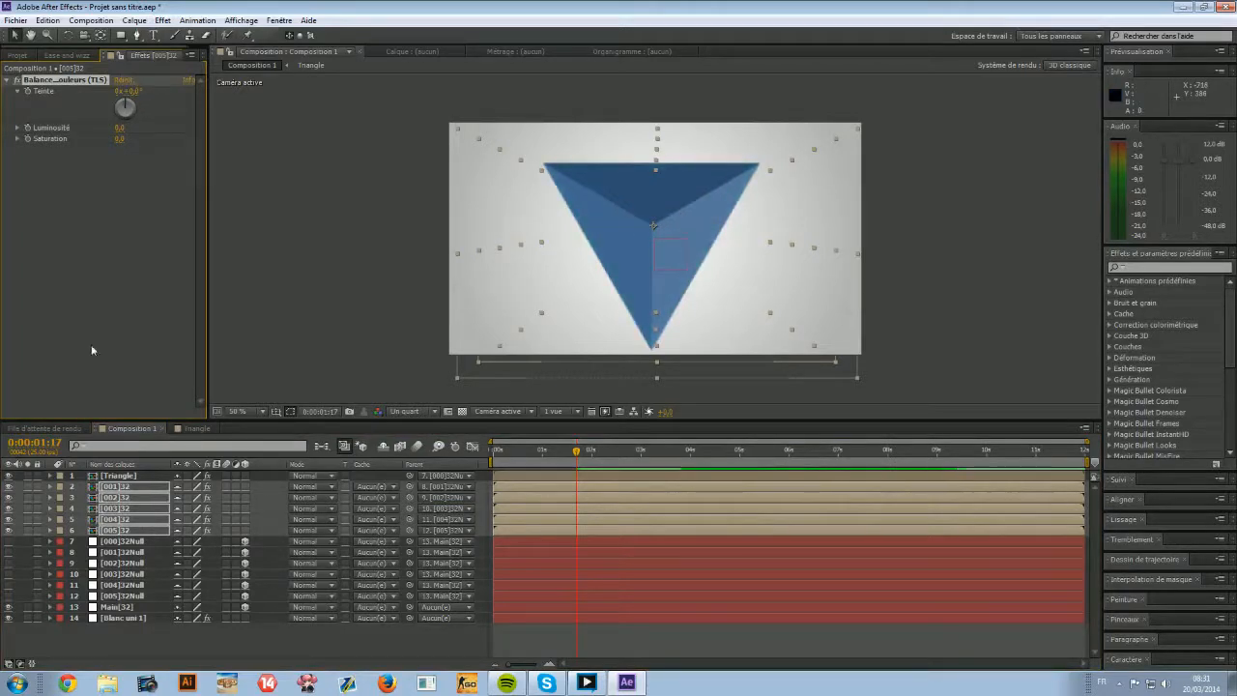
click(100, 192)
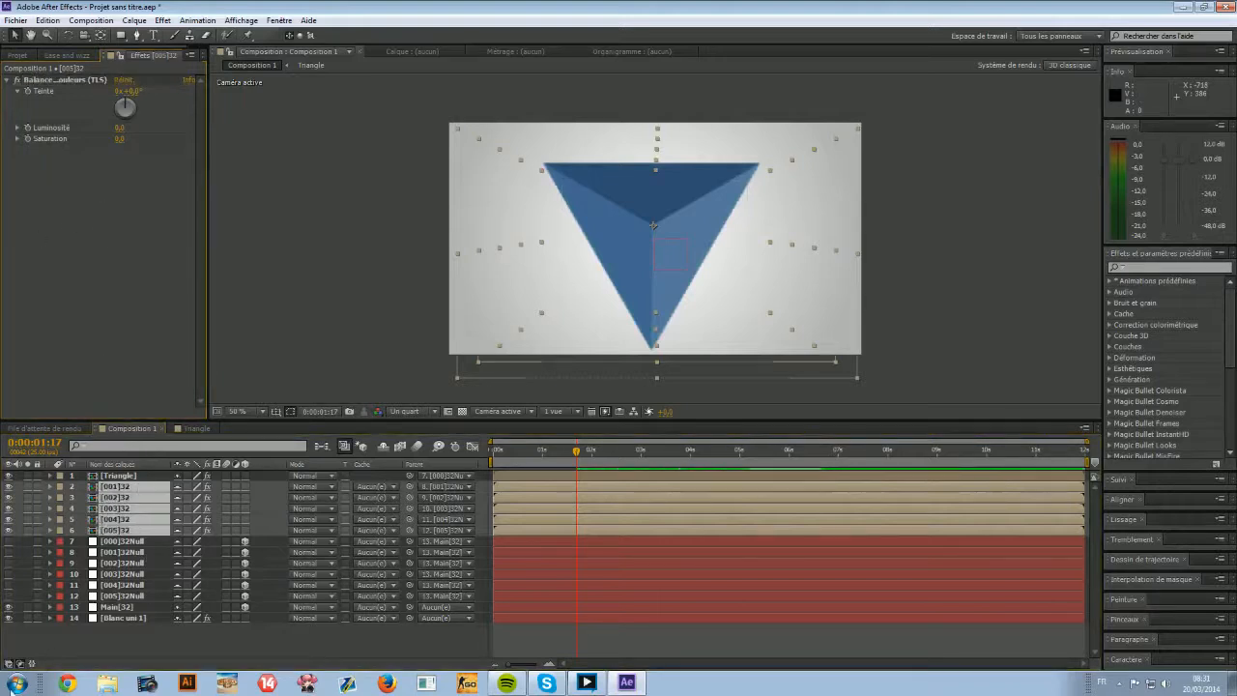
Find and open the Windows calculator to work out the hue increments.
click(17, 681)
text(calcule)
click(21, 150)
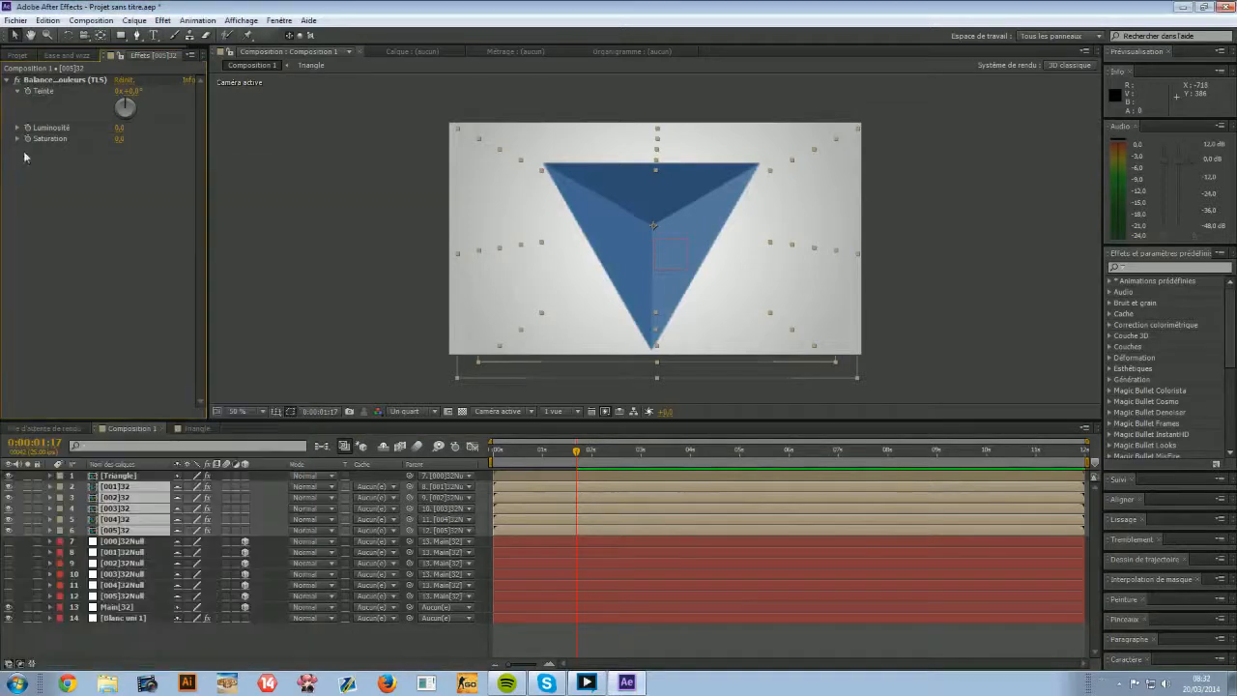
Turn the Teinte of layer [005]32 through one full revolution.
click(166, 552)
click(123, 508)
click(124, 488)
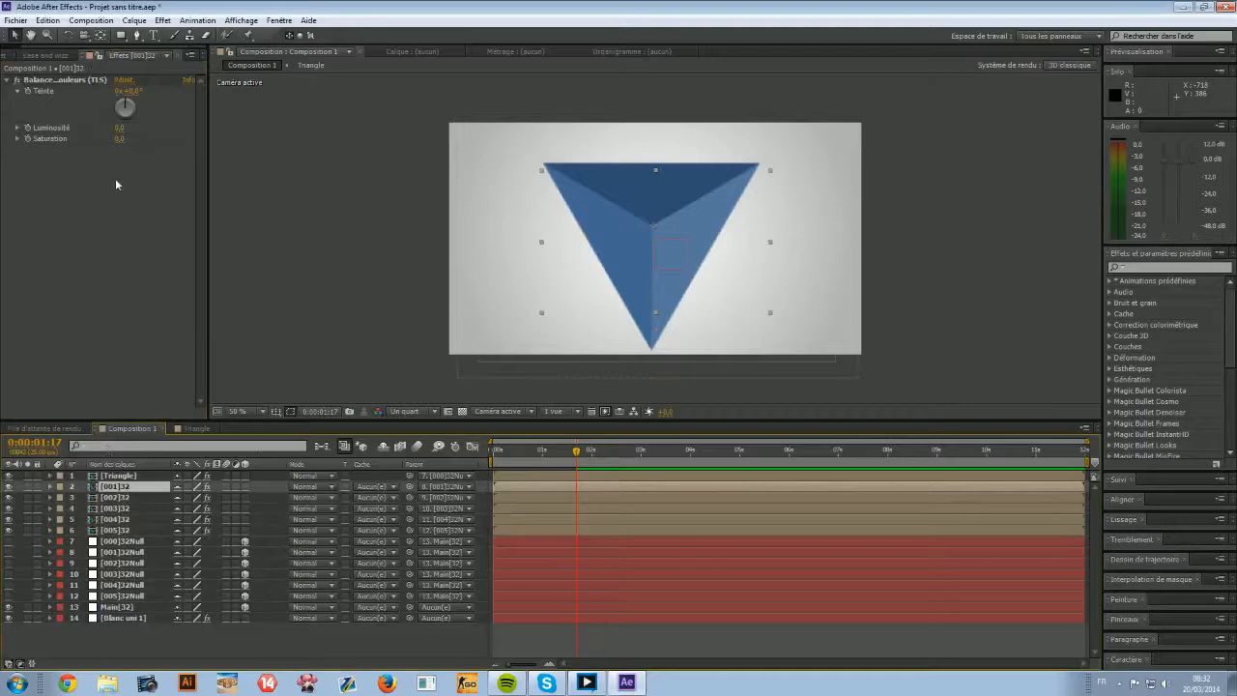
click(126, 531)
mouse_move(126, 115)
mouse_down()
mouse_move(107, 104)
mouse_move(119, 91)
mouse_move(125, 108)
mouse_up()
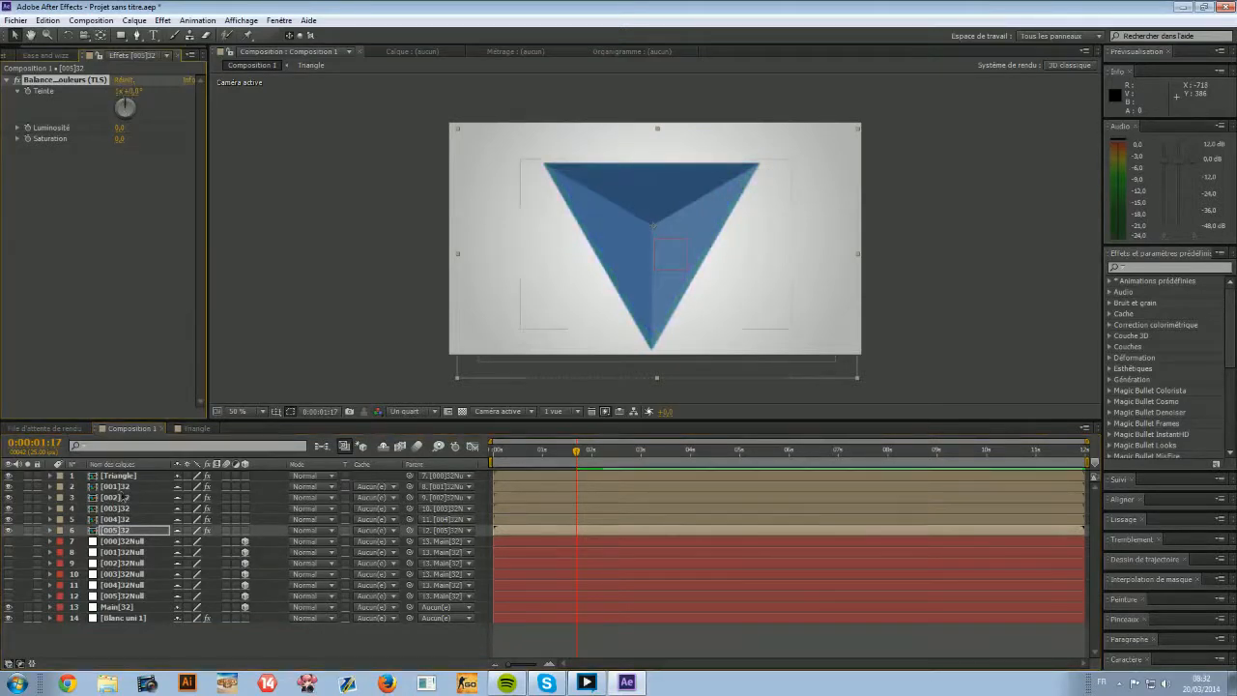
Set the Teinte of layer [001]32 to 60° and of layer [002]32 to 120°.
click(114, 486)
click(128, 90)
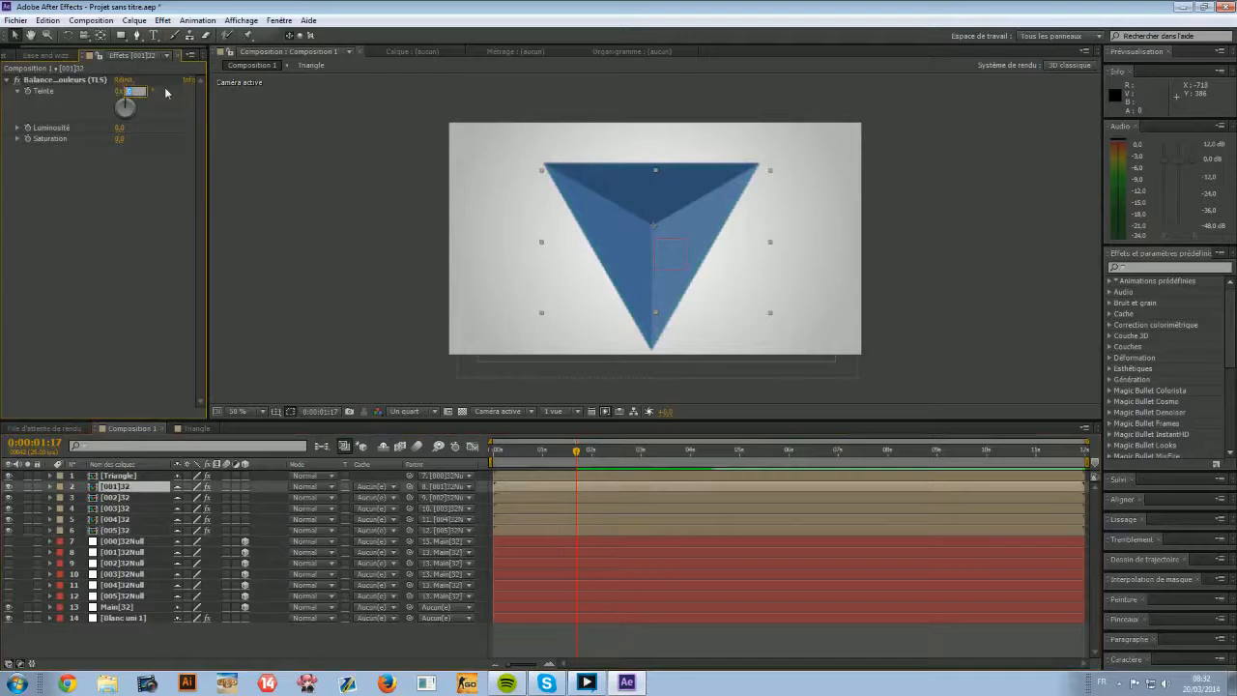
text(60)
key(Return)
key(ctrl+Down)
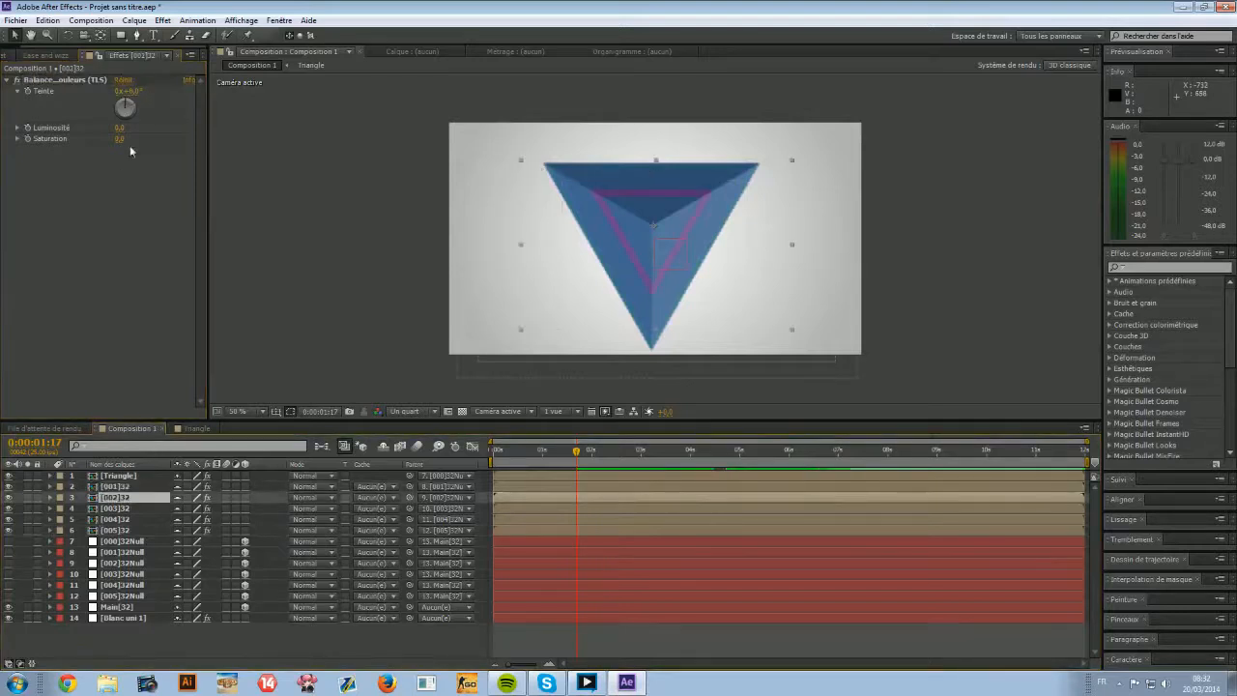
click(128, 90)
text(60)
key(Return)
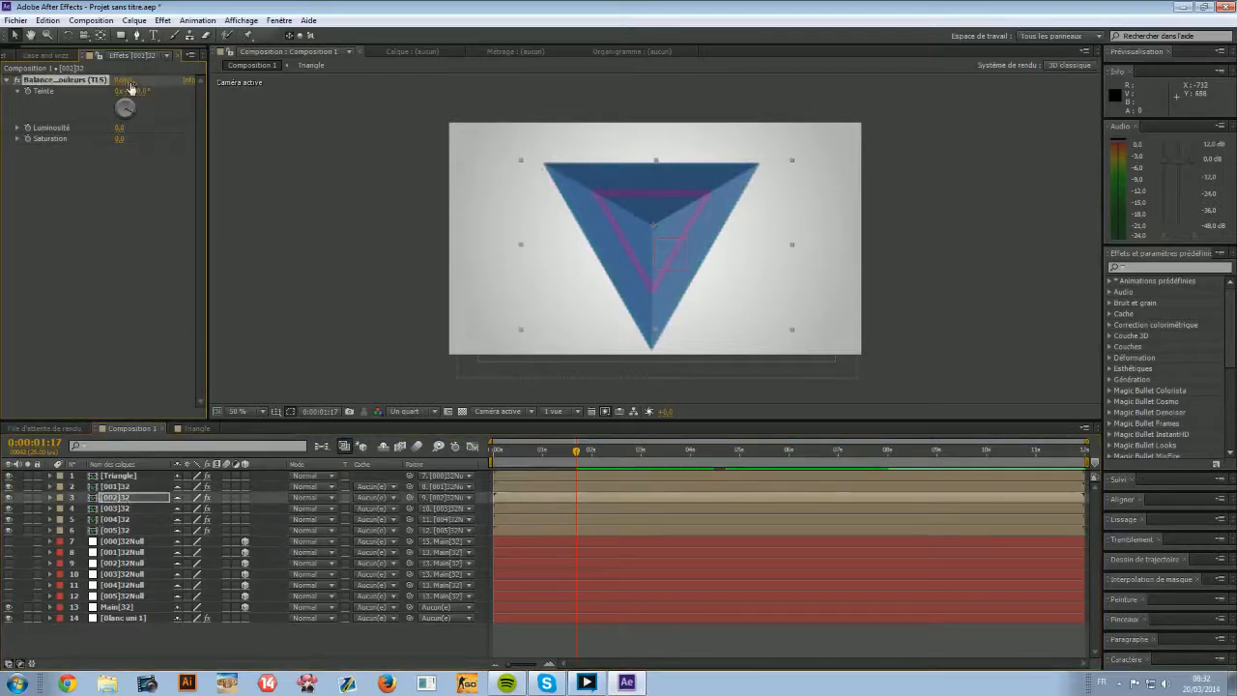
Set the Teinte of layer [003]32 to 180° and of layer [004]32 to 240°.
key(ctrl+Down)
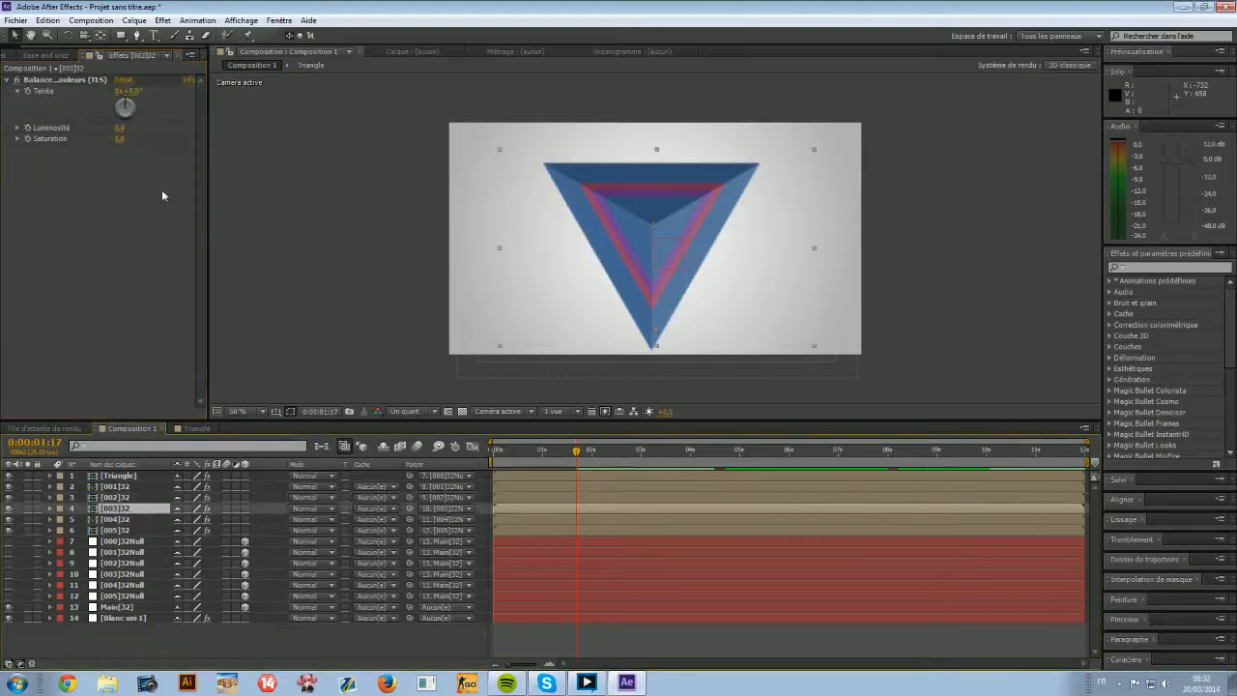
click(128, 91)
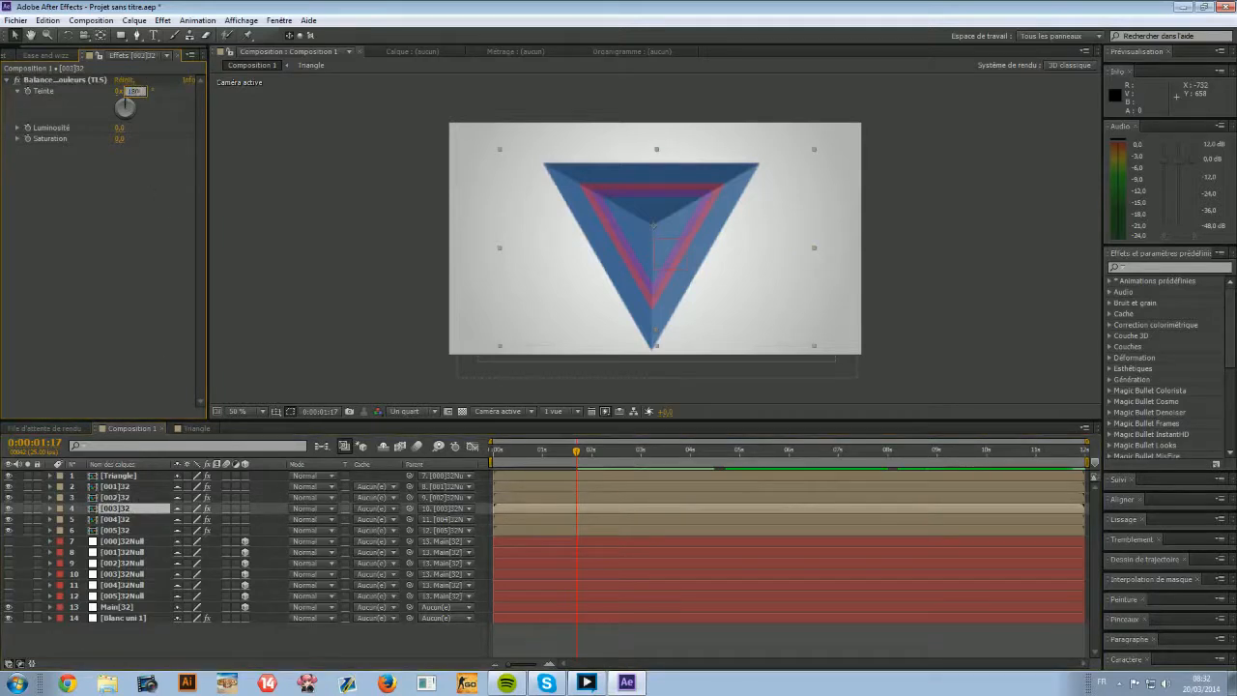
text(180)
key(Return)
key(ctrl+Down)
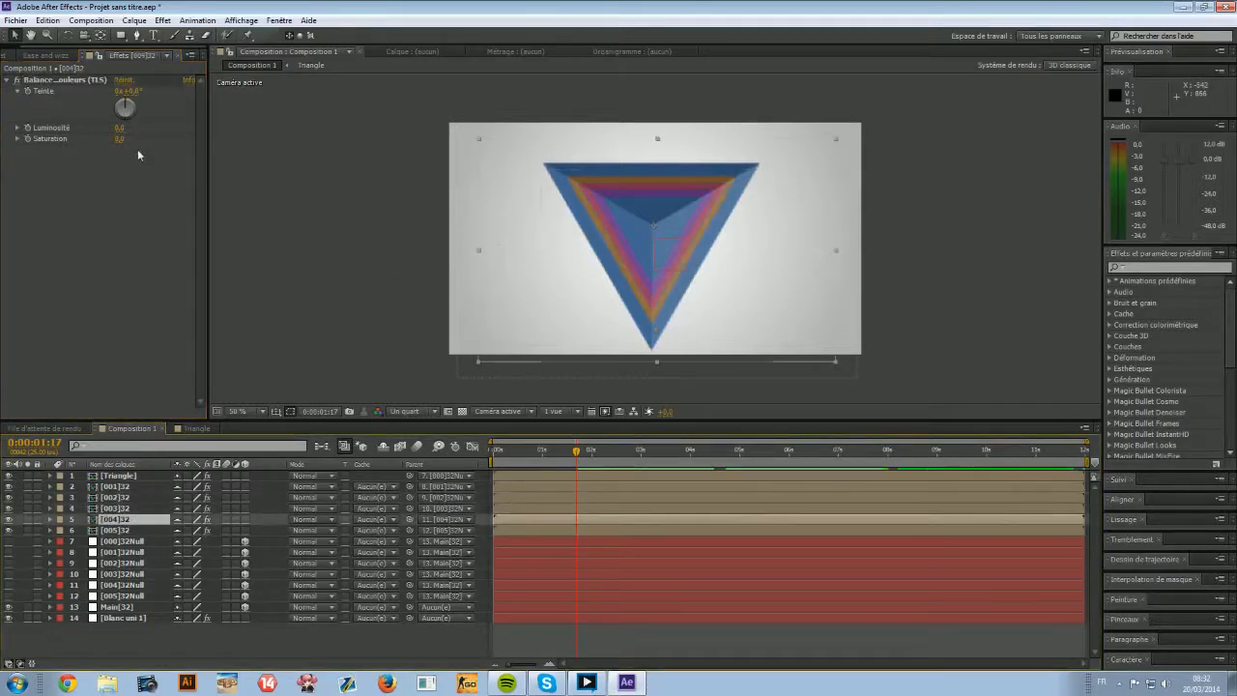
click(132, 90)
text(240)
key(Return)
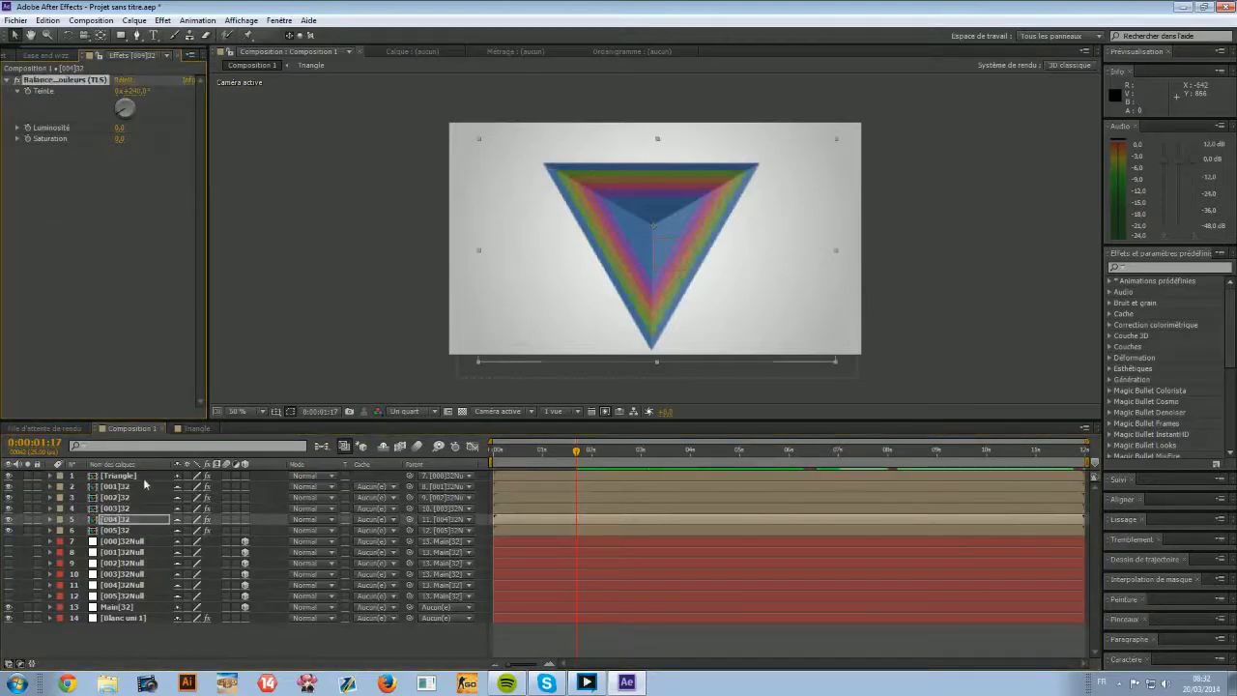
Set the Teinte degrees of layer [005]32 to 300° and deselect the layer.
key(ctrl+Down)
click(137, 90)
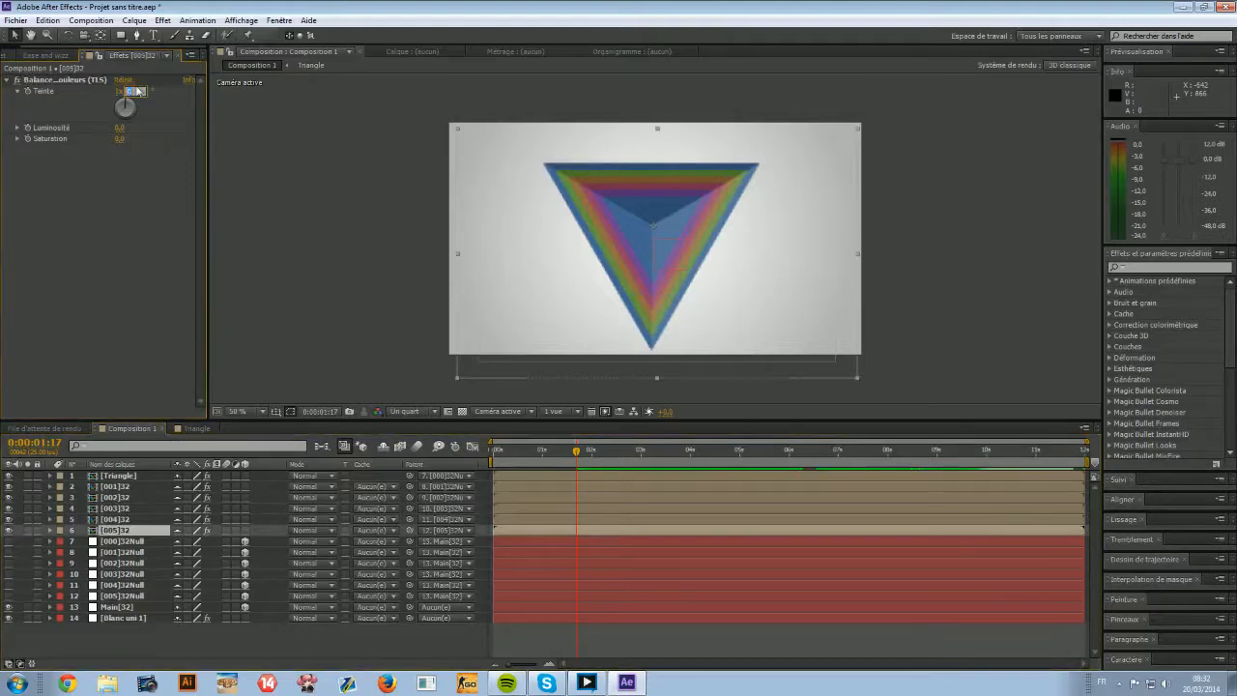
text(300)
key(Return)
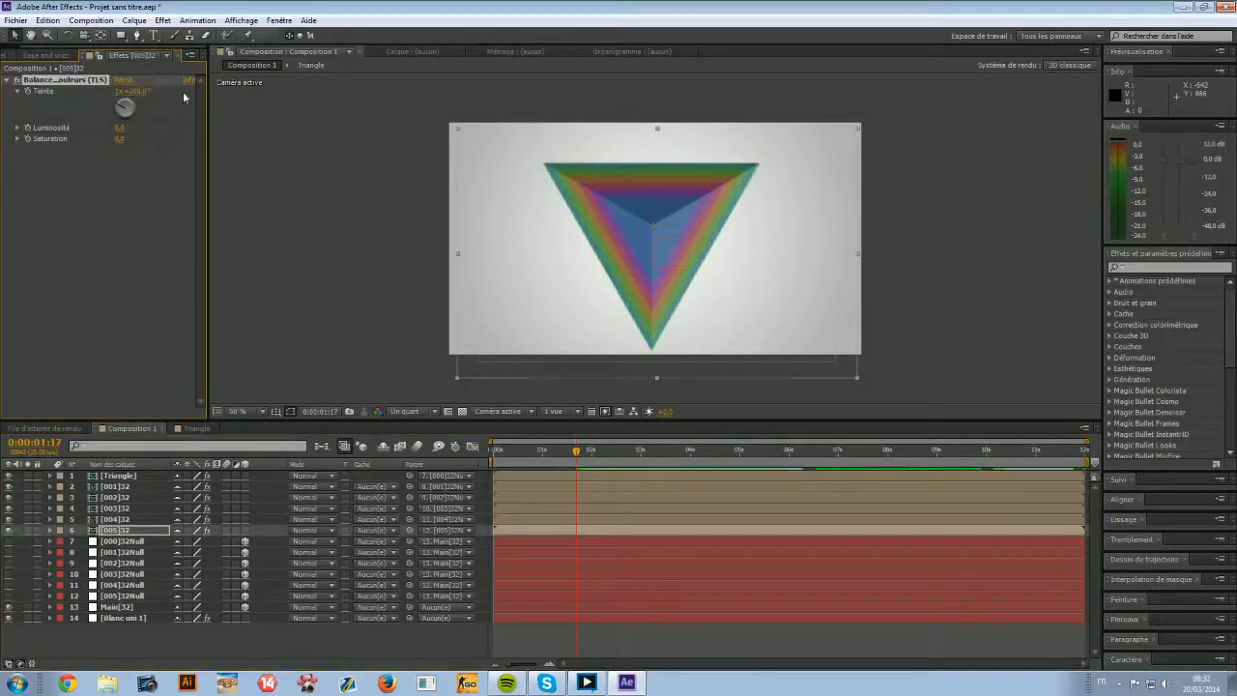
click(384, 224)
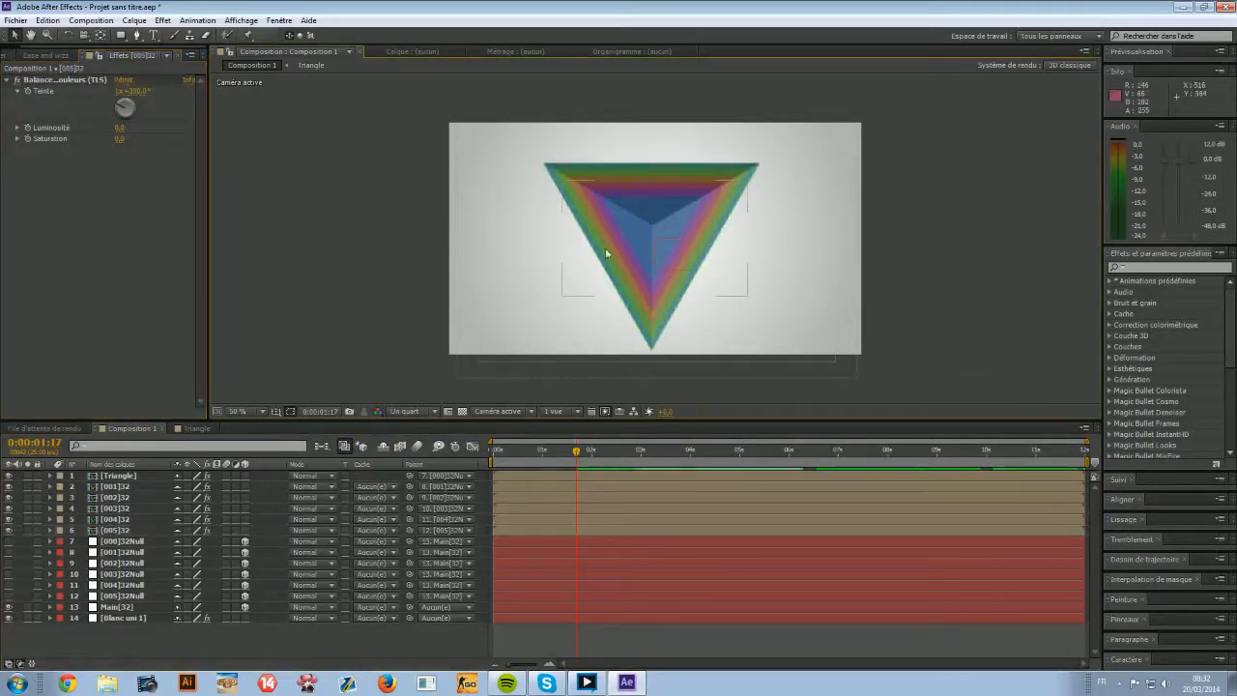
Move the Triangle layer slightly upward in the composition so its repeated copies follow, and deselect it.
click(114, 530)
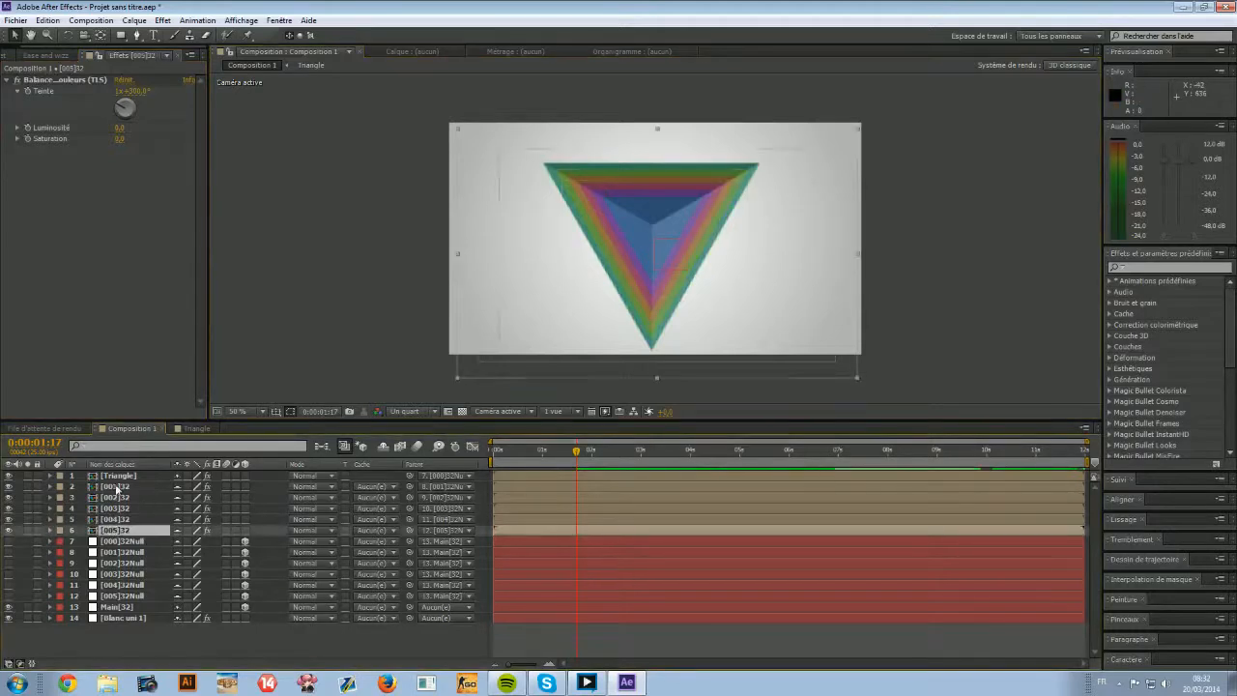
click(116, 476)
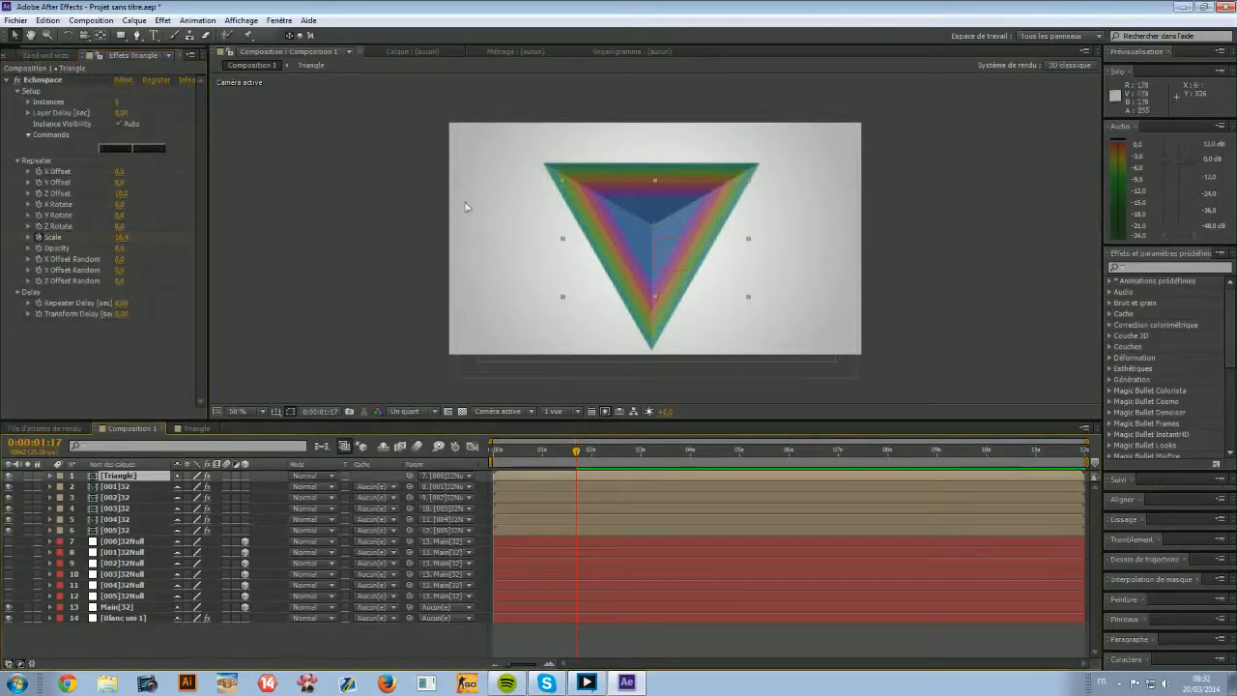
drag(645, 222, 644, 205)
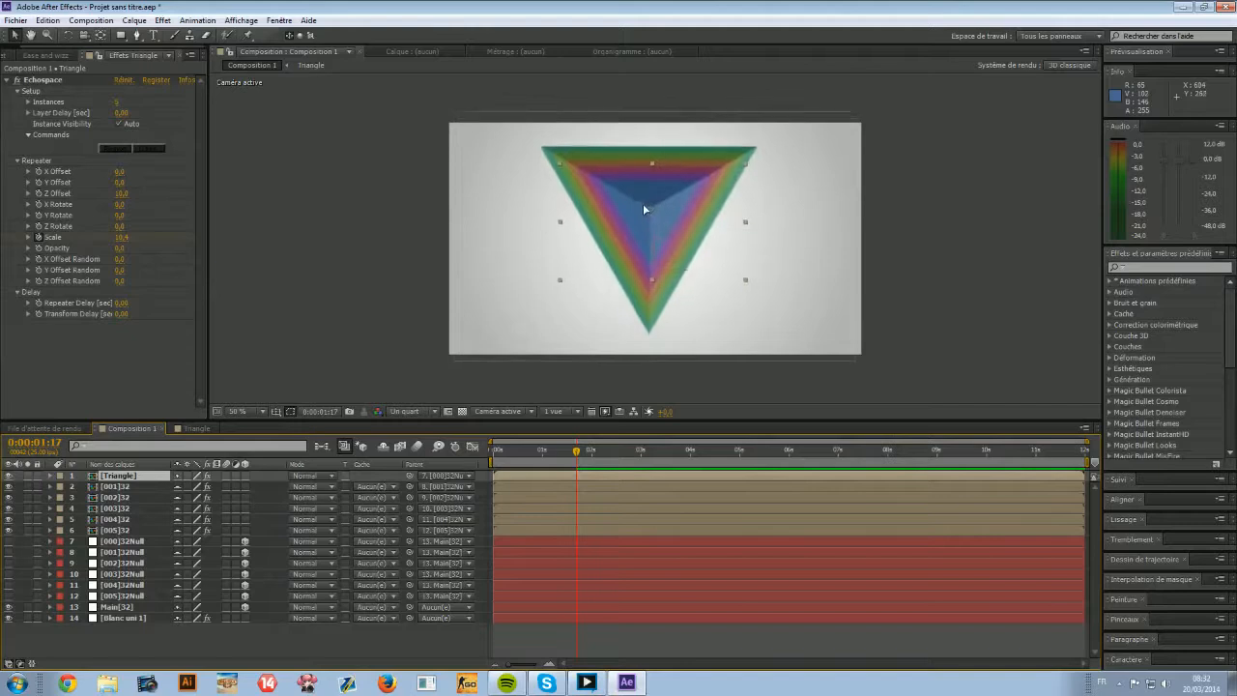
click(874, 217)
Set the current time to 0:00:01:21 and expand the Triangle layer's properties, collapsing the expression under Echelle.
mouse_move(577, 449)
mouse_down()
mouse_move(534, 450)
mouse_move(584, 450)
mouse_up()
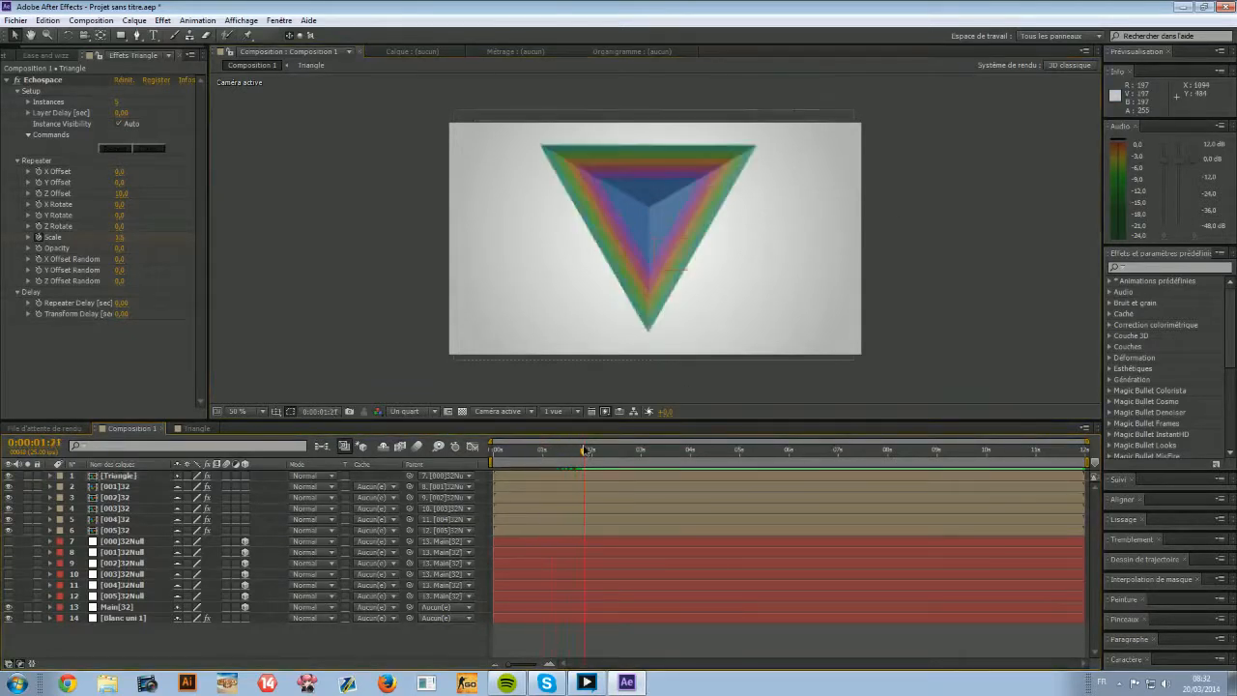
click(51, 477)
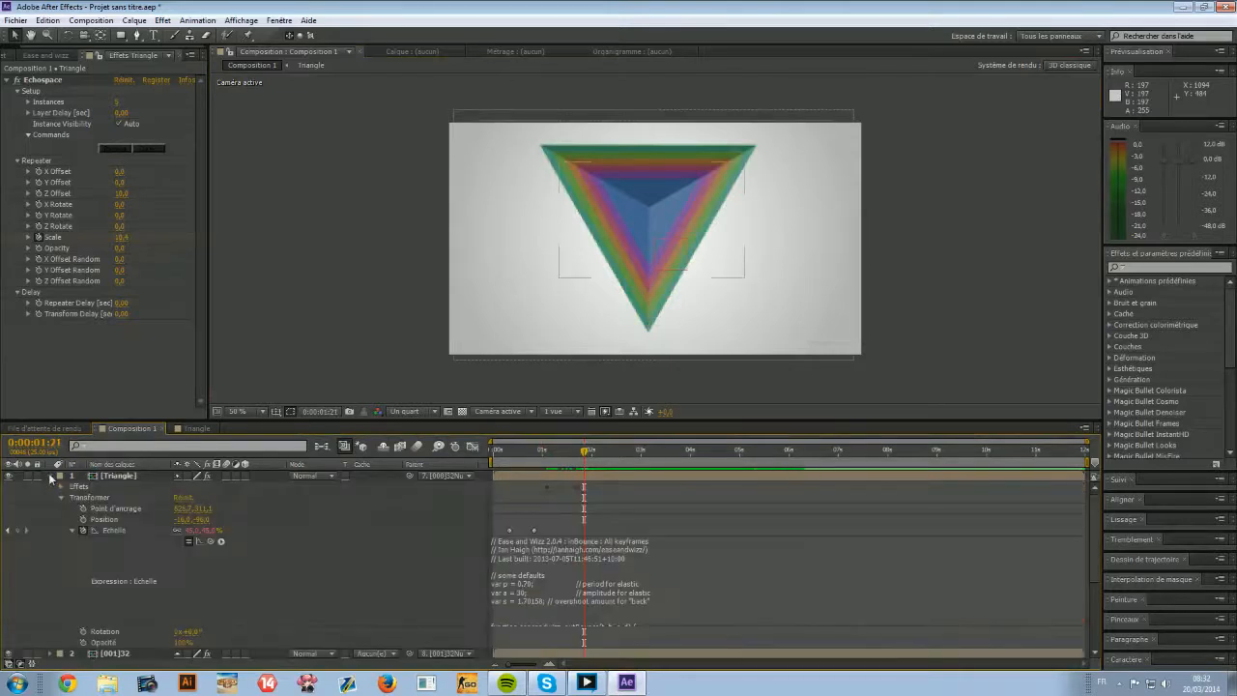
click(72, 530)
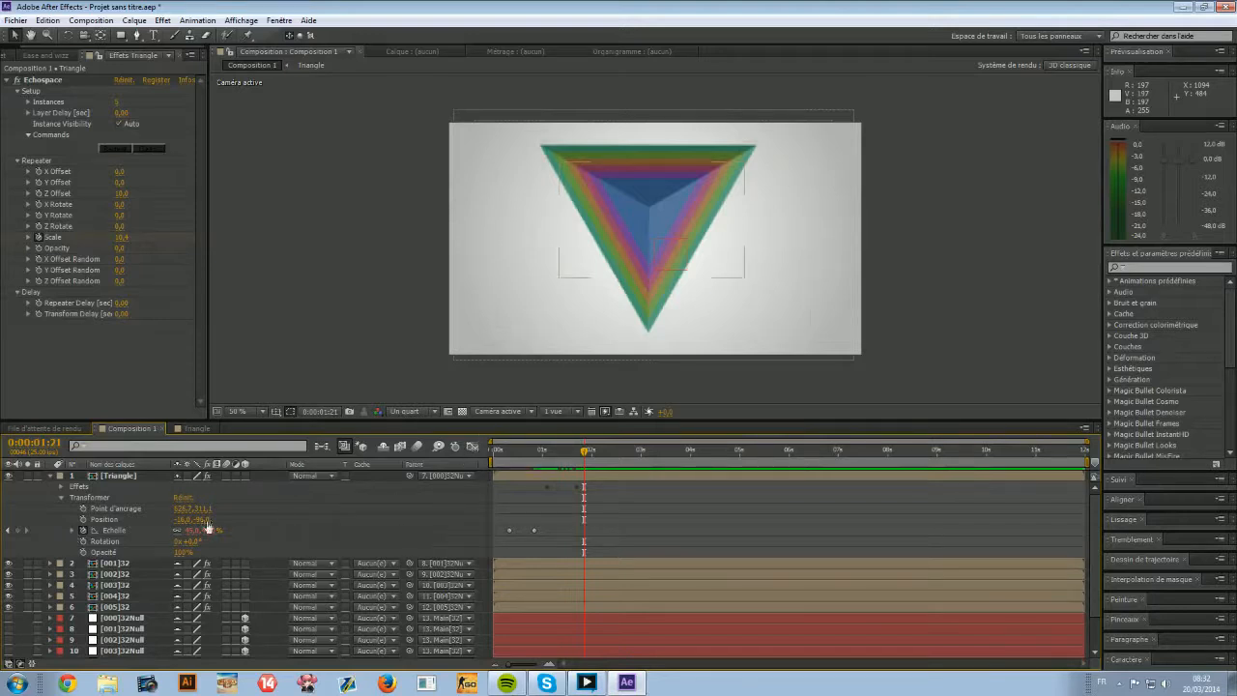
Set the Ease and wizz easing to Expo.
click(45, 55)
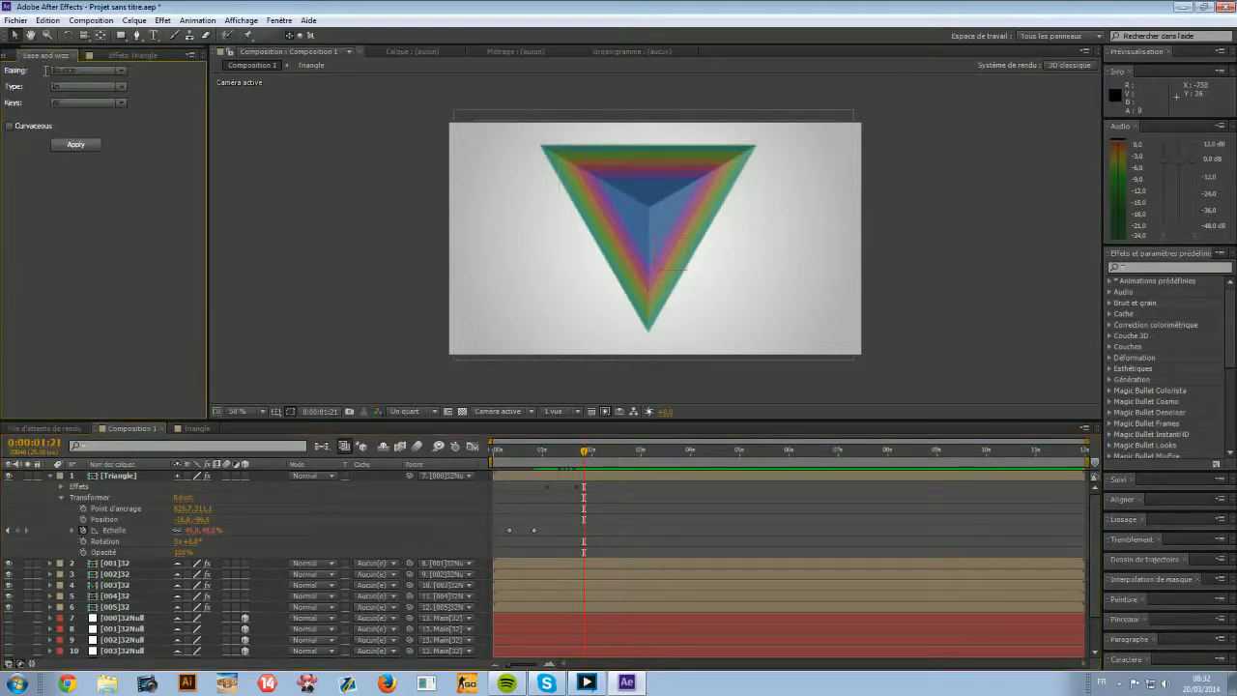
click(68, 87)
click(69, 89)
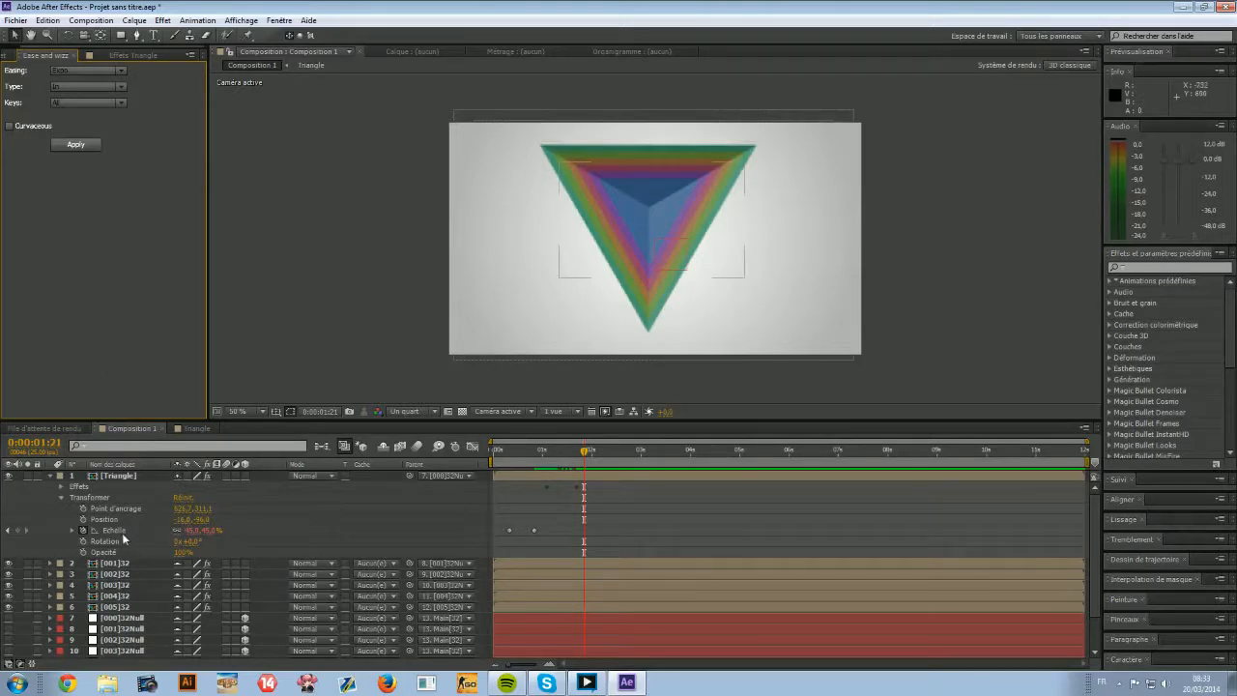
Reveal Echospace's Repeater settings on the Triangle layer and apply the Expo easing to the Repeater Scale keyframes.
click(61, 497)
click(61, 486)
click(72, 497)
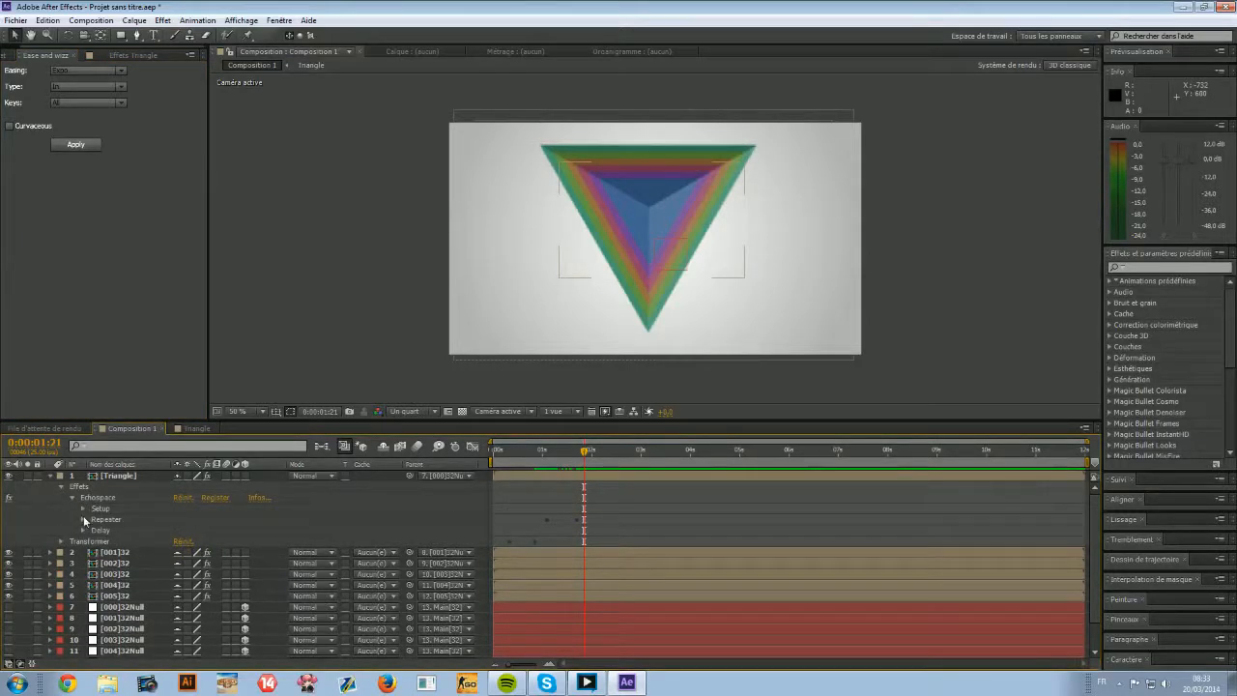
click(83, 517)
scroll(89, 515, down, 1)
click(145, 563)
click(65, 147)
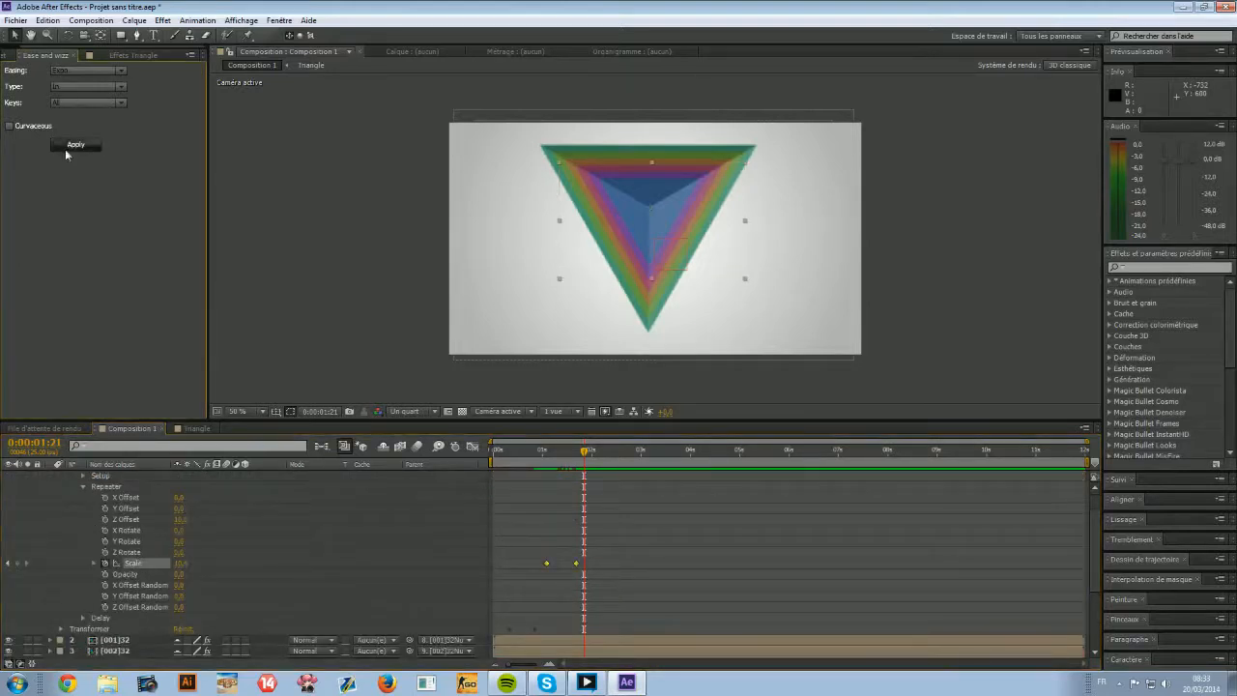
Preview the eased repeater animation from 0:00:00:23.
click(538, 451)
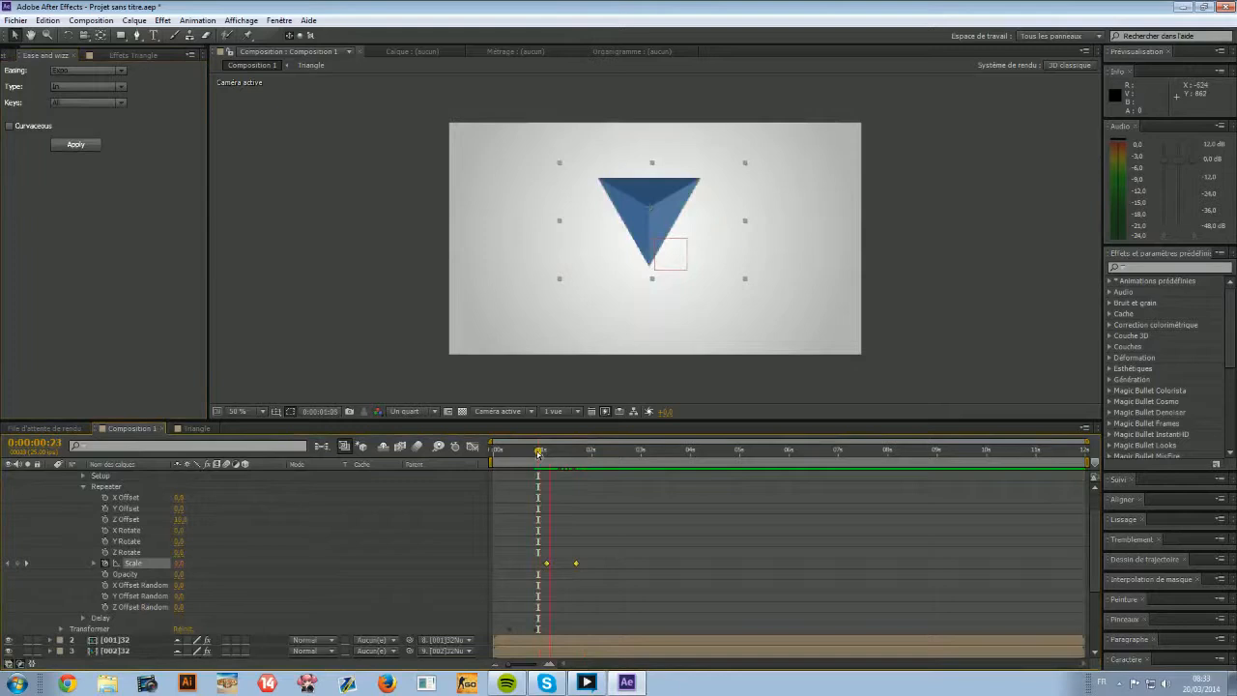
key(space)
click(537, 453)
key(space)
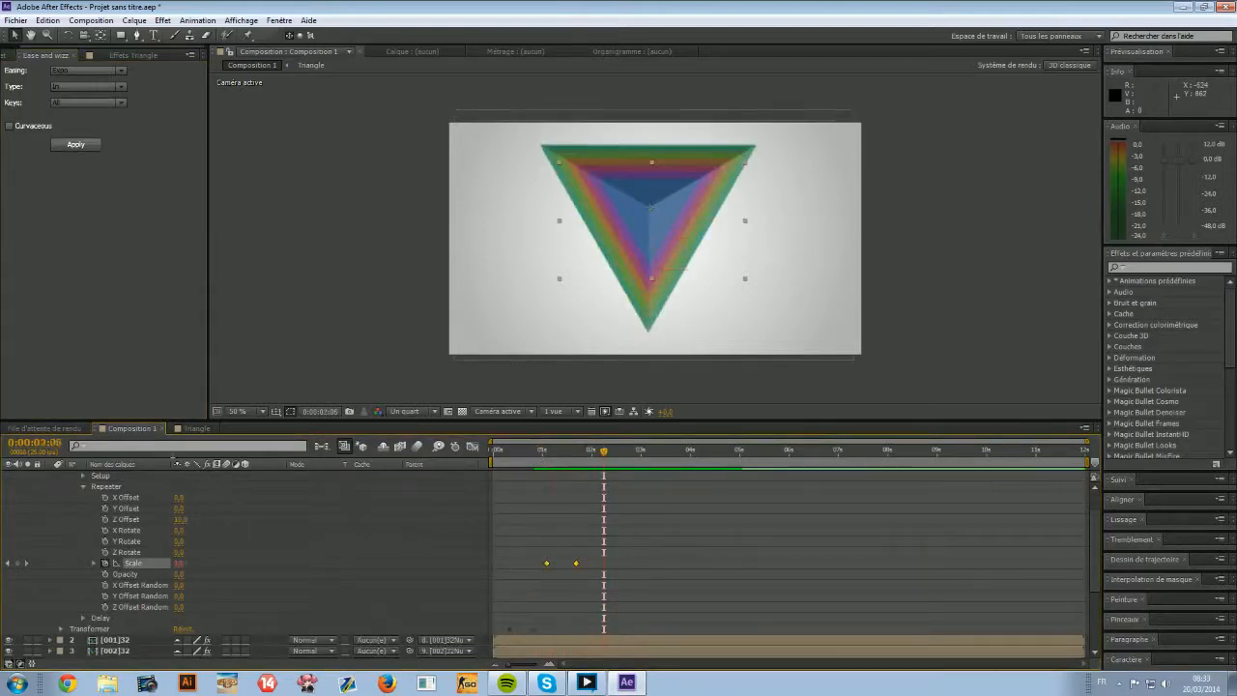
Review the Ease and wizz easing and key choices, keeping Expo and All, and move the current time to 0:00:01:19.
click(83, 485)
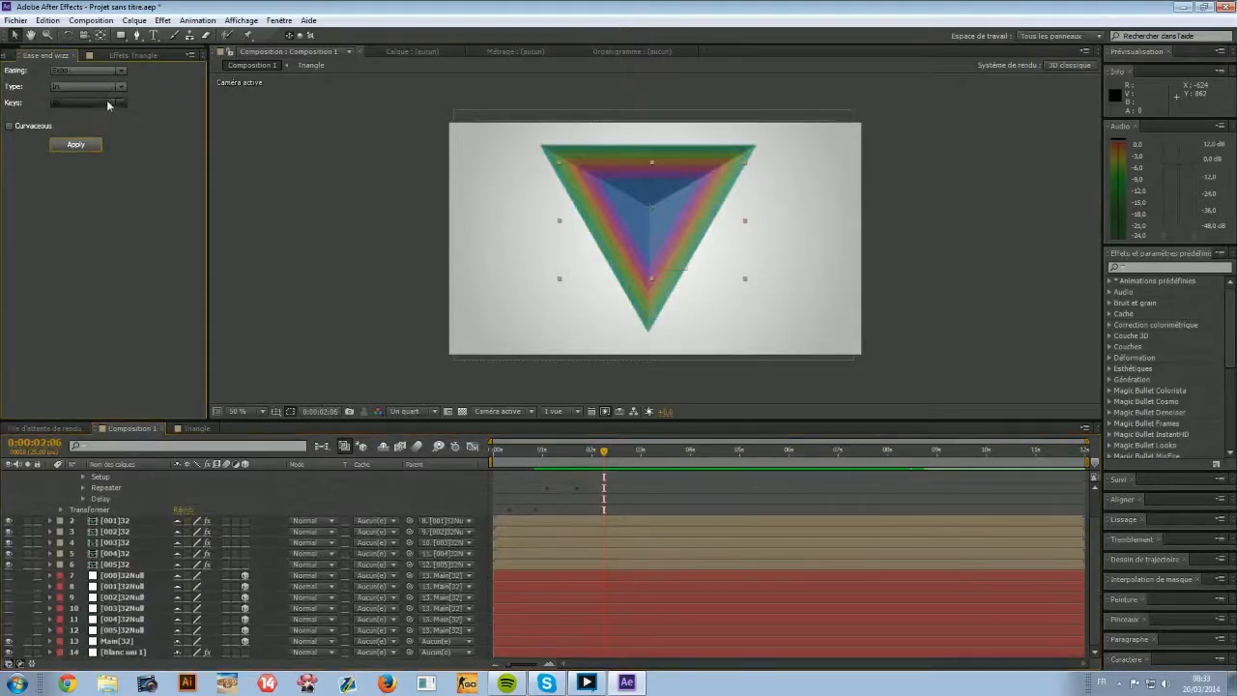
click(89, 74)
click(90, 82)
click(55, 102)
click(58, 112)
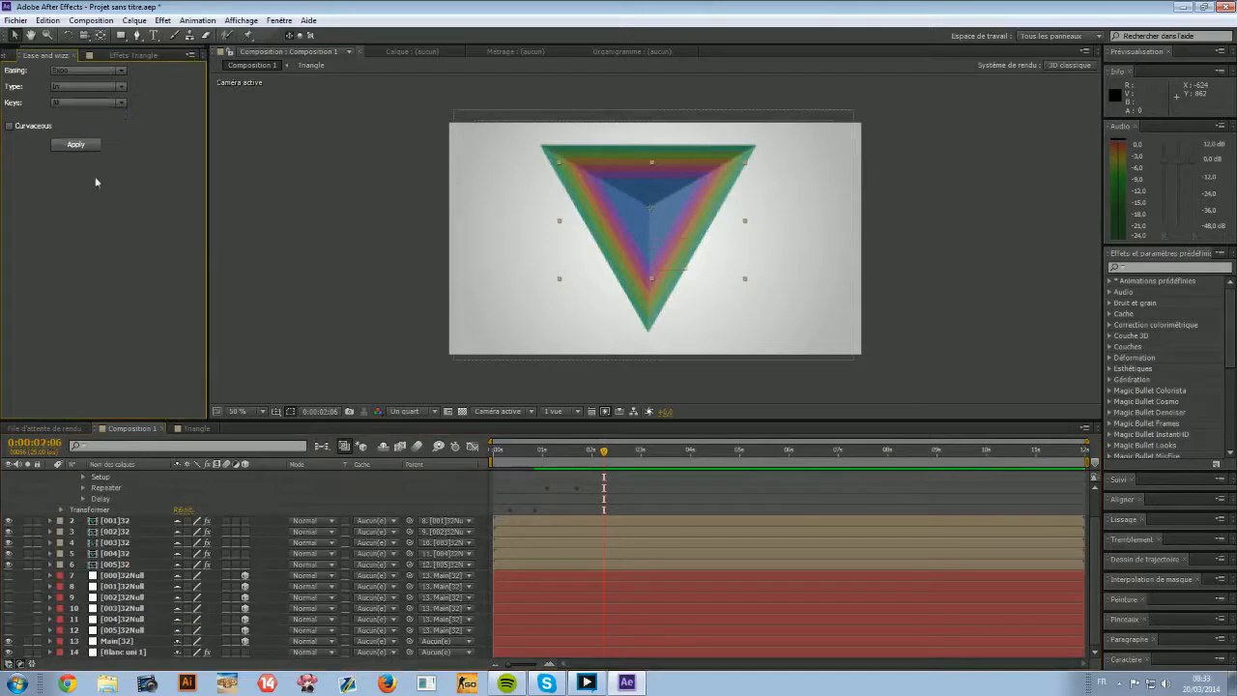
drag(554, 456, 581, 452)
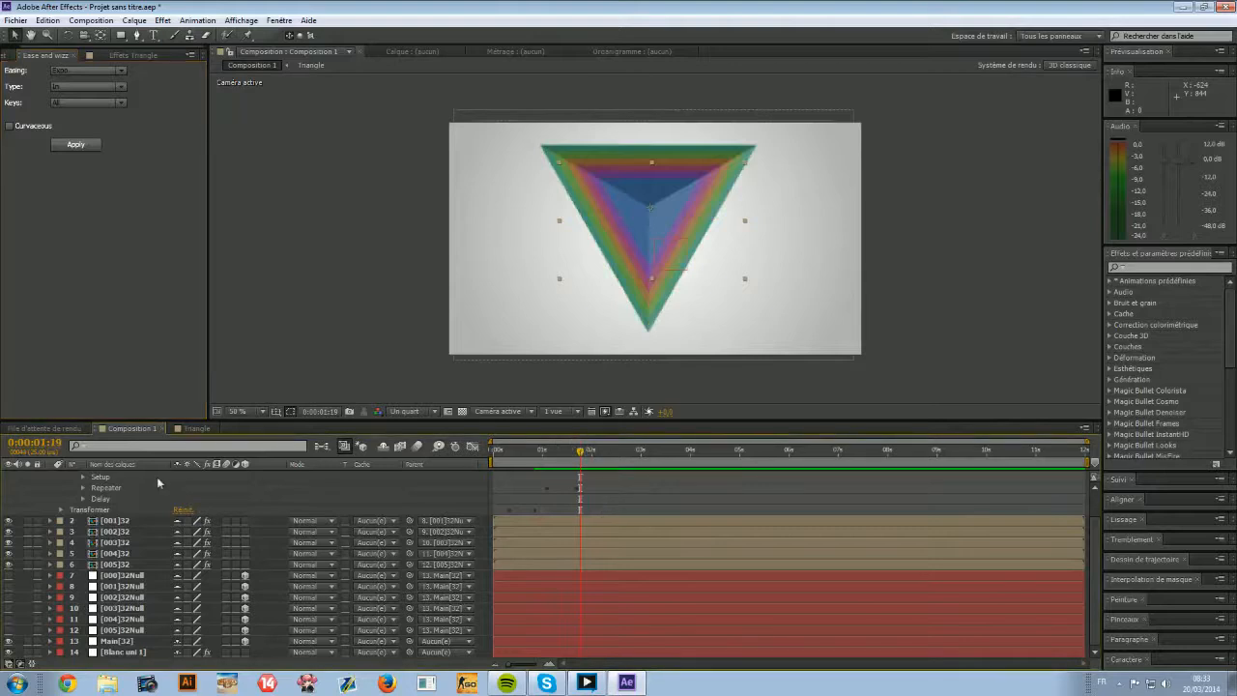
Set Echospace's repeater Z Rotate to 24 on the Triangle layer at 0:00:03:02.
scroll(156, 476, up, 1)
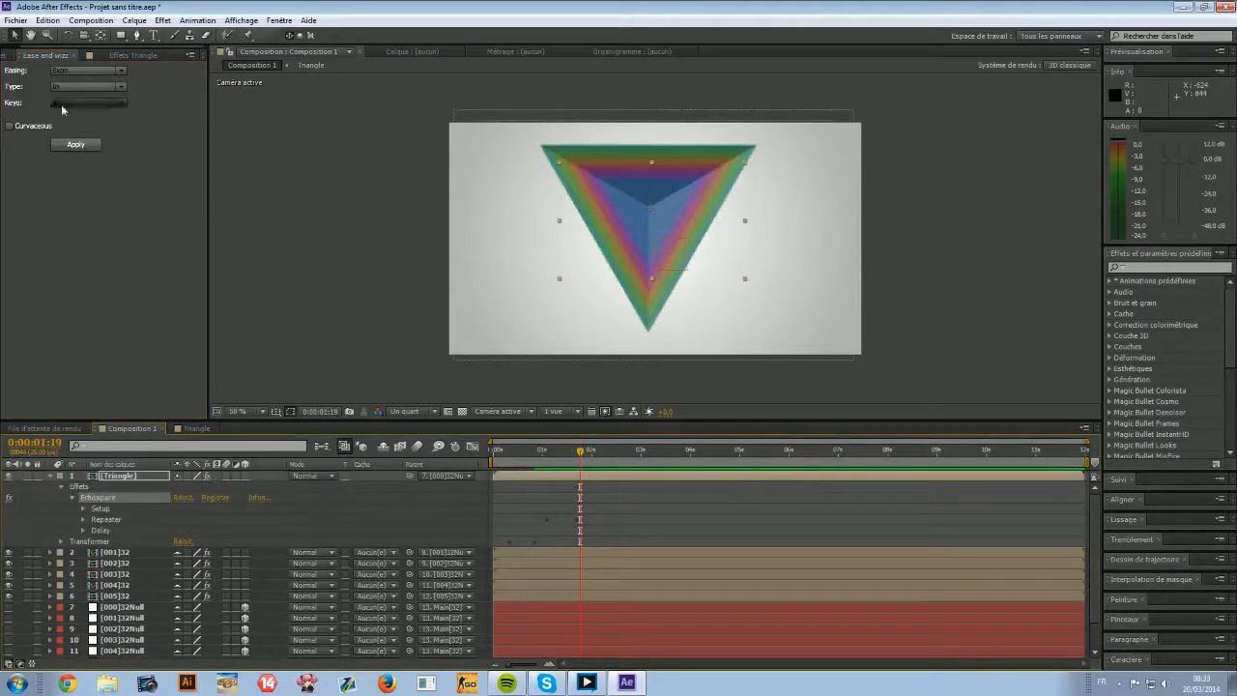
click(113, 56)
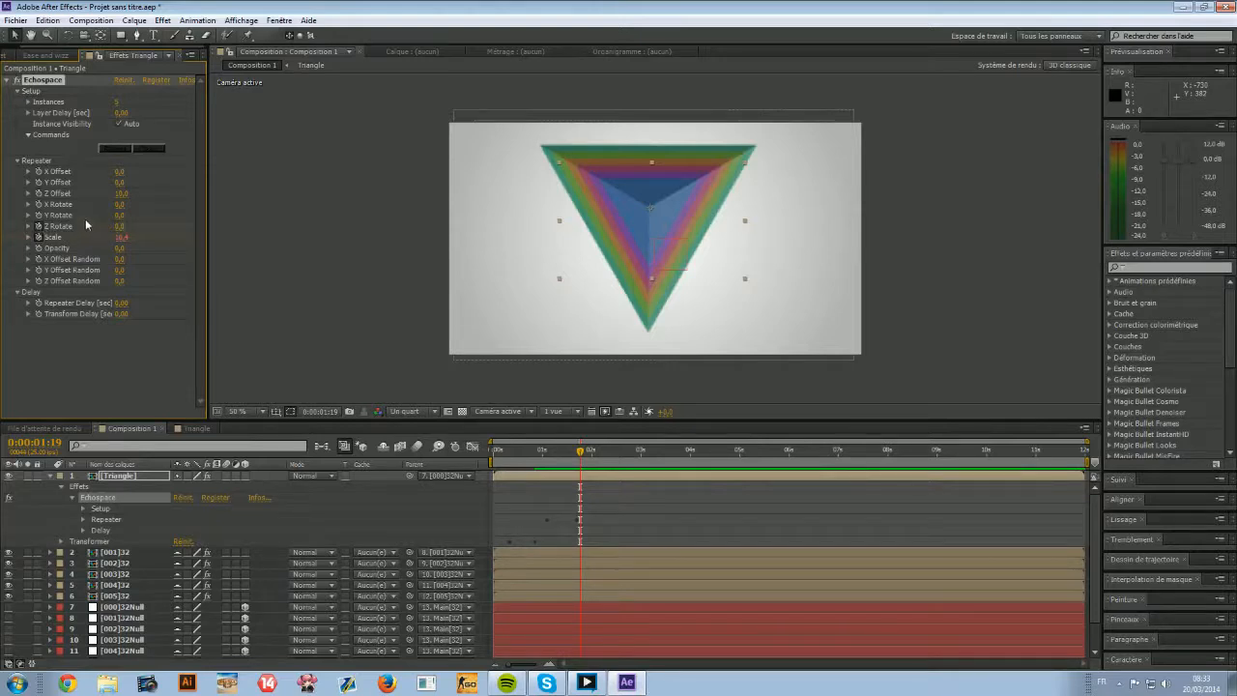
drag(579, 450, 646, 449)
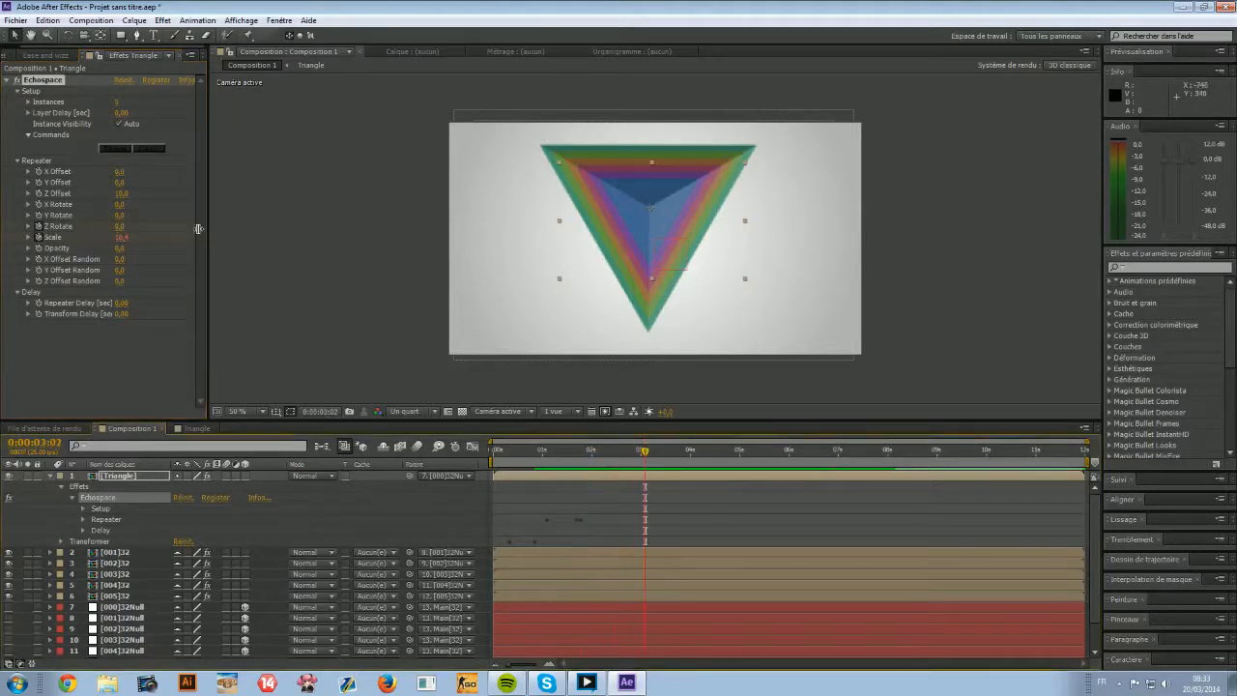
mouse_move(122, 225)
mouse_down()
mouse_move(184, 220)
mouse_move(112, 216)
mouse_move(125, 221)
mouse_up()
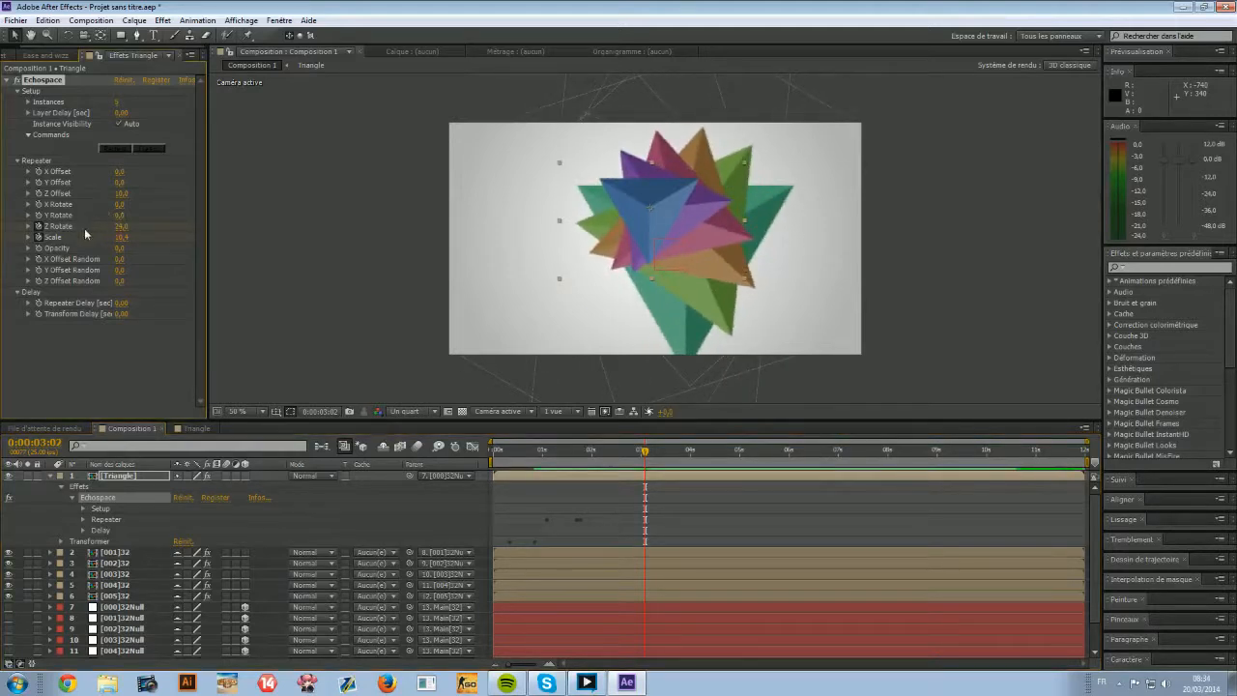
Set Echospace's repeater Z Offset to 0, keeping Z Rotate at 24.
click(121, 193)
click(107, 337)
mouse_move(125, 225)
mouse_down()
mouse_move(106, 223)
mouse_move(118, 223)
mouse_up()
click(122, 194)
key(Return)
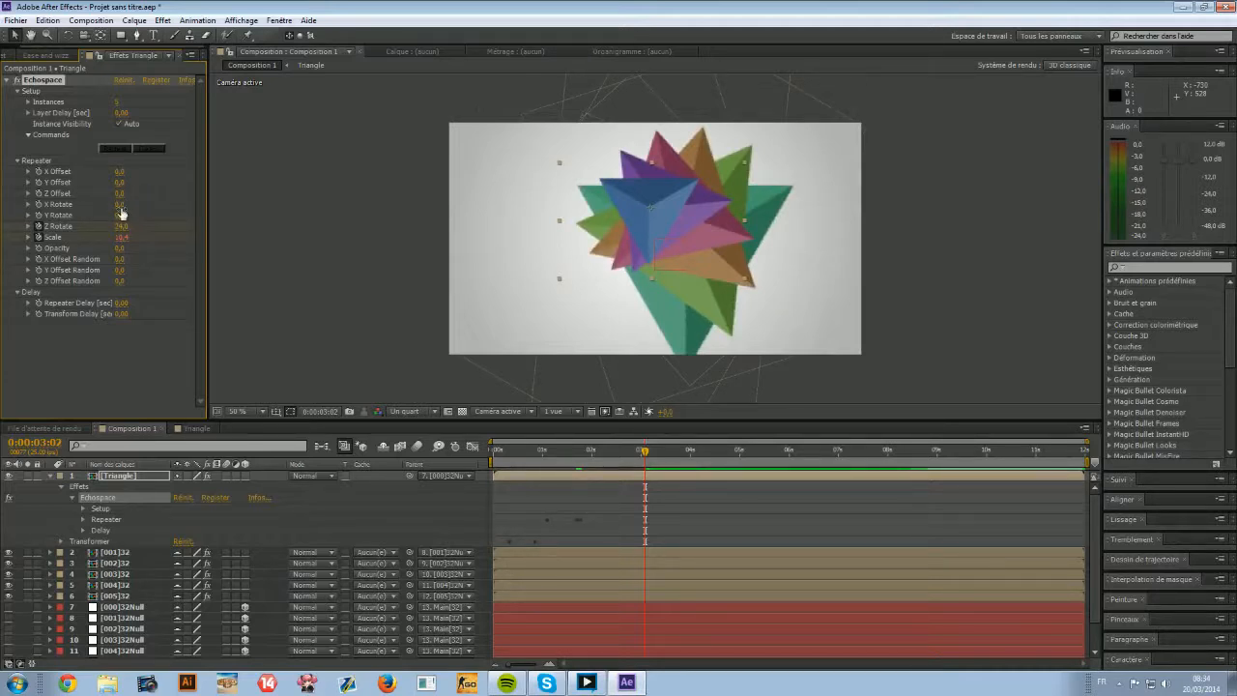
Move the current time to 0:00:03:08 and shift the Triangle layer slightly toward the composition's centre.
mouse_move(633, 452)
mouse_down()
mouse_move(605, 452)
mouse_move(657, 452)
mouse_up()
drag(664, 214, 677, 232)
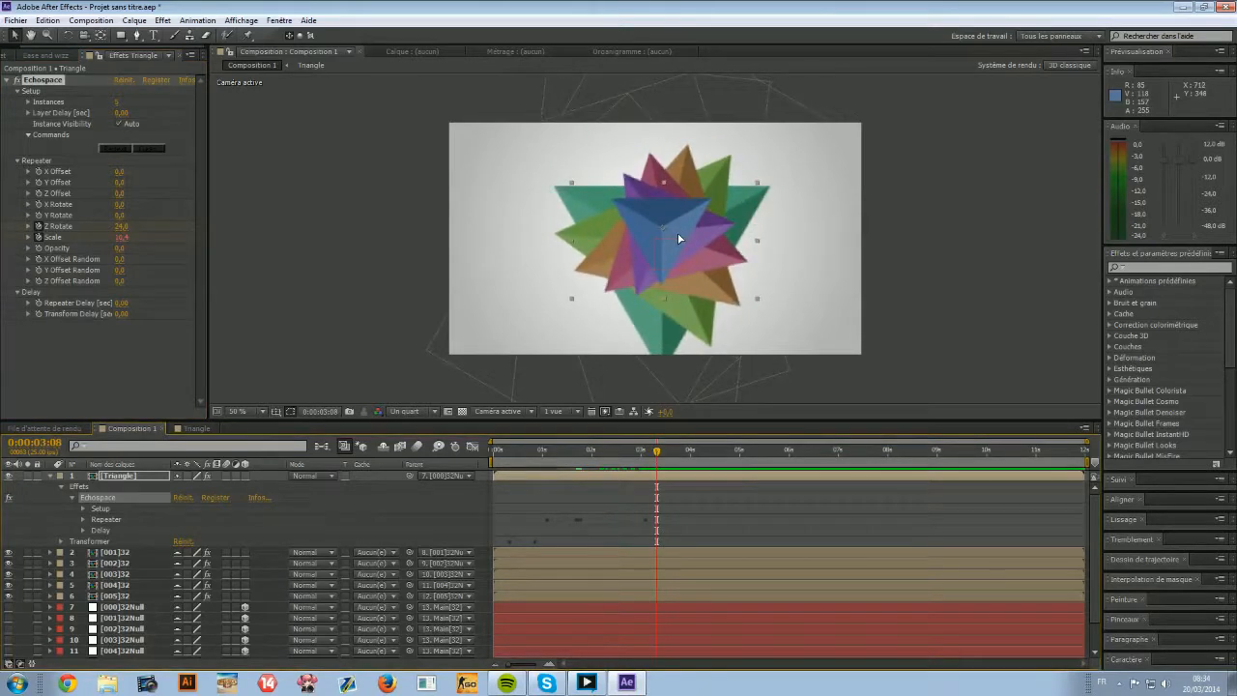
click(123, 478)
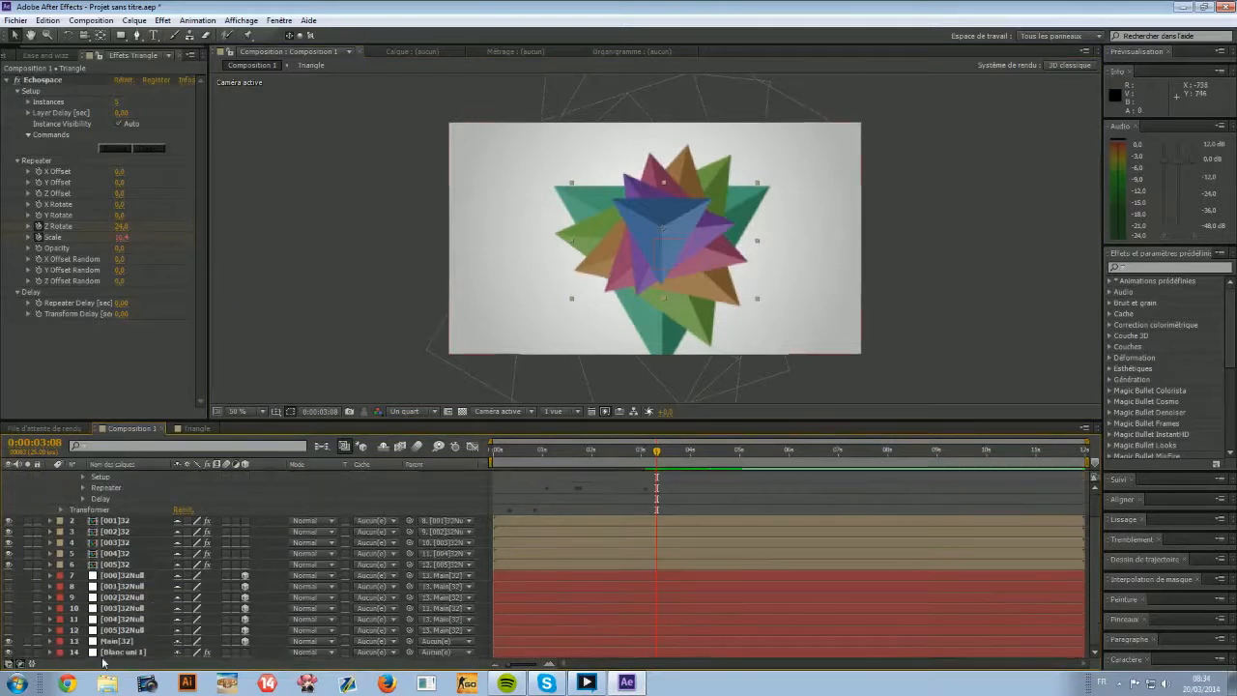
click(132, 19)
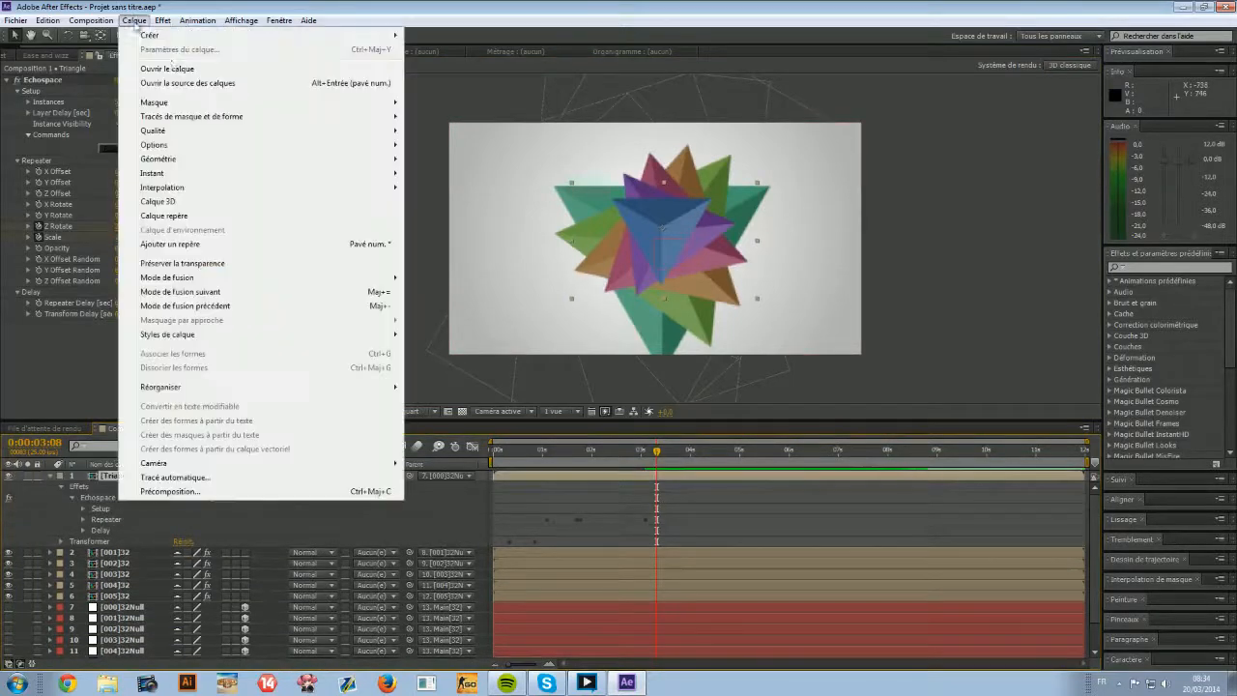
mouse_move(284, 37)
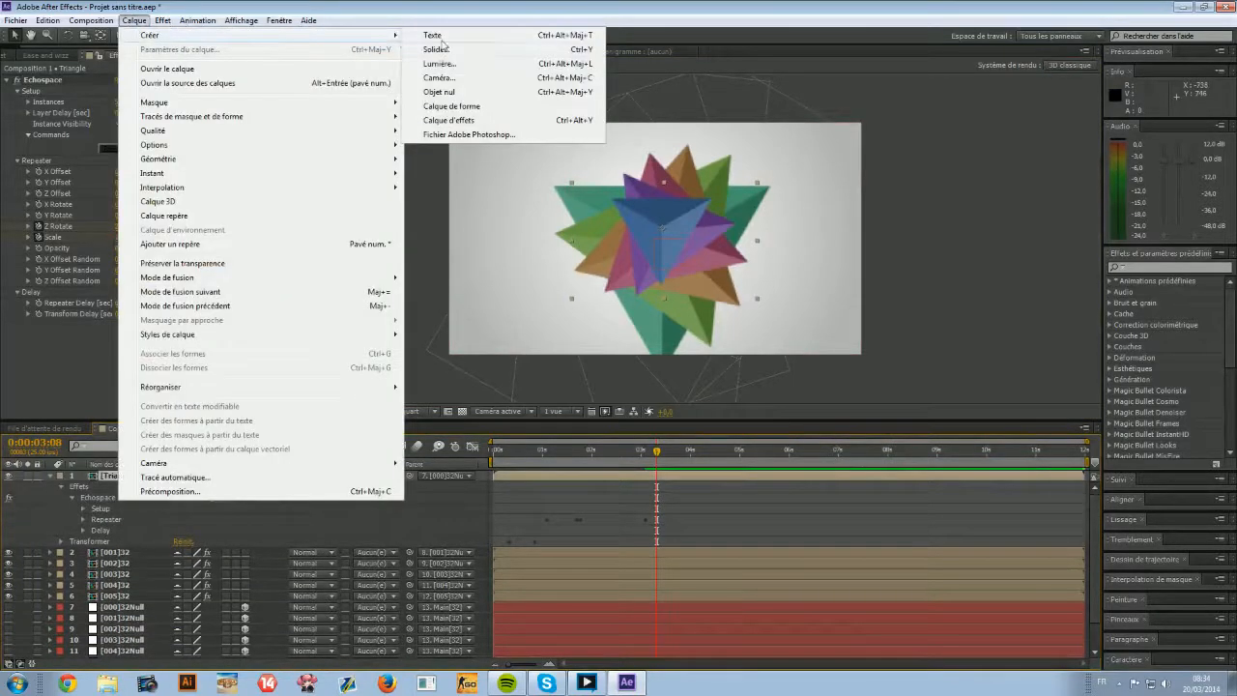
click(443, 85)
click(745, 480)
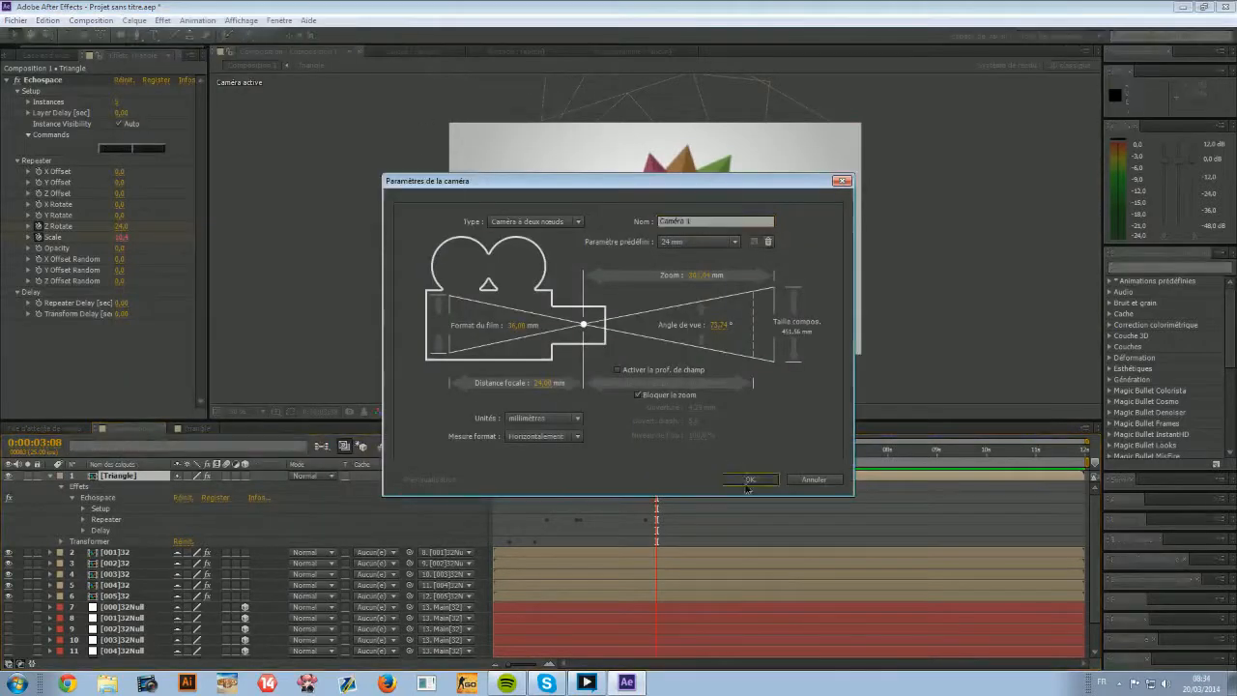
key(c)
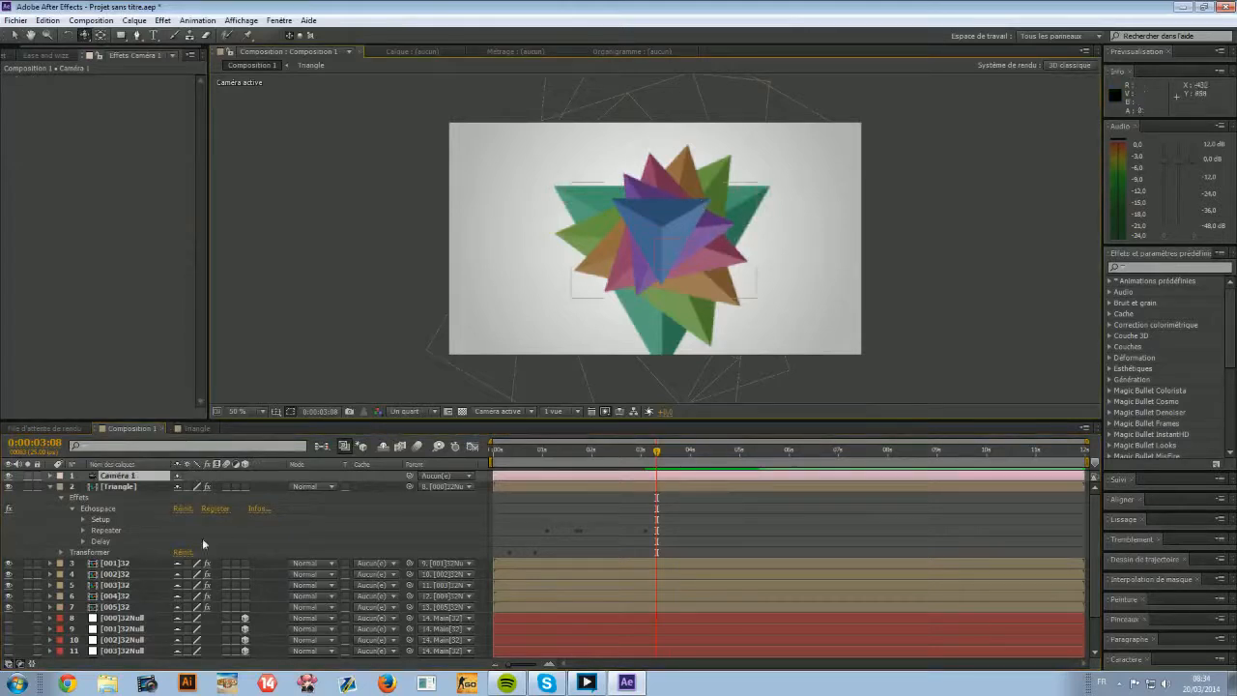
click(120, 477)
key(Delete)
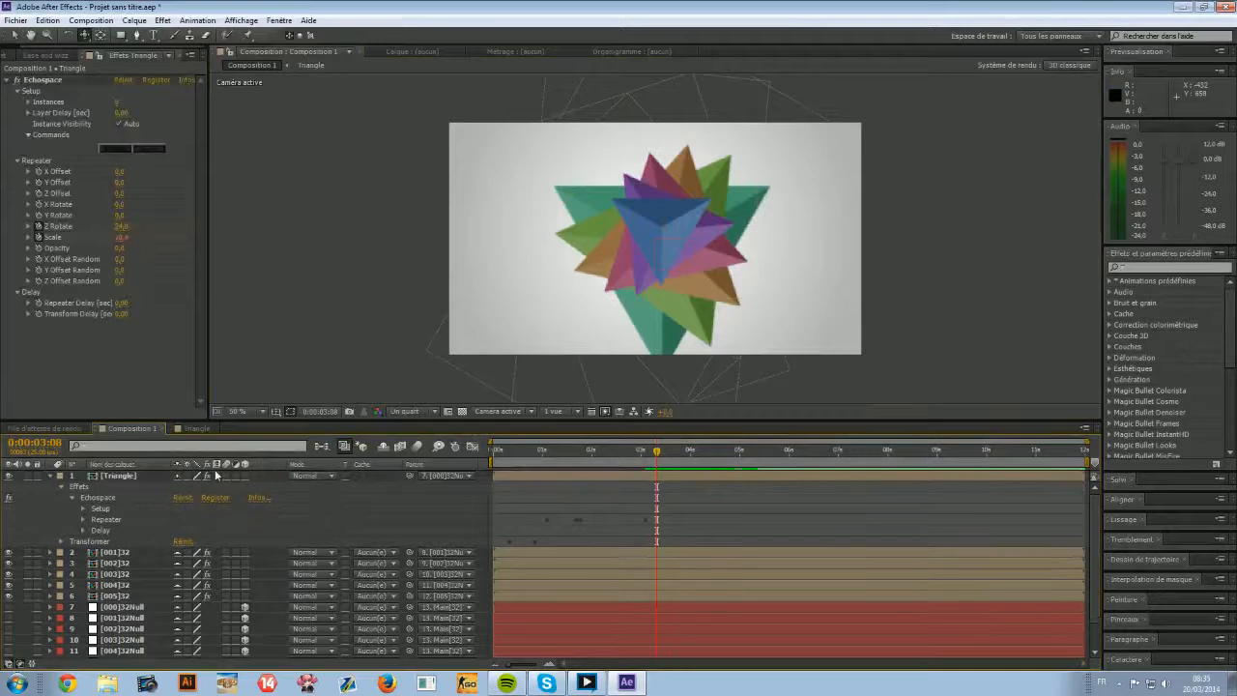
Collapse the Triangle layer, select every layer from Triangle through Main[32], and try to reposition them together.
click(51, 477)
click(114, 475)
shift+click(134, 596)
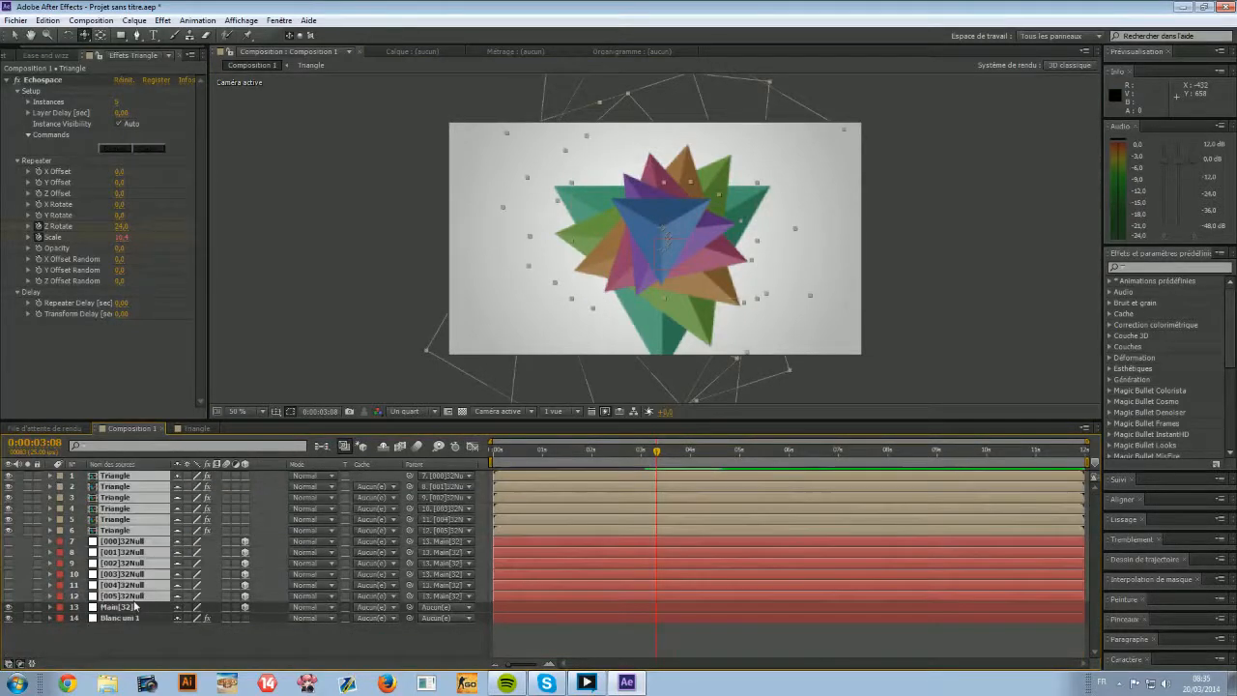
shift+click(135, 607)
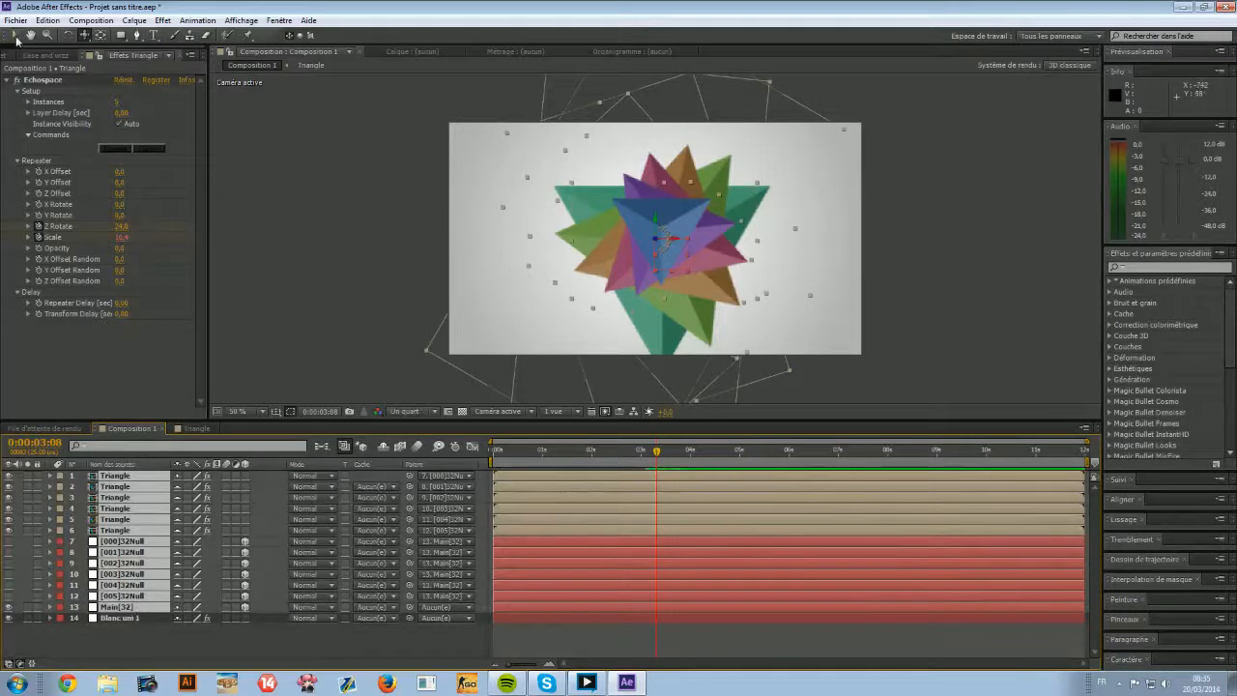
mouse_move(689, 268)
mouse_down()
mouse_move(685, 254)
mouse_move(687, 265)
mouse_up()
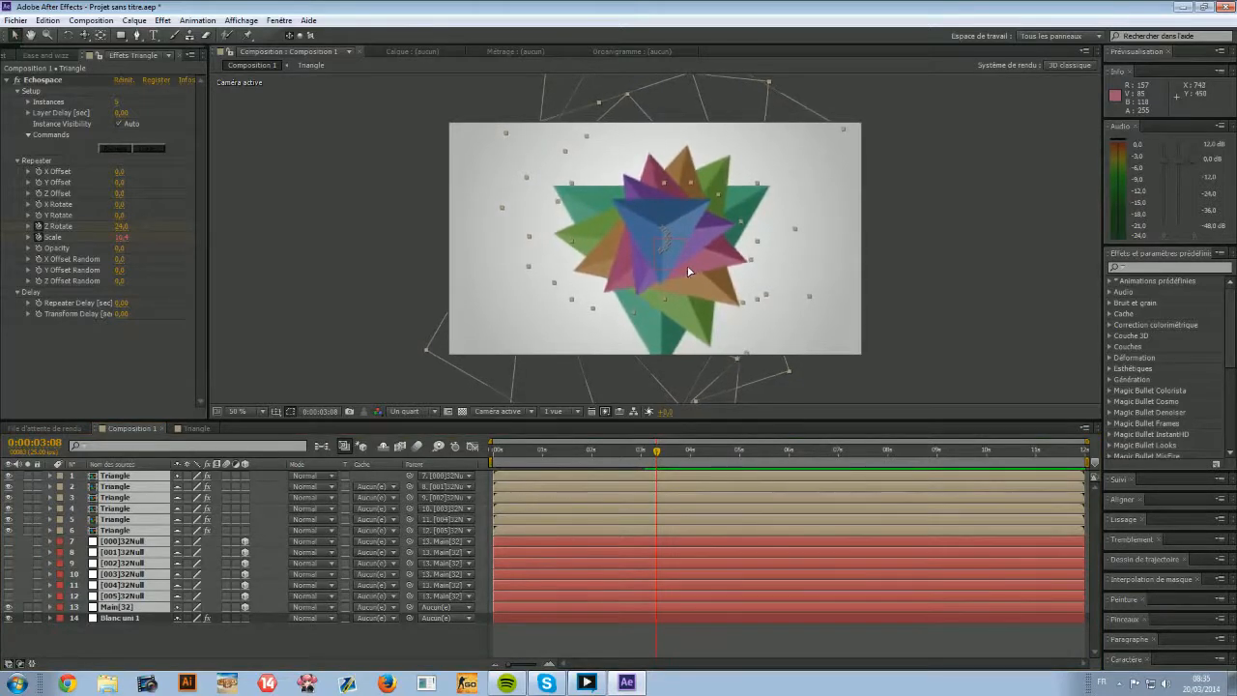
Turn all six Triangle layers into 3D layers.
click(164, 631)
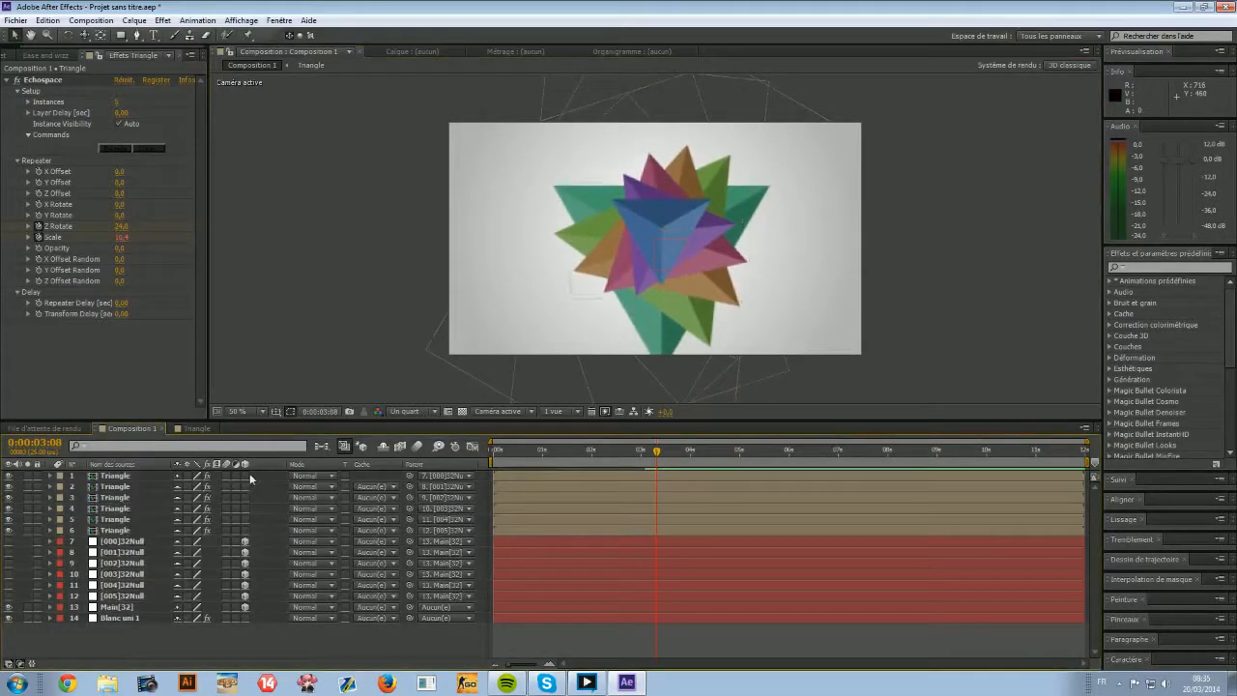
click(245, 475)
drag(243, 486, 247, 522)
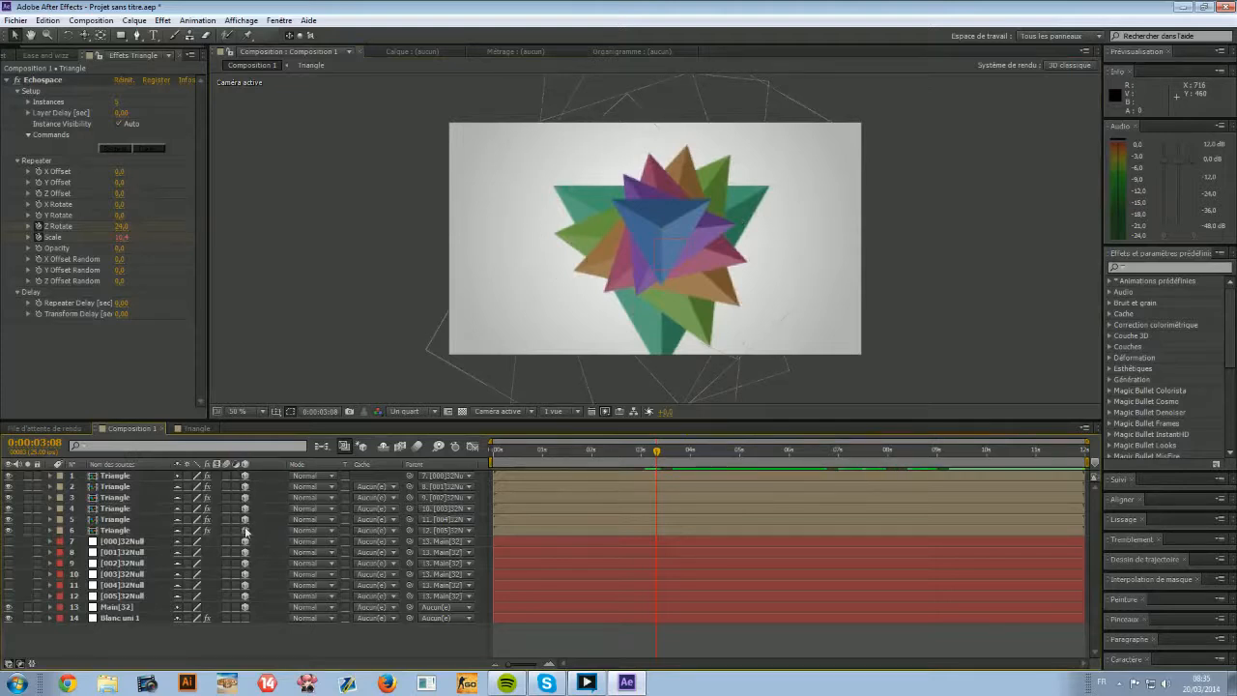
Add a two-node camera with the 24 mm preset and adjust its view of the triangles.
right_click(156, 639)
mouse_move(228, 504)
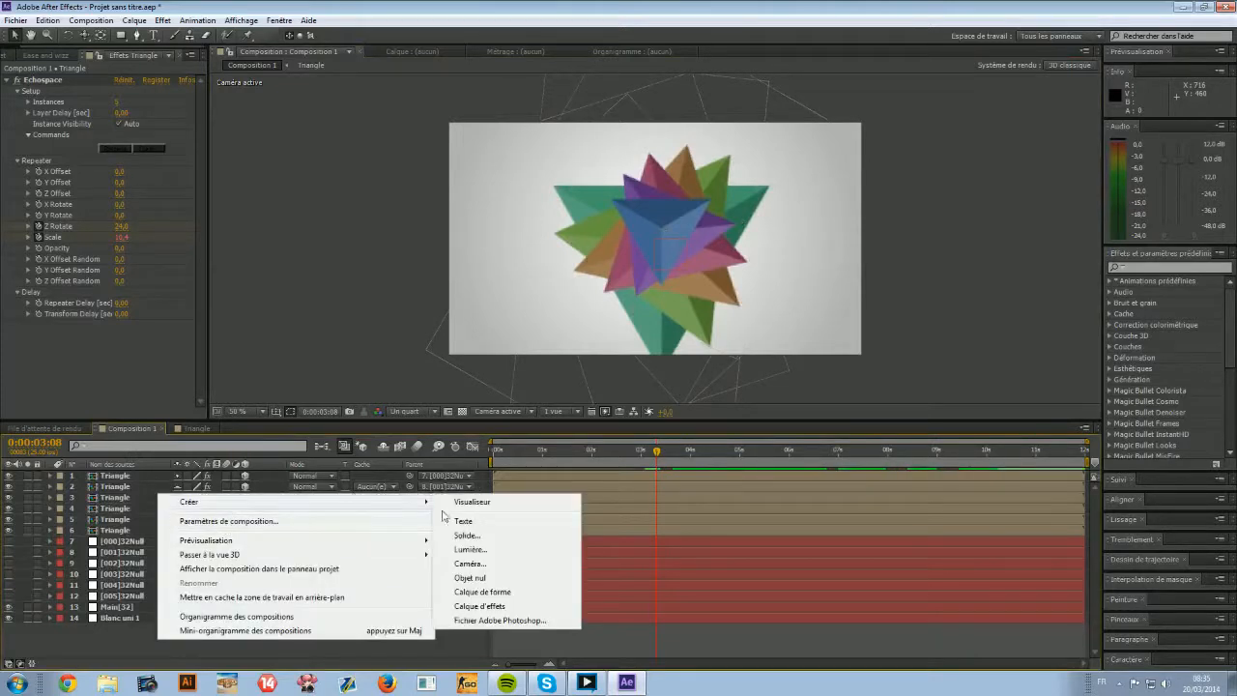
click(479, 564)
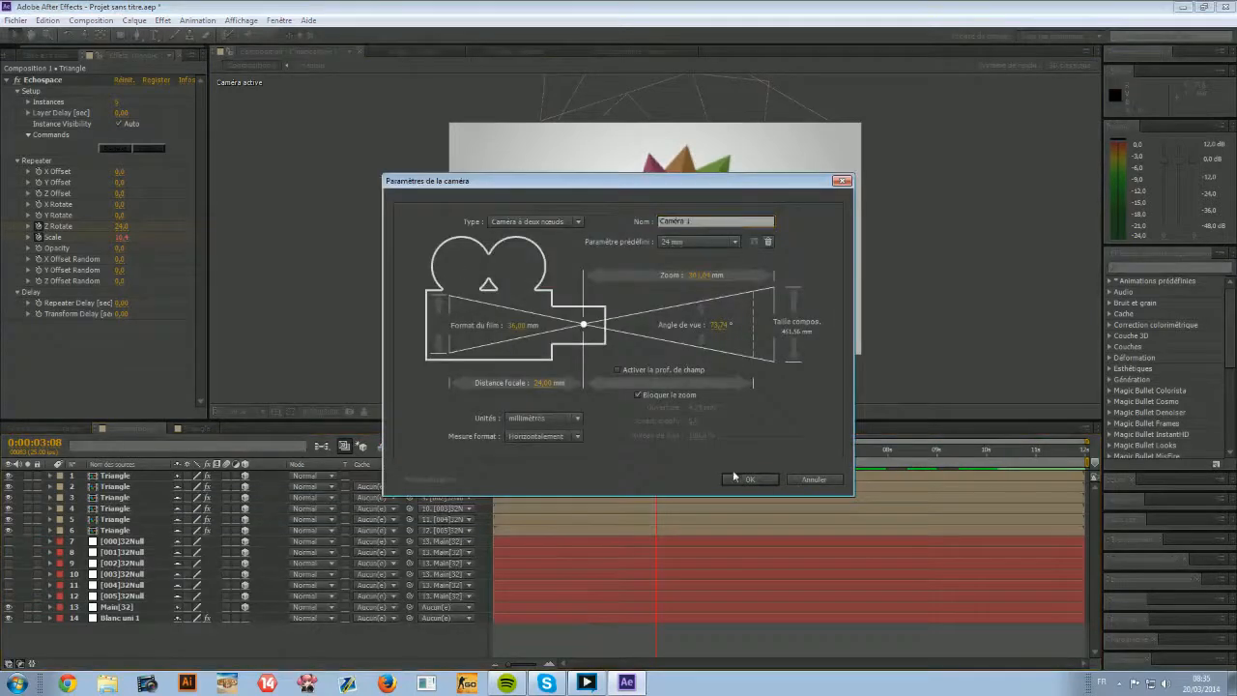
click(736, 480)
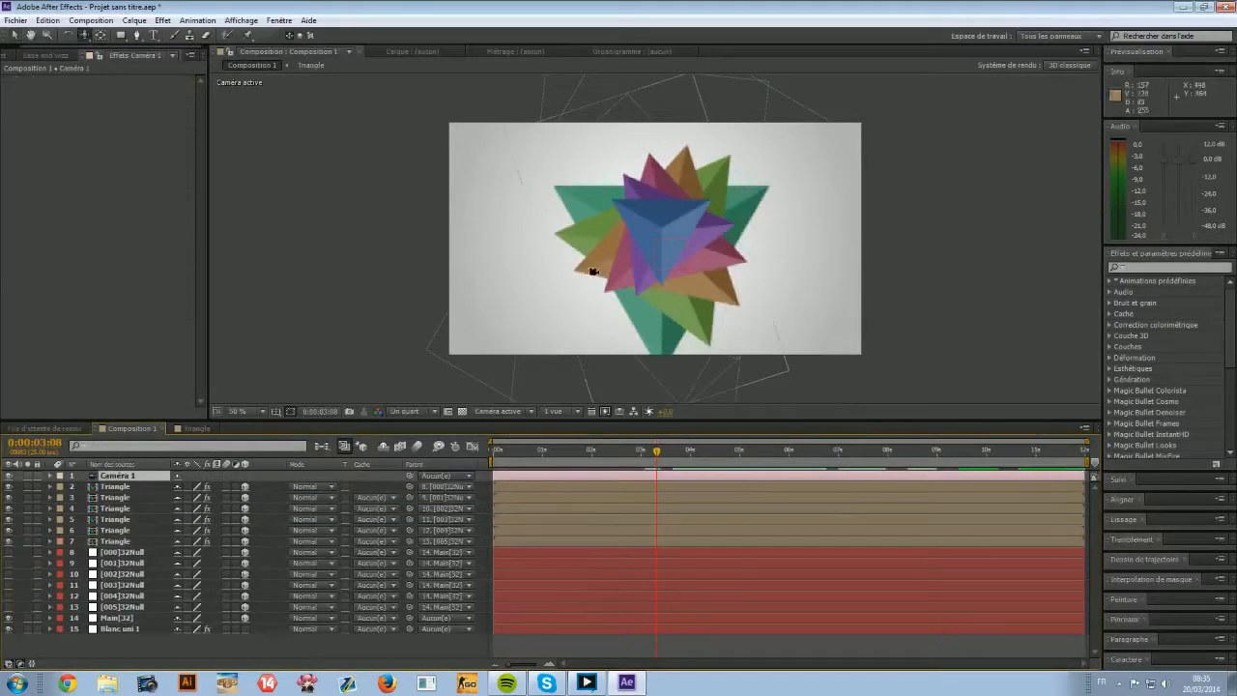
drag(609, 282, 868, 228)
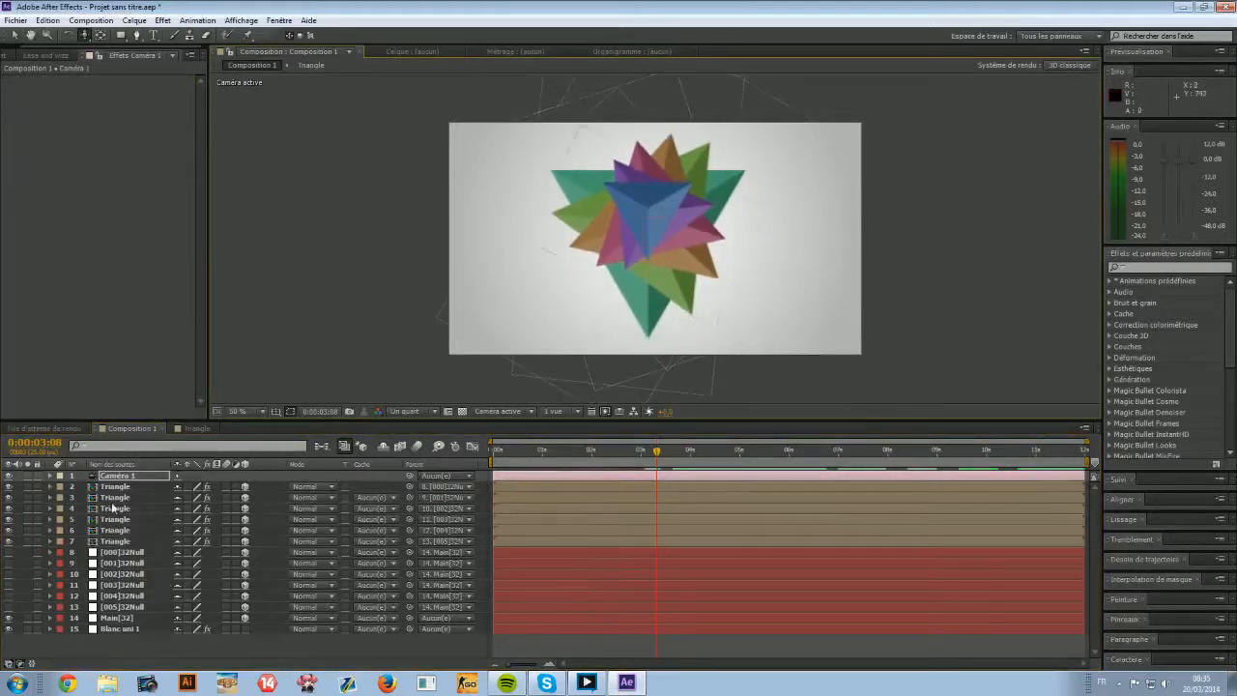
Move the current time to 0:00:01:16 and reveal Echospace's Repeater properties on the first Triangle layer.
click(118, 486)
drag(656, 450, 576, 451)
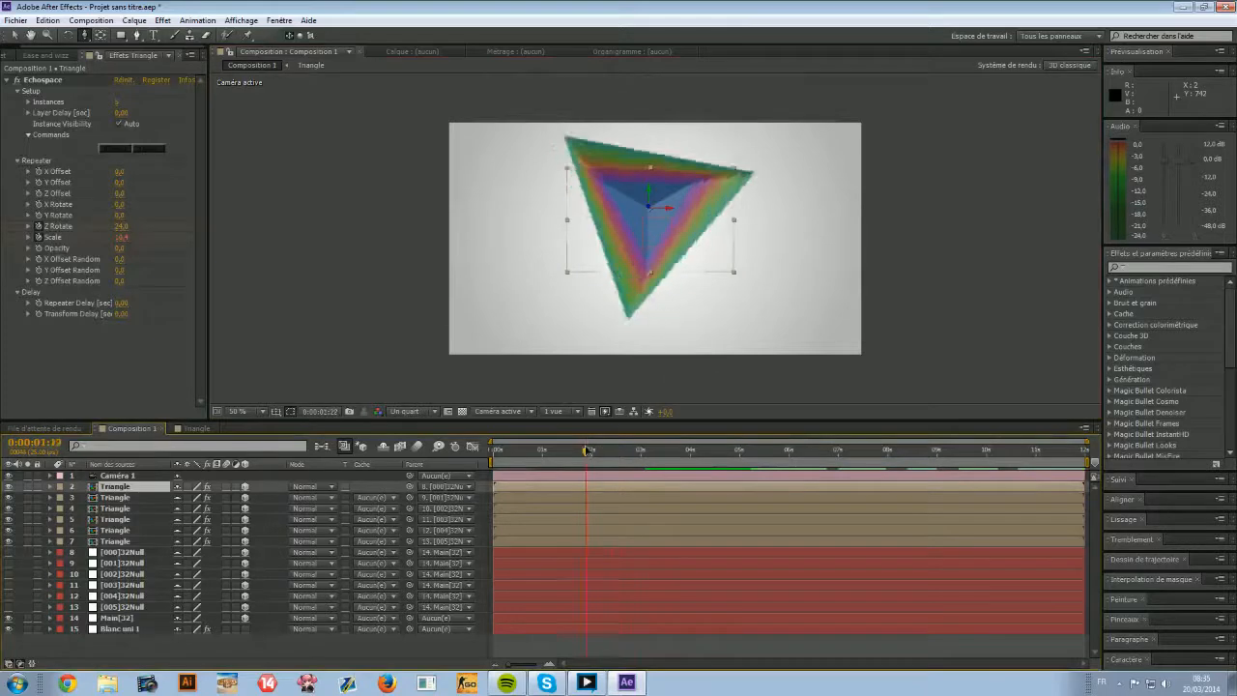
click(50, 487)
click(73, 509)
click(72, 509)
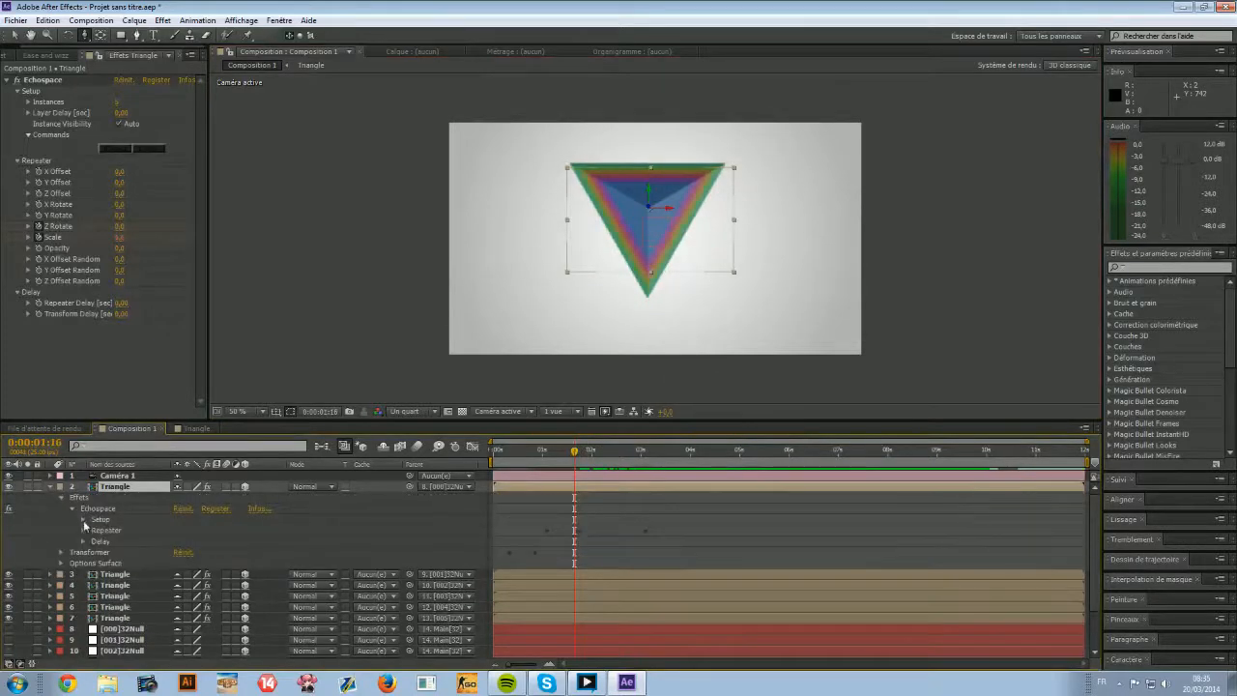
click(83, 529)
scroll(128, 518, down, 3)
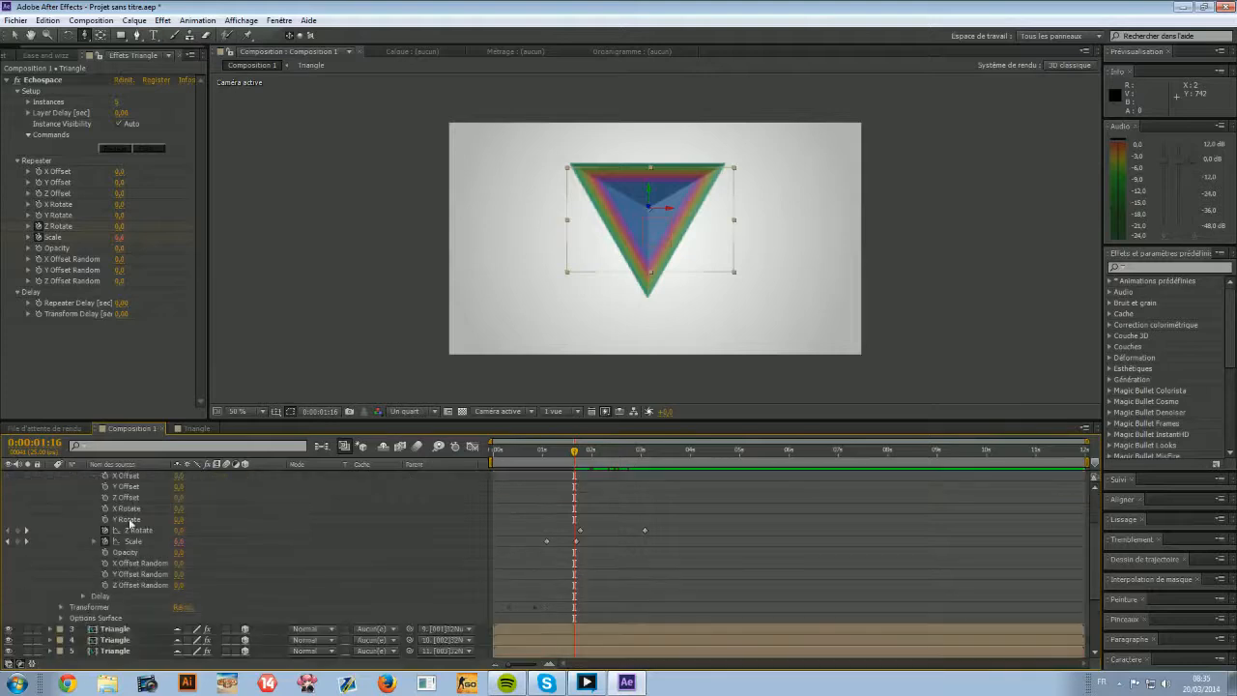
Ease both Z Rotate keyframes in the graph editor, shape the speed curve into a steep central peak, and preview the rotation.
click(137, 530)
click(471, 447)
drag(570, 476, 705, 648)
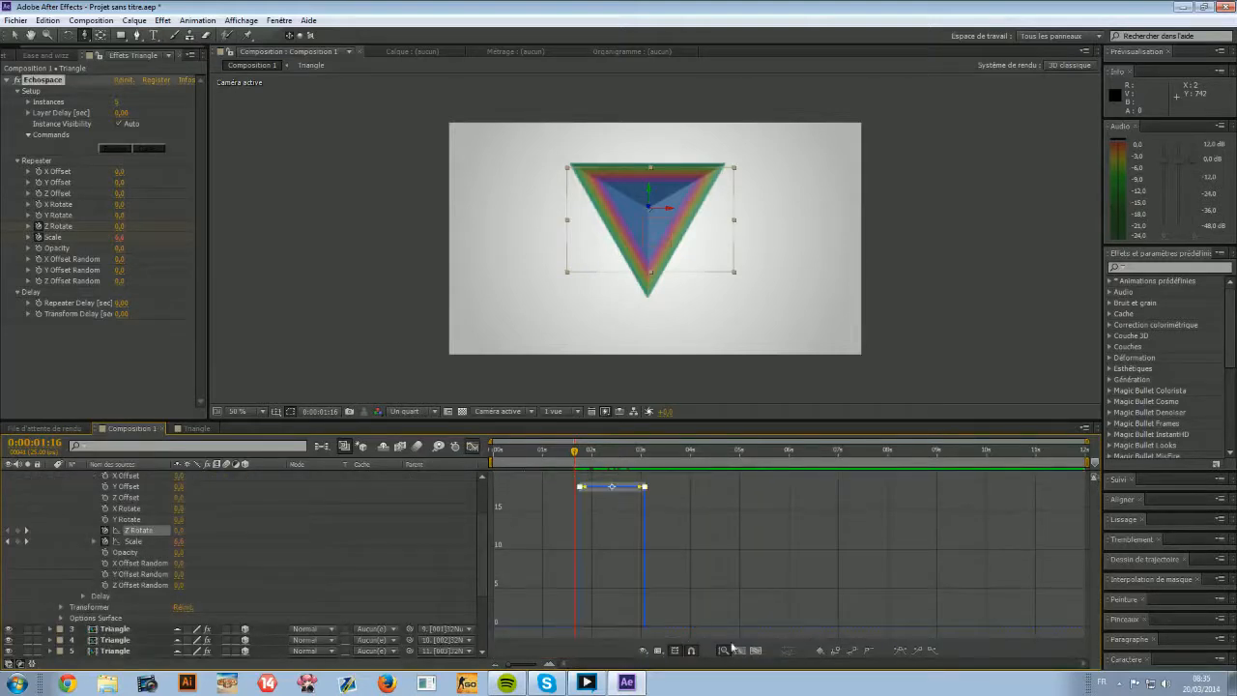
click(901, 651)
drag(584, 623, 612, 625)
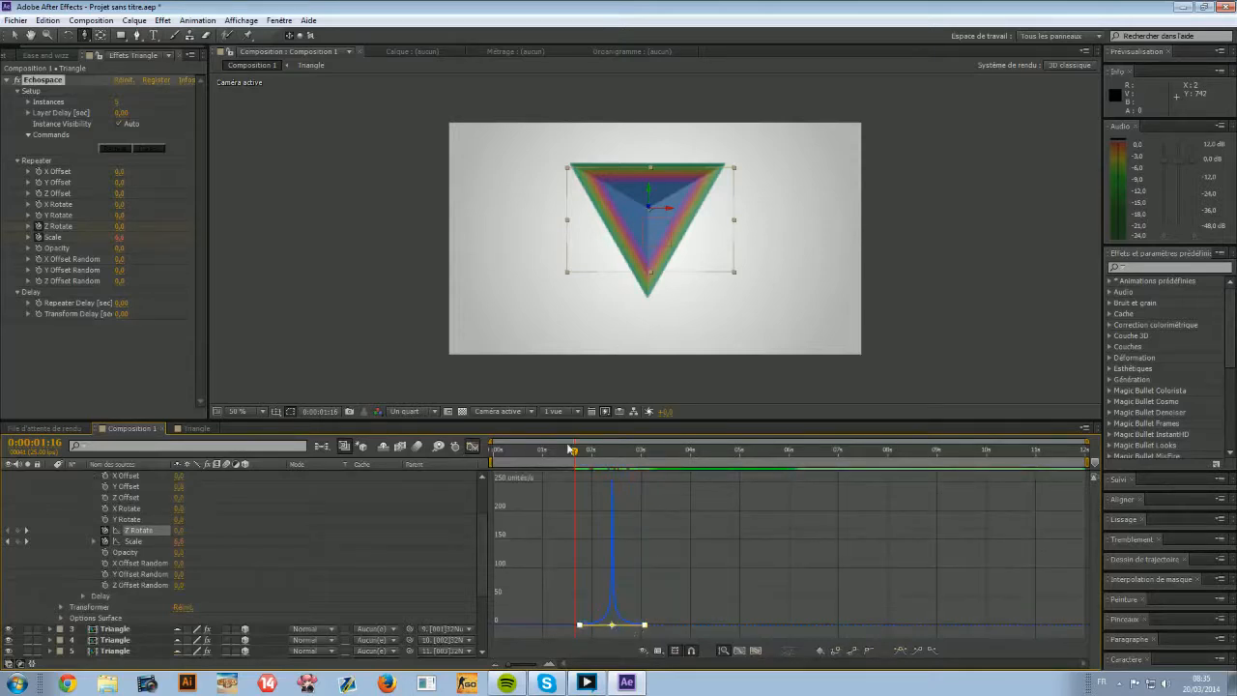
key(space)
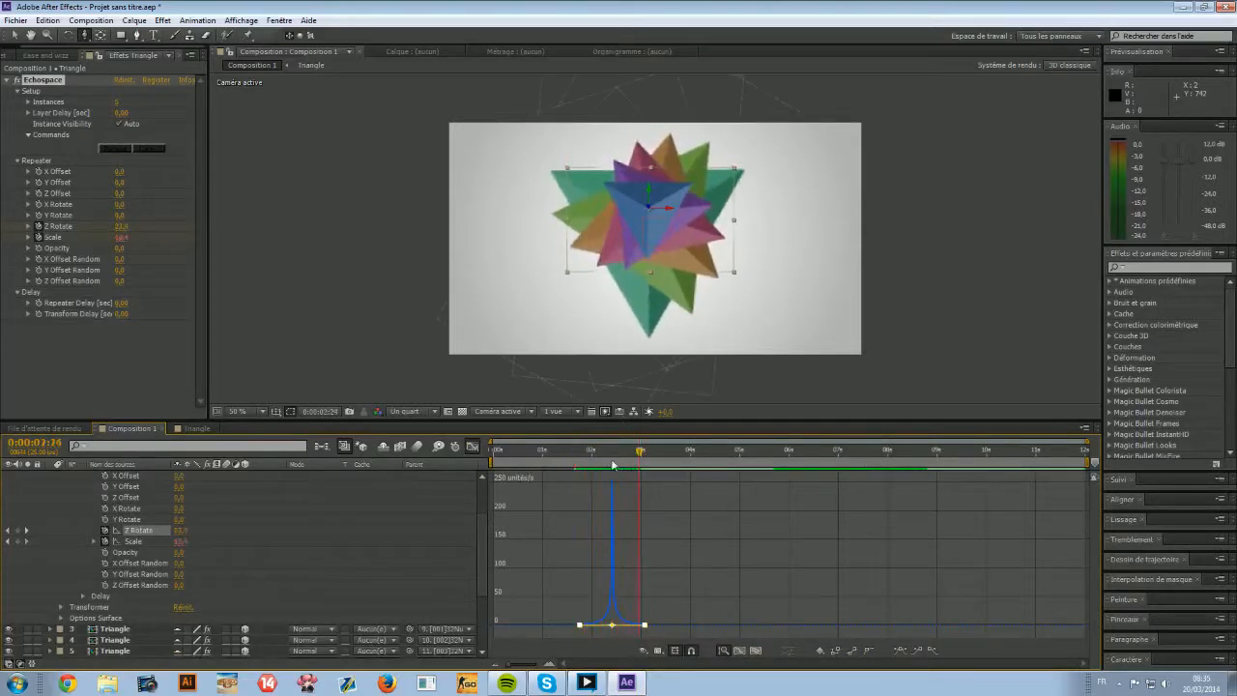
drag(613, 462, 598, 463)
Apply Ease and wizz to the Z Rotate keyframes with Expo easing, type In + Out, and all keys.
click(152, 531)
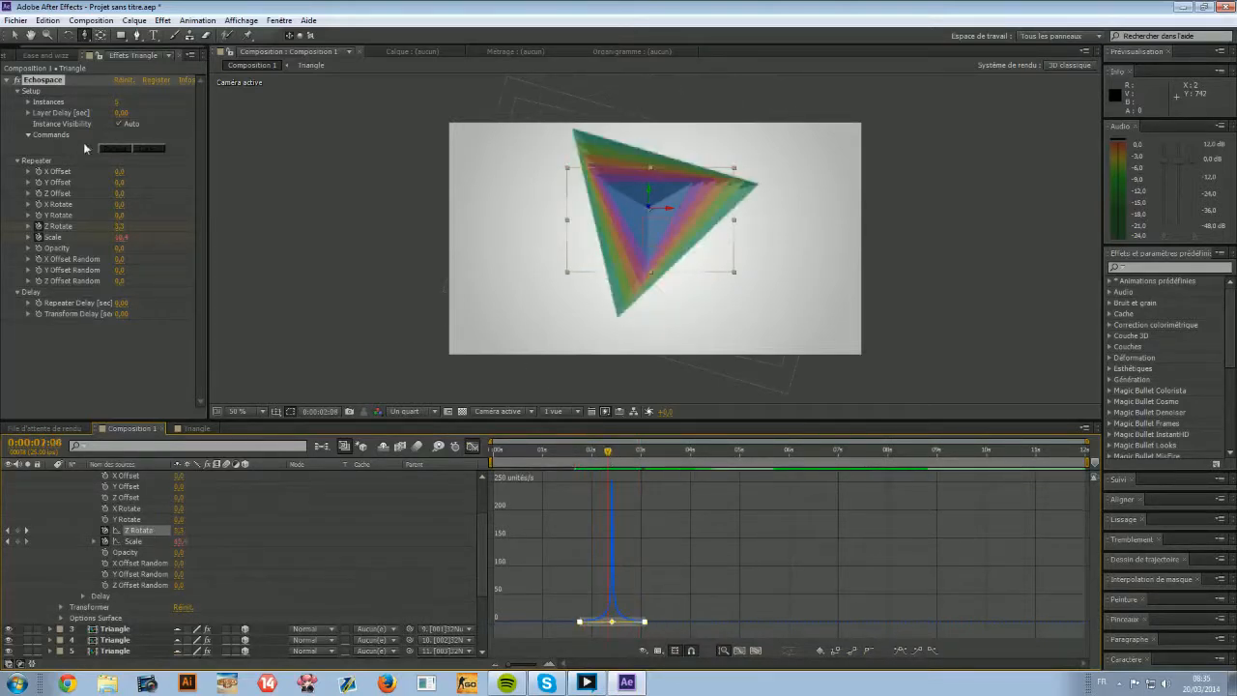
click(46, 55)
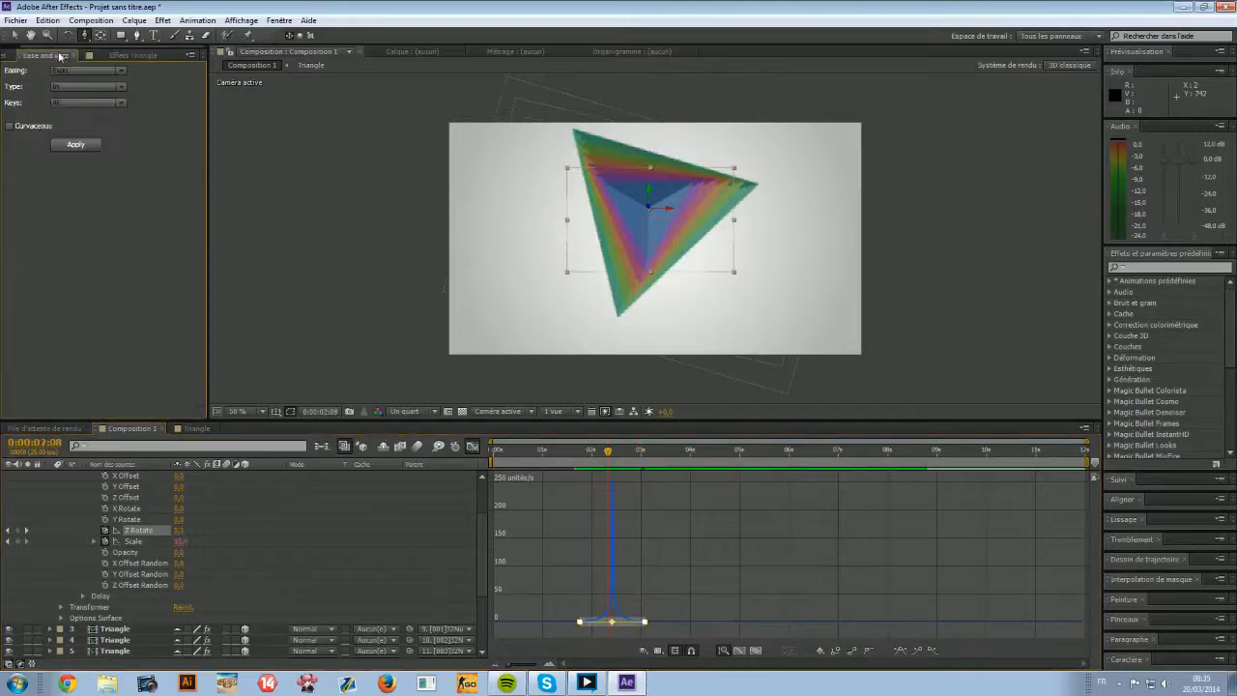
click(63, 150)
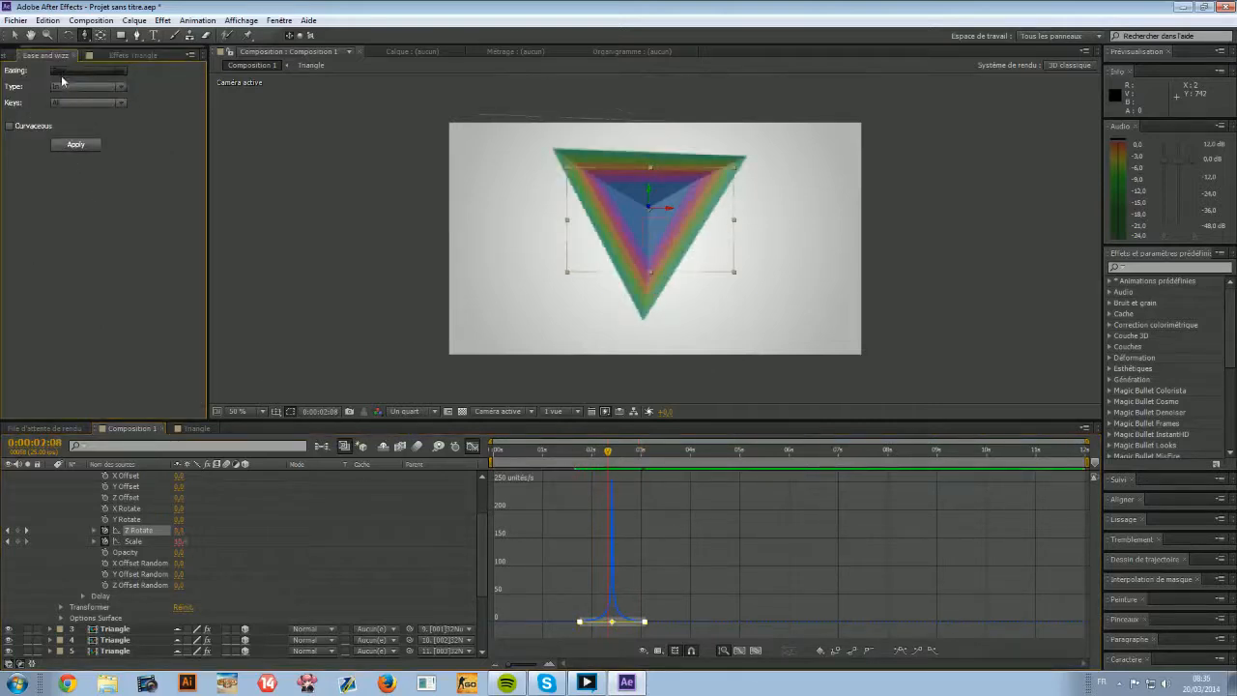
click(85, 86)
click(73, 96)
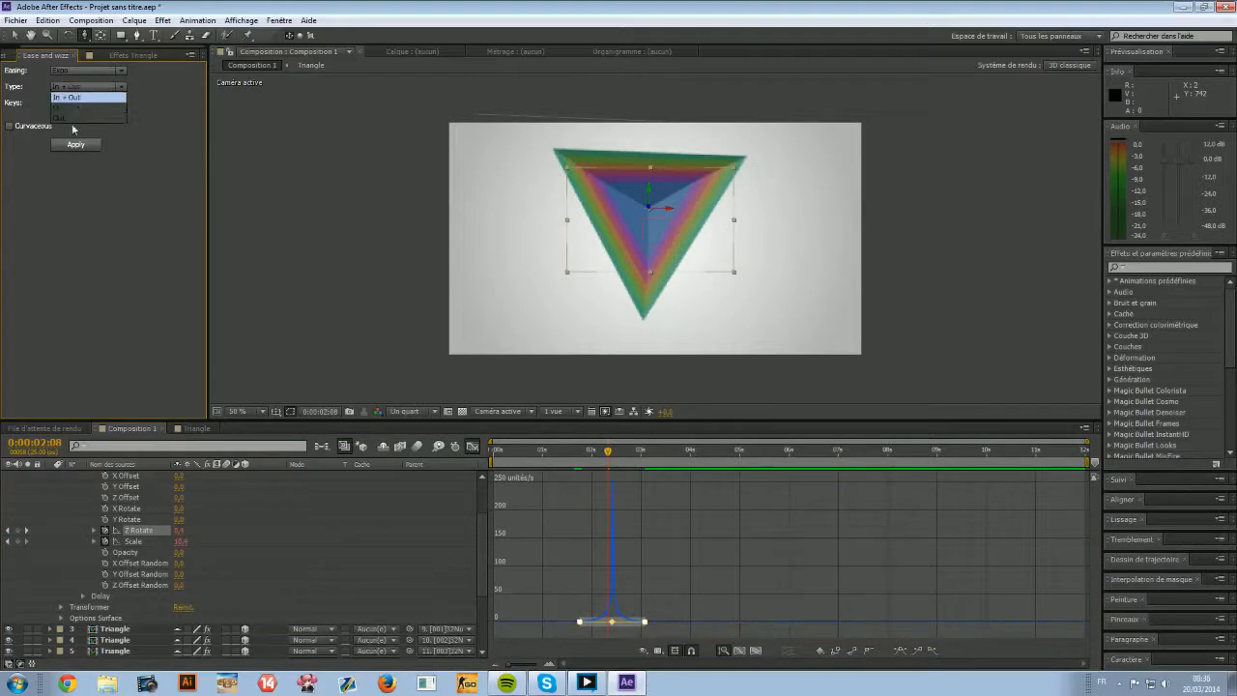
click(73, 147)
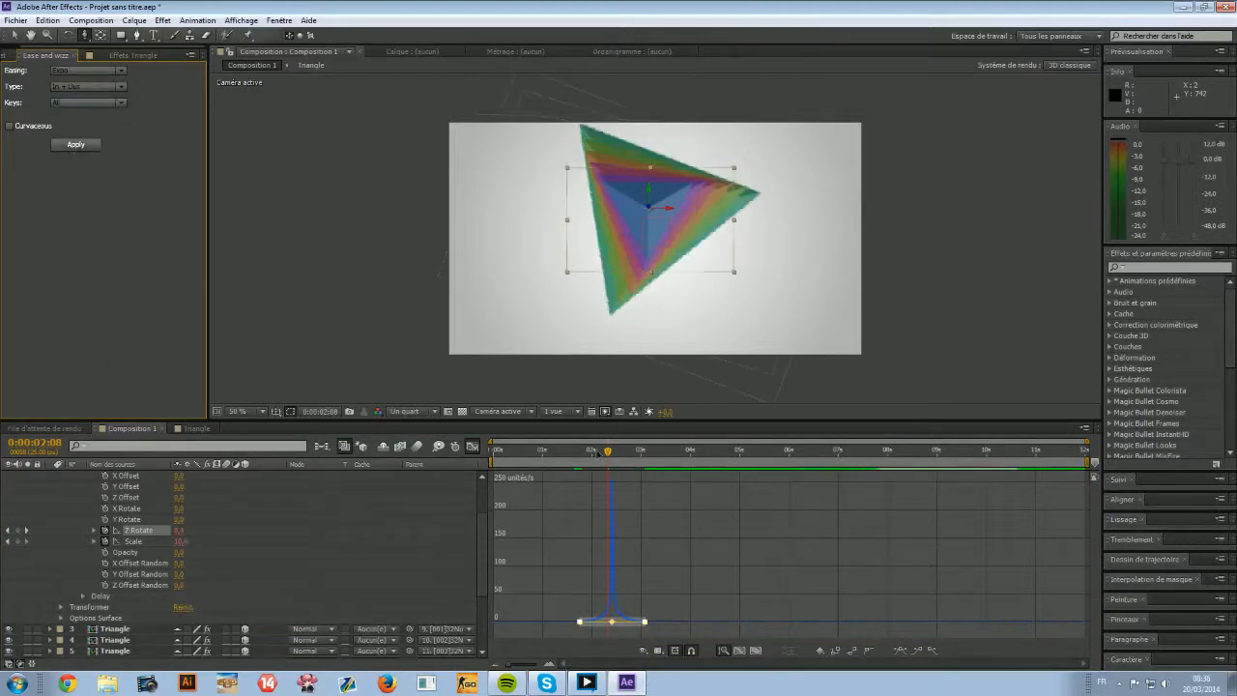
Preview the eased Z rotation from 0:00:01:19 and collapse the Echospace properties.
drag(606, 451, 581, 452)
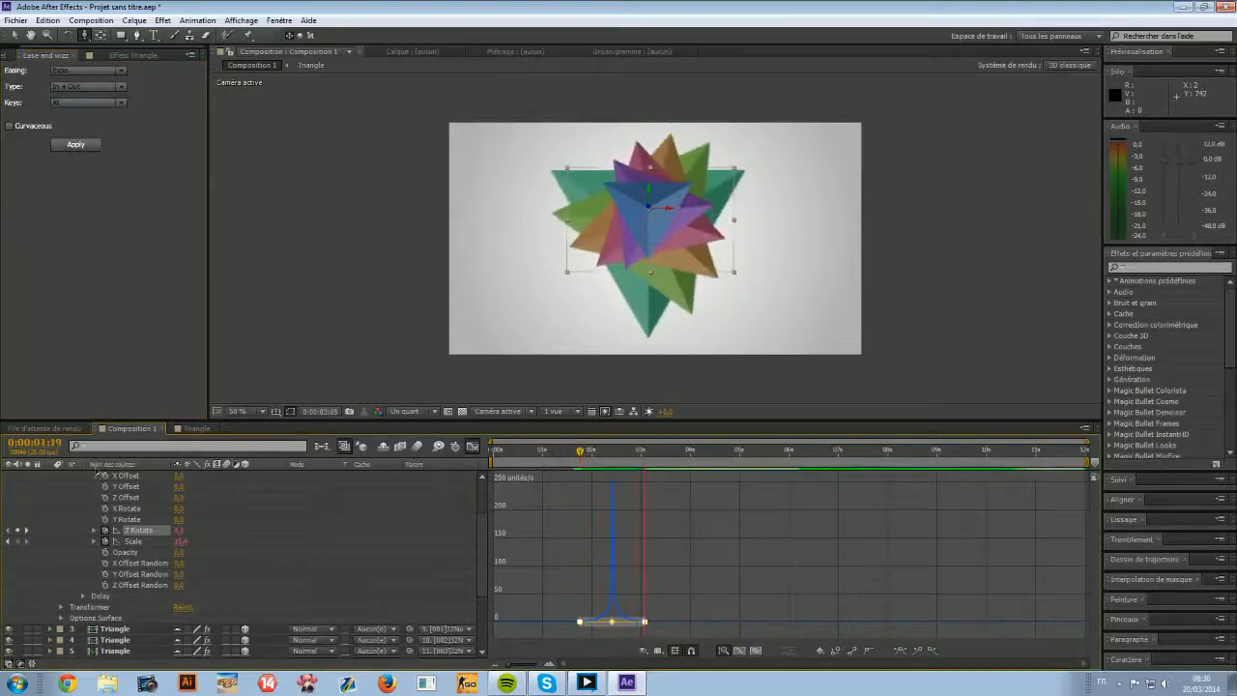
key(space)
scroll(110, 509, up, 2)
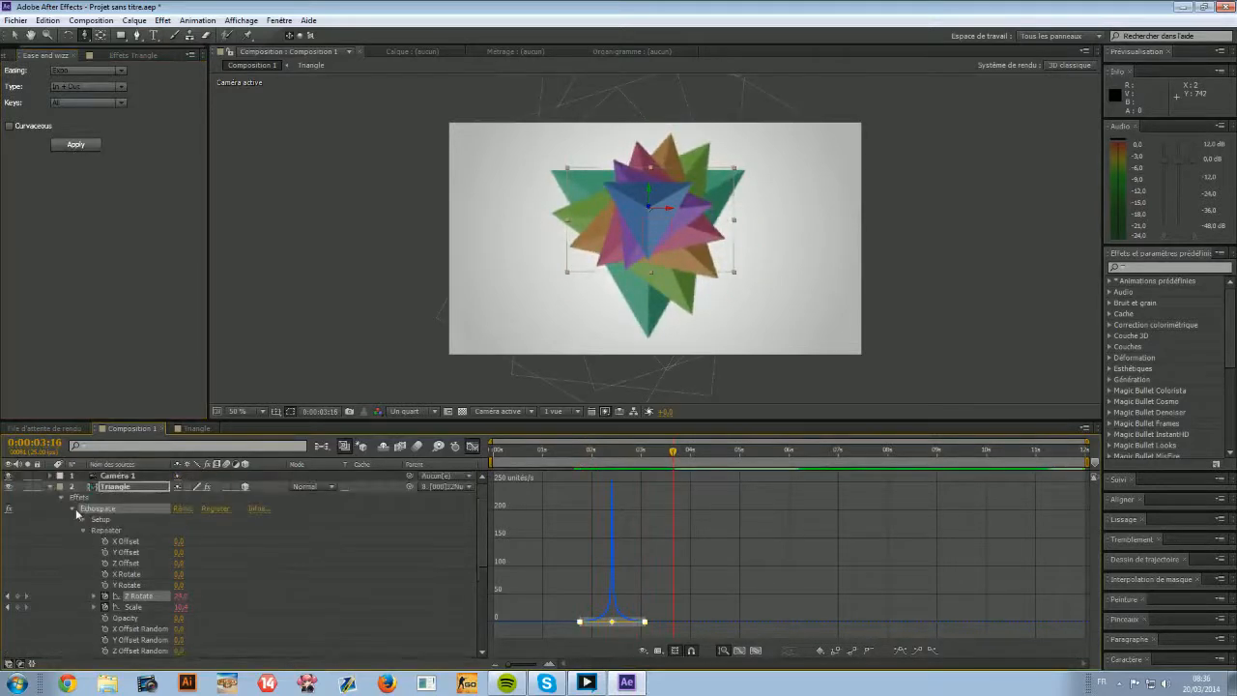
click(72, 507)
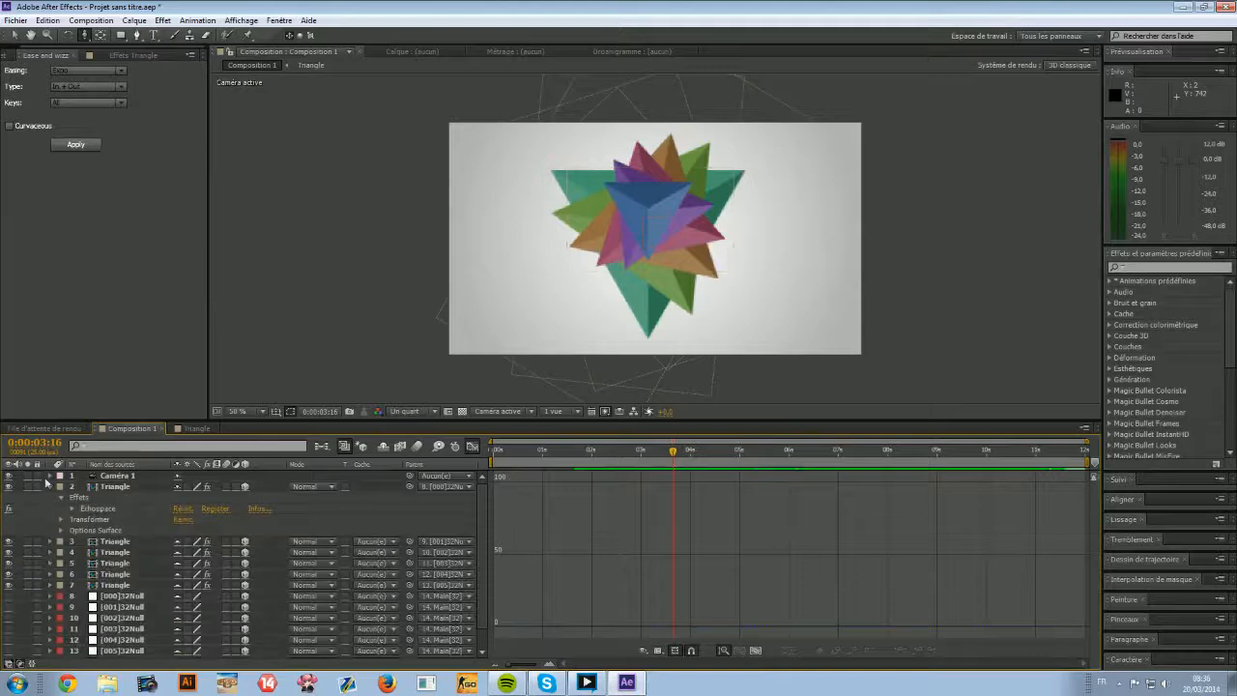
Move the current time to 0:00:03:05, reveal the first Triangle layer's Echospace and Transform properties, and enlarge the timeline to show them.
mouse_move(673, 450)
mouse_down()
mouse_move(618, 451)
mouse_move(653, 453)
mouse_up()
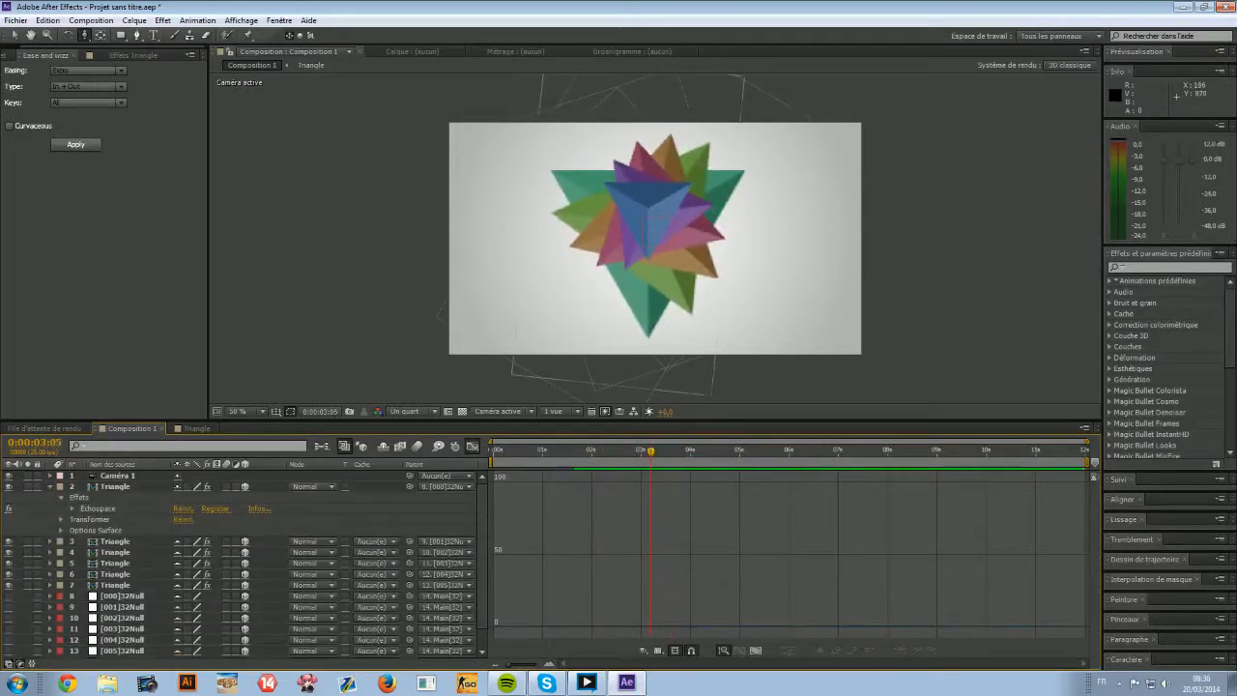
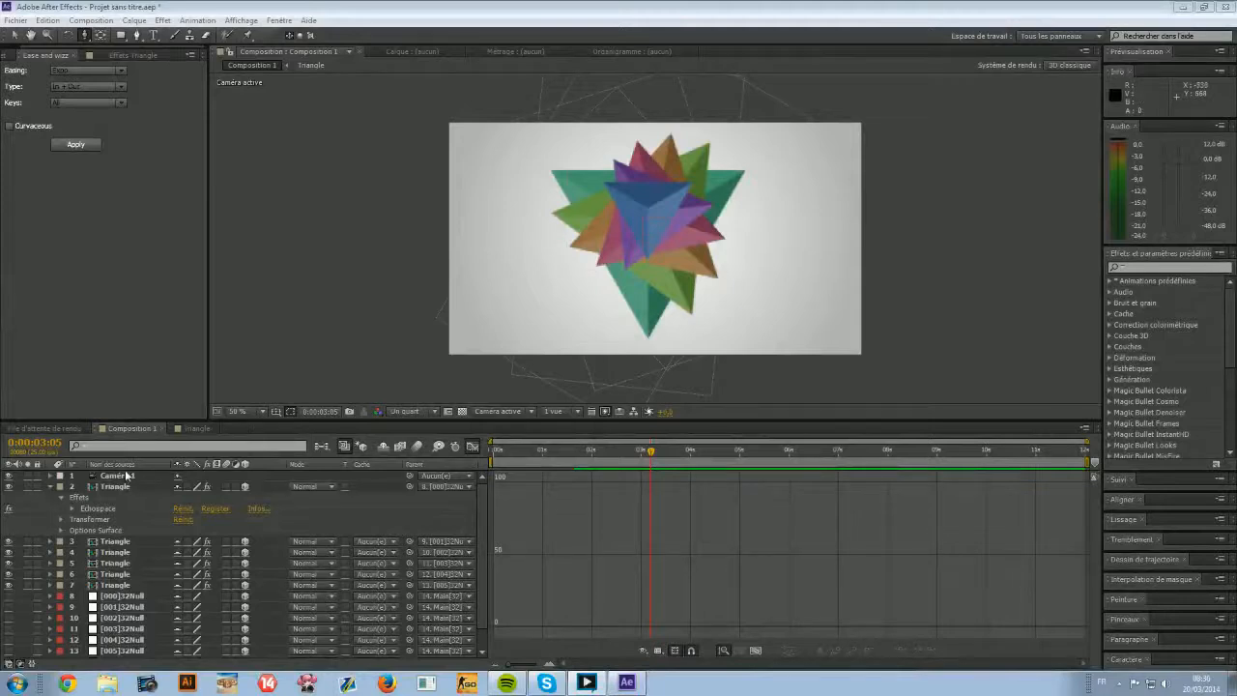
click(70, 507)
scroll(72, 503, down, 5)
scroll(56, 526, up, 5)
scroll(68, 527, down, 3)
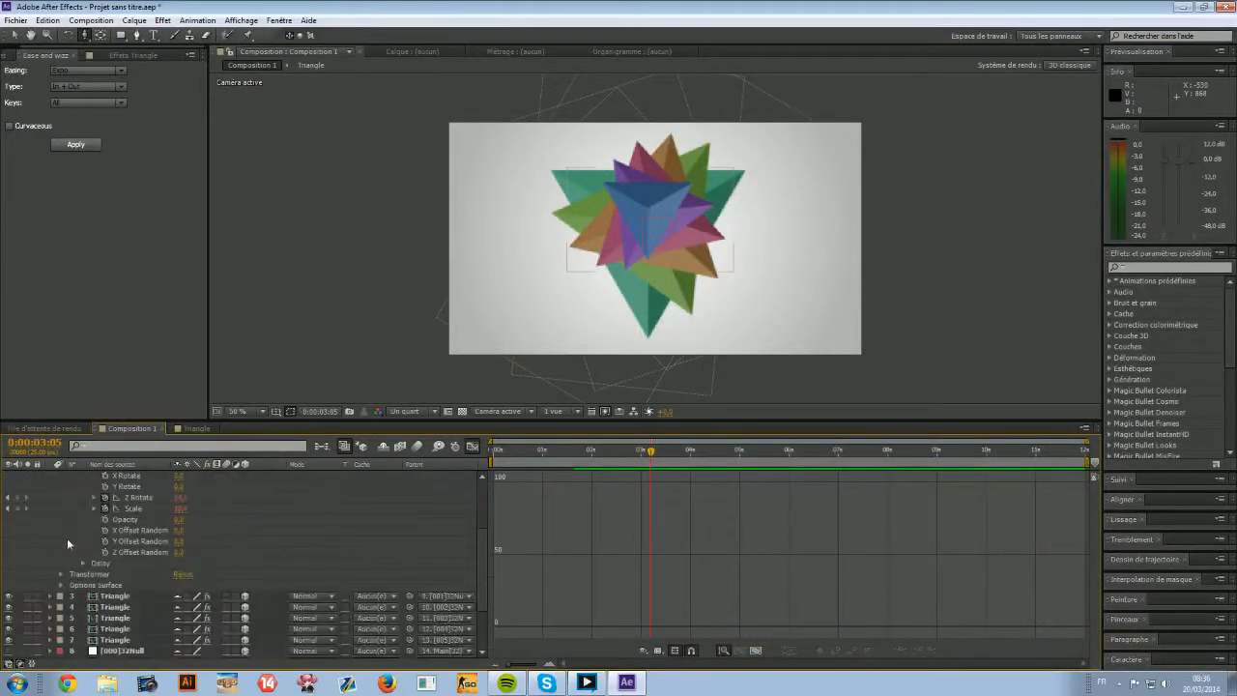
click(60, 574)
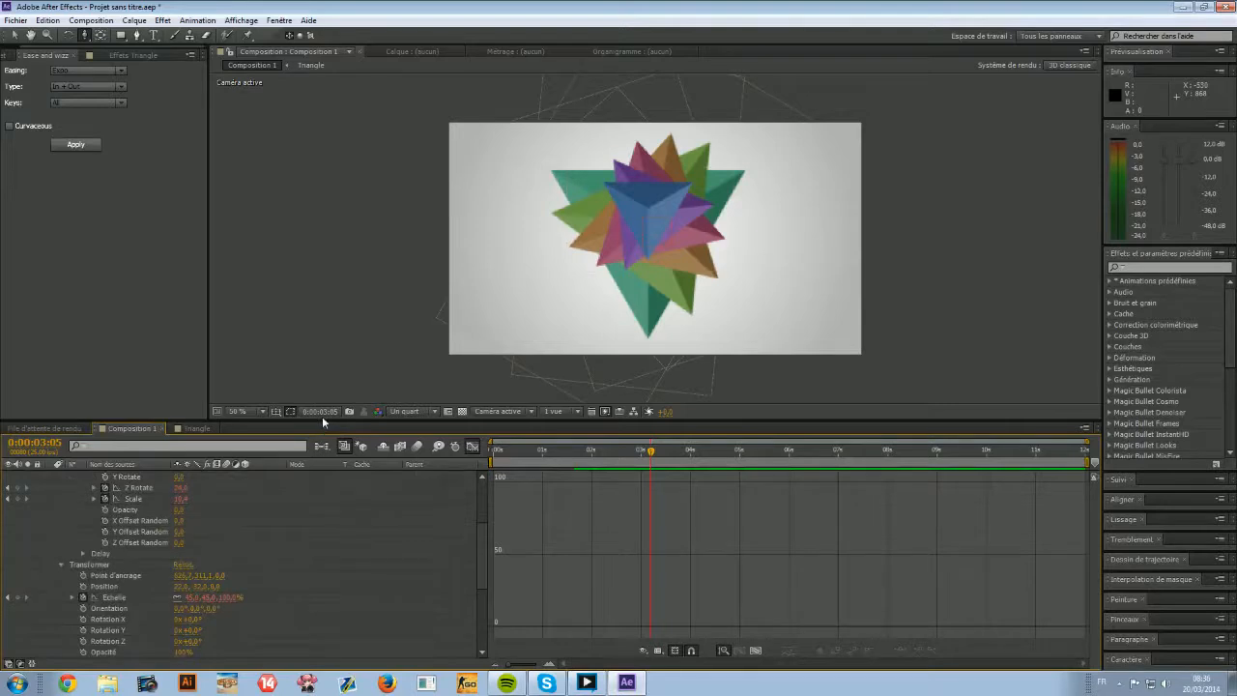
drag(317, 420, 312, 207)
scroll(420, 159, down, 1)
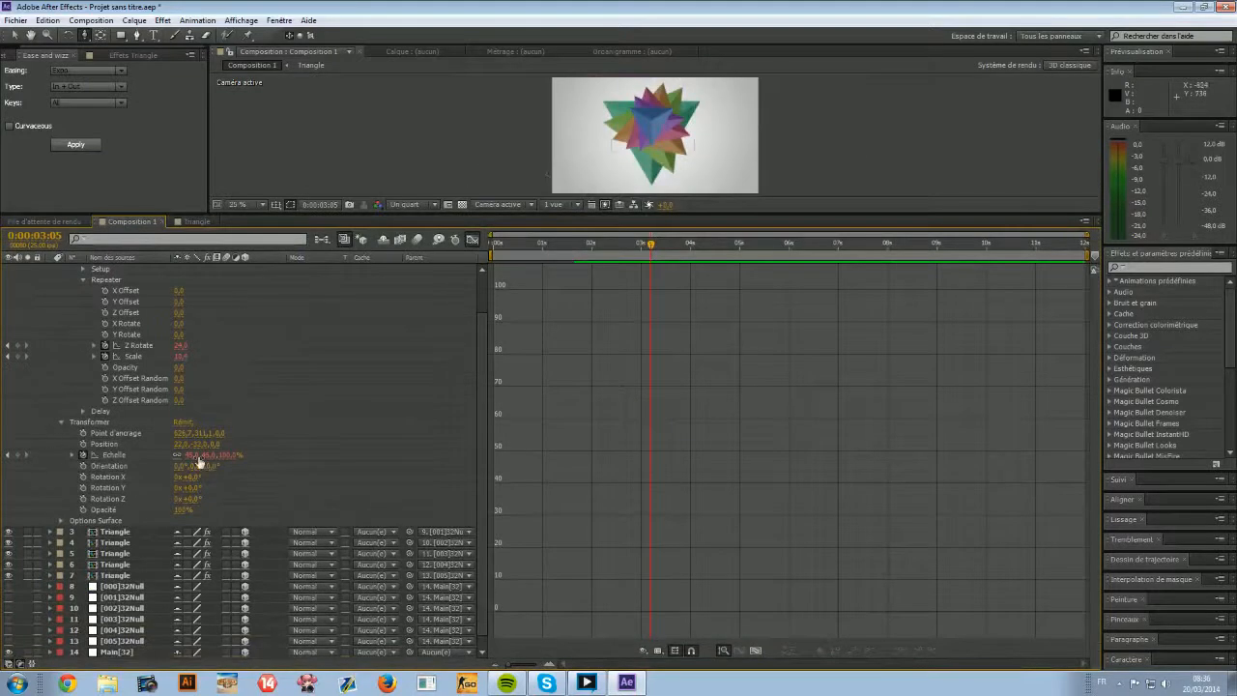
scroll(198, 462, up, 2)
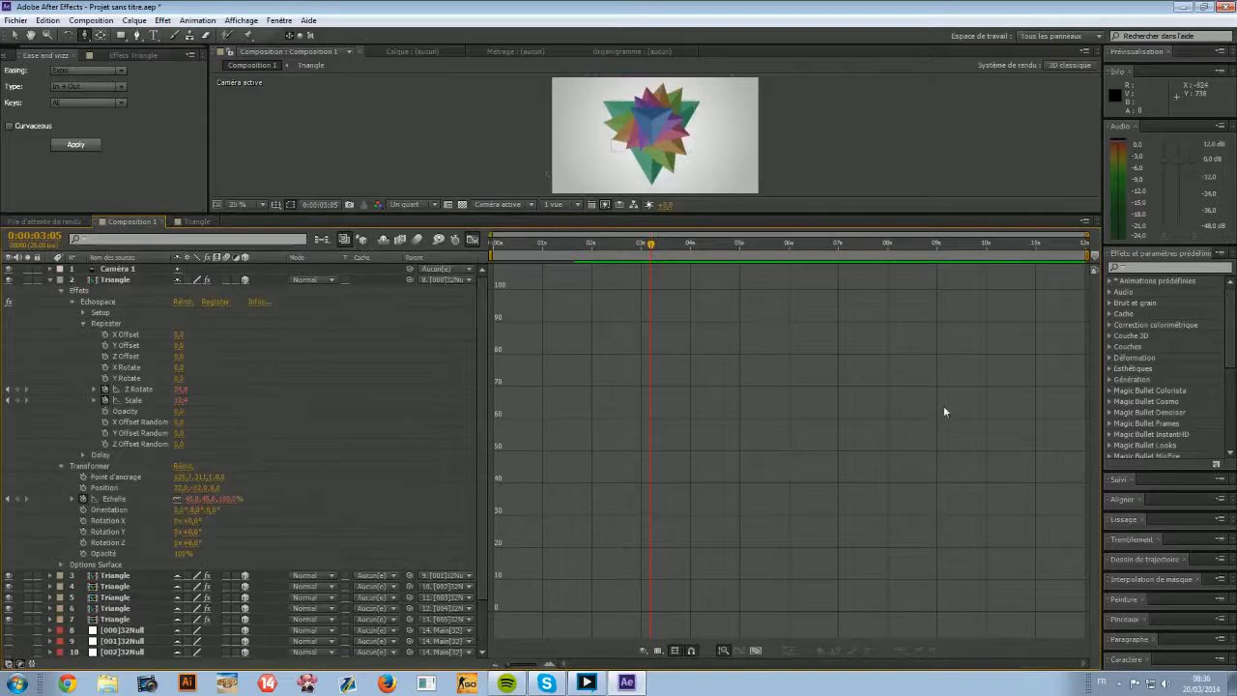
At 0:00:03:03, start keyframing the first Triangle's Anchor Point and add keyframes for Echospace's Z Rotate and Scale.
mouse_move(648, 253)
mouse_down()
mouse_move(620, 254)
mouse_move(645, 253)
mouse_up()
click(83, 476)
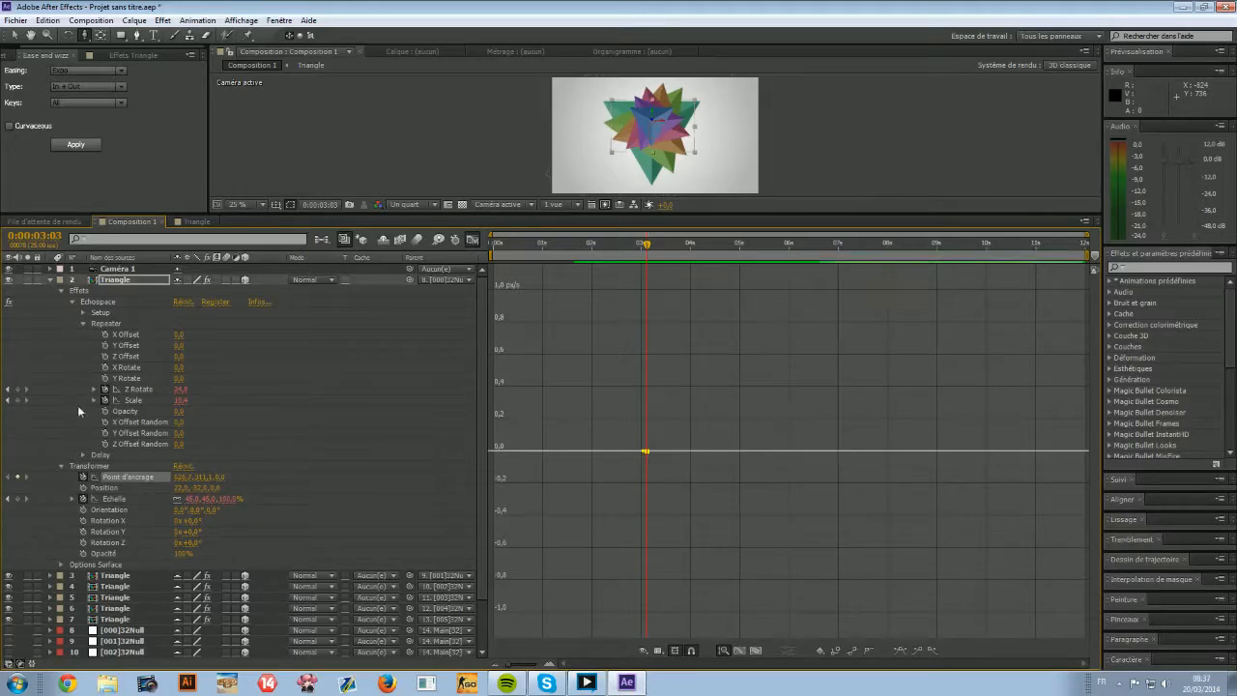
click(17, 399)
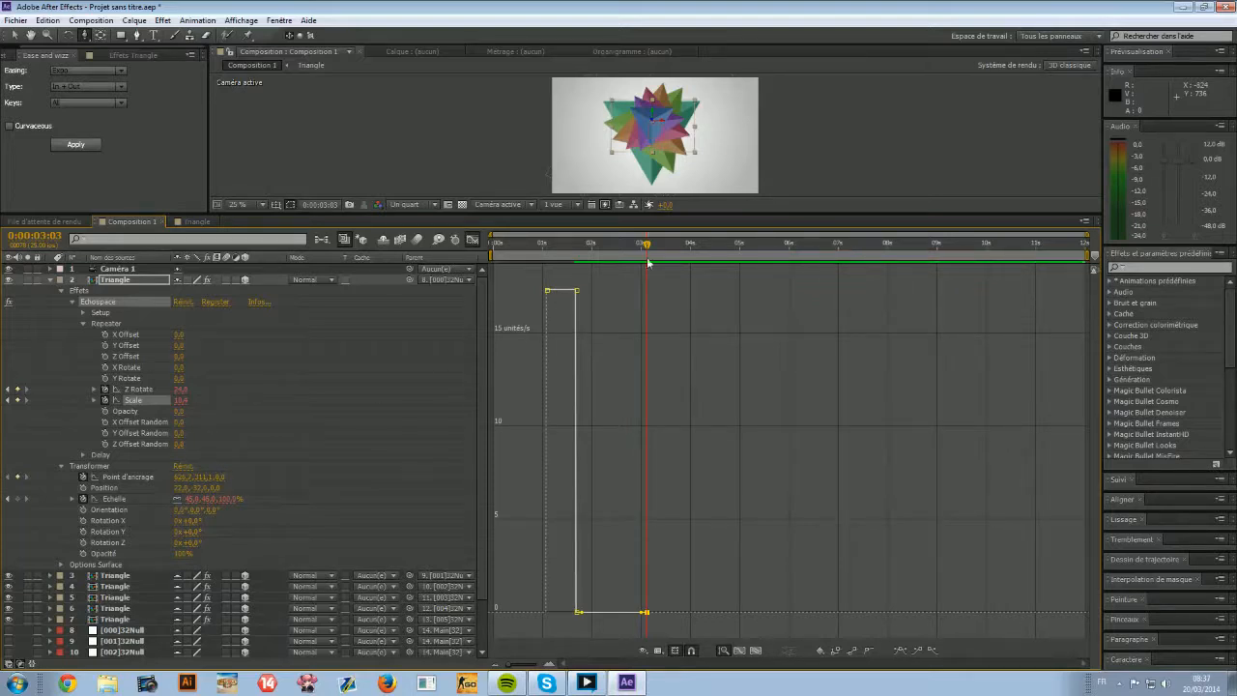
At 0:00:05:01, set Echospace's Scale to 0 and increase the Anchor Point's Y value to push the triangles outward from the centre.
drag(646, 245, 741, 244)
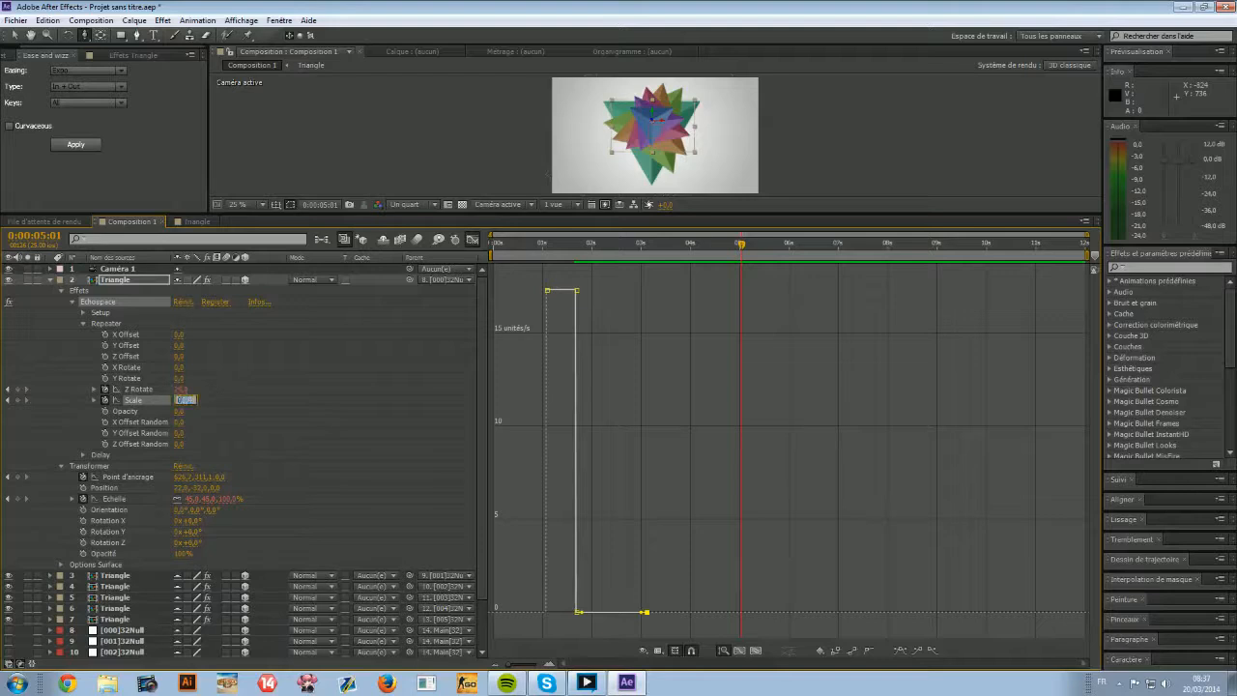
key(Return)
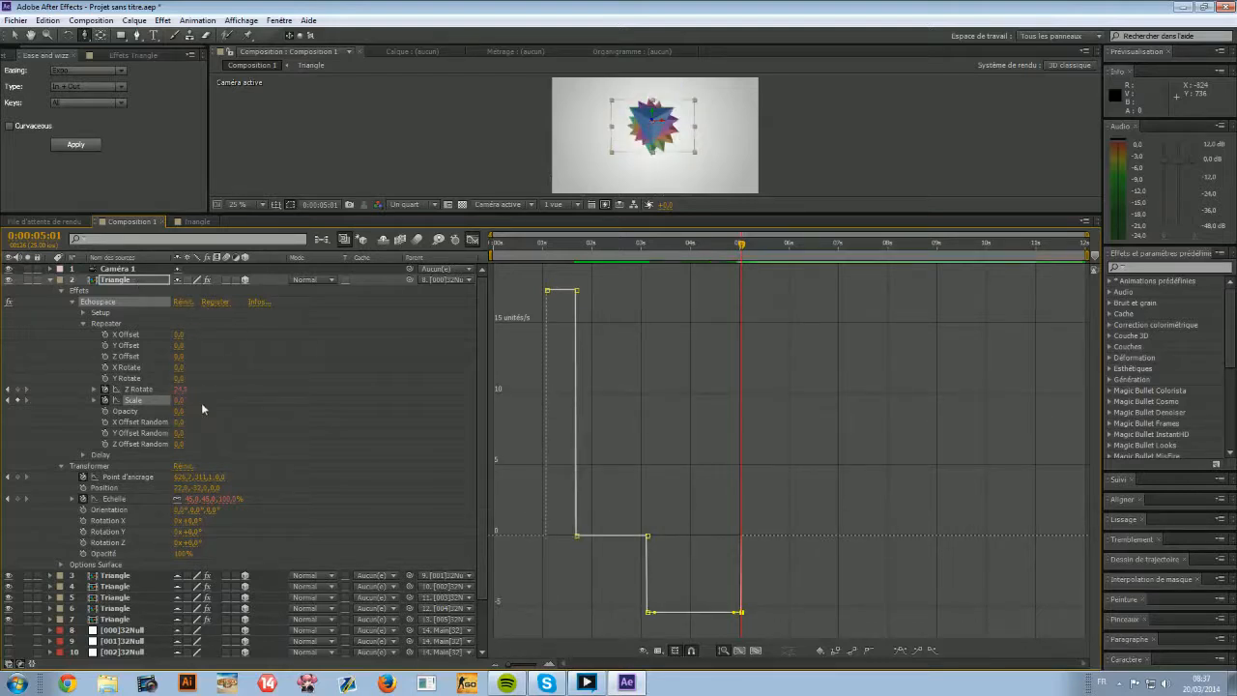
drag(199, 475, 616, 392)
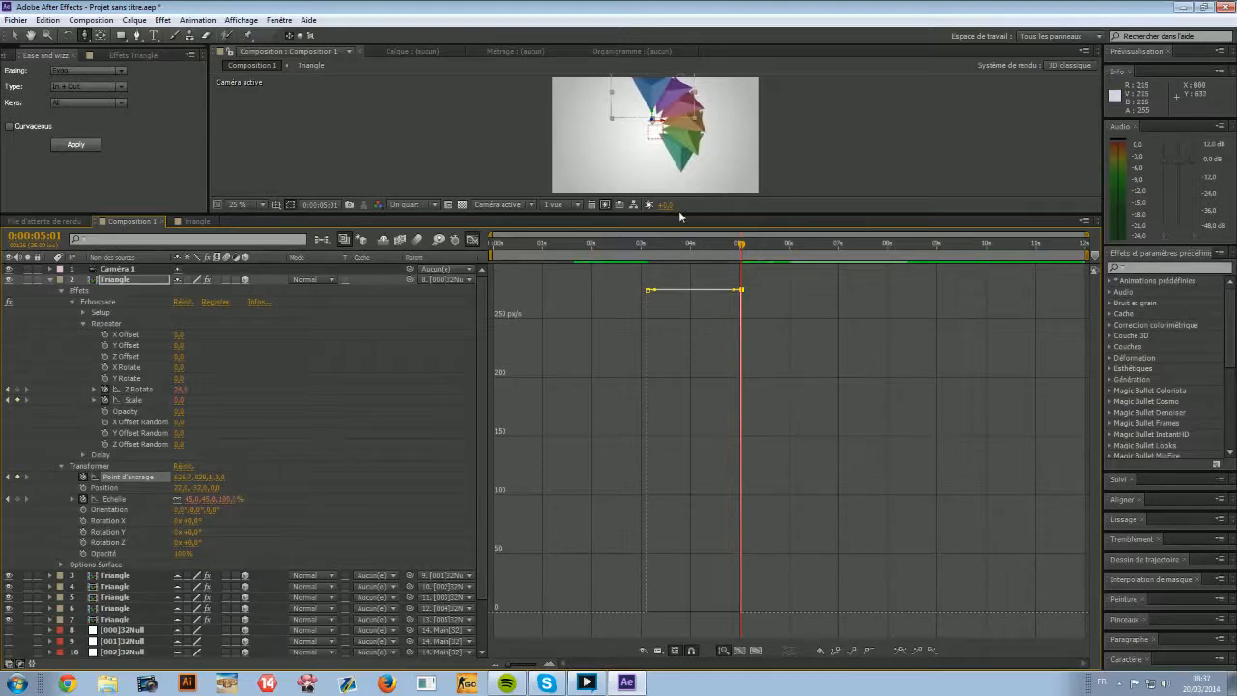
Inspect how the fanned triangles sit around the anchor point and switch to the Selection tool.
drag(678, 214, 679, 485)
scroll(684, 299, up, 3)
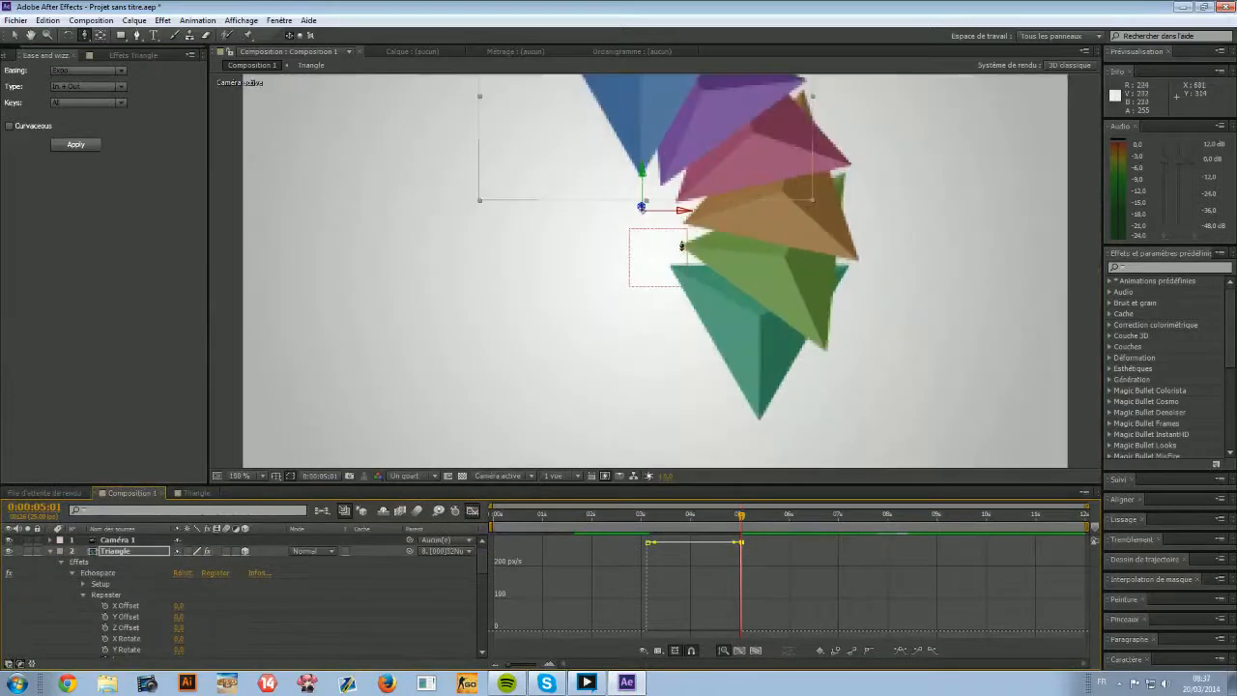
scroll(681, 252, down, 2)
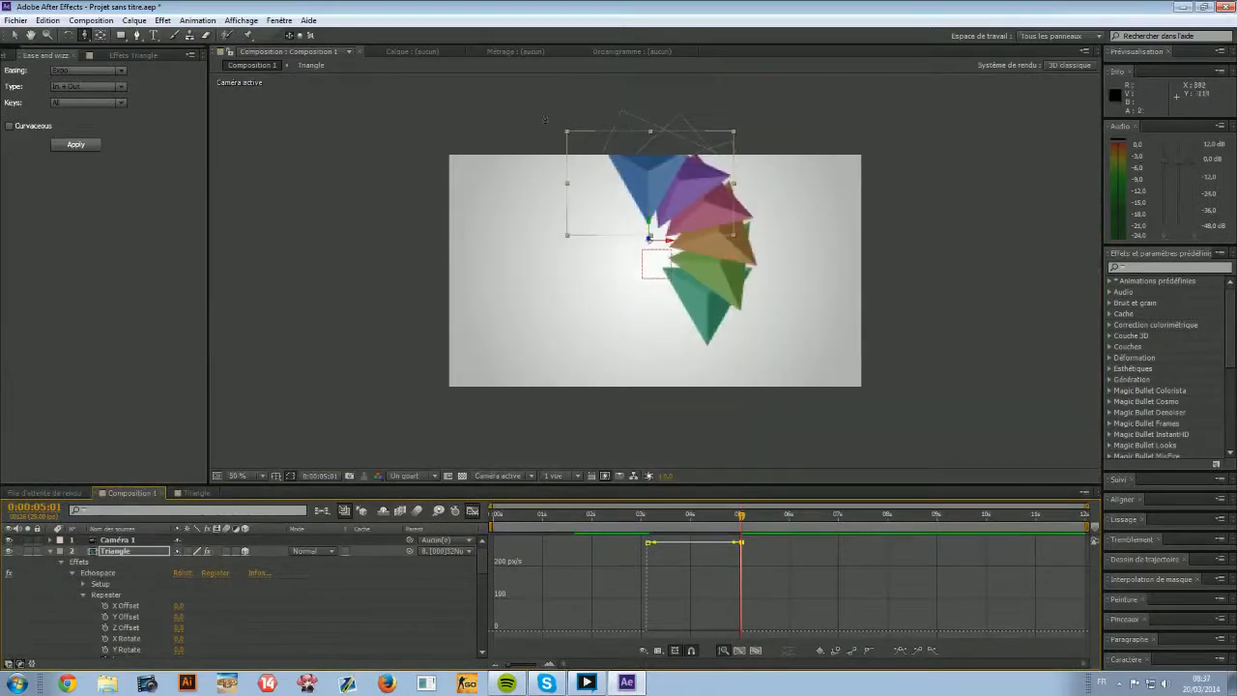
click(530, 168)
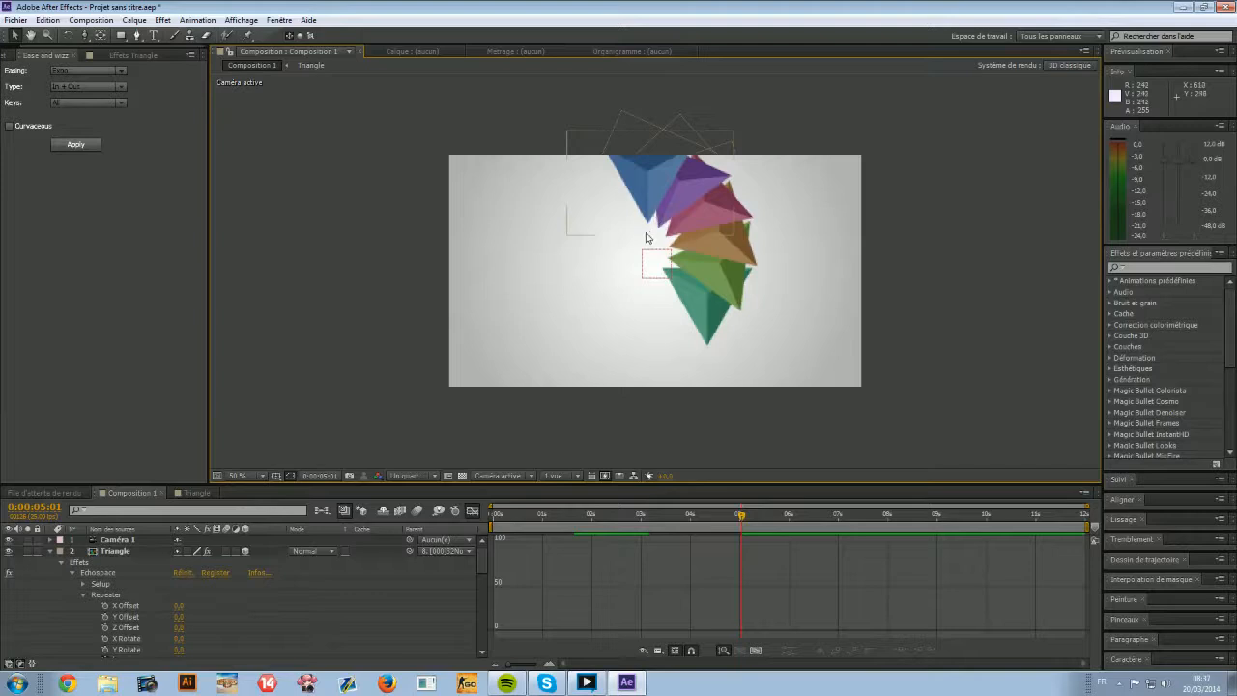
click(100, 36)
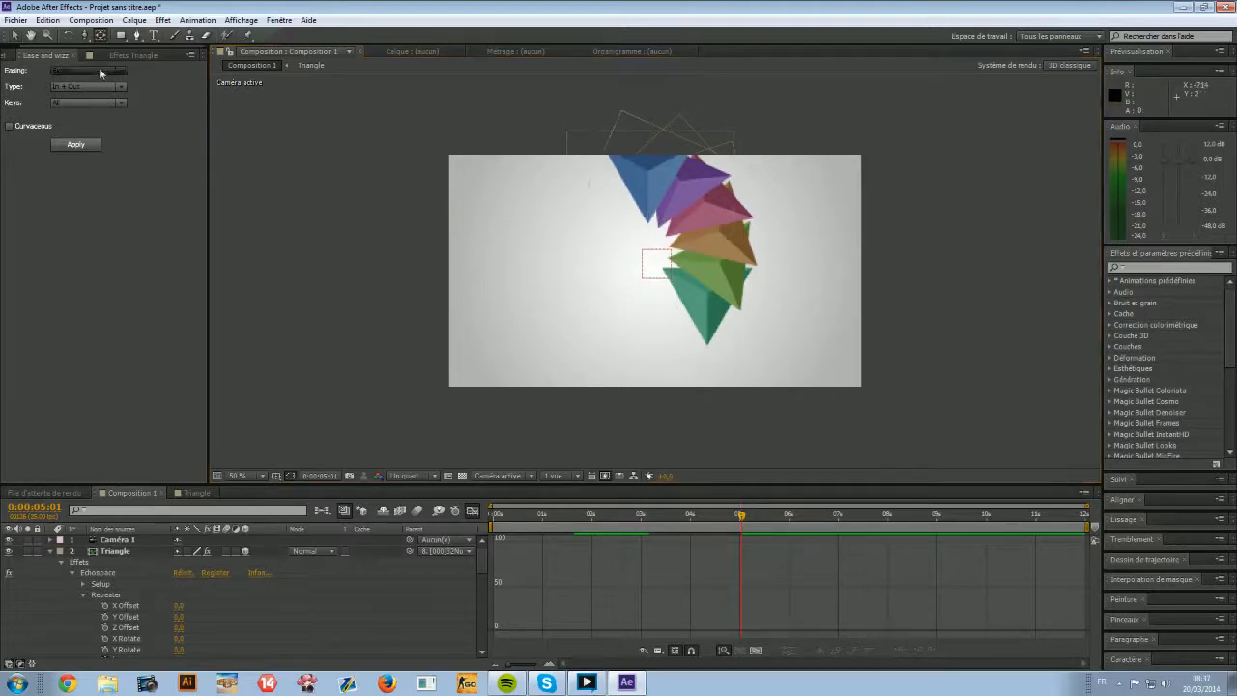
click(11, 35)
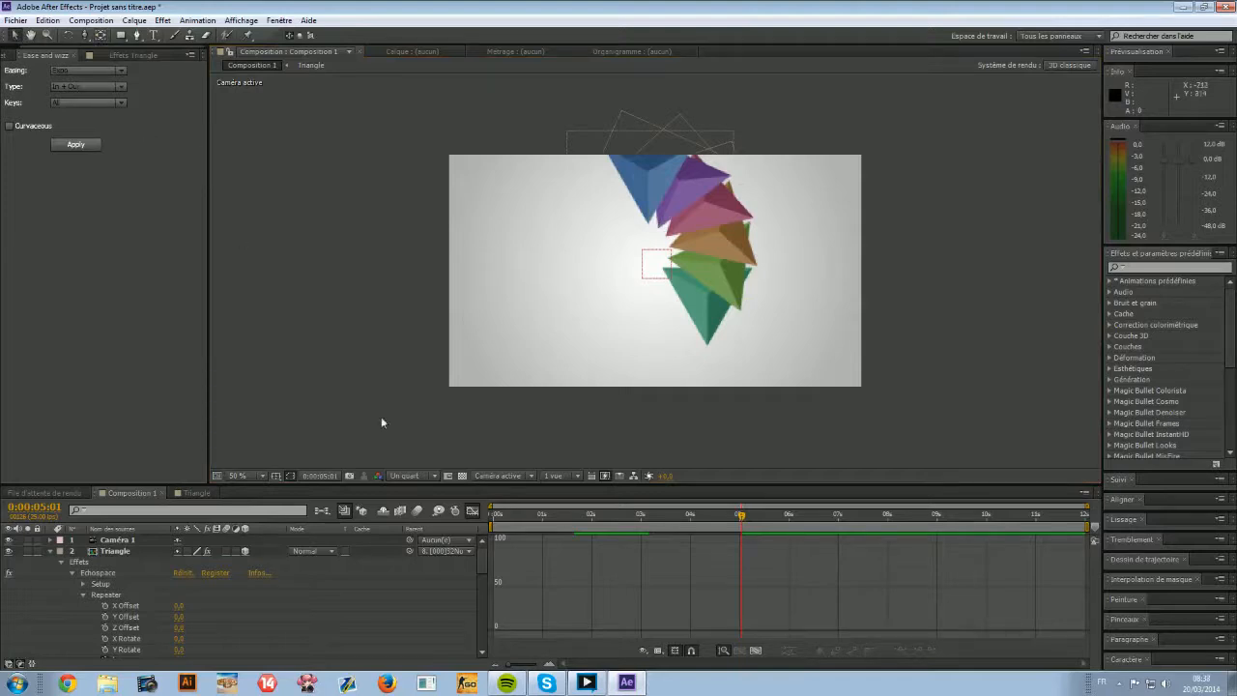
Set Echospace's Z Rotate to 60 at 0:00:05:01 so the six triangles spread evenly around the centre.
scroll(182, 631, down, 1)
drag(295, 483, 294, 282)
key(comma)
key(comma)
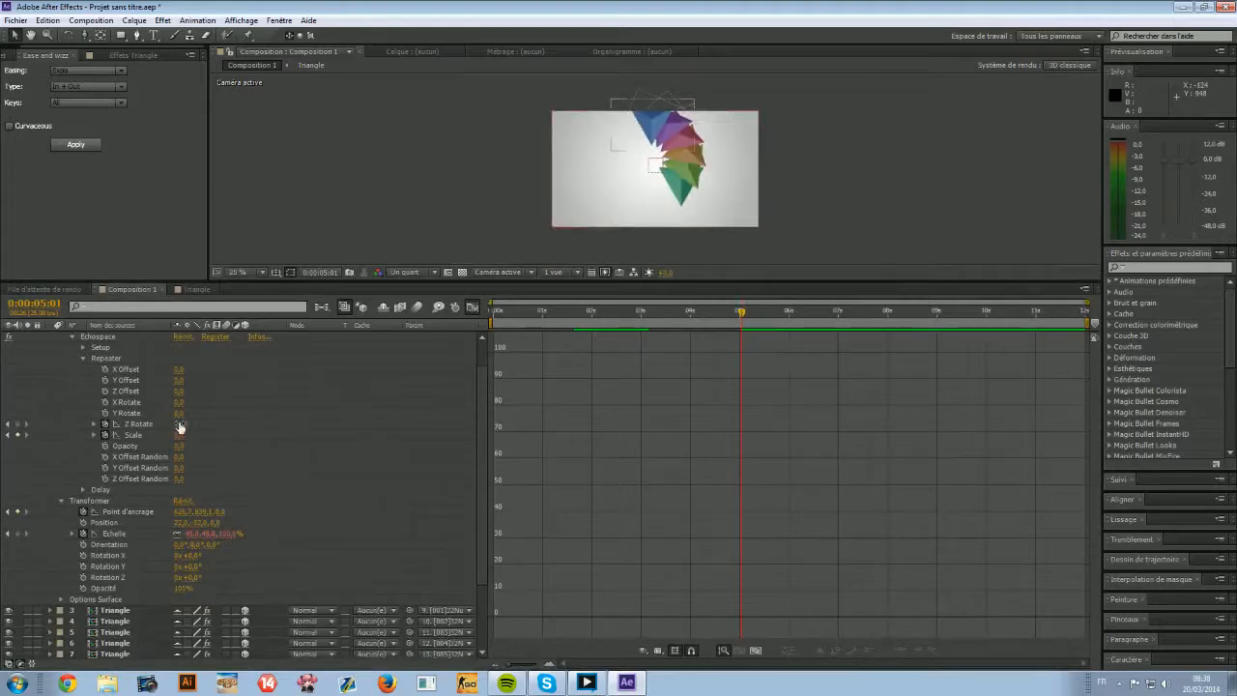
drag(179, 418, 198, 415)
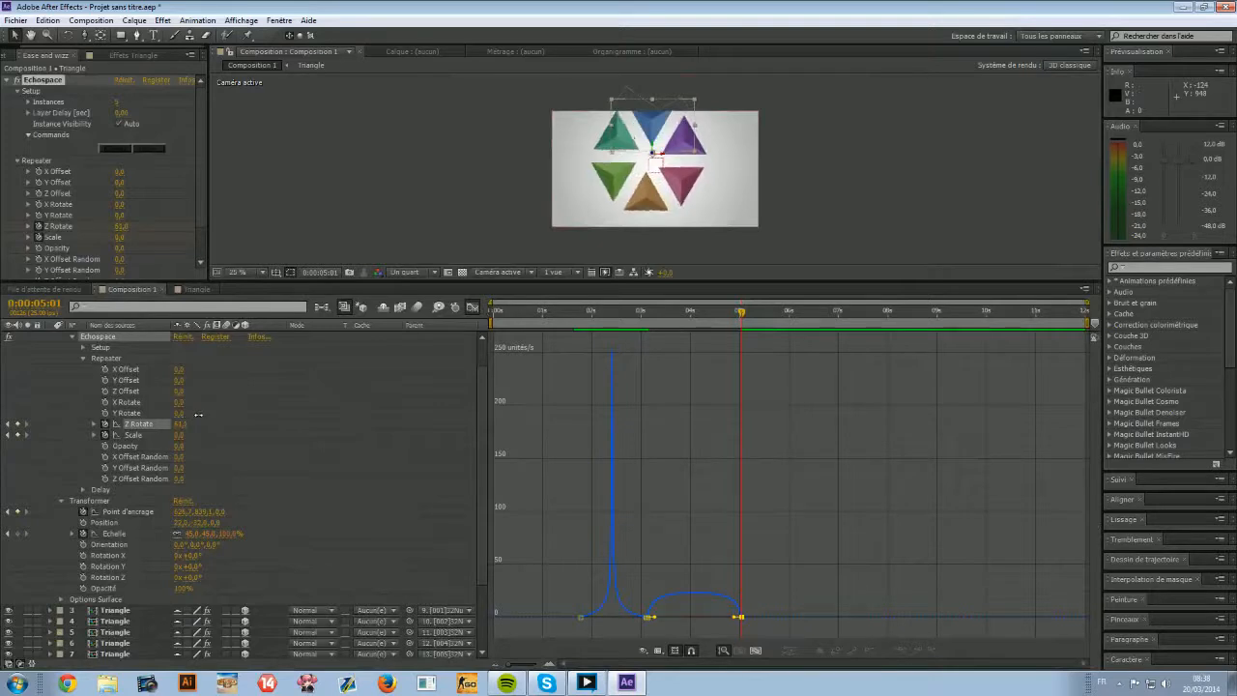
click(193, 423)
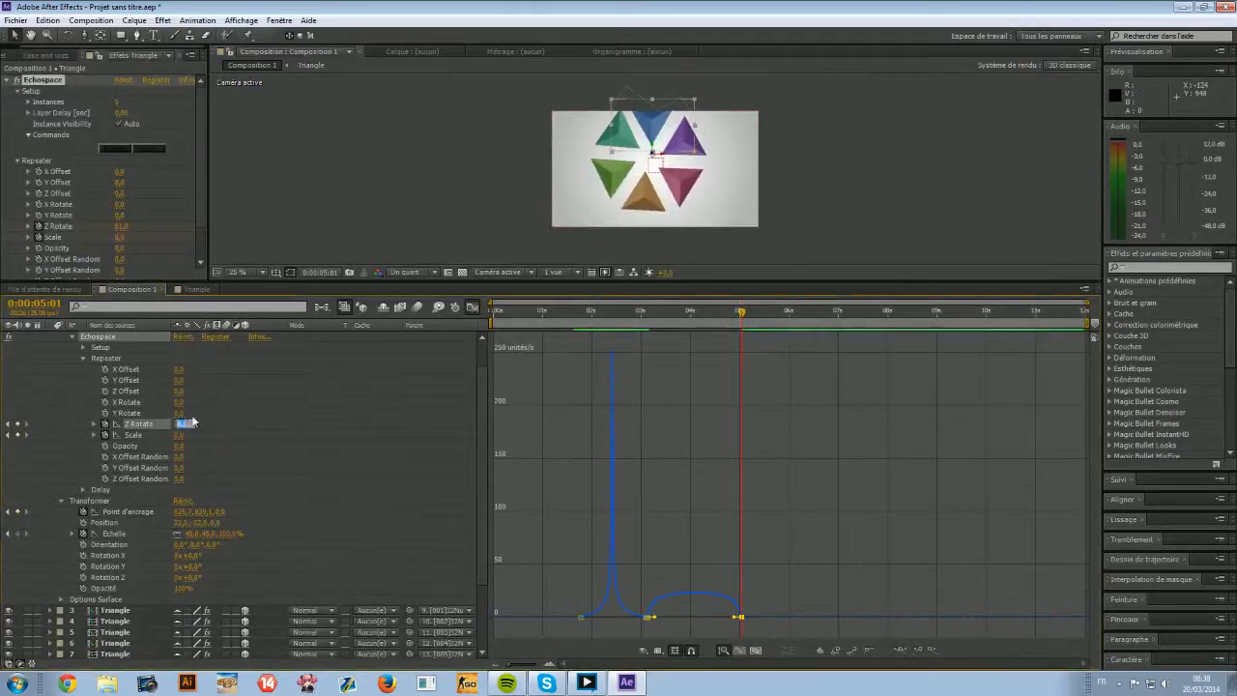
key(Return)
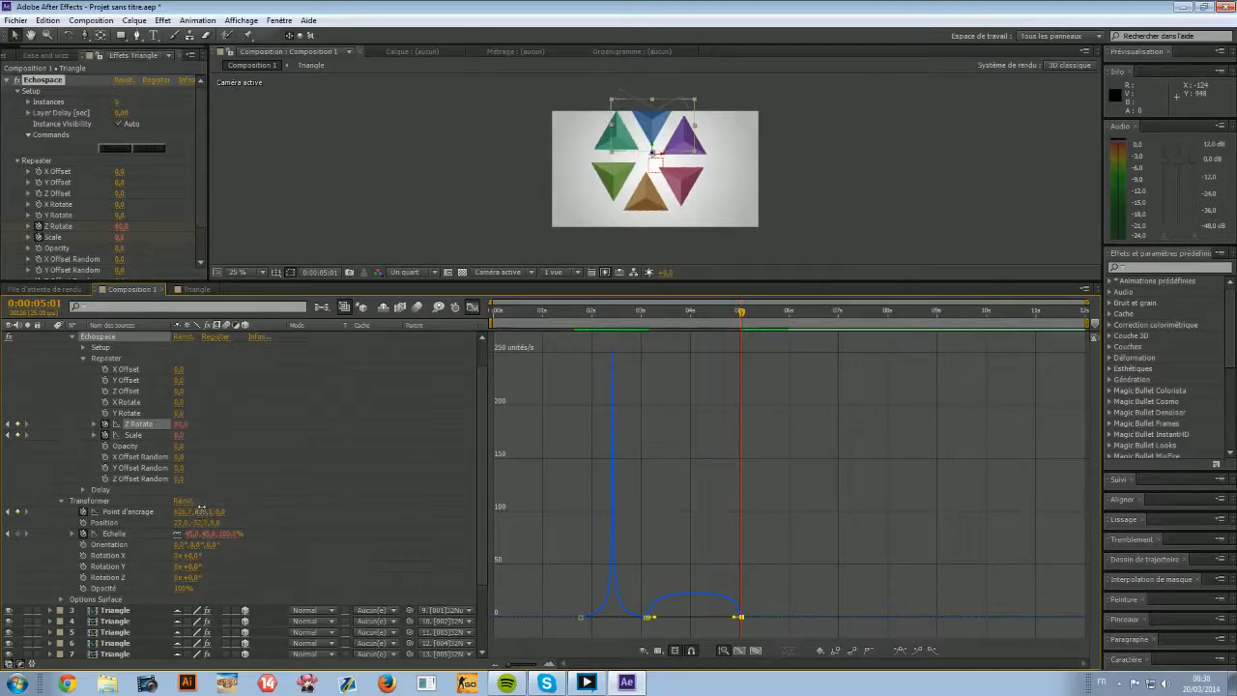
Fine-tune the Anchor Point at 0:00:05:01, increasing X slightly and setting Y to about 711, to form an evenly gapped hexagon.
click(128, 511)
mouse_move(131, 493)
mouse_down()
mouse_move(81, 490)
mouse_move(155, 490)
mouse_up()
scroll(694, 129, up, 5)
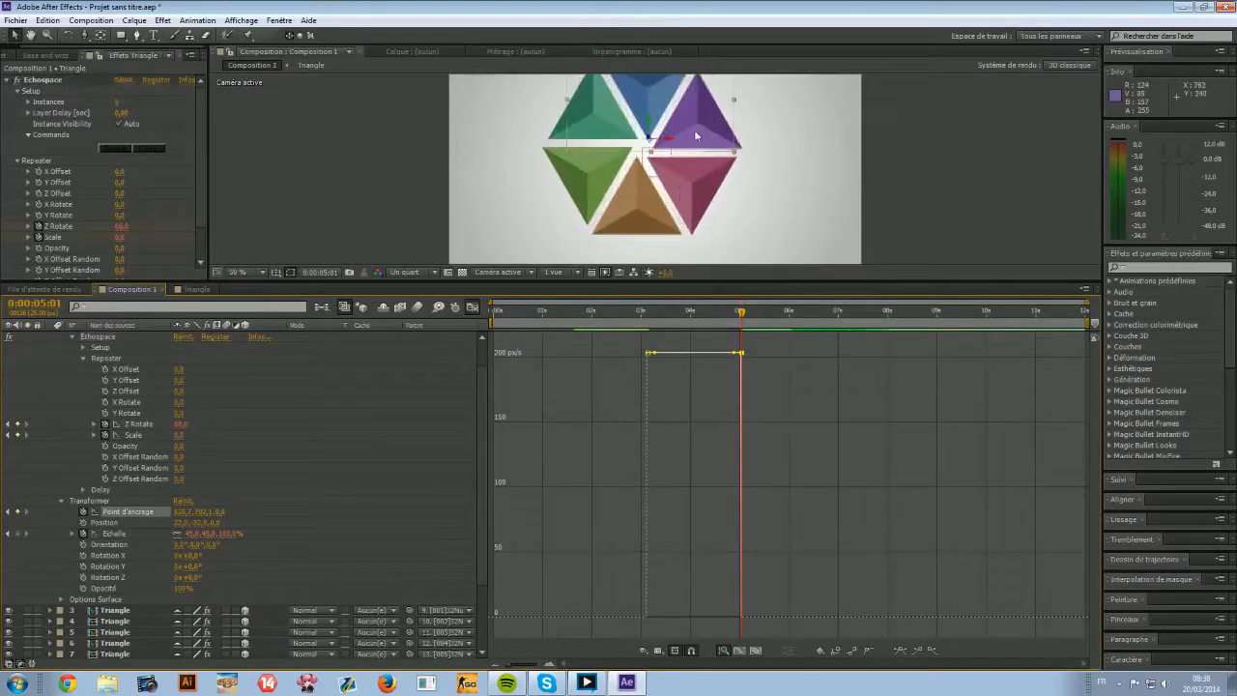
scroll(687, 121, down, 3)
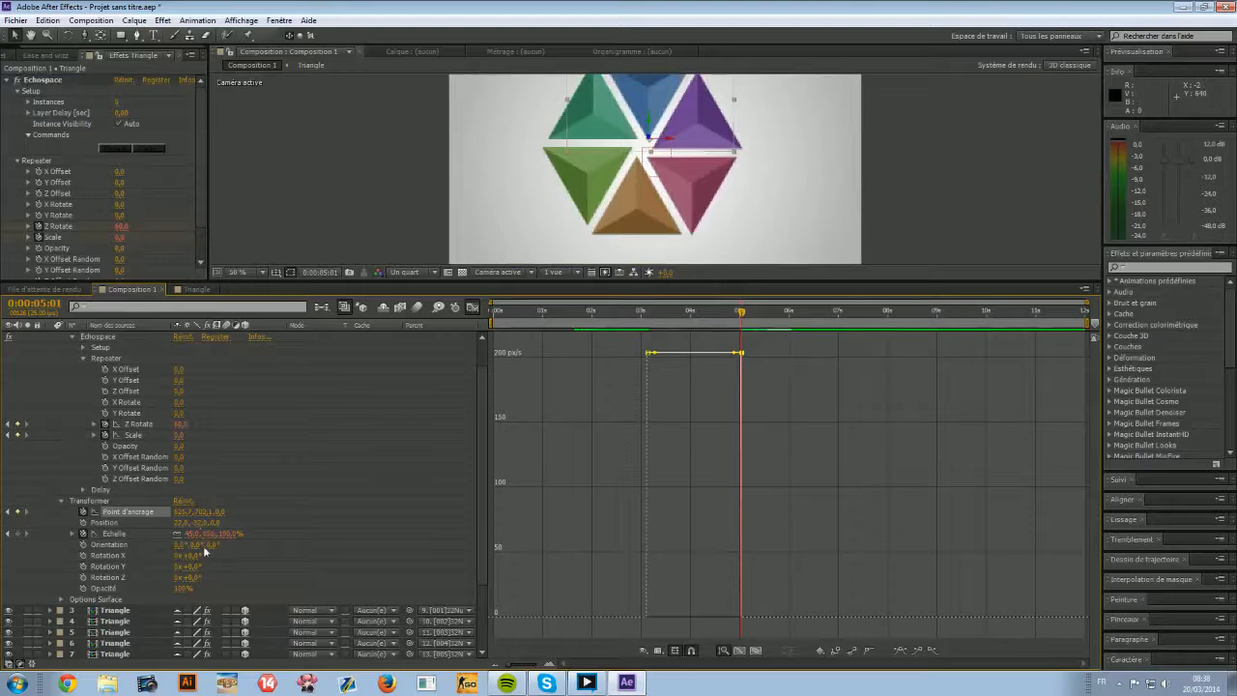
drag(201, 511, 163, 506)
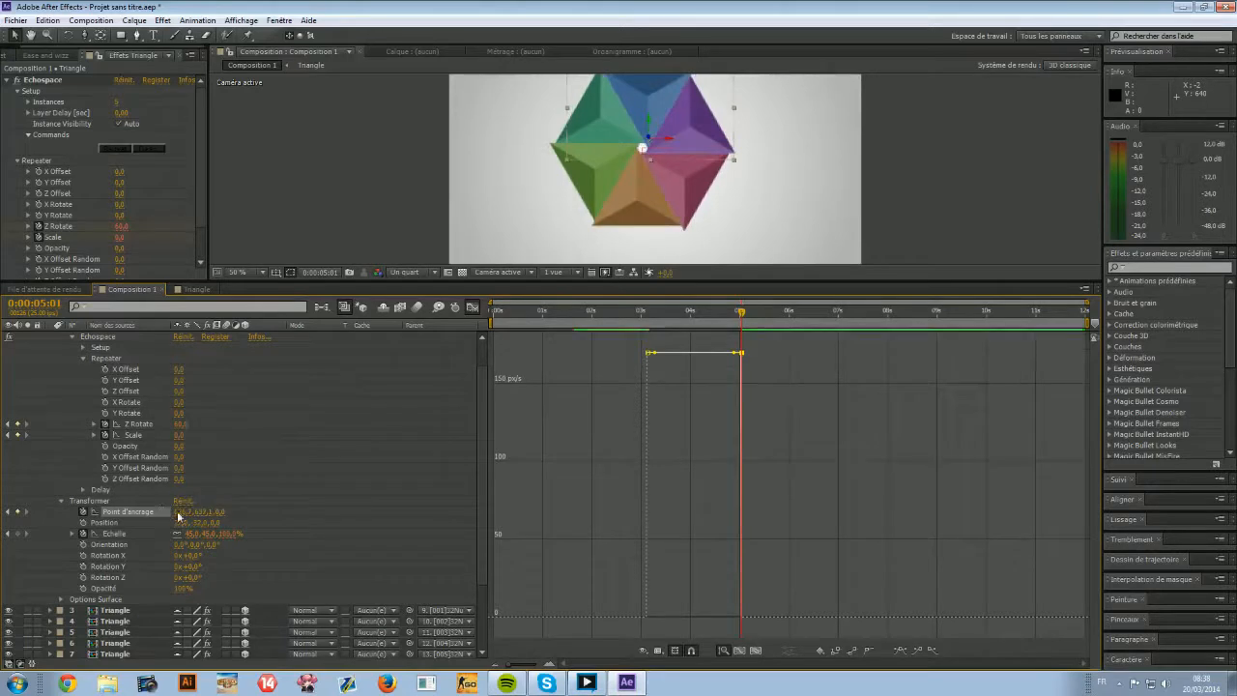
drag(174, 509, 375, 436)
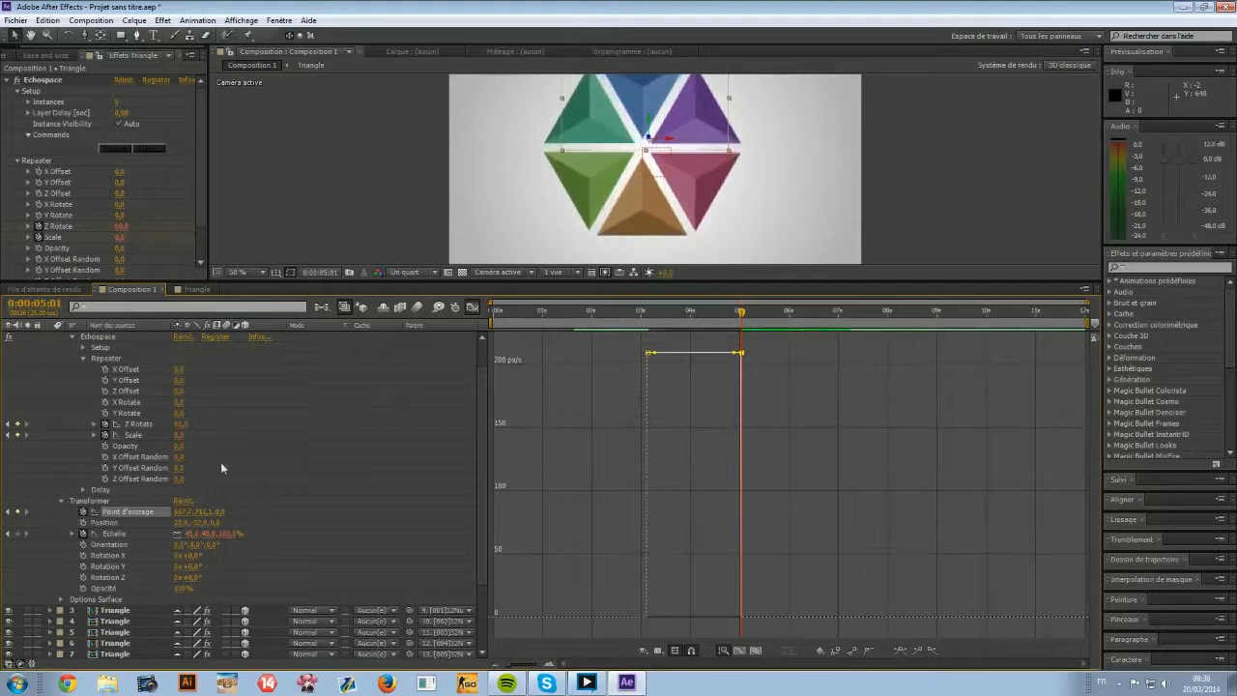
Apply Ease and wizz with Expo easing, type In + Out, to the Anchor Point keyframes and preview the animation from 0:00:02:12.
click(136, 425)
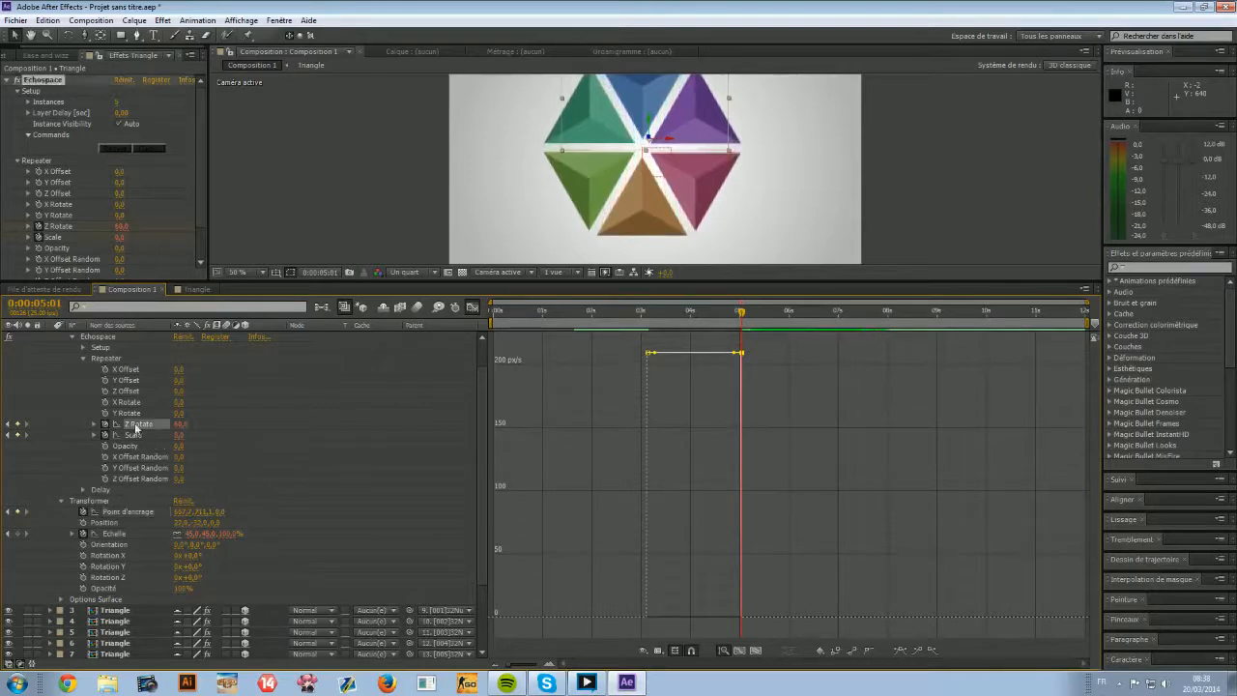
click(118, 513)
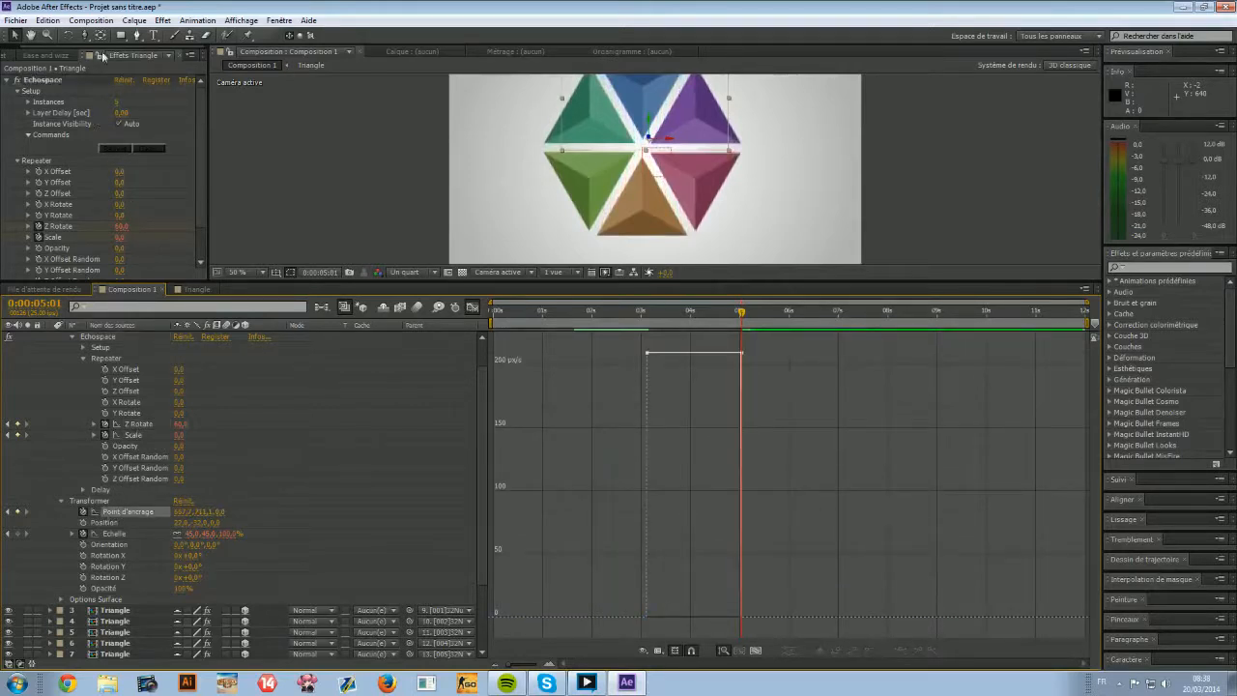
click(45, 55)
click(77, 145)
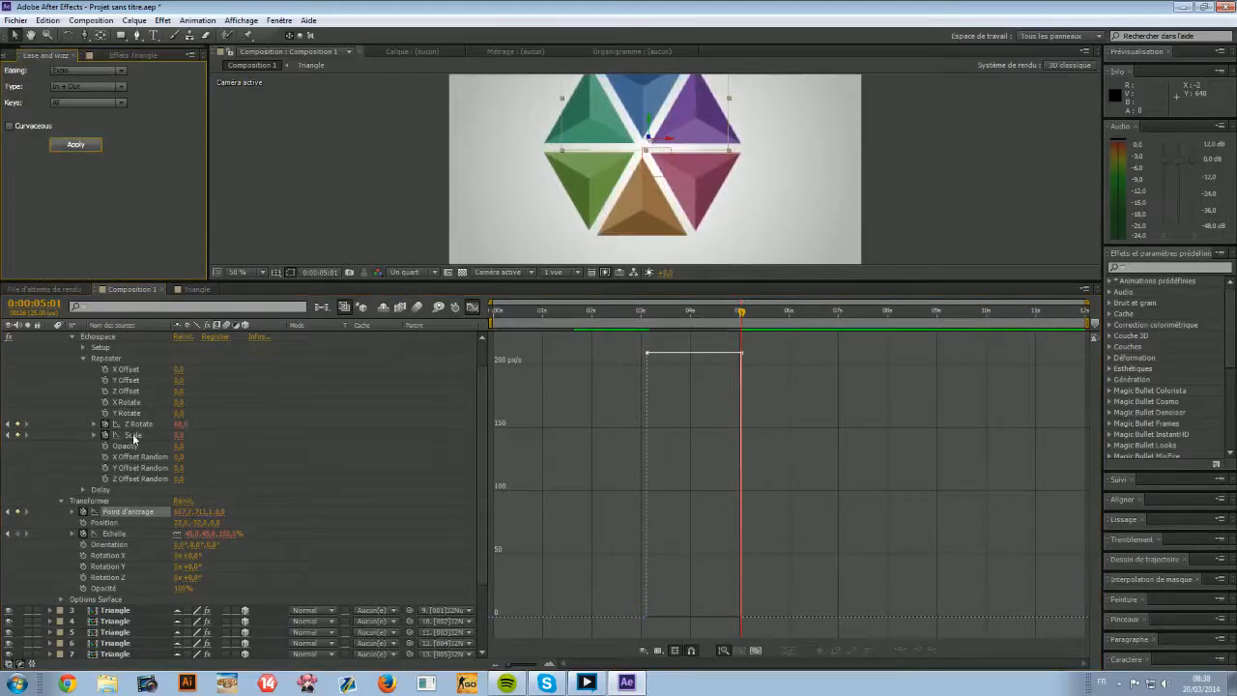
click(615, 311)
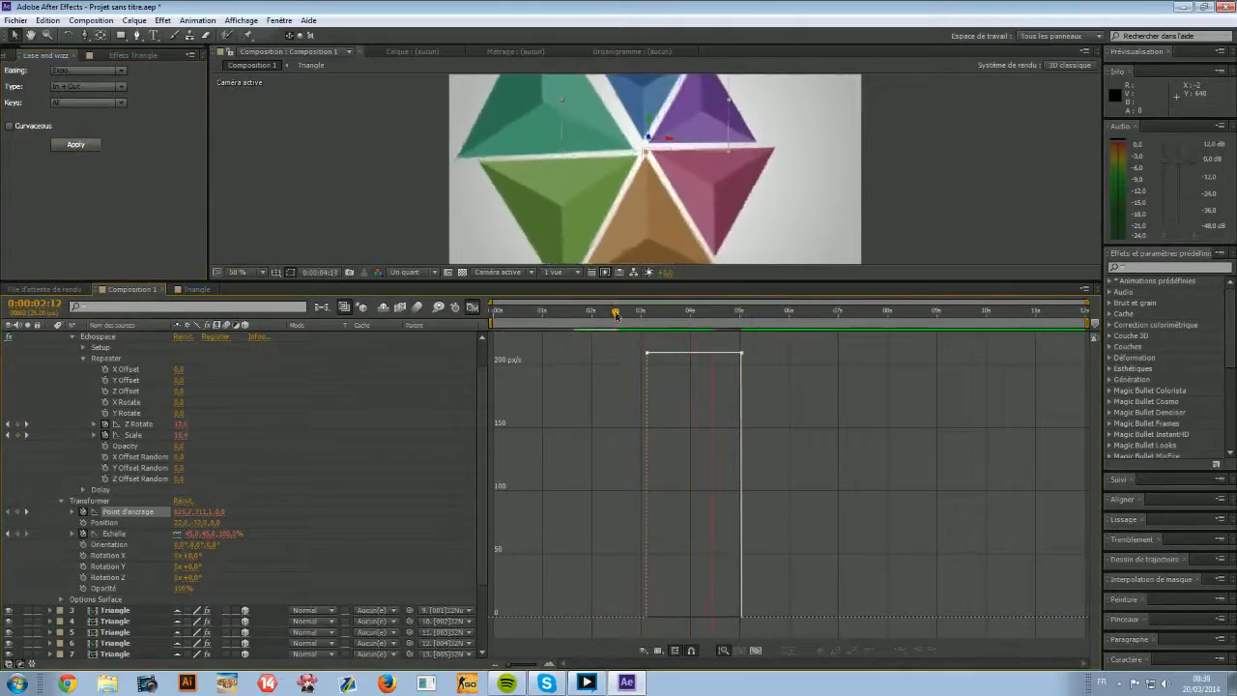
drag(609, 327, 698, 326)
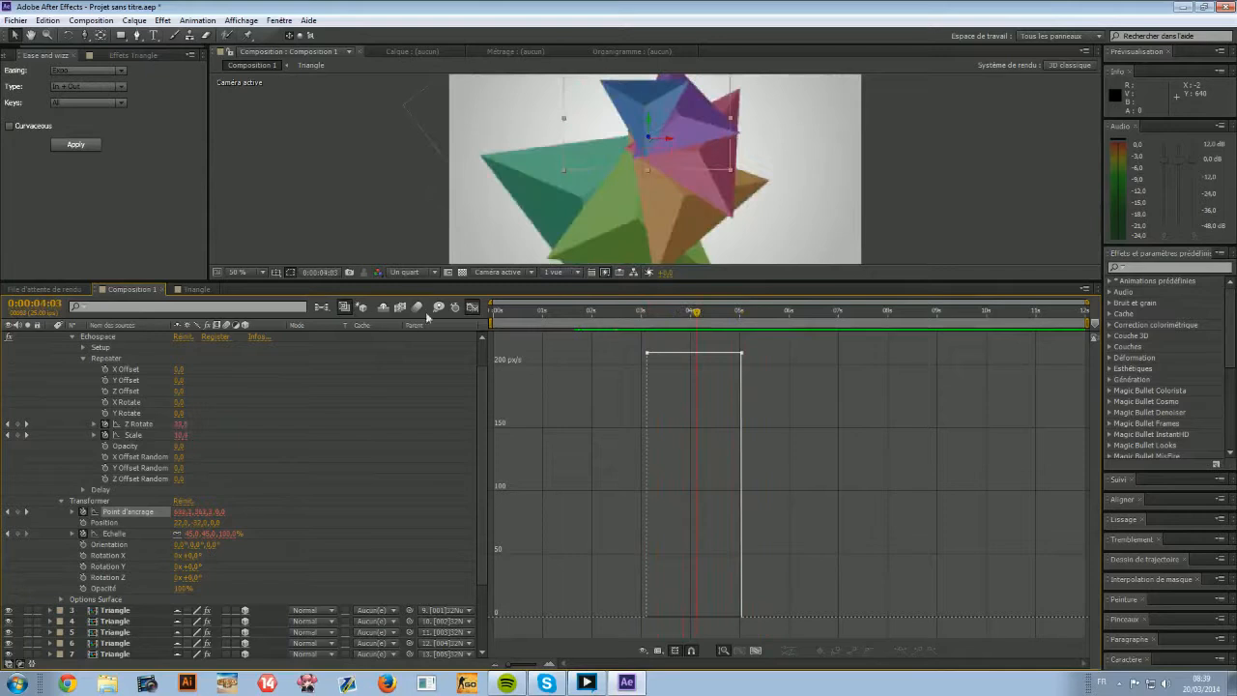
Show the keyframes instead of the graph, move the last Echospace Scale keyframe to 0:00:04:03, and preview the result from 0:00:02:23.
click(471, 306)
click(133, 435)
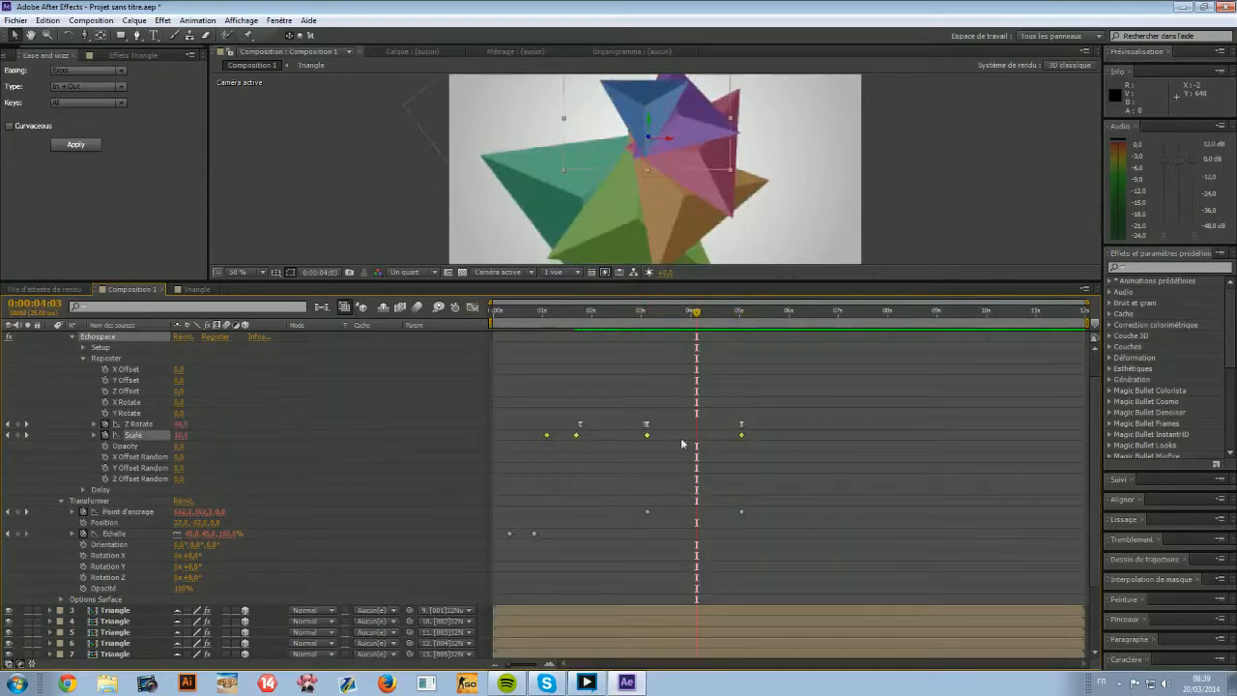
drag(741, 436, 697, 437)
key(ctrl+z)
click(741, 435)
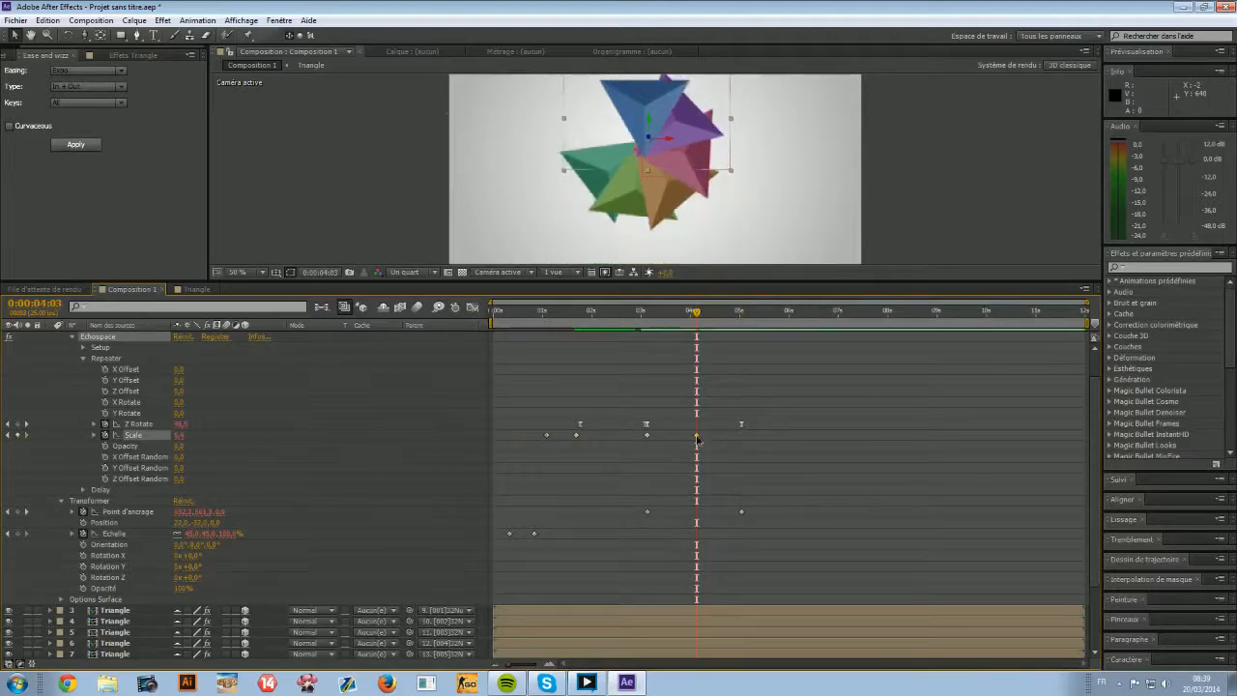
drag(694, 319, 635, 323)
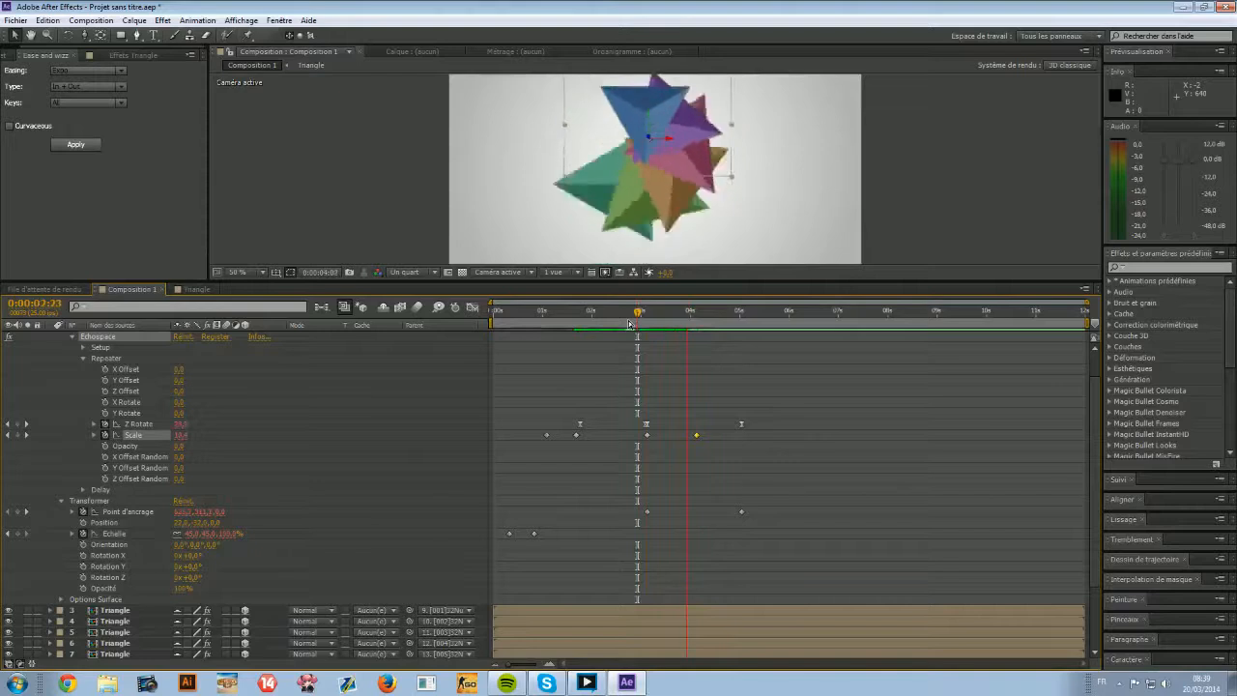
Add an Anchor Point keyframe at 0:00:05:05 with a slightly larger Y value to widen the gaps, and move the current time to 0:00:05:14.
click(745, 325)
click(741, 324)
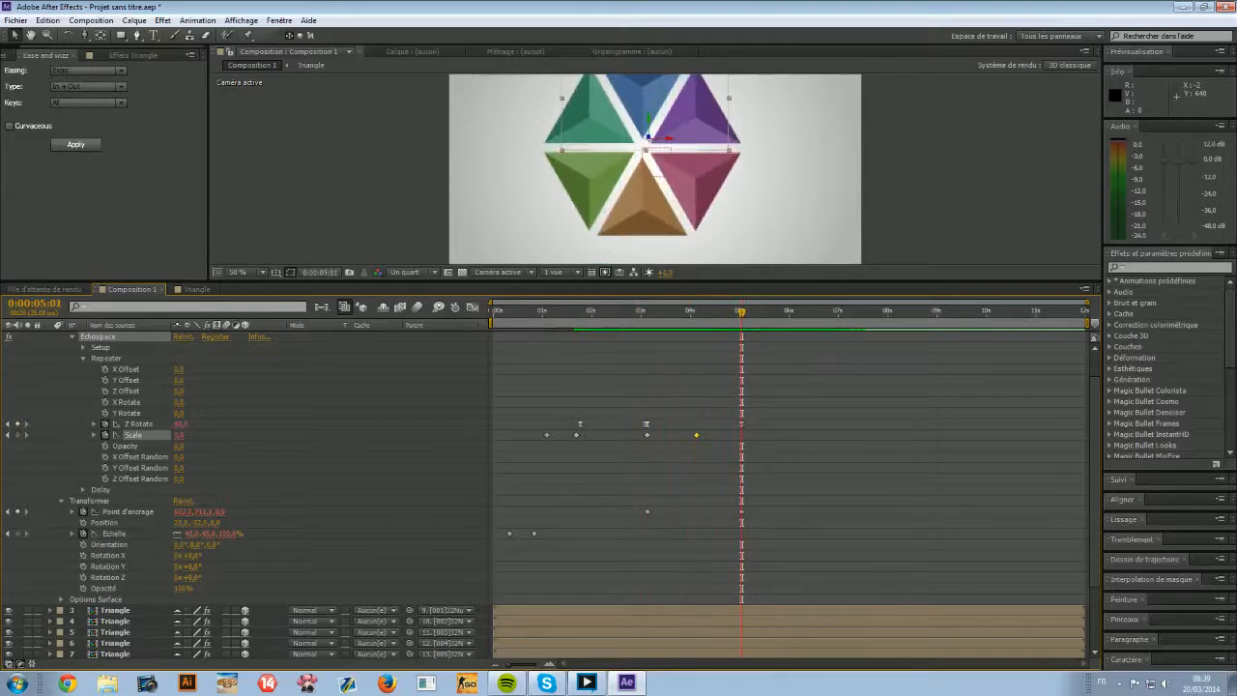
click(264, 475)
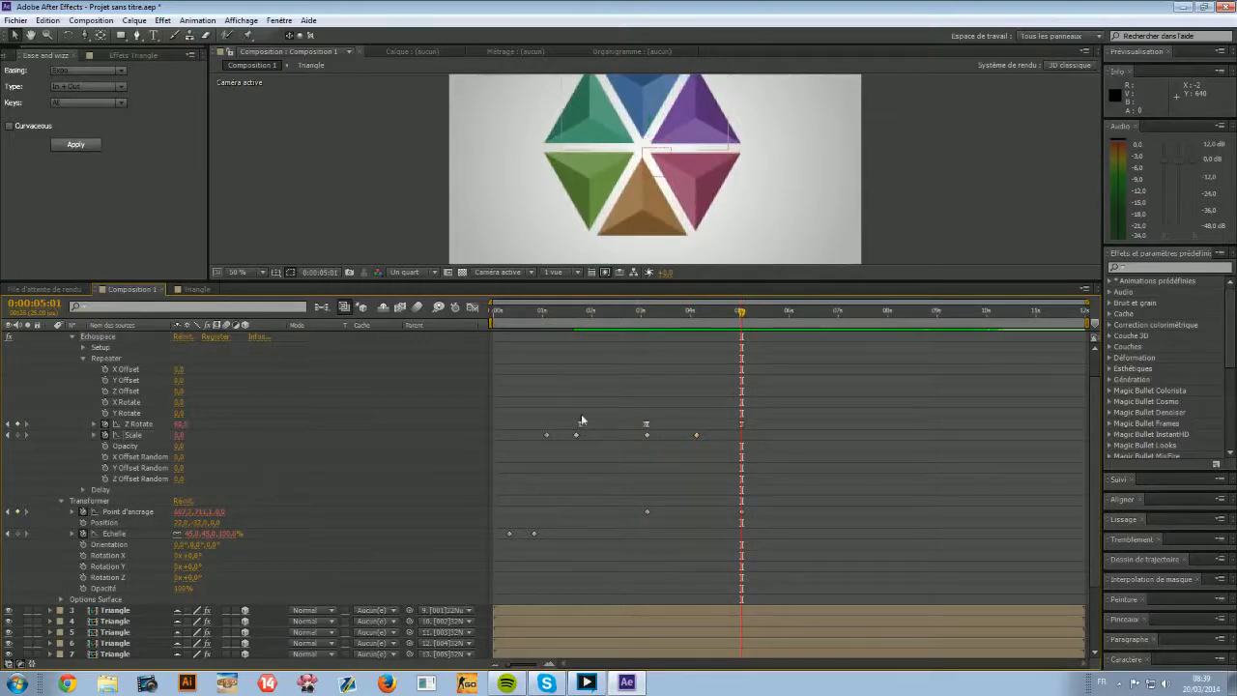
click(742, 322)
drag(741, 321, 749, 314)
click(209, 509)
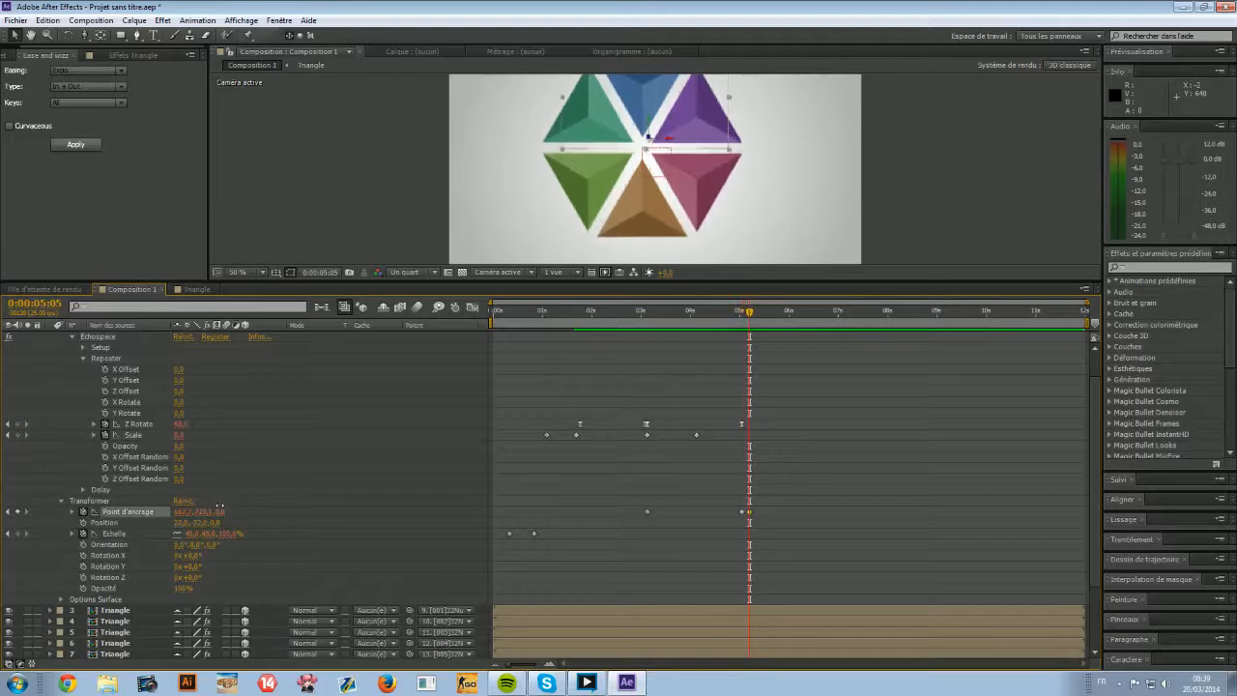
drag(235, 504, 245, 501)
drag(745, 311, 767, 317)
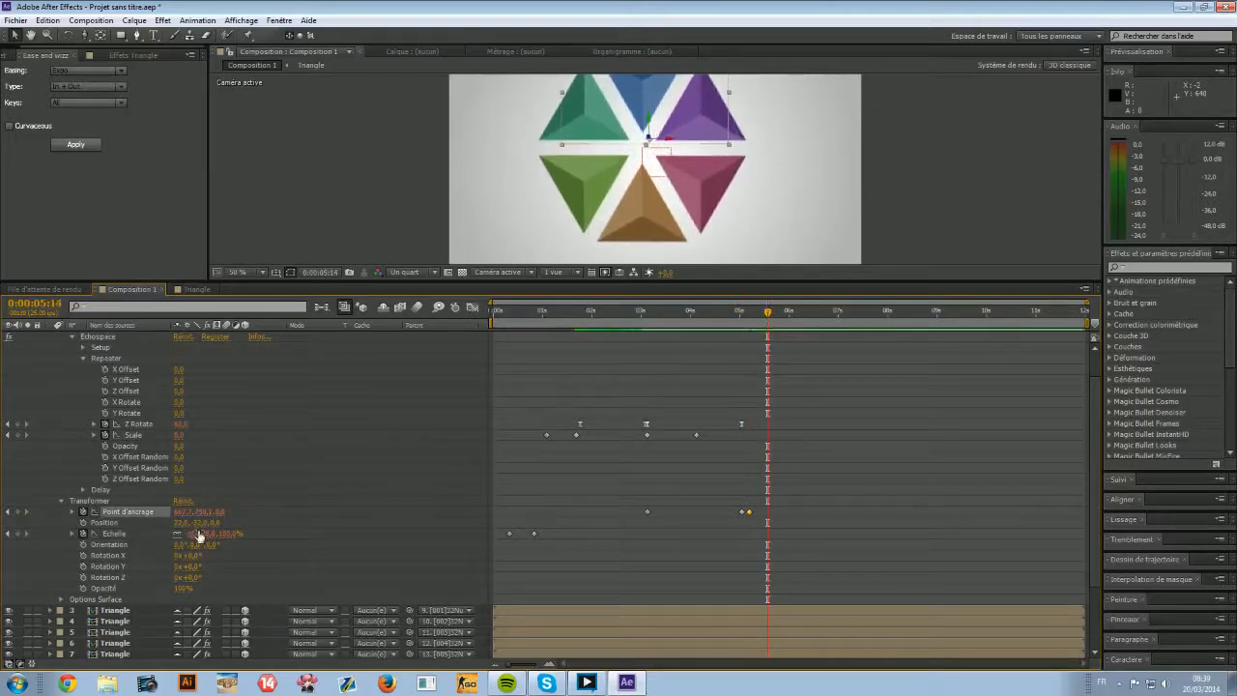
Keyframe layer 2's Point d'ancrage at 0:00:05:14 so the triangles meet in a closed hexagon, and play back the closing movement.
drag(199, 533, 129, 503)
key(ctrl+z)
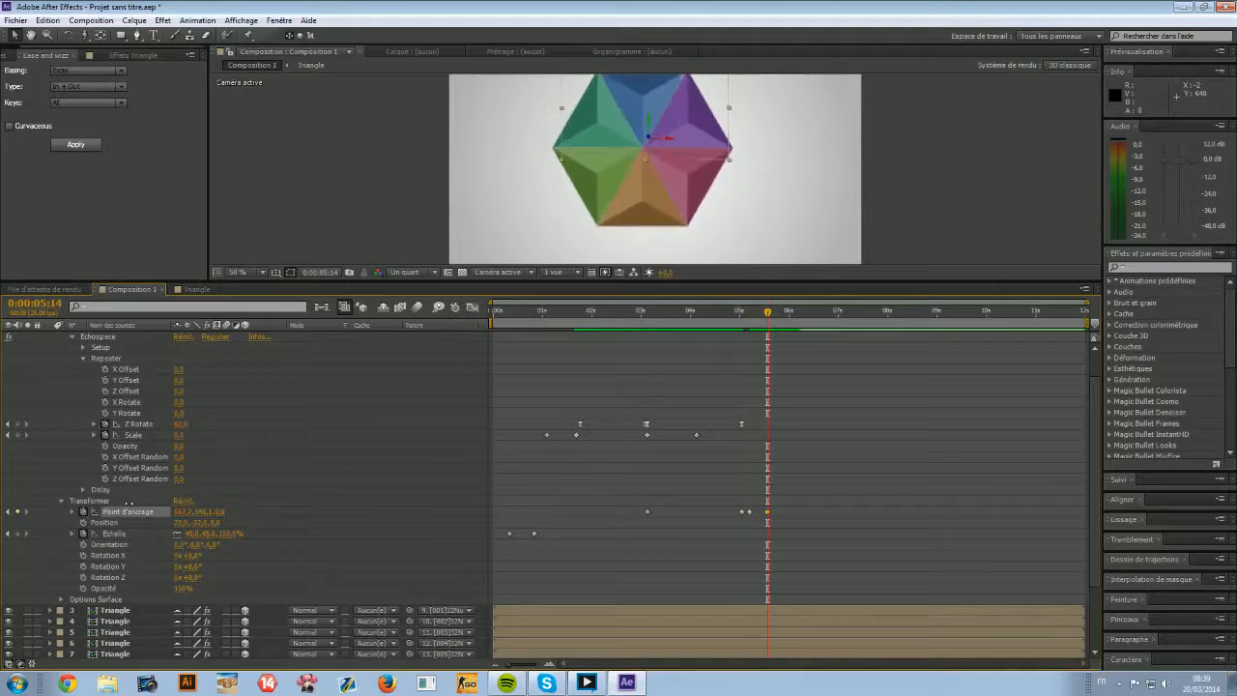
click(726, 320)
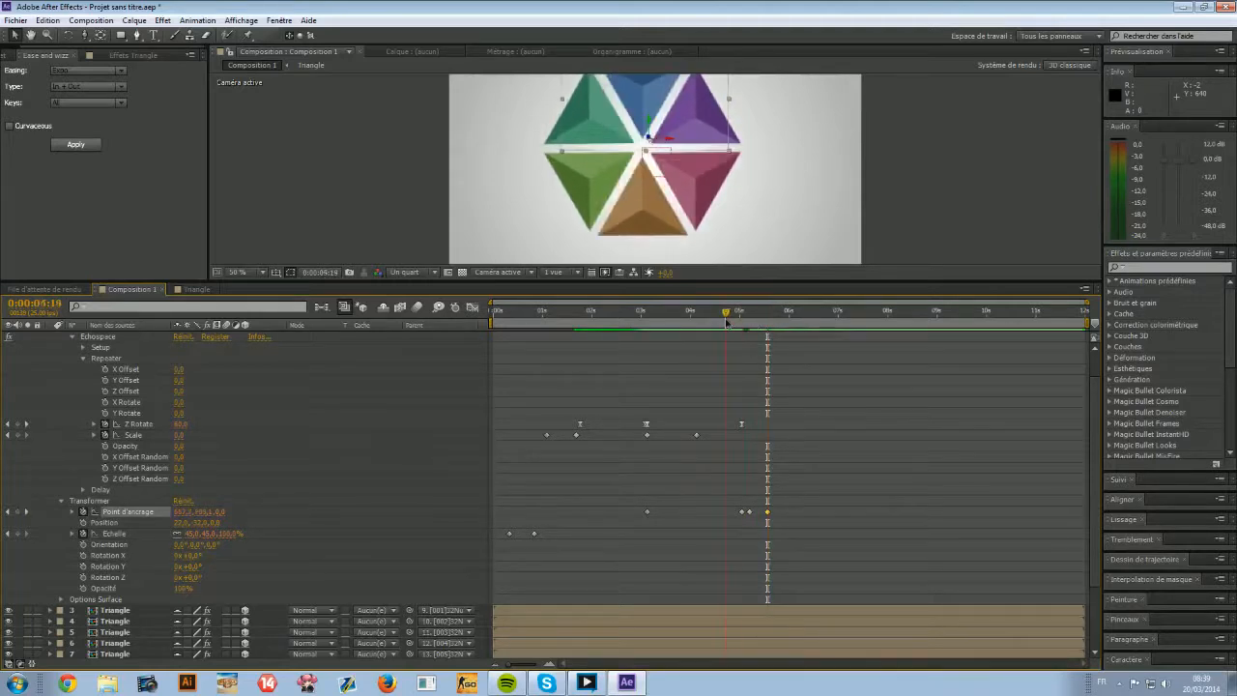
key(space)
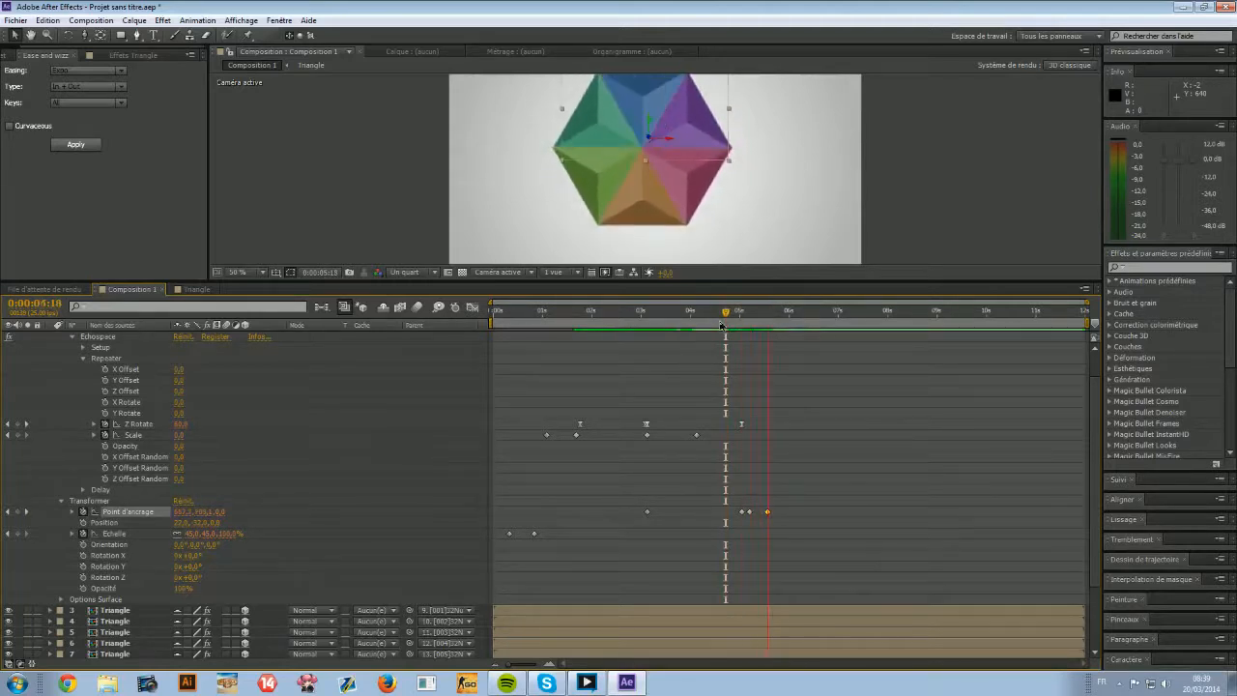
click(779, 320)
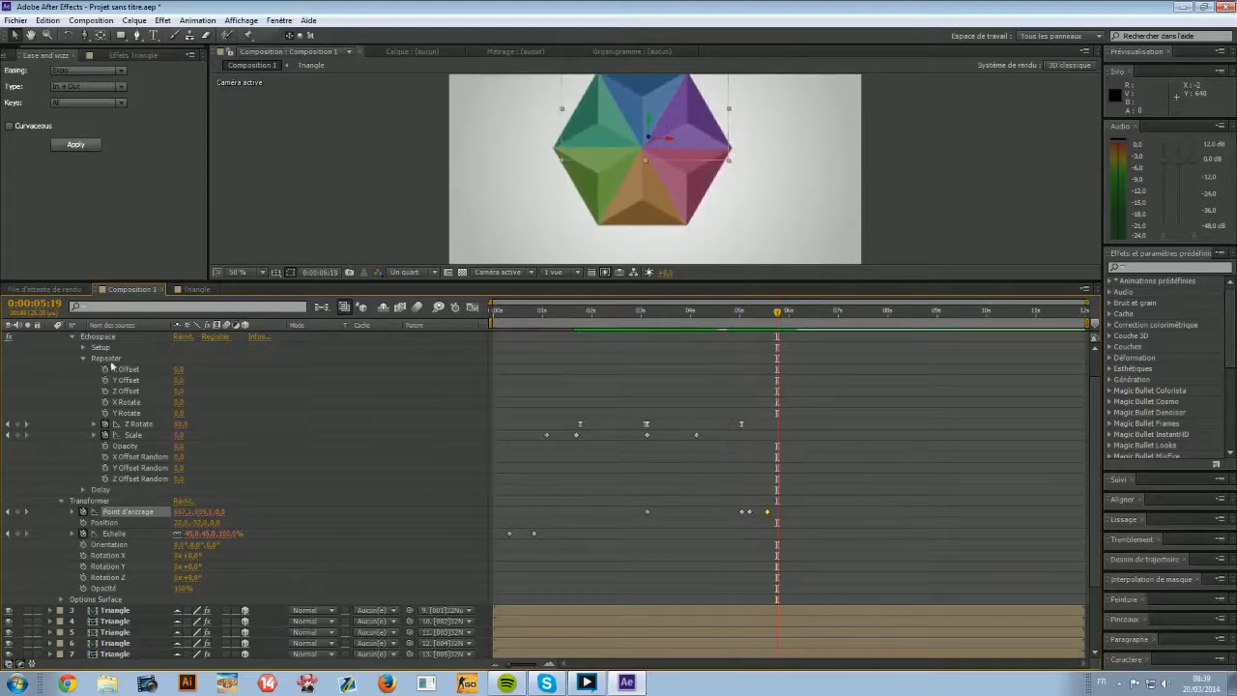
Move the current time to 0:00:05:18, expand the effects of Triangle layer 3 and collapse Triangle layer 2.
scroll(96, 364, up, 2)
click(60, 357)
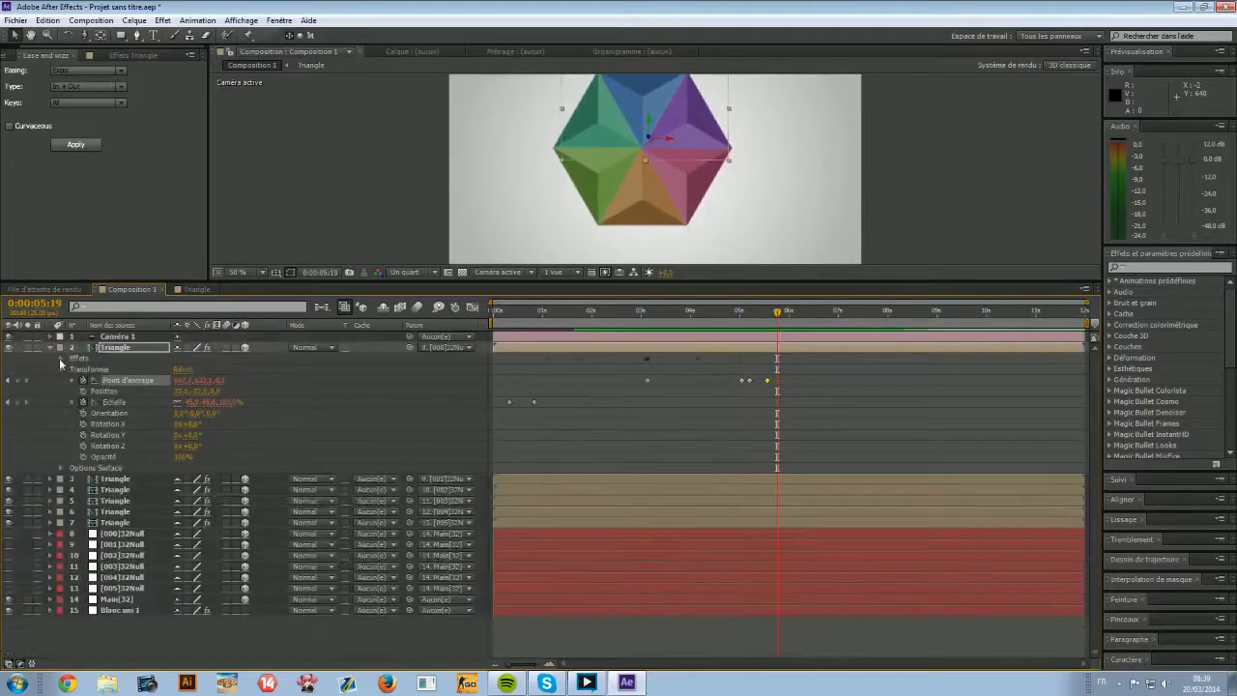
click(159, 645)
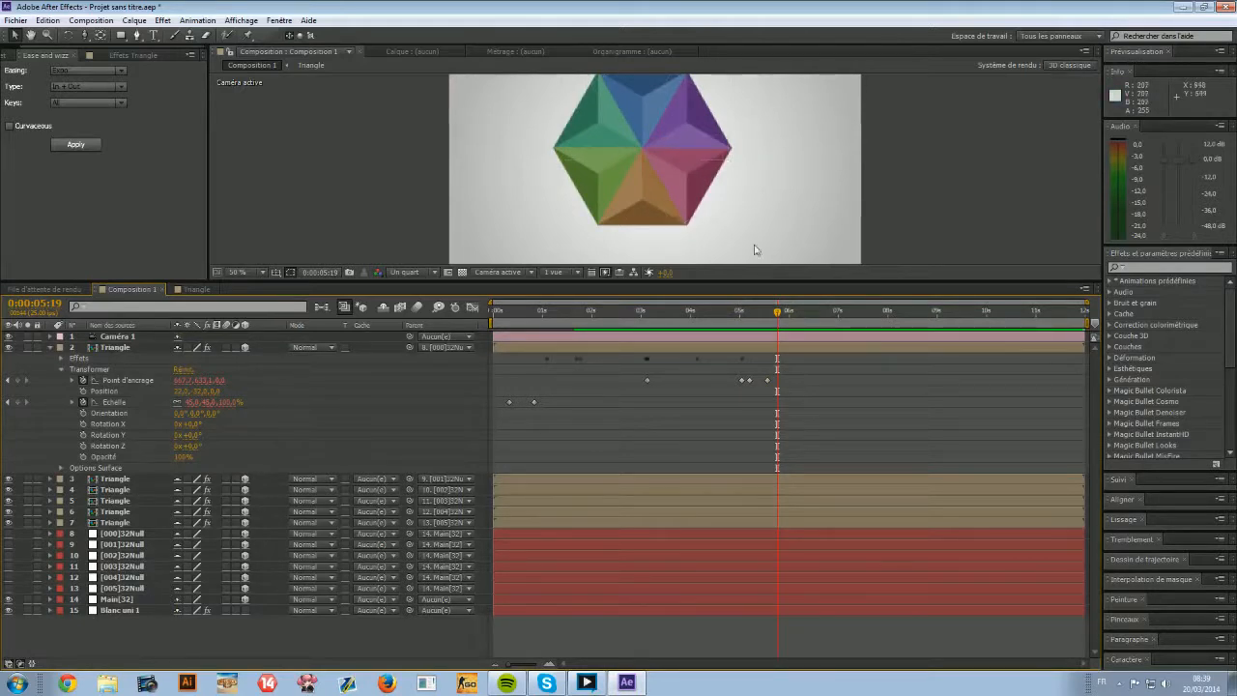
mouse_move(776, 314)
mouse_down()
mouse_move(746, 314)
mouse_move(774, 318)
mouse_up()
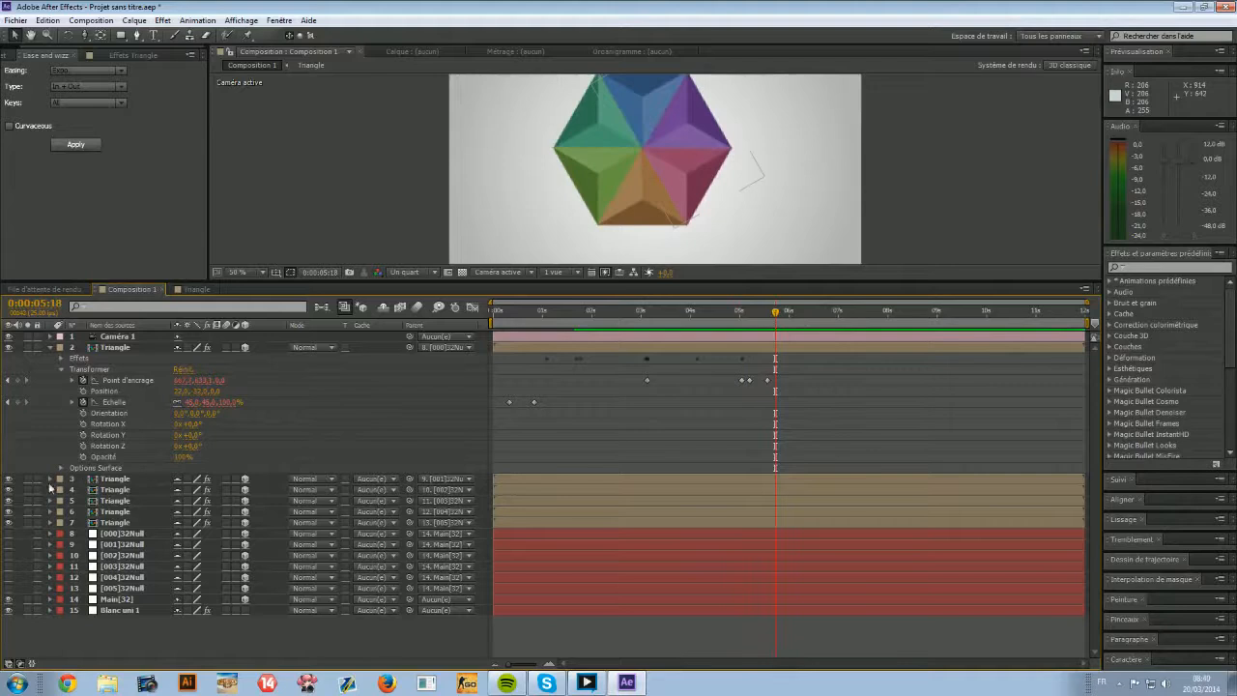
click(50, 480)
click(60, 490)
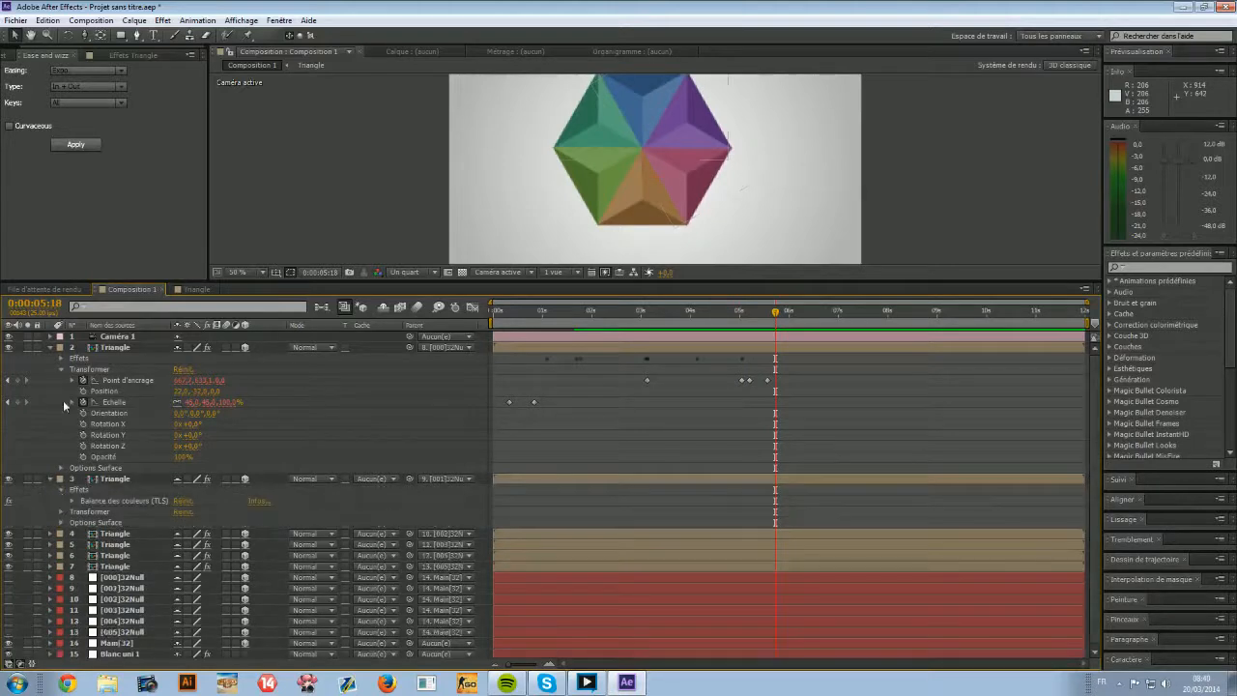
click(60, 369)
click(59, 358)
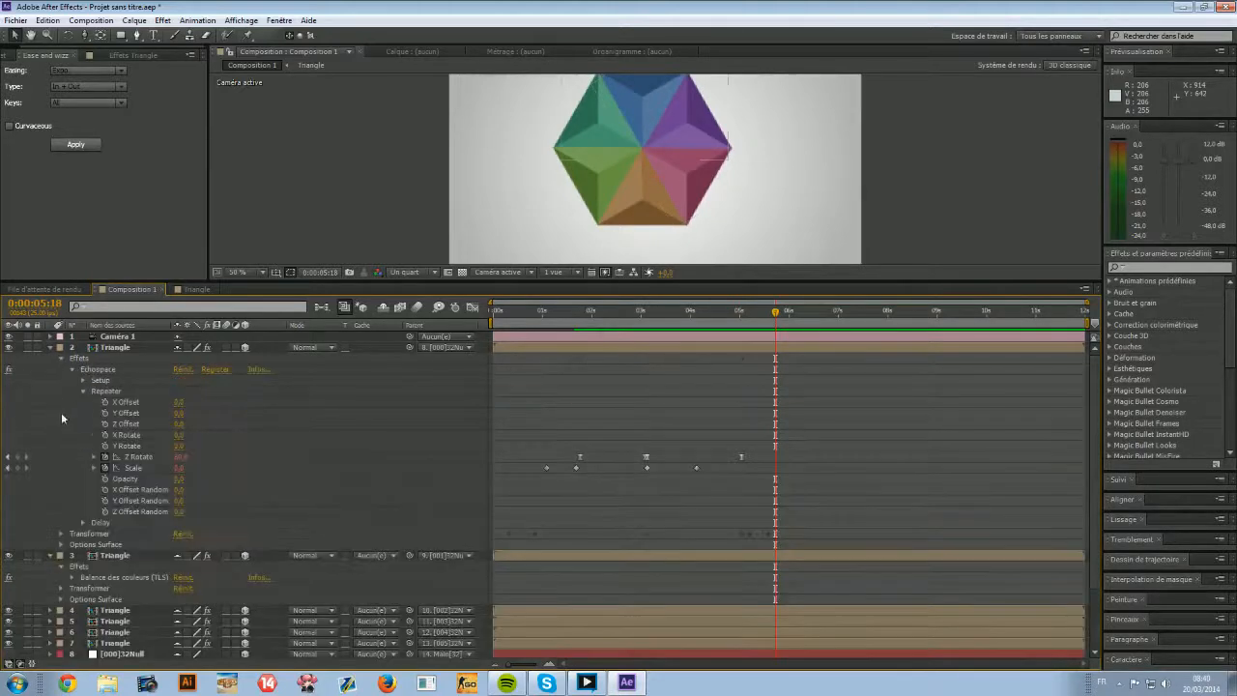
click(72, 370)
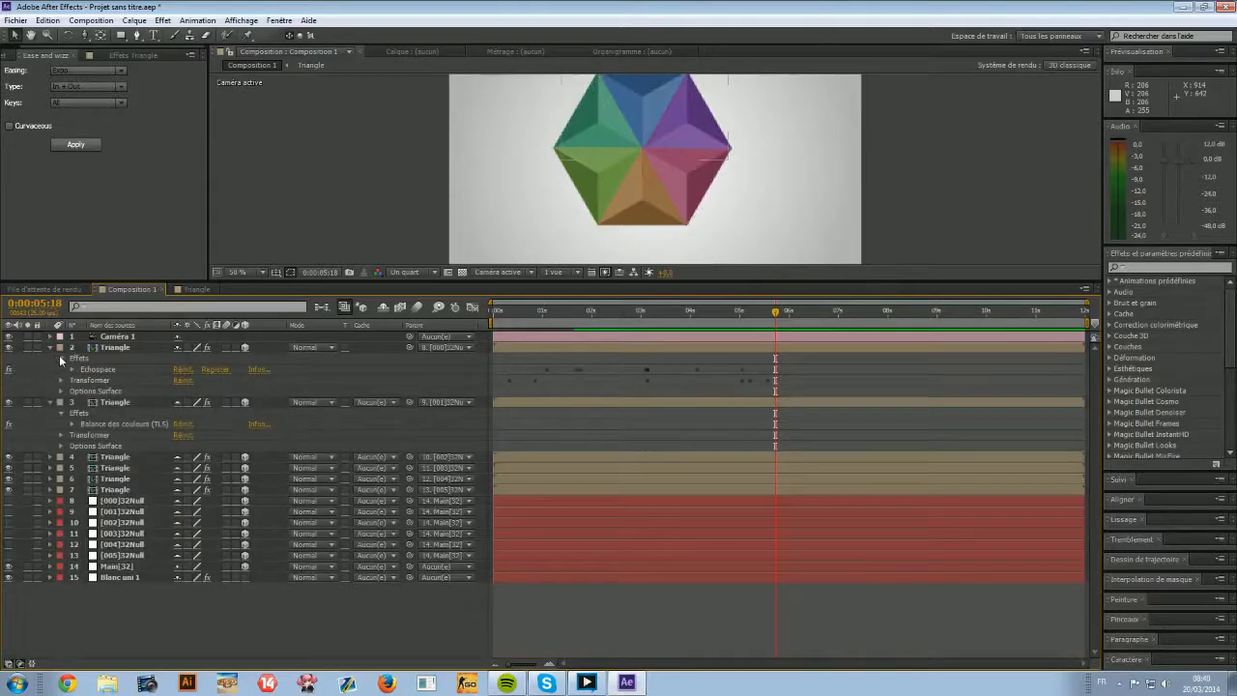
click(49, 347)
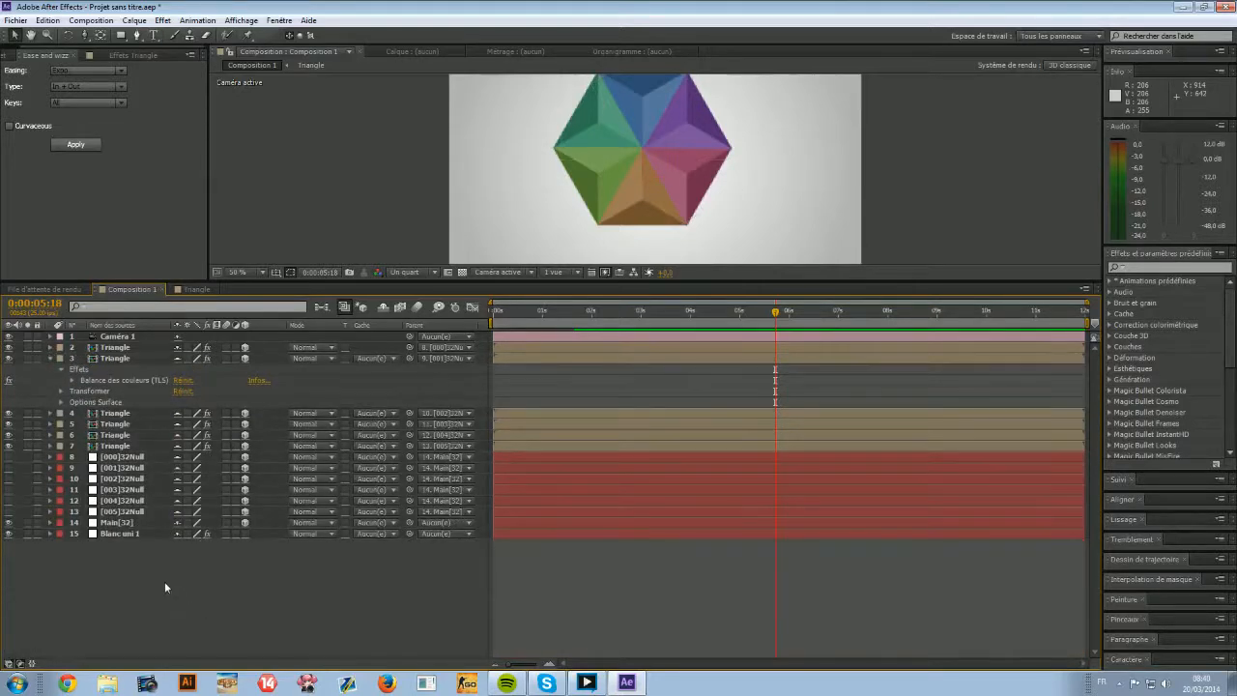
Recolour the fill of the Couleur silhouettes layer dark red in the Triangle composition and return to Composition 1.
click(193, 288)
click(135, 369)
click(130, 347)
click(132, 369)
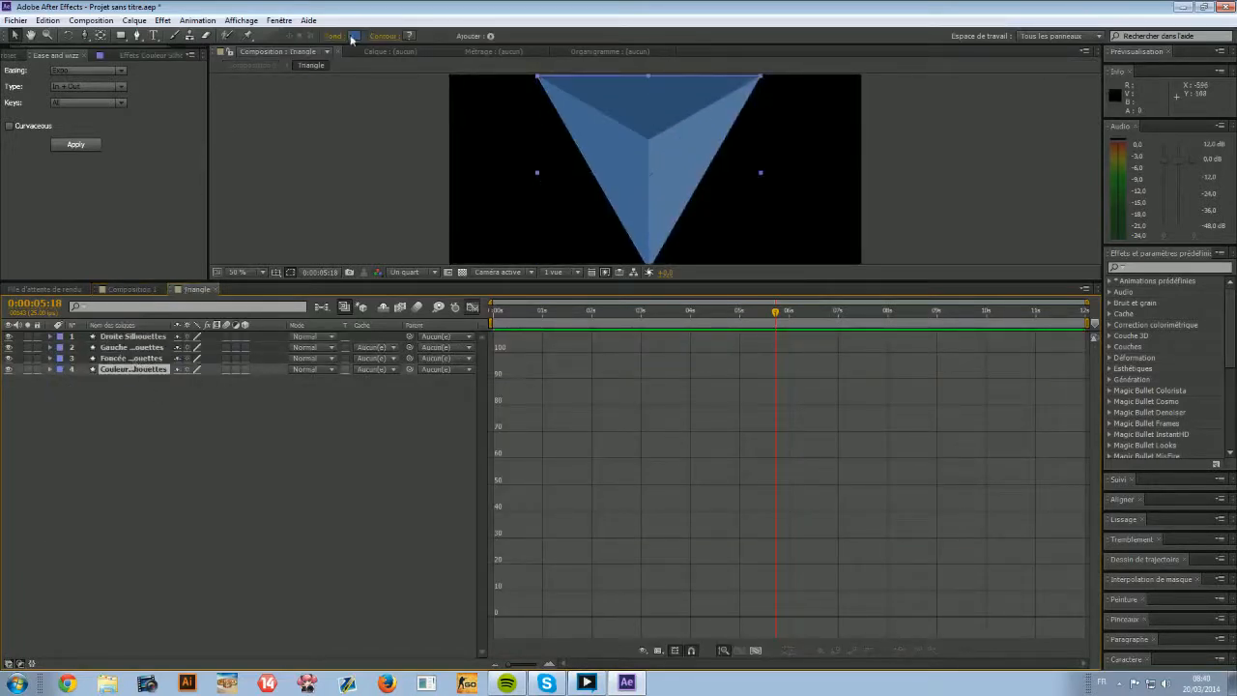
click(354, 36)
drag(626, 399, 626, 365)
drag(590, 414, 575, 454)
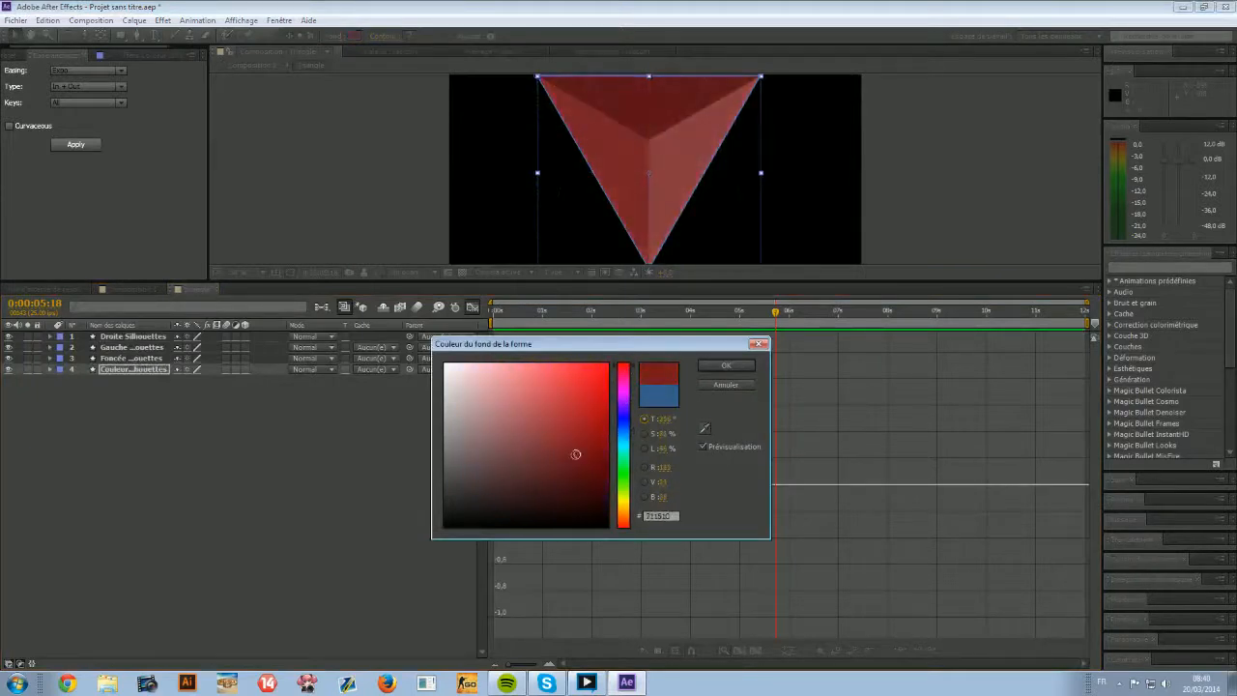
click(730, 367)
click(295, 453)
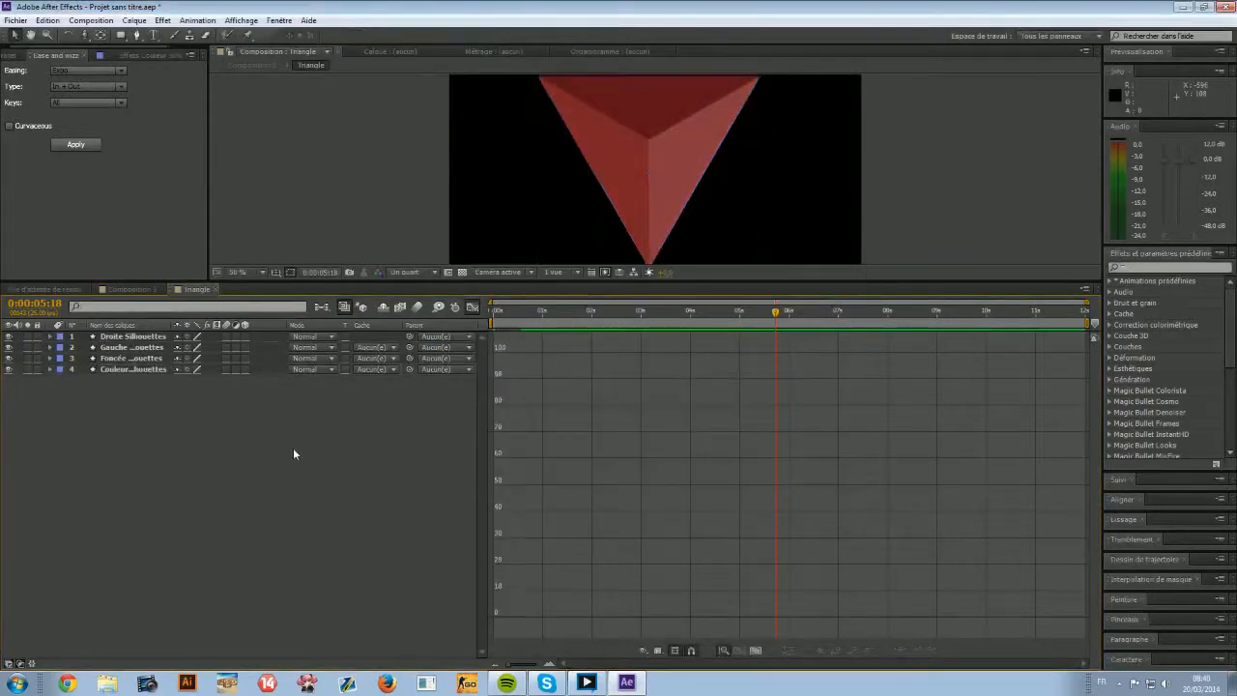
click(133, 289)
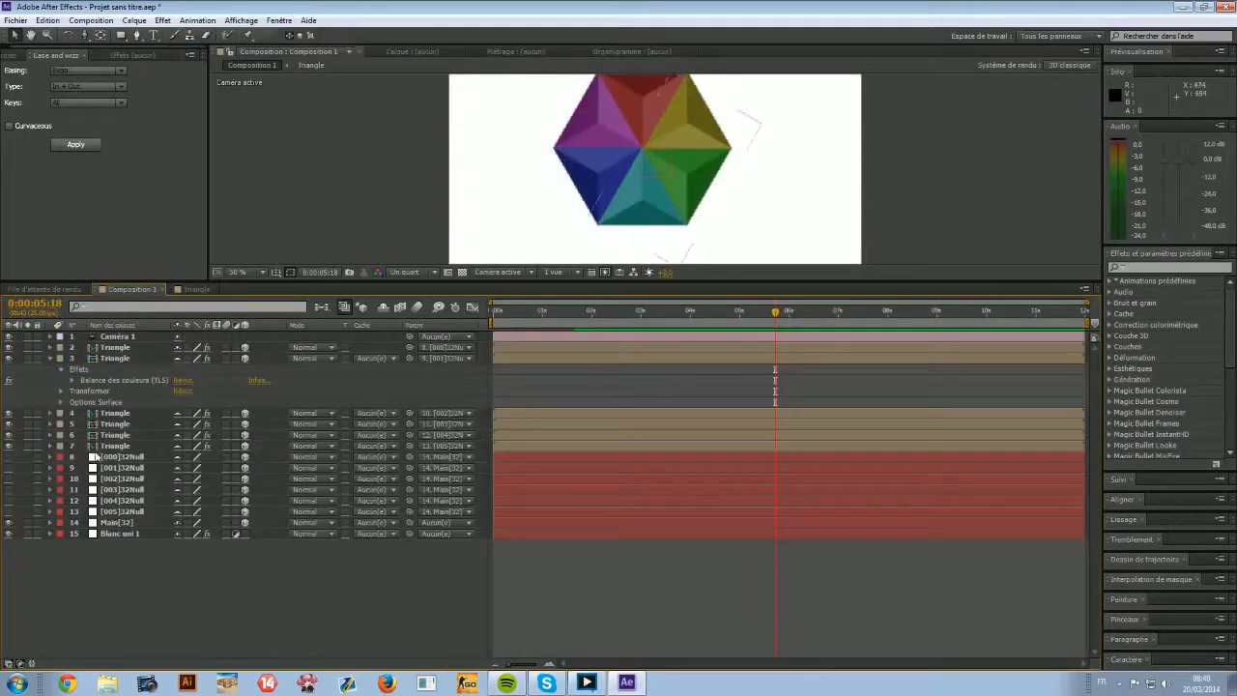
Inspect the Balance des couleurs (TLS) settings of Triangle layers 3 and 4, leaving only layer 3's expanded.
click(72, 380)
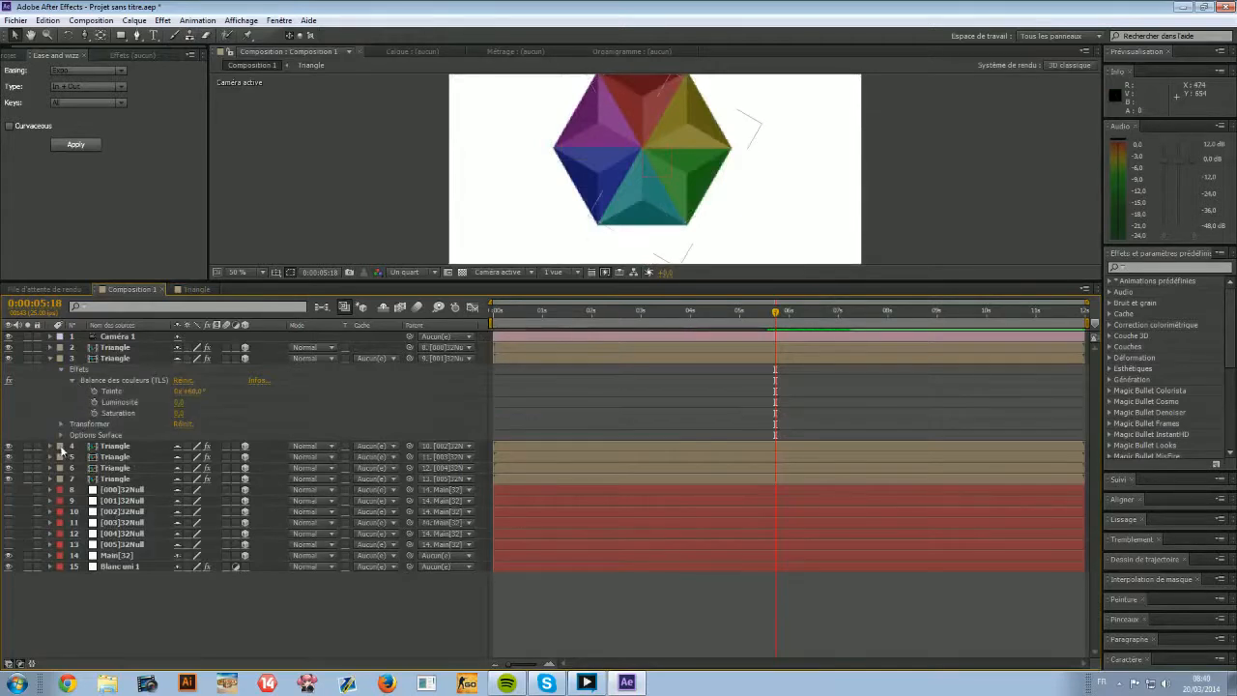
click(50, 445)
click(61, 457)
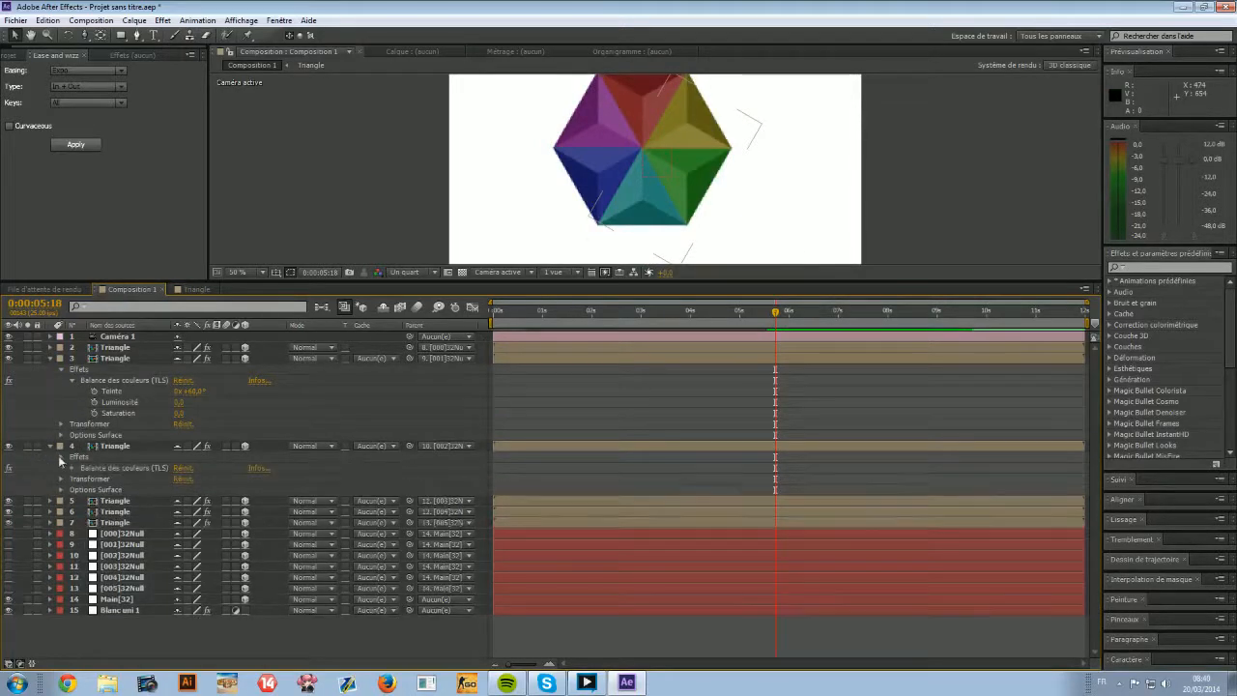
click(72, 468)
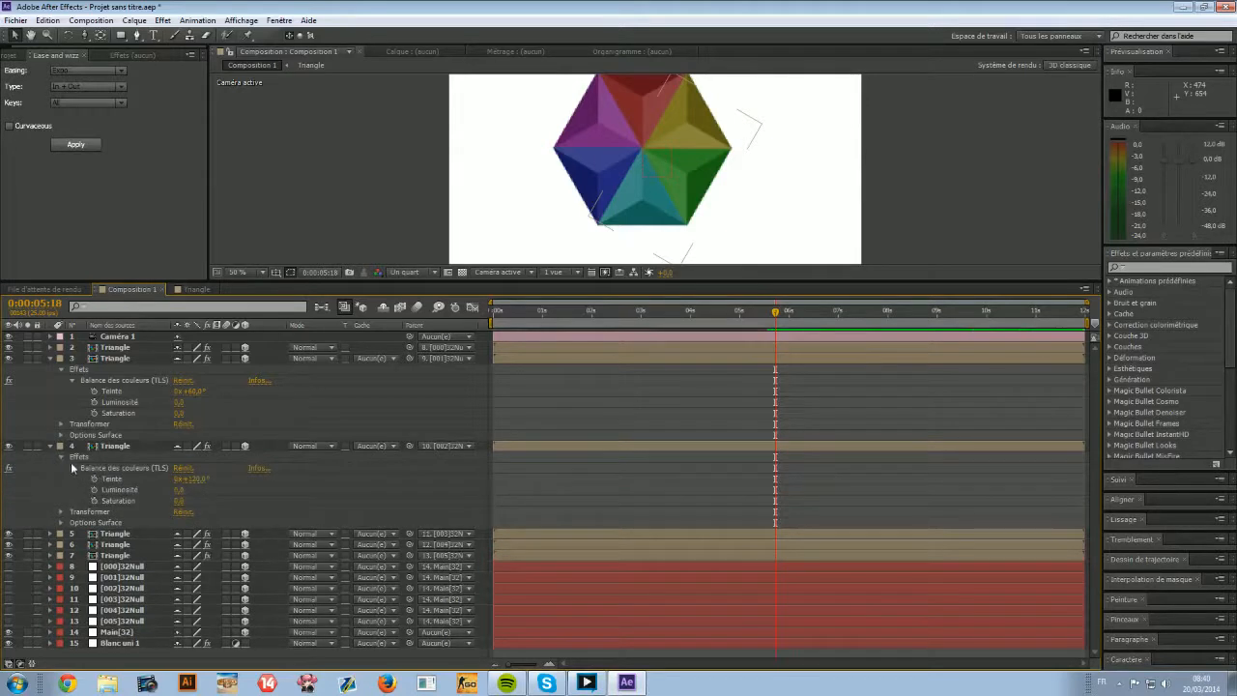
click(72, 468)
click(61, 457)
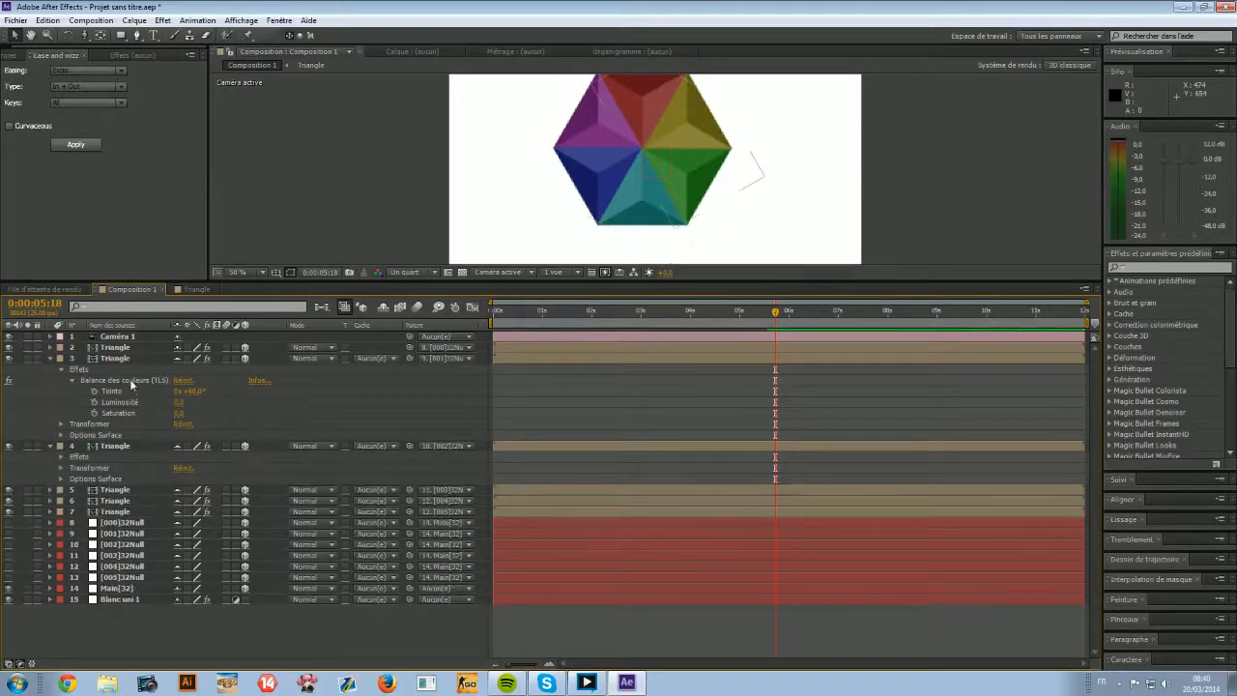
Keyframe layer 3's Teinte at 0:00:05:18 and set it to 0° at 0:00:06:11.
click(94, 390)
drag(773, 315, 810, 319)
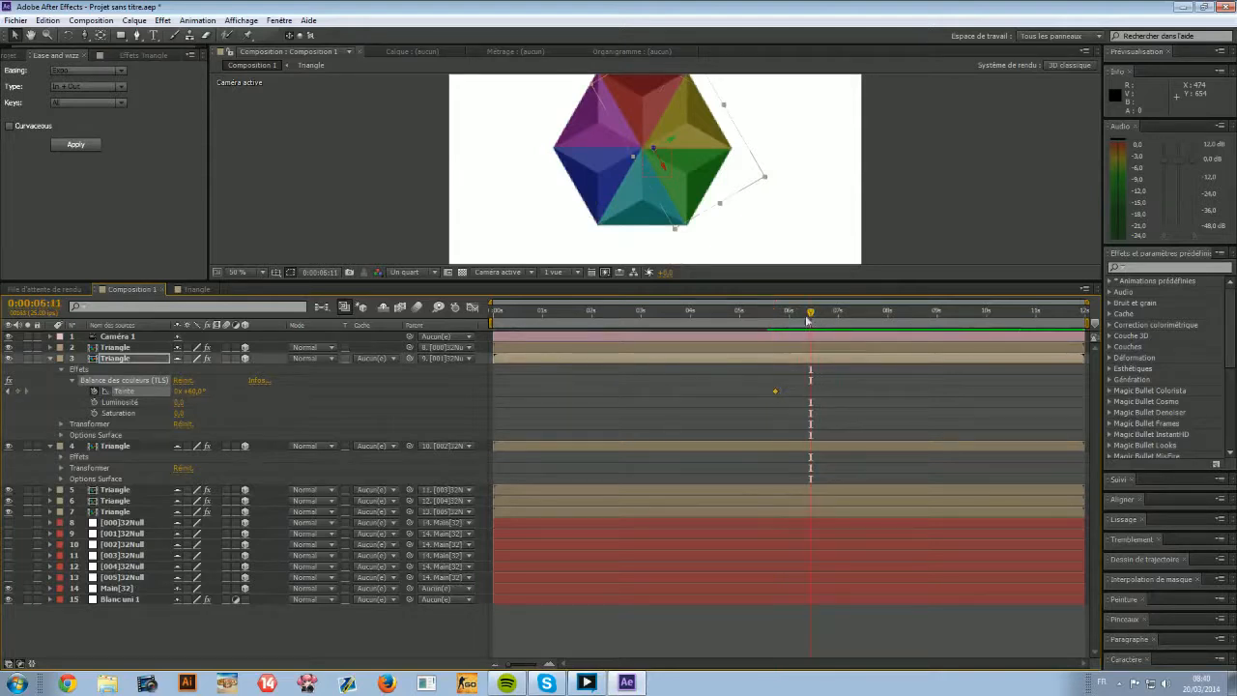
click(195, 390)
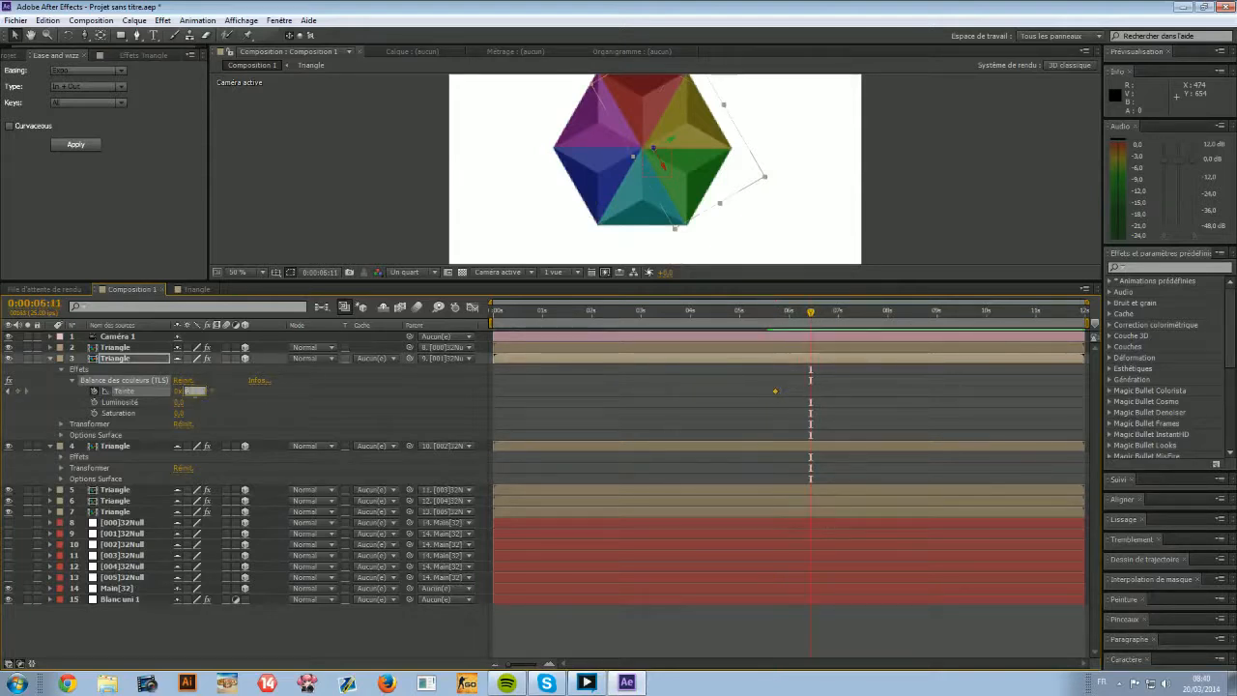
text(0)
key(Return)
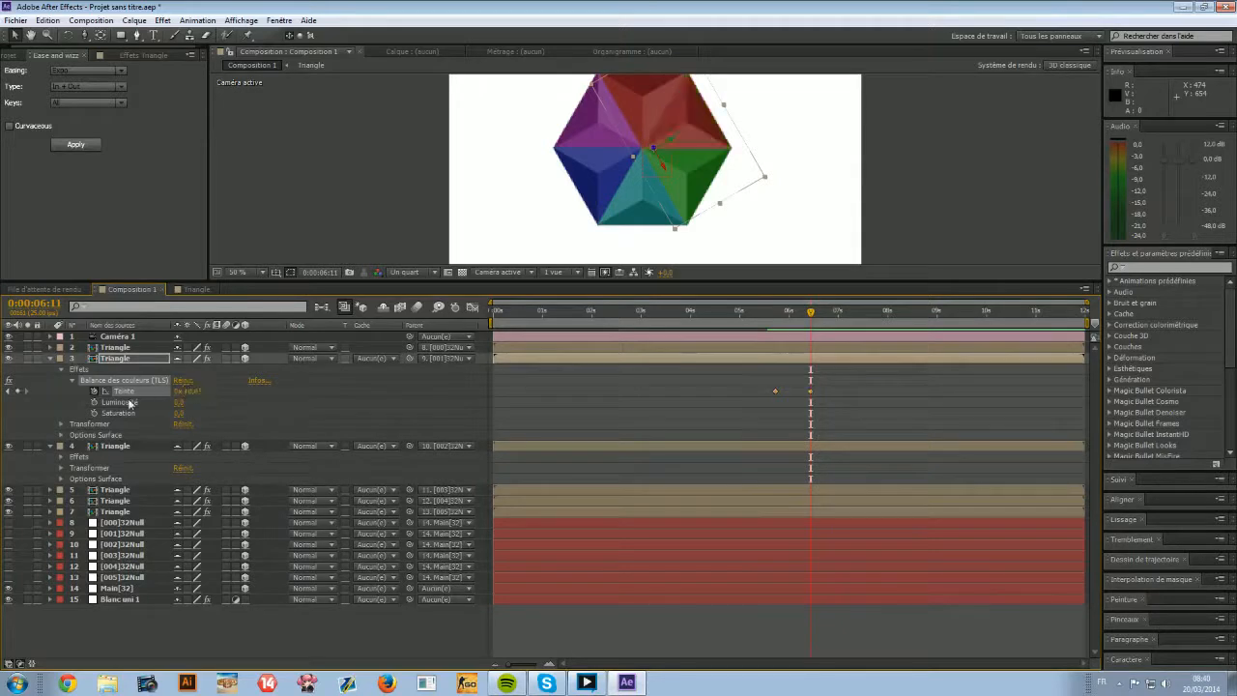
Apply Ease and Wizz Expo easing, In + Out on all keys, to layer 3's Teinte keyframes.
click(75, 144)
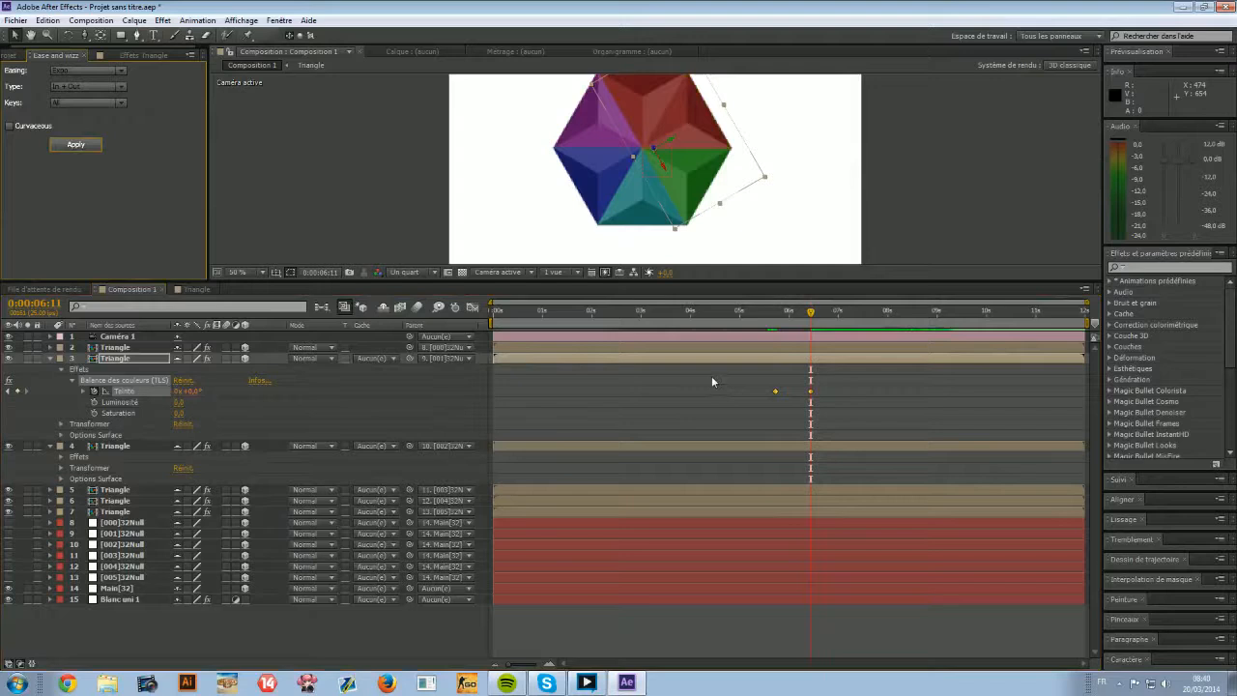
click(947, 103)
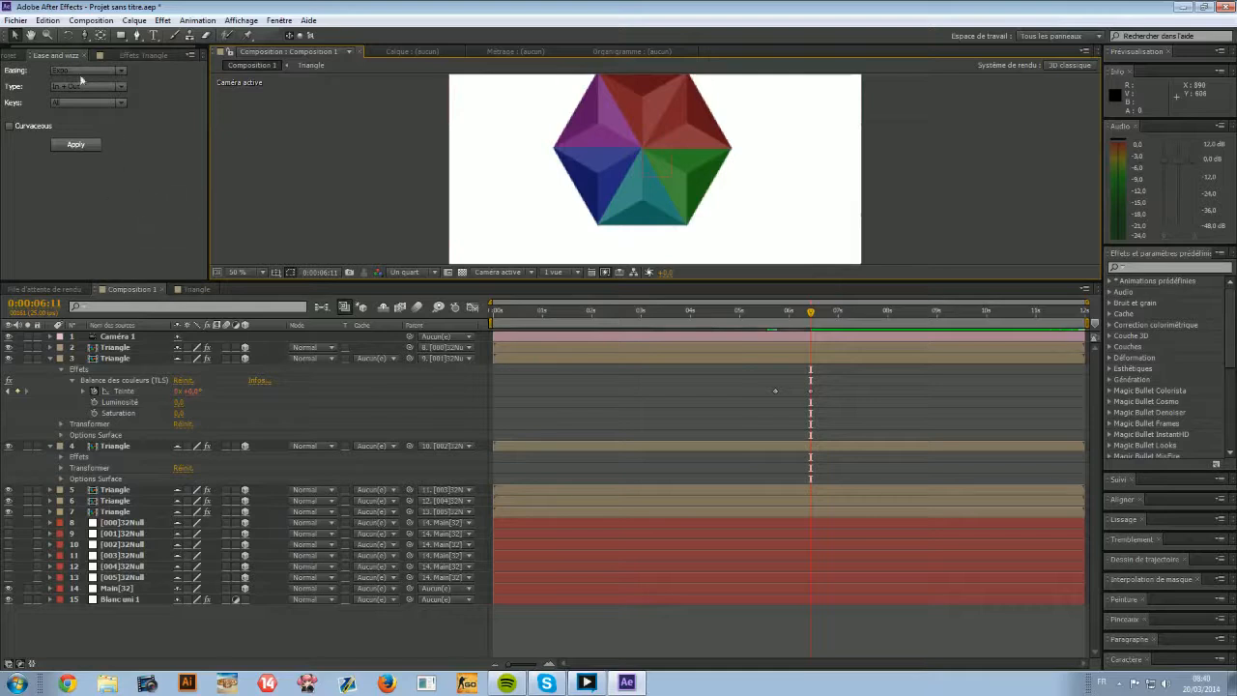
click(64, 145)
click(466, 358)
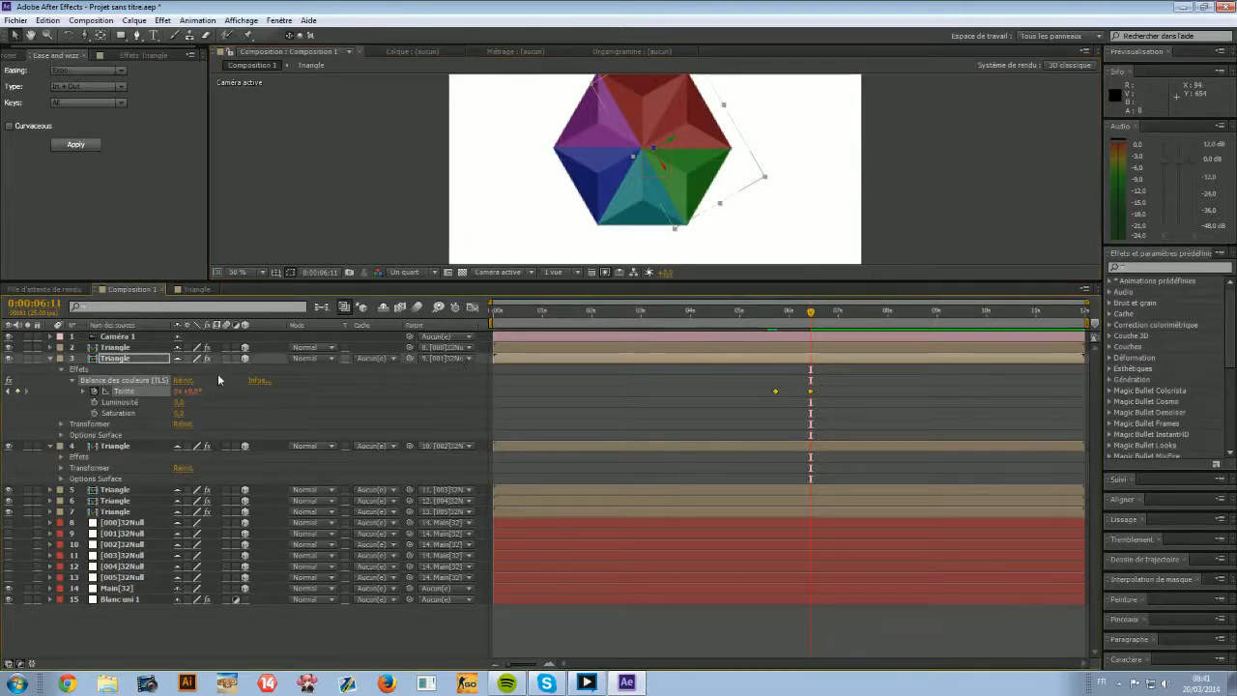
Copy layer 3's Teinte animation onto Triangle layers 4 to 7 at 0:00:05:18 and play back the colour change.
mouse_move(763, 312)
mouse_down()
mouse_move(811, 311)
mouse_move(775, 311)
mouse_up()
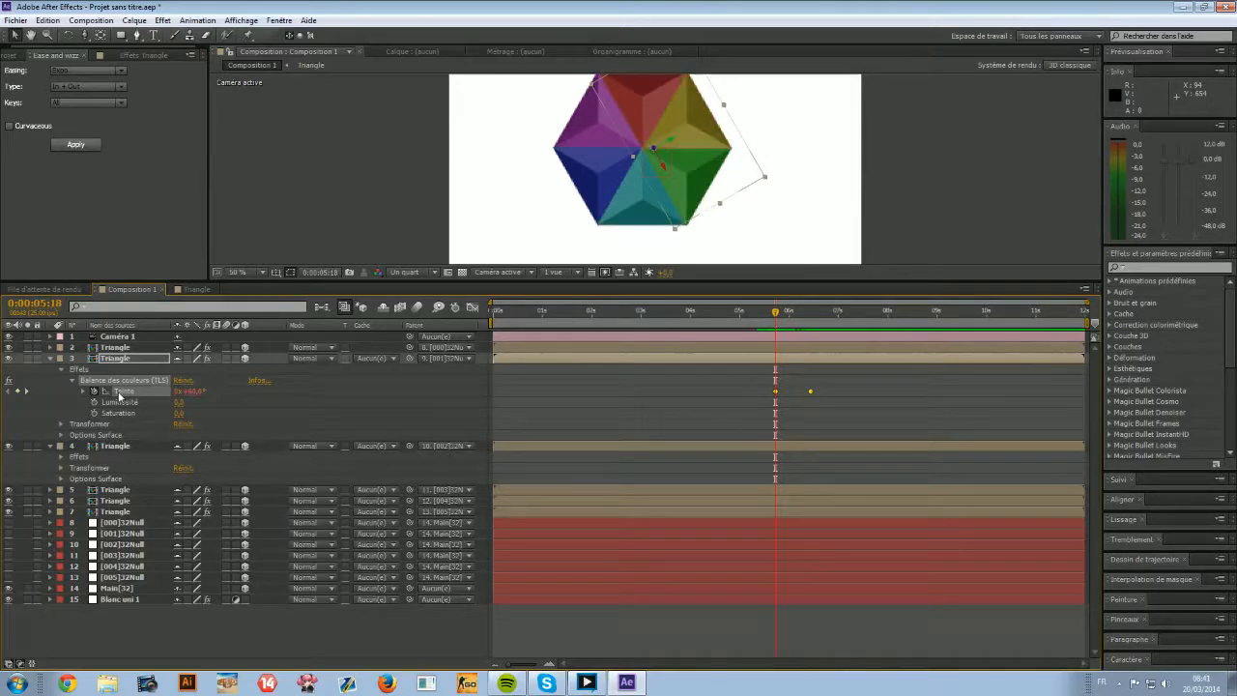
click(115, 446)
click(126, 489)
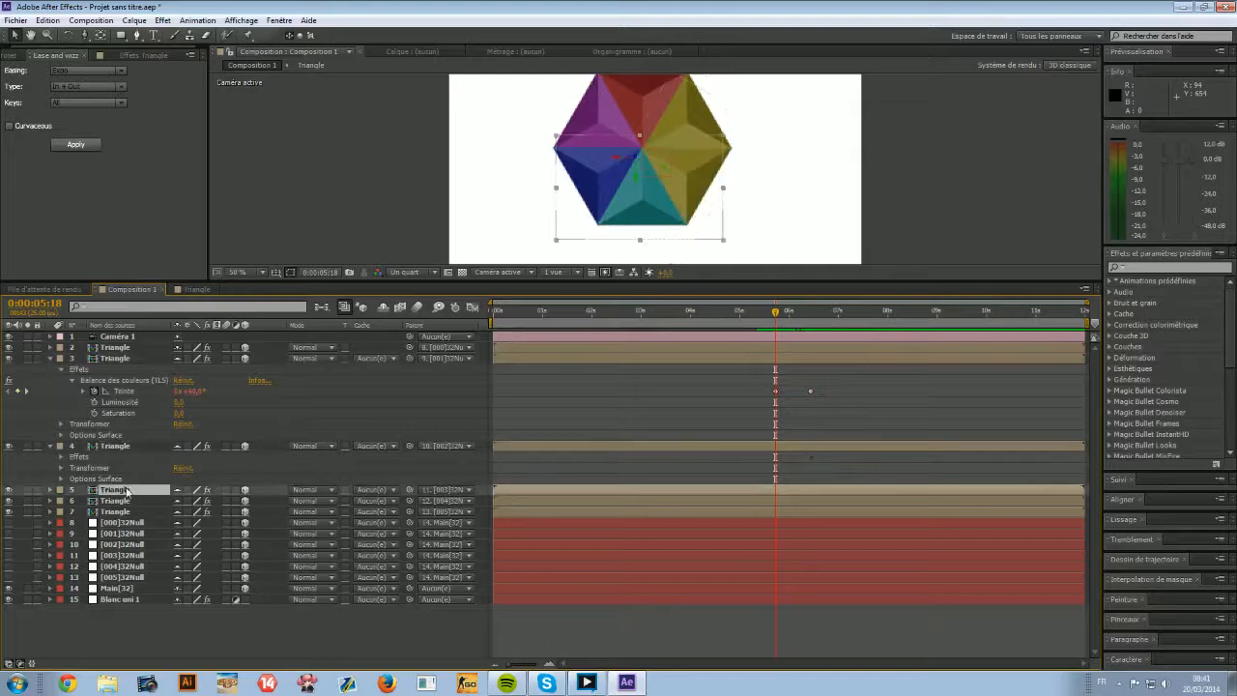
click(129, 501)
click(135, 513)
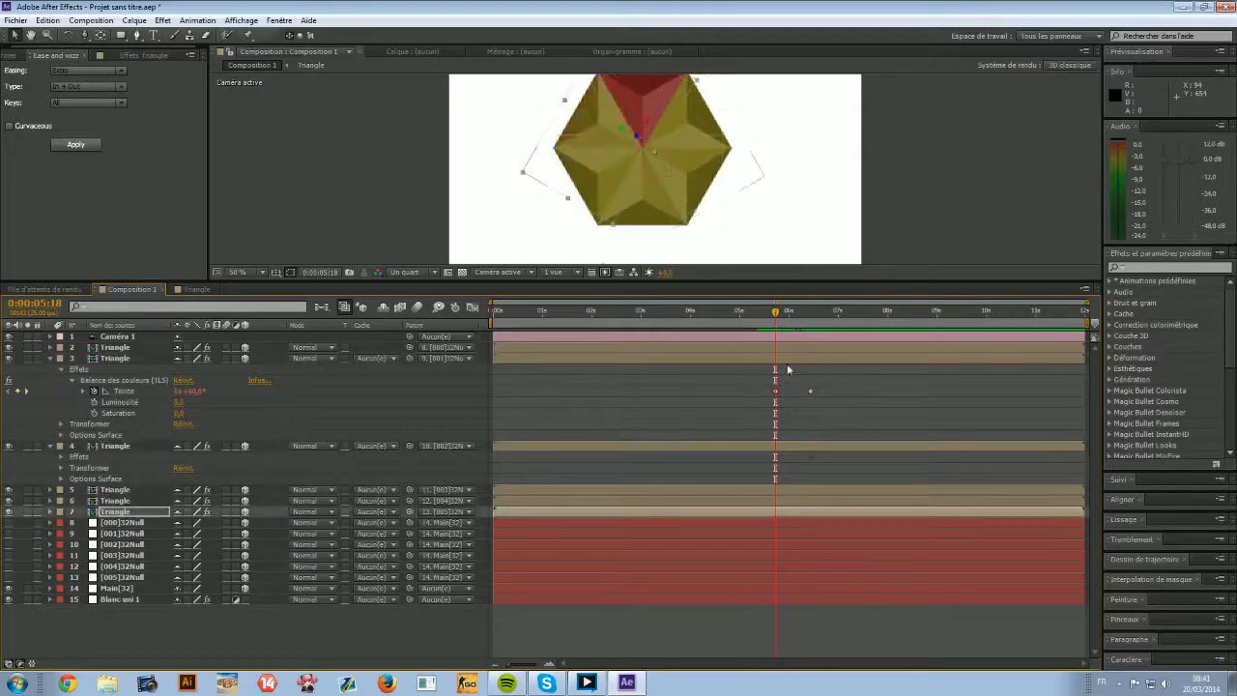
key(space)
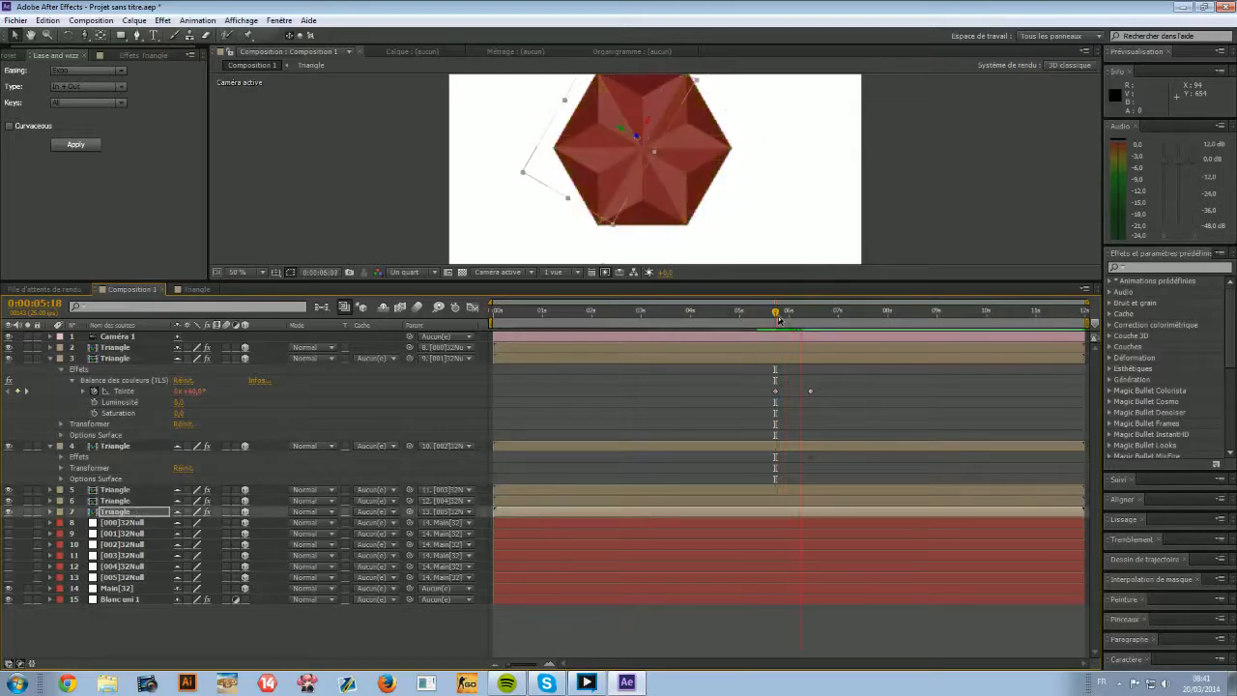
drag(779, 320, 775, 321)
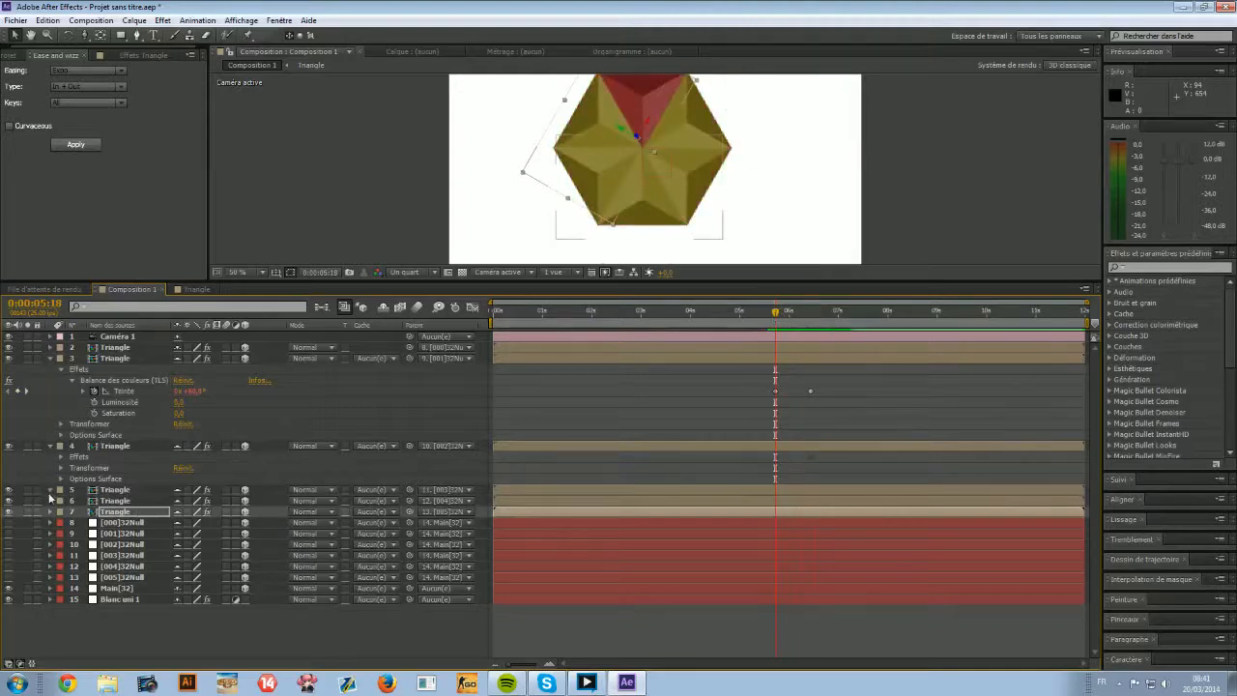
Expand Triangle layers 5 to 7 and reveal the effects of Triangle layers 4 to 7.
click(50, 490)
click(51, 533)
click(50, 577)
scroll(50, 577, down, 1)
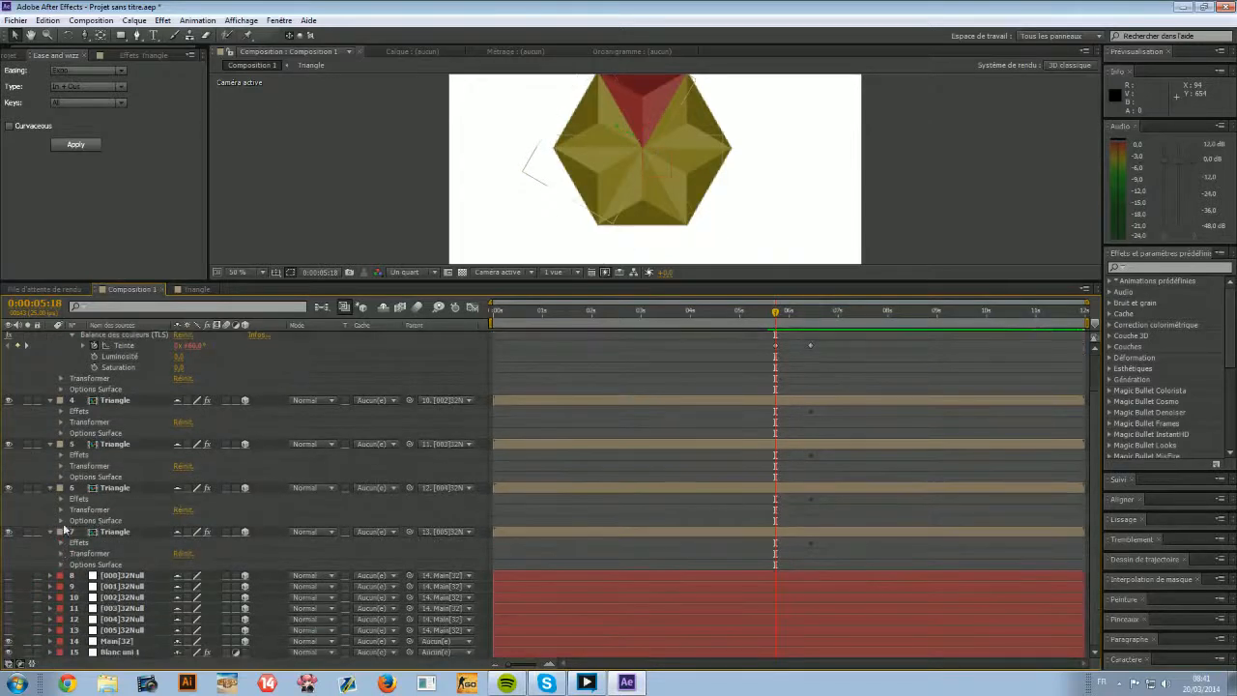
click(60, 543)
click(60, 499)
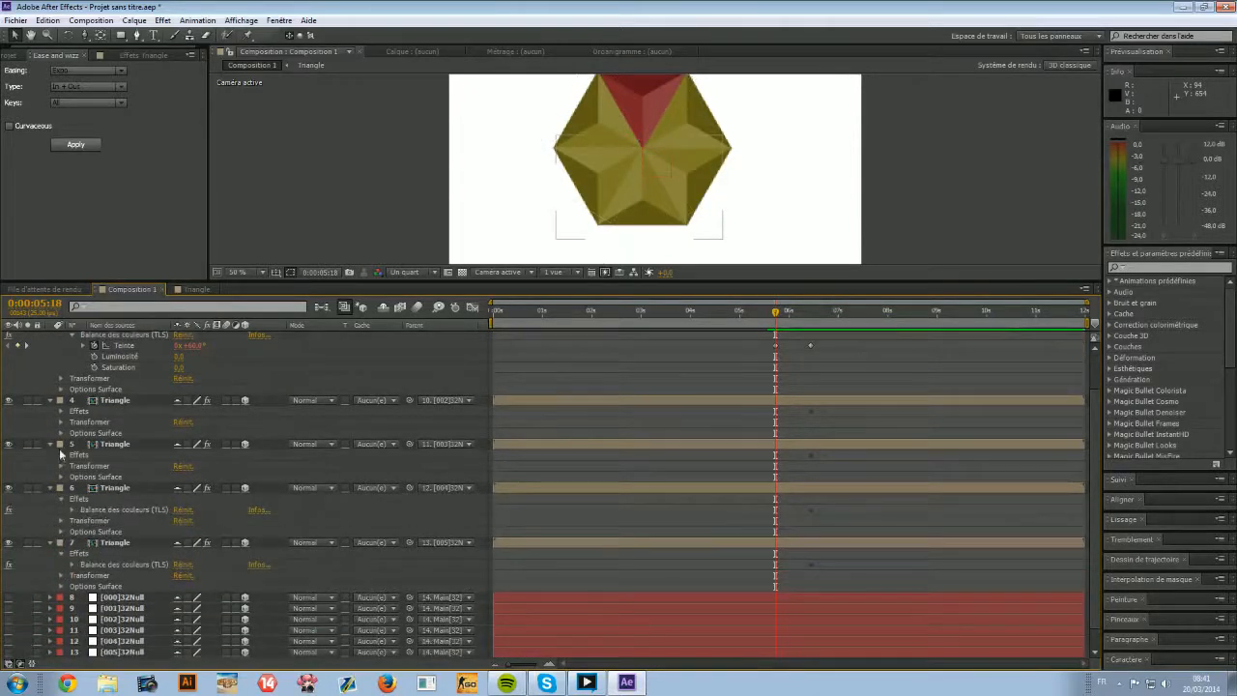
click(60, 454)
click(60, 411)
Expand Balance des couleurs (TLS) on the lower Triangle layers and move the current time to their second Teinte keyframe.
click(73, 424)
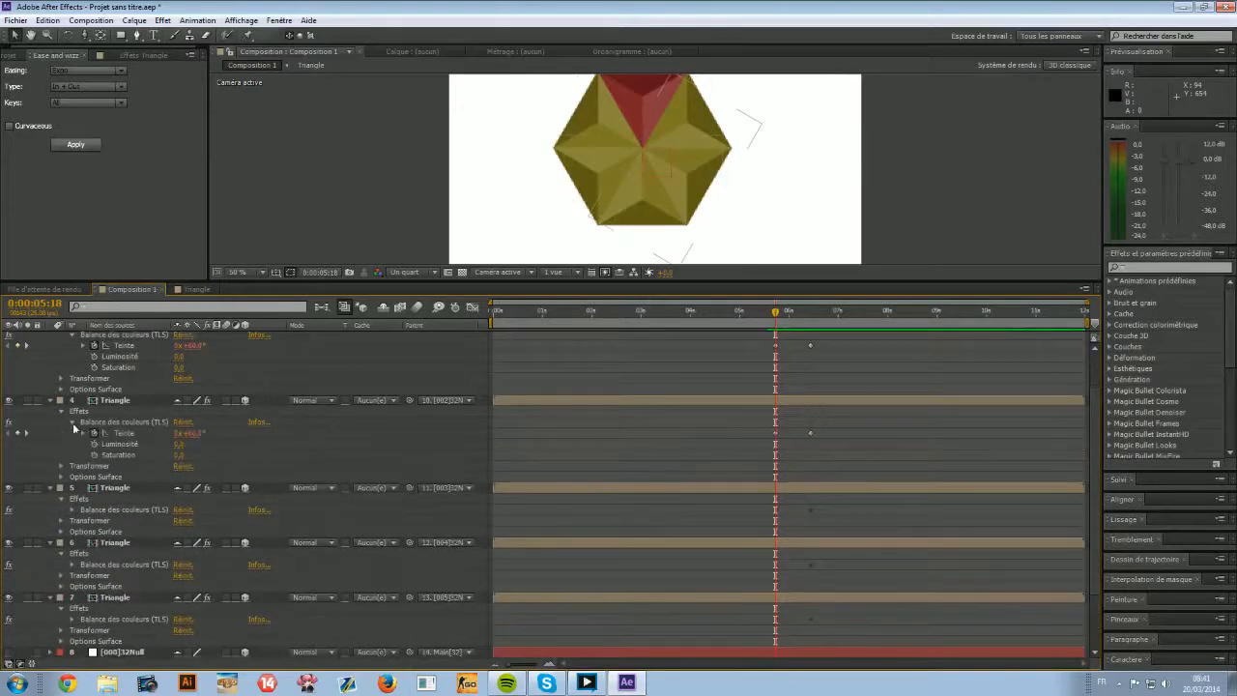
click(72, 509)
click(74, 597)
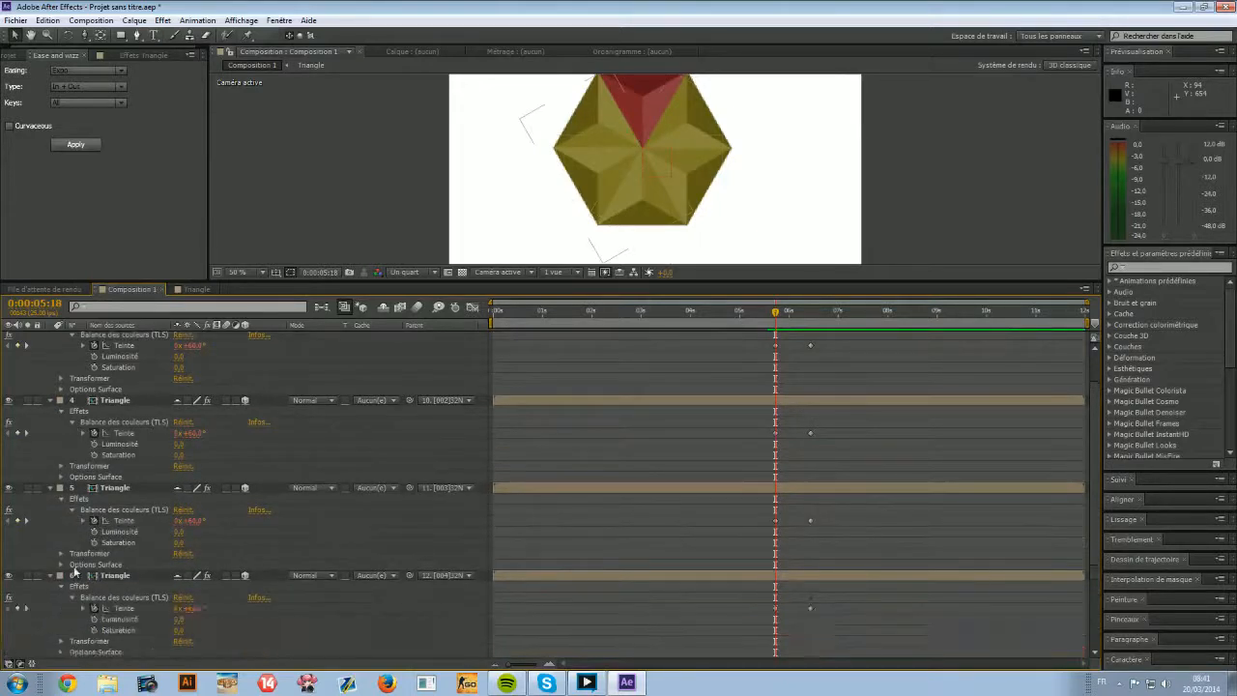
scroll(73, 593, down, 3)
scroll(580, 558, up, 5)
click(26, 567)
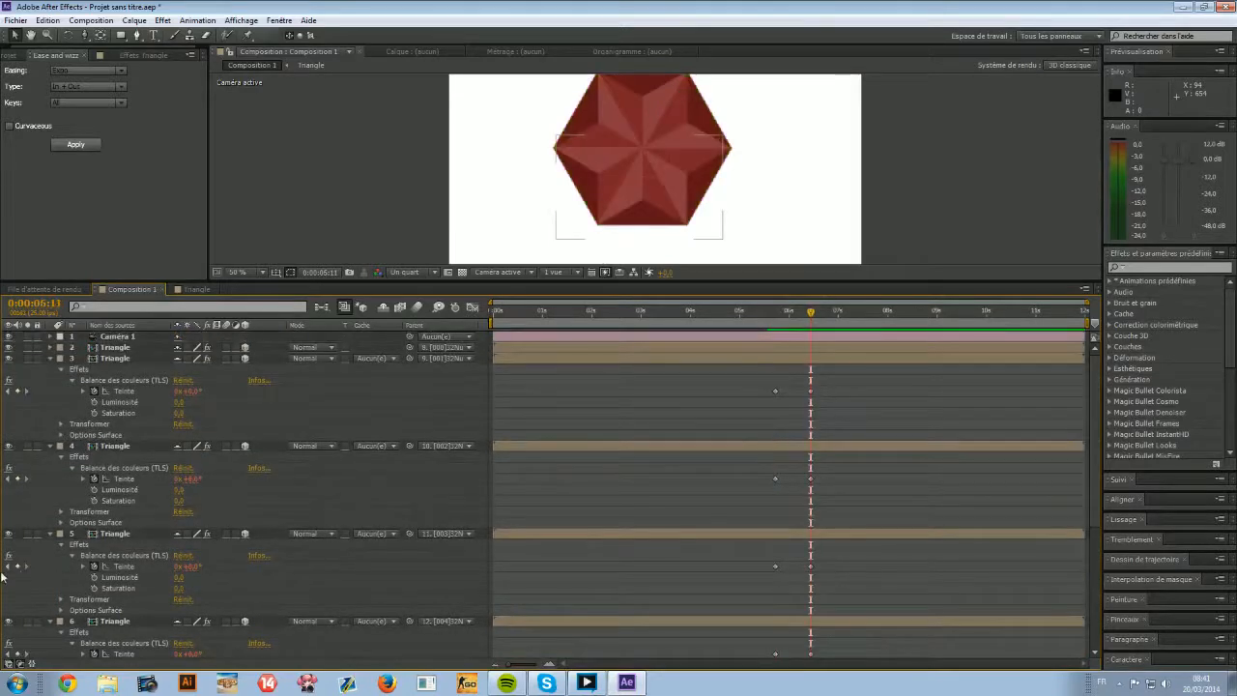
At the first Teinte keyframe, 0:00:05:18, set Teinte to 120° on Triangle layer 4 and 180° on Triangle layer 5.
click(9, 566)
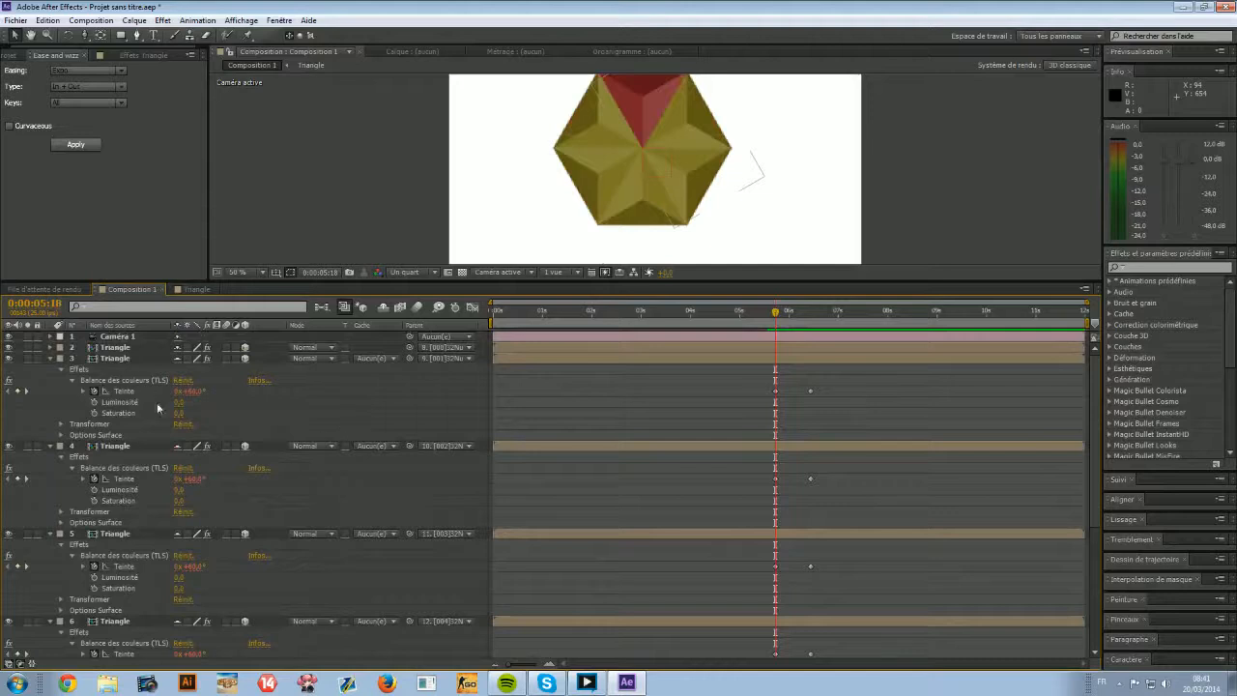
click(194, 478)
text(120)
key(Return)
click(193, 565)
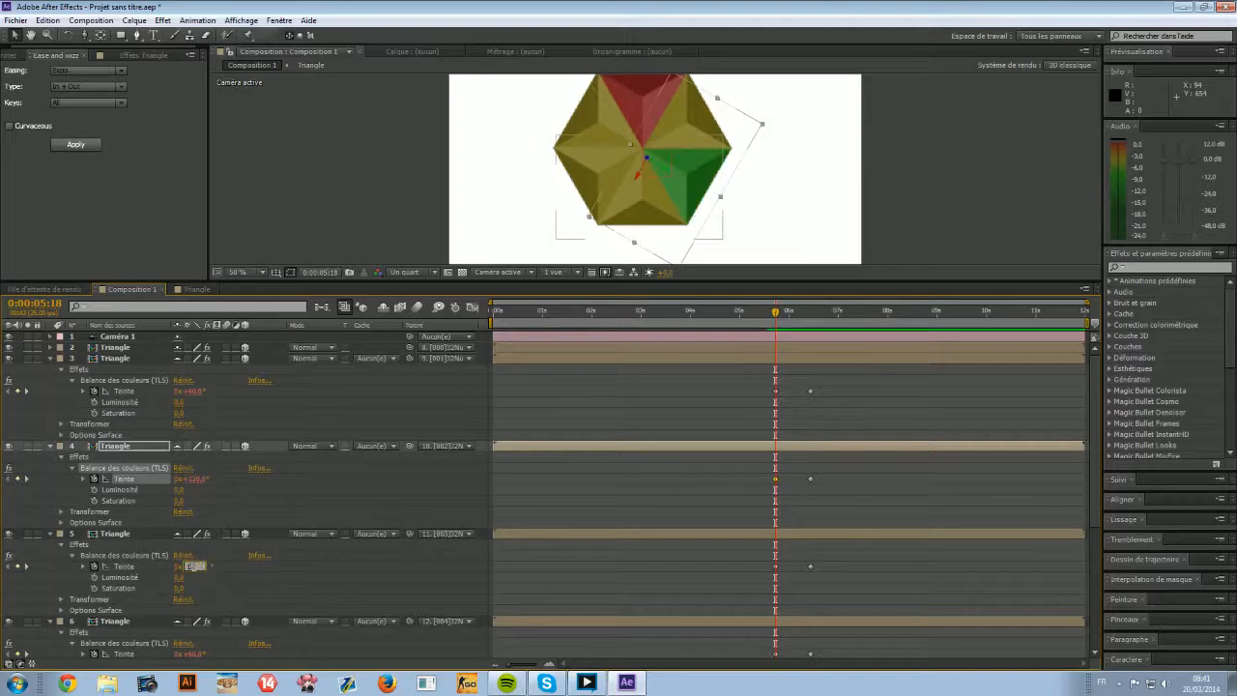
text(180)
key(Return)
Set Teinte at 0:00:05:18 to 240° on Triangle layer 6 and 300° on Triangle layer 7.
scroll(204, 512, down, 3)
click(194, 489)
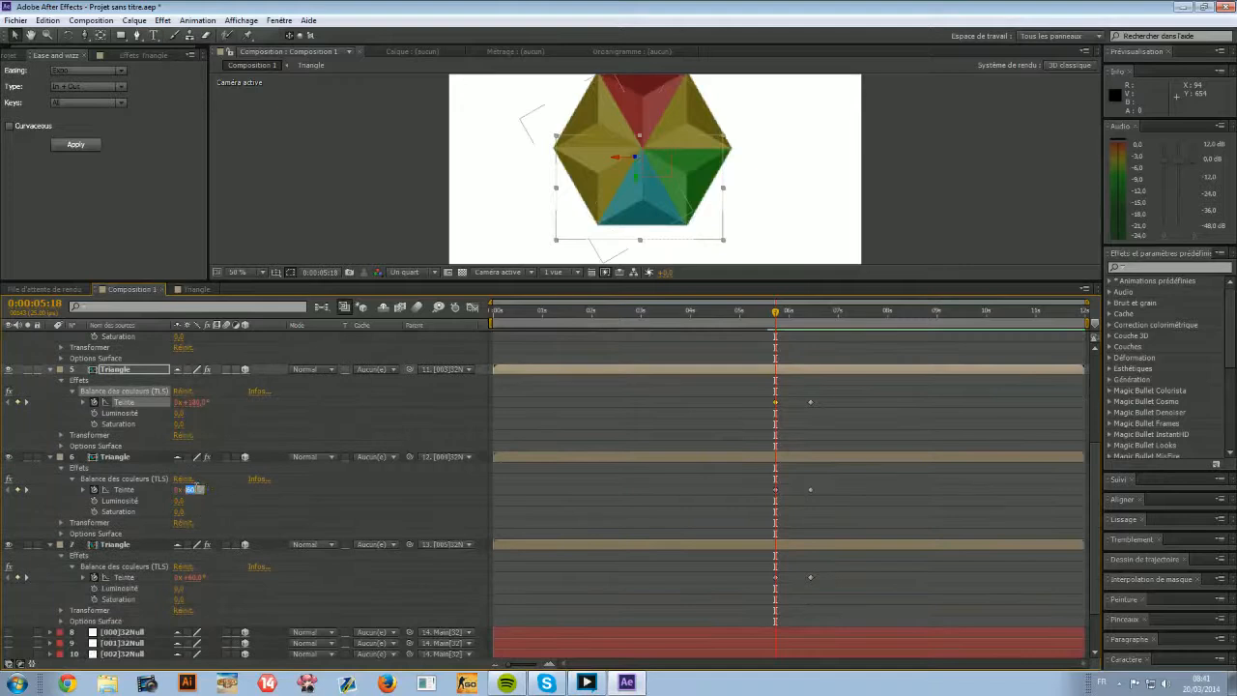
text(240)
click(199, 577)
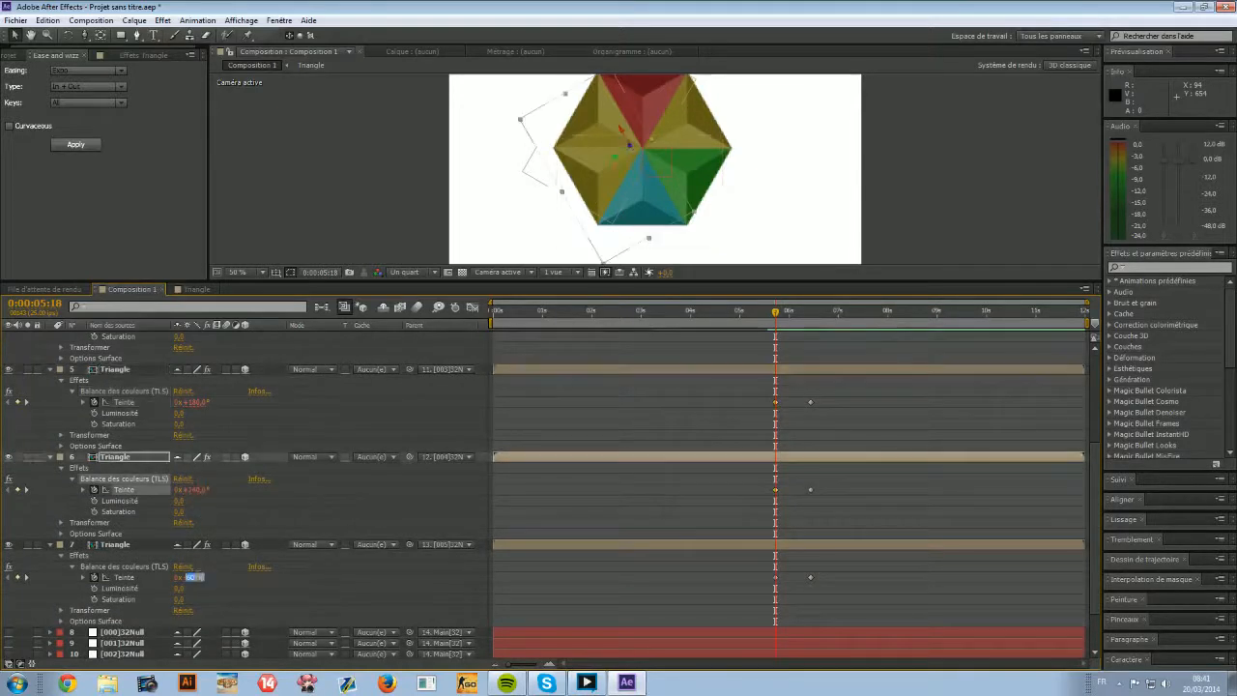
text(3)
text(0,0)
key(Return)
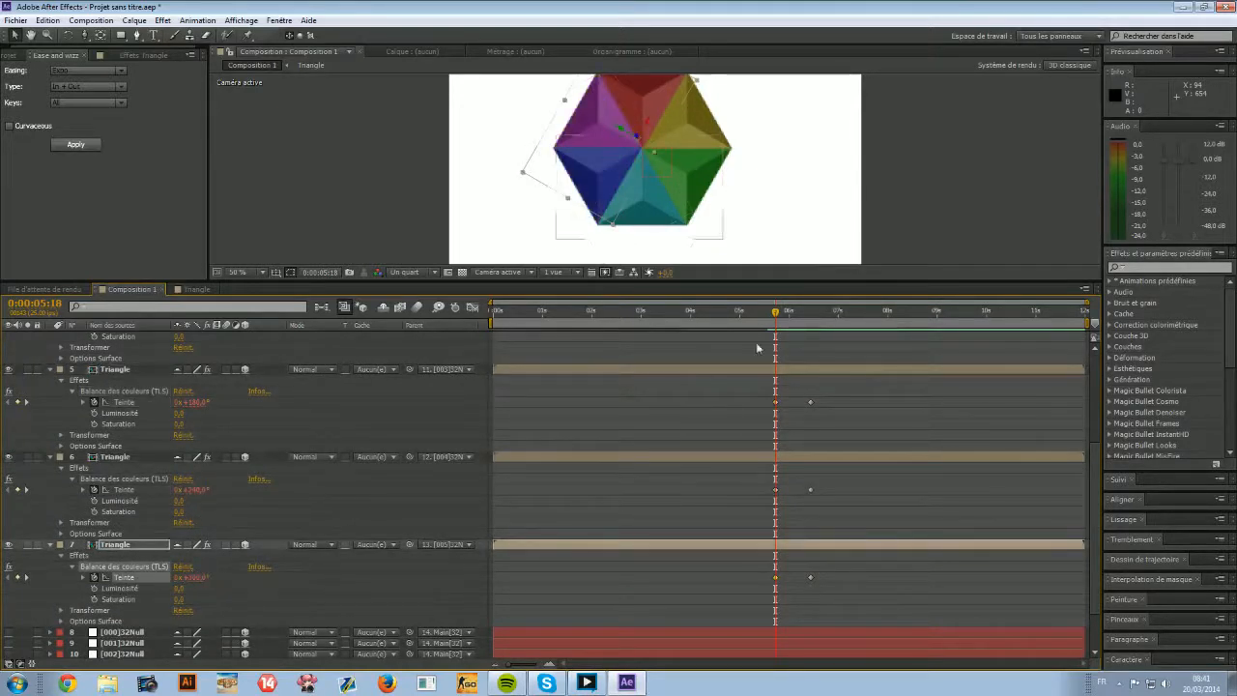
Scrub the hue change to 0:00:06:07 and collapse Triangle layers 3 to 7.
drag(775, 311, 803, 313)
scroll(213, 355, up, 5)
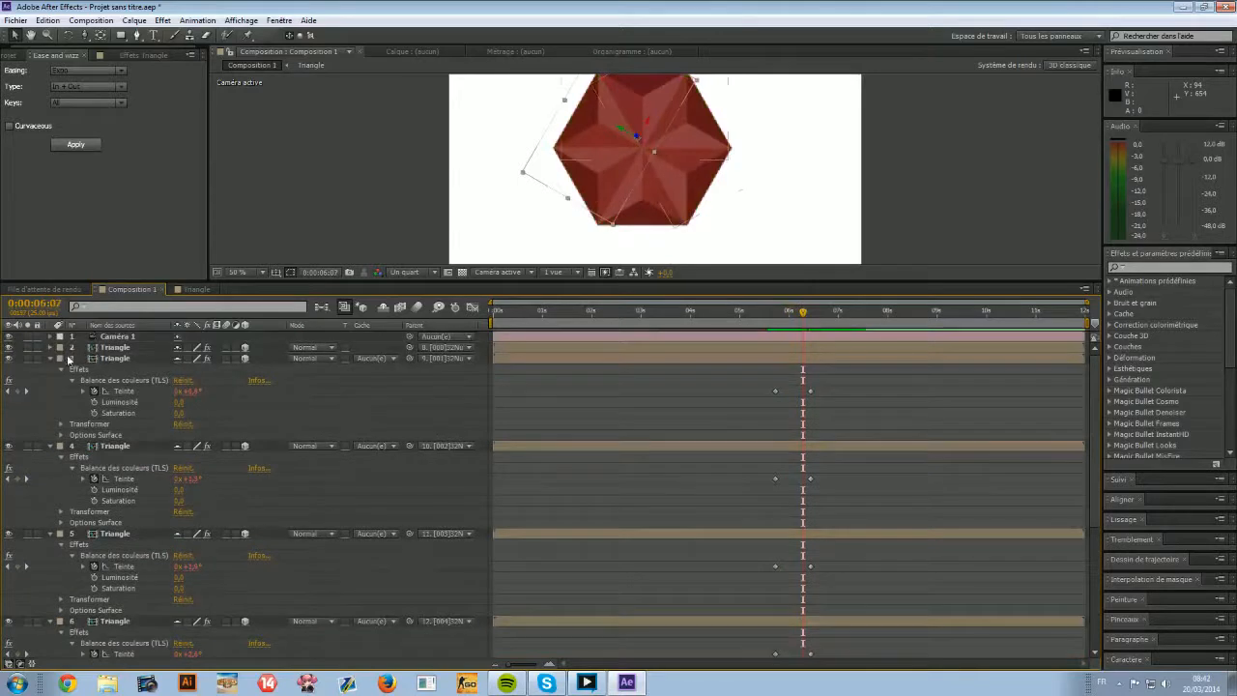
scroll(53, 364, up, 1)
click(49, 370)
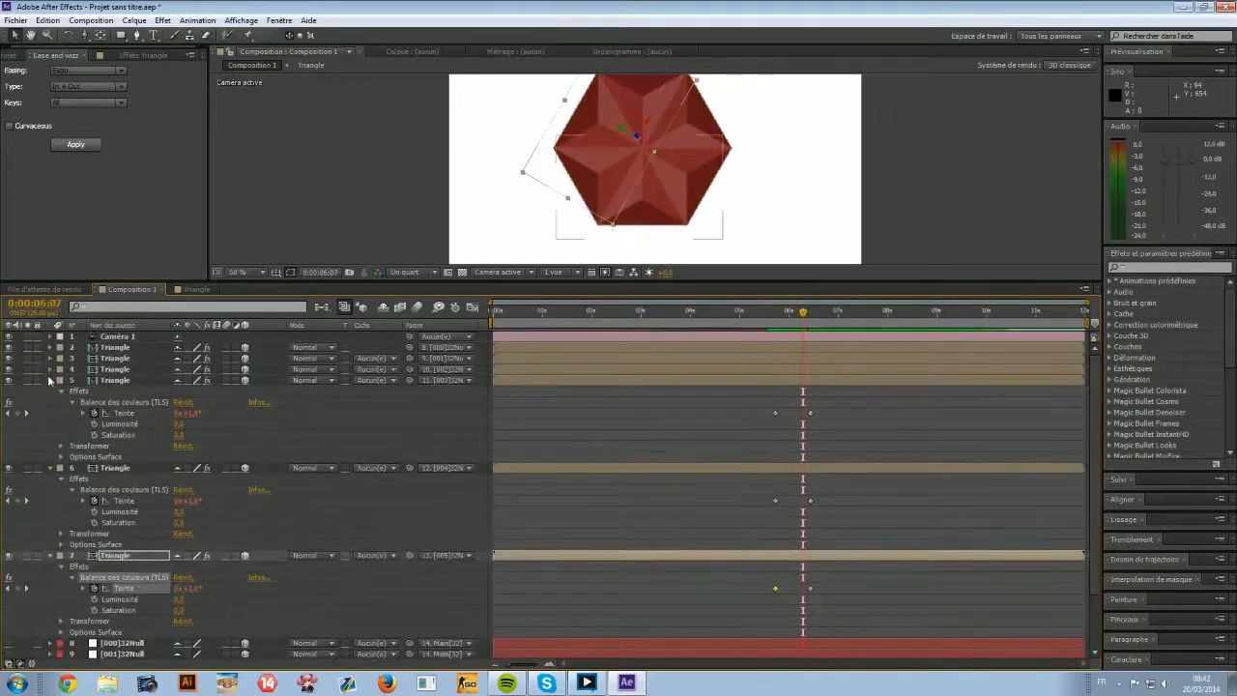
click(50, 382)
click(51, 478)
click(50, 390)
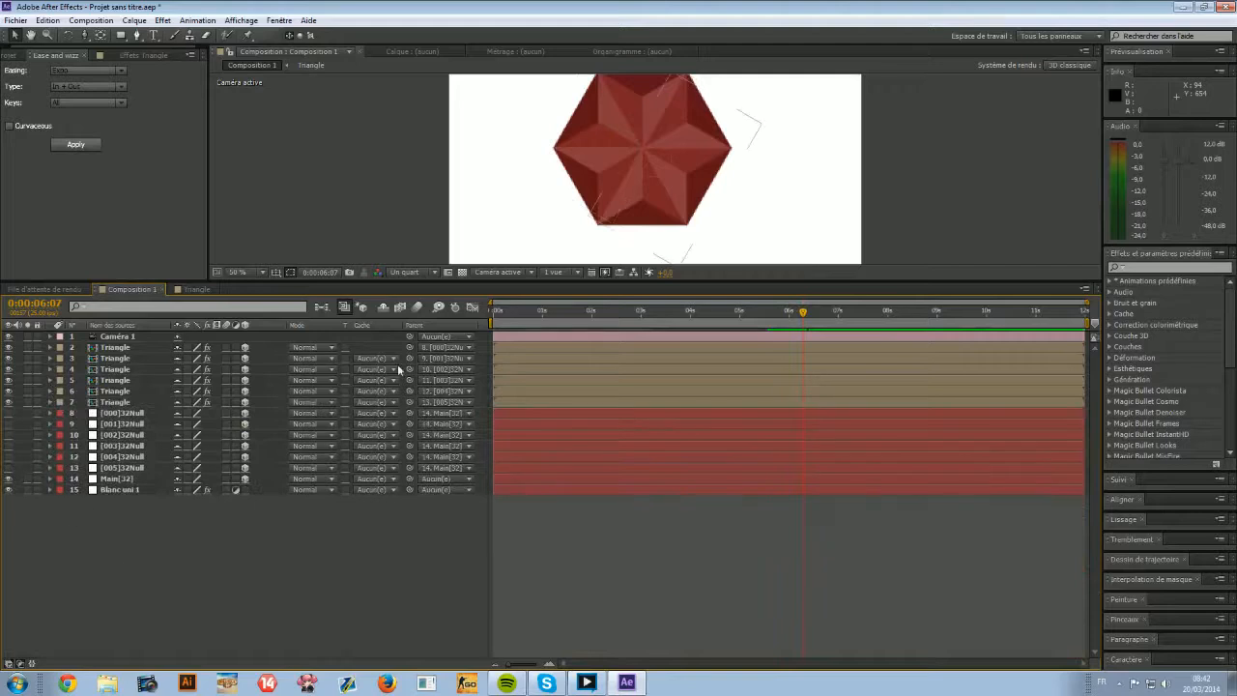
Move the current time to 0:00:06:00 and expand the four shape layers of the Triangle composition.
mouse_move(794, 309)
mouse_down()
mouse_move(776, 305)
mouse_move(788, 305)
mouse_up()
click(190, 289)
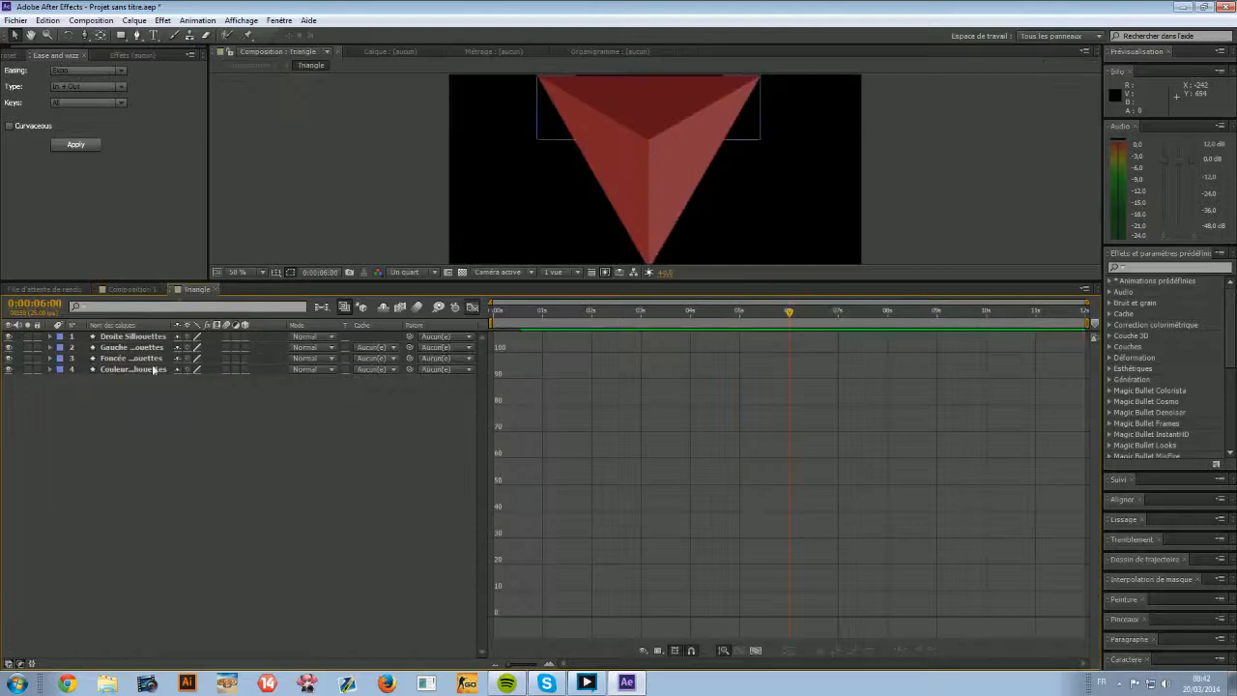
click(50, 368)
click(49, 357)
click(49, 347)
click(49, 337)
scroll(429, 382, down, 1)
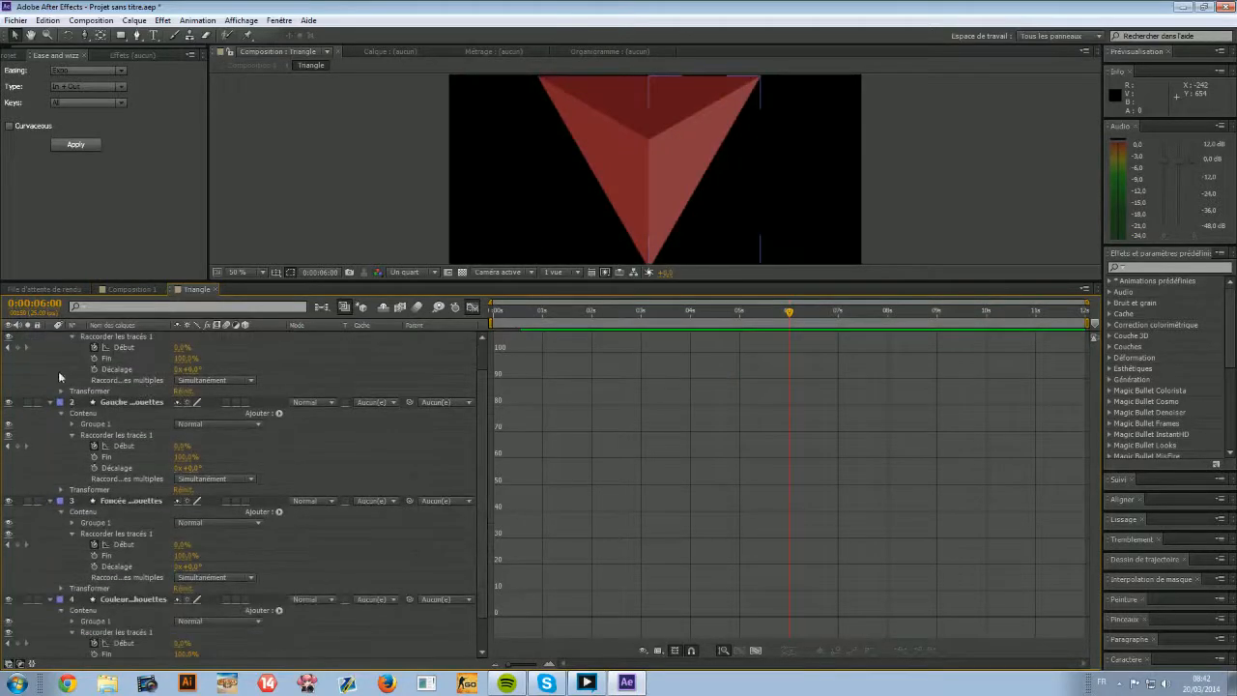
Add a keyframe to Début of Raccorder les tracés 1 on all four shape layers at 0:00:06:00.
click(17, 347)
click(17, 445)
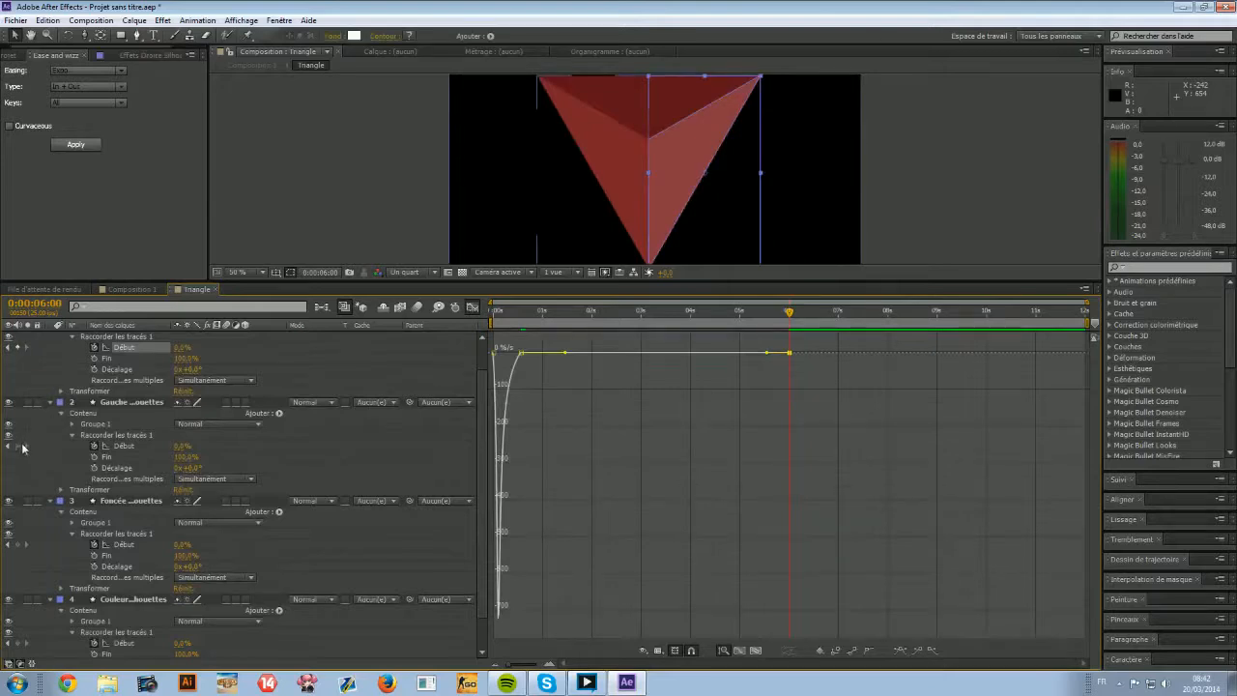
click(17, 545)
scroll(26, 578, down, 1)
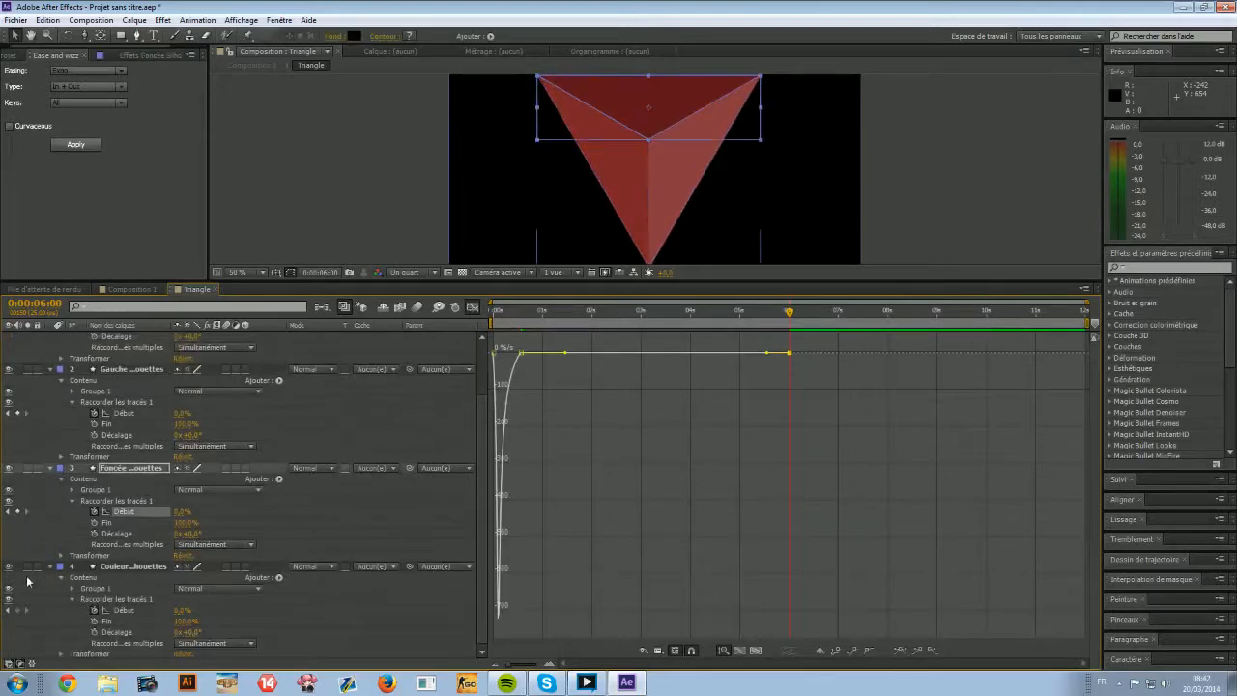
click(17, 610)
scroll(302, 359, up, 2)
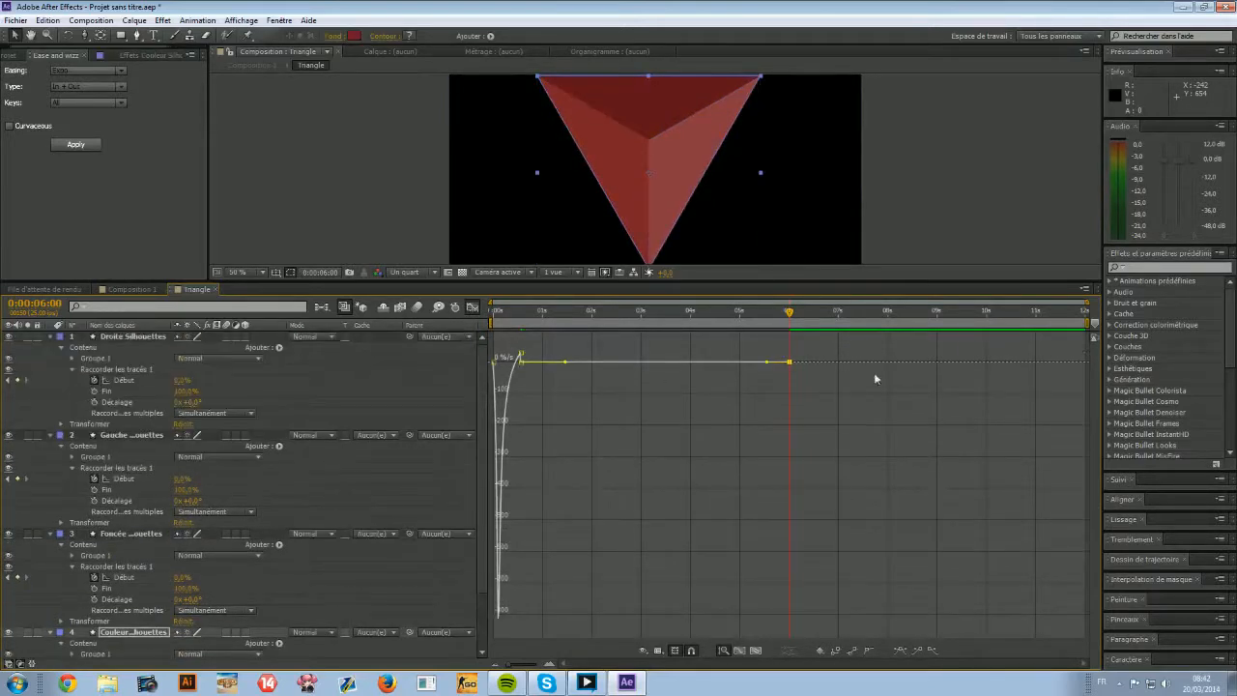
At 0:00:06:13, set Début of Raccorder les tracés 1 to 100% on shape layers 1, 2 and 3.
drag(791, 316, 813, 316)
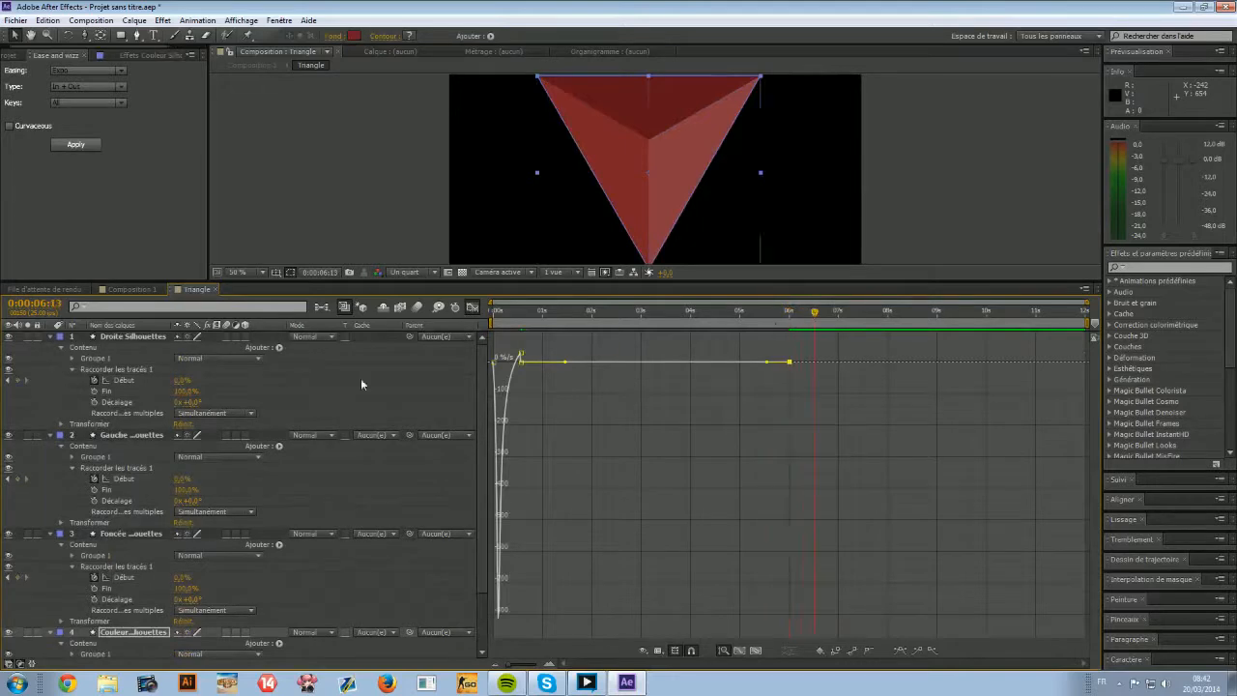
text(100)
key(Return)
click(181, 478)
text(100)
key(Return)
click(179, 586)
click(181, 576)
text(100)
key(Return)
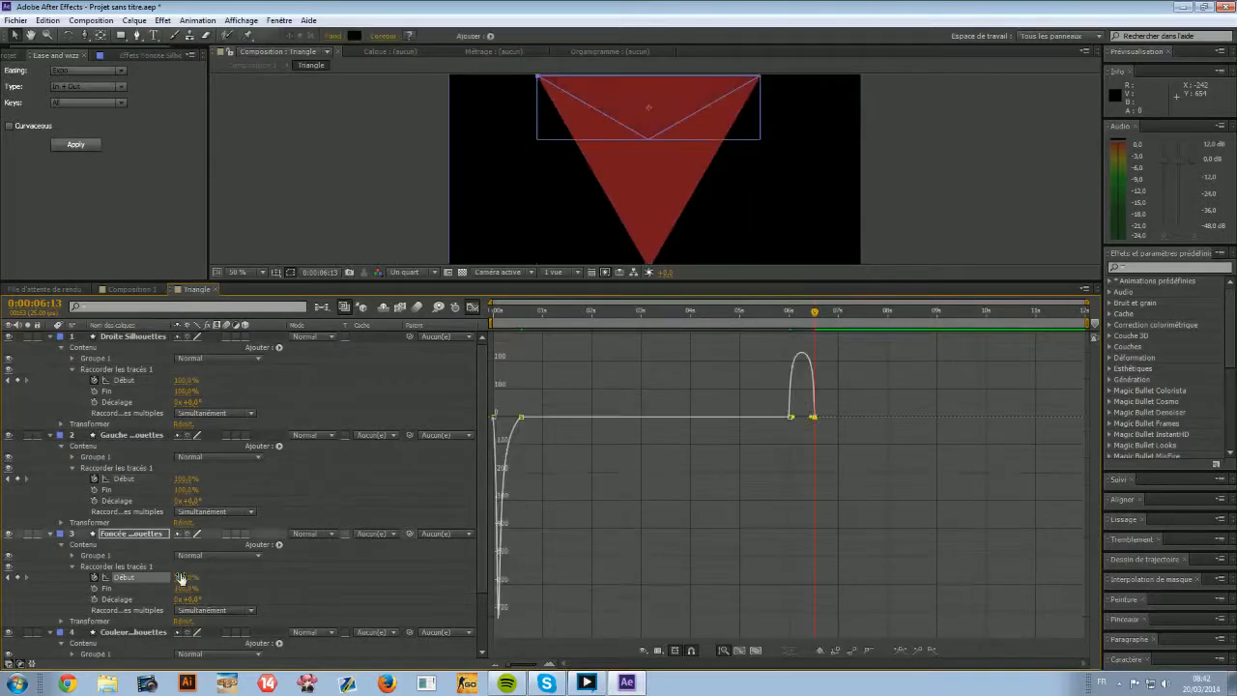
Set Début of the Couleur silhouette layer, layer 4, to 100% at 0:00:06:13.
scroll(204, 570, down, 2)
click(183, 609)
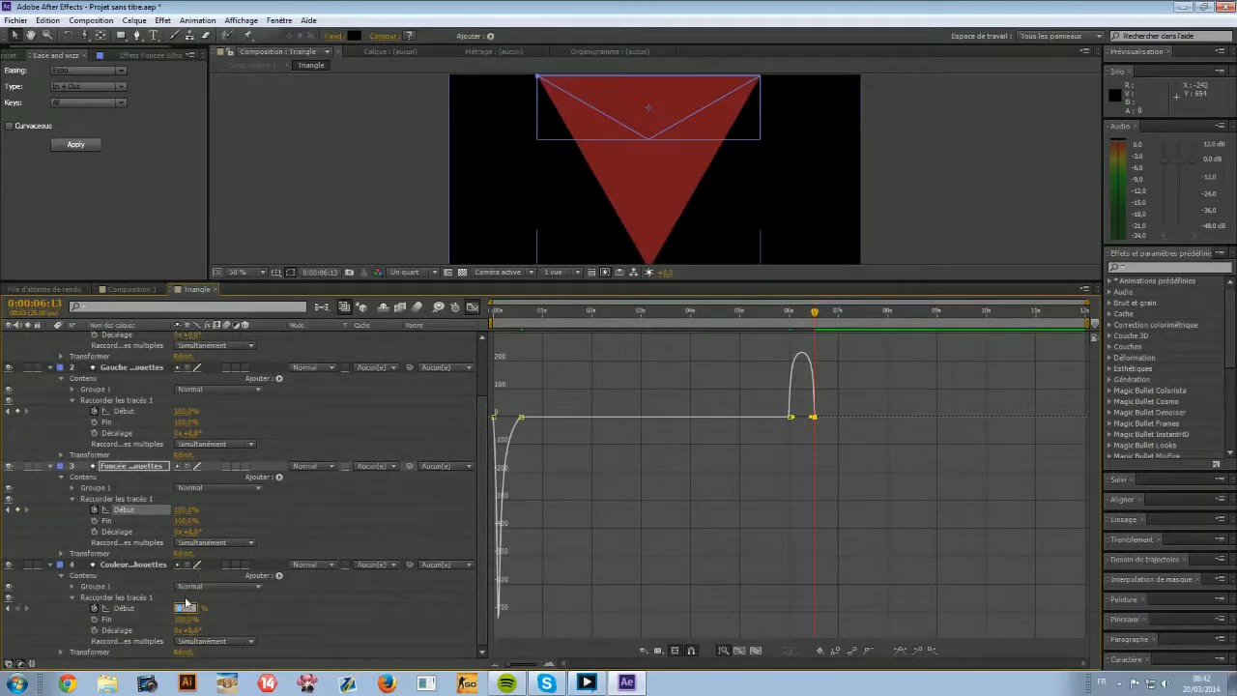
text(100)
key(Return)
Apply Ease and Wizz Expo easing, In + Out on all keys, to the Début property of all four shape layers.
ctrl+click(131, 507)
ctrl+click(145, 410)
scroll(141, 372, up, 2)
ctrl+click(125, 381)
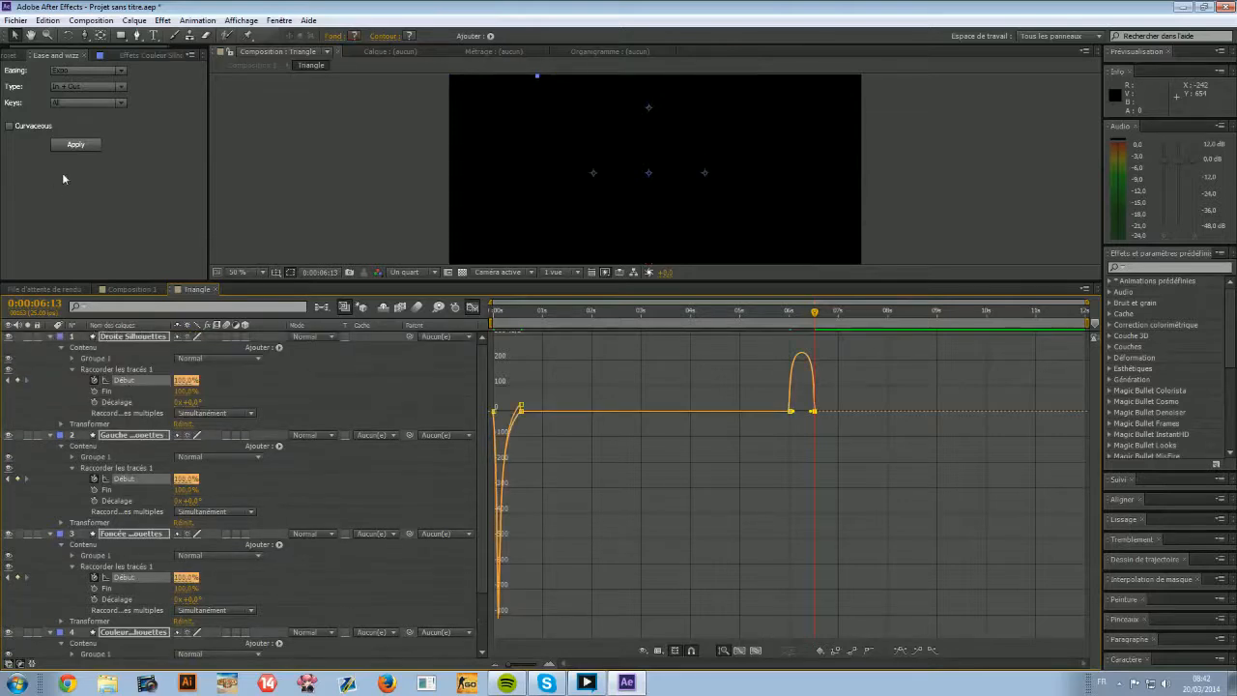
click(74, 145)
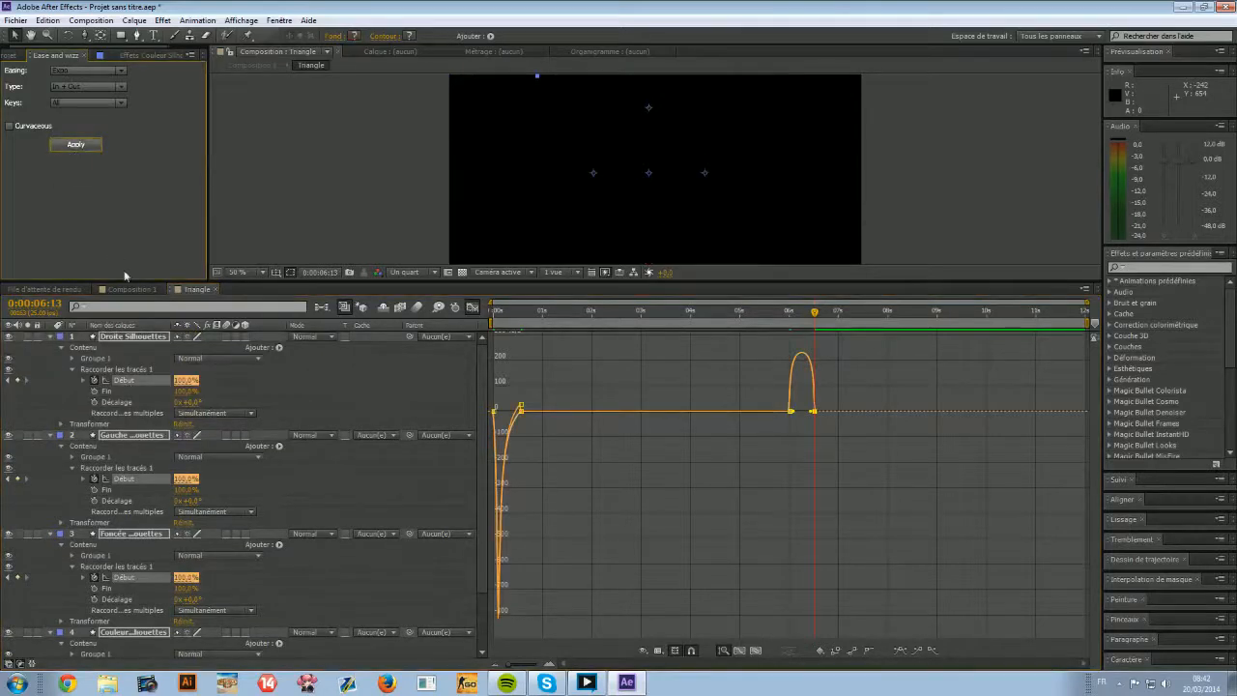
click(232, 379)
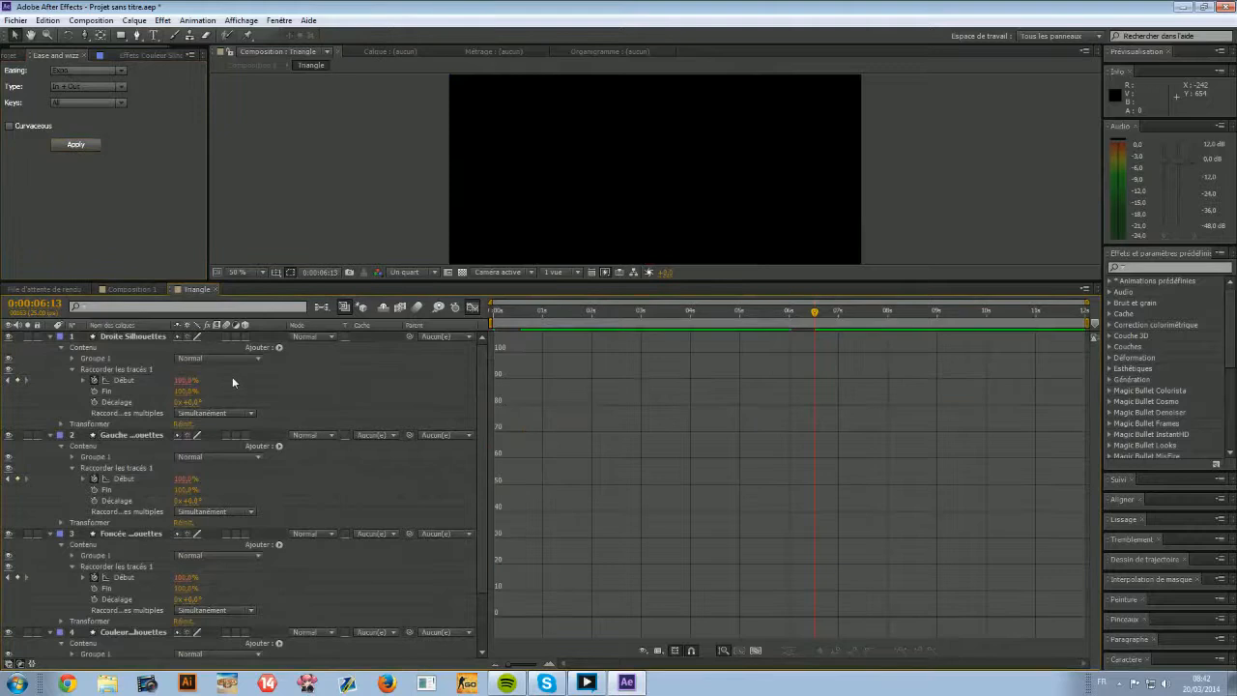
Return the timeline from the graph editor to layer bars and play back Composition 1 from 0:00:05:11.
click(471, 307)
click(135, 290)
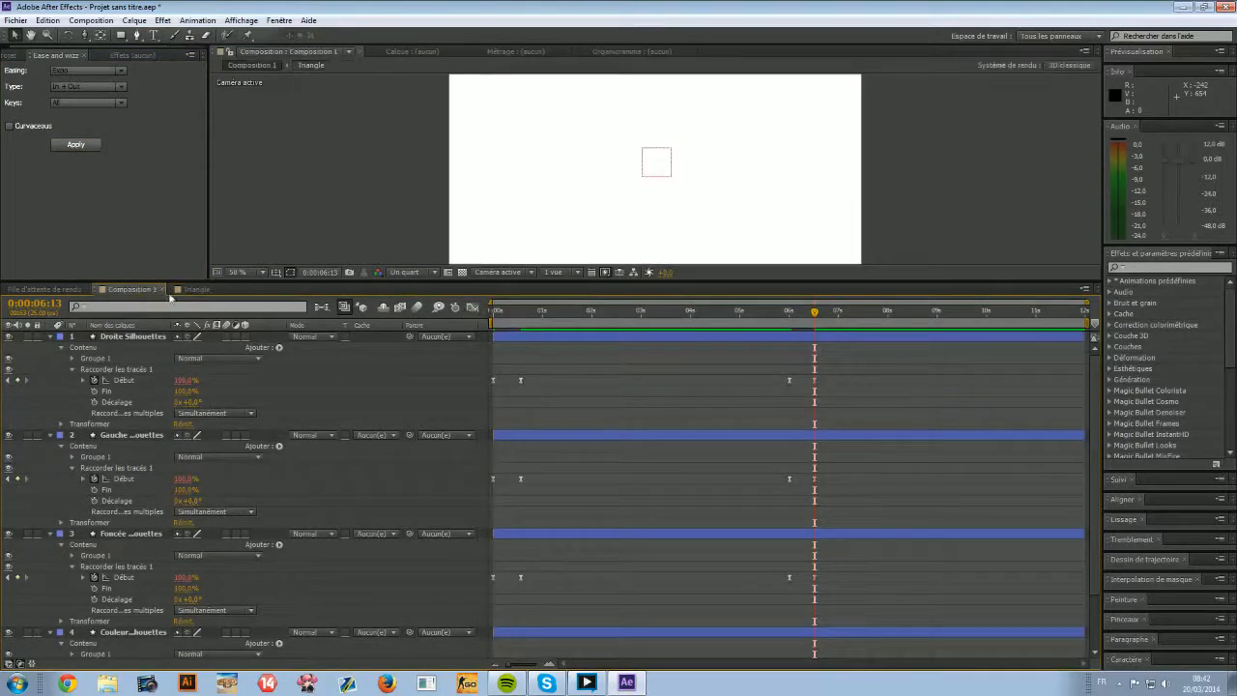
drag(823, 315, 760, 315)
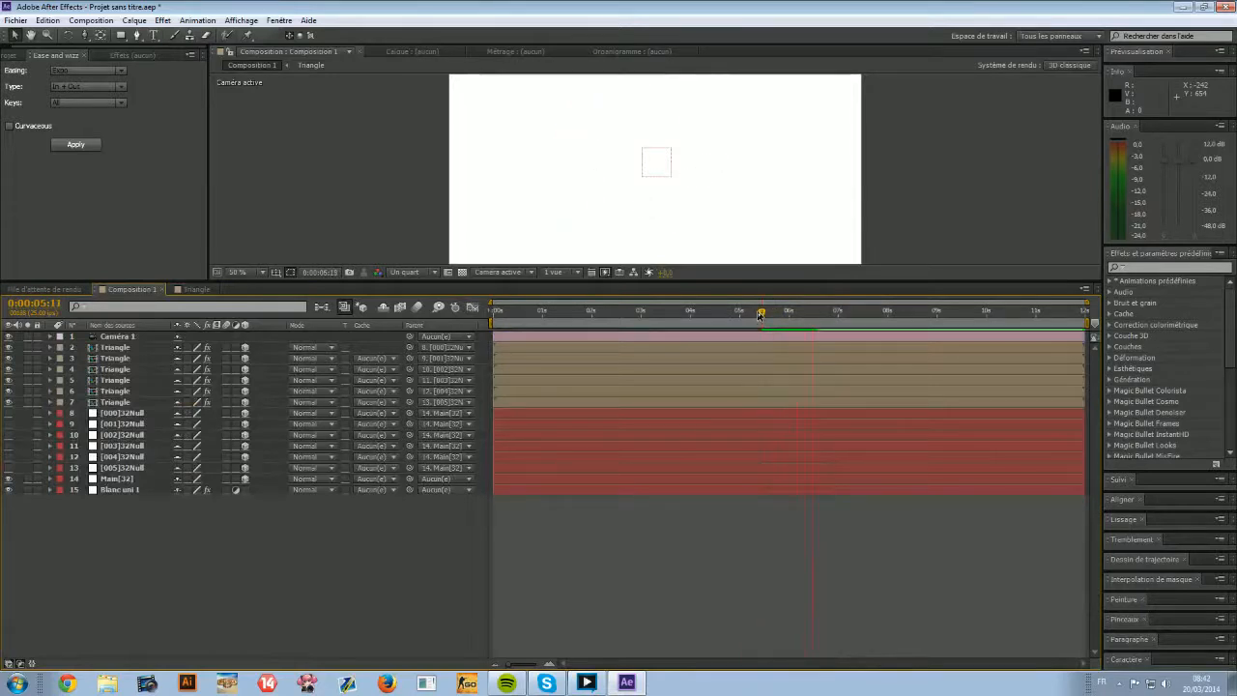
Delete the last two Début keyframes of layer 4 in the Triangle composition.
click(198, 290)
click(197, 290)
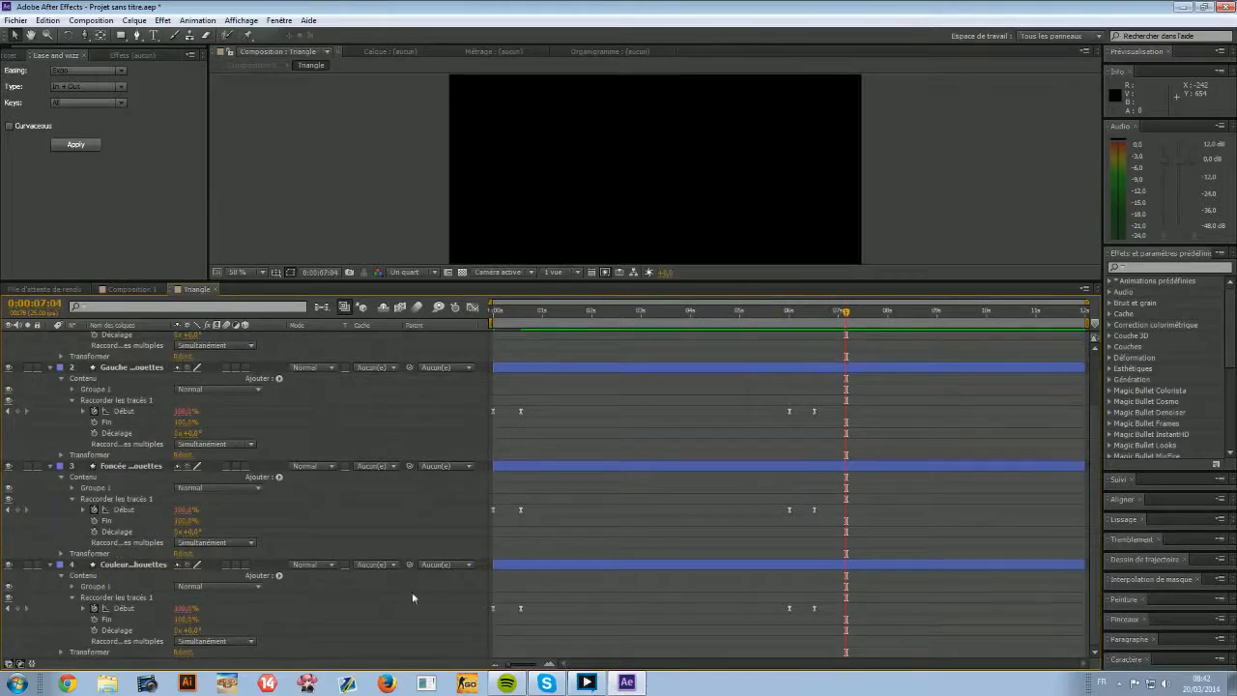
drag(829, 595, 747, 633)
key(Delete)
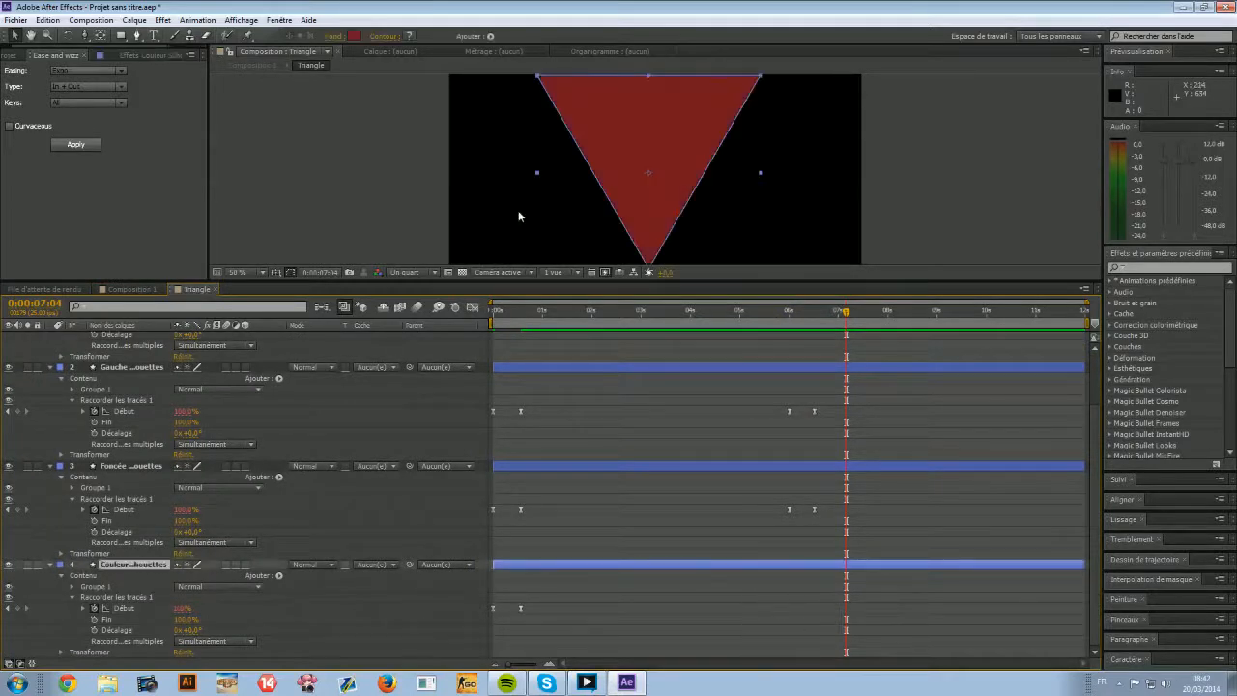
Play back Composition 1 from 0:00:05:06 to check the closing animation.
click(121, 290)
drag(757, 315, 749, 314)
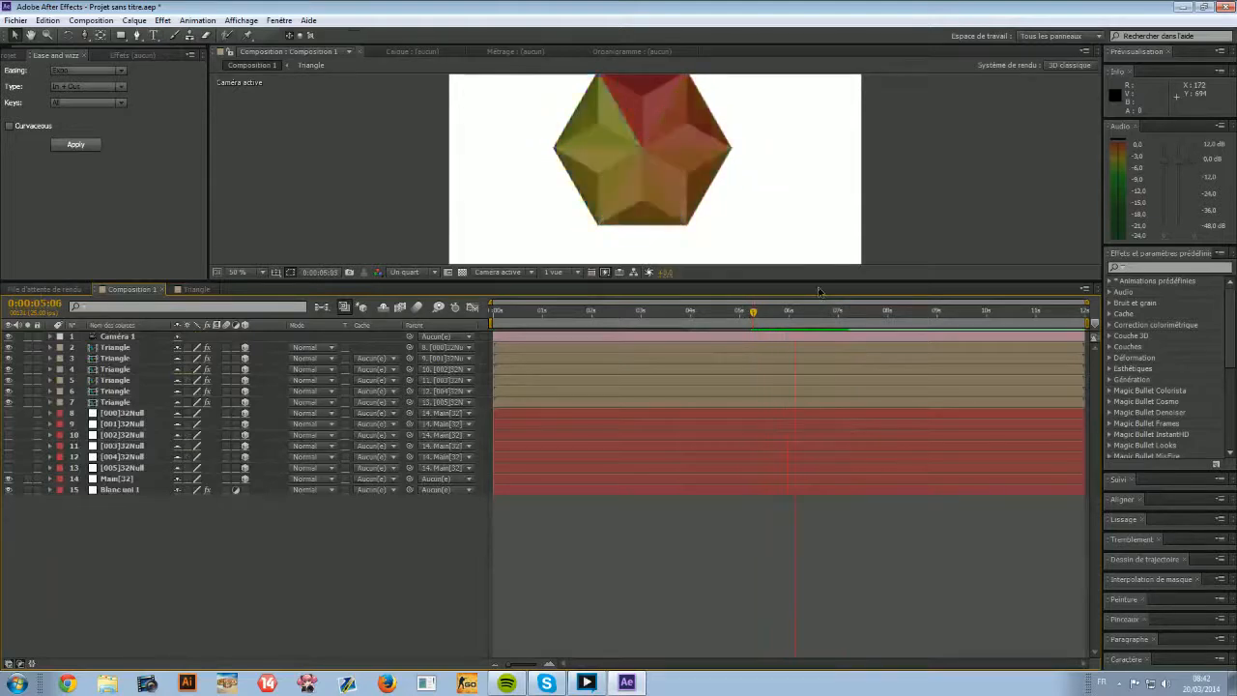
key(space)
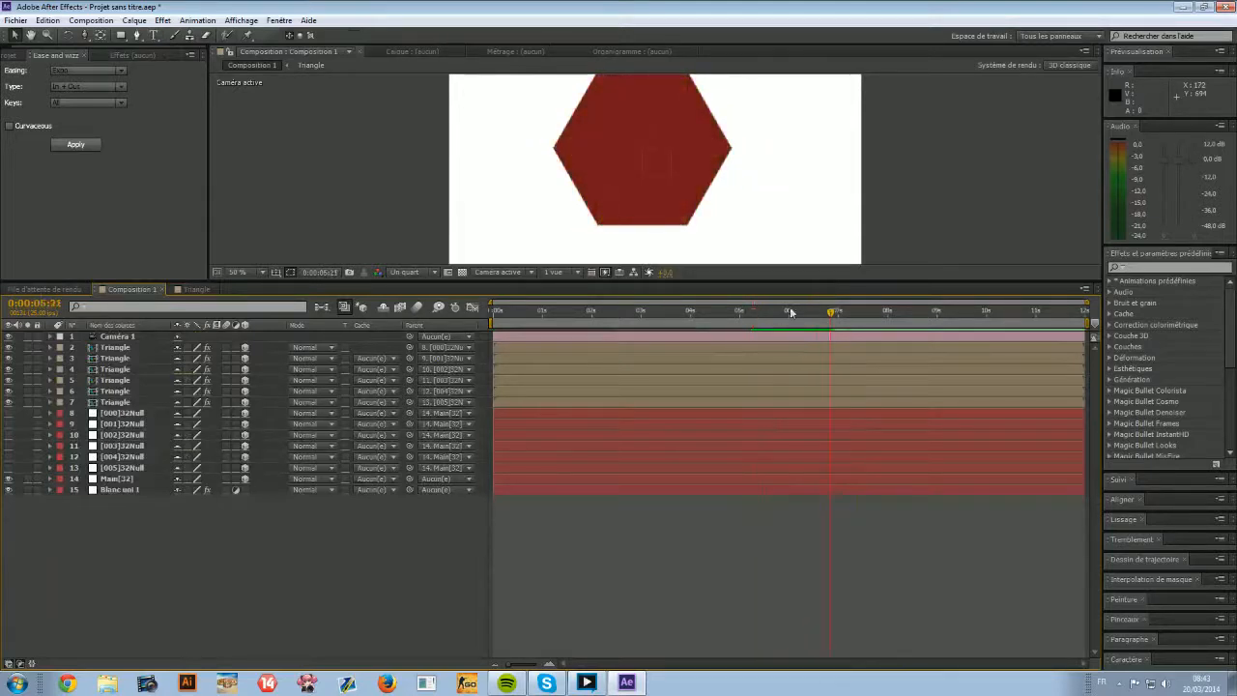
Return to the Triangle composition and collapse shape layers 1 to 3, leaving only layer 4 expanded.
click(189, 290)
scroll(471, 209, down, 1)
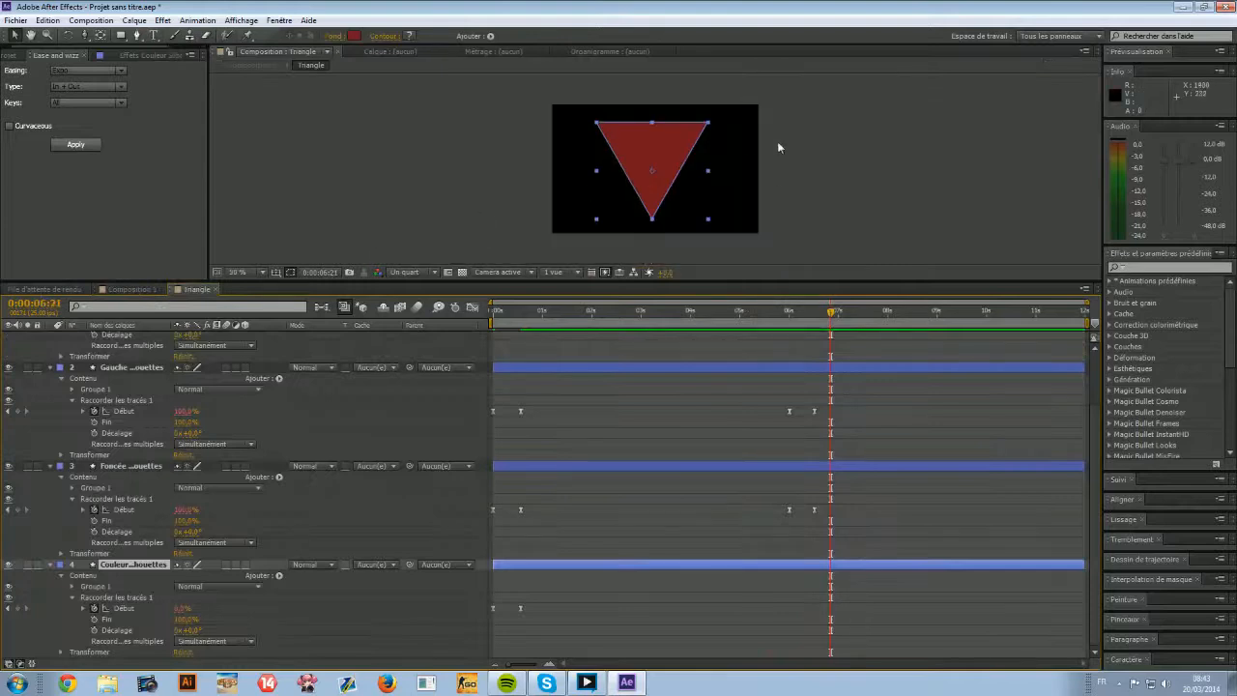
scroll(763, 164, up, 1)
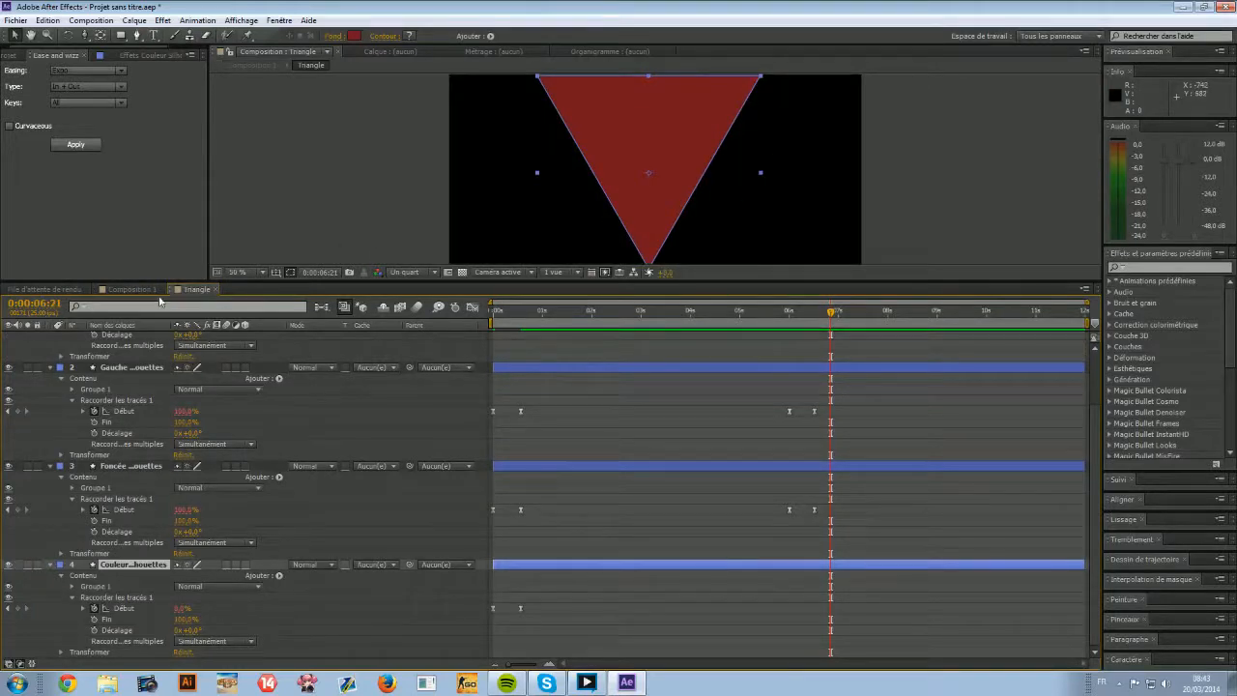
scroll(90, 357, up, 2)
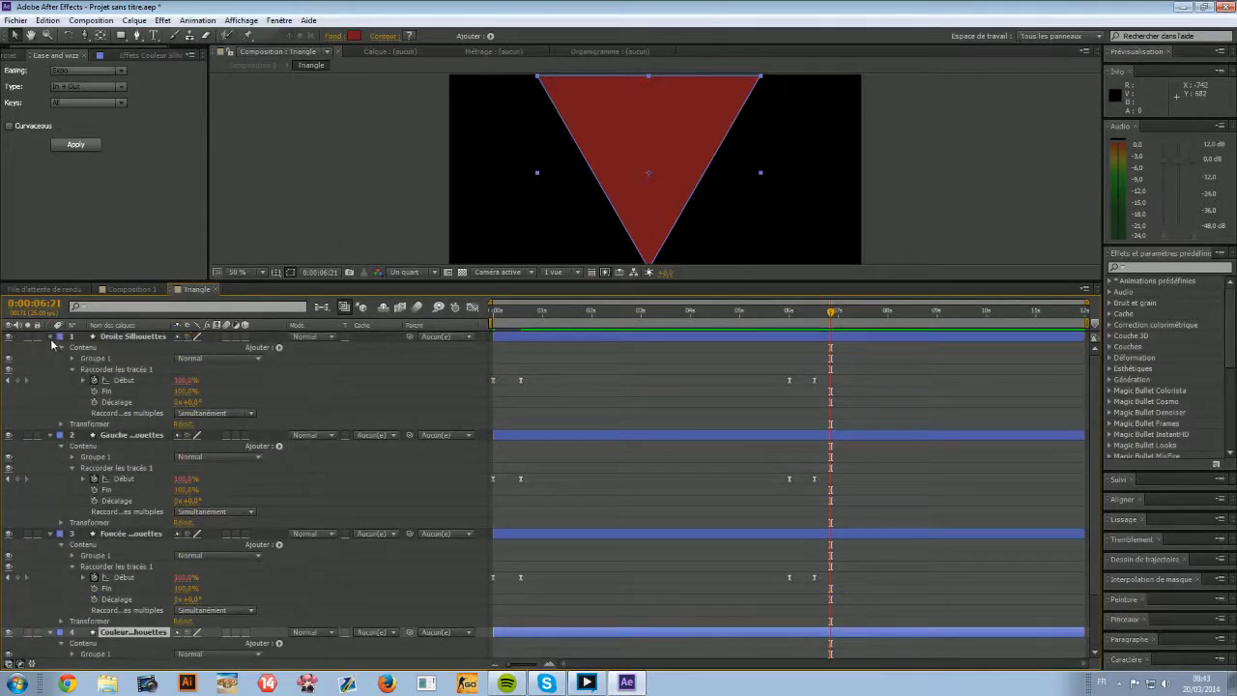
click(50, 336)
click(50, 347)
click(50, 358)
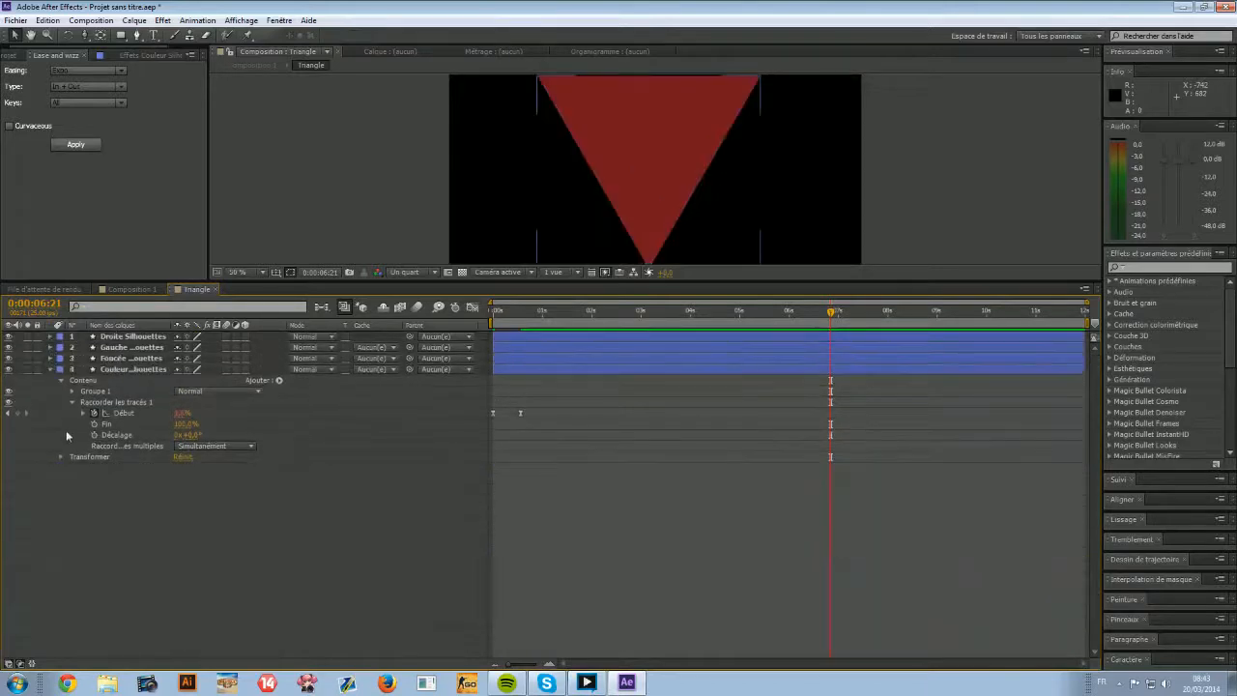
Keyframe layer 4's Tracé property under Groupe 1 at 0:00:06:21 and move the current time to 0:00:08:12.
click(72, 402)
click(71, 390)
click(83, 402)
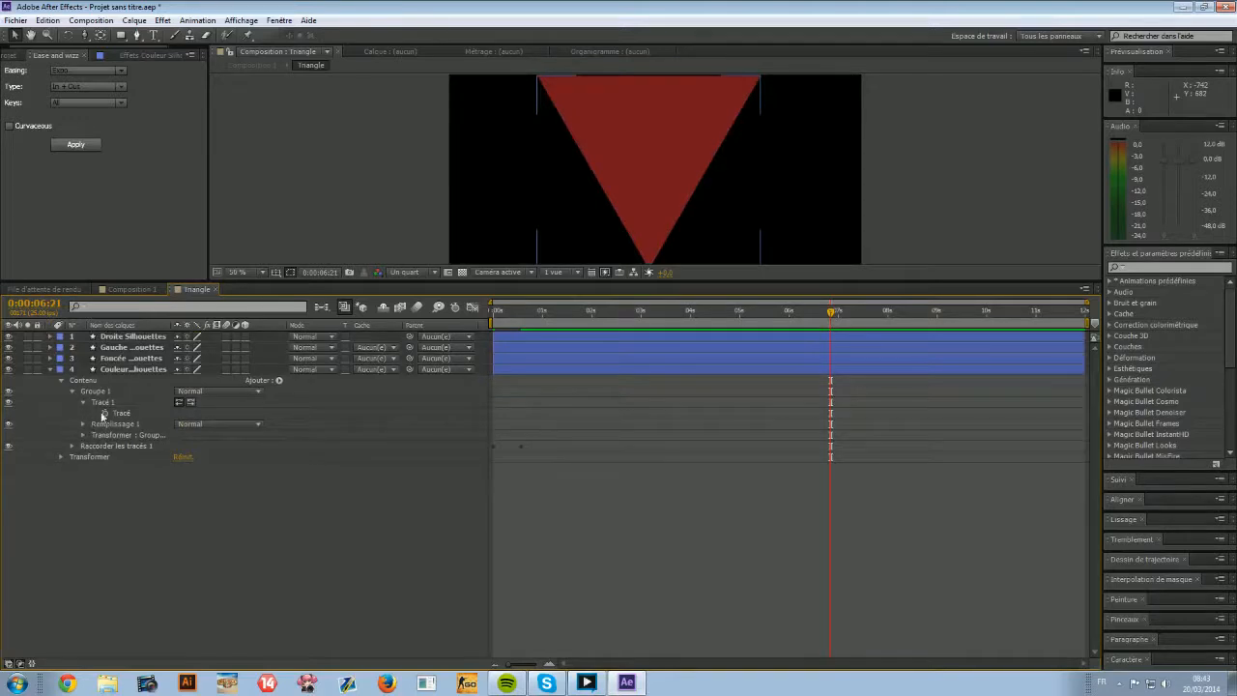
click(103, 414)
drag(831, 312, 876, 313)
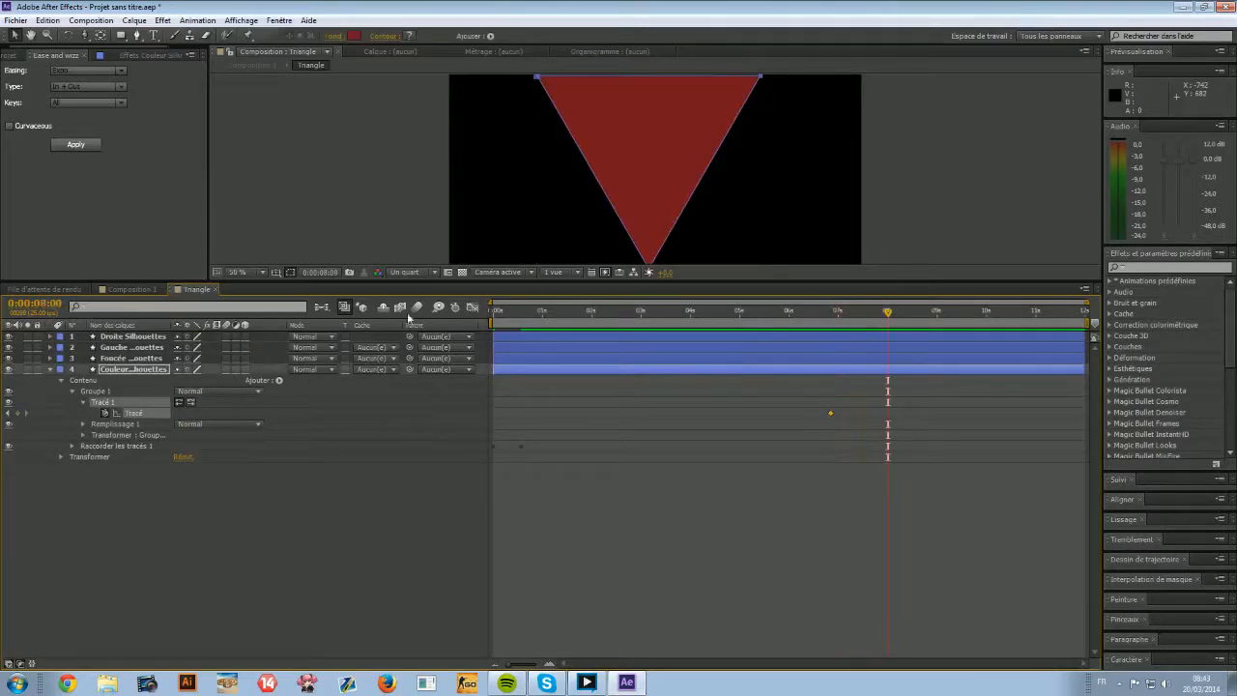
click(911, 314)
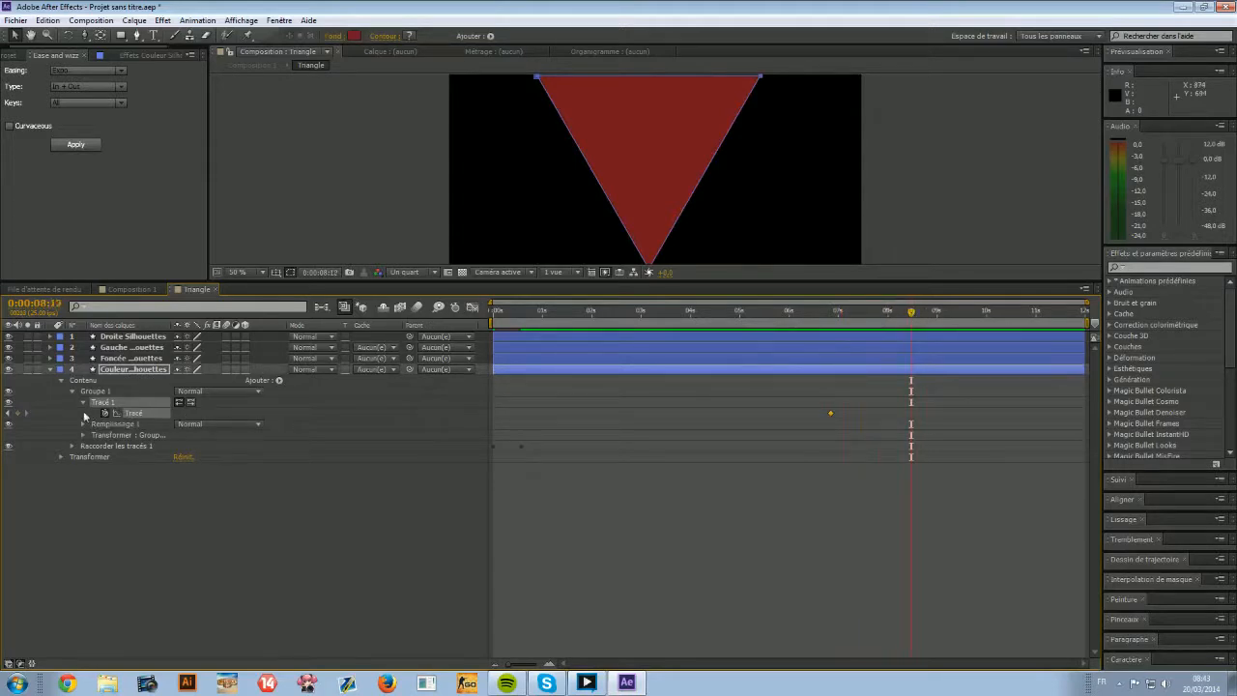
Enlarge the composition viewer so the whole Triangle frame fits in view.
scroll(732, 118, down, 1)
scroll(781, 122, up, 1)
drag(631, 275, 631, 544)
scroll(739, 355, up, 3)
scroll(739, 356, down, 3)
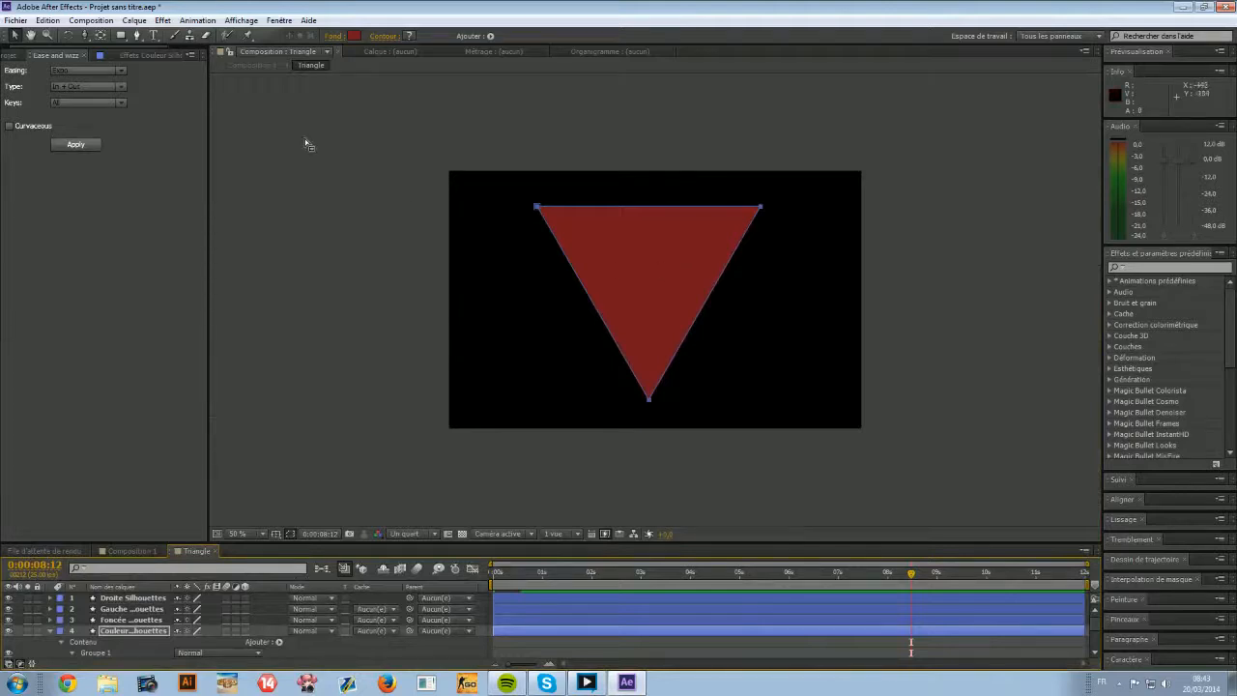
Show the rulers and place vertical guides at about X 300 and 900 and horizontal guides at about Y 100 and 700 around the triangle.
key(ctrl+r)
drag(232, 180, 551, 97)
drag(225, 190, 745, 198)
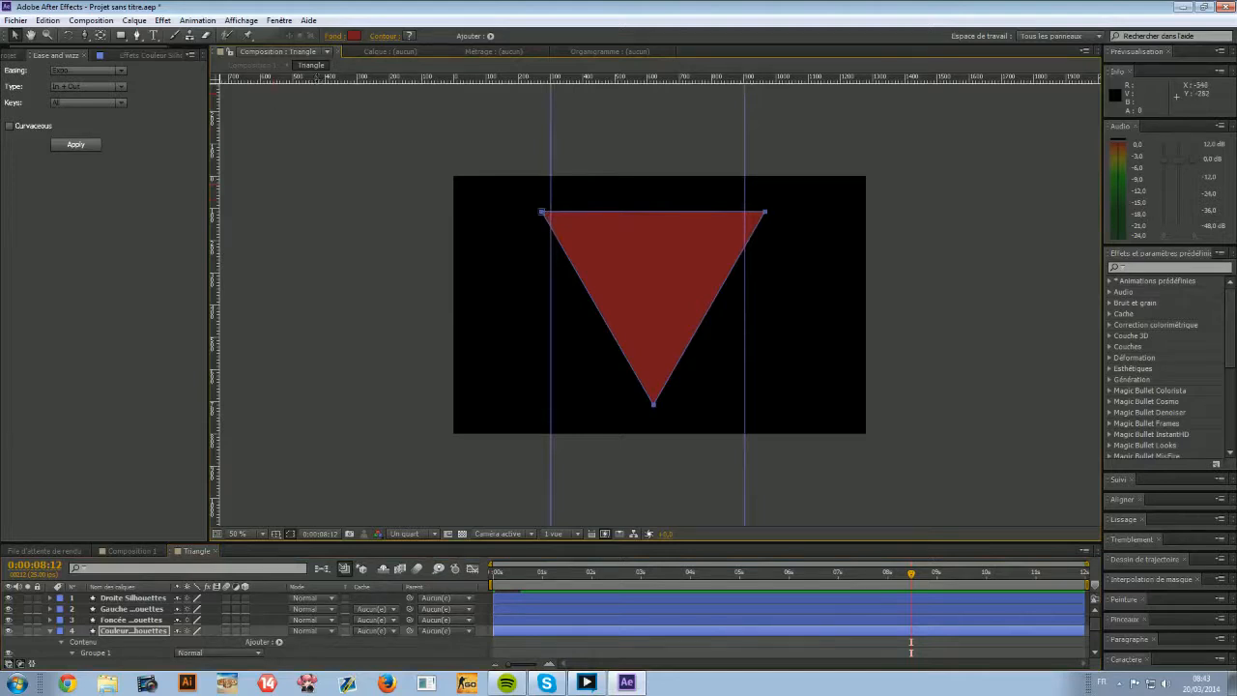
drag(324, 79, 361, 211)
drag(398, 79, 434, 402)
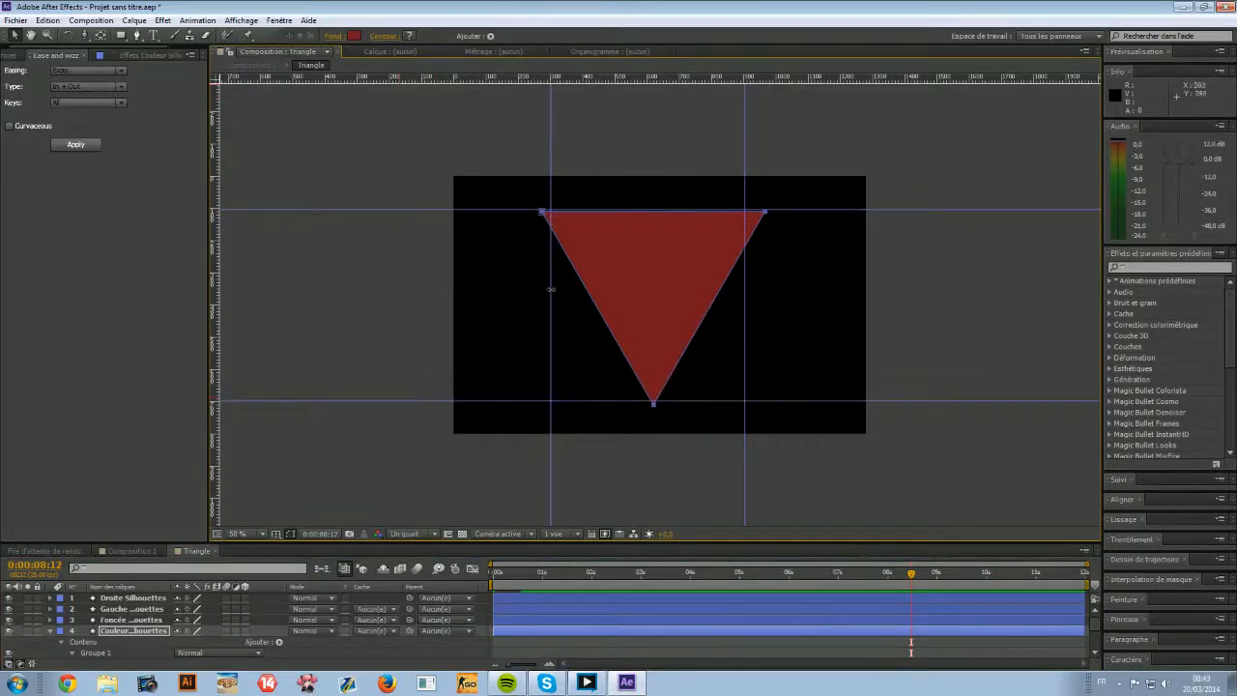
Add a vertex midway along the triangle path's left edge and move the top-left vertex to the guide crossing at X 300, Y 100.
click(136, 35)
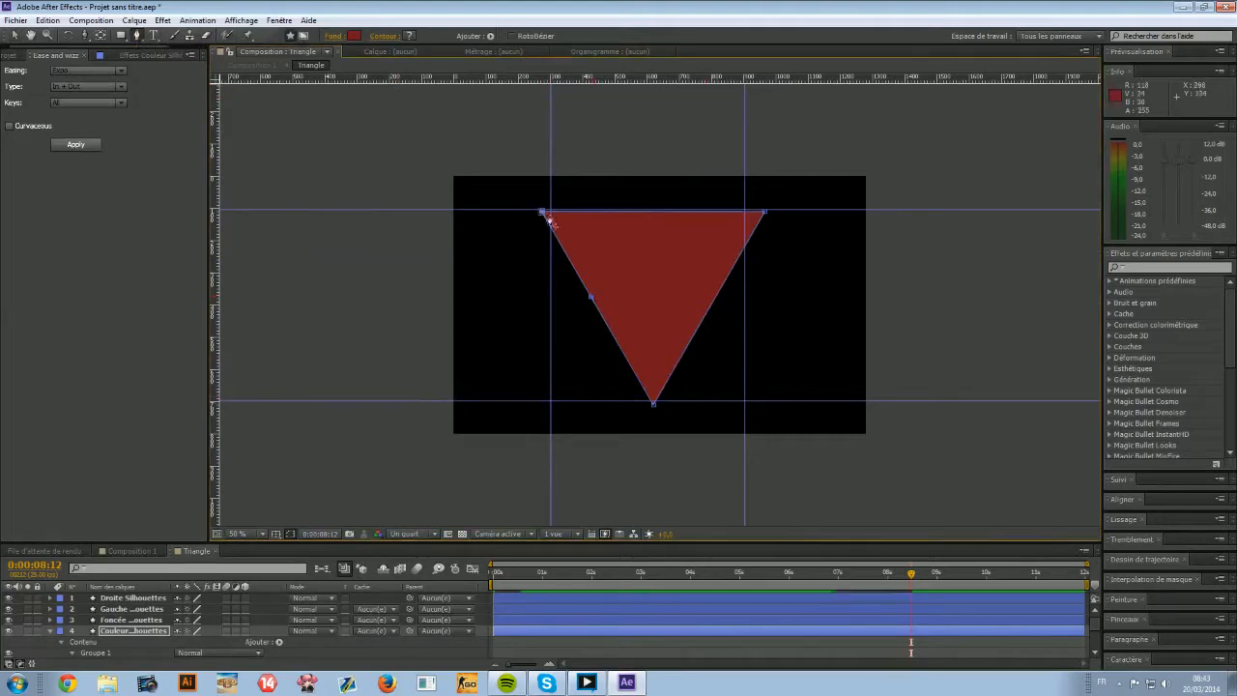
key(period)
key(period)
drag(422, 179, 657, 496)
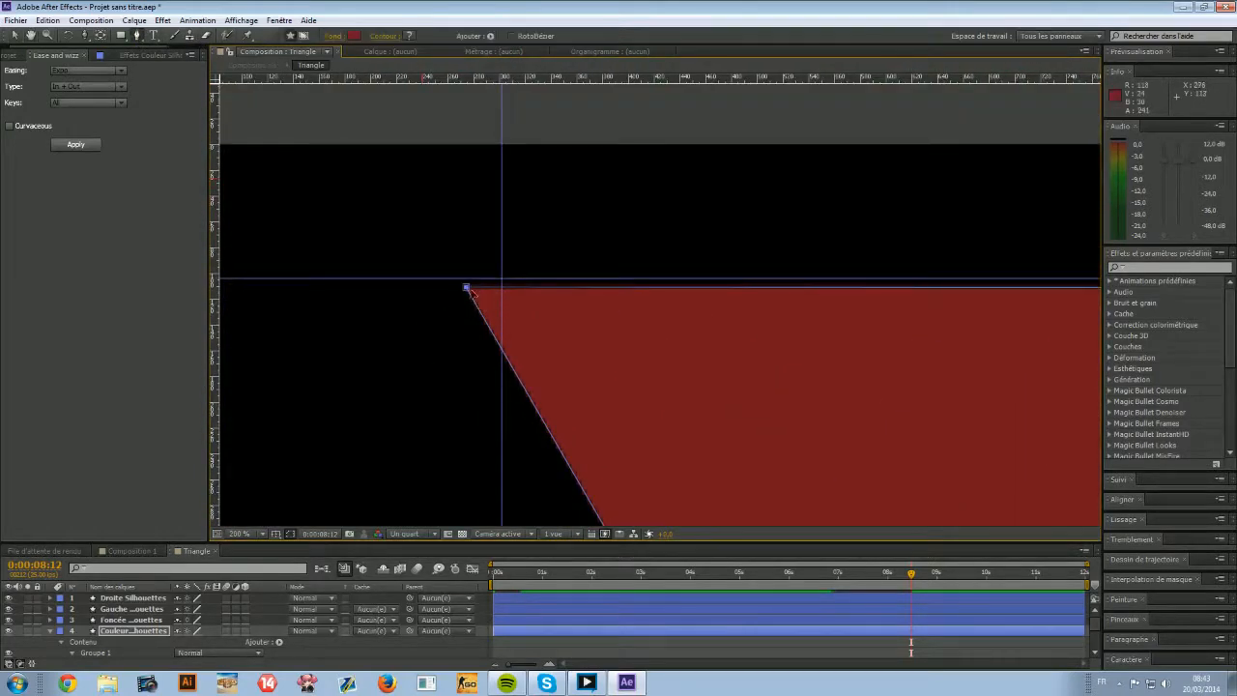
drag(512, 285, 504, 282)
drag(604, 492, 645, 143)
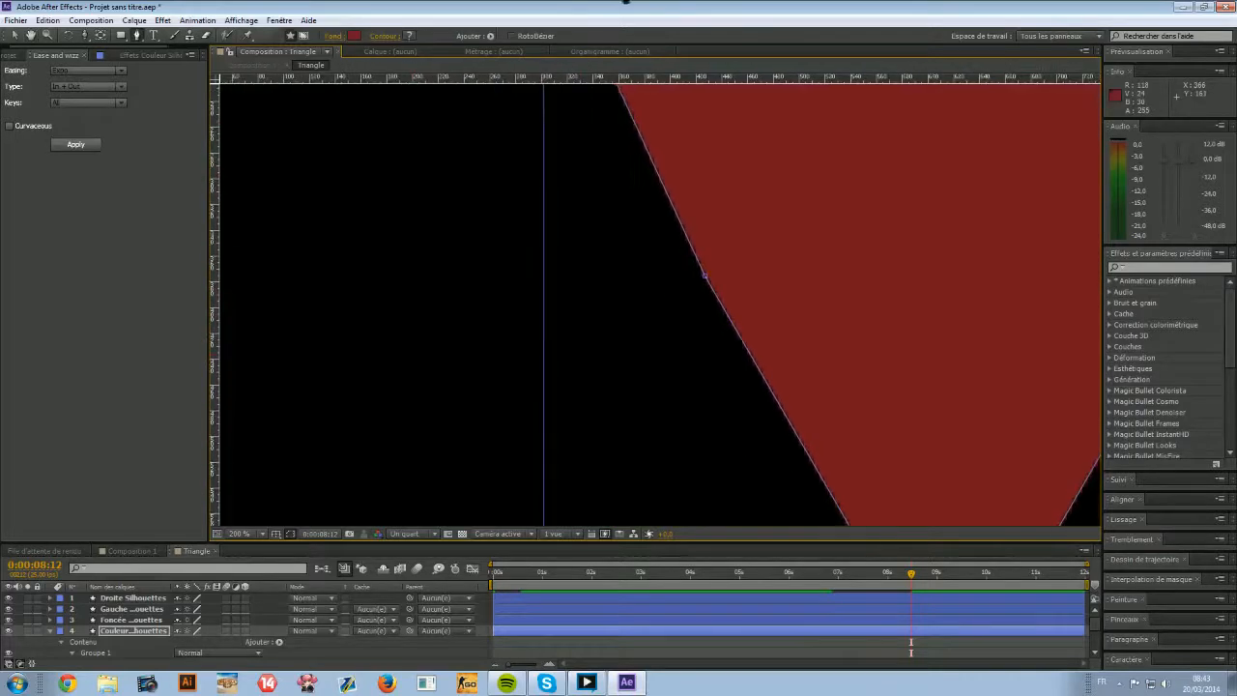
Move the added left-edge vertex to the guide crossing at X 300, Y 700 and the bottom vertex to X 900, Y 700.
key(space)
drag(705, 278, 614, 516)
drag(628, 424, 657, 135)
drag(646, 229, 571, 408)
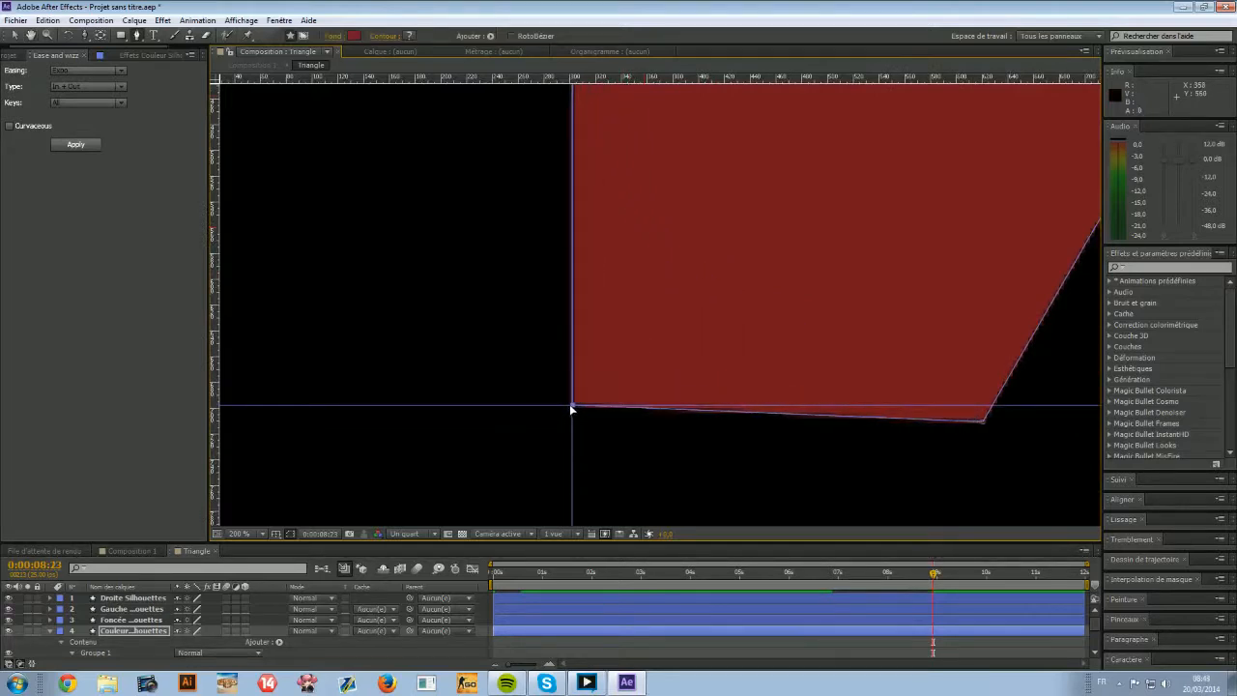
drag(674, 357, 157, 342)
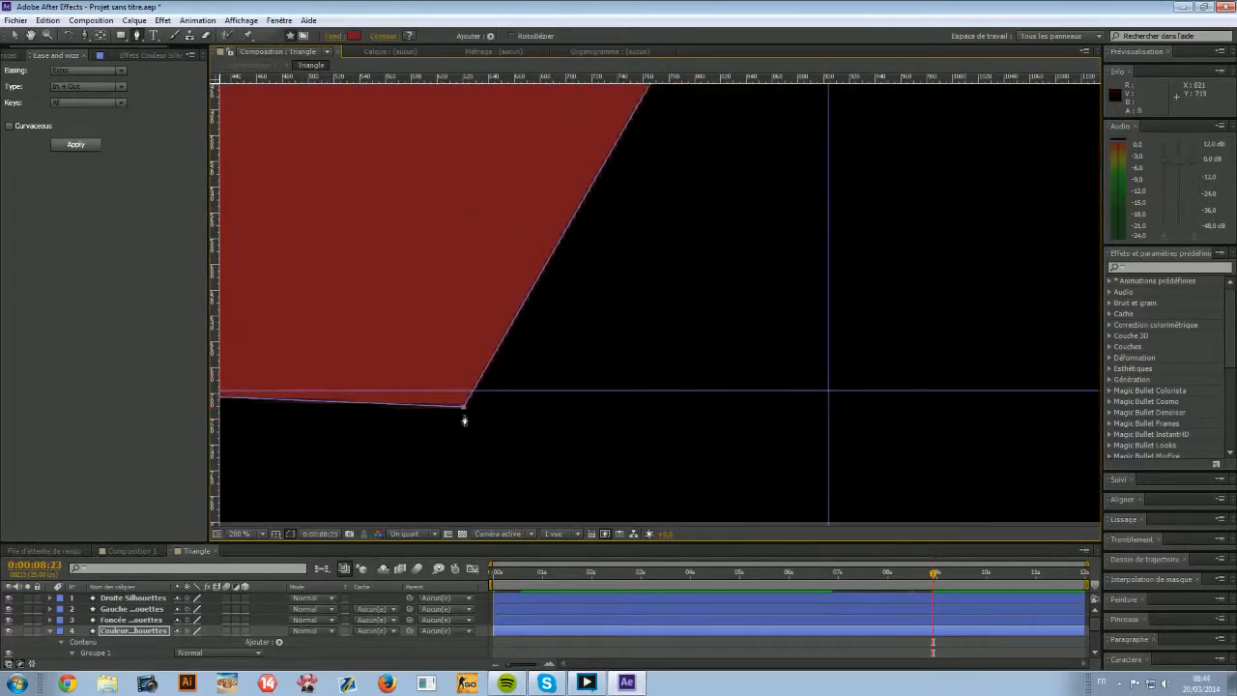
drag(462, 410, 827, 392)
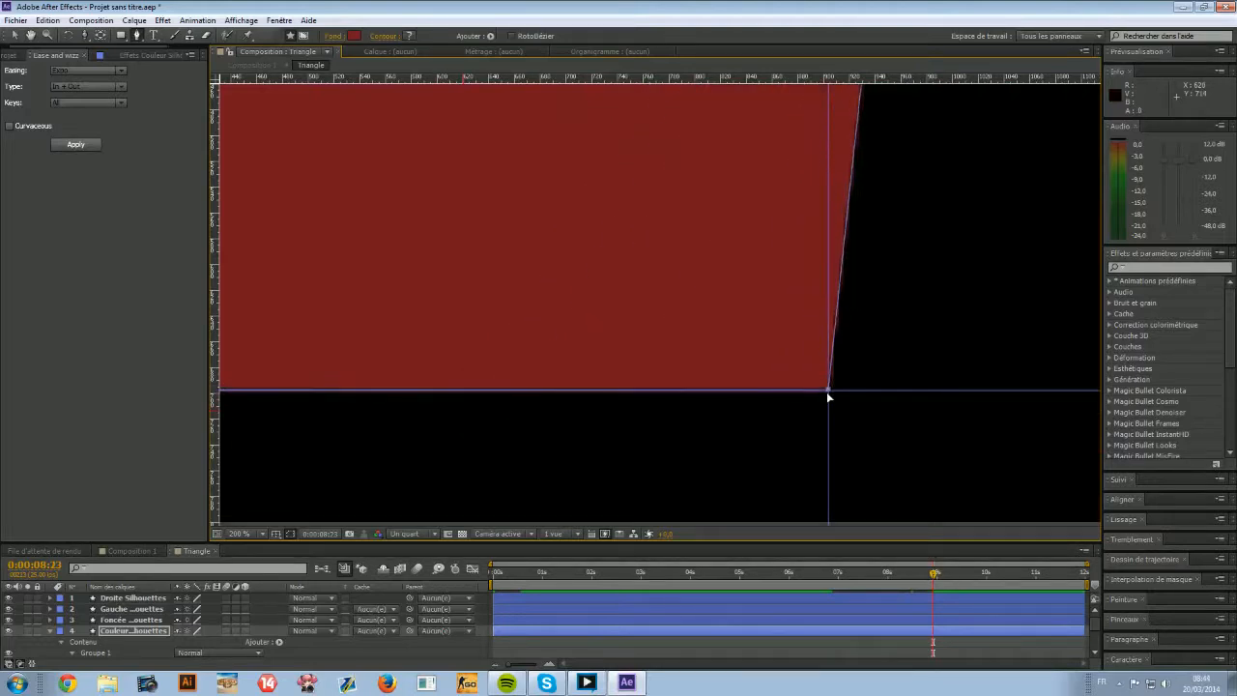
Try to move the path's top-right vertex onto the guide crossing at X 900, Y 100 with the Selection tool.
scroll(824, 379, down, 1)
drag(696, 180, 622, 425)
scroll(682, 202, up, 1)
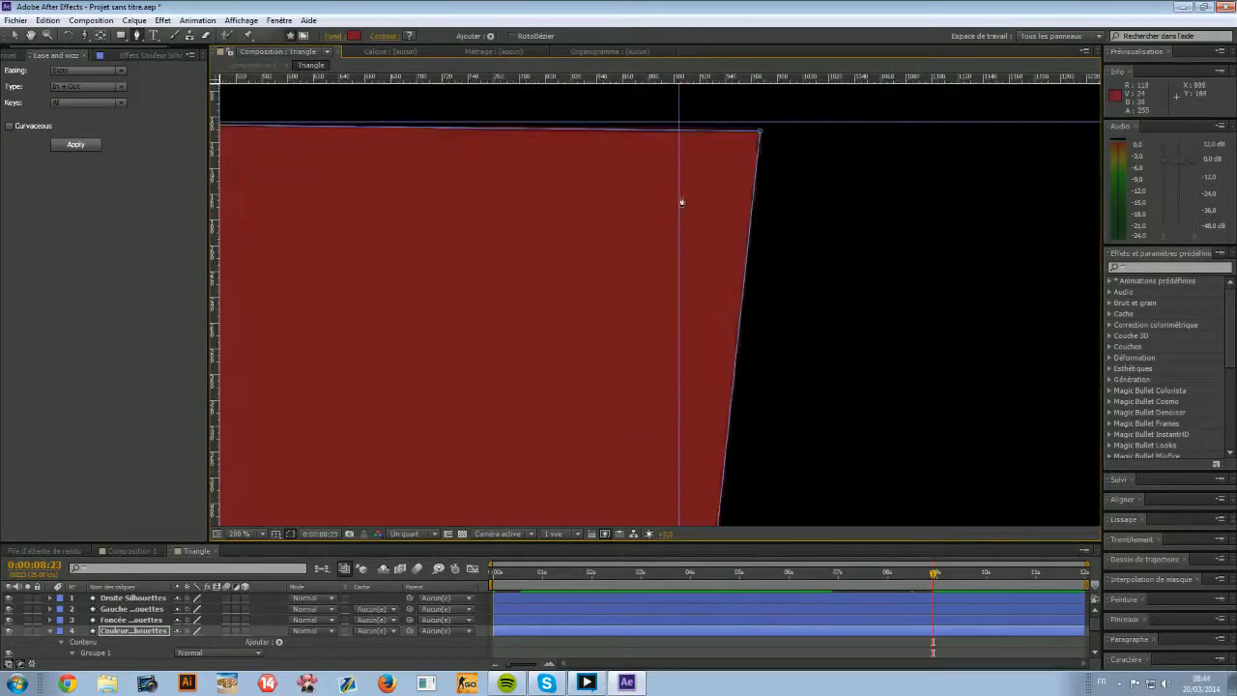
key(v)
drag(760, 129, 680, 125)
key(space)
drag(657, 391, 593, 179)
drag(580, 425, 619, 149)
drag(574, 382, 656, 393)
key(space)
drag(682, 230, 610, 496)
drag(629, 184, 650, 524)
drag(651, 304, 652, 293)
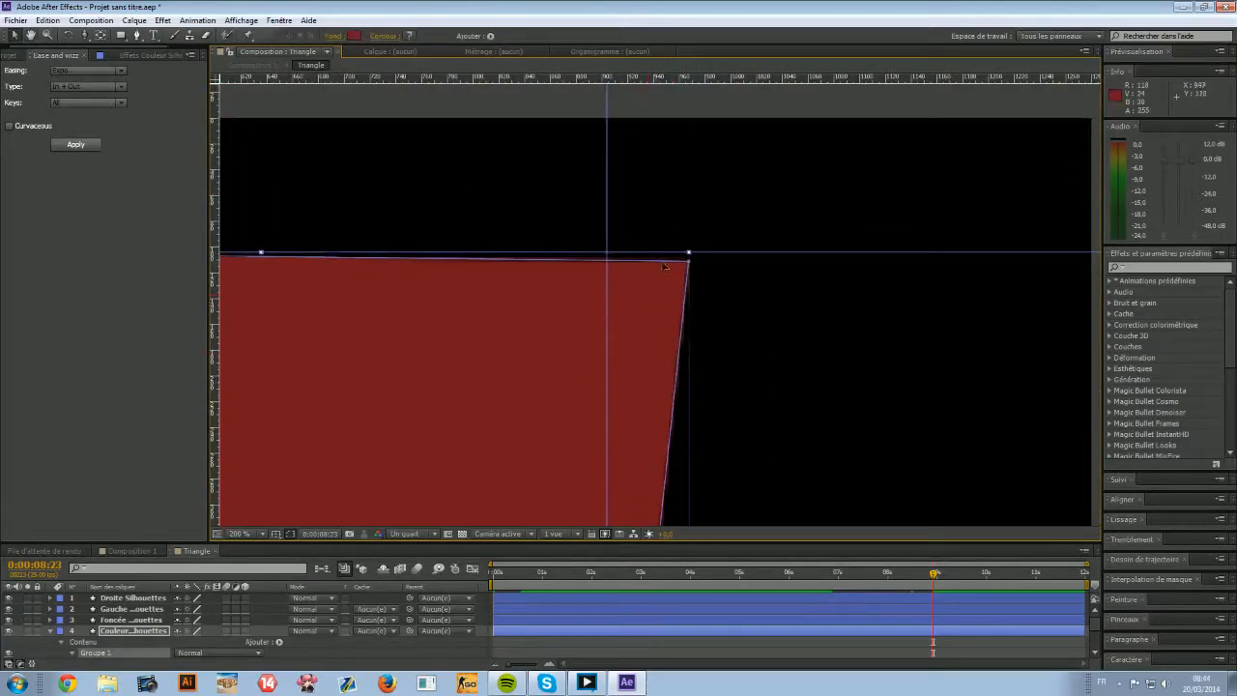
key(ctrl+z)
key(space)
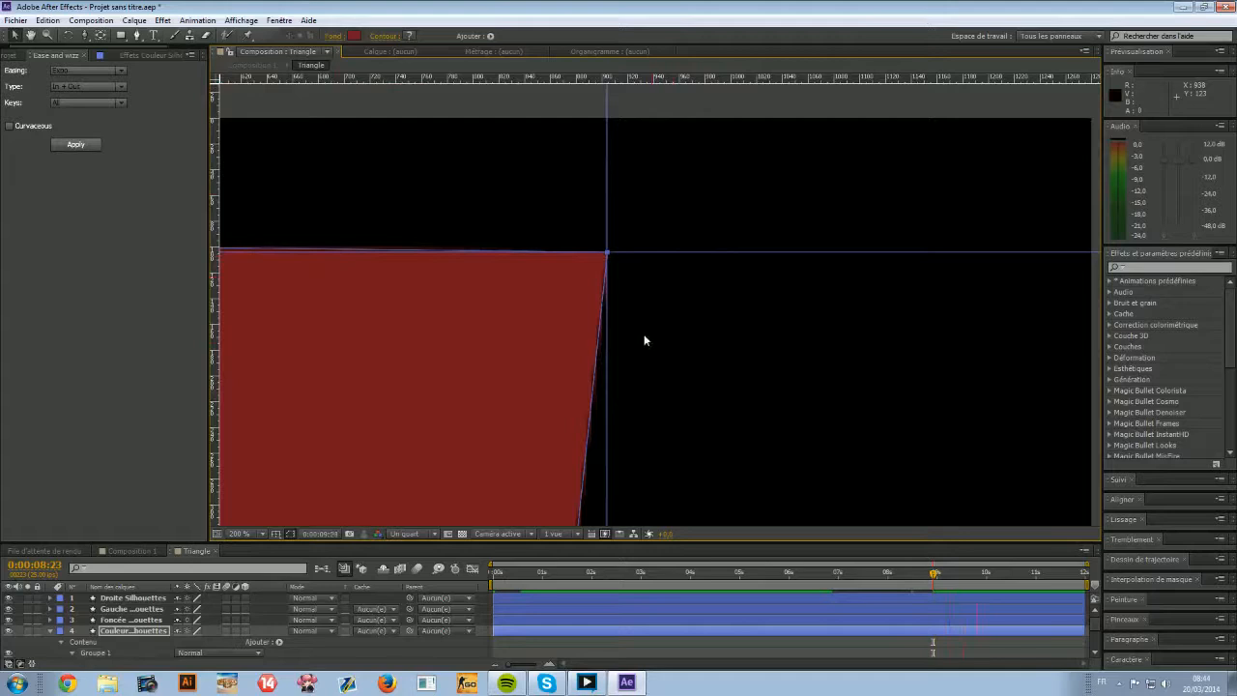
key(space)
Use the Pen tool to move the top-right vertex to the X 900, Y 100 guide crossing at 0:00:10:14, and scrub through the morph.
click(136, 33)
drag(616, 387, 642, 104)
drag(563, 406, 647, 101)
drag(635, 331, 716, 339)
scroll(724, 276, down, 2)
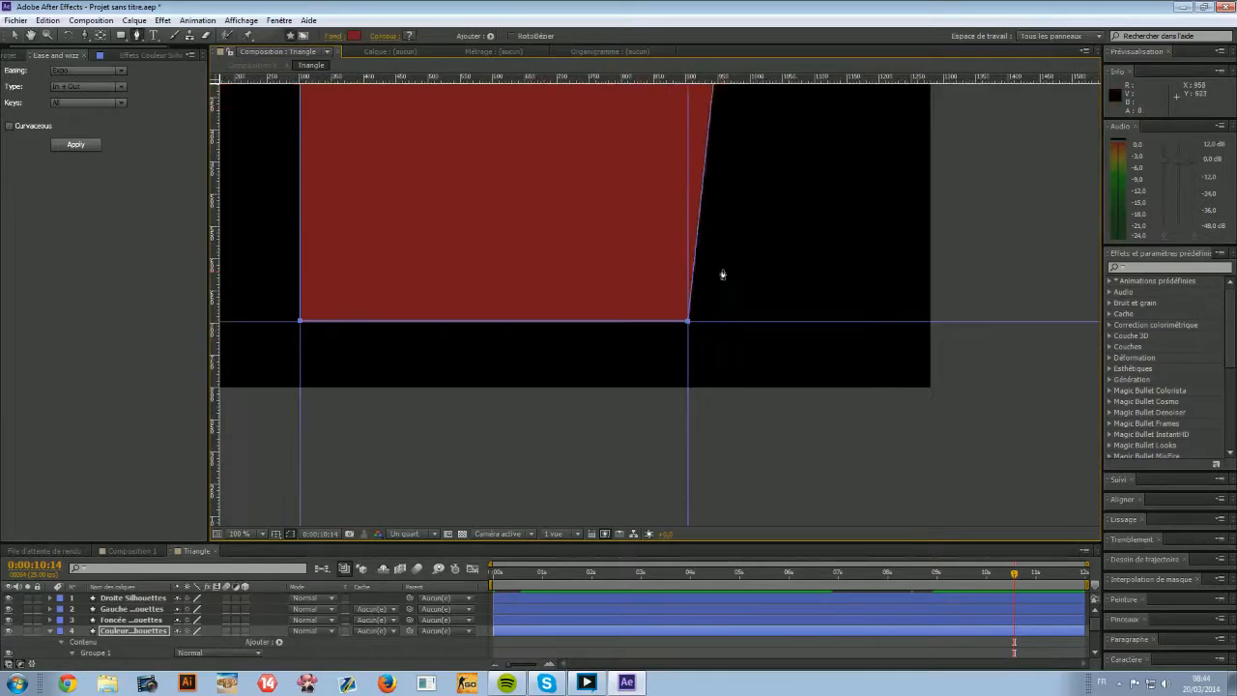
drag(632, 201, 647, 278)
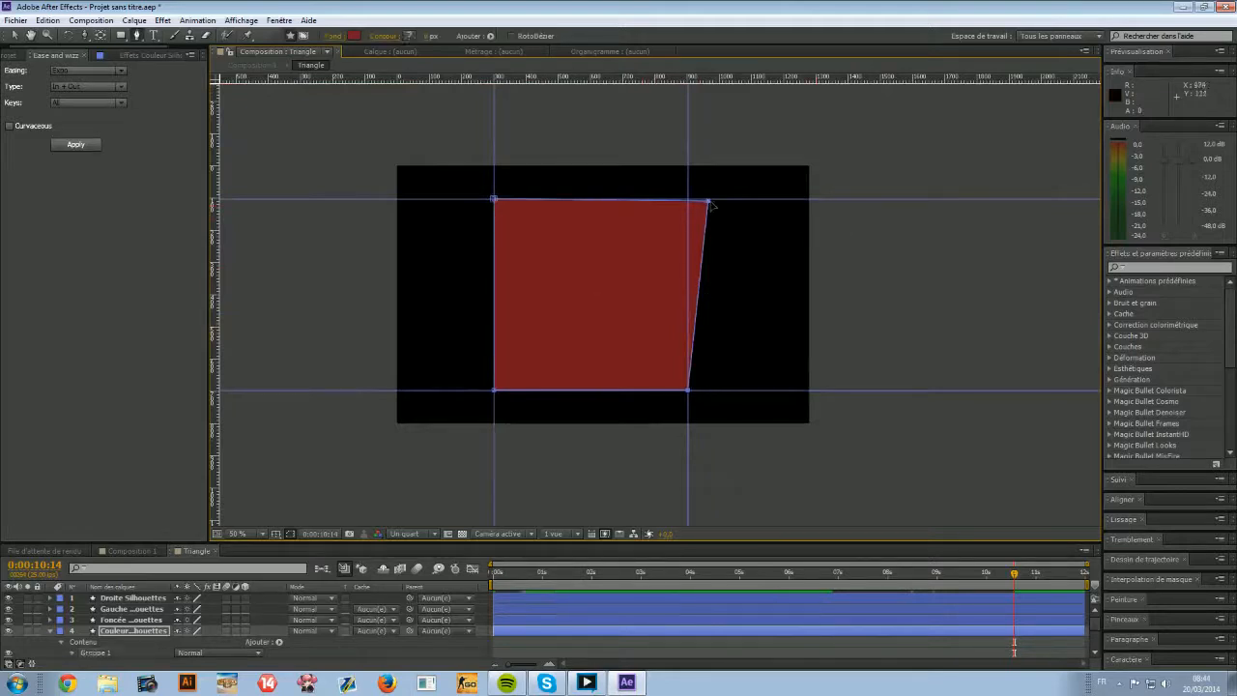
drag(708, 203, 689, 203)
drag(999, 580, 858, 572)
drag(812, 567, 1021, 576)
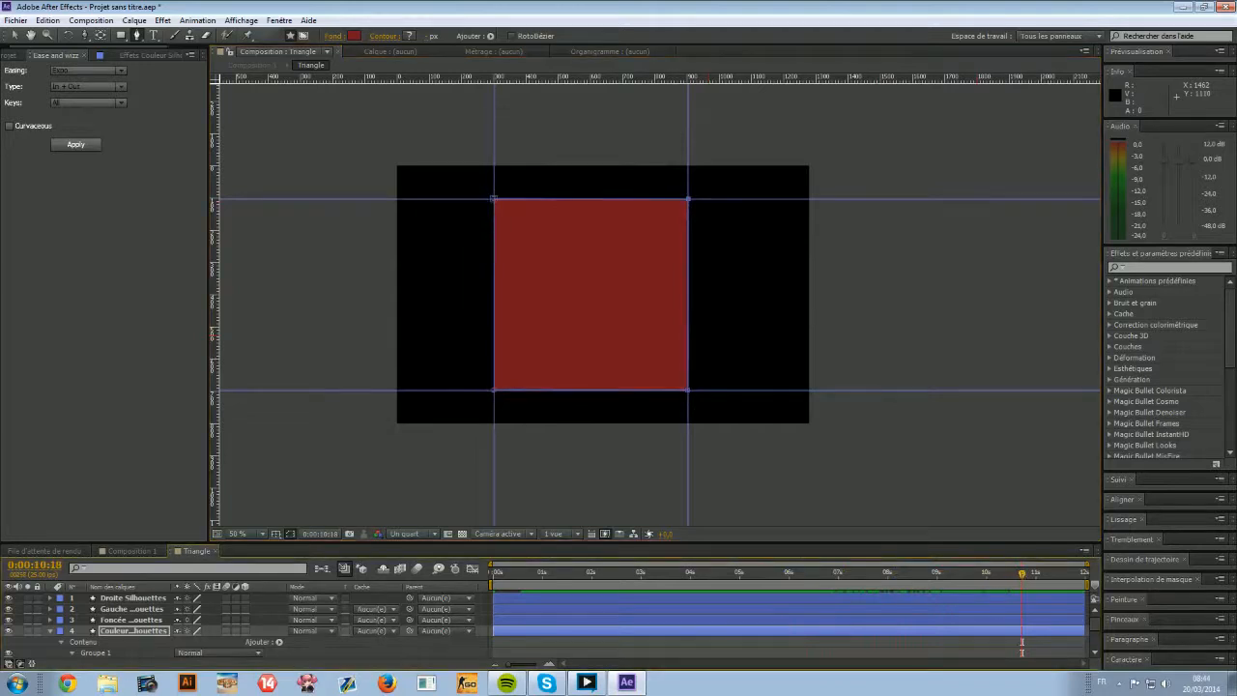
Try to apply Ease and Wizz Expo, In + Out easing to all keyframes of layer 4's Tracé property.
scroll(164, 647, down, 3)
mouse_move(1008, 586)
mouse_down()
mouse_move(978, 586)
mouse_move(1015, 589)
mouse_up()
click(135, 642)
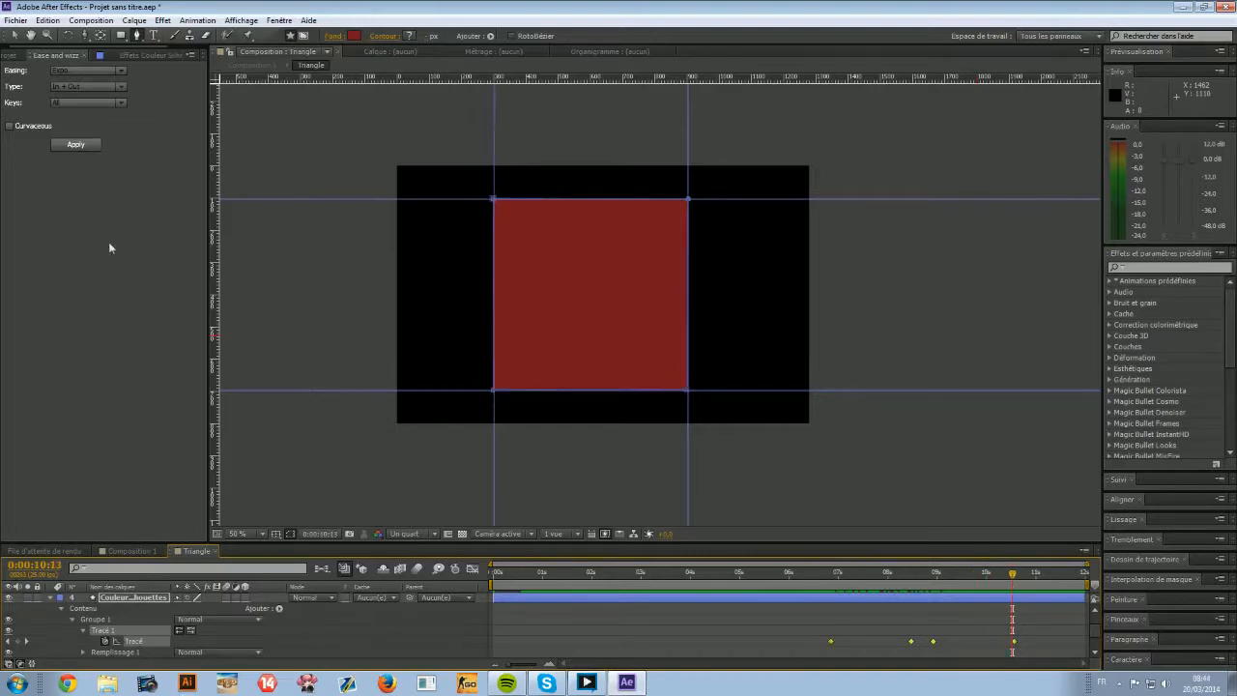
click(76, 145)
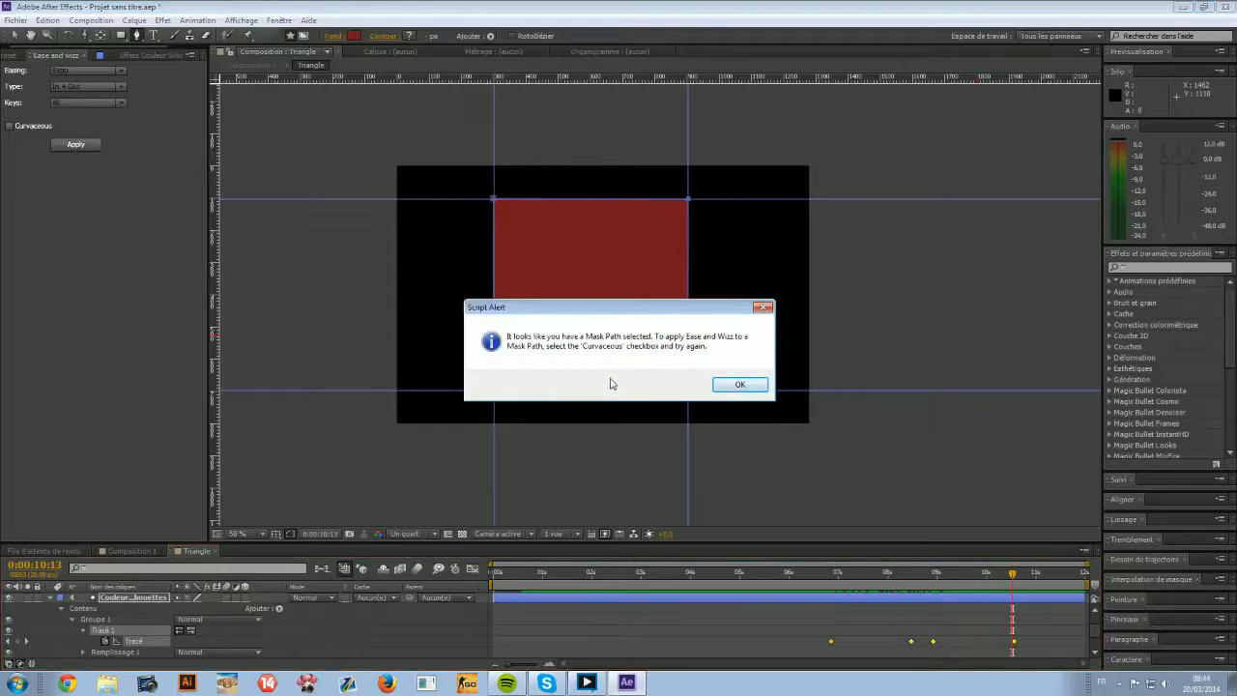
click(741, 386)
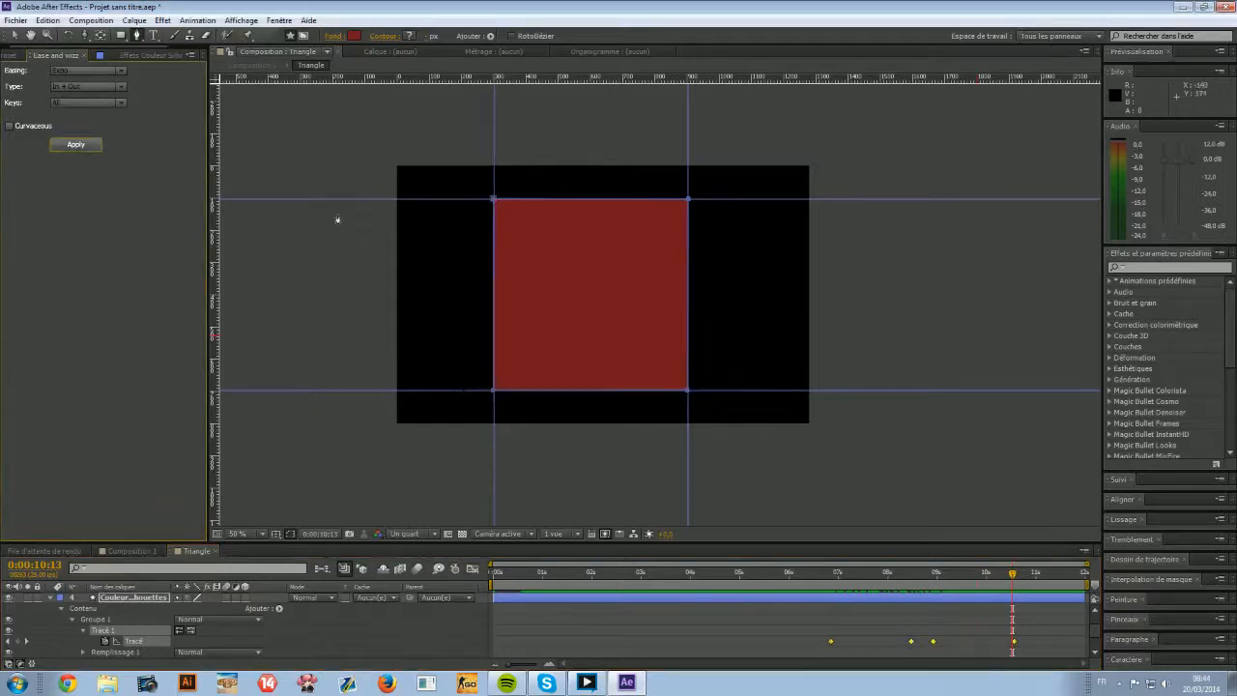
click(119, 70)
click(62, 81)
click(62, 86)
click(60, 96)
click(60, 109)
click(81, 146)
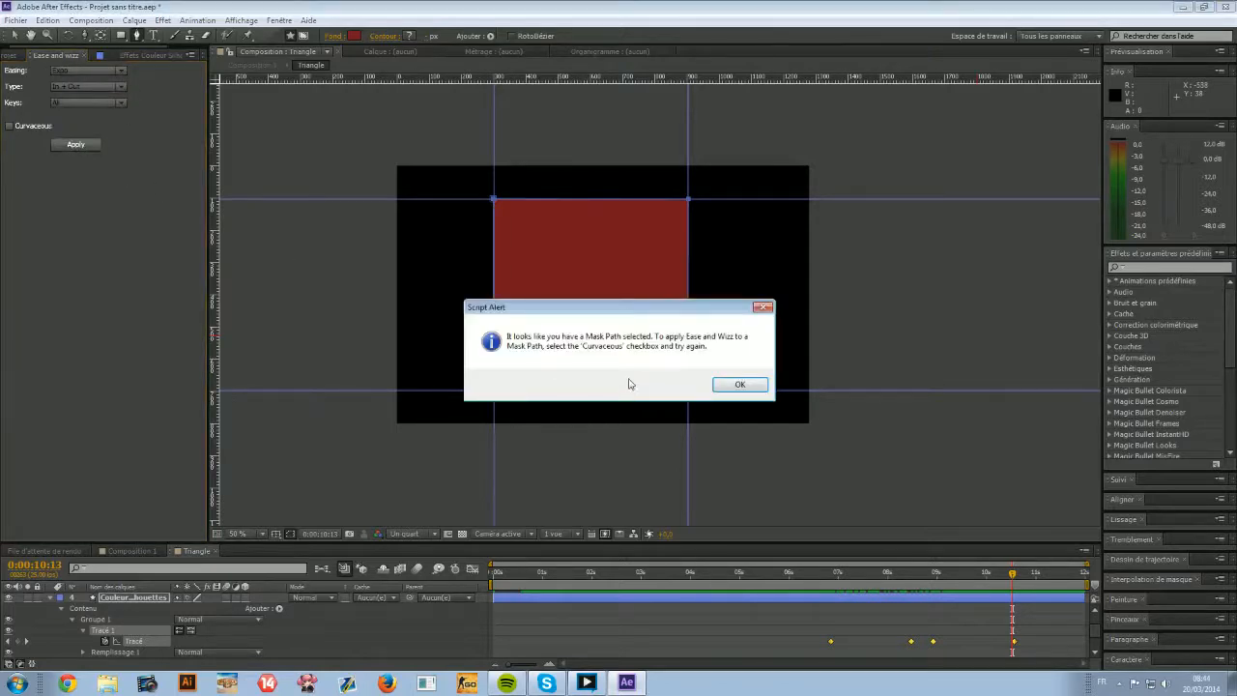
click(736, 385)
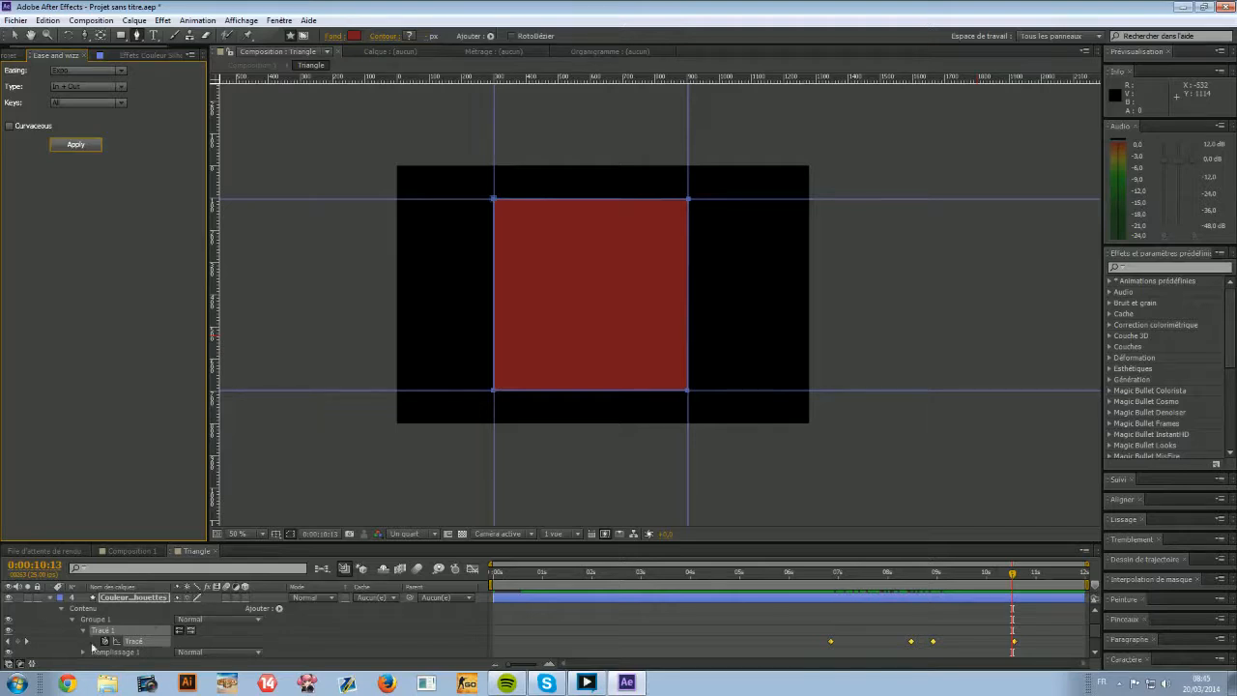
Show layer 4's Tracé speed graph in an enlarged timeline and apply Easy Ease to all of its keyframes.
click(135, 641)
click(472, 570)
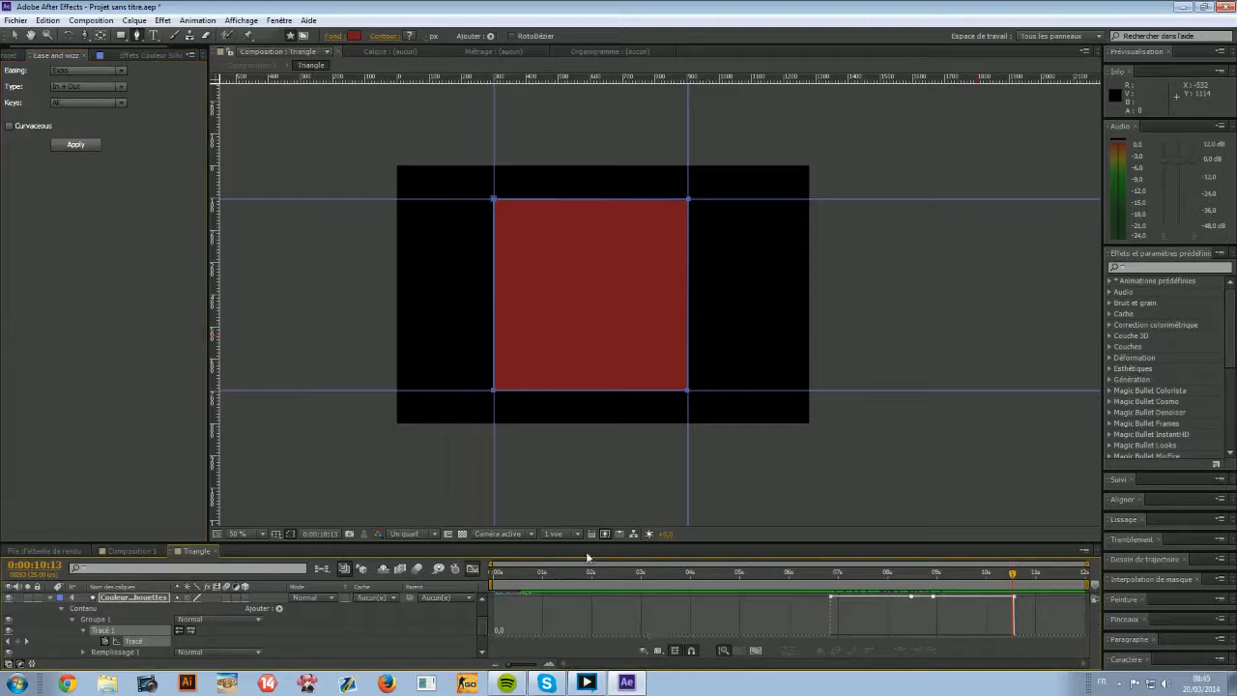
drag(587, 542, 586, 362)
drag(802, 423, 1053, 635)
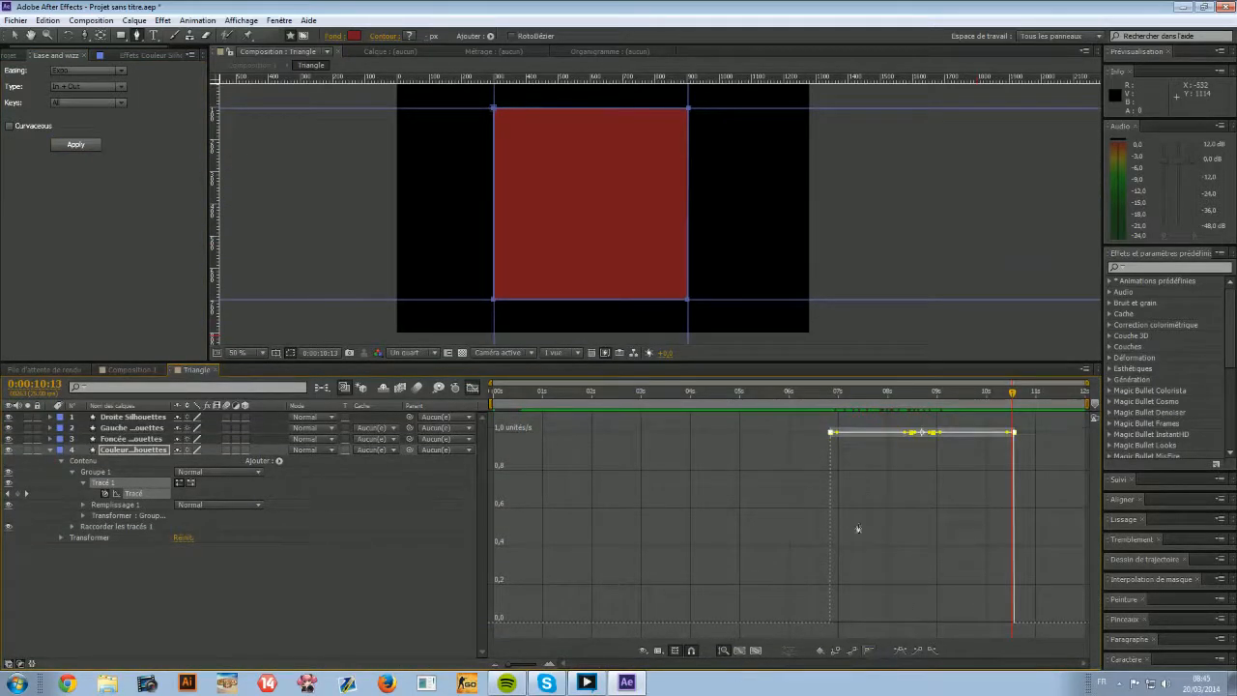
click(891, 651)
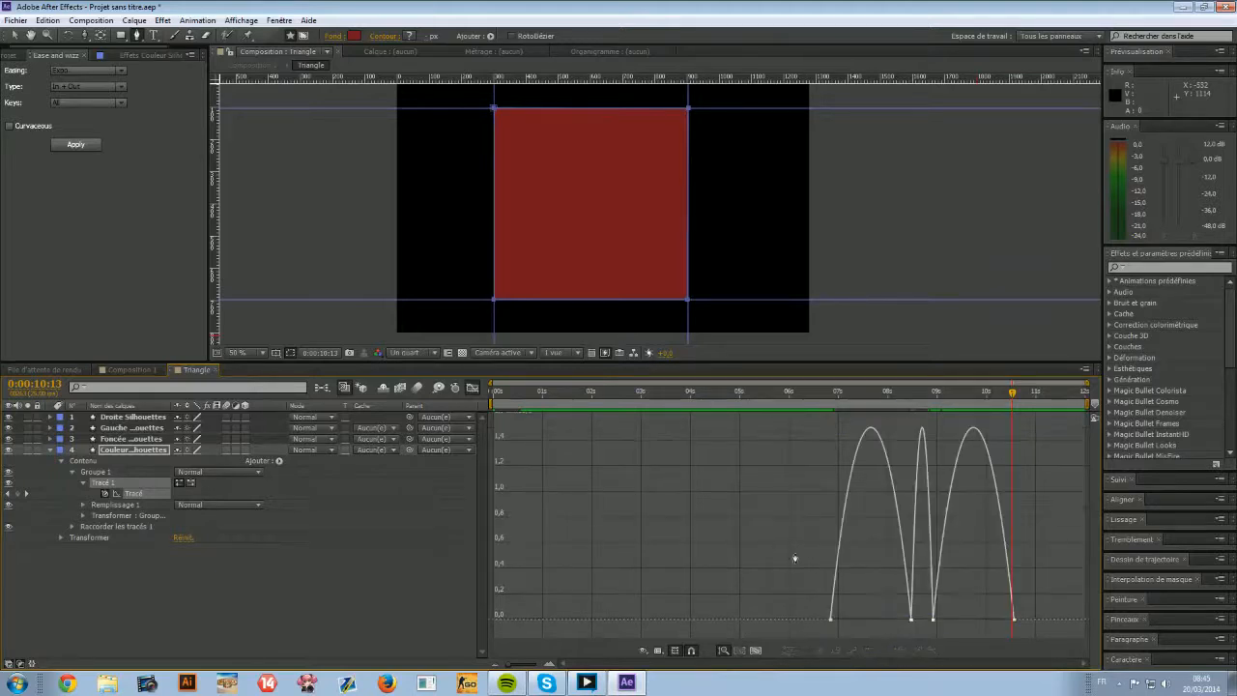
key(ctrl+z)
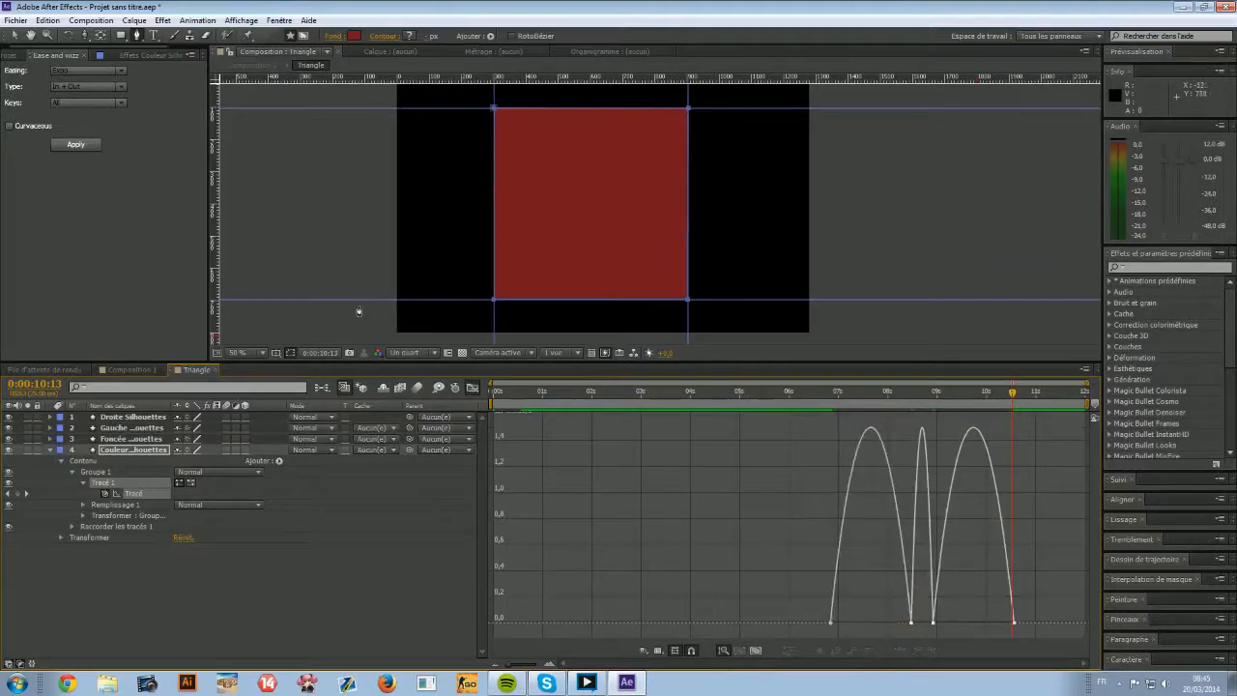
Lengthen the influence handles of the Tracé keyframes to form steep speed peaks, and preview the morph from 0:00:06:20.
click(912, 623)
drag(916, 624, 926, 626)
click(831, 623)
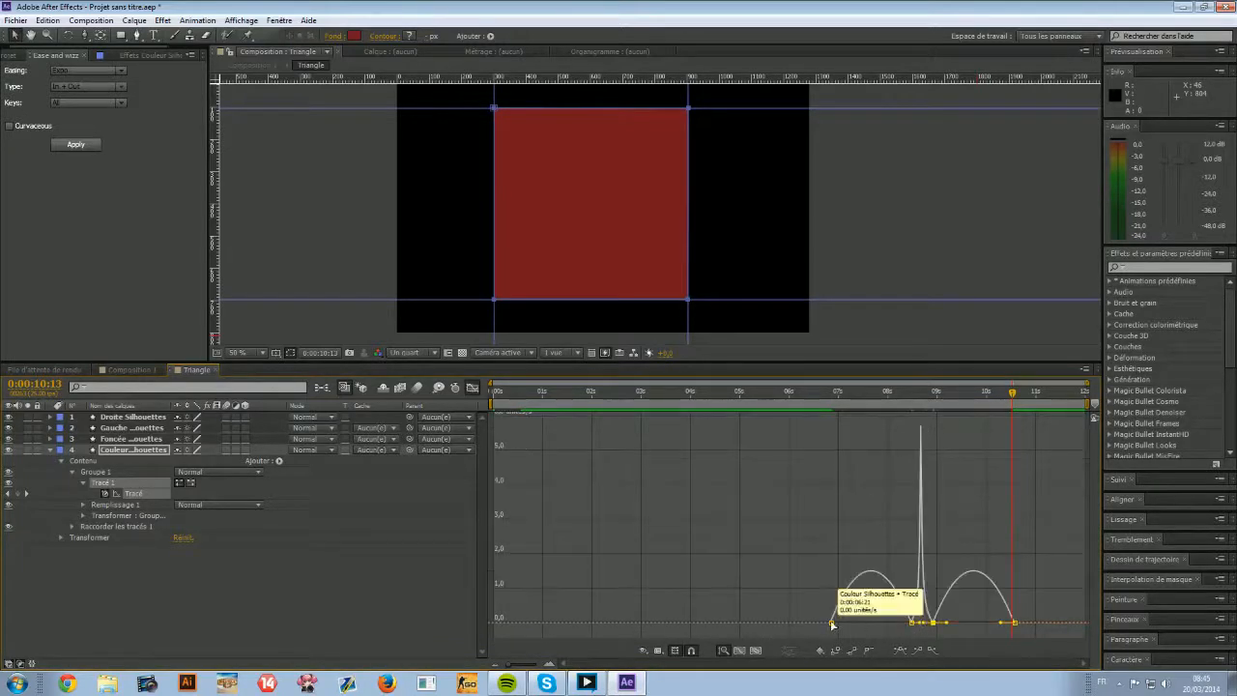
drag(837, 623, 983, 623)
click(983, 621)
click(1014, 622)
click(828, 396)
key(space)
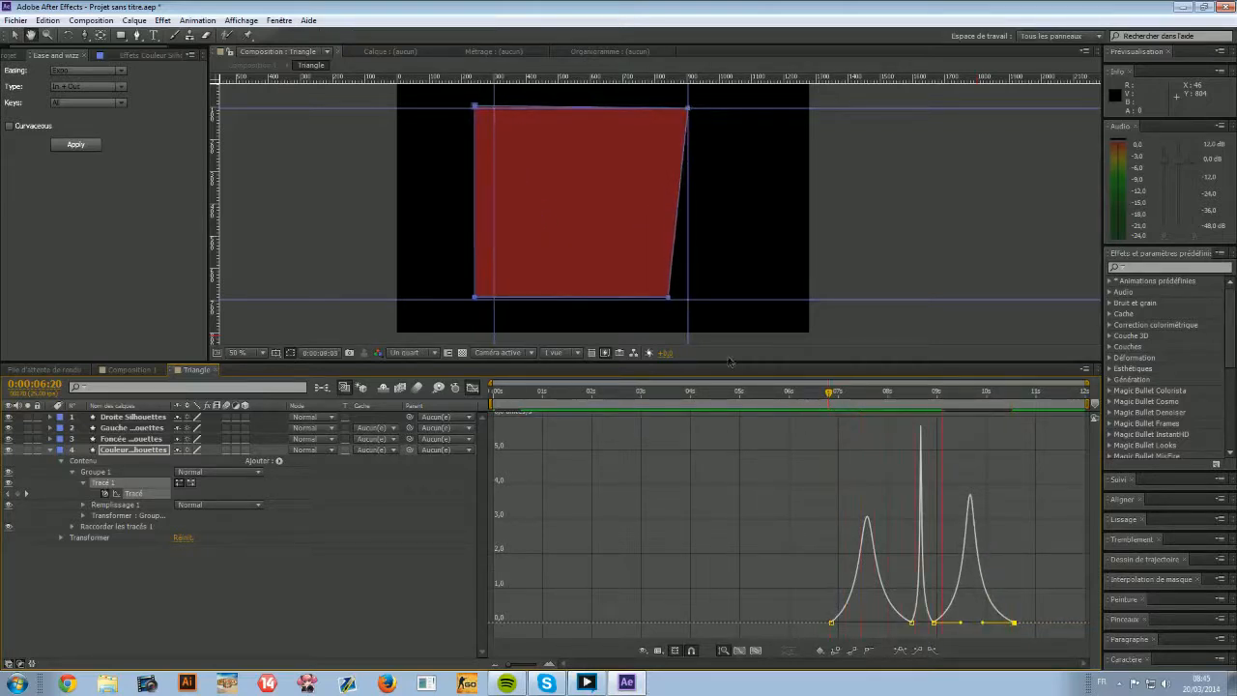
Switch to Composition 1 and keyframe Z Rotate and Scale in layer 2's Echospace Repeater at 0:00:08:22.
click(113, 374)
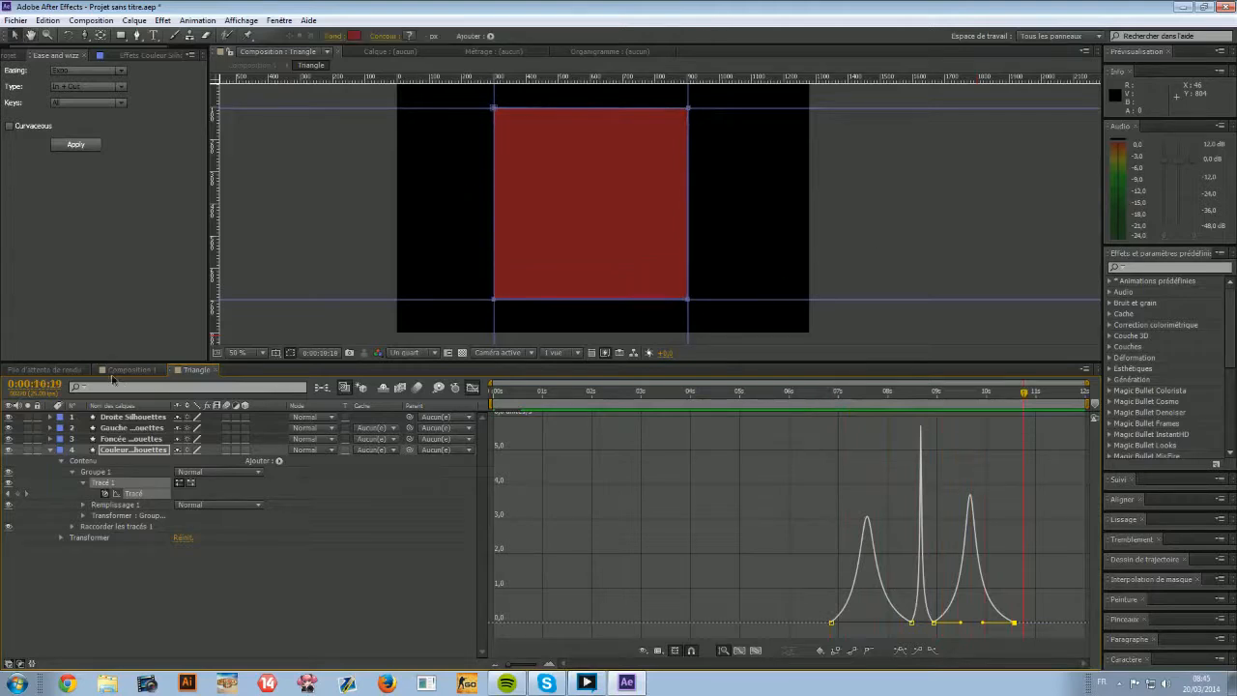
drag(853, 395, 932, 397)
click(48, 434)
click(49, 429)
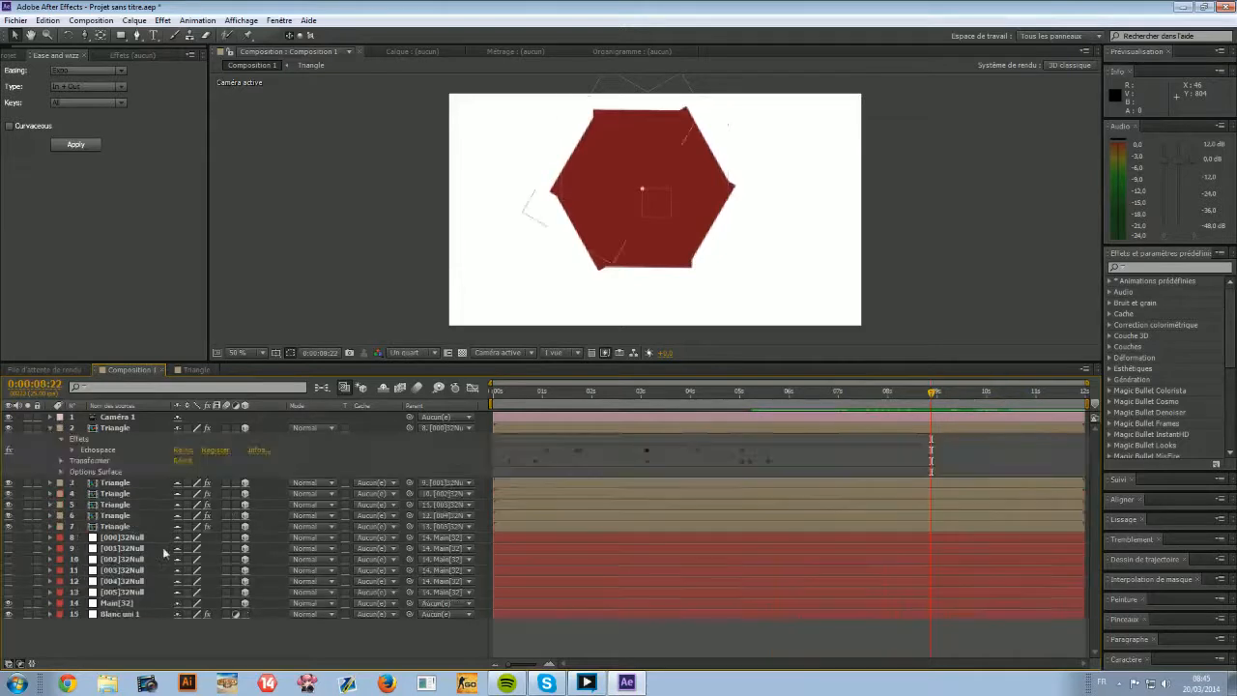
click(73, 450)
scroll(68, 466, down, 1)
scroll(68, 465, up, 1)
click(17, 548)
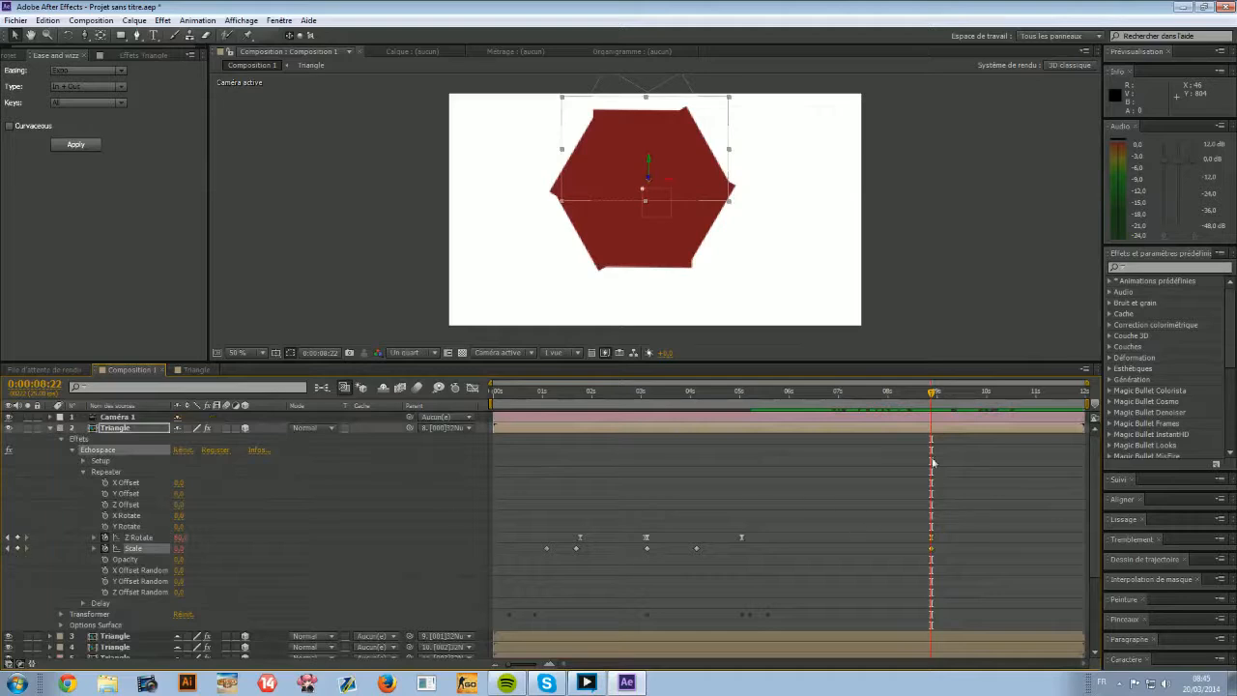
Set layer 2's Echospace Z Rotate to 0 at 0:00:09:12.
drag(929, 396, 960, 399)
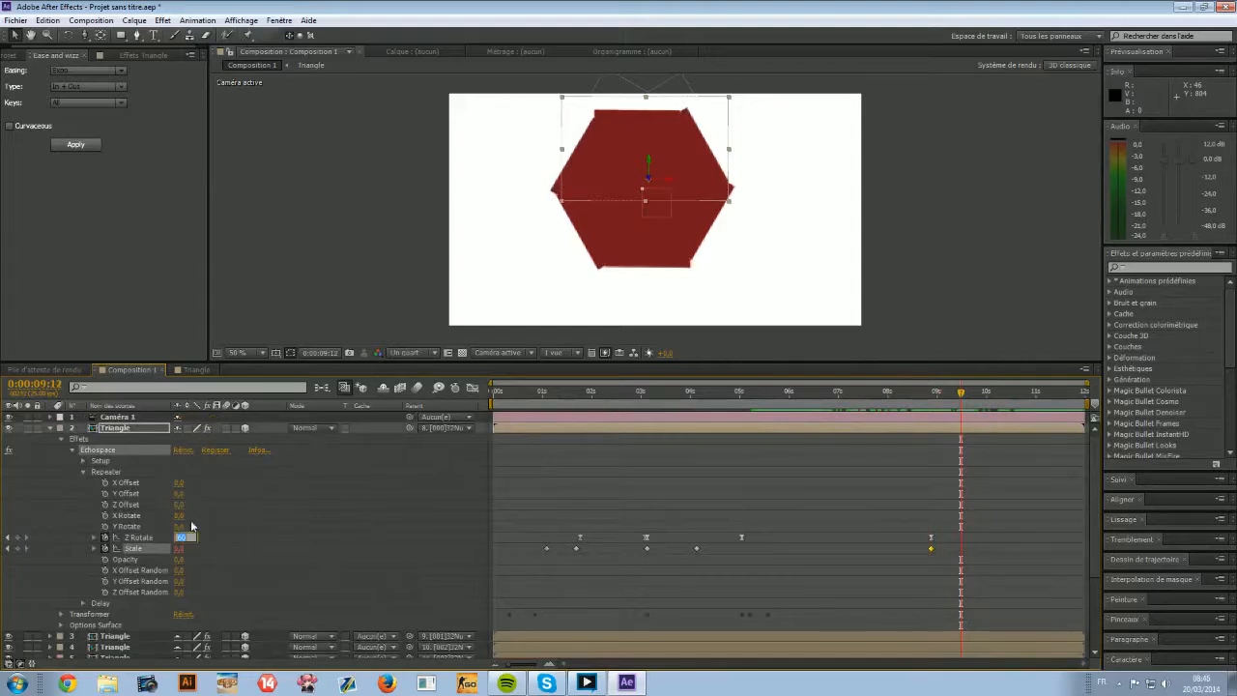
key(Return)
click(963, 184)
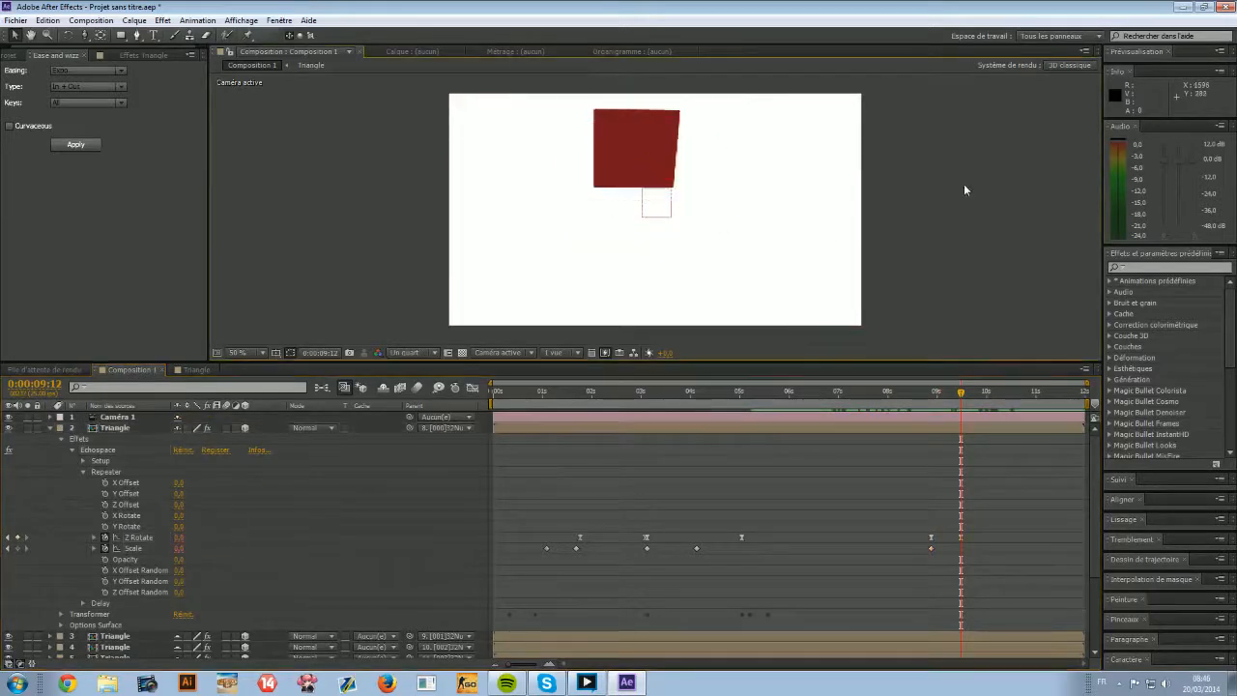
Expand layer 2's Transformer properties and keyframe Point d'ancrage at 0:00:08:22.
scroll(298, 502, down, 3)
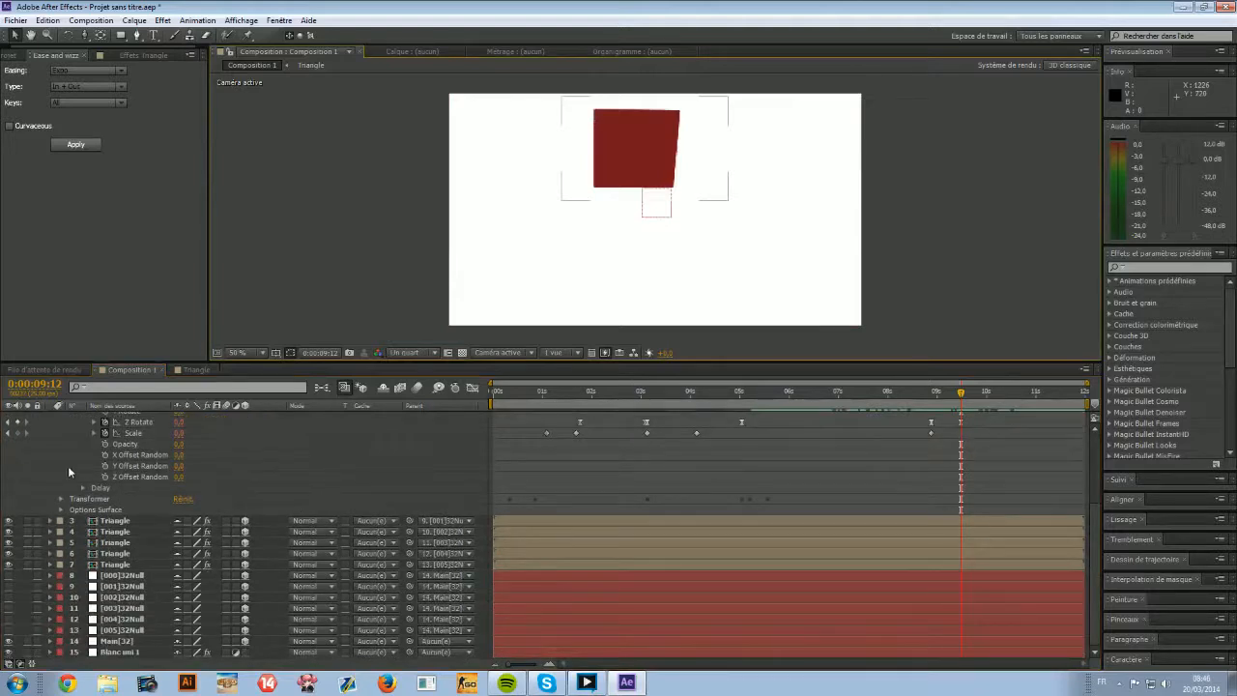
scroll(68, 466, up, 2)
click(73, 564)
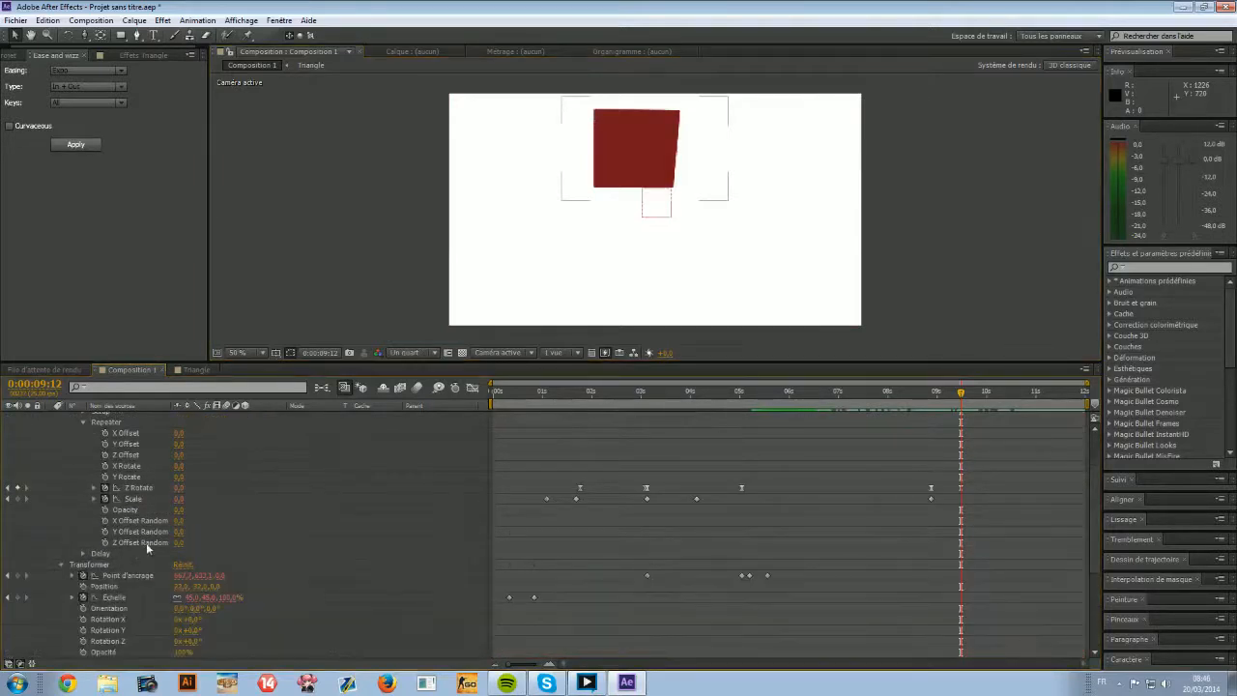
scroll(147, 547, down, 1)
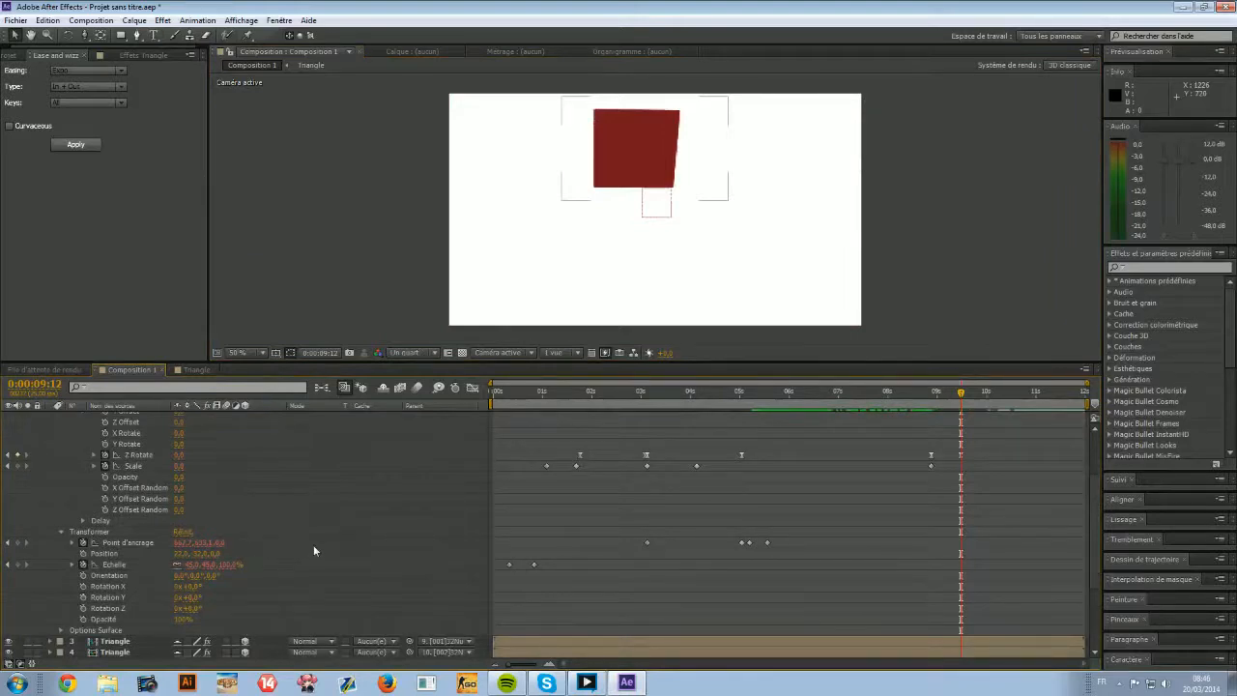
key(j)
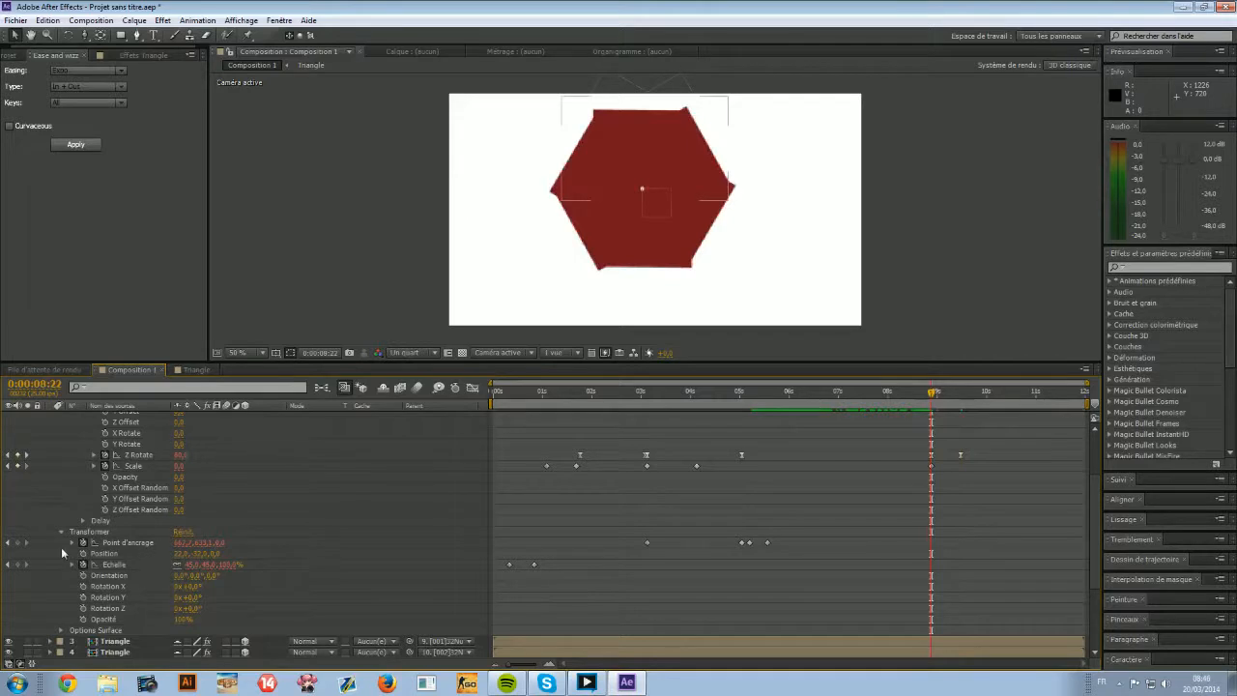
click(16, 544)
At 0:00:09:12, move layer 2's anchor point to about the centre of the red shape and select its Position property.
drag(928, 401, 959, 396)
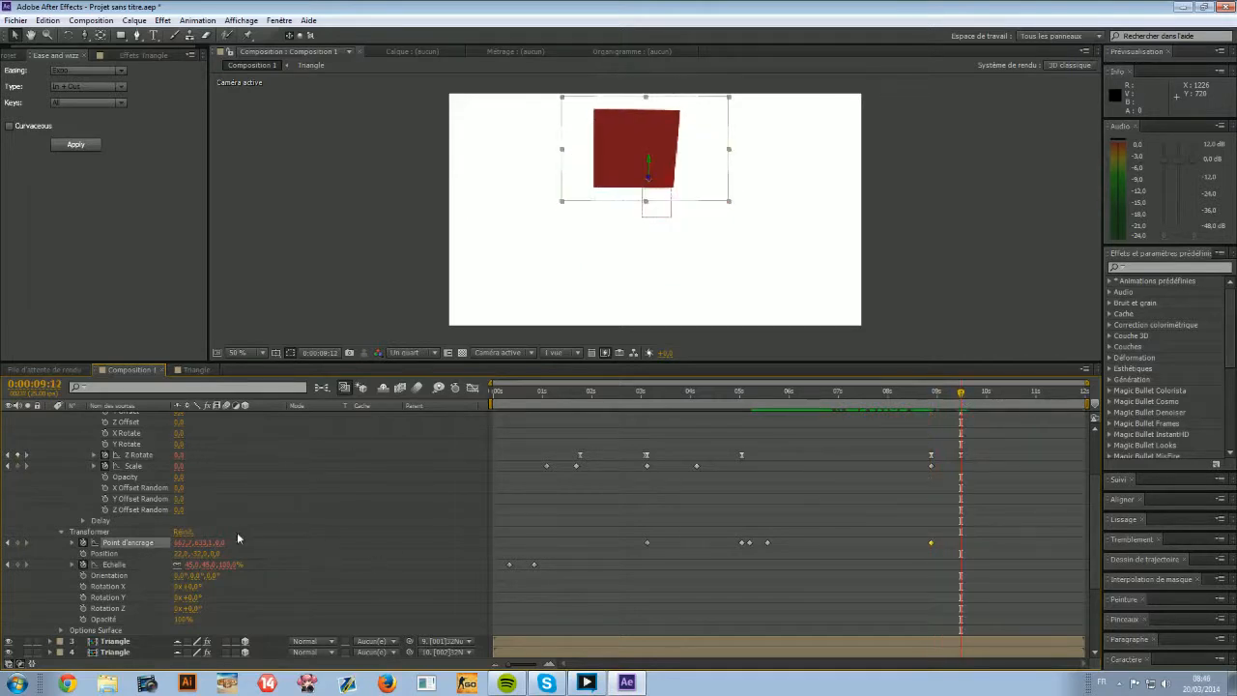
click(100, 35)
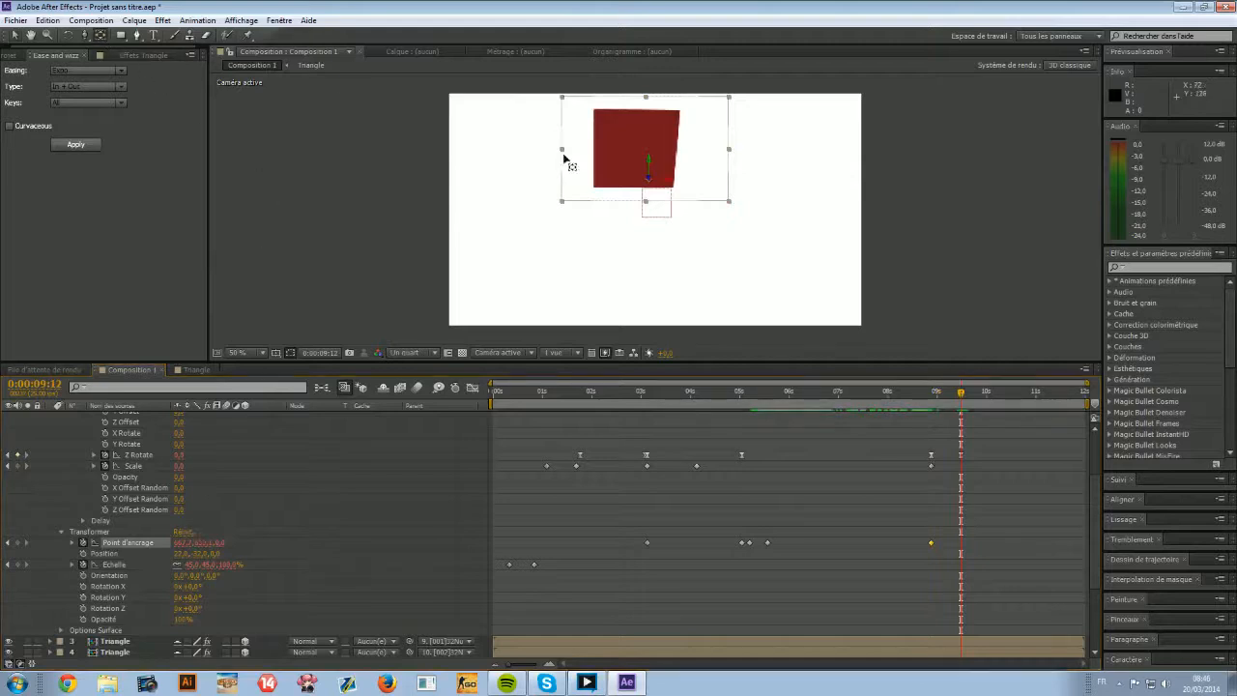
drag(647, 178, 632, 160)
click(123, 557)
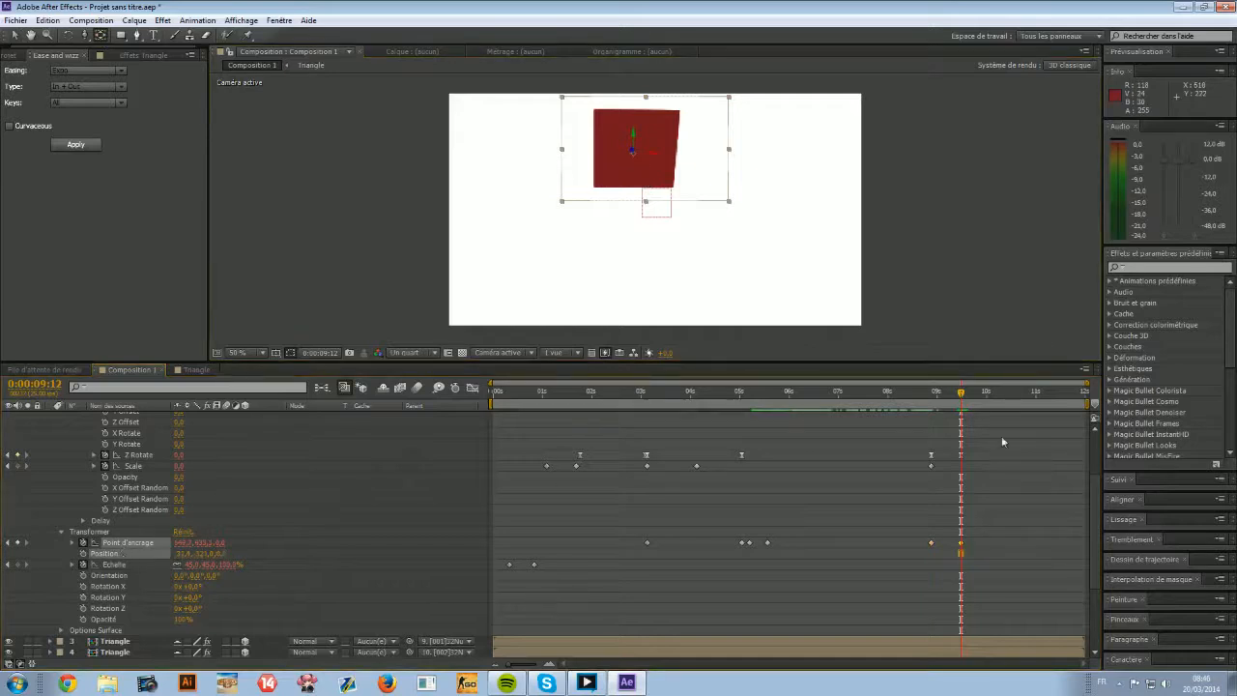
Keyframe layer 2's Position at 0:00:08:22, and at 0:00:09:23 shift the red shape to the left side of the frame, near mid-height.
mouse_move(942, 395)
mouse_down()
mouse_move(1014, 386)
mouse_move(931, 393)
mouse_up()
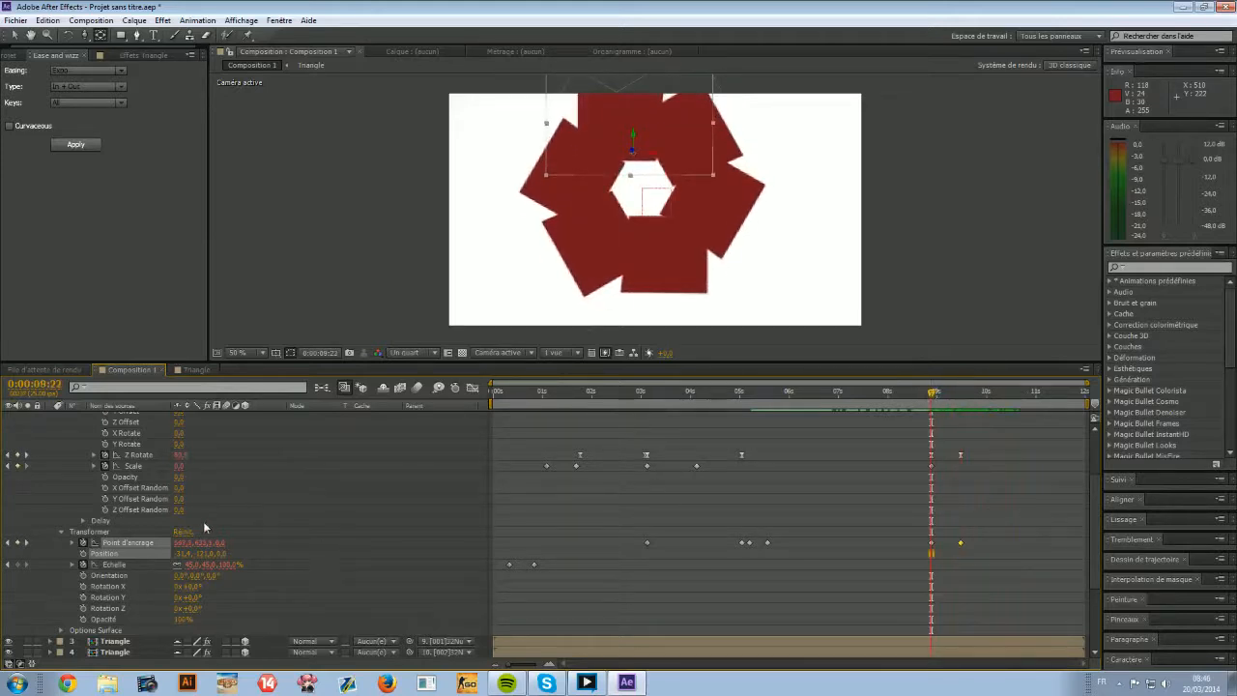
click(84, 553)
drag(927, 396, 983, 393)
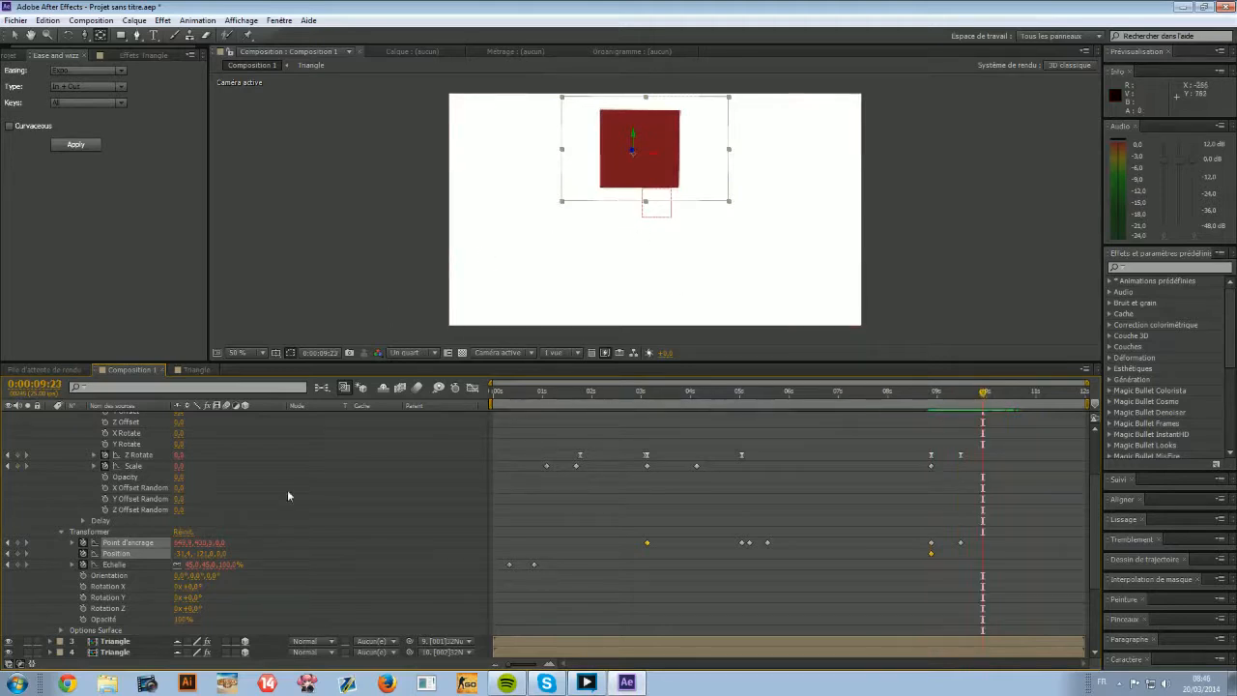
drag(183, 553, 445, 497)
drag(979, 393, 931, 391)
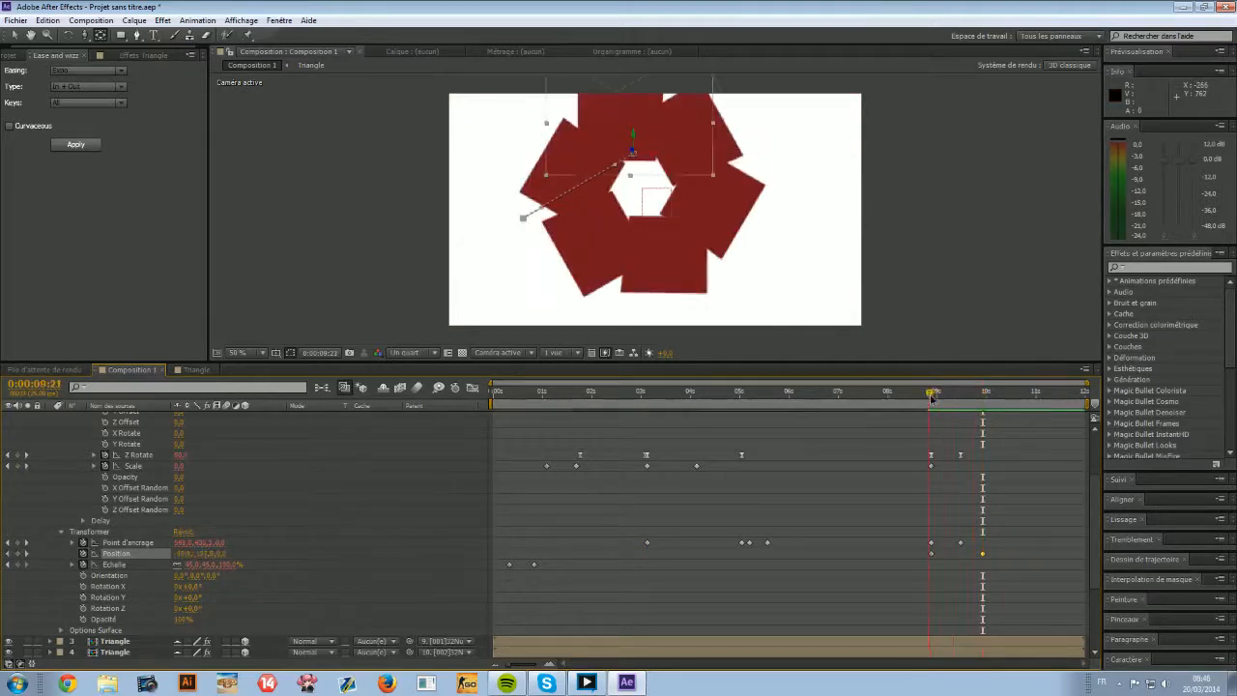
Keyframe layer 2's Echelle at 0:00:08:22, reduce it to about 20% at 0:00:09:23, and preview the shrinking shape.
click(21, 565)
click(982, 391)
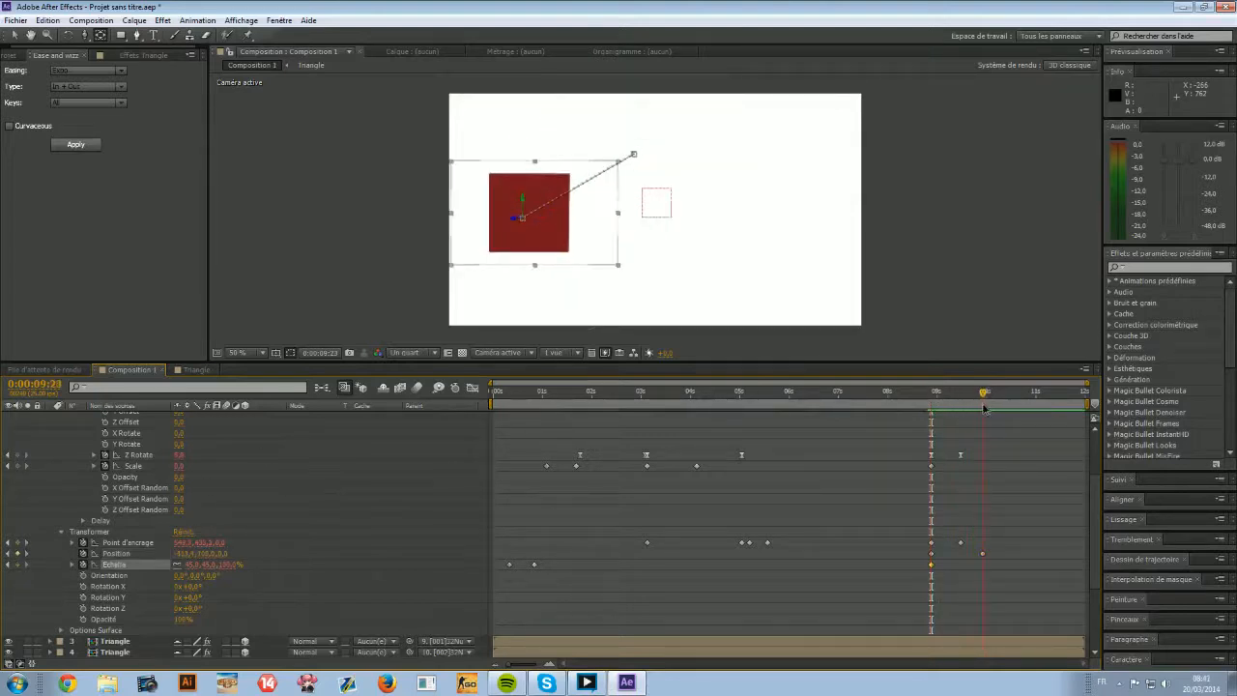
drag(192, 565, 186, 556)
drag(982, 393, 927, 396)
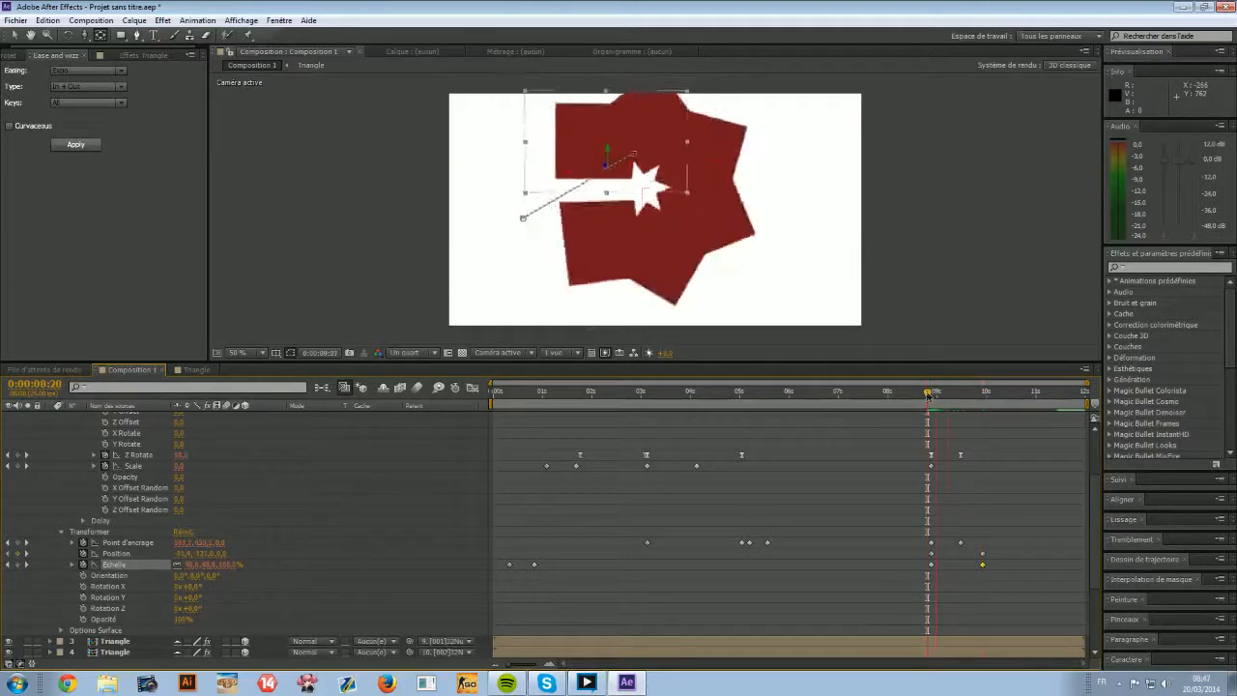
key(space)
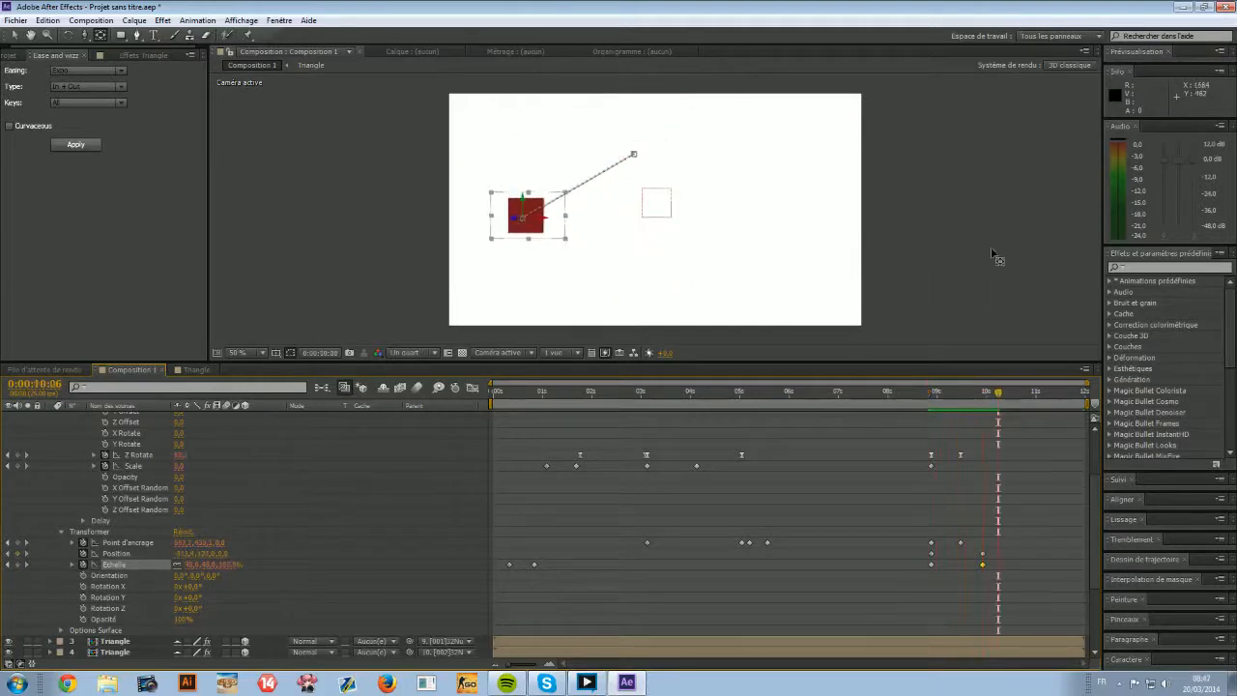
Check the collapse animation up to 0:00:09:00 and delete layer 2's Echelle keyframes at 0:00:08:22 and 0:00:09:23.
click(961, 567)
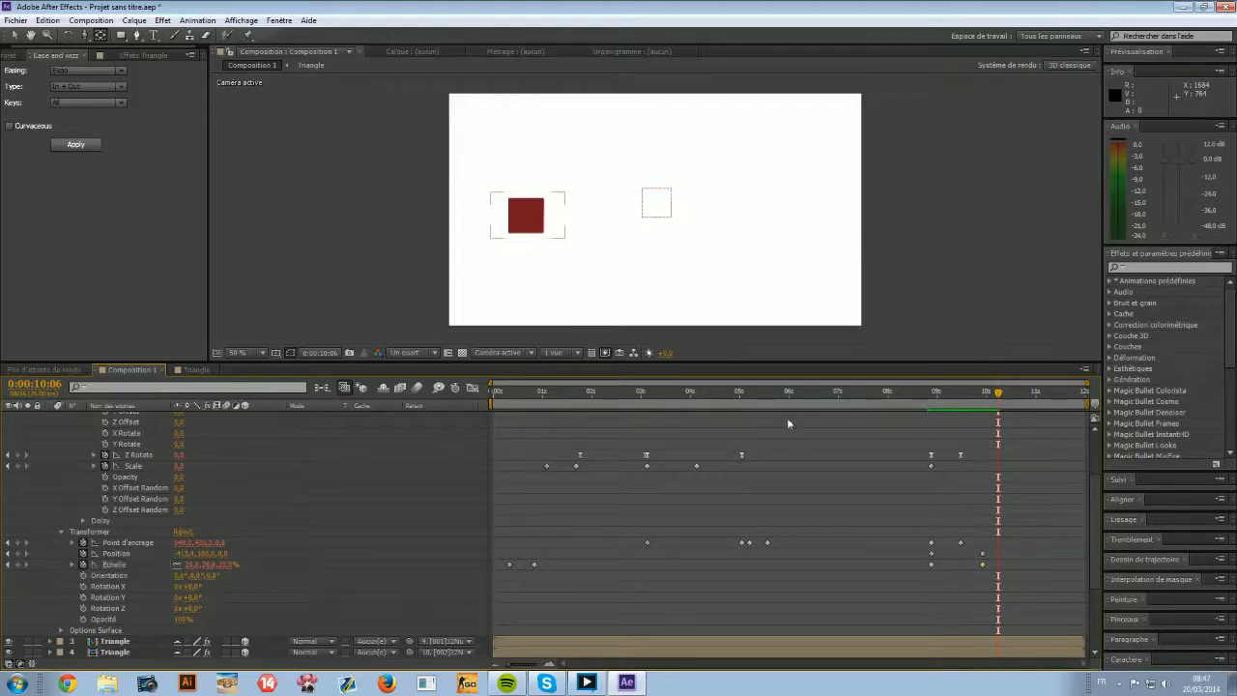
click(740, 392)
drag(740, 391, 930, 457)
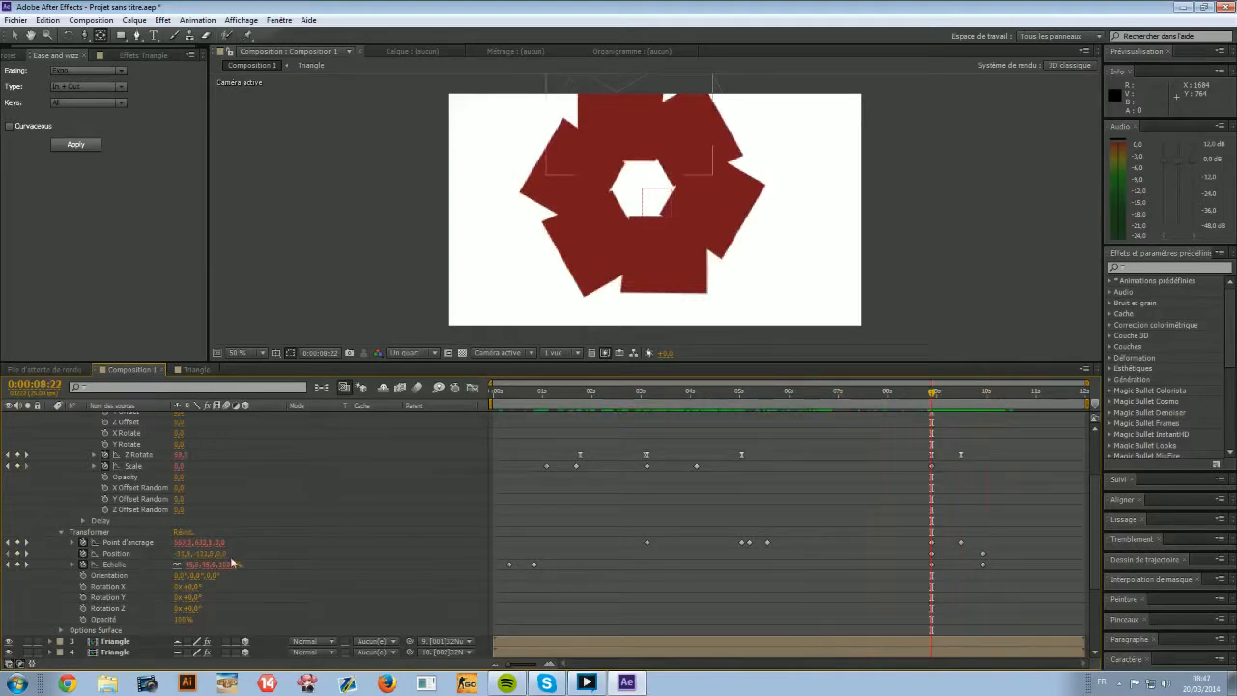
mouse_move(930, 433)
mouse_down()
mouse_move(875, 432)
mouse_move(936, 432)
mouse_up()
drag(903, 587, 987, 560)
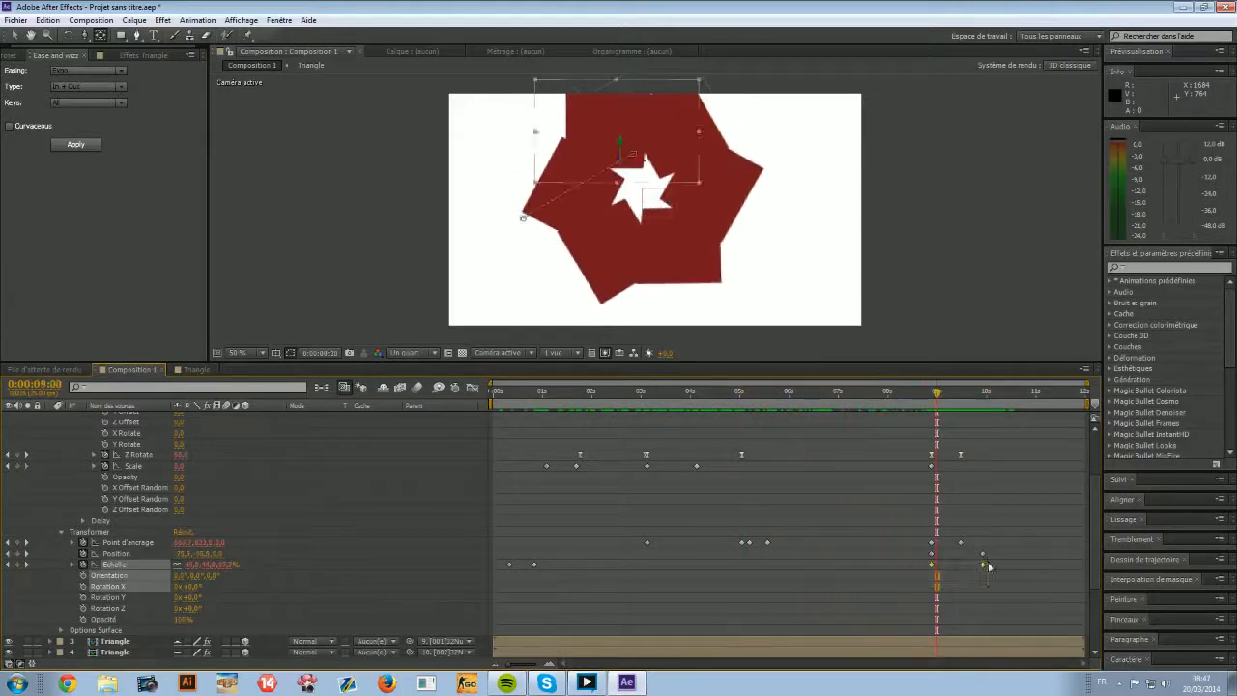
key(Delete)
Undo the recent Echelle, Position and anchor point keyframing on layer 2.
drag(937, 392, 763, 406)
key(ctrl+z)
key(ctrl+z)
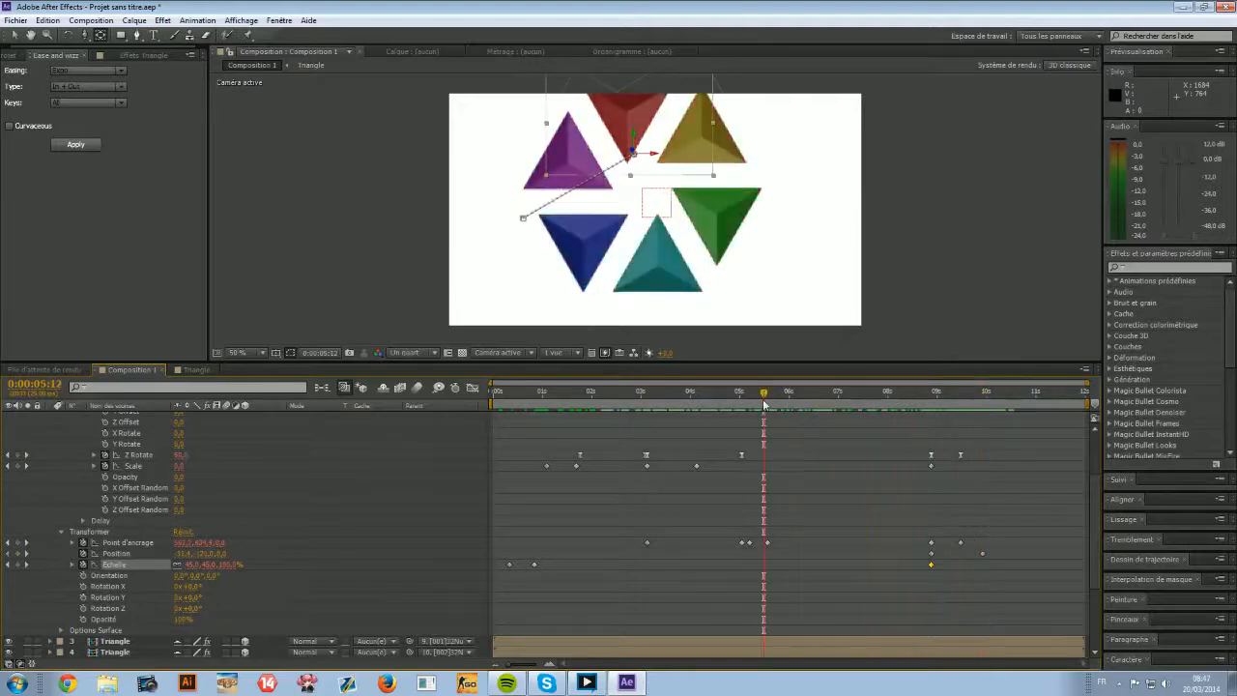
key(ctrl+z)
key(ctrl+z)
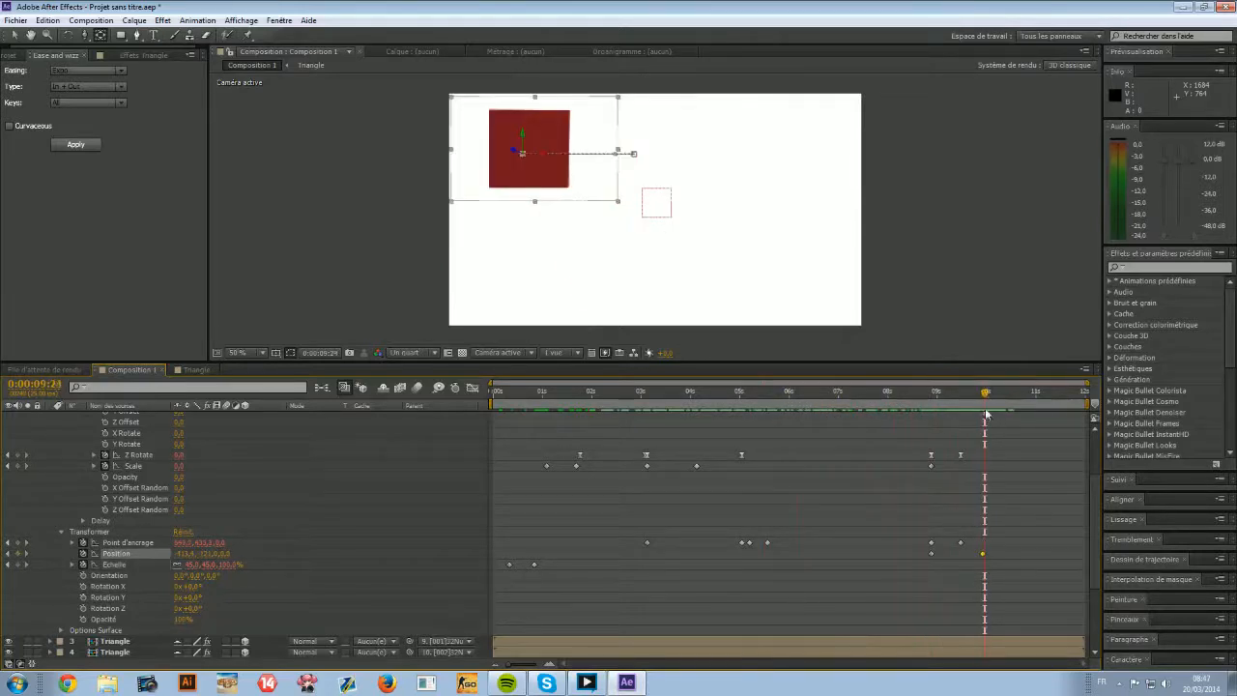
key(ctrl+z)
key(ctrl+z)
key(ctrl+z)
key(ctrl+z)
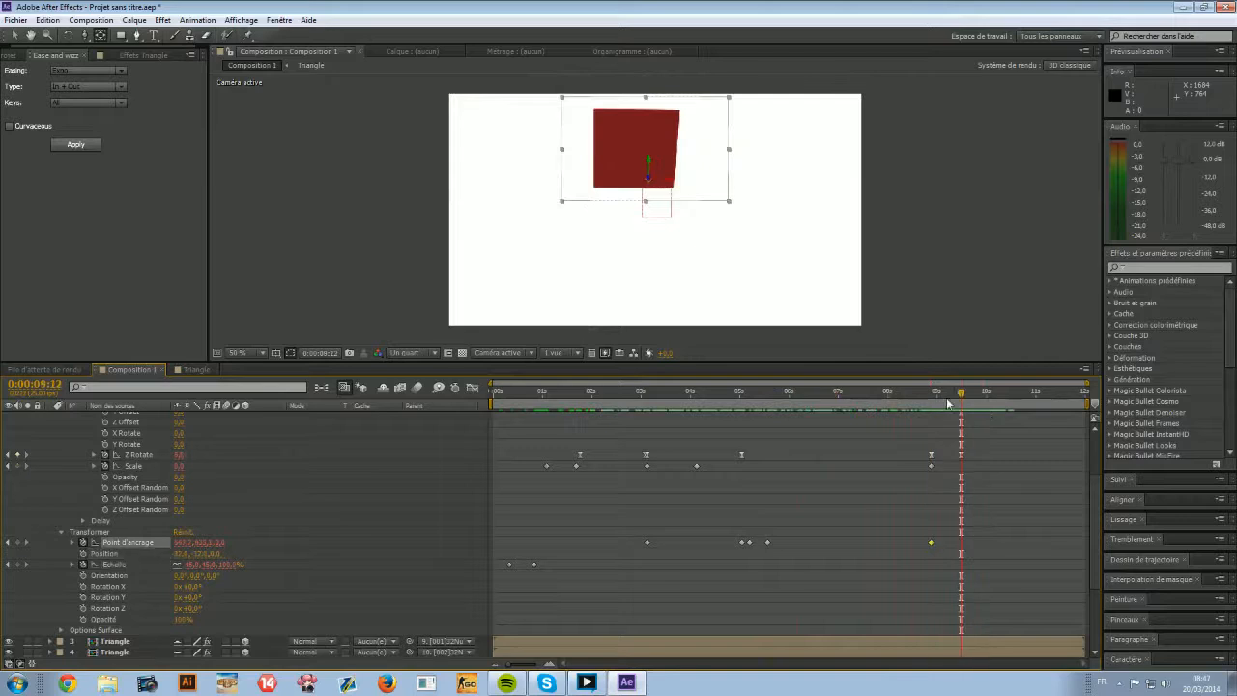
Delete layer 2's Z Rotate and Scale keyframes at 0:00:08:22 and 0:00:09:12, leaving the current time at 0:00:06:12.
mouse_move(931, 407)
mouse_down()
mouse_move(736, 406)
mouse_move(896, 409)
mouse_move(794, 409)
mouse_move(826, 413)
mouse_up()
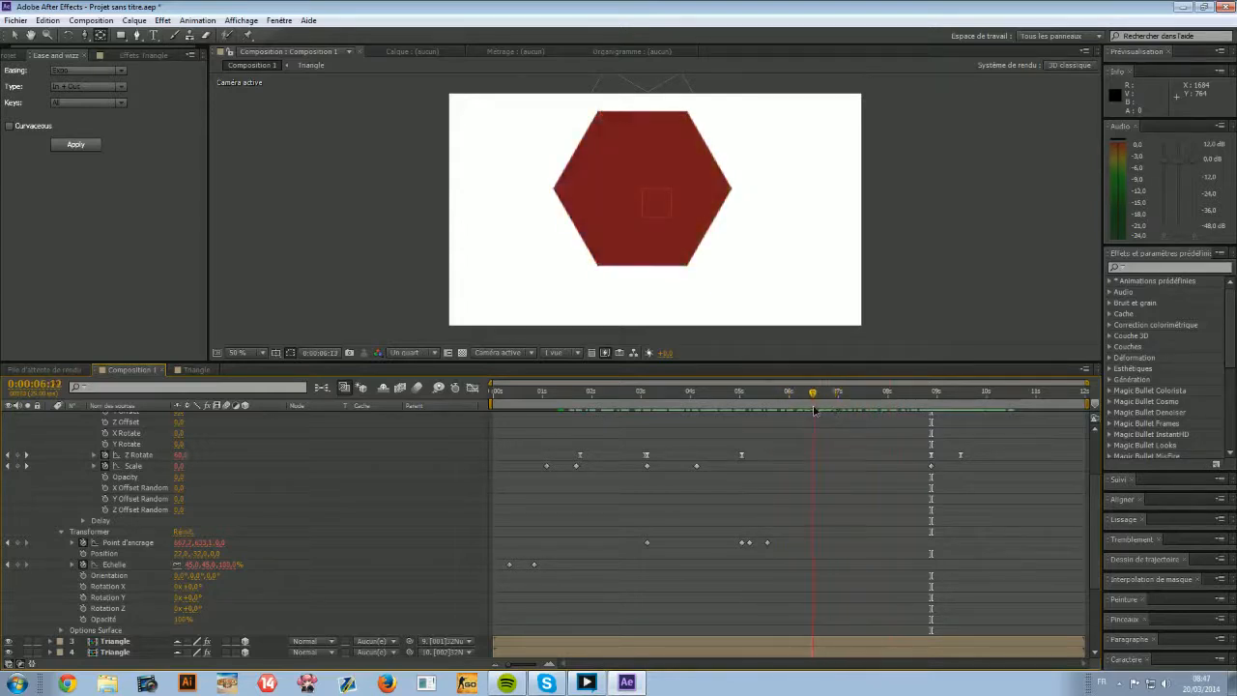
drag(921, 440, 995, 482)
key(Delete)
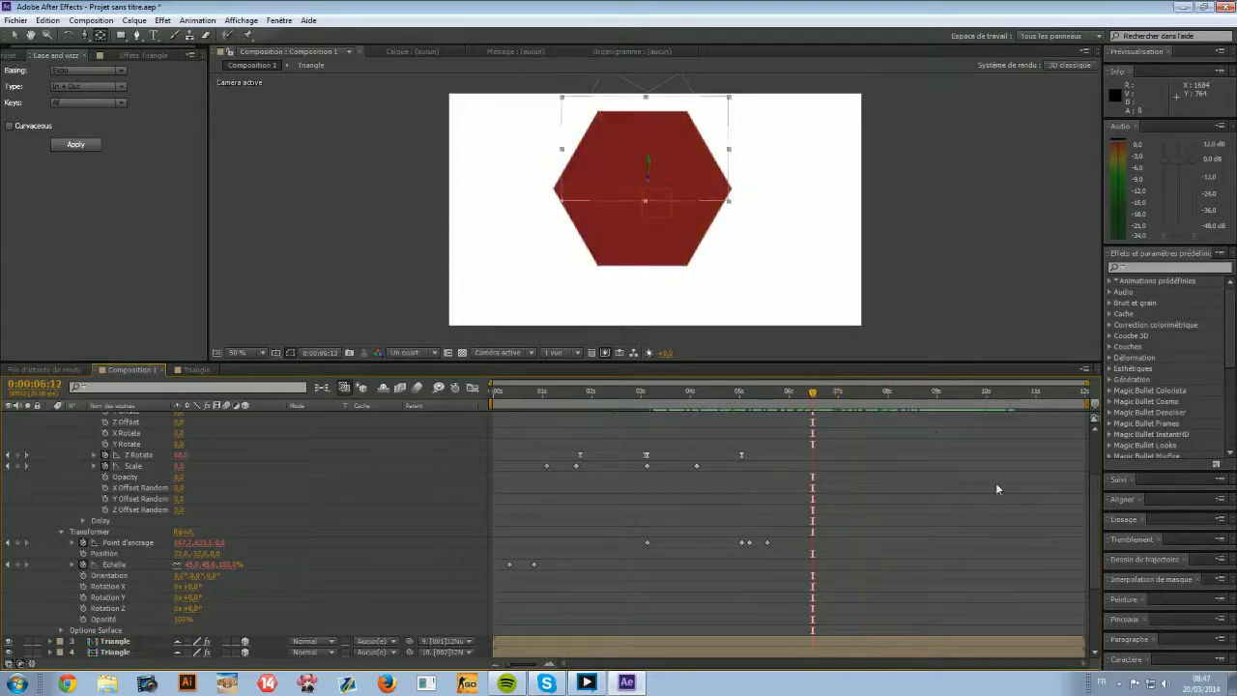
Keyframe layer 2's Z Rotate, Scale, Point d'ancrage, Position and Echelle at 0:00:06:12.
click(16, 454)
click(16, 466)
click(17, 553)
click(16, 542)
click(16, 564)
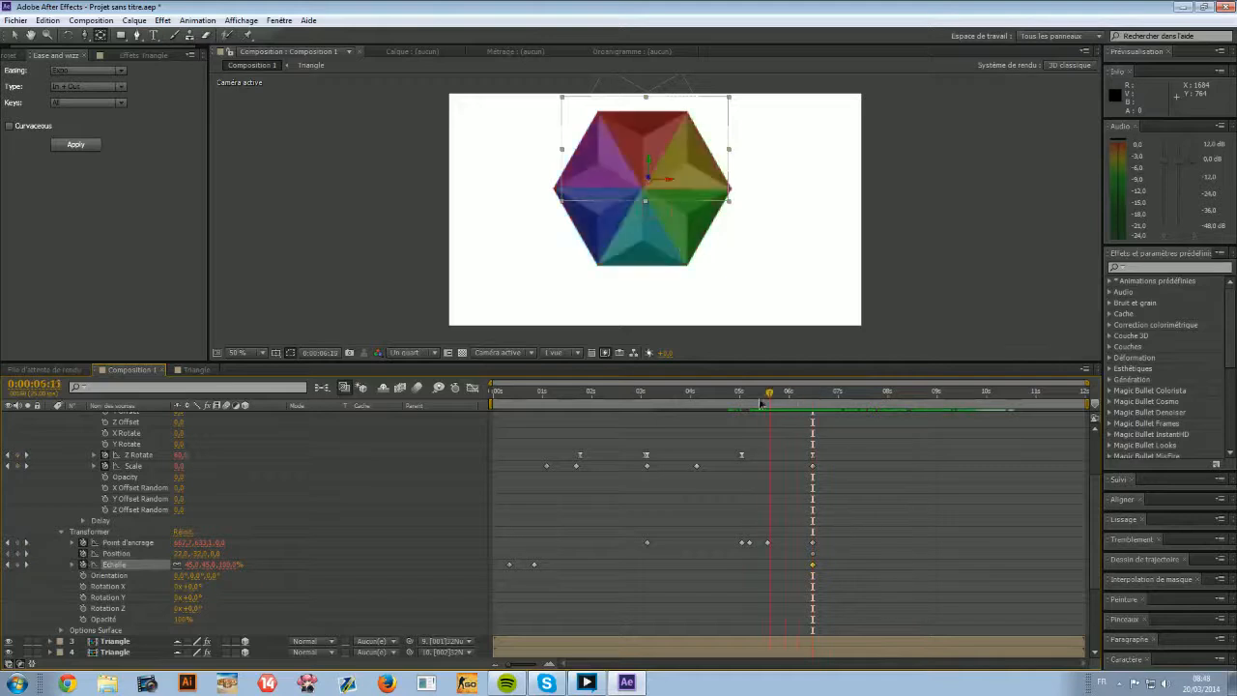
Set layer 2's Echospace Z Rotate to 0 at 0:00:07:13.
drag(812, 393, 865, 396)
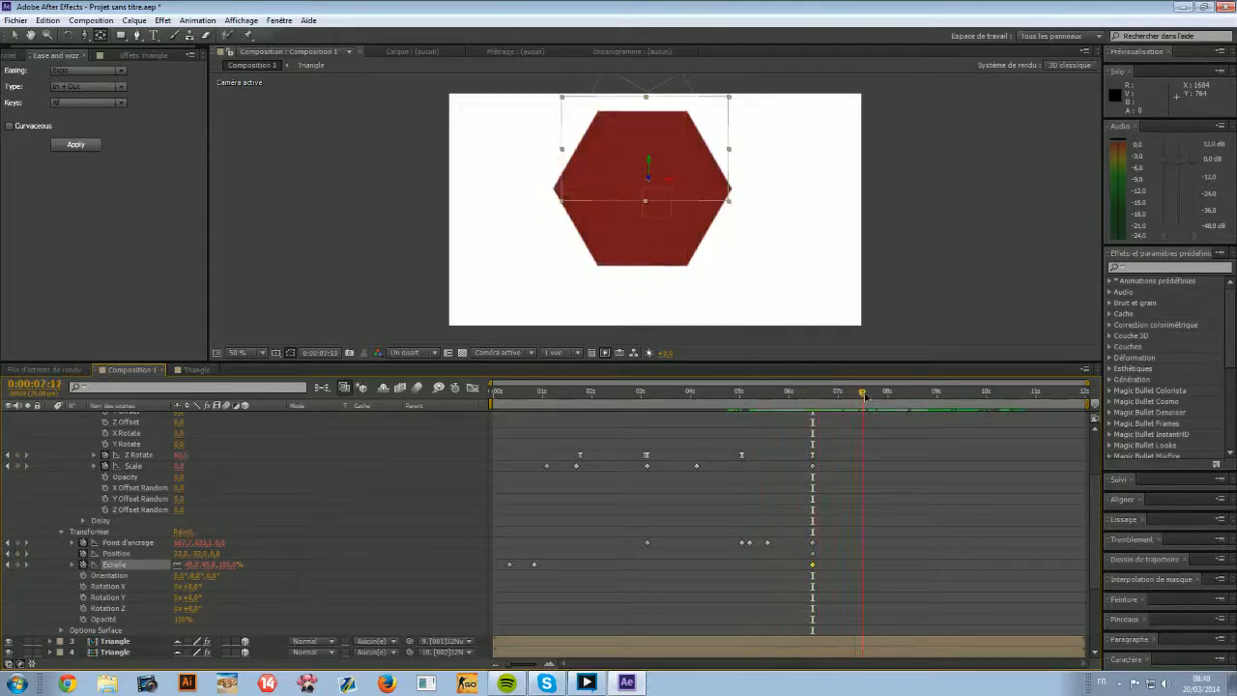
click(182, 454)
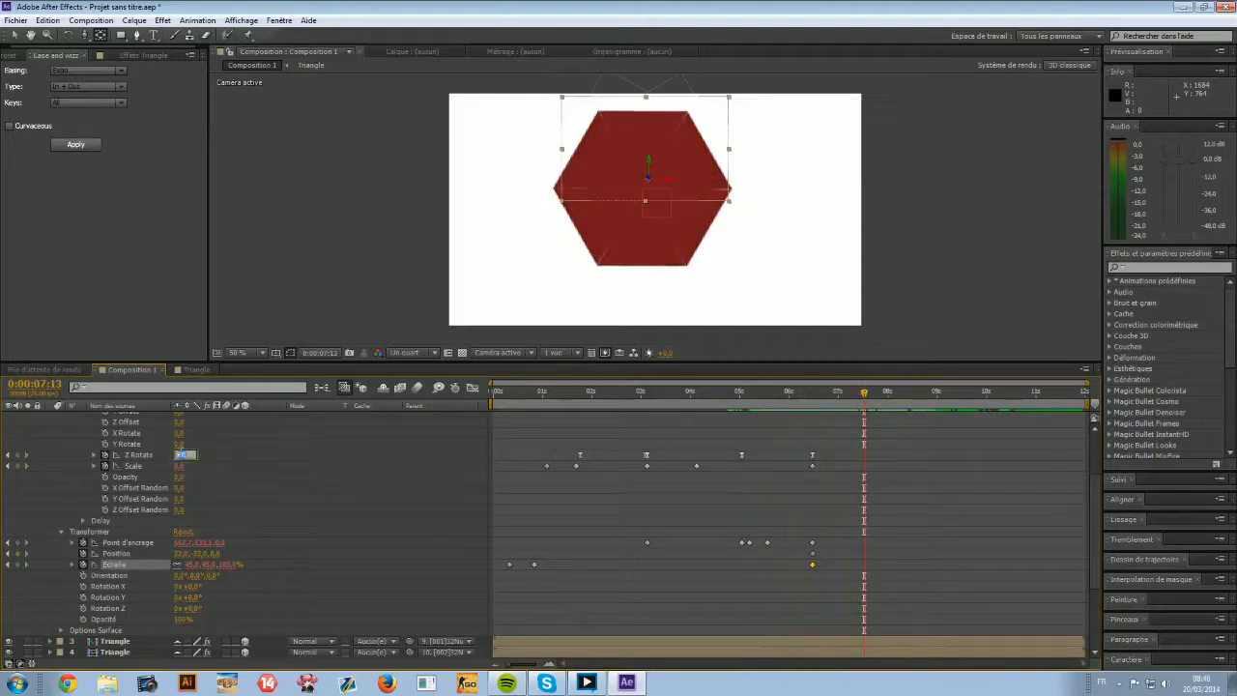
key(Return)
key(space)
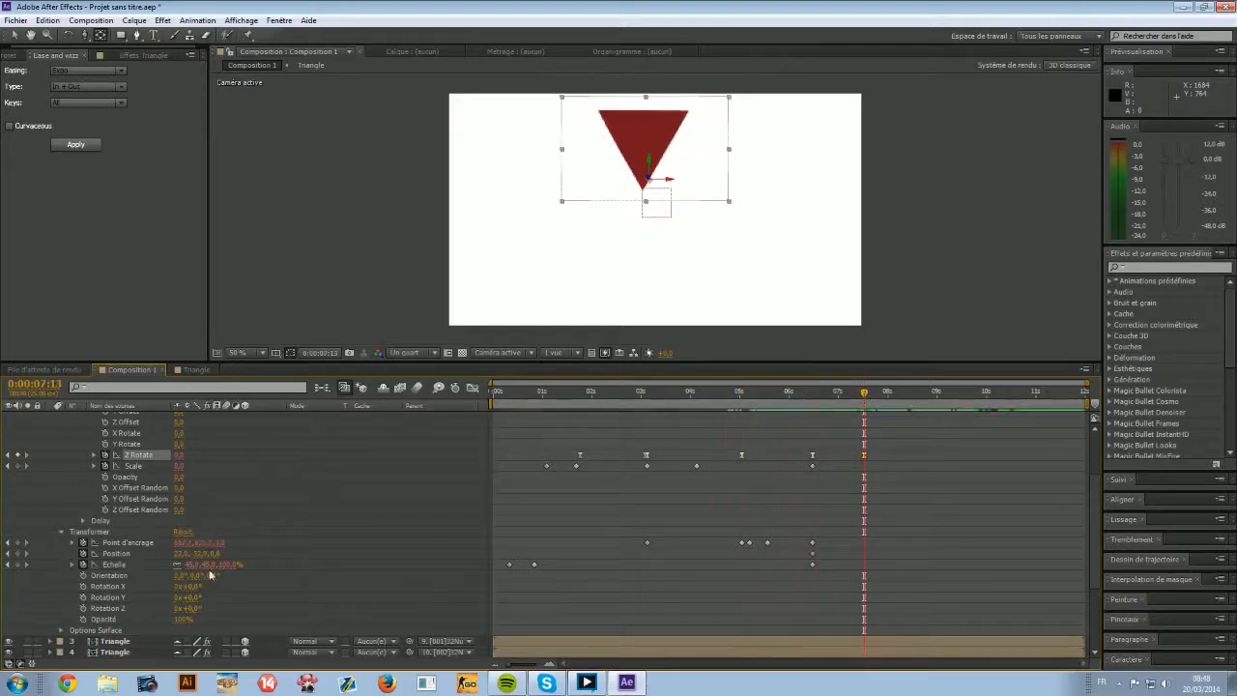
At 0:00:07:13, move layer 2's Position to about -457, 202 and set its Echelle to 20%.
drag(199, 553, 409, 486)
drag(181, 553, 39, 552)
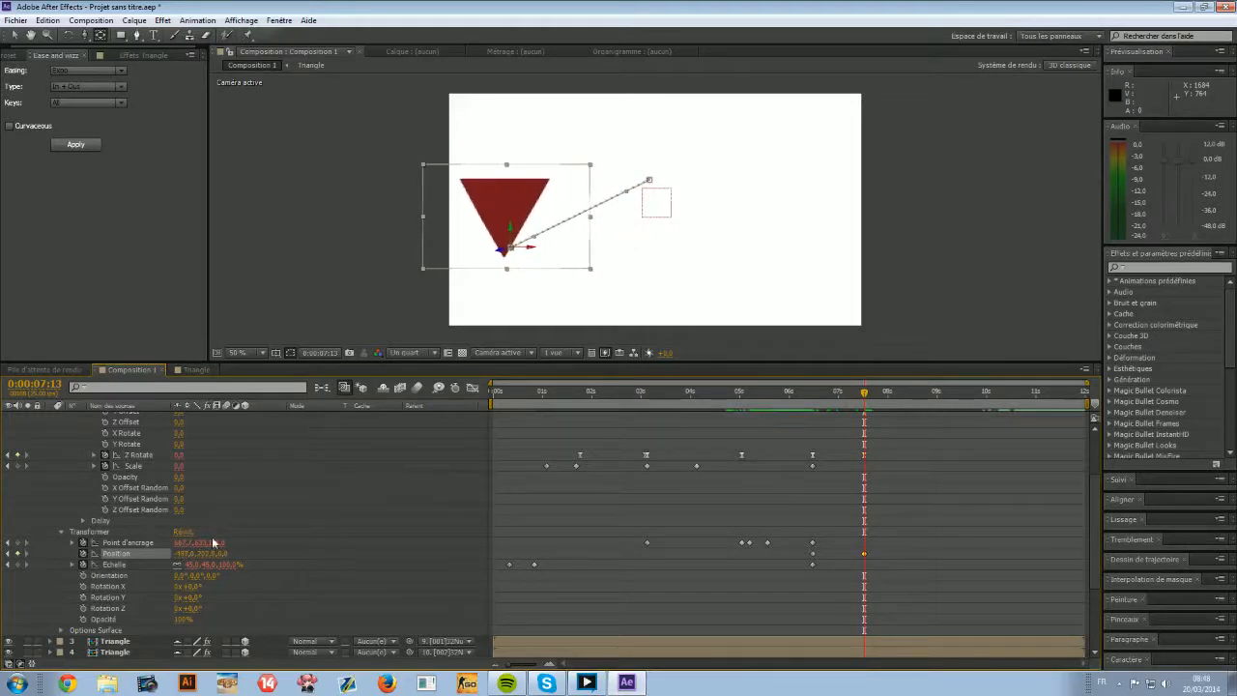
mouse_move(855, 394)
mouse_down()
mouse_move(782, 394)
mouse_move(863, 402)
mouse_up()
click(196, 564)
text(20)
key(Return)
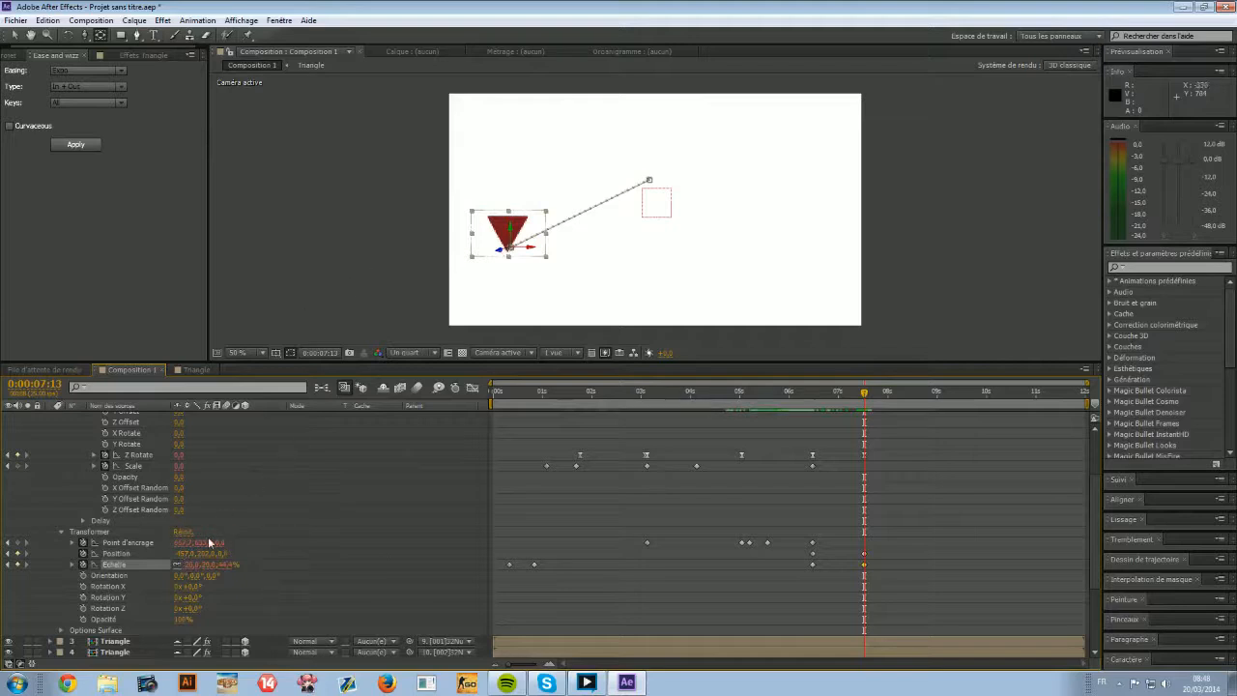
Adjust layer 2's Point d'ancrage at 0:00:07:13 so it sits at about the centre of the small triangle.
drag(203, 541, 8, 548)
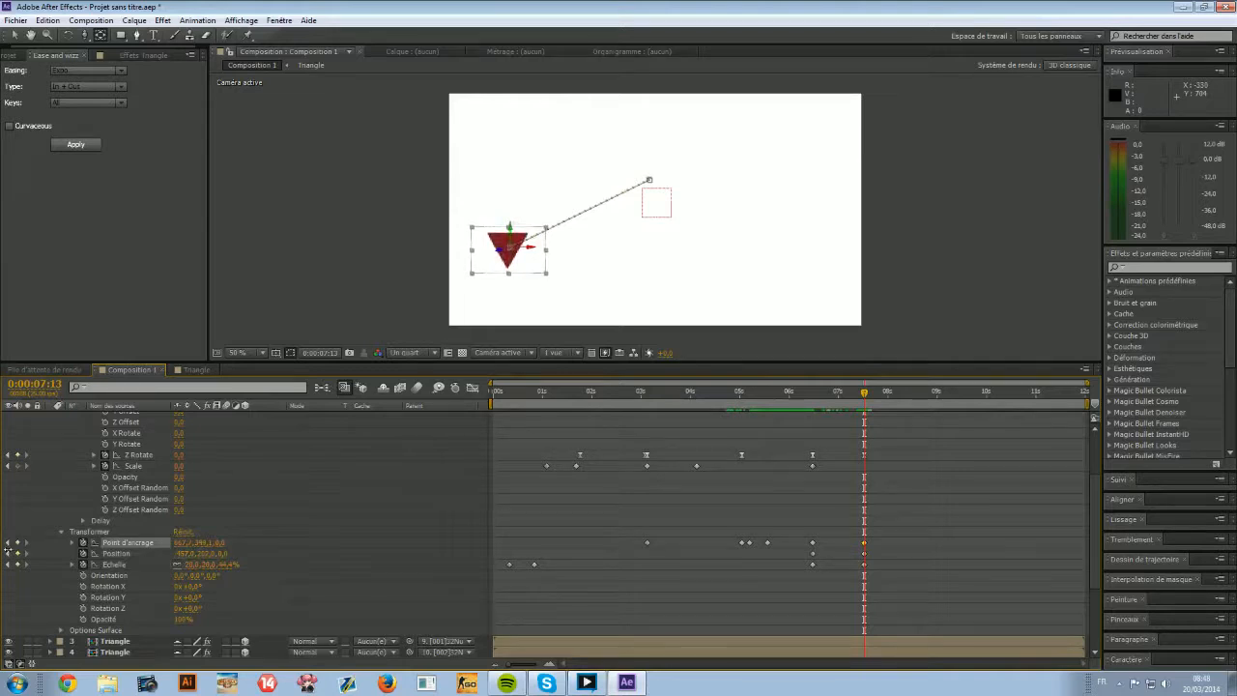
drag(180, 543, 142, 542)
drag(776, 398, 867, 396)
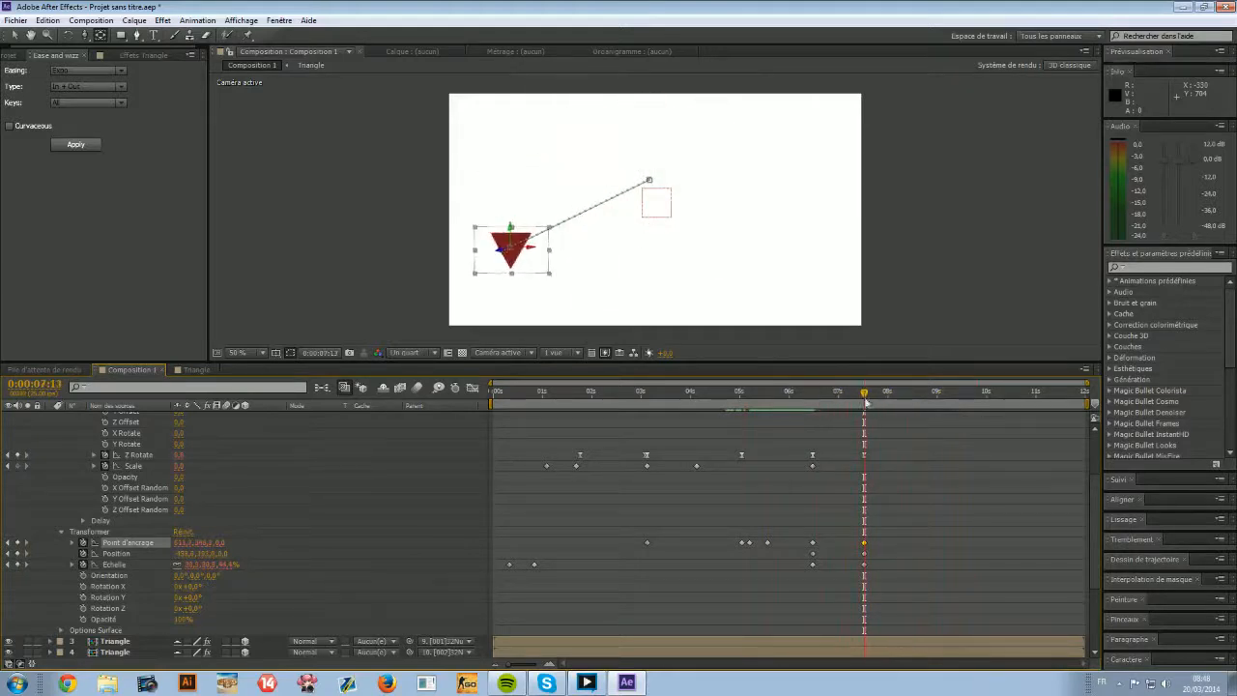
Switch to the Triangle composition and show layer 4's Tracé keyframes in the timeline instead of the speed graph.
click(179, 371)
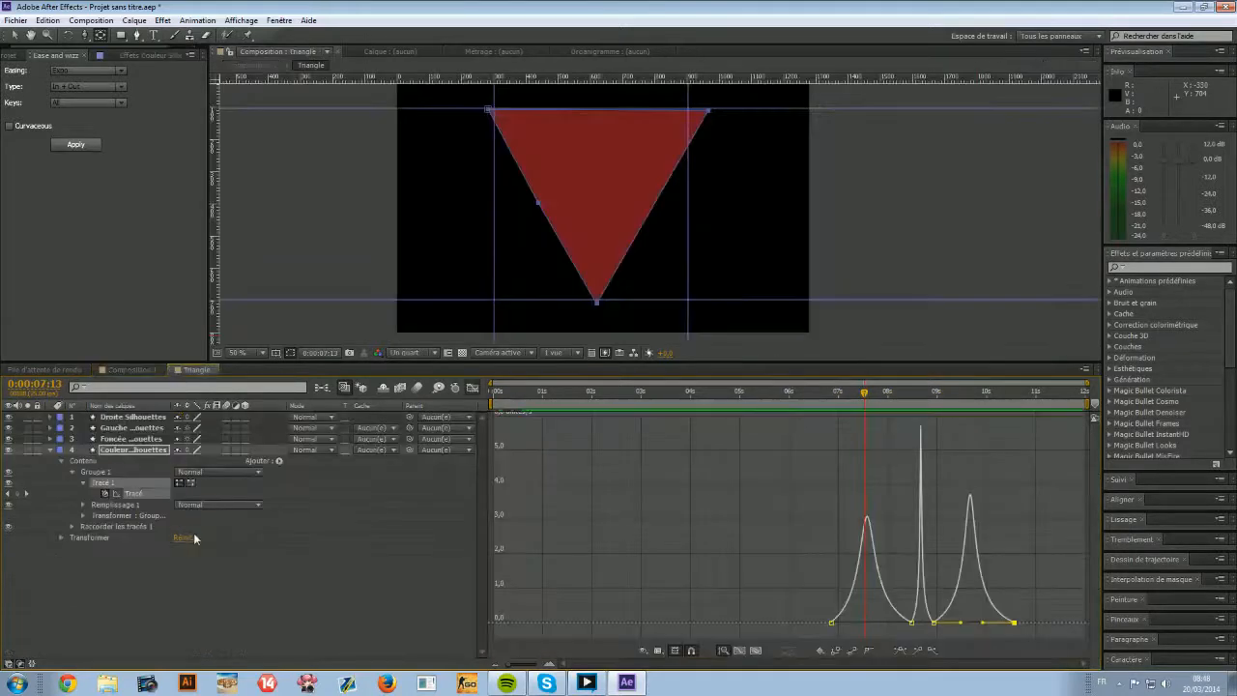
click(134, 494)
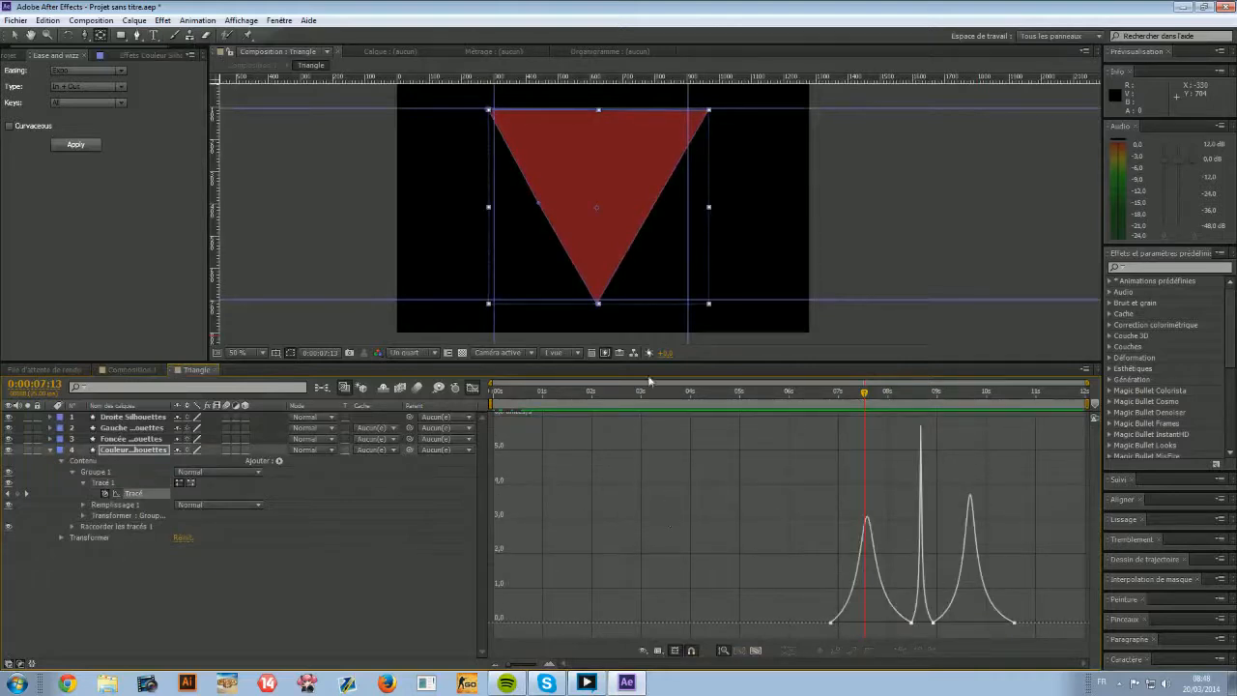
click(472, 389)
click(909, 493)
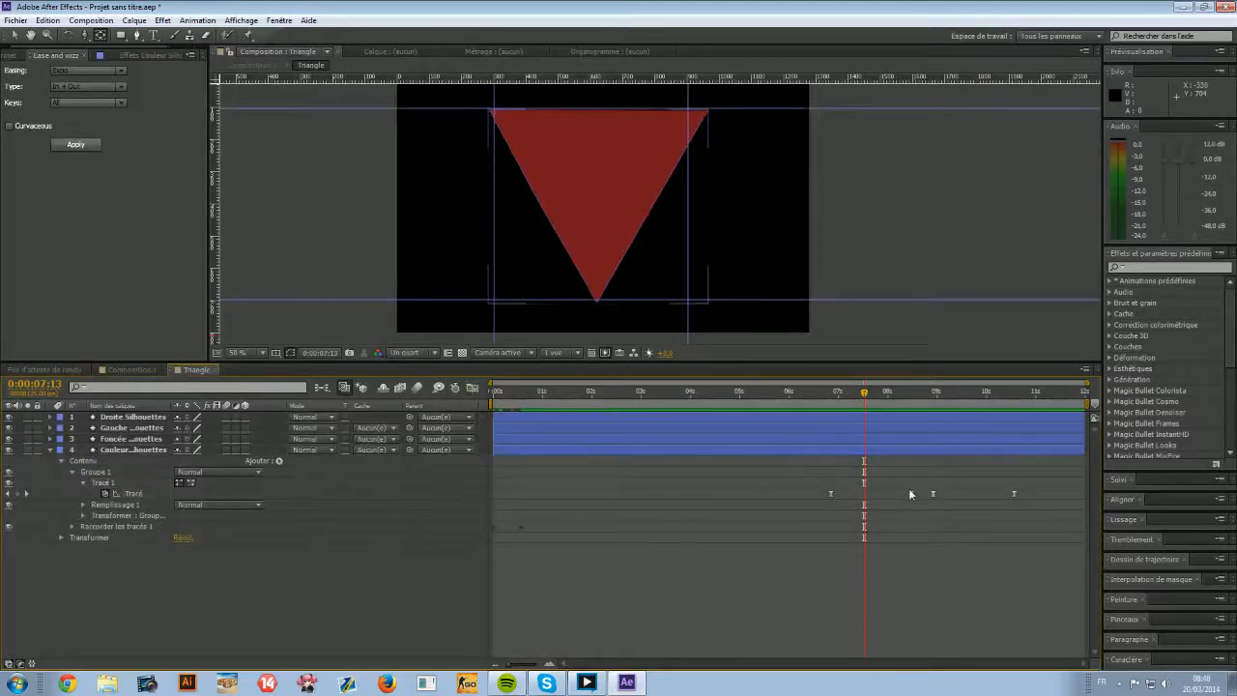
drag(864, 393, 905, 396)
key(space)
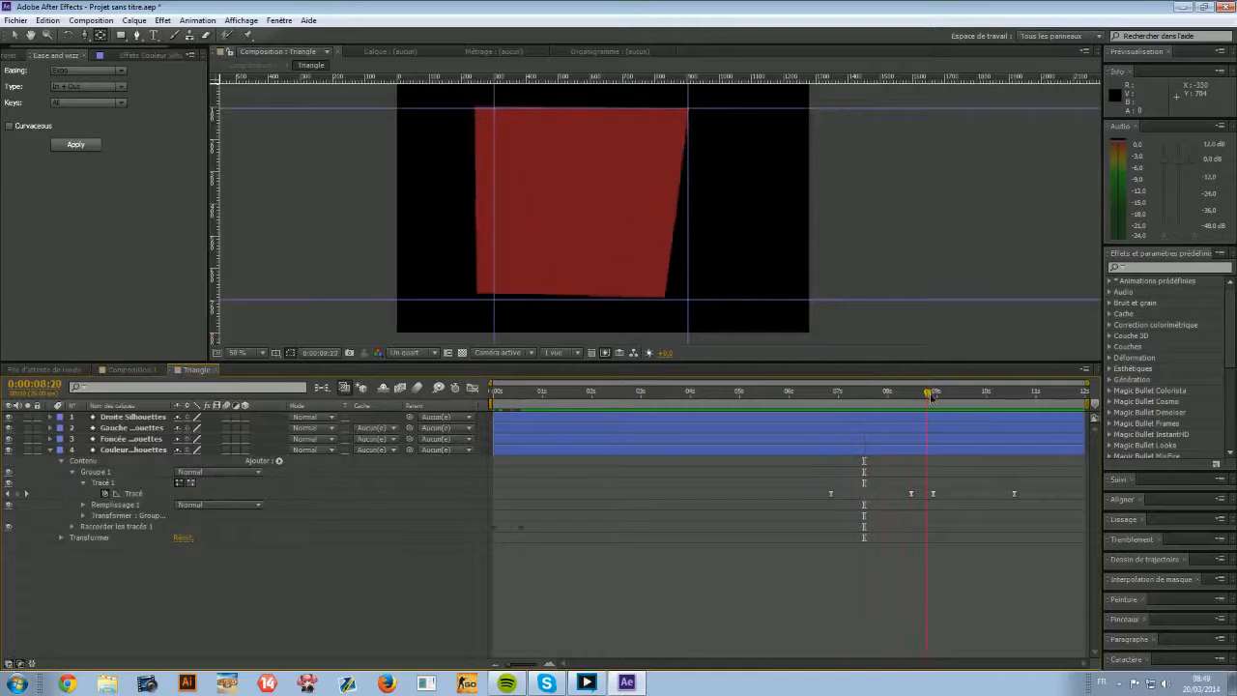
Delete the two middle Tracé keyframes of layer 4 and move its last one to about 0:00:07:18.
drag(888, 473, 956, 511)
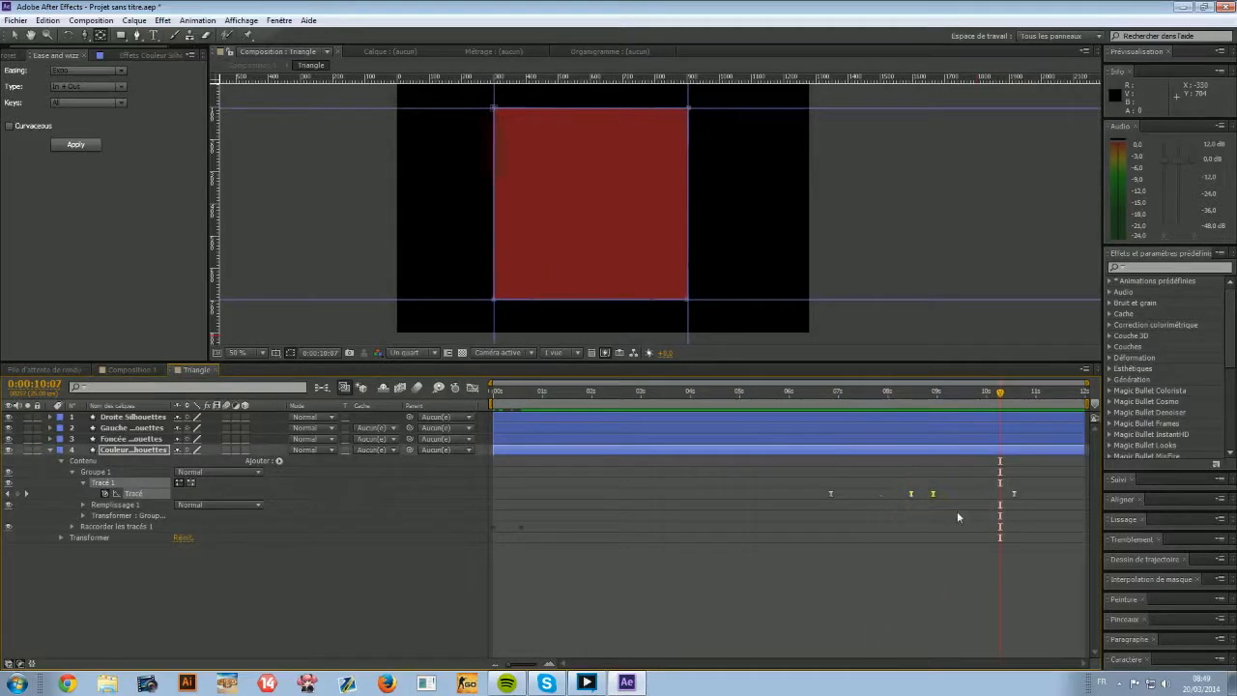
click(1014, 494)
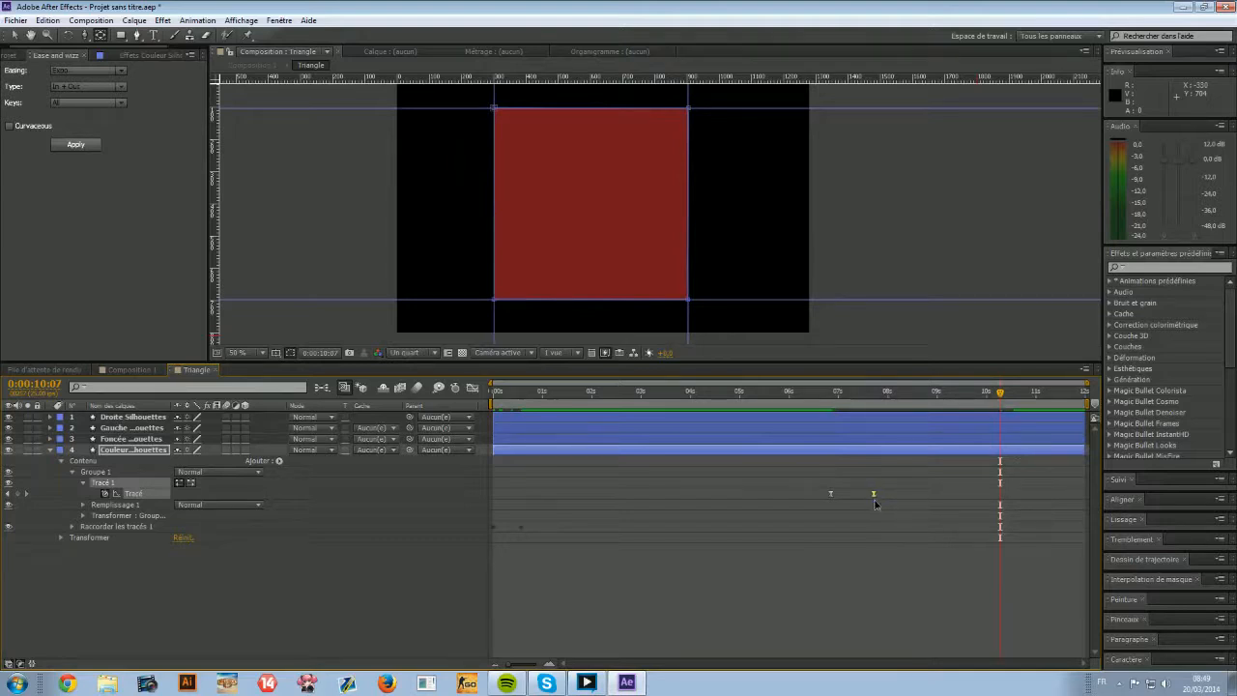
drag(850, 390, 819, 391)
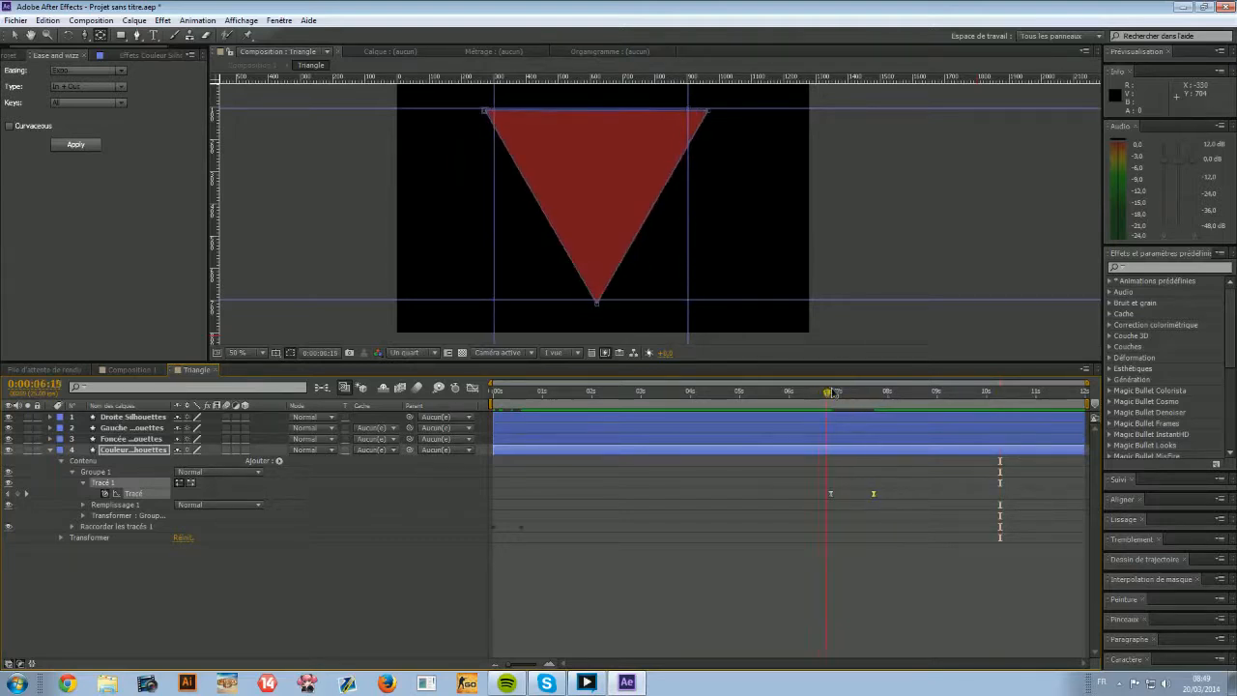
key(k)
Return to Composition 1 and add a Position keyframe to layer 2 at 0:00:07:19, keeping its current position.
click(125, 370)
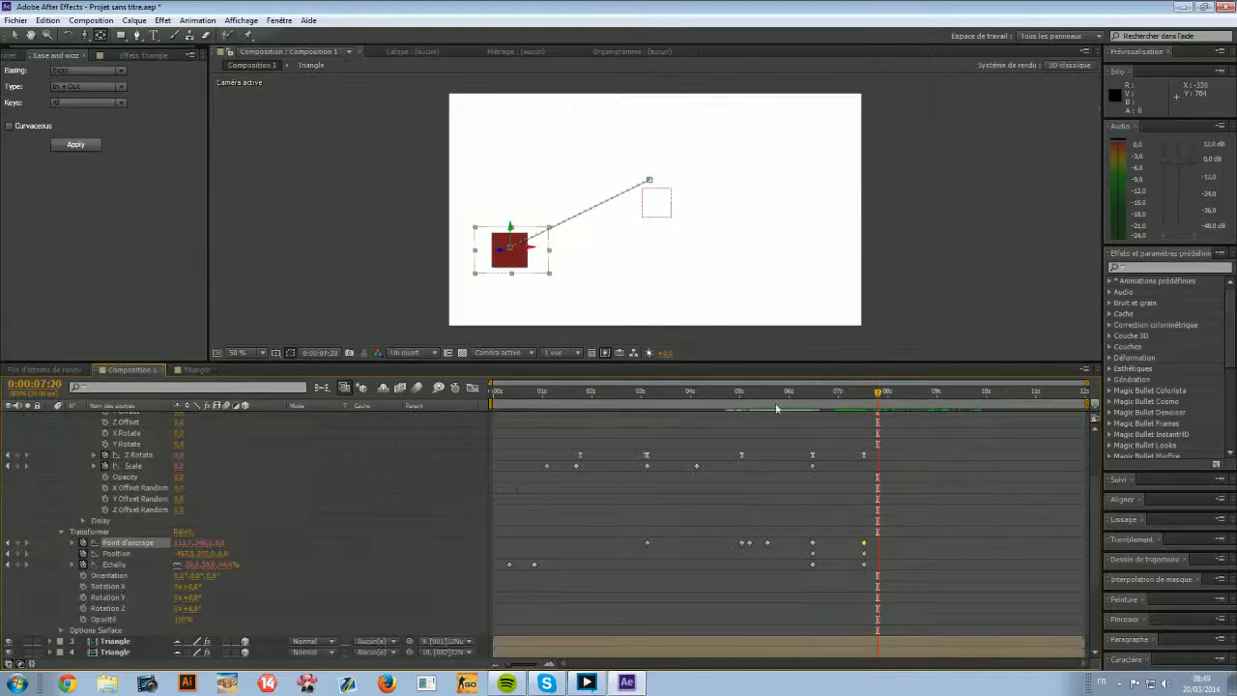
mouse_move(863, 410)
mouse_down()
mouse_move(802, 406)
mouse_move(867, 394)
mouse_up()
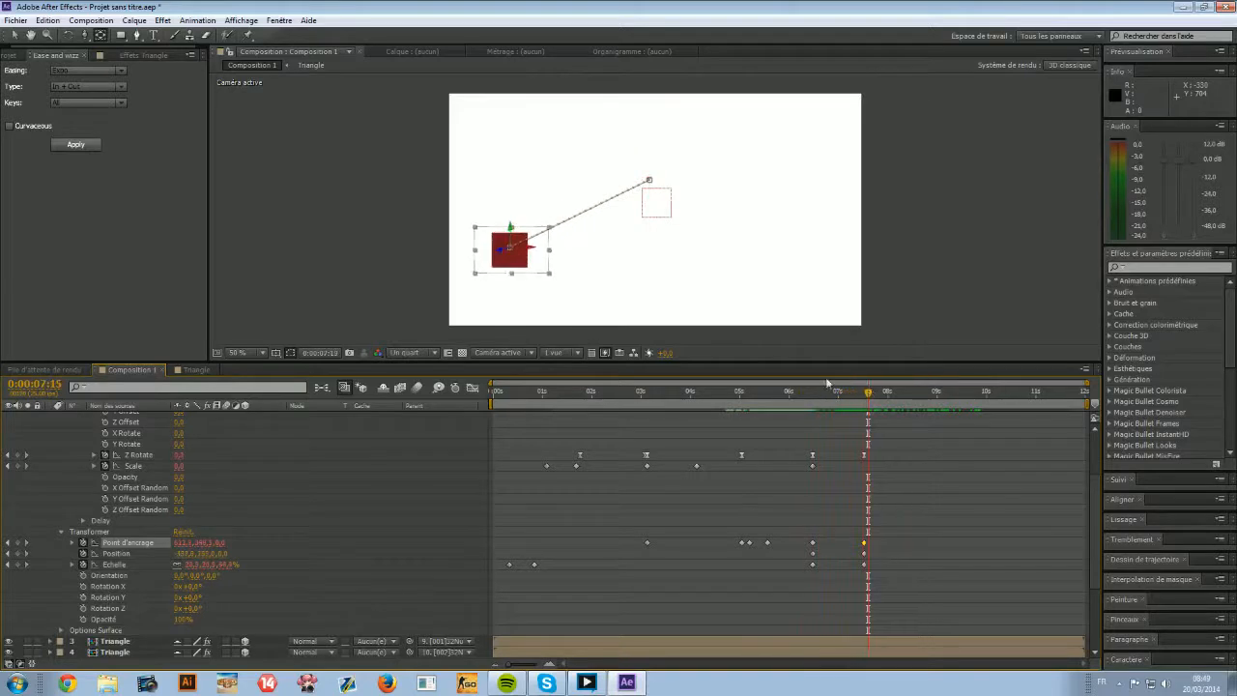
click(664, 353)
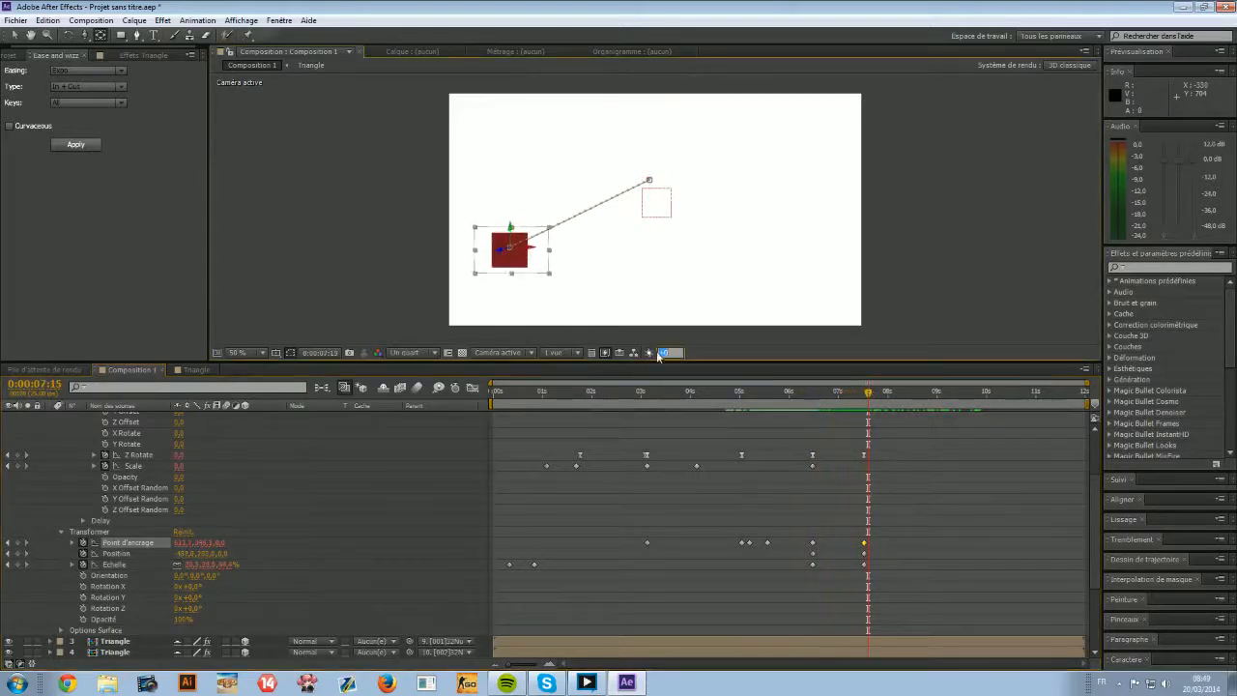
scroll(120, 471, up, 3)
click(116, 418)
click(117, 428)
scroll(165, 480, down, 3)
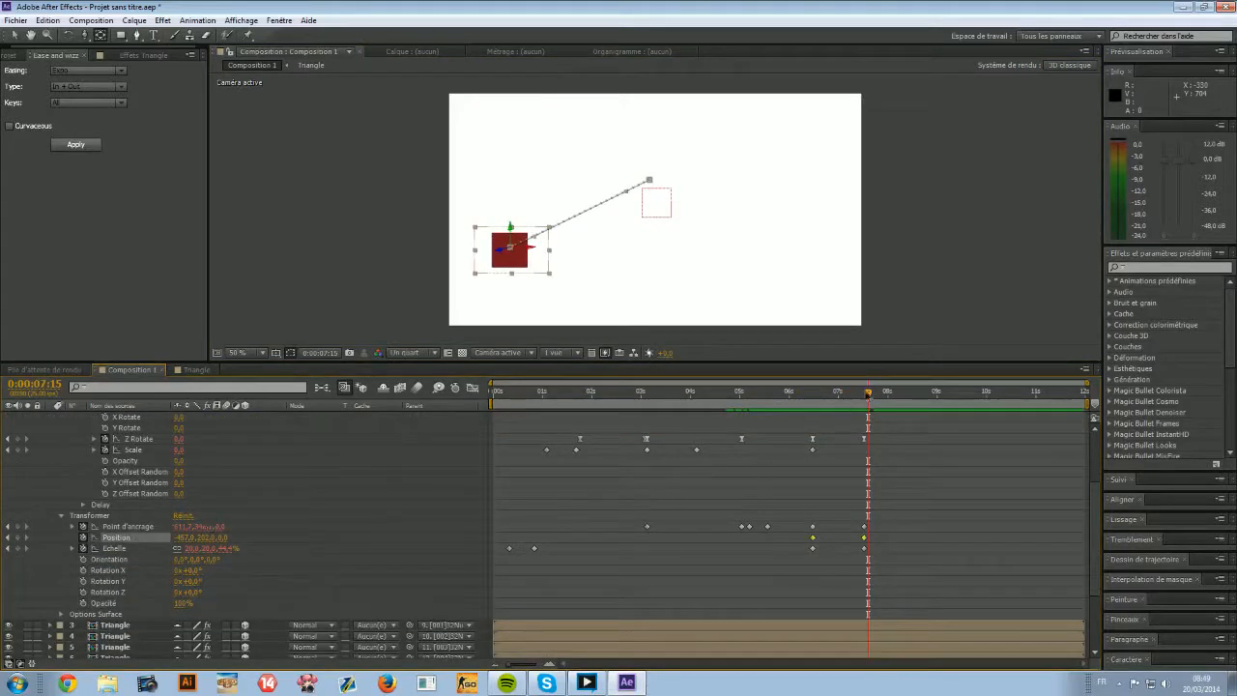
drag(866, 394, 876, 394)
click(17, 538)
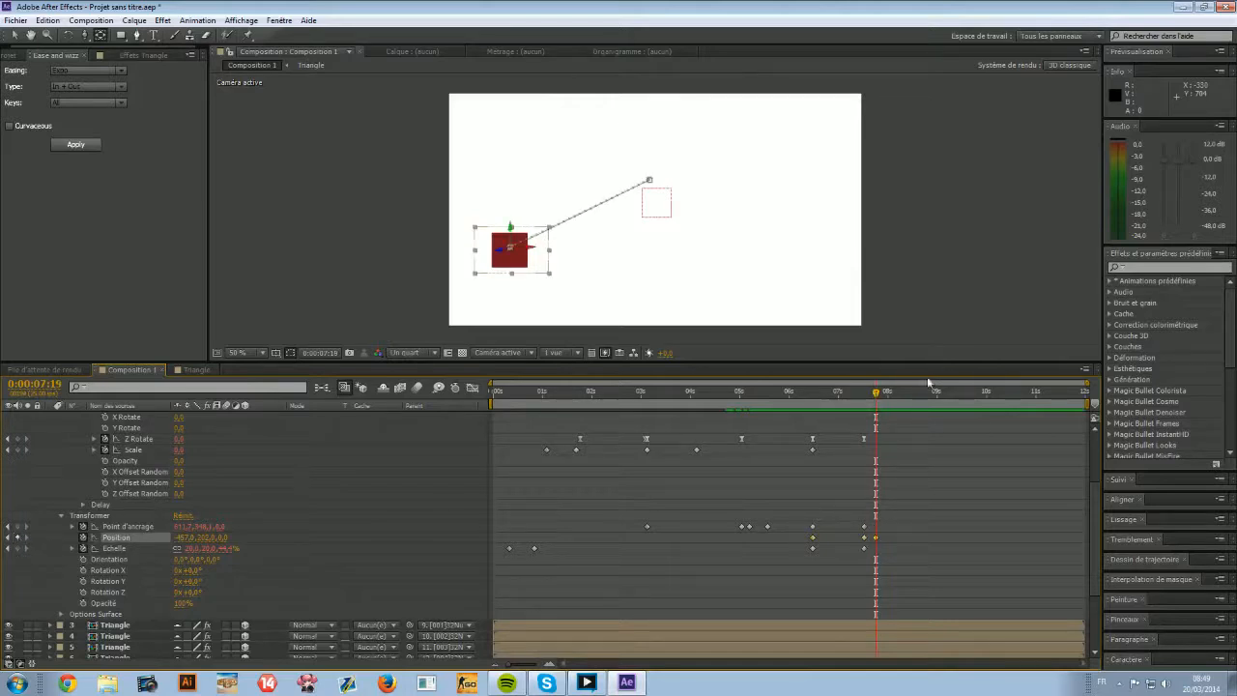
Keyframe layer 2's Position at 0:00:08:15 with the red square moved horizontally across the frame to X about 480.
drag(908, 395, 895, 396)
click(909, 400)
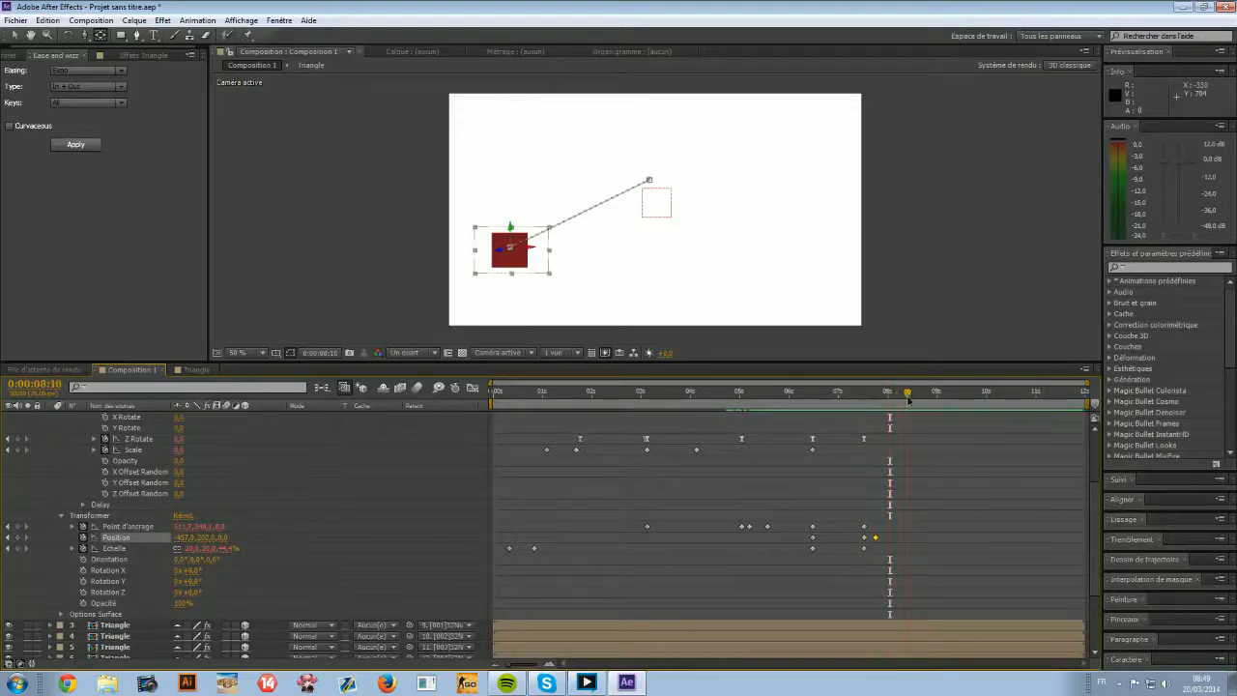
drag(184, 535, 733, 474)
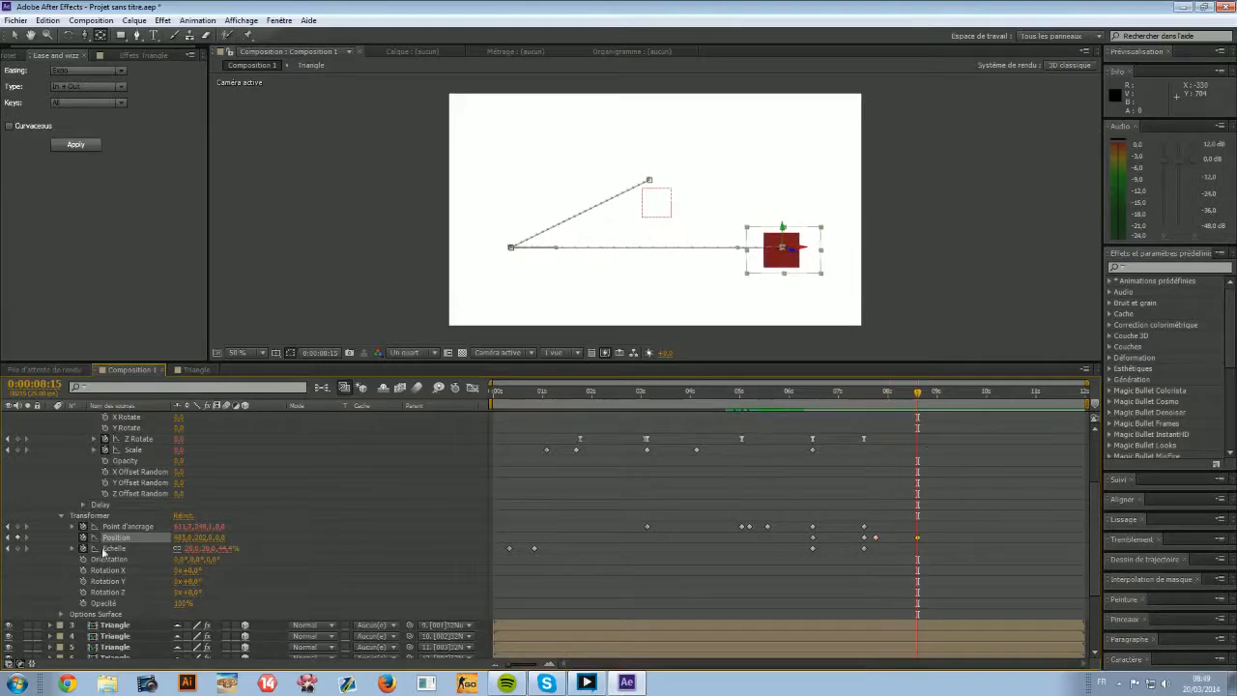
click(11, 548)
click(865, 403)
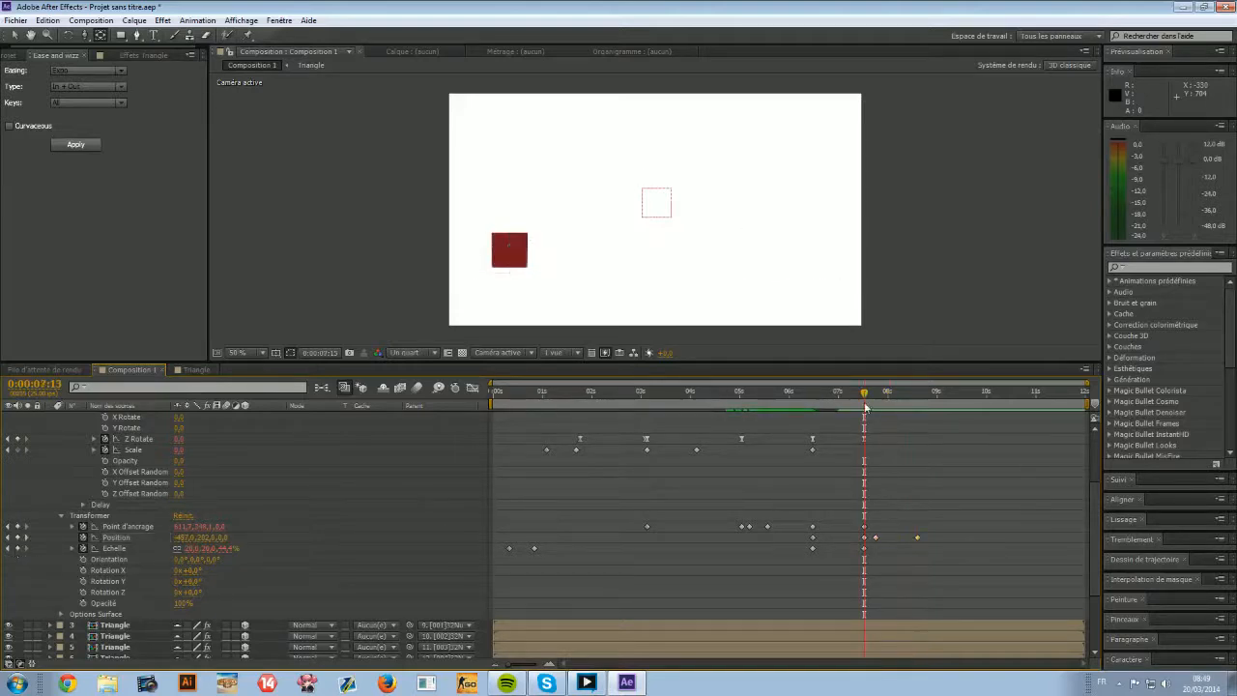
key(ctrl+z)
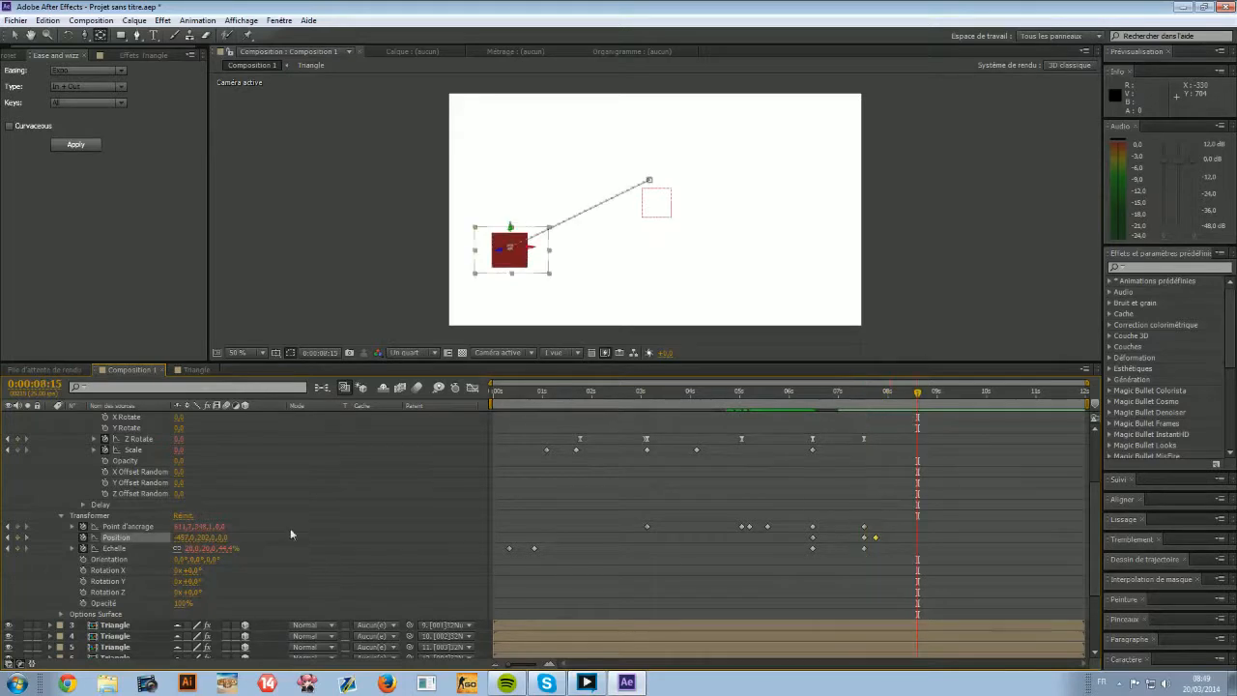
drag(185, 537, 348, 553)
Add an Echelle keyframe to layer 2 at 0:00:08:15 and set Echelle to 0% at 0:00:09:01.
click(18, 548)
drag(917, 394, 937, 394)
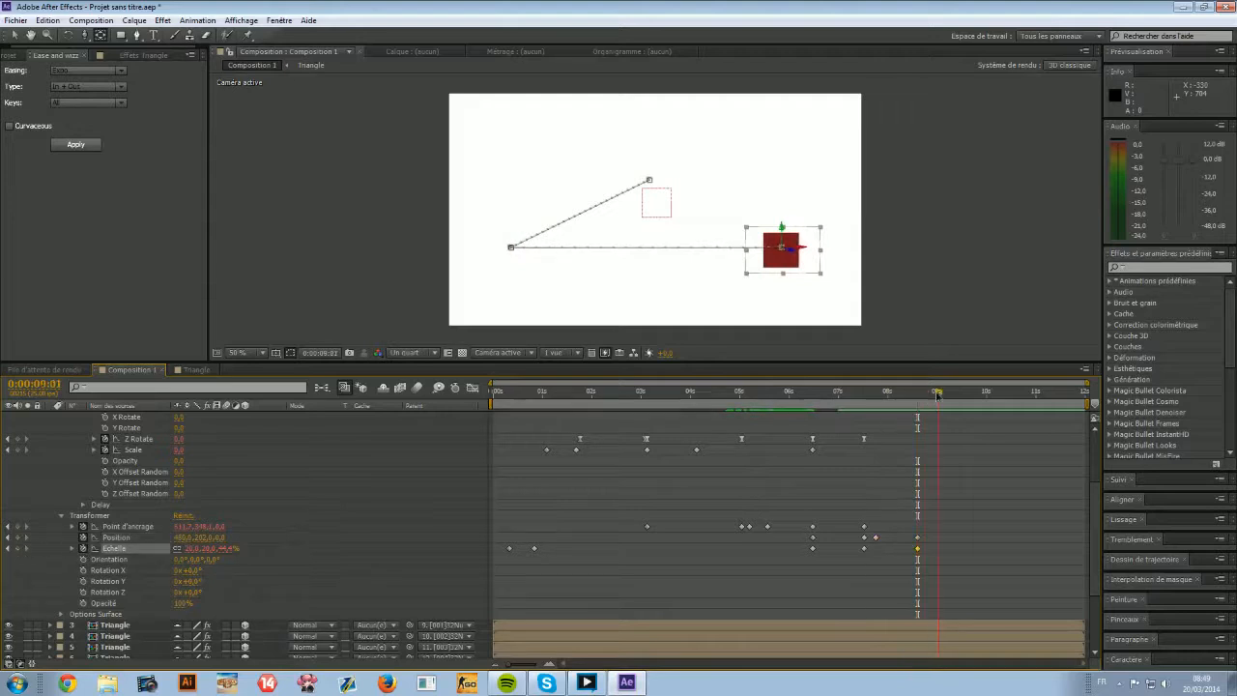
click(189, 548)
text(0)
key(Return)
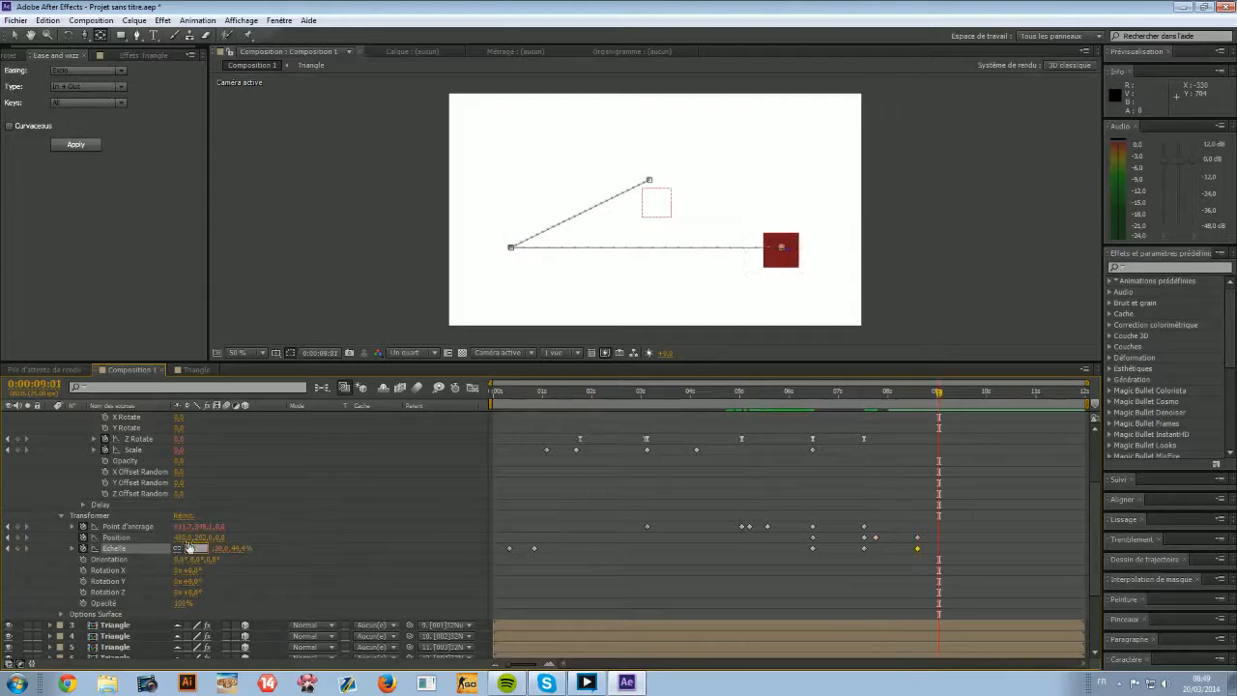
Apply the Ease and wizz In + Out easing to layer 2's Position keyframes, check the motion and collapse the layer at 0:00:07:13.
click(115, 537)
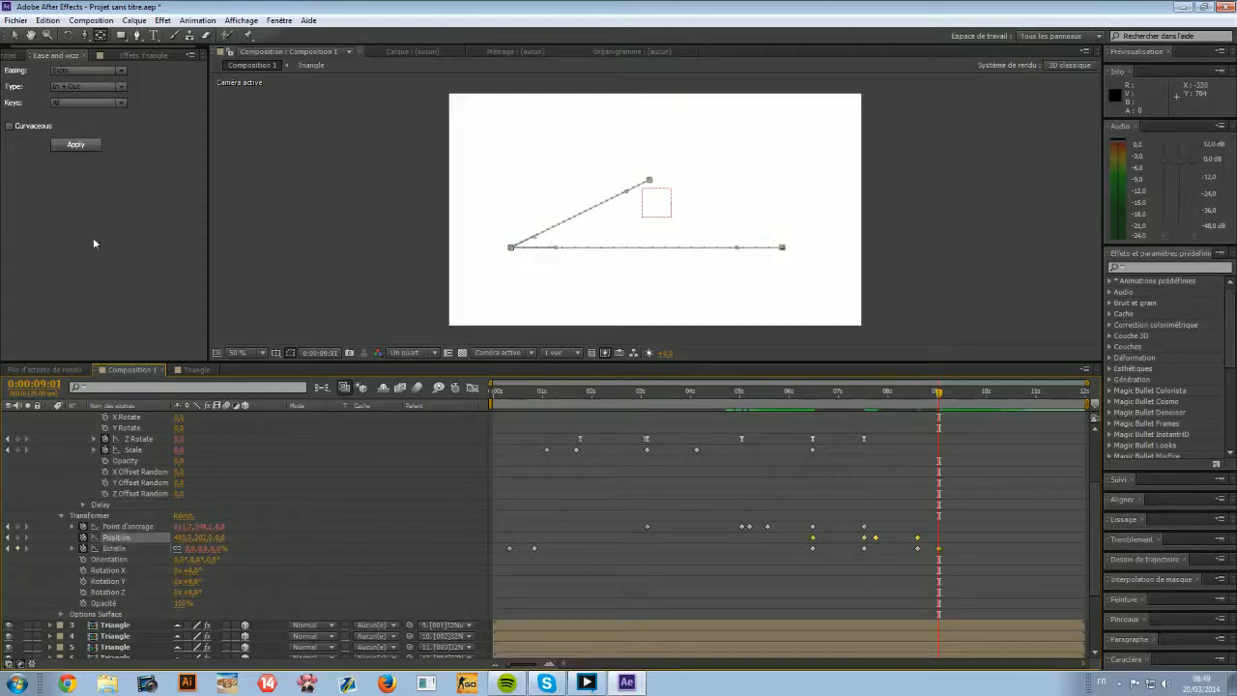
click(69, 145)
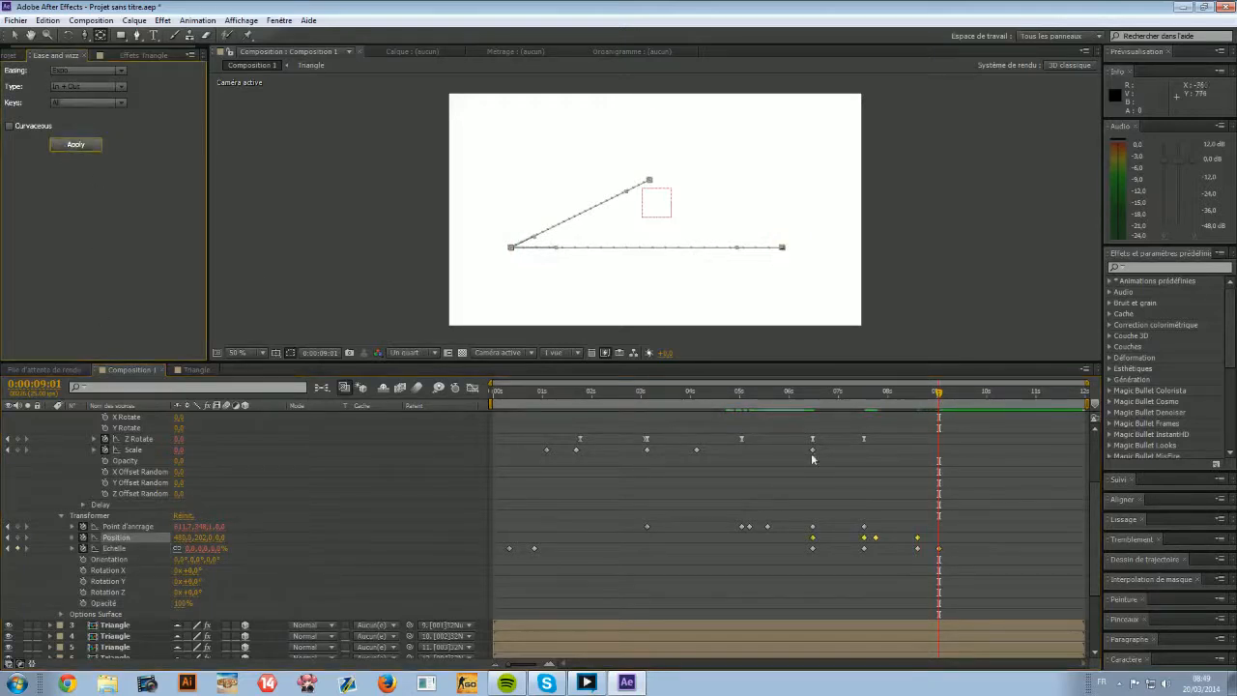
click(860, 393)
drag(860, 393, 814, 396)
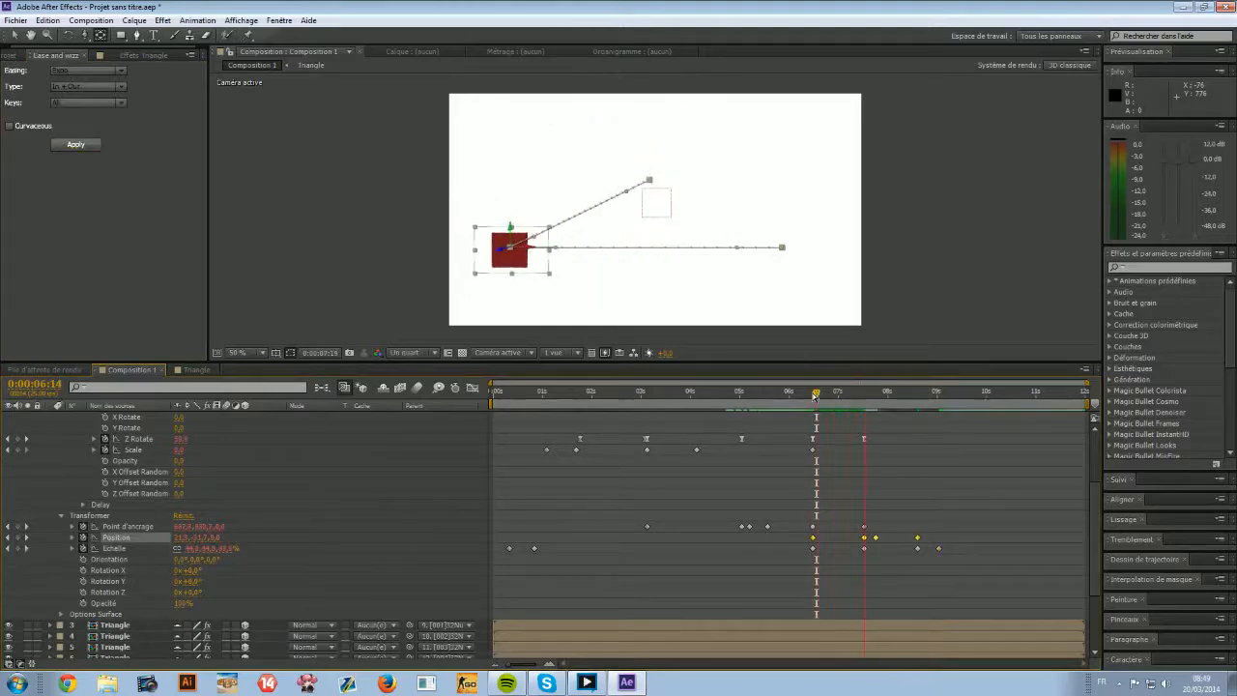
click(860, 393)
drag(860, 393, 864, 393)
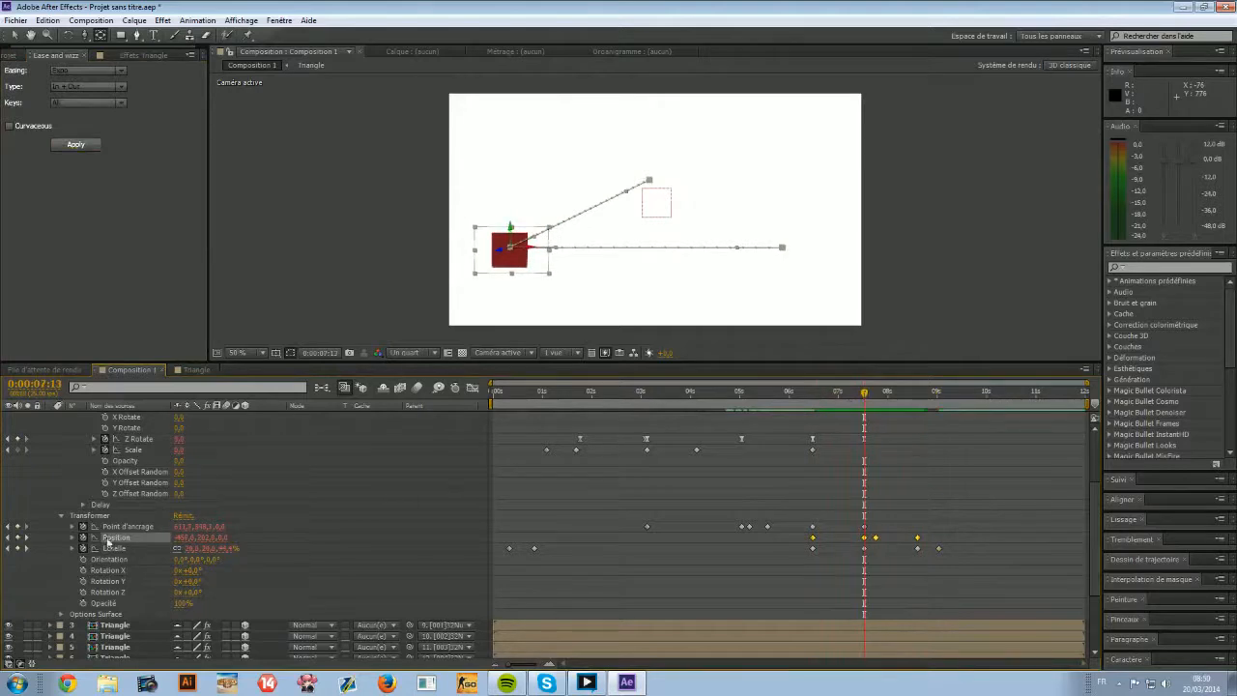
scroll(87, 481, up, 3)
click(48, 431)
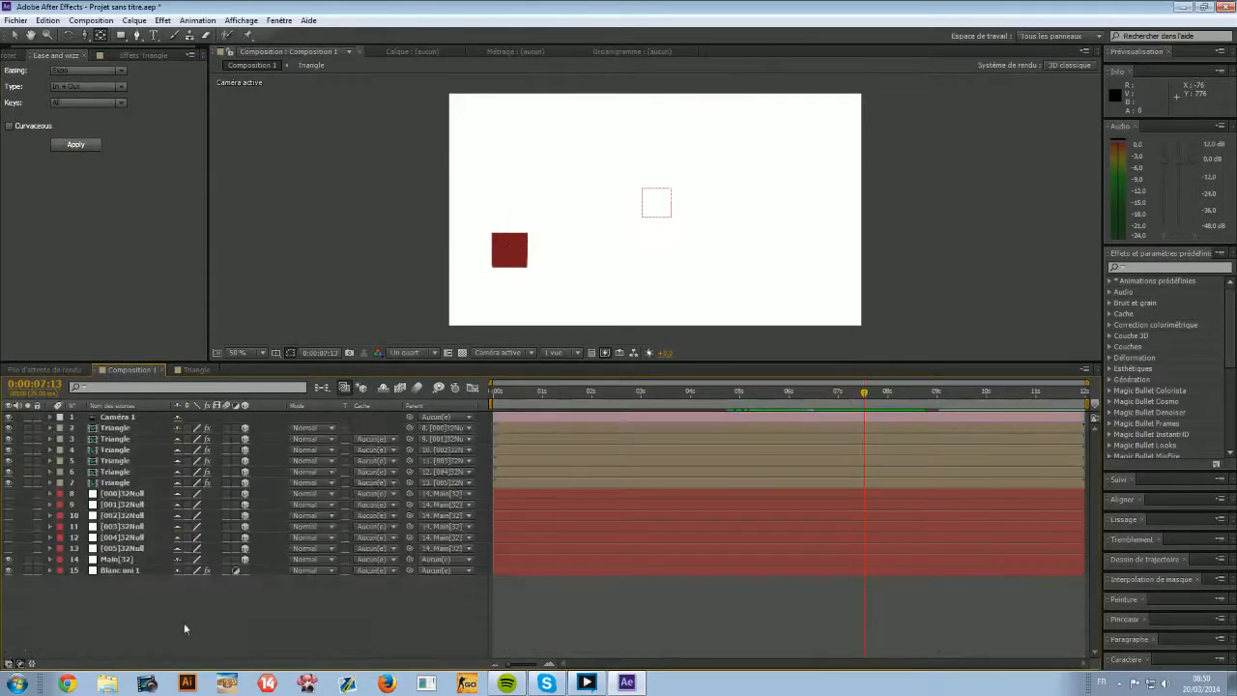
Add a text layer reading STONY ART and place it to the right of the red square.
click(154, 34)
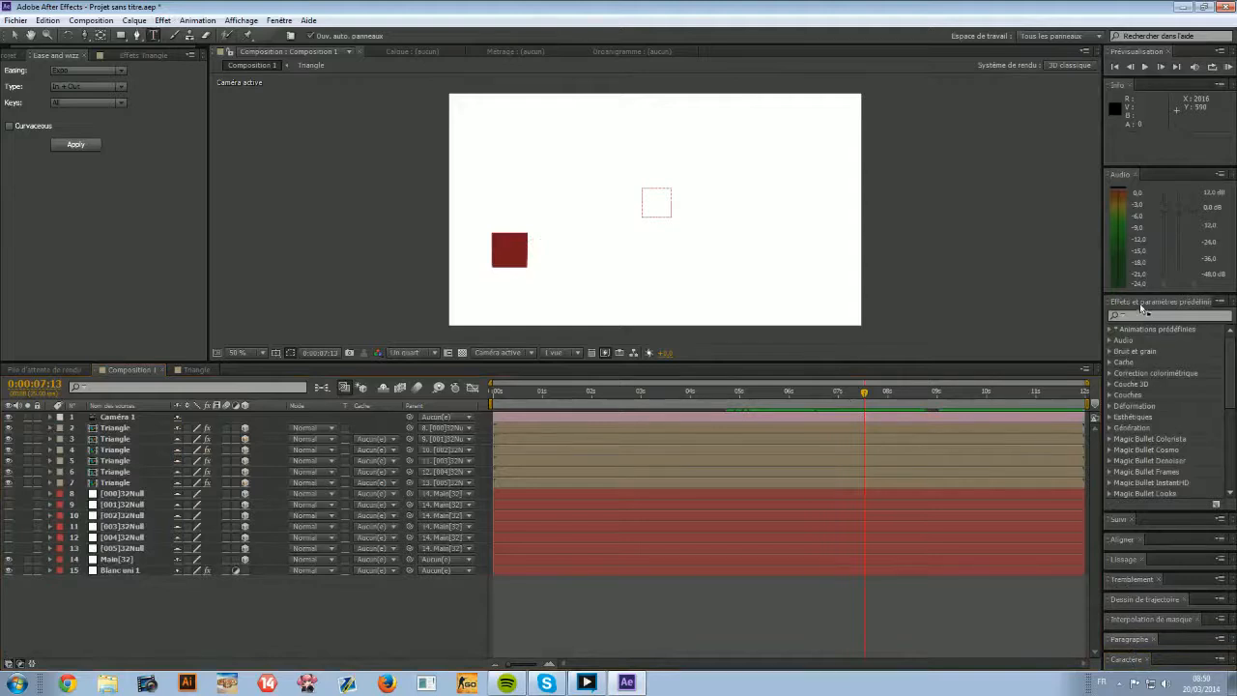
drag(1140, 305, 1141, 305)
drag(1116, 658, 1134, 303)
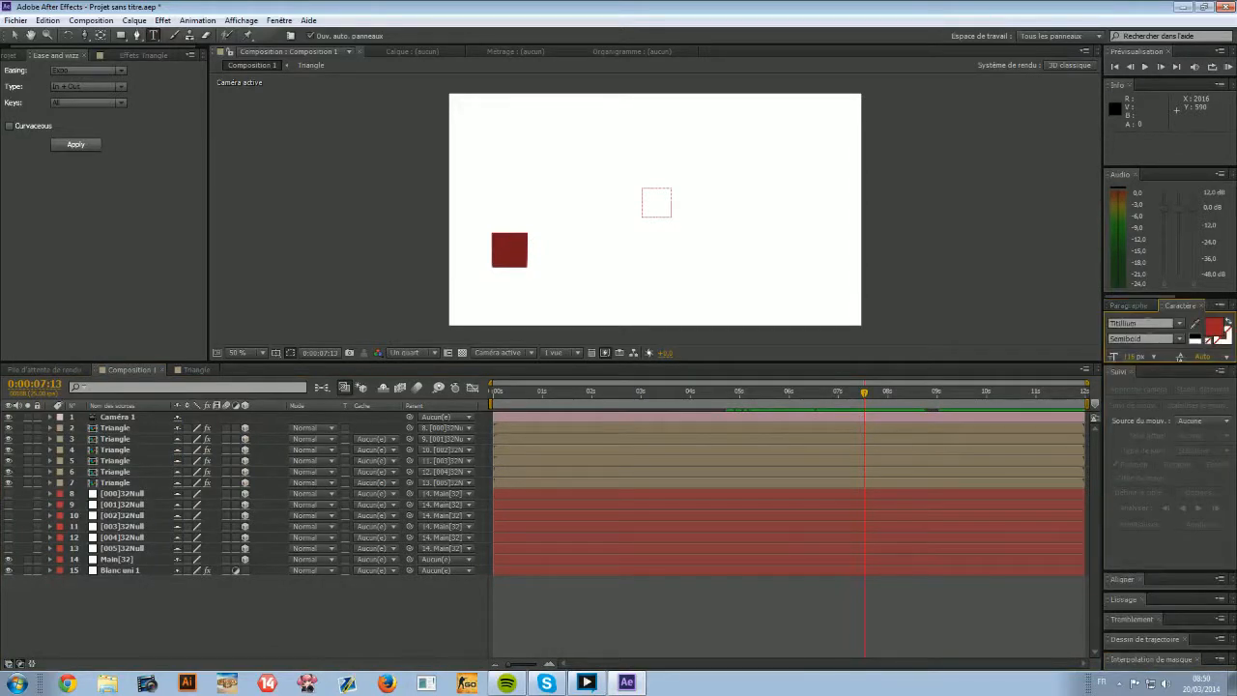
click(559, 271)
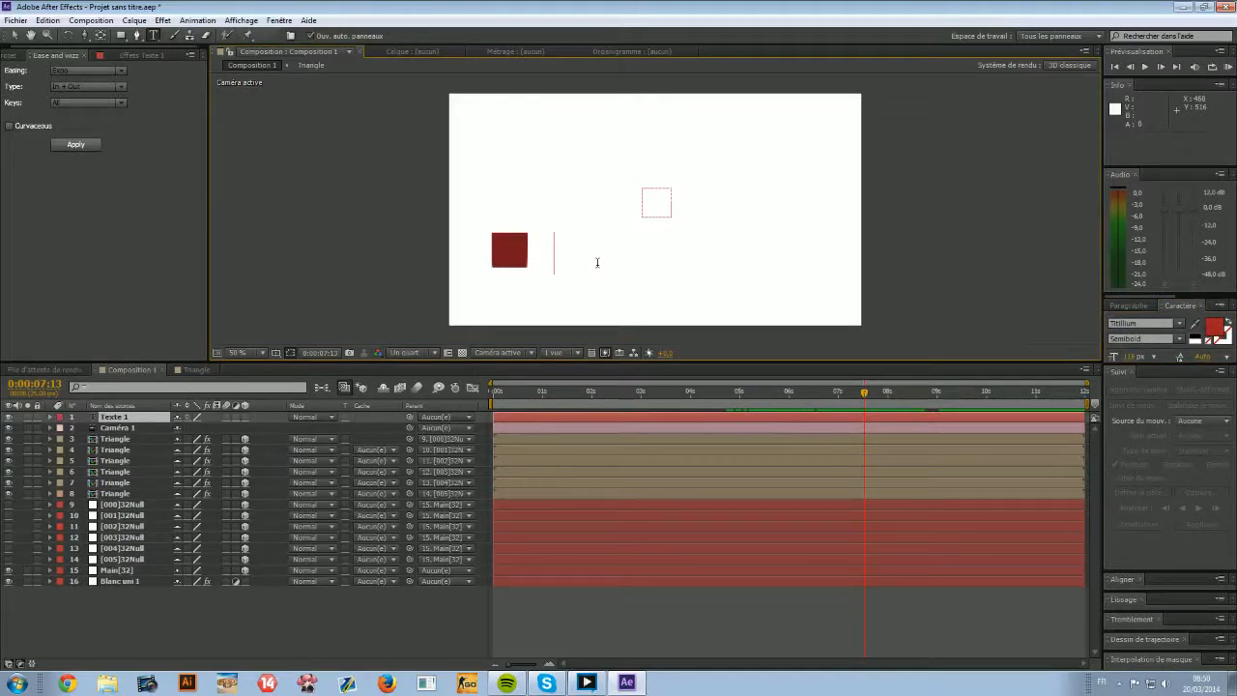
text(STONY ART)
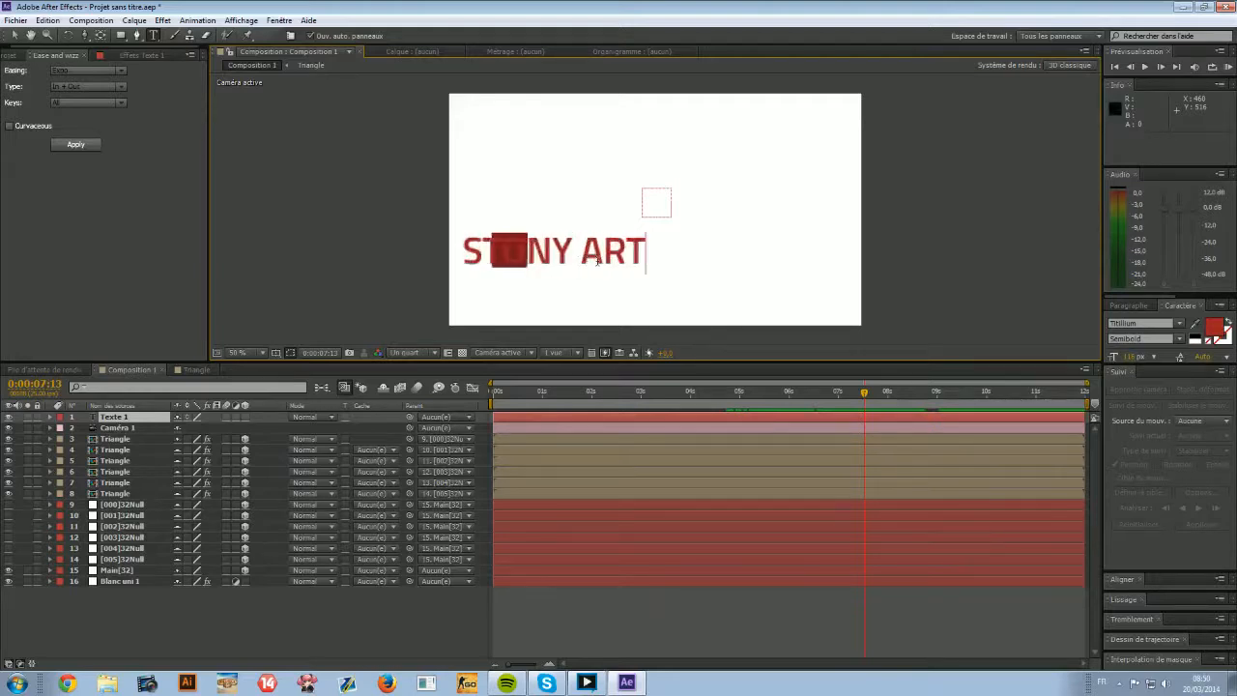
click(14, 35)
drag(595, 257, 690, 255)
key(t)
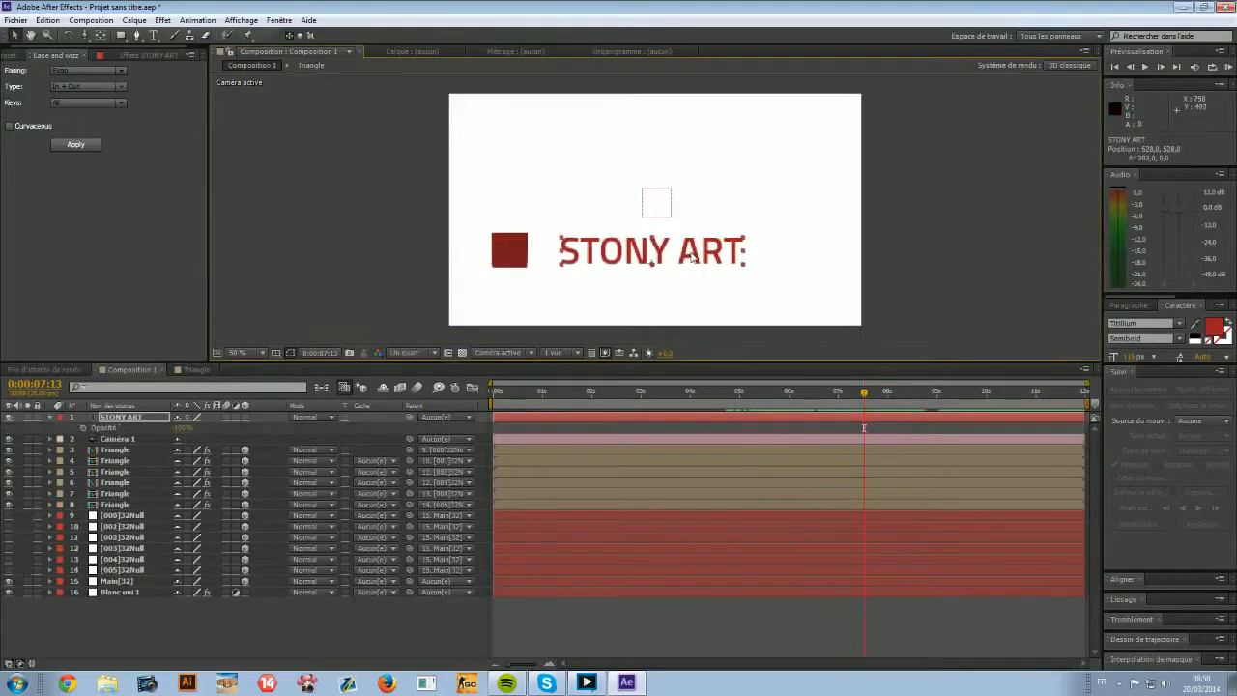
Change the STONY ART text's font to Delicious Heavy and nudge the text slightly right to X 638.
double_click(690, 253)
click(1145, 323)
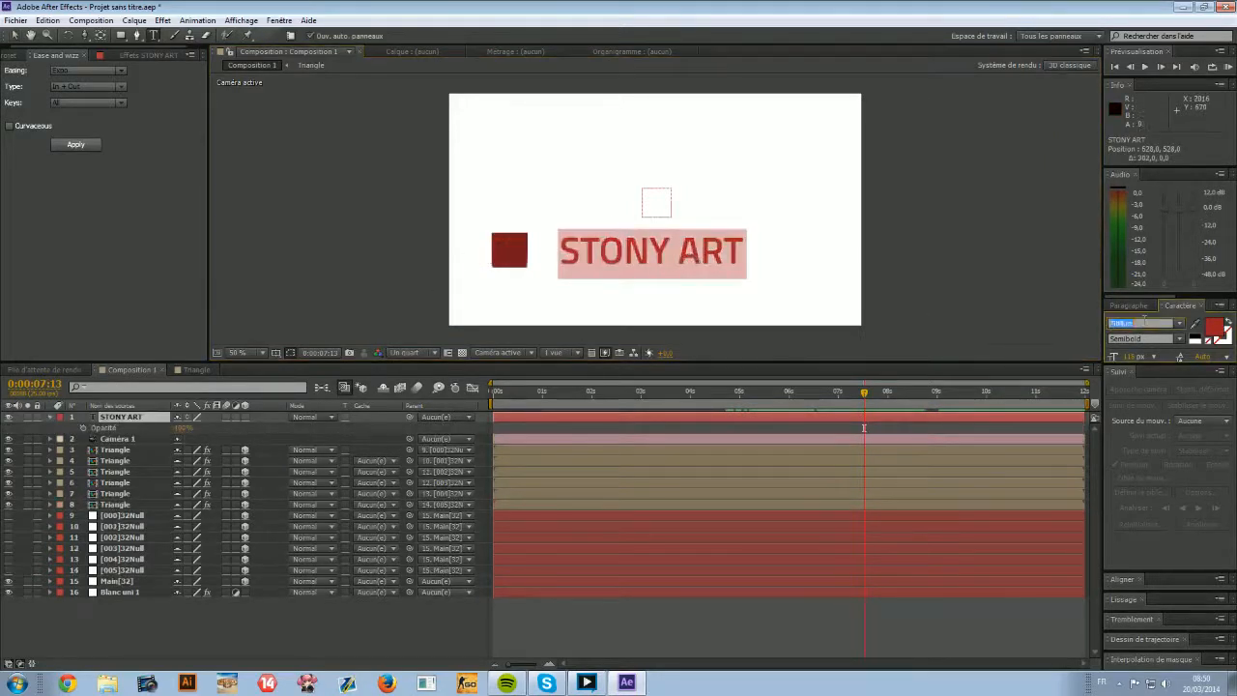
text(de)
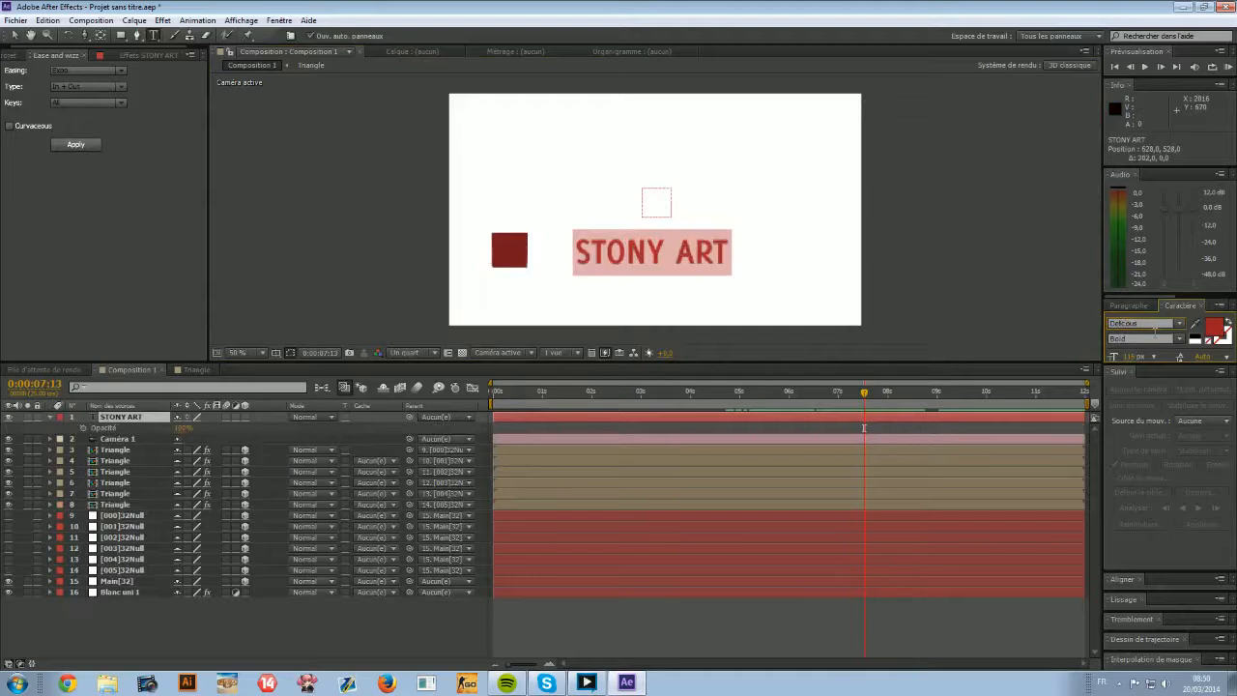
click(1177, 325)
click(1156, 353)
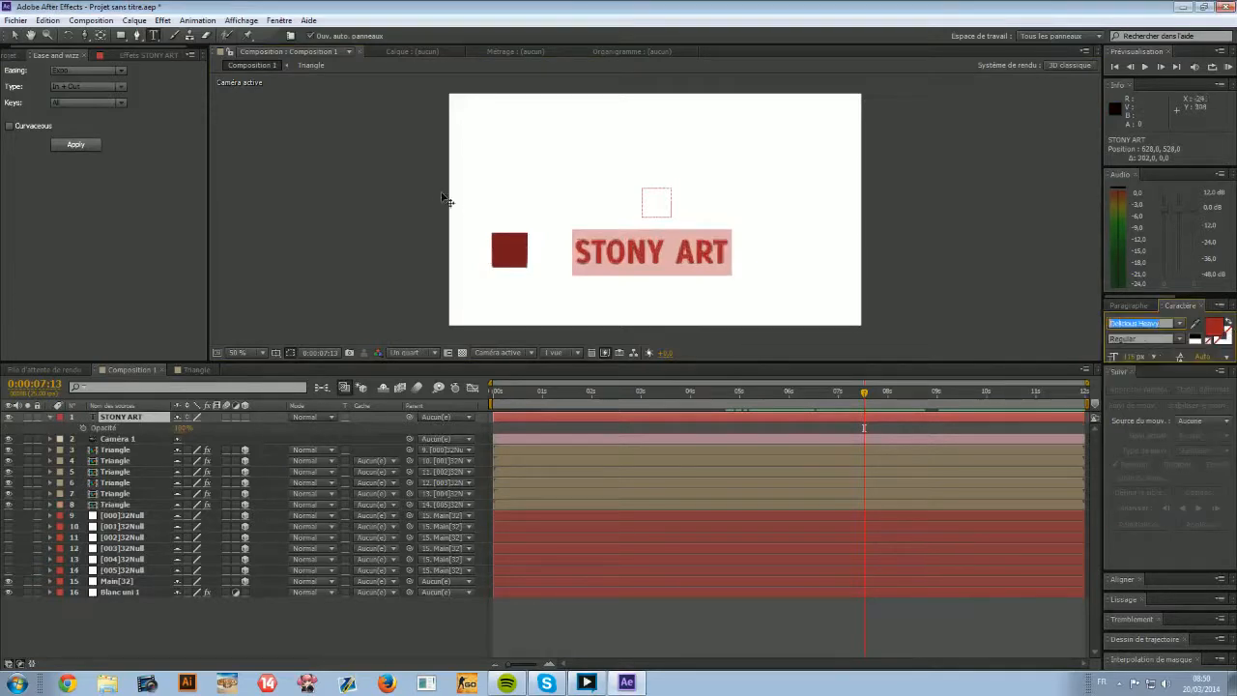
click(18, 36)
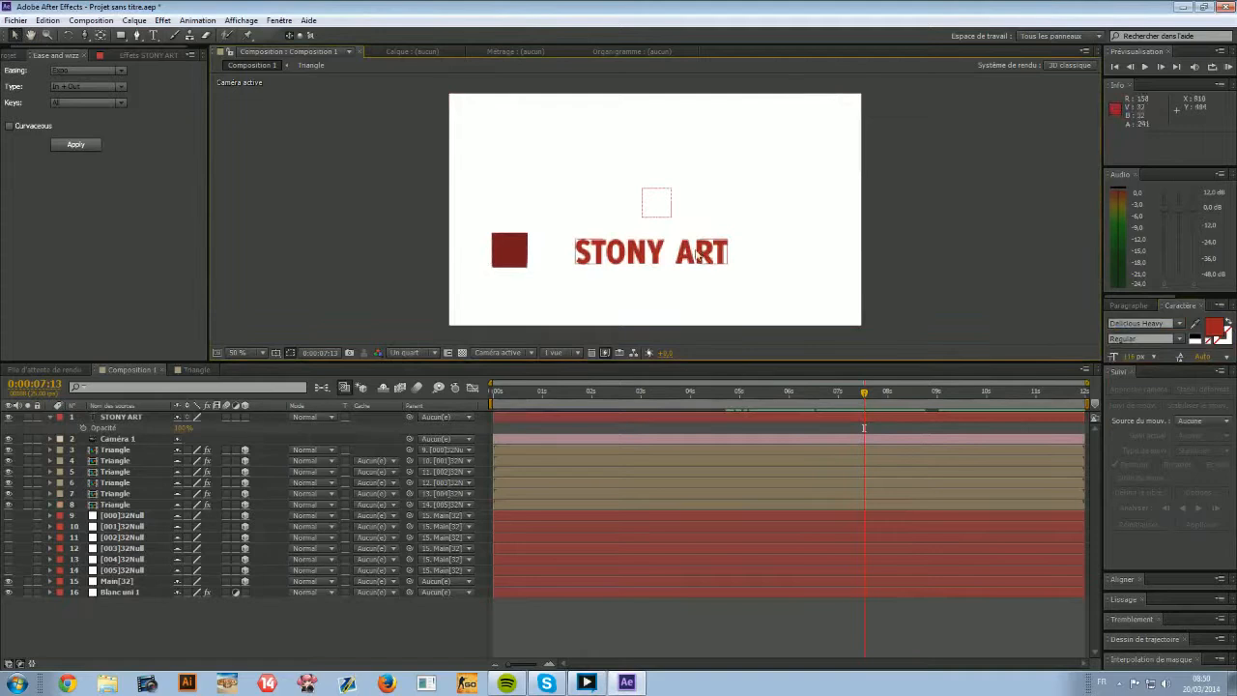
drag(670, 257, 674, 257)
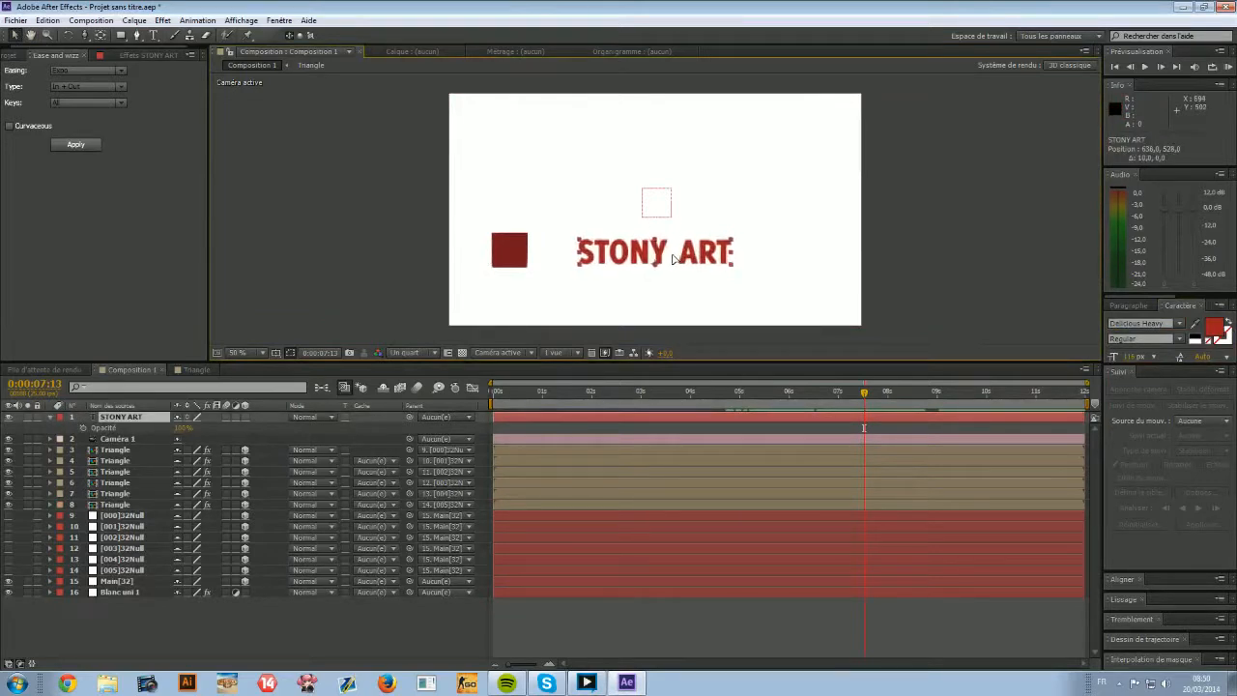
Move the STONY ART layer down the stack to between Main[32] and Blanc uni 1.
click(408, 628)
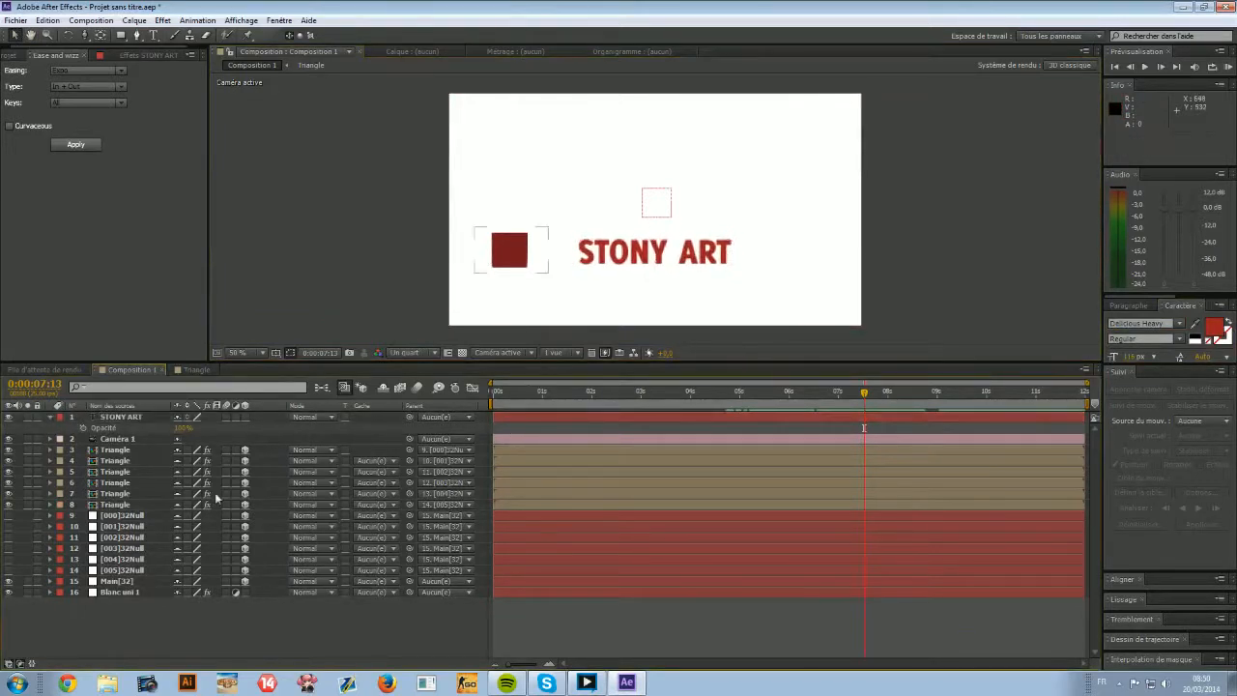
click(114, 427)
drag(110, 428, 122, 599)
right_click(124, 599)
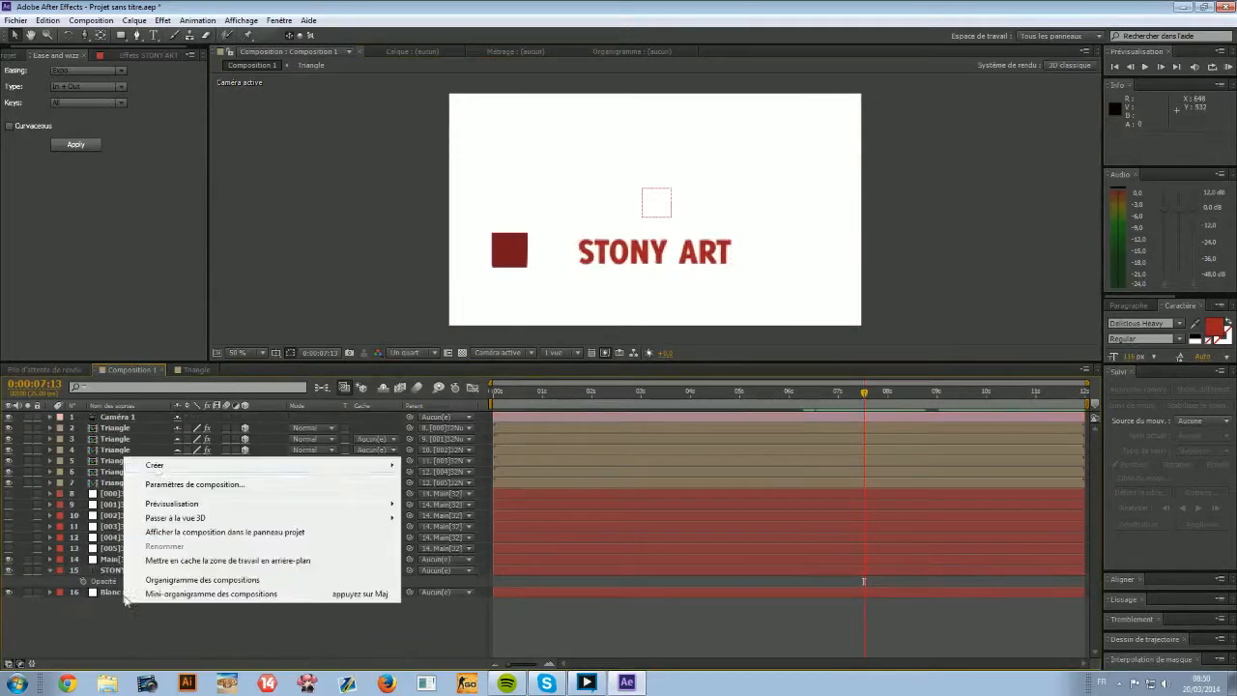
mouse_move(159, 468)
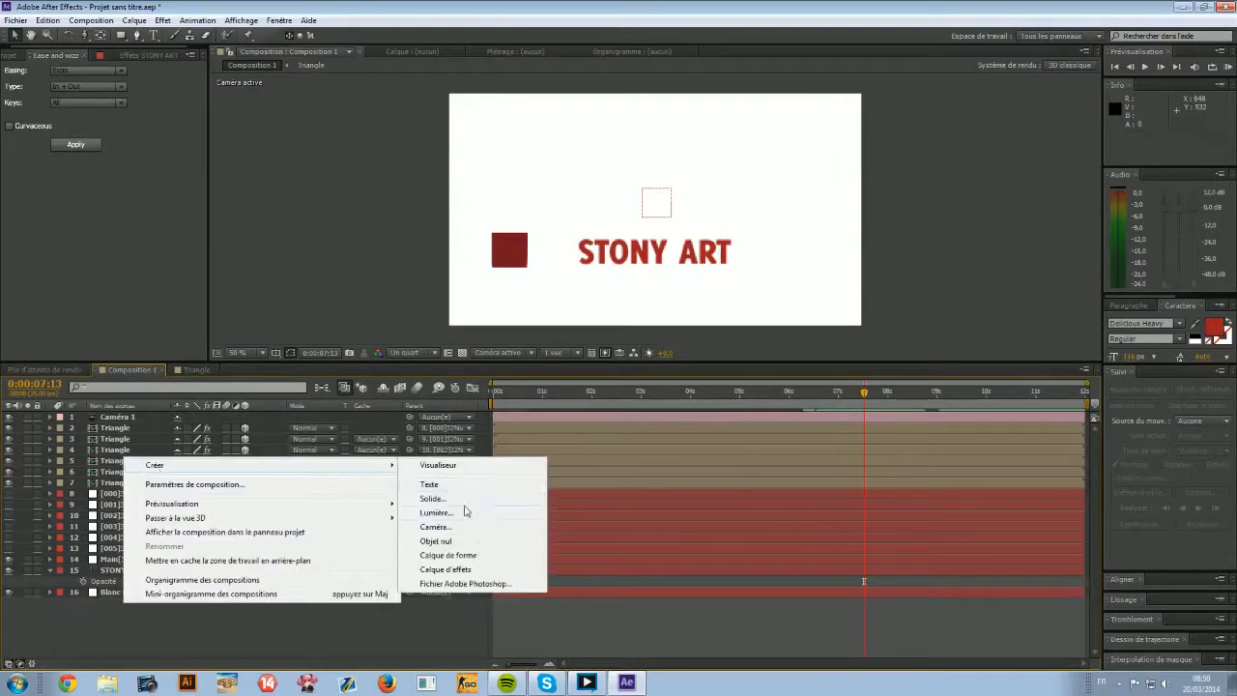
Draw a rectangular mask on the STONY ART layer around the red square and keyframe its mask path at 0:00:07:13.
click(108, 570)
click(120, 35)
drag(492, 233, 526, 271)
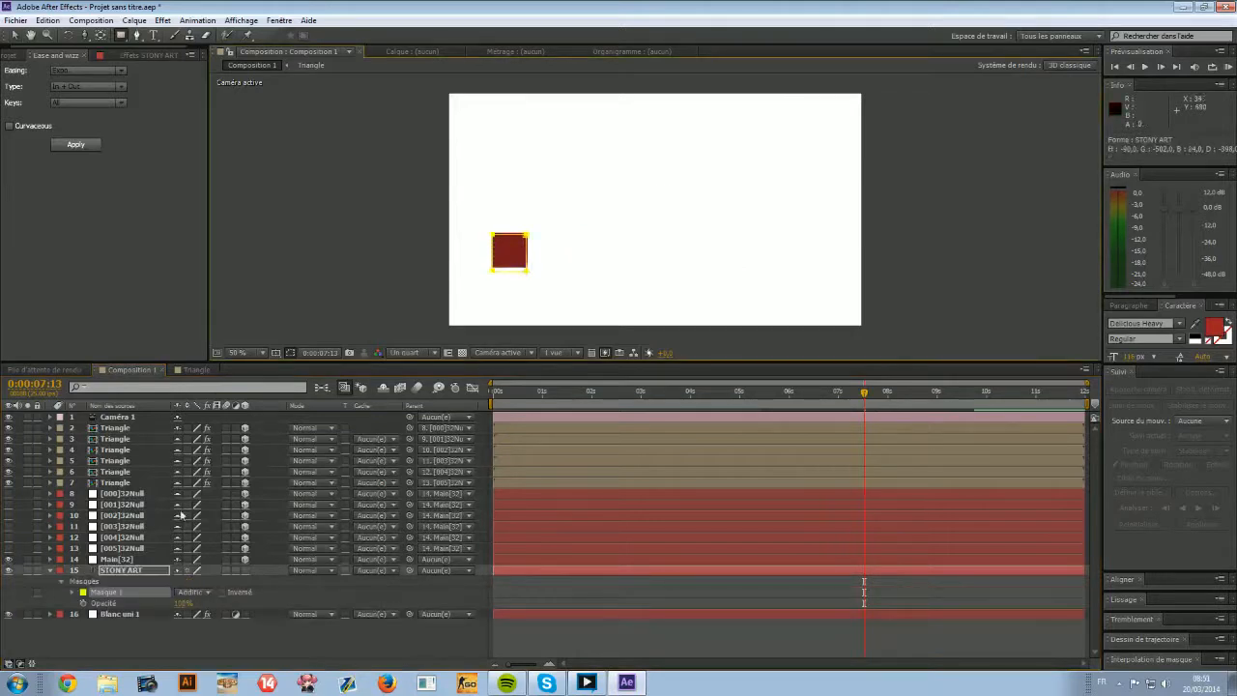
click(75, 591)
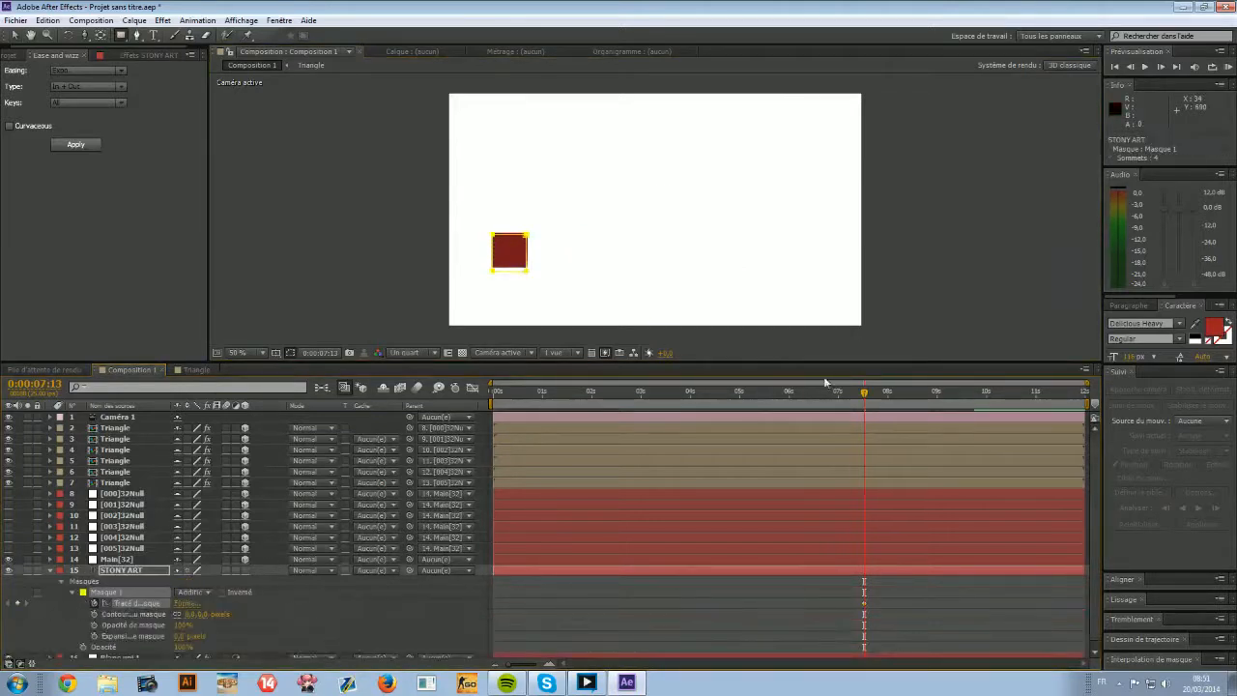
At 0:00:08:02, stretch the right edge of the STONY ART mask to the red square's right side.
drag(863, 391, 883, 391)
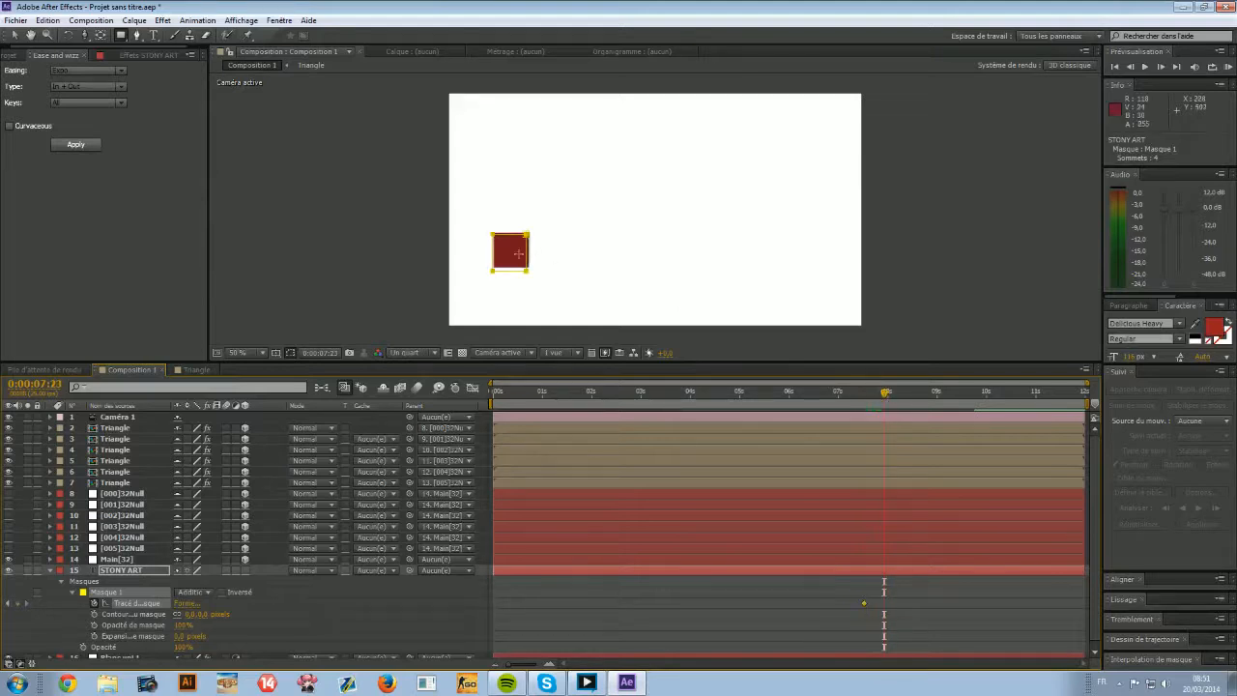
click(893, 393)
drag(894, 394, 891, 396)
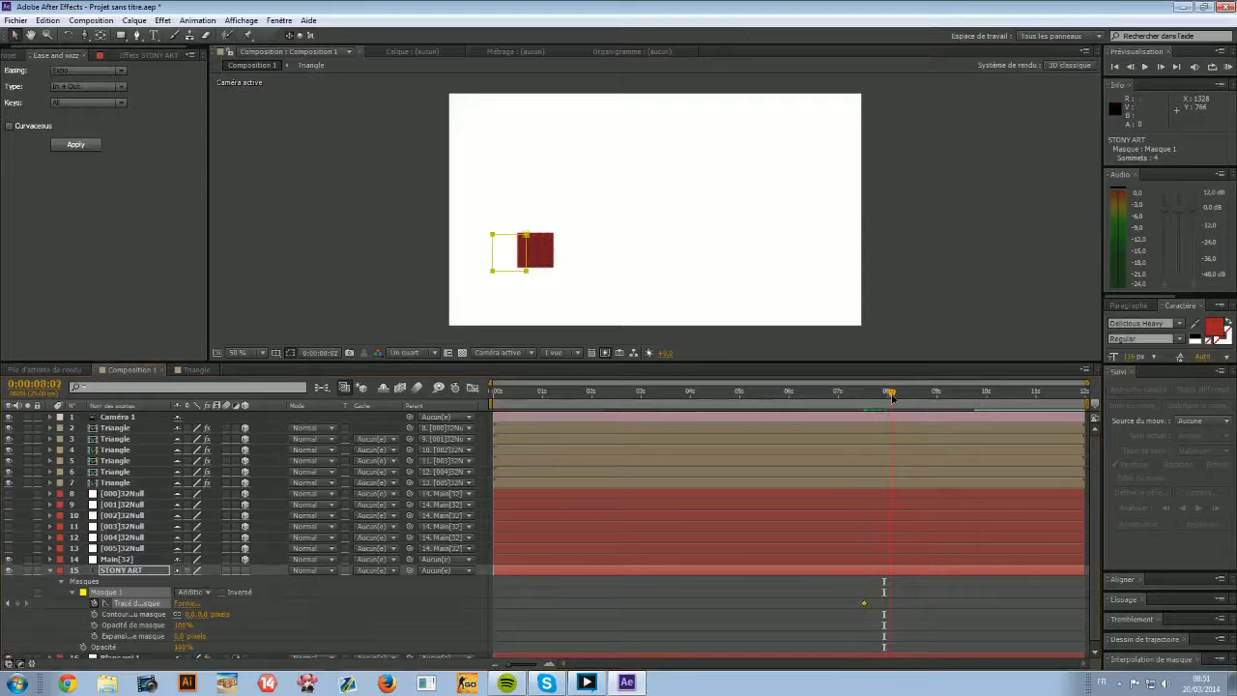
click(500, 262)
click(531, 254)
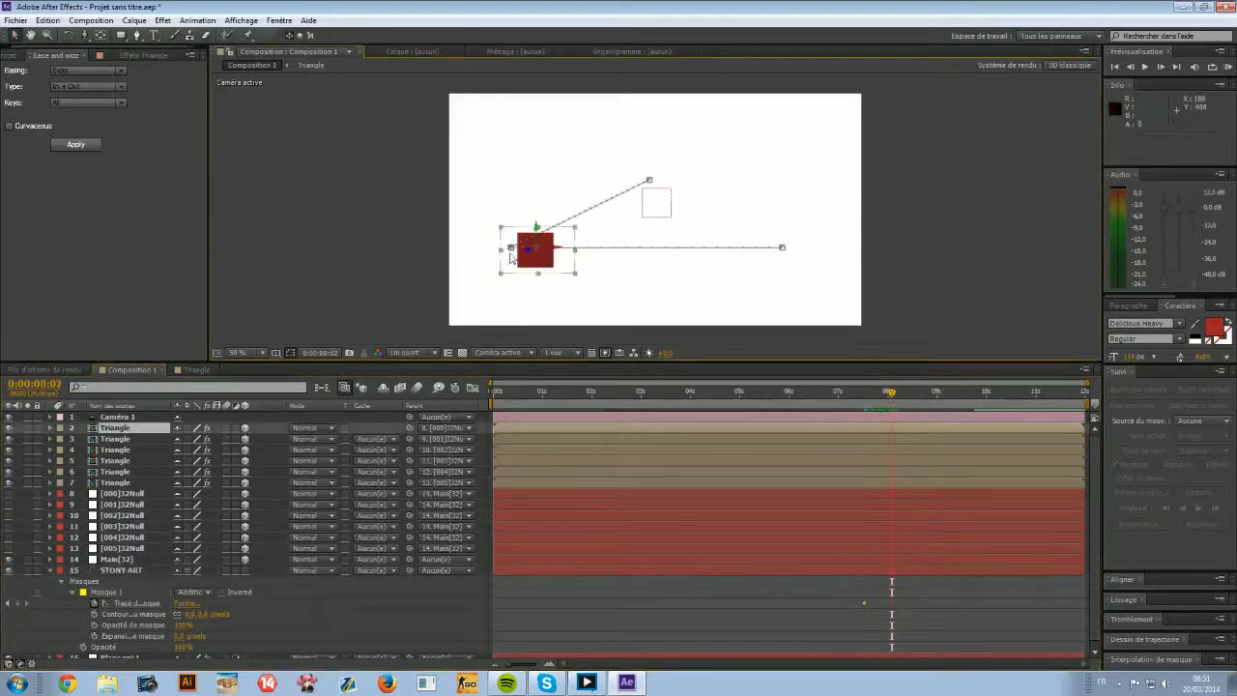
click(102, 590)
click(529, 255)
double_click(529, 255)
drag(529, 255, 554, 254)
Stretch the mask's right edge to about the middle of the moving square at 0:00:08:04 and again at 0:00:08:06.
drag(891, 394, 895, 395)
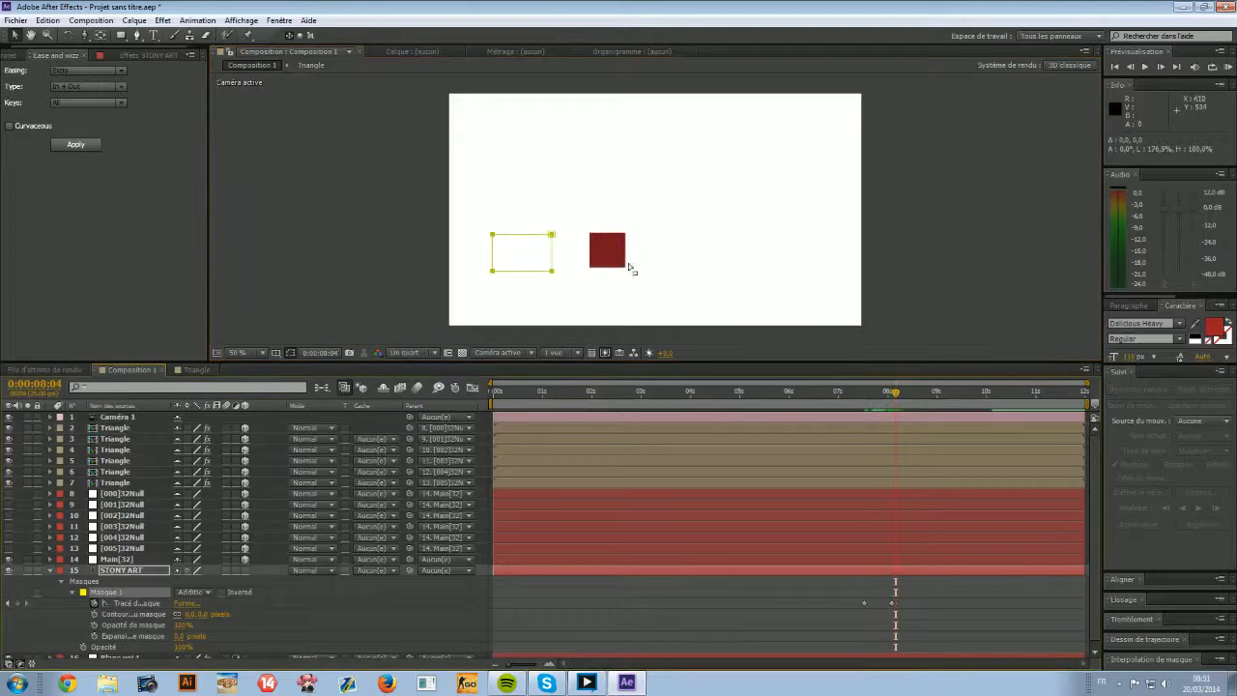
drag(553, 261, 611, 256)
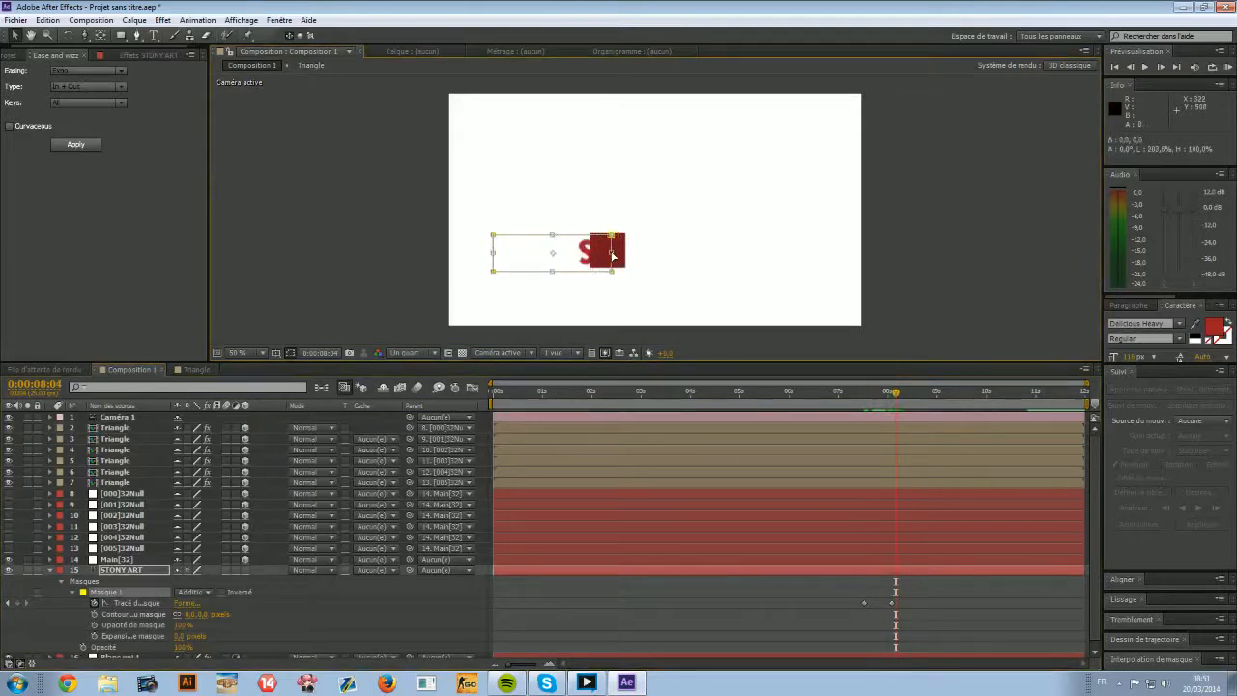
click(902, 395)
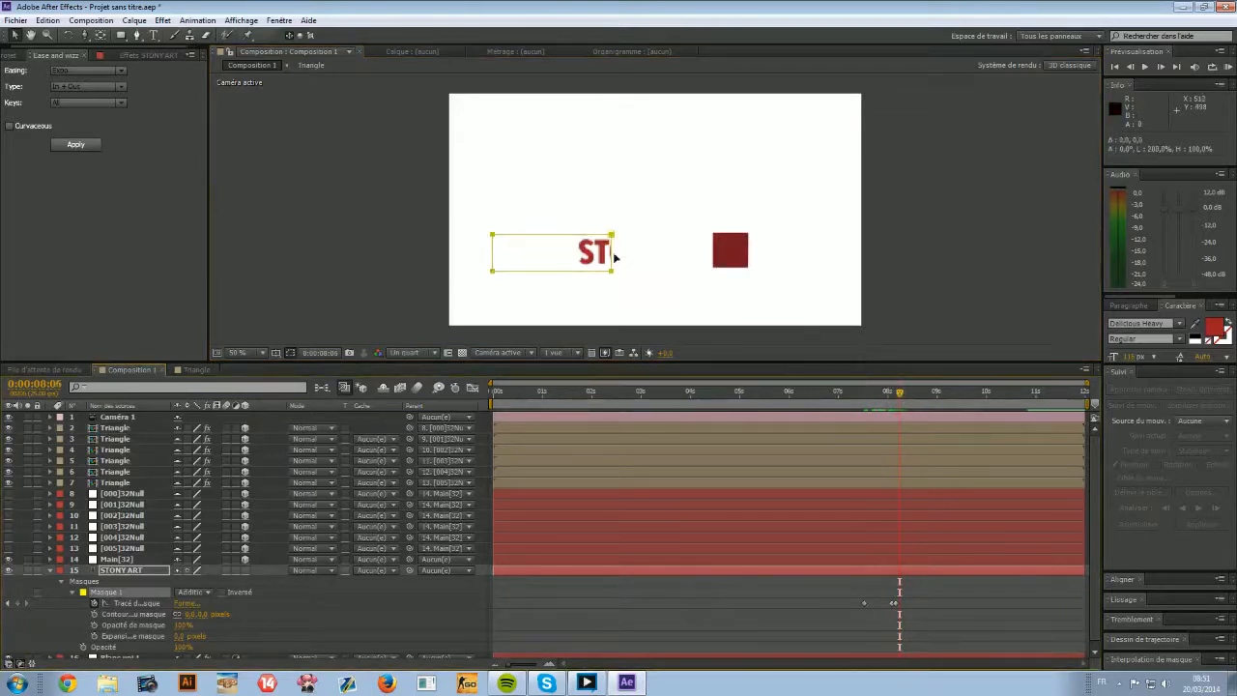
drag(611, 252, 736, 252)
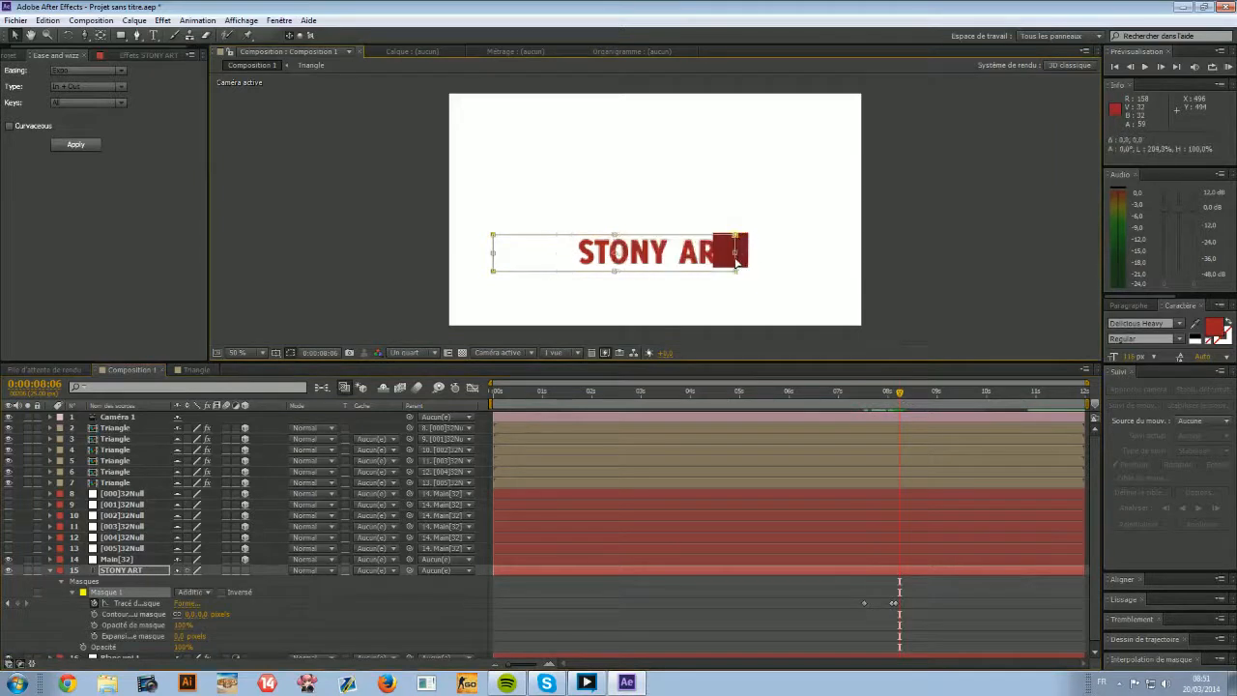
Review the mask around 0:00:08:03 and extend its right edge past the end of the text at 0:00:08:07.
drag(895, 391, 893, 392)
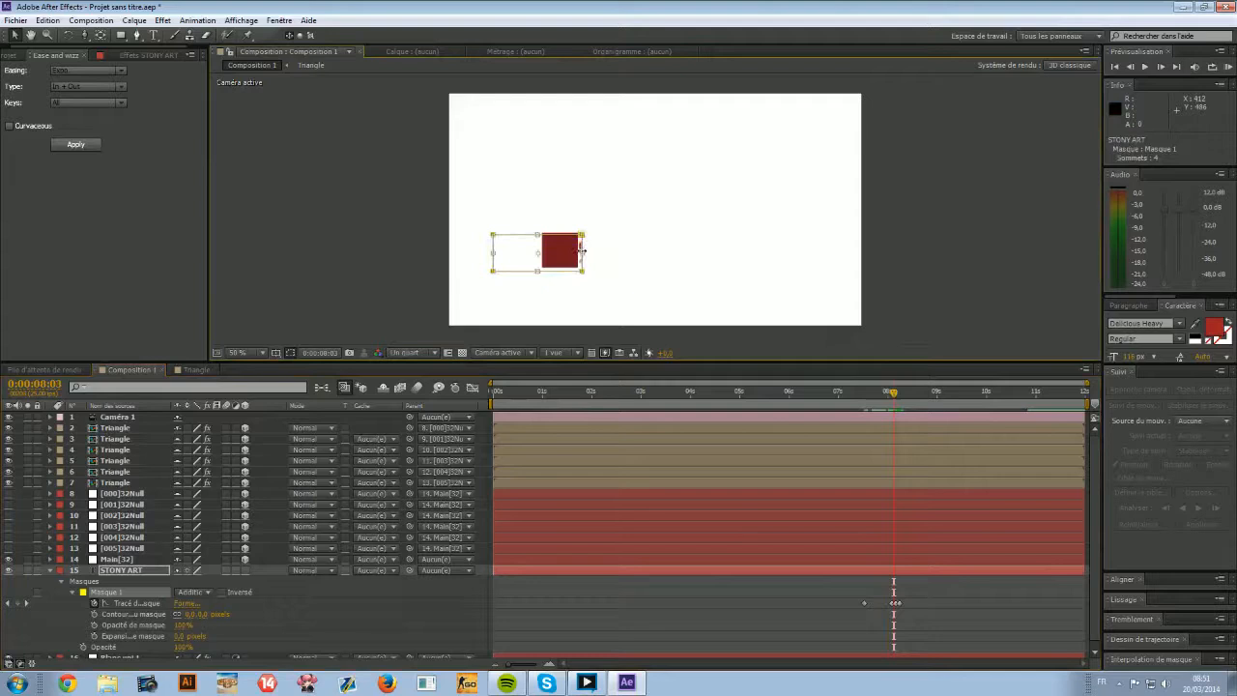
click(888, 392)
drag(888, 393, 902, 393)
drag(737, 257, 750, 257)
drag(903, 384, 909, 385)
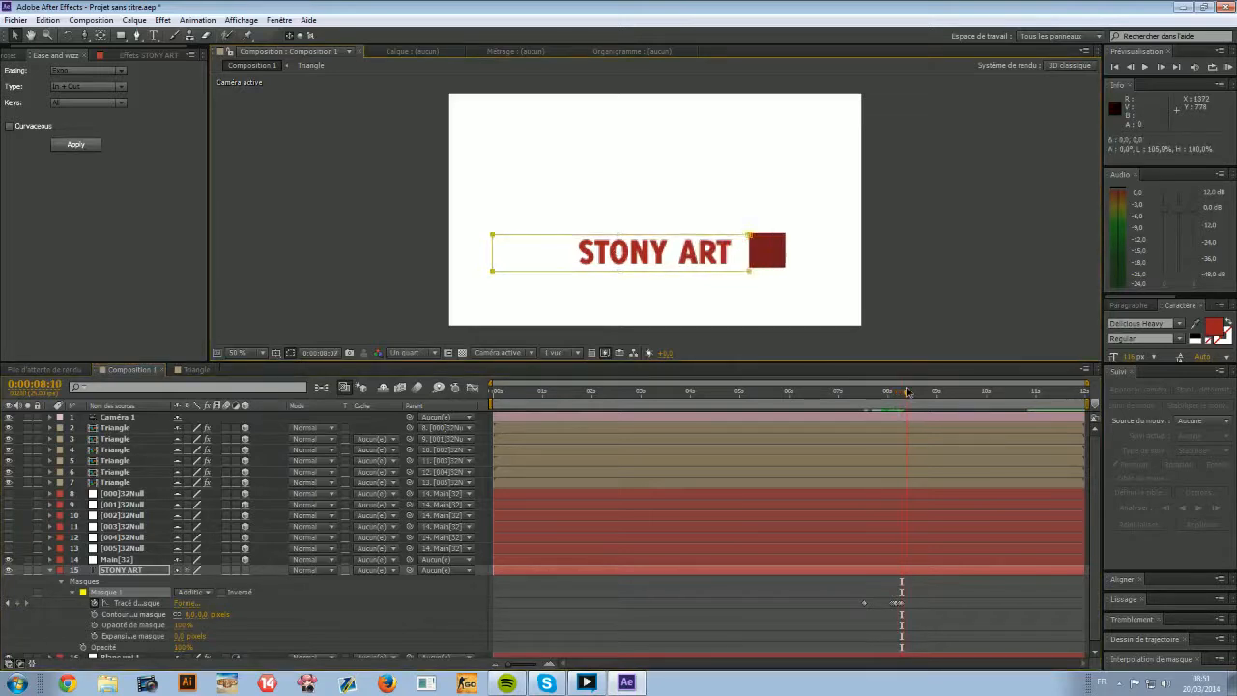
At 0:00:08:10, extend the STONY ART mask's right edge into the red square, well past the end of the text.
click(749, 253)
drag(749, 253, 784, 253)
click(906, 293)
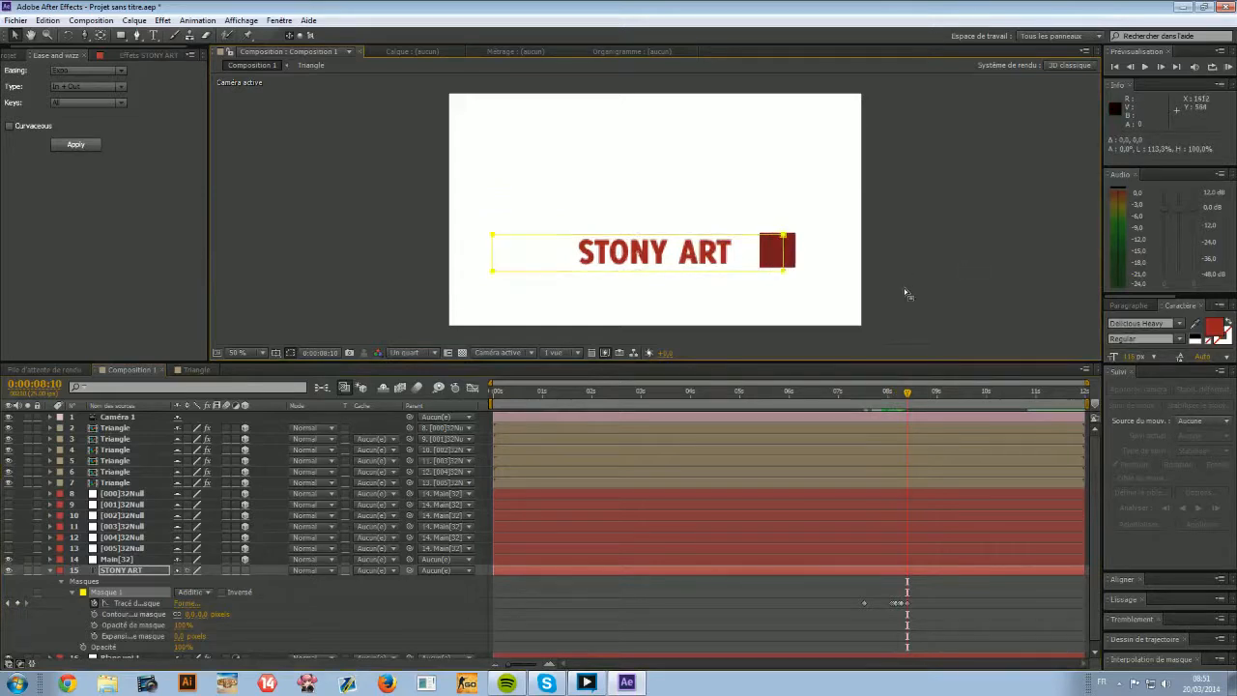
Collapse the STONY ART layer's properties and play back the masked text reveal.
drag(905, 399, 947, 399)
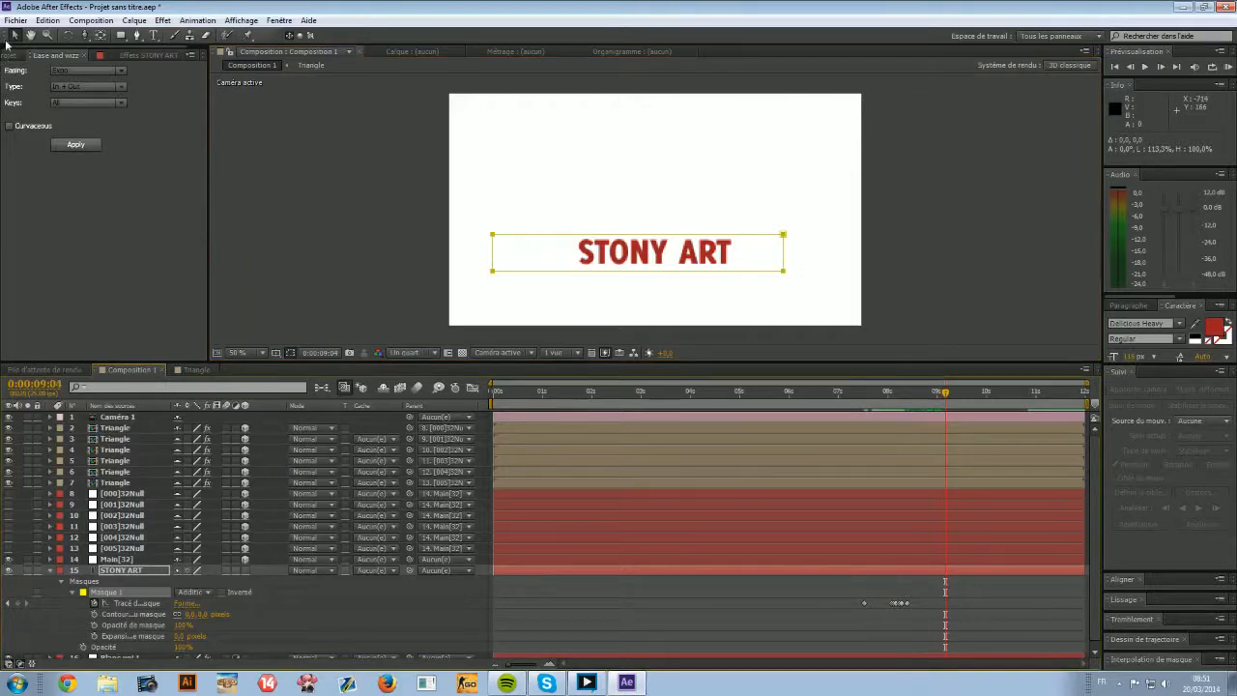
click(53, 570)
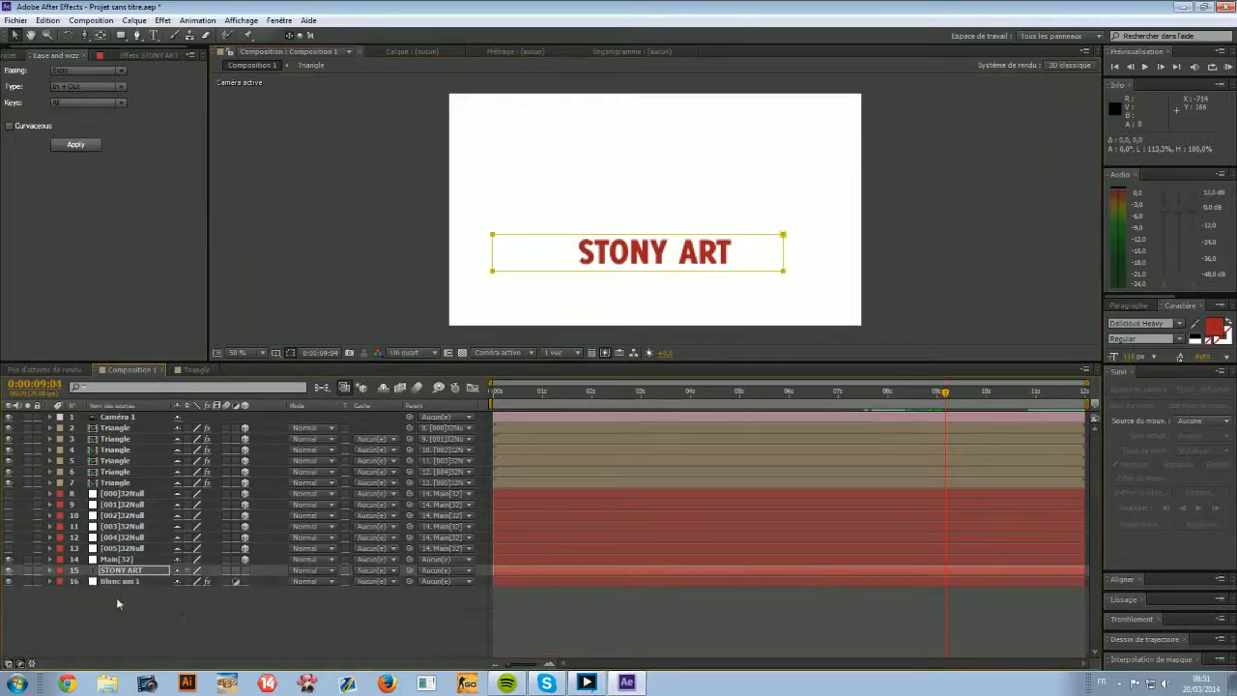
click(116, 603)
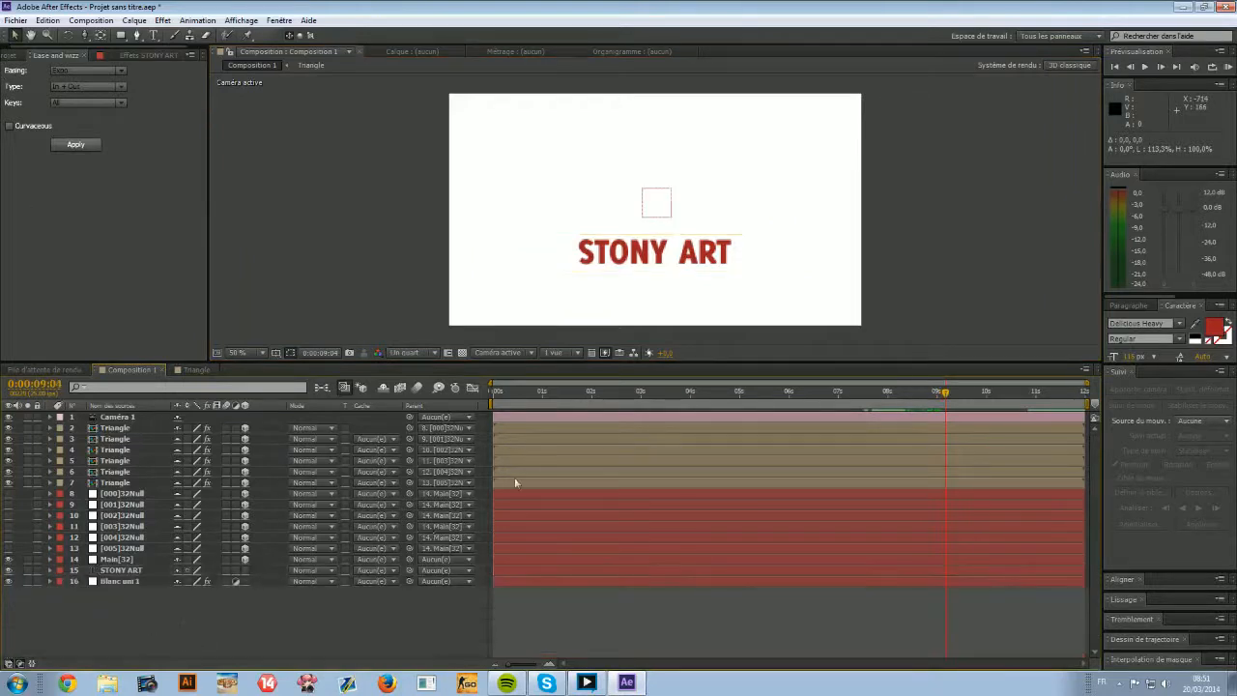
click(879, 393)
key(space)
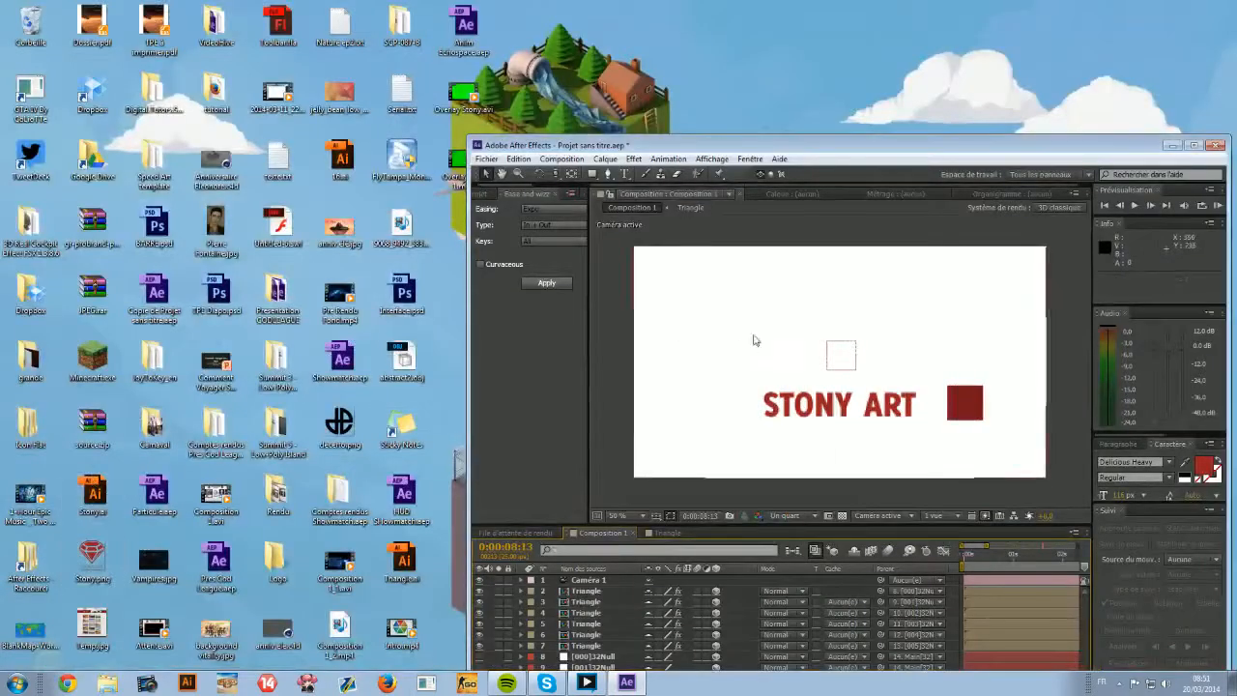
double_click(798, 145)
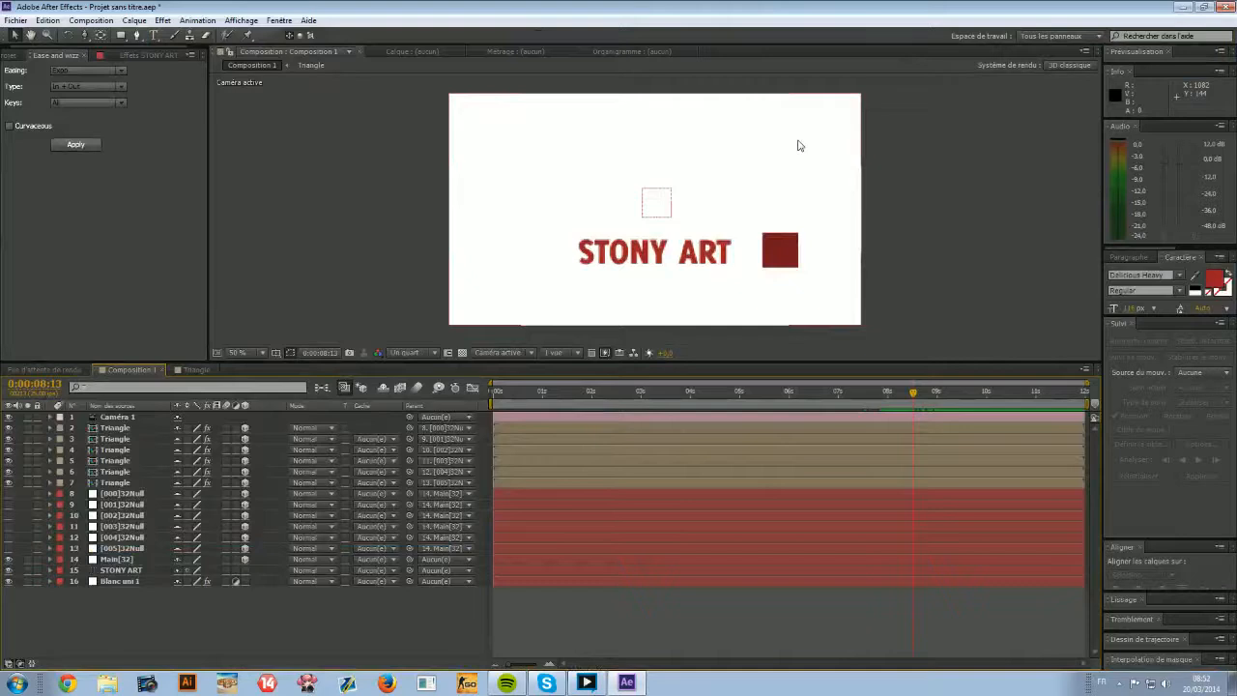
Import Stony.ai from the desktop and add it as the top layer of Composition 1.
click(11, 55)
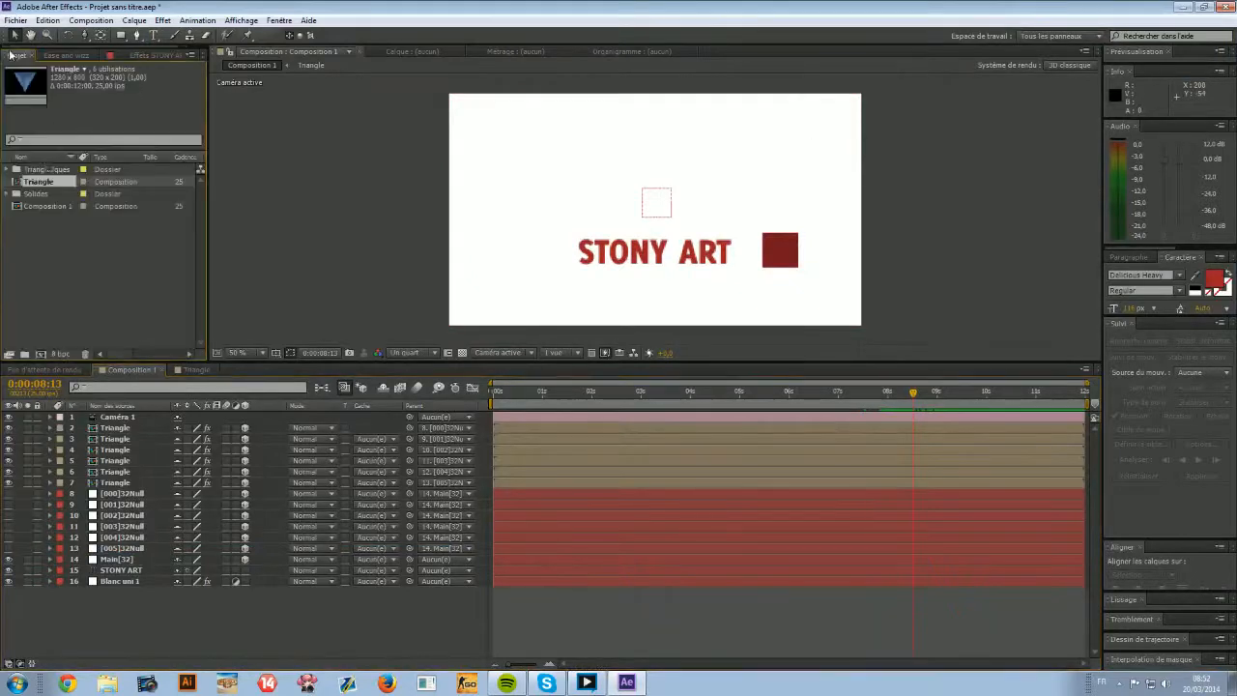
double_click(33, 232)
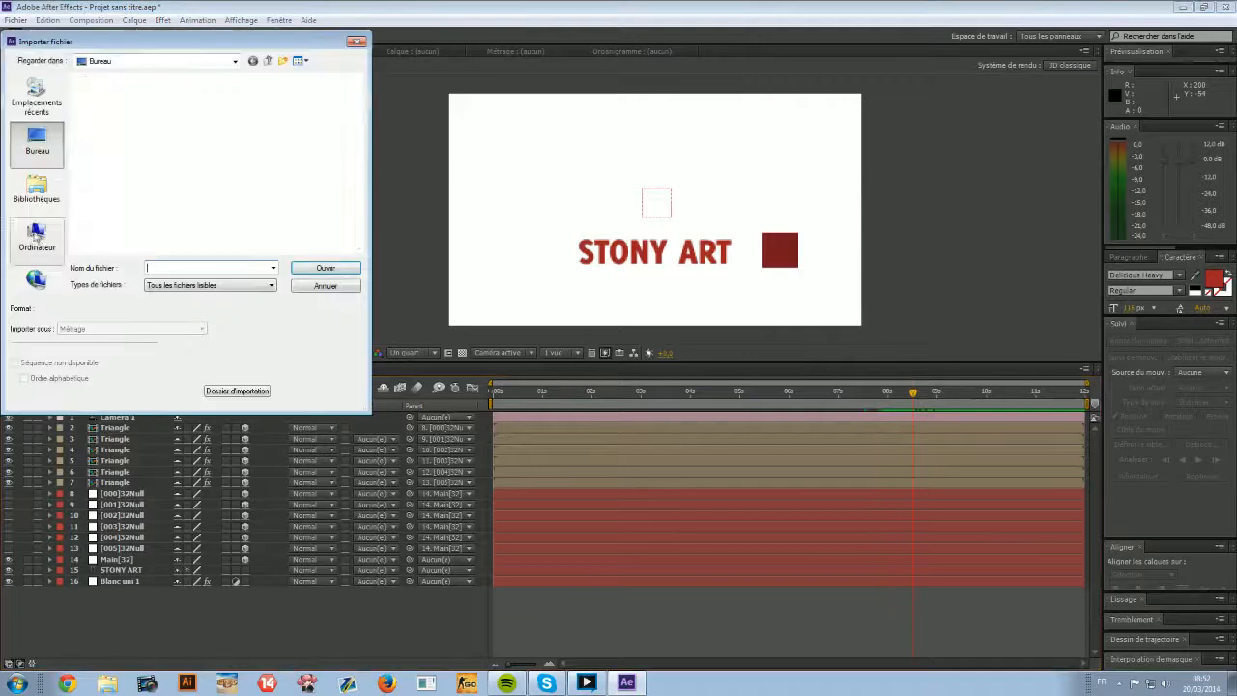
scroll(257, 164, down, 5)
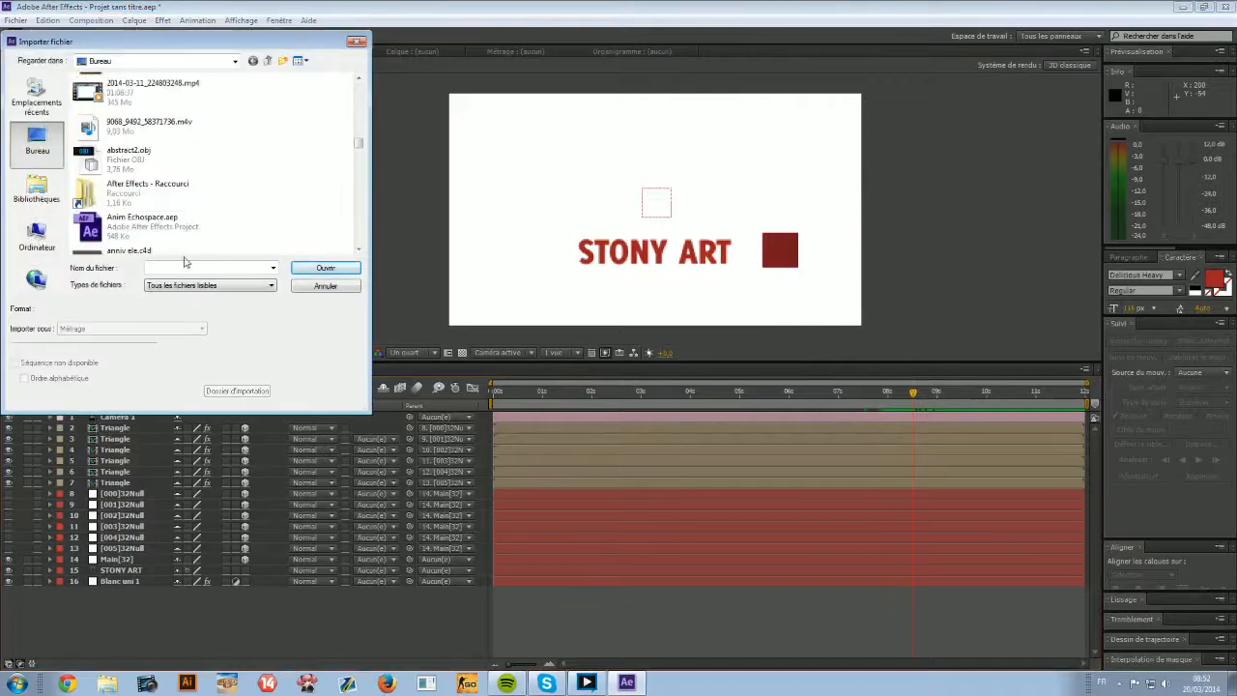
text(st)
key(Down)
key(Down)
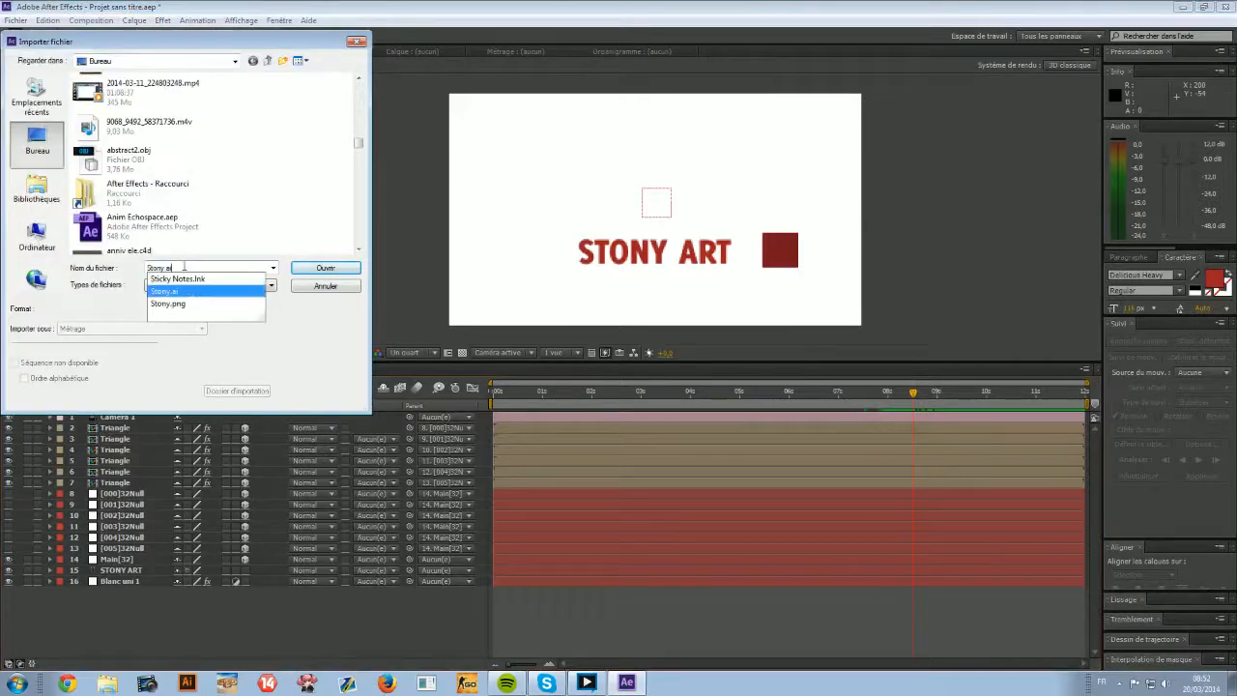
key(Return)
click(73, 239)
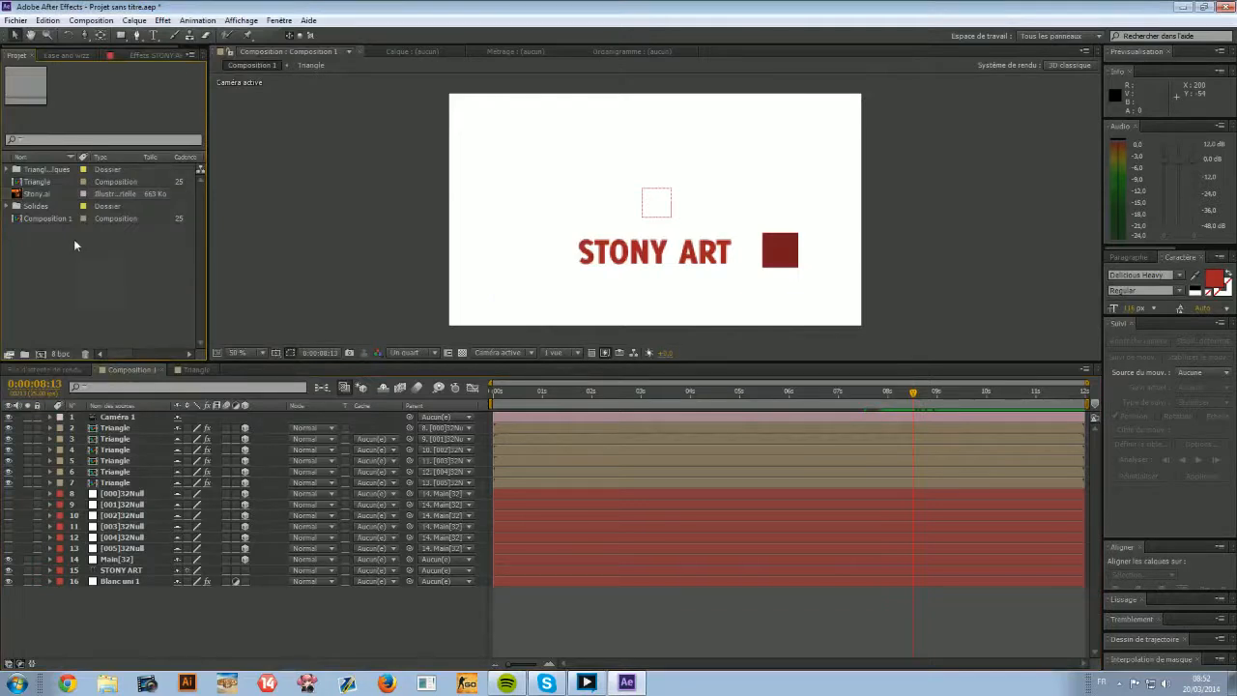
drag(38, 198, 112, 416)
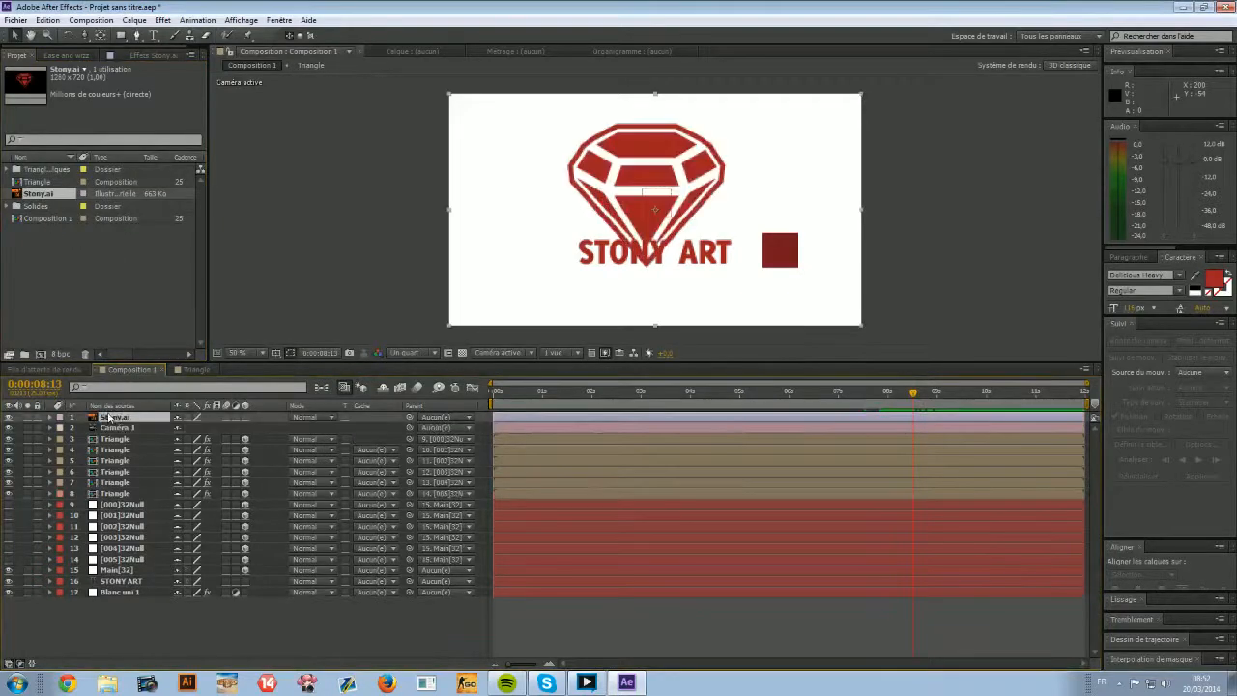
Create shapes from the Stony.ai vector layer and delete the original Stony.ai layer.
right_click(112, 417)
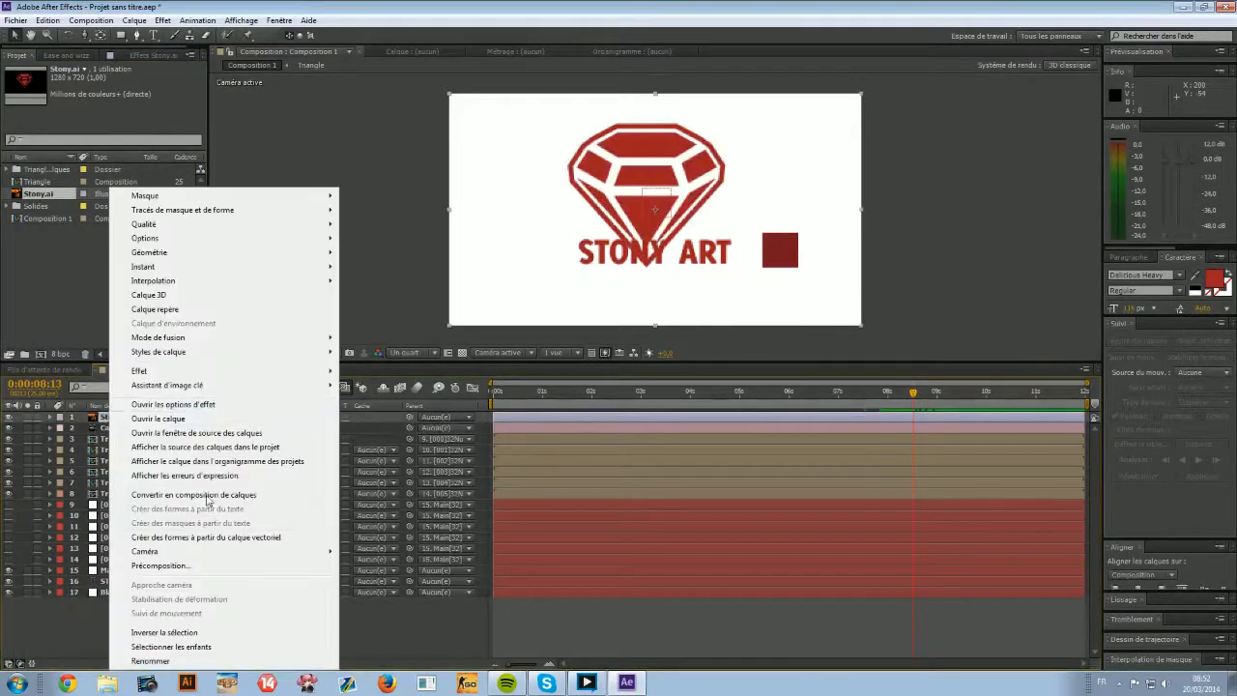
click(200, 537)
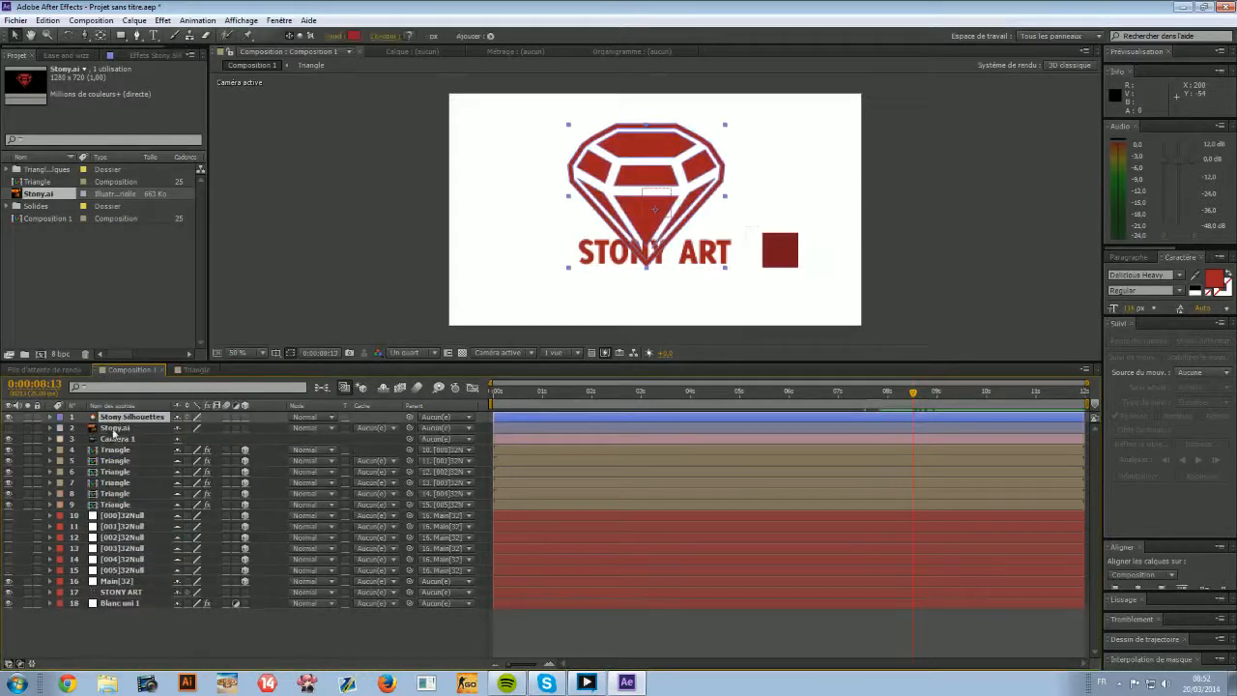
key(Delete)
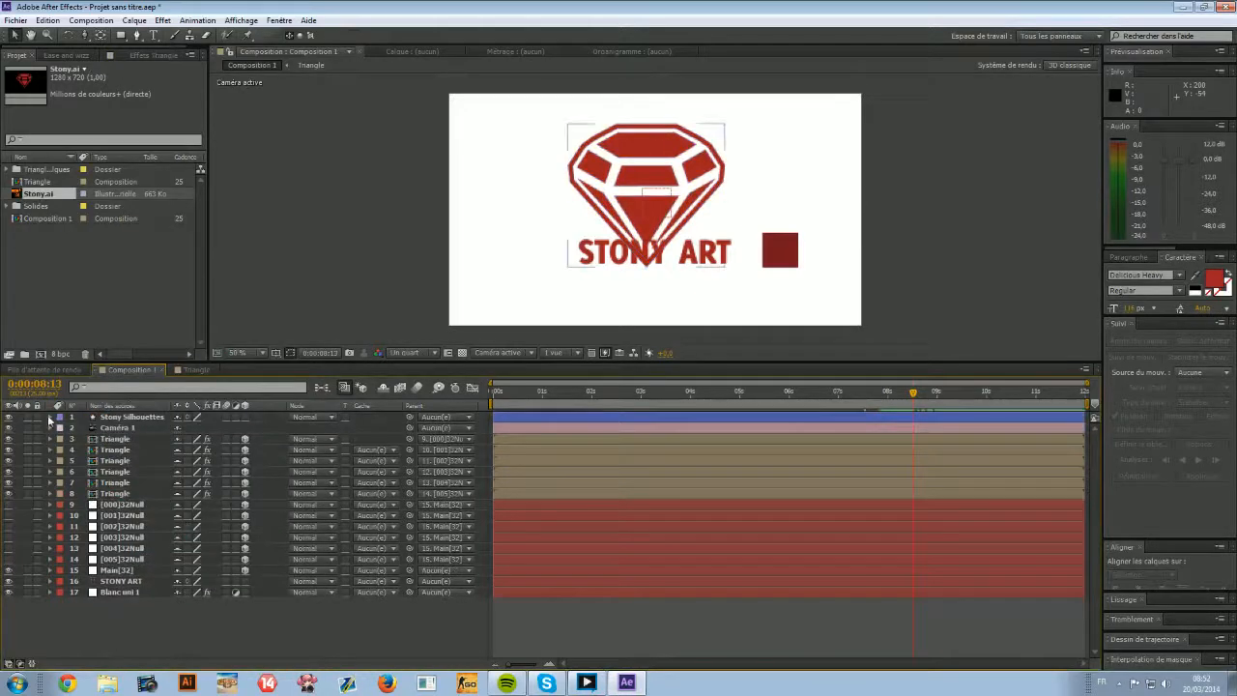
Scale the diamond logo down to about 45% and place it just above the STONY ART text.
click(651, 161)
drag(726, 124, 670, 167)
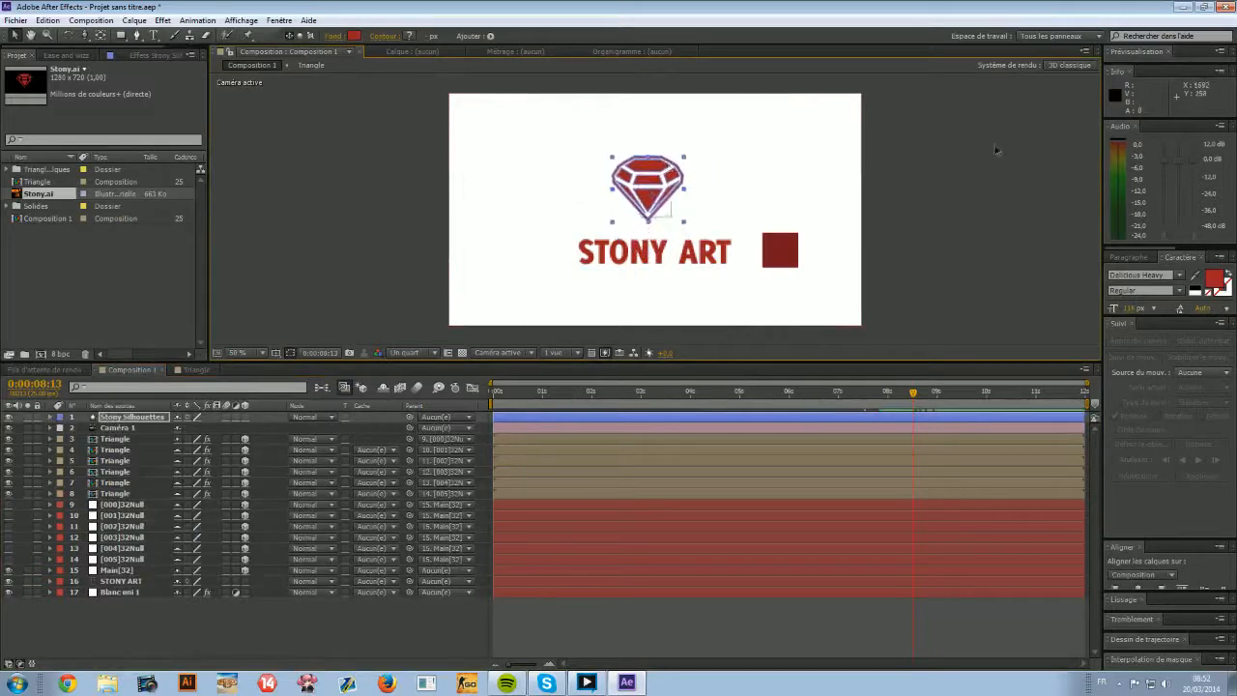
click(935, 244)
At 0:00:09:00, add Wiggle Paths and Trim Paths operators to the Stony Silhouettes contents.
mouse_move(926, 393)
mouse_down()
mouse_move(978, 394)
mouse_move(928, 396)
mouse_move(935, 410)
mouse_up()
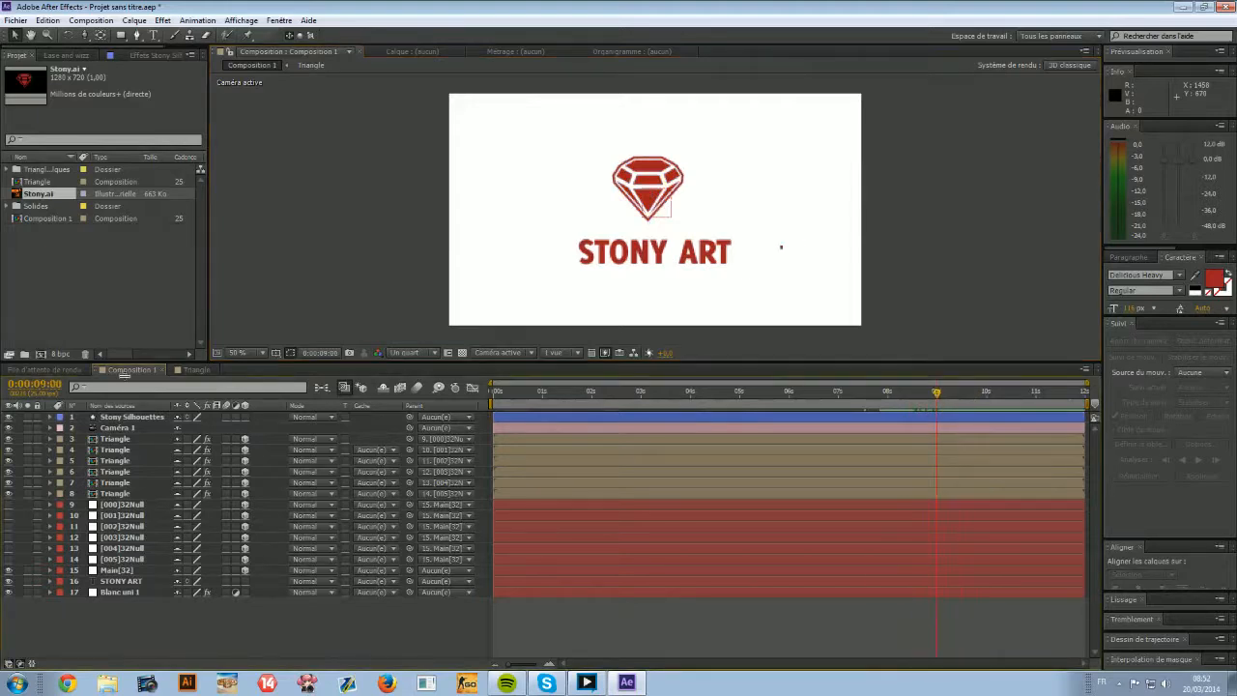
click(52, 416)
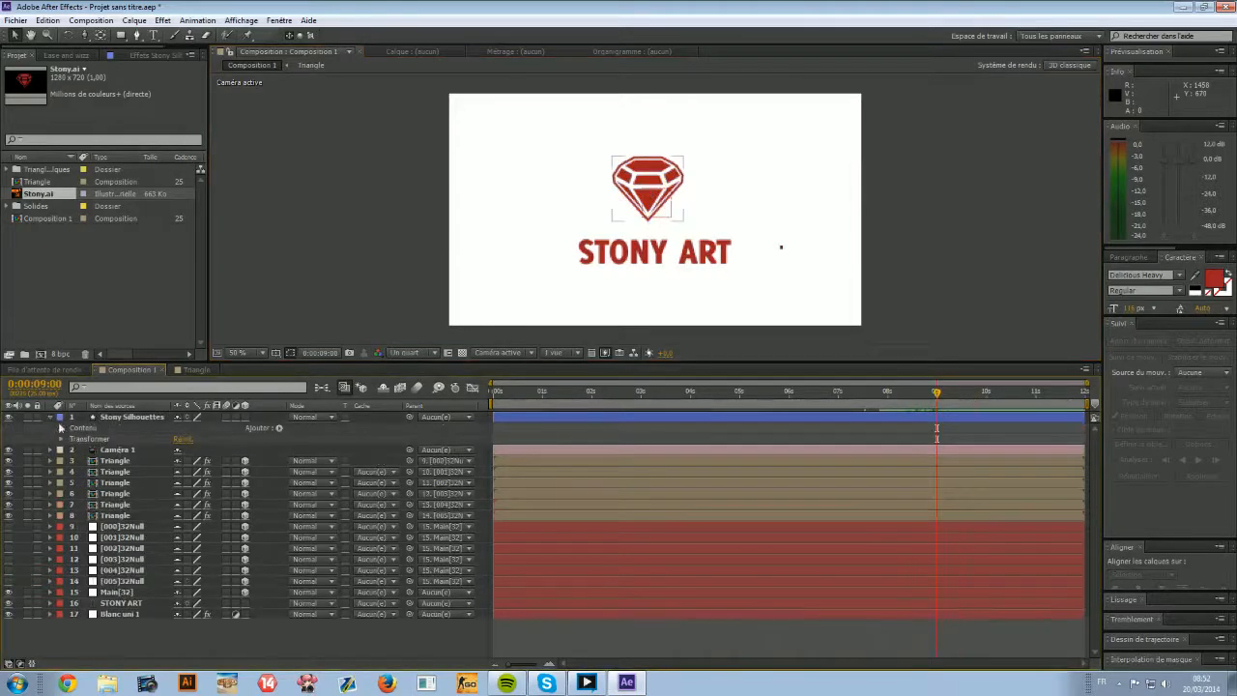
click(279, 428)
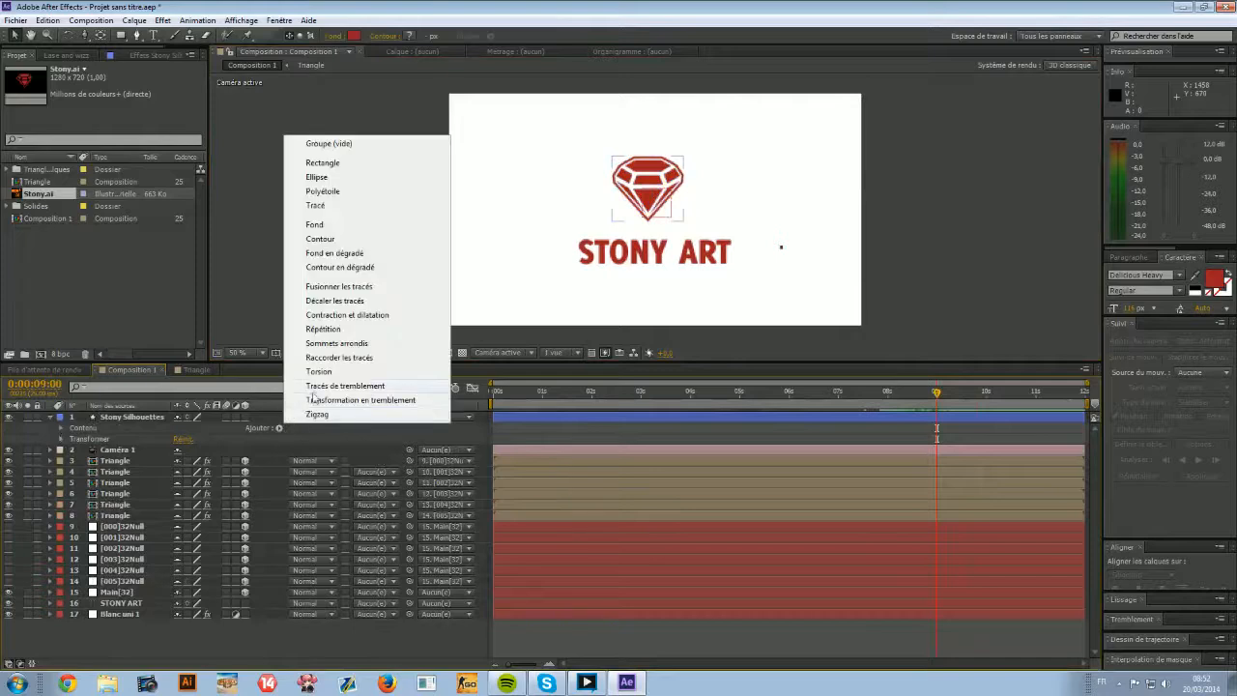
click(317, 387)
click(279, 428)
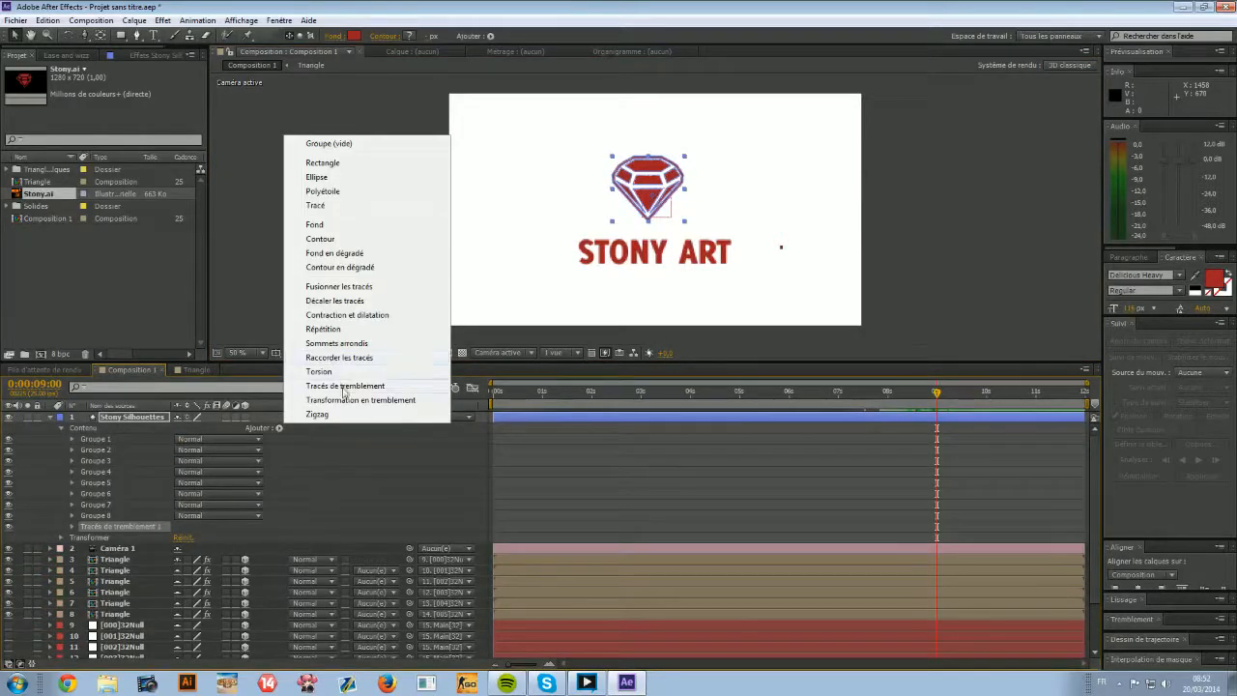
click(340, 357)
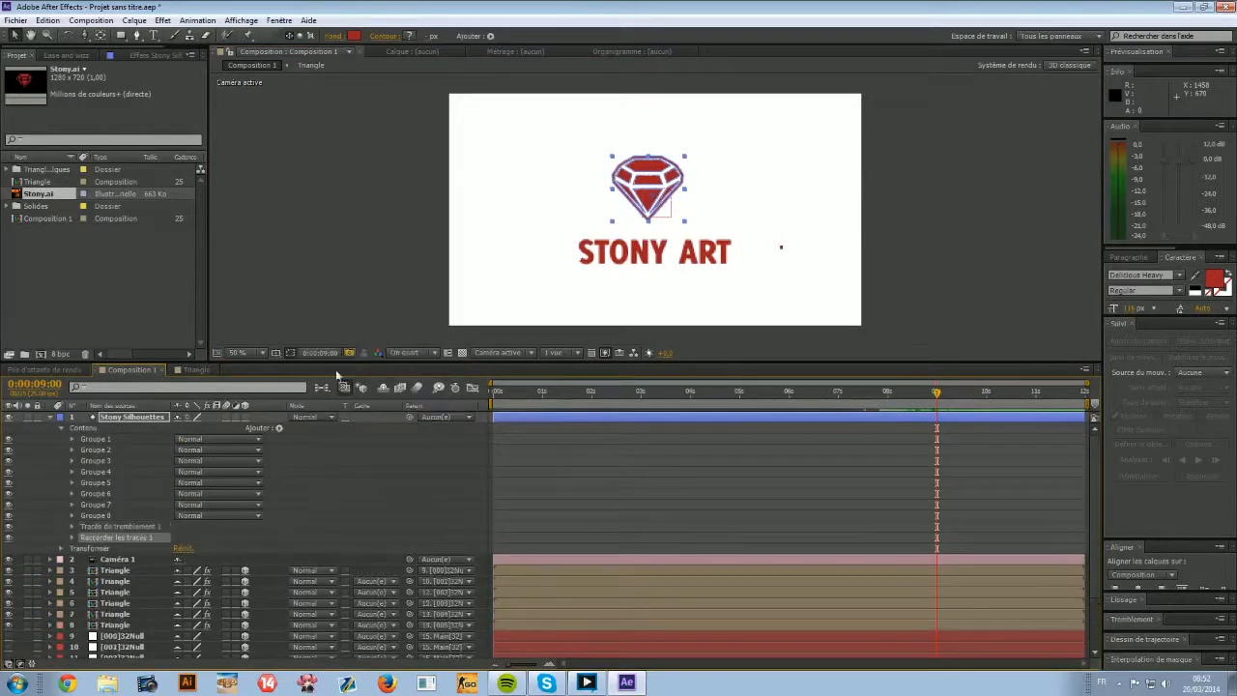
Expand the Wiggle Paths and Trim Paths settings and set the wiggles per second to 0.
click(71, 527)
scroll(76, 541, down, 1)
click(73, 591)
scroll(145, 545, down, 1)
scroll(165, 522, down, 2)
scroll(176, 504, up, 2)
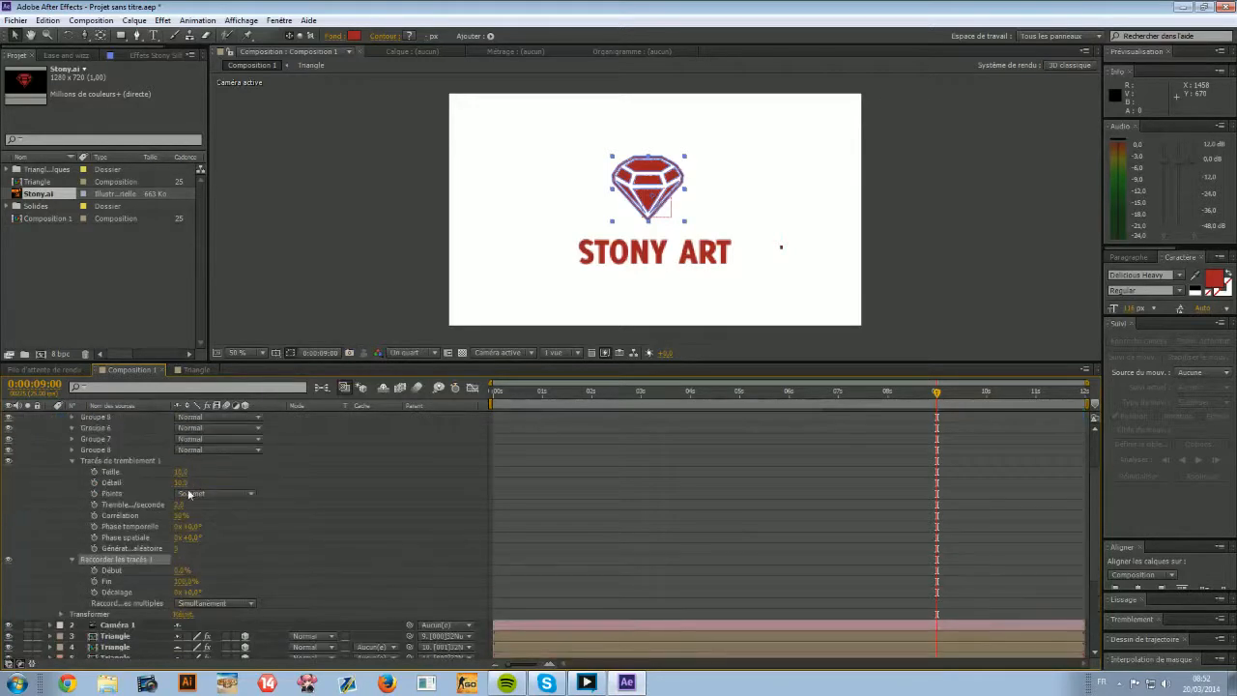
click(180, 505)
key(Return)
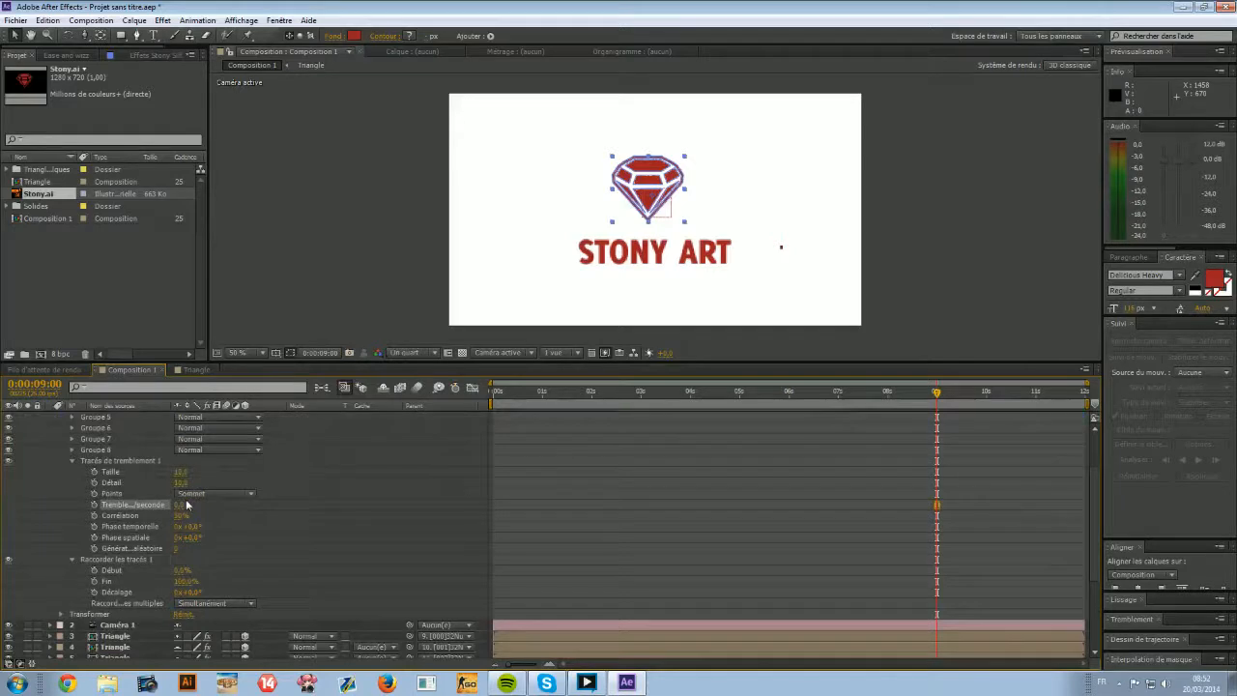
Try shifting the Stony Silhouettes layer's horizontal position, and undo the move.
scroll(186, 505, up, 2)
scroll(125, 520, down, 2)
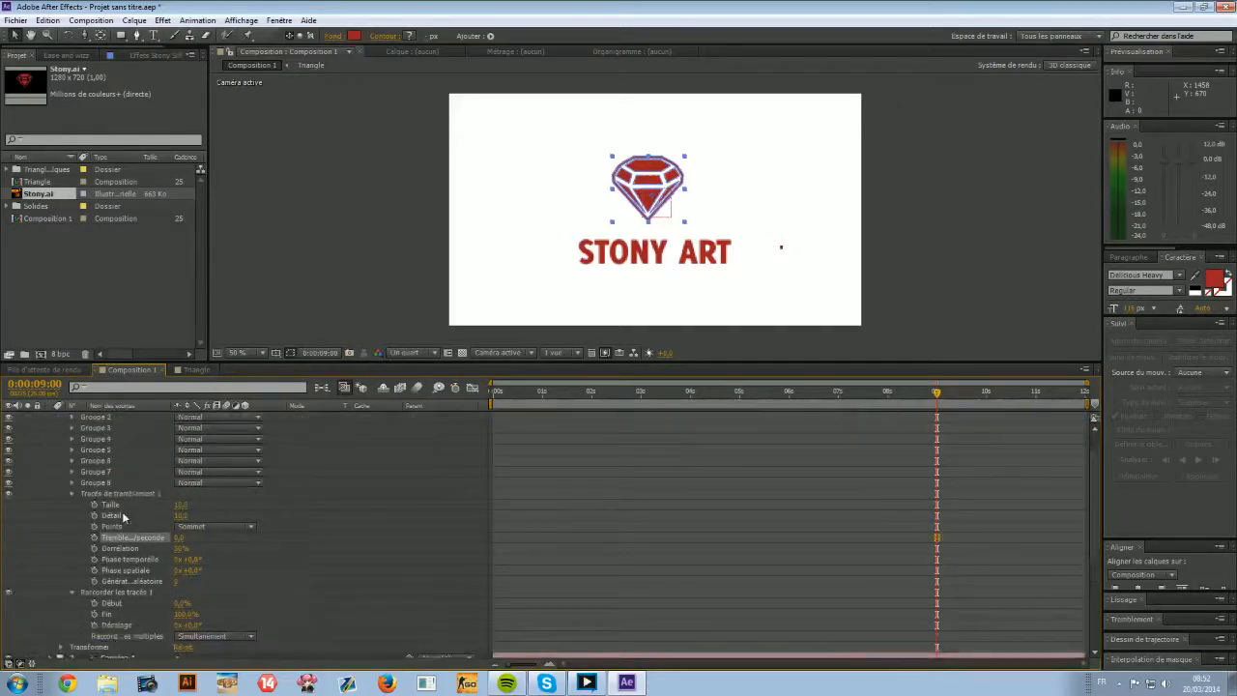
scroll(121, 510, up, 2)
click(113, 416)
click(116, 417)
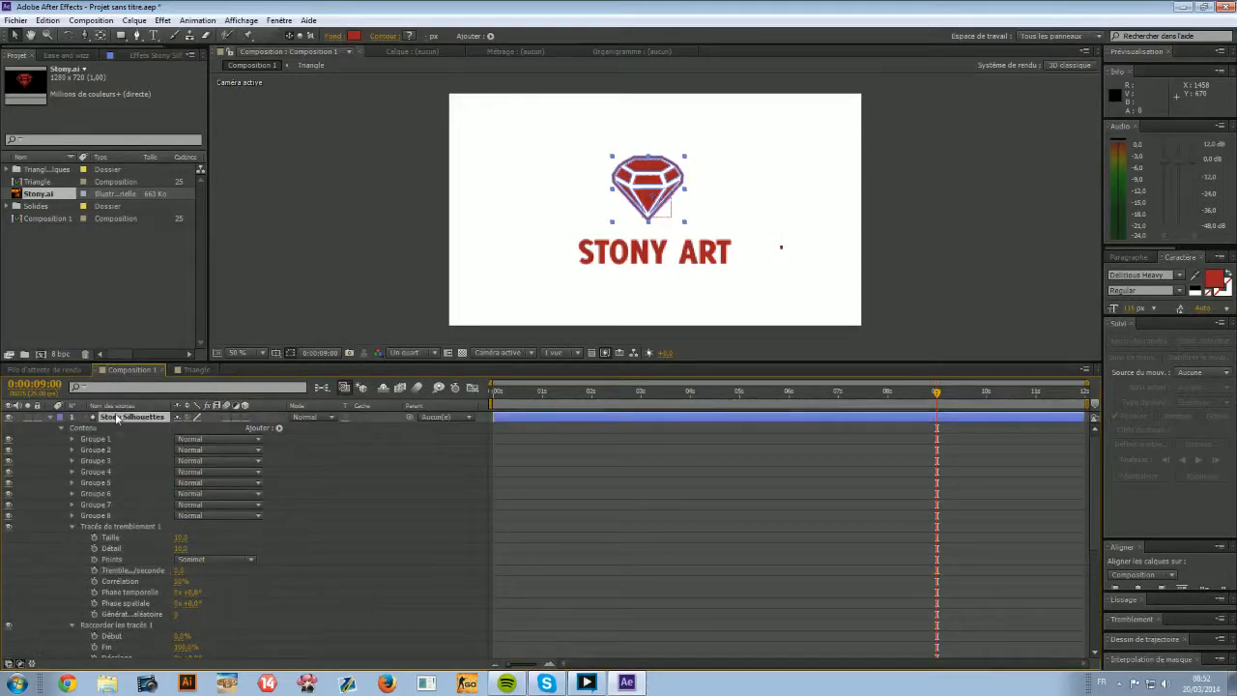
key(p)
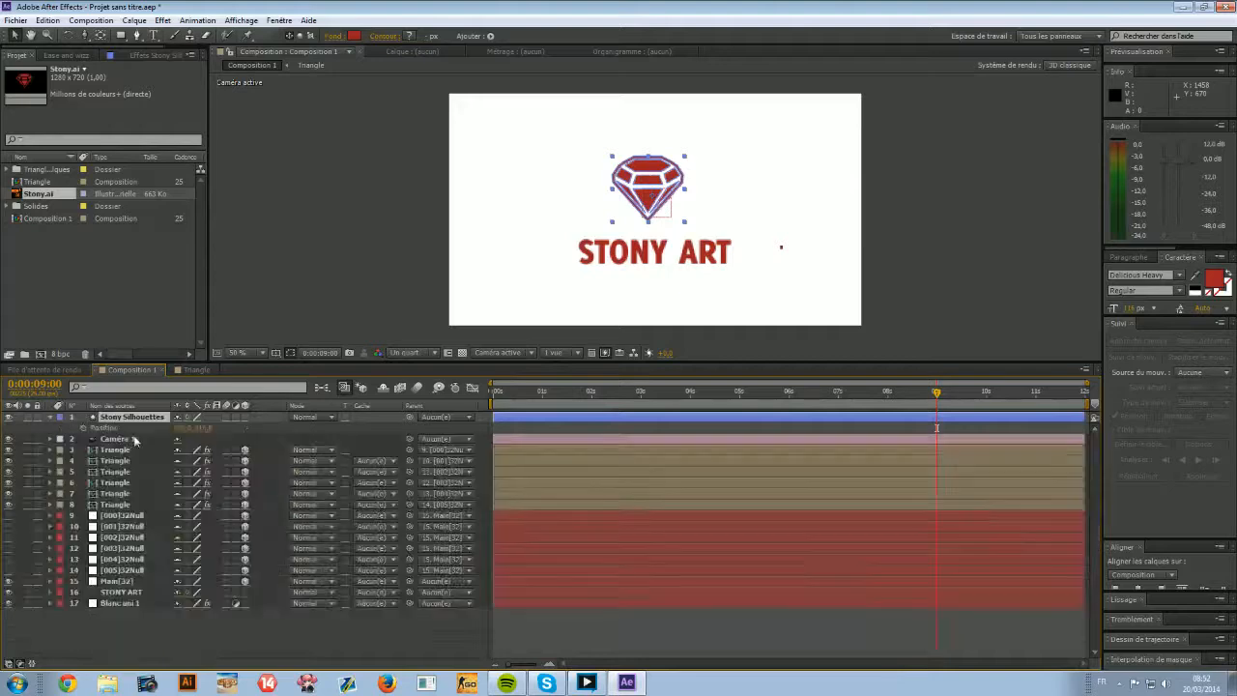
drag(177, 427, 198, 427)
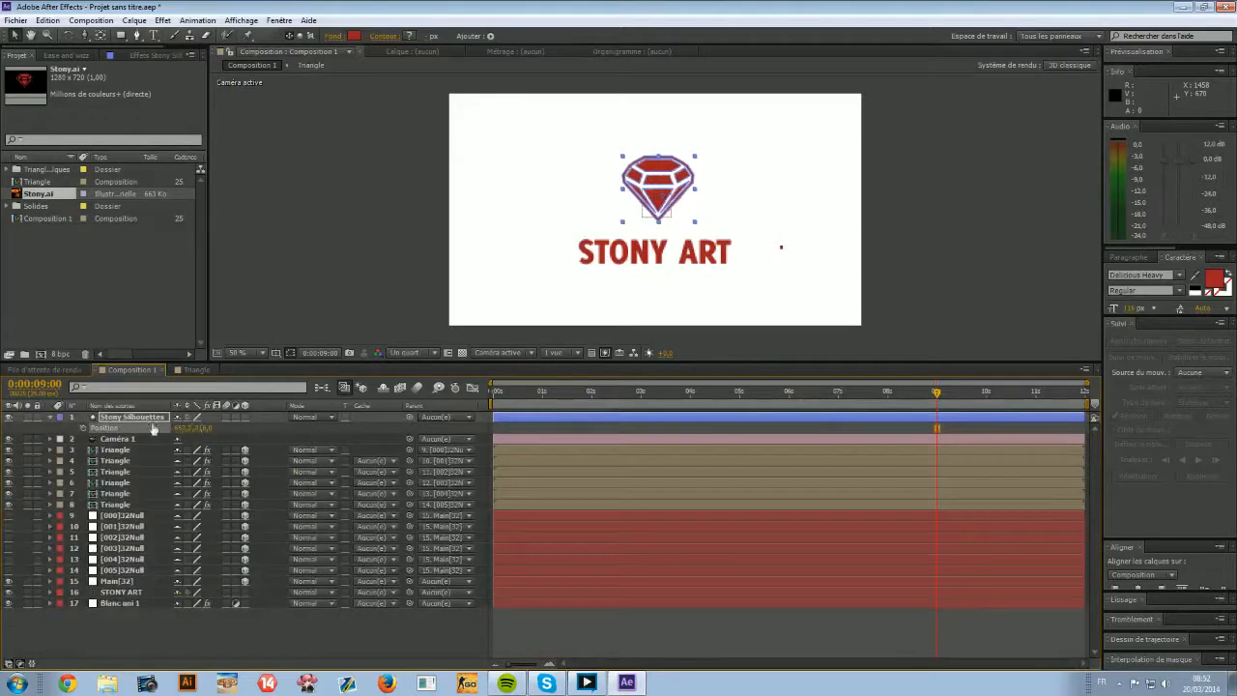
key(ctrl+z)
click(51, 417)
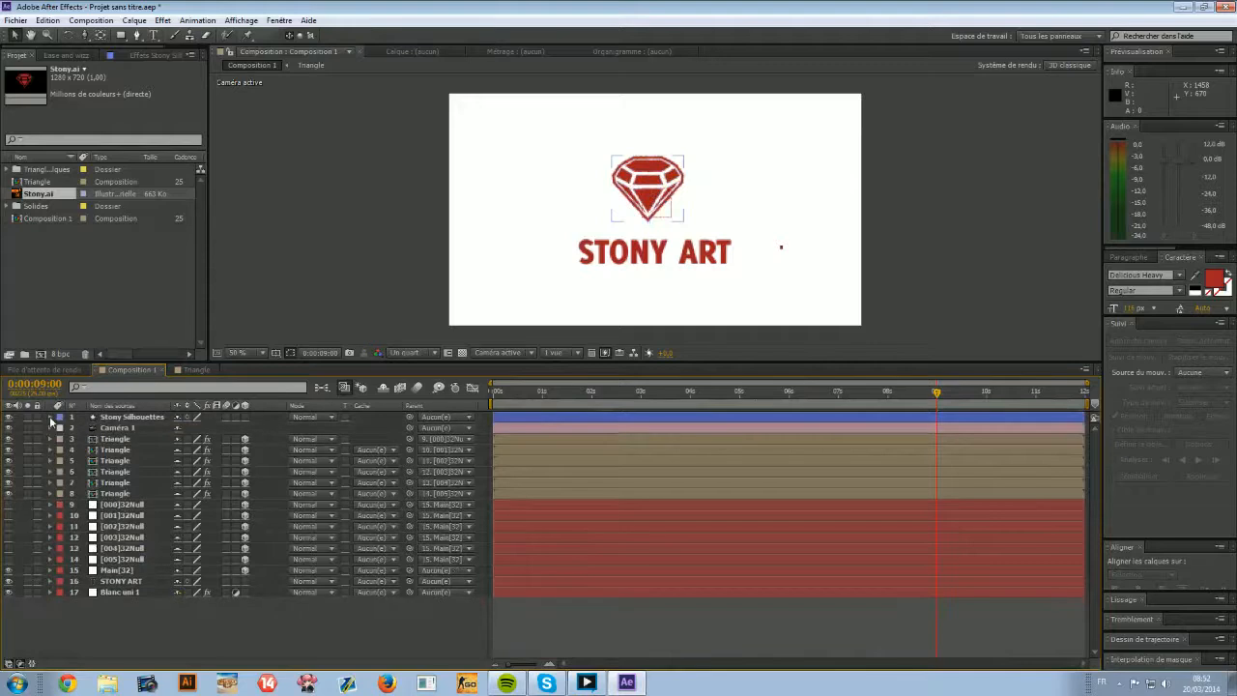
Try changing the position of Groupe 1 inside Stony Silhouettes through its transform properties, and undo it.
click(50, 417)
click(61, 427)
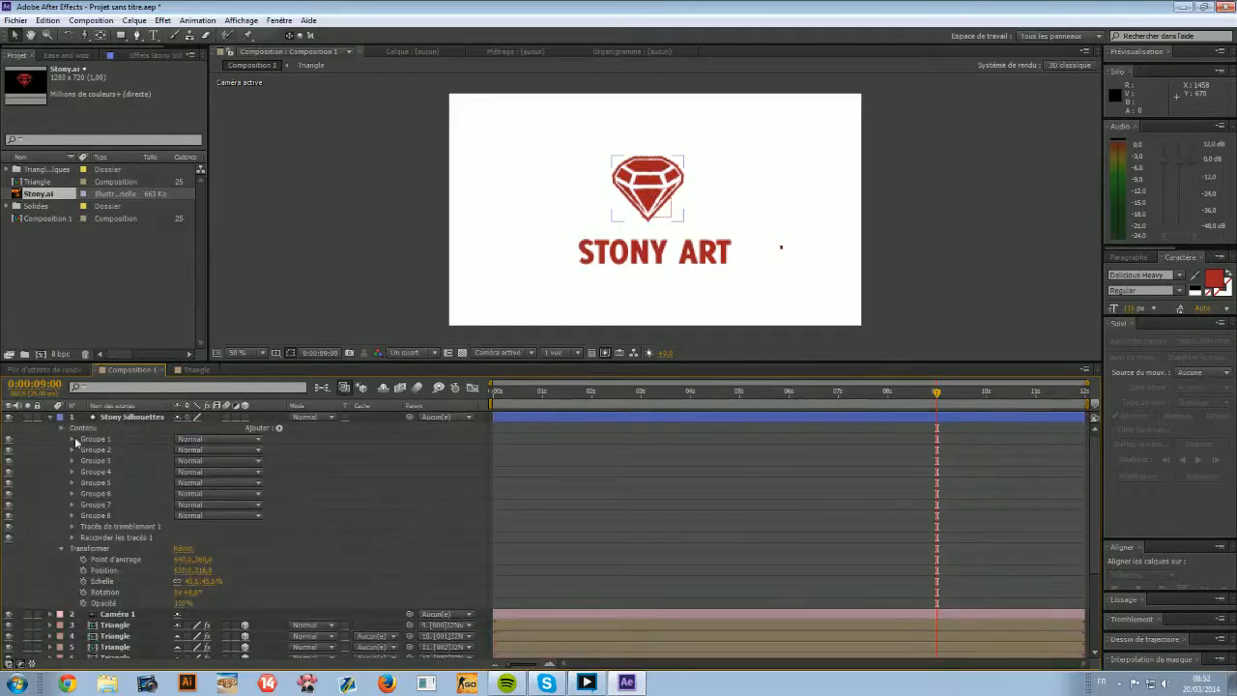
click(71, 438)
click(83, 451)
click(83, 449)
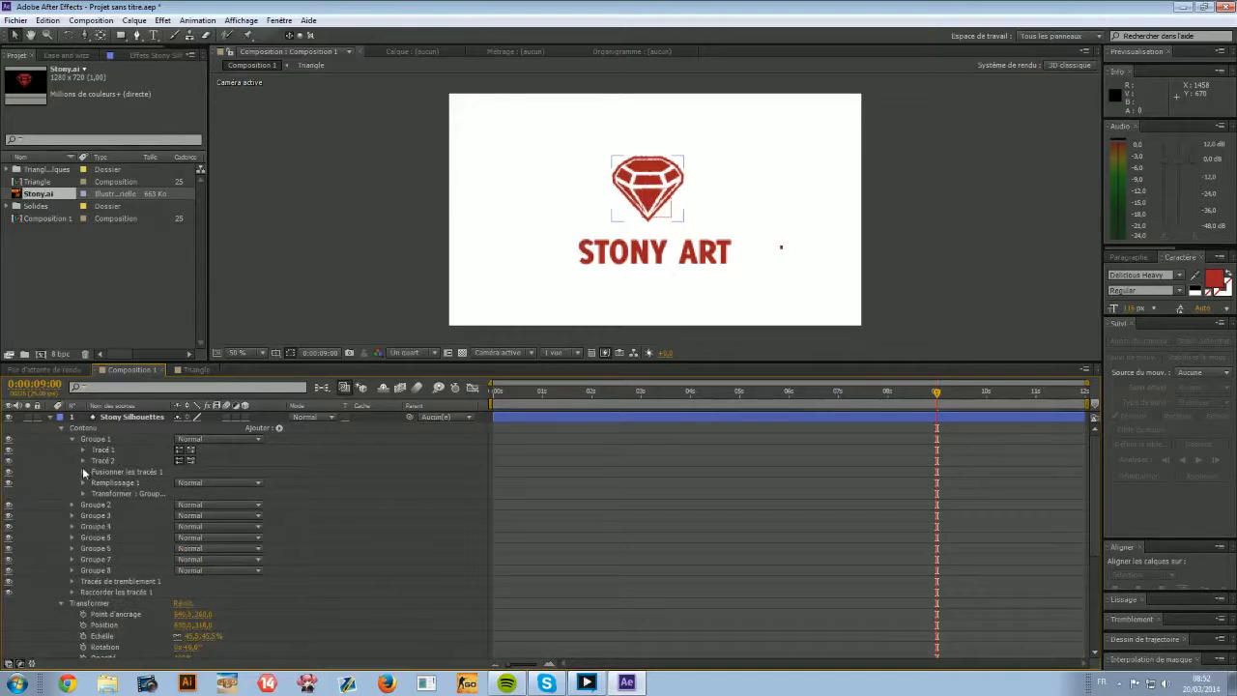
click(83, 494)
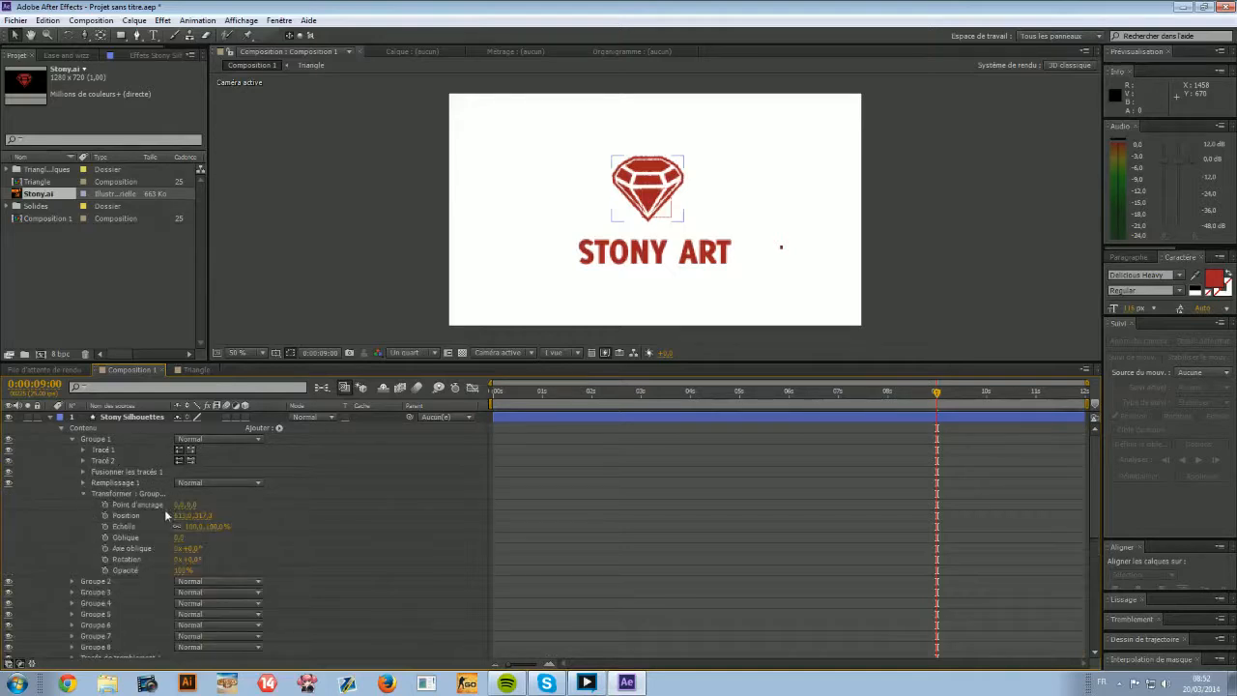
drag(179, 511, 357, 492)
key(ctrl+z)
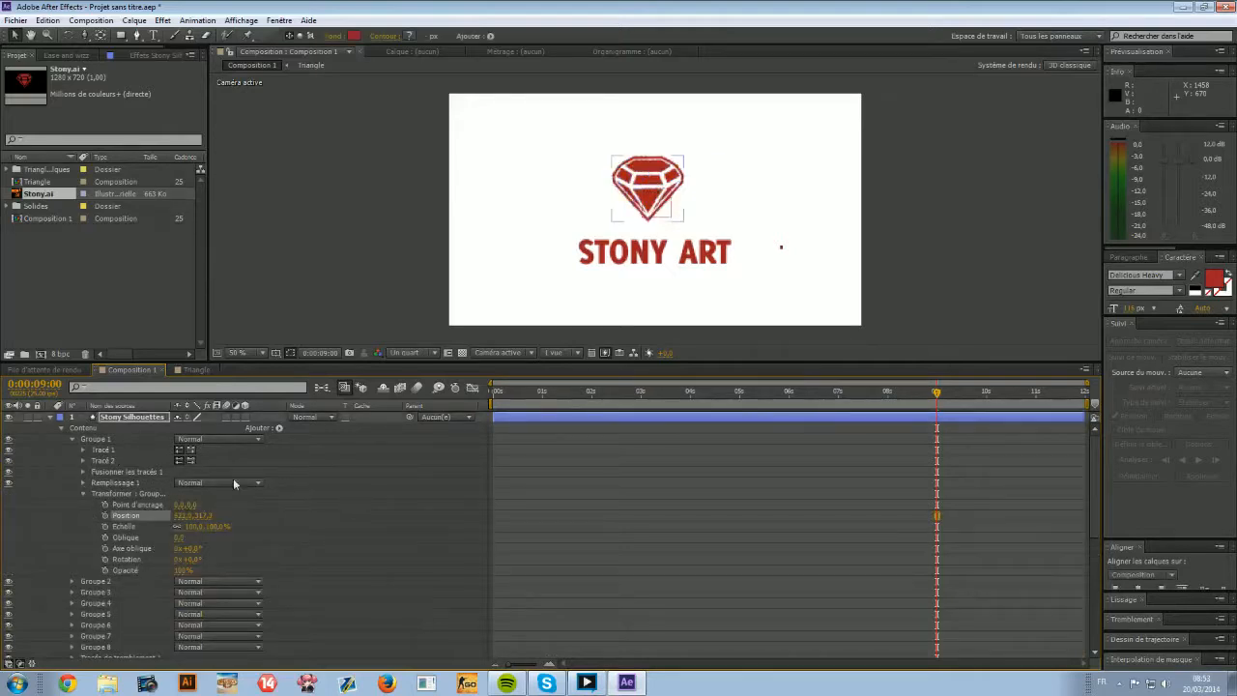
Examine the Wiggle Paths settings in the Stony Silhouettes layer's contents, from Size and Detail to Correlation and Spatial Phase.
click(21, 464)
click(48, 417)
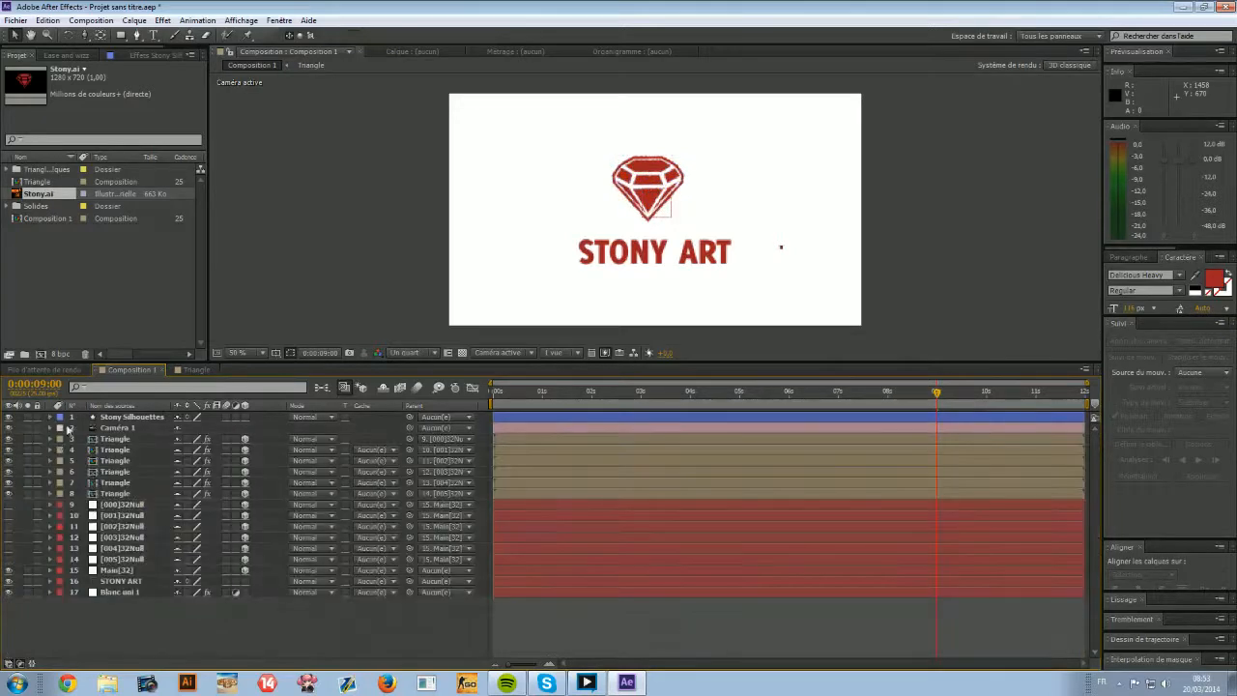
click(49, 417)
click(127, 509)
scroll(126, 507, down, 4)
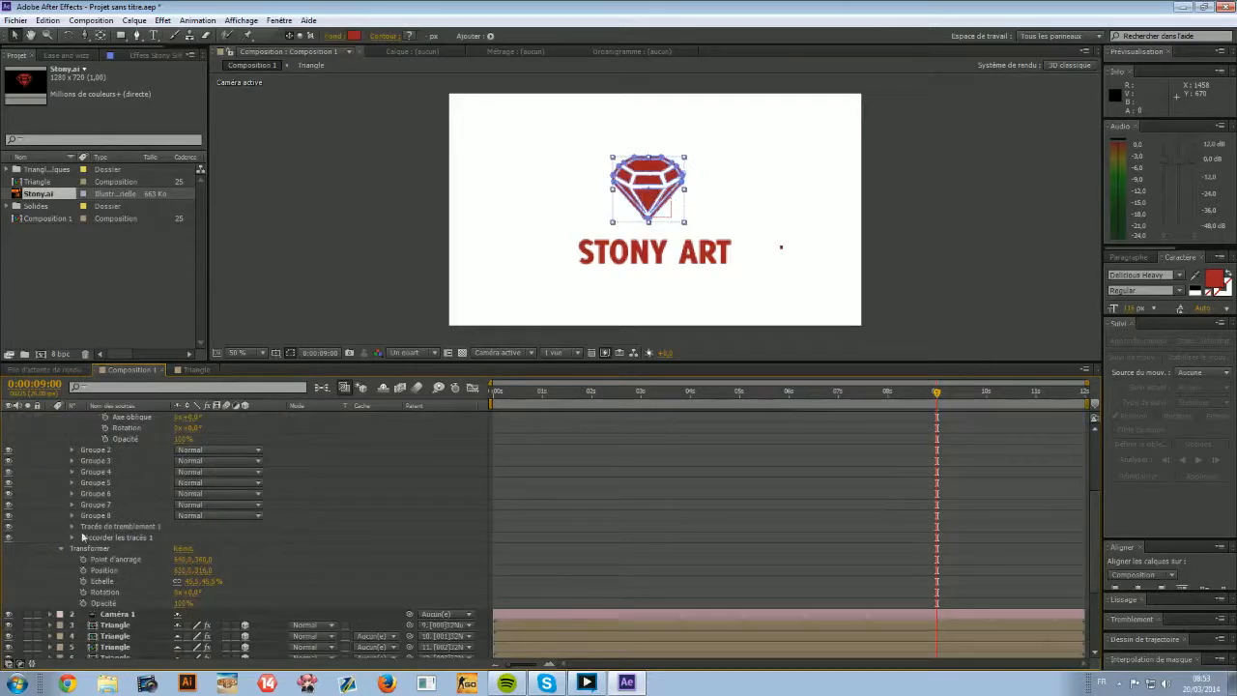
click(73, 527)
scroll(126, 556, down, 1)
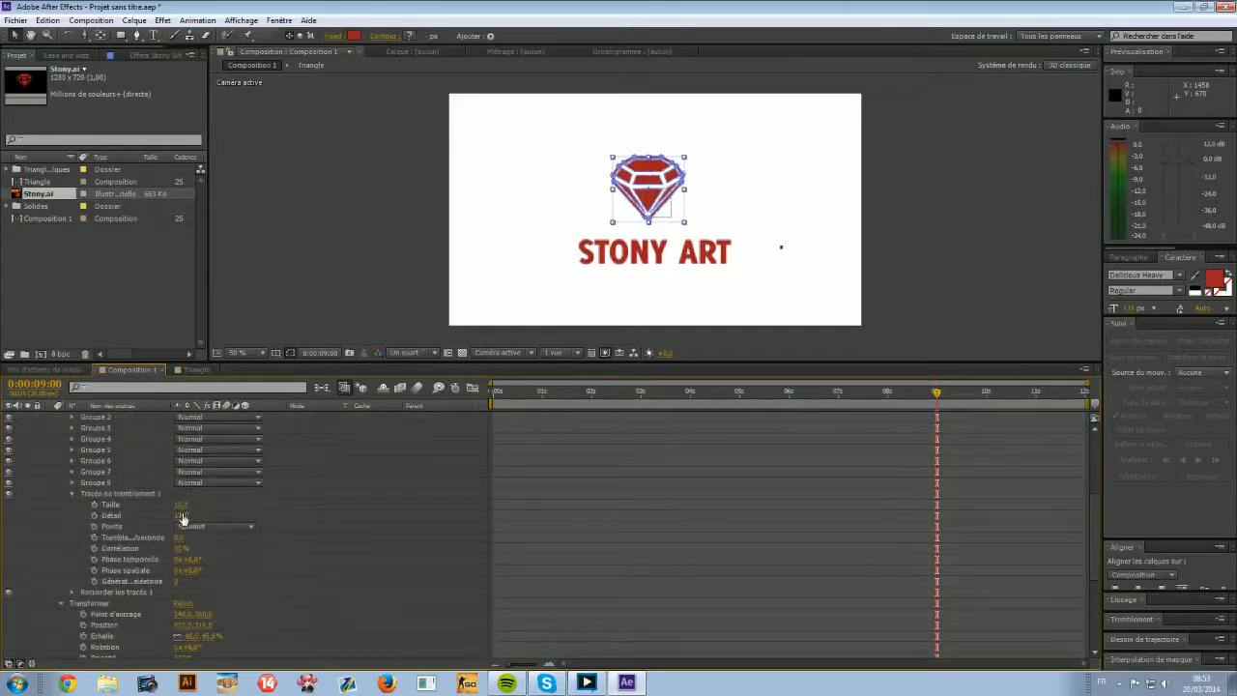
click(183, 527)
click(184, 537)
click(180, 528)
click(140, 537)
click(144, 549)
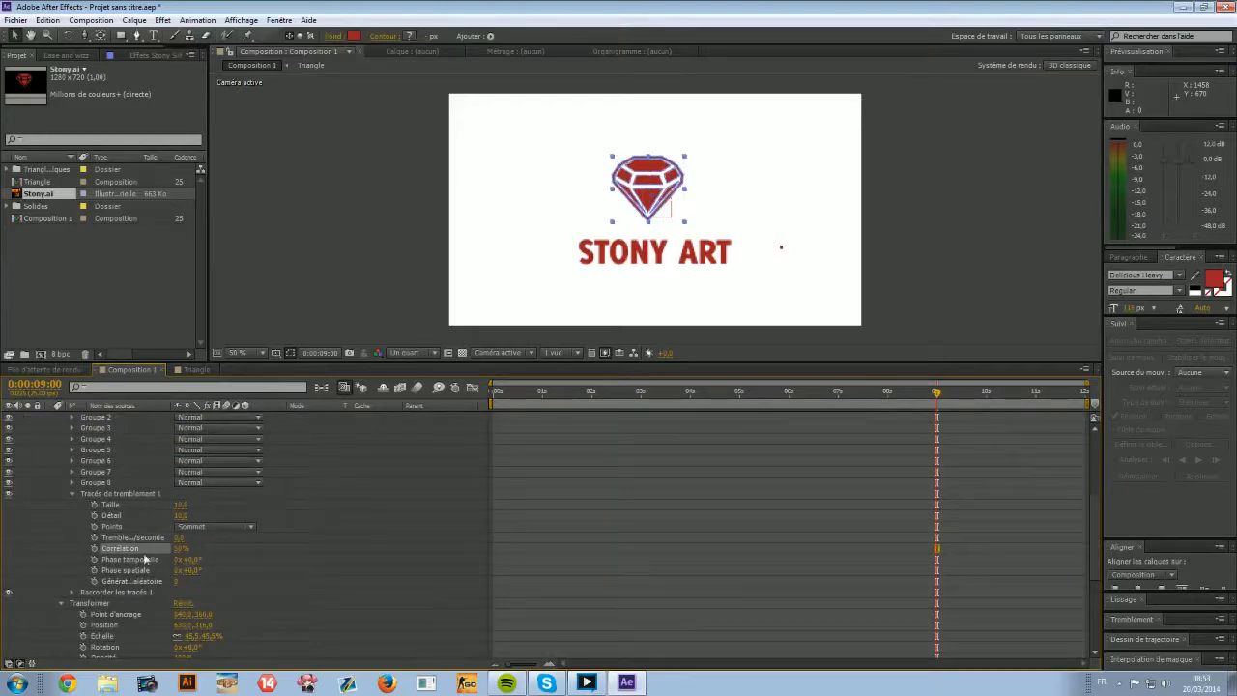
click(145, 570)
Delete the Wiggle Paths operator from the Stony Silhouettes contents.
click(116, 496)
key(Delete)
scroll(245, 464, up, 5)
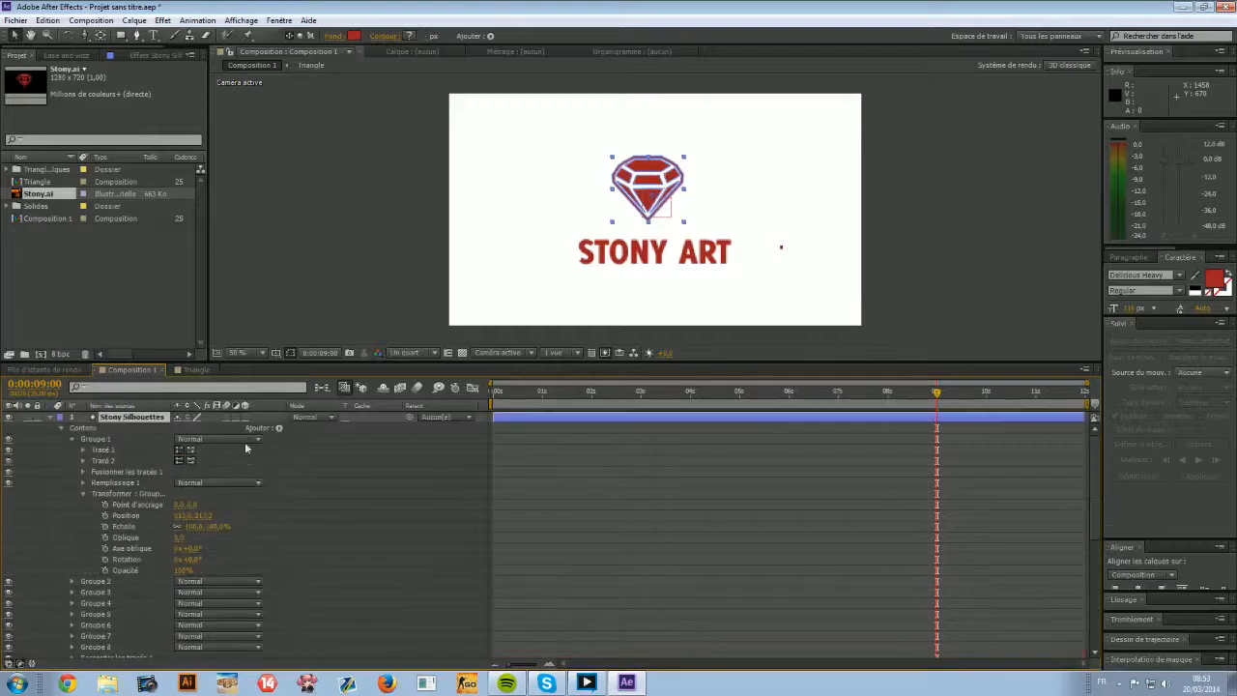
click(277, 428)
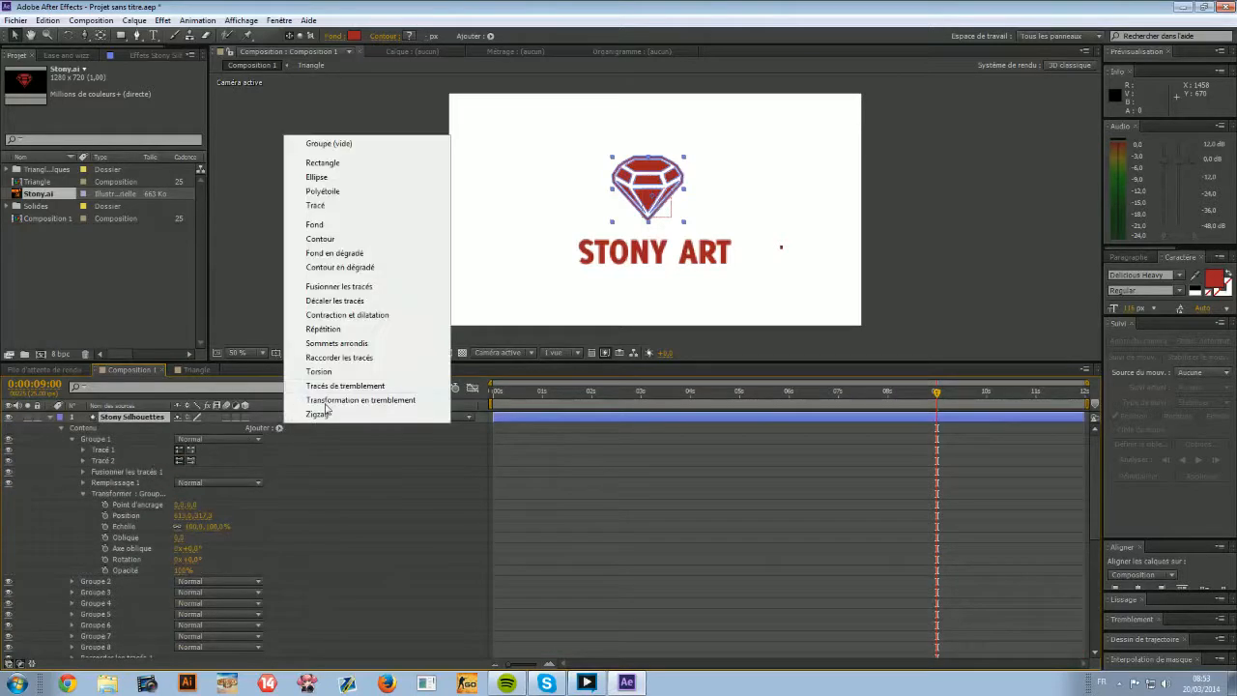
click(95, 464)
At 0:00:09:00, add a keyframe for the Trim Paths start value of Stony Silhouettes and set it to 100%.
scroll(114, 491, down, 3)
scroll(109, 524, down, 2)
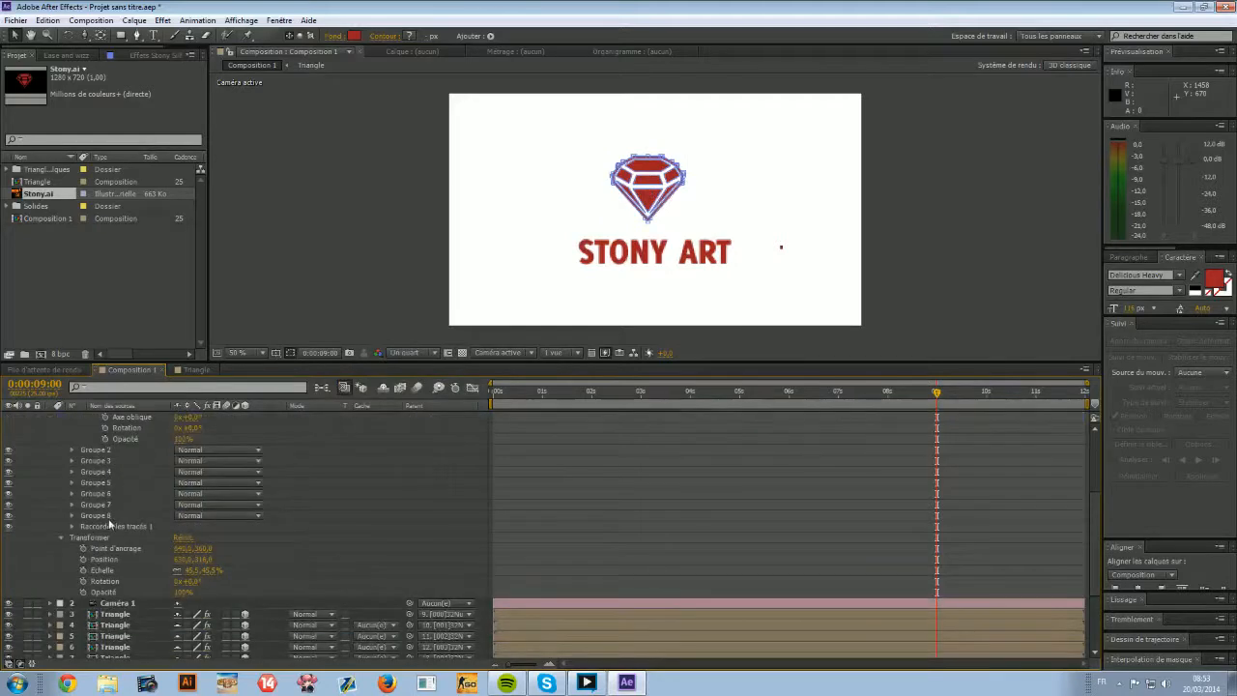
click(71, 527)
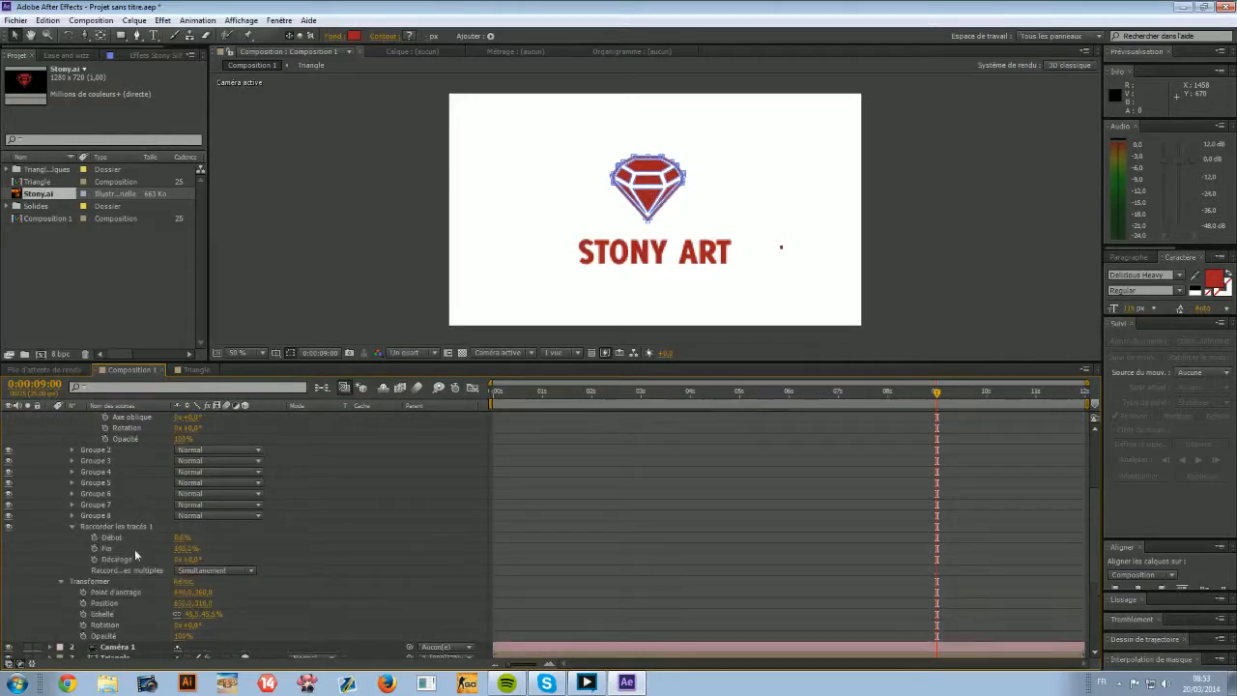
click(95, 537)
click(181, 537)
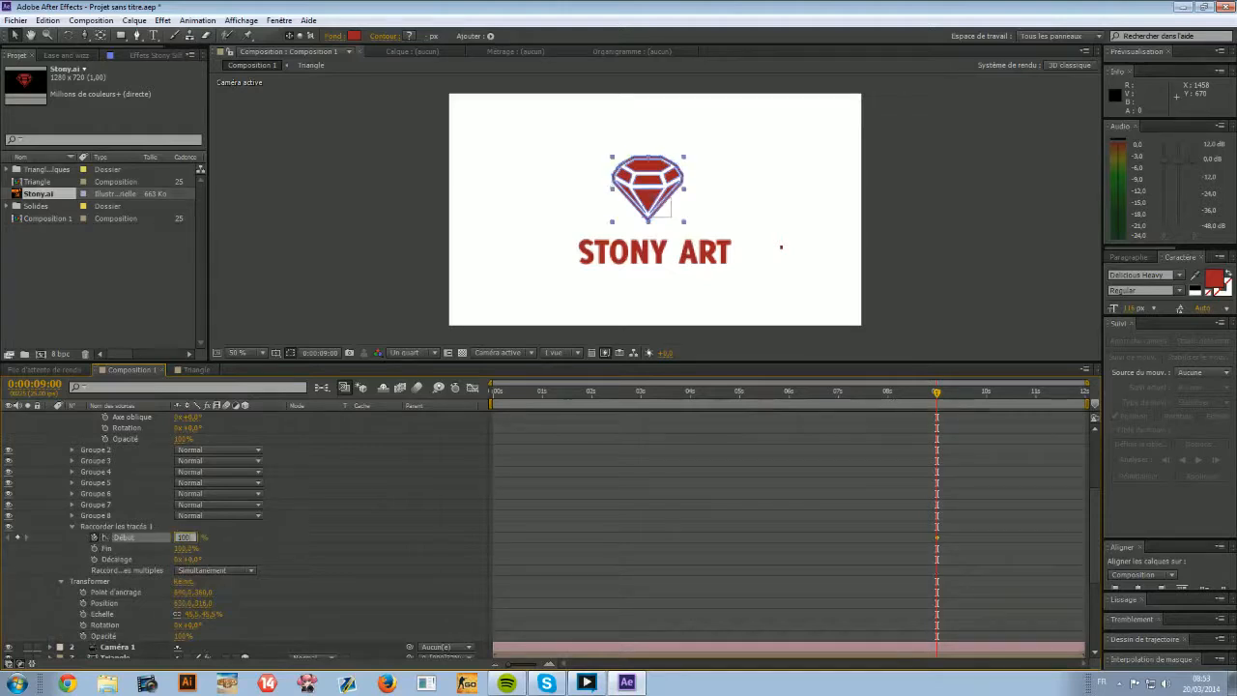
key(Return)
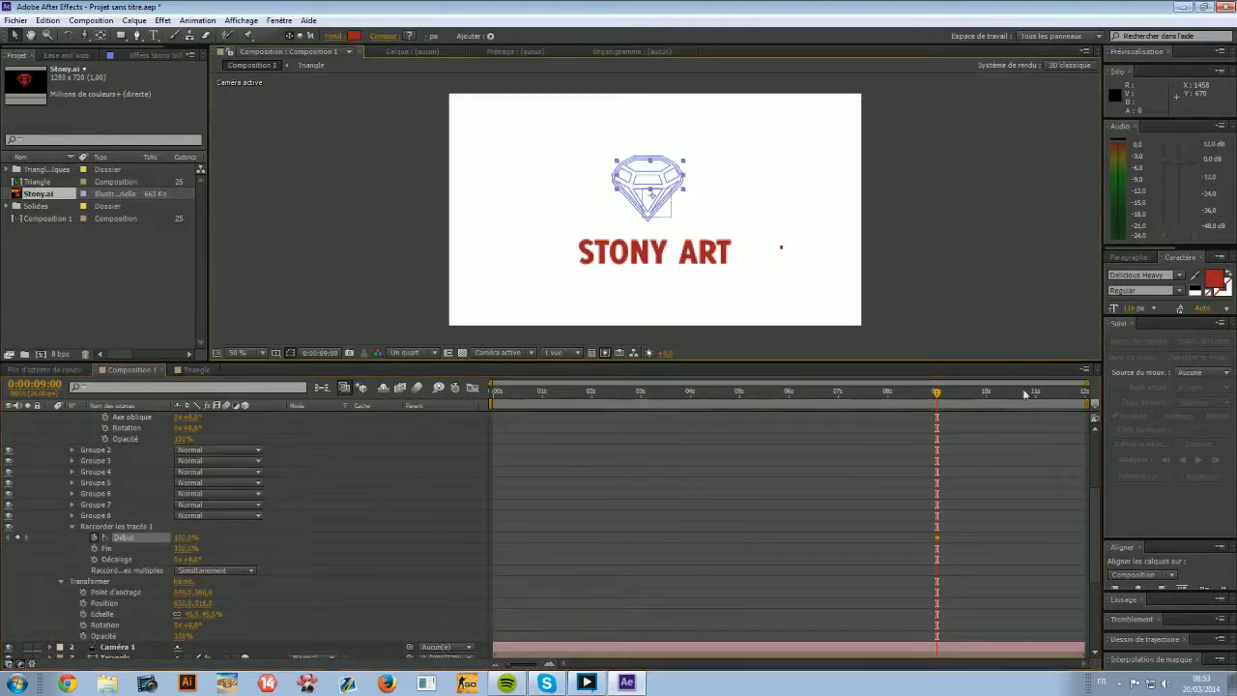
At 0:00:09:13, set the Trim Paths start value of Stony Silhouettes to 0%.
click(961, 391)
click(178, 537)
text(0)
key(Return)
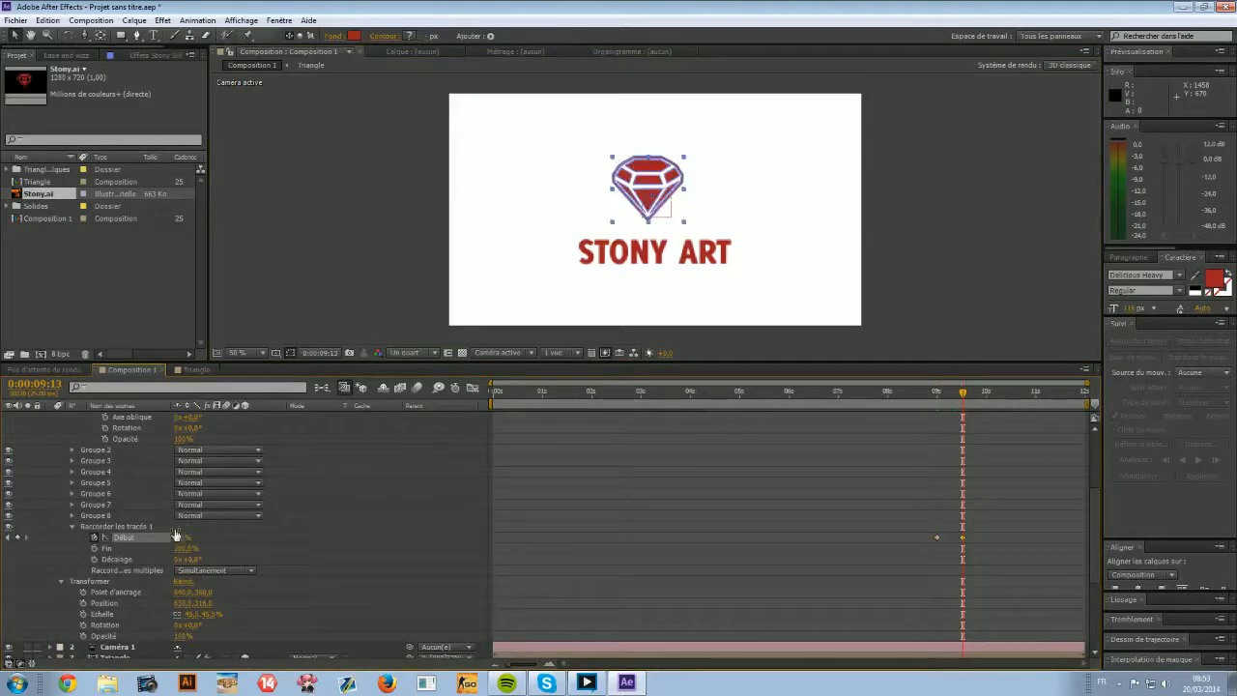
Examine the contents of Groupe 2, Groupe 3 and Groupe 4 in Stony Silhouettes, and collapse the layer at 0:00:09:20.
click(71, 451)
click(72, 494)
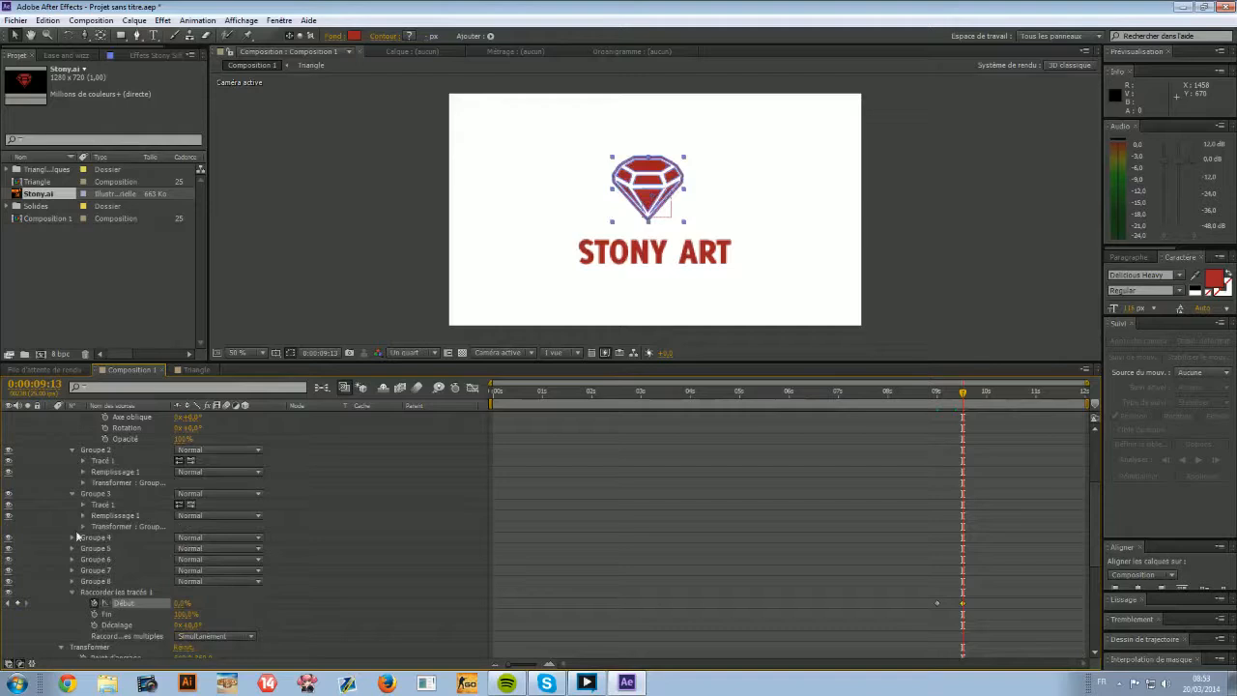
click(71, 538)
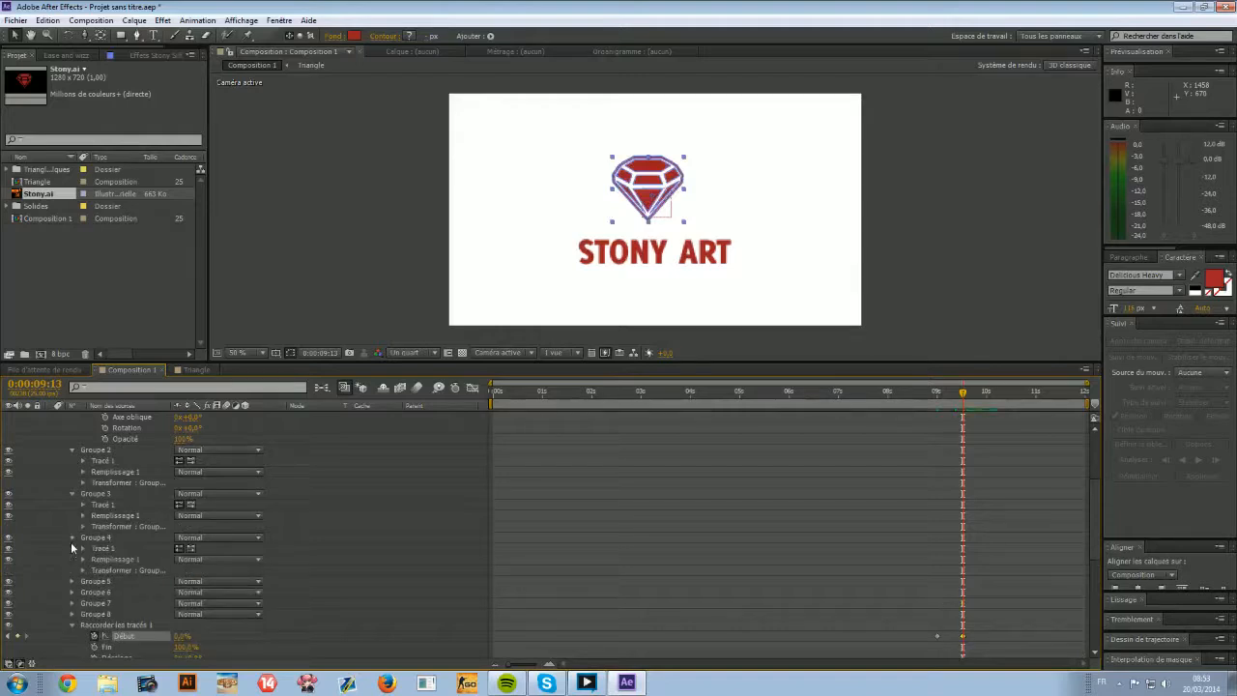
click(71, 537)
click(72, 494)
scroll(71, 456, up, 4)
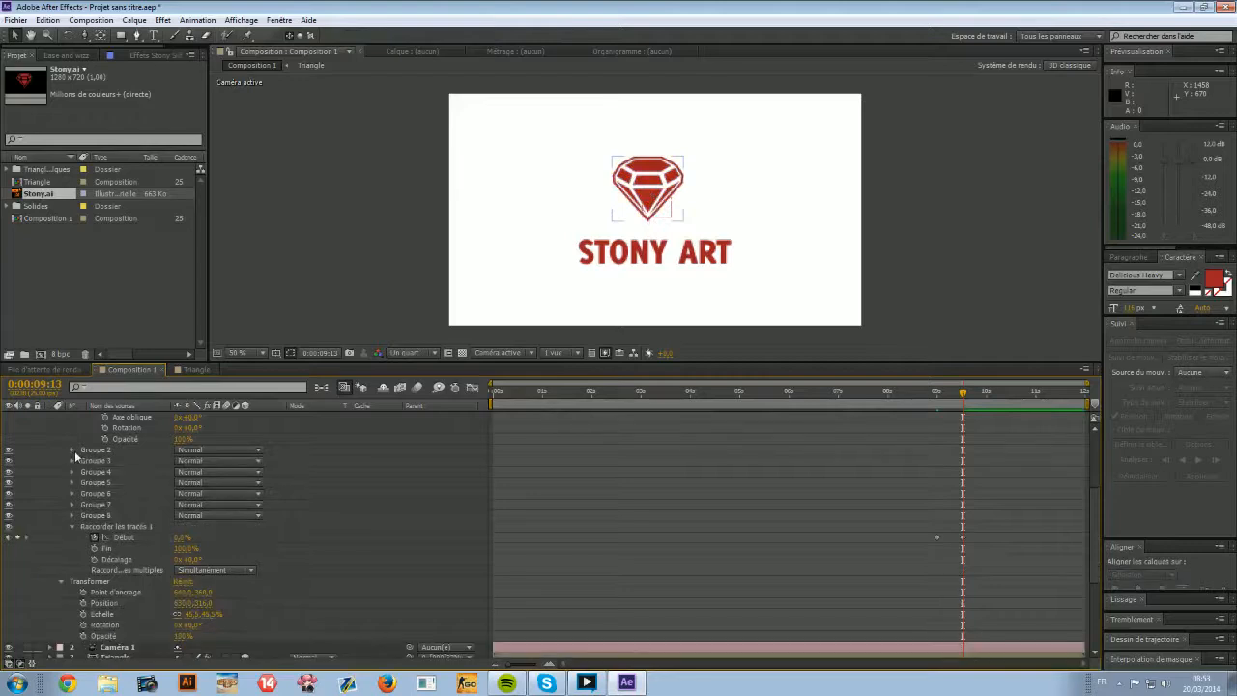
click(83, 493)
mouse_move(960, 394)
mouse_down()
mouse_move(934, 393)
mouse_move(965, 381)
mouse_move(955, 393)
mouse_move(978, 393)
mouse_up()
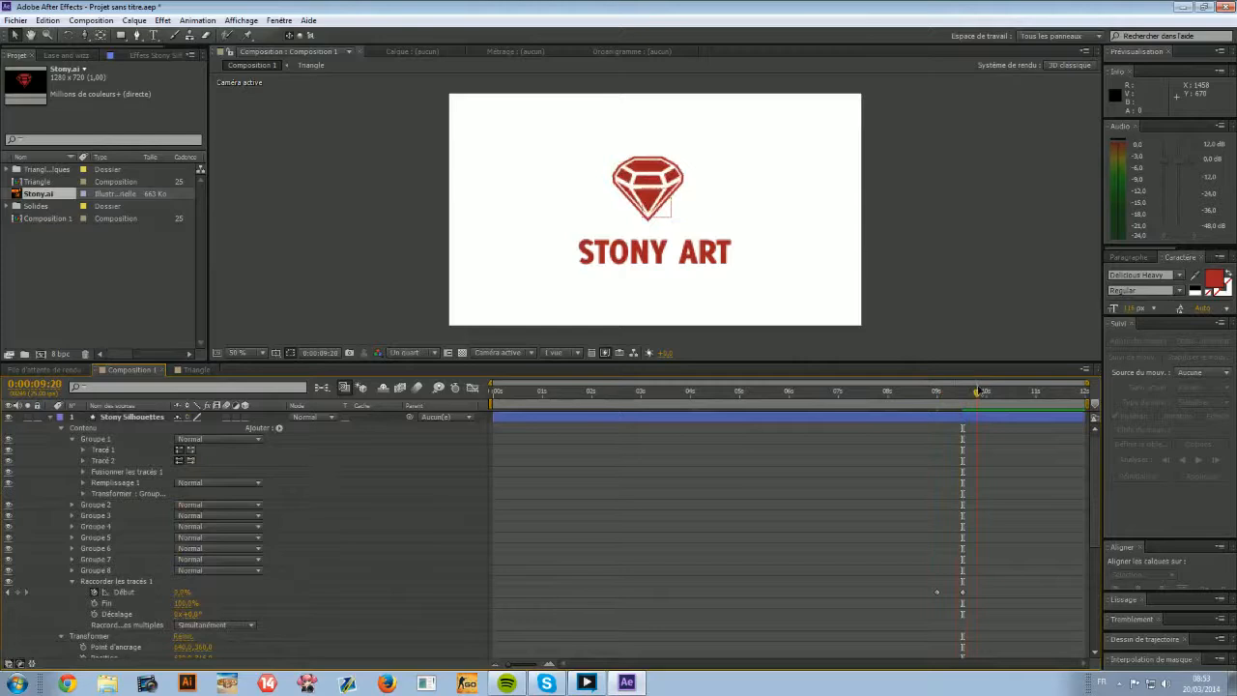
click(55, 417)
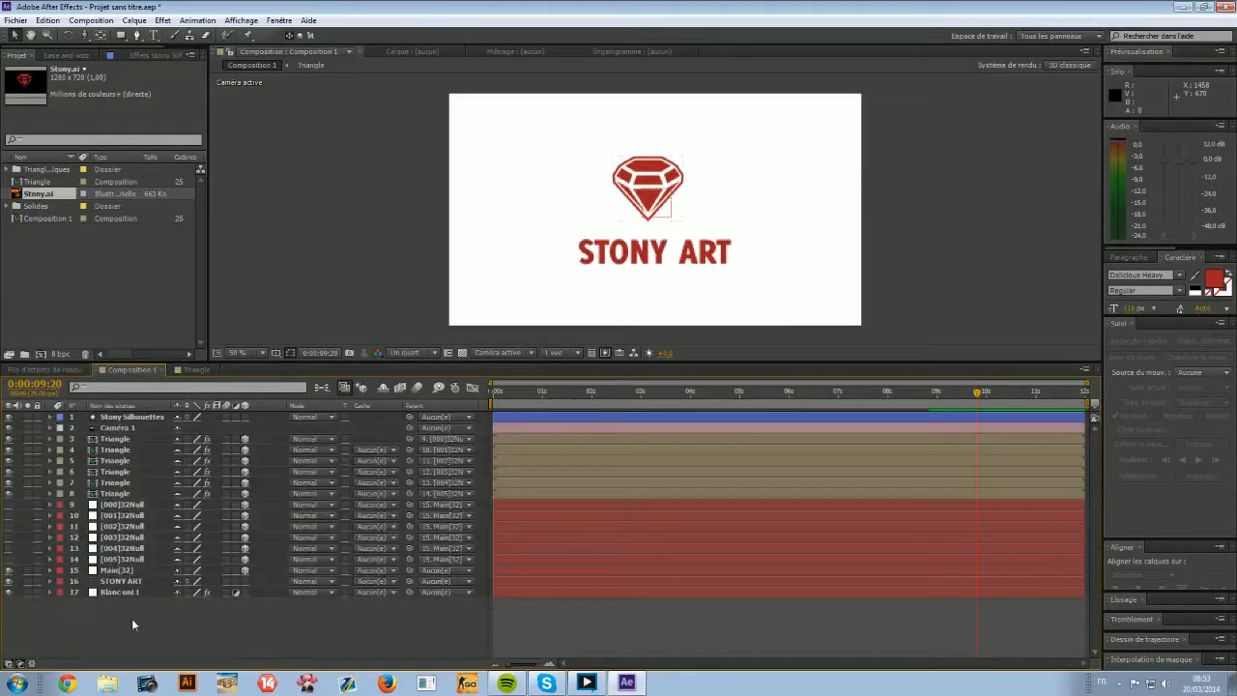
Set the shape fill colour to black and draw a narrow vertical rectangle across the frame's upper edge on a new shape layer.
click(119, 35)
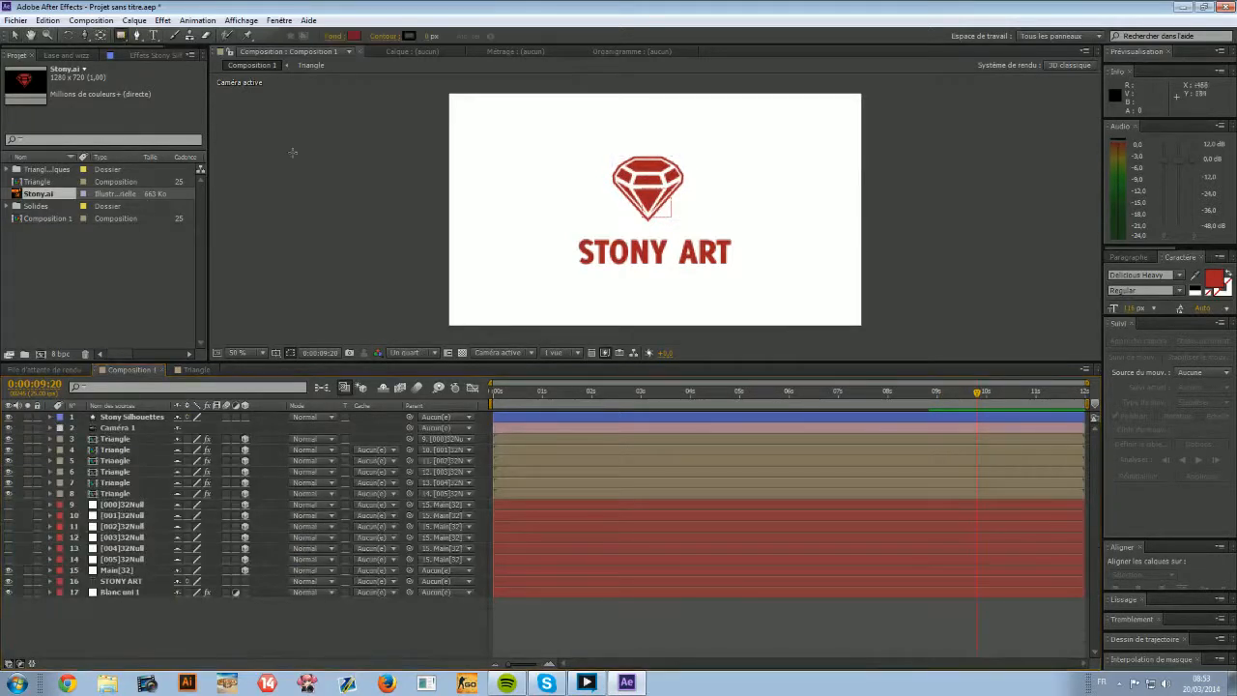
key(slash)
drag(505, 131, 481, 316)
click(356, 38)
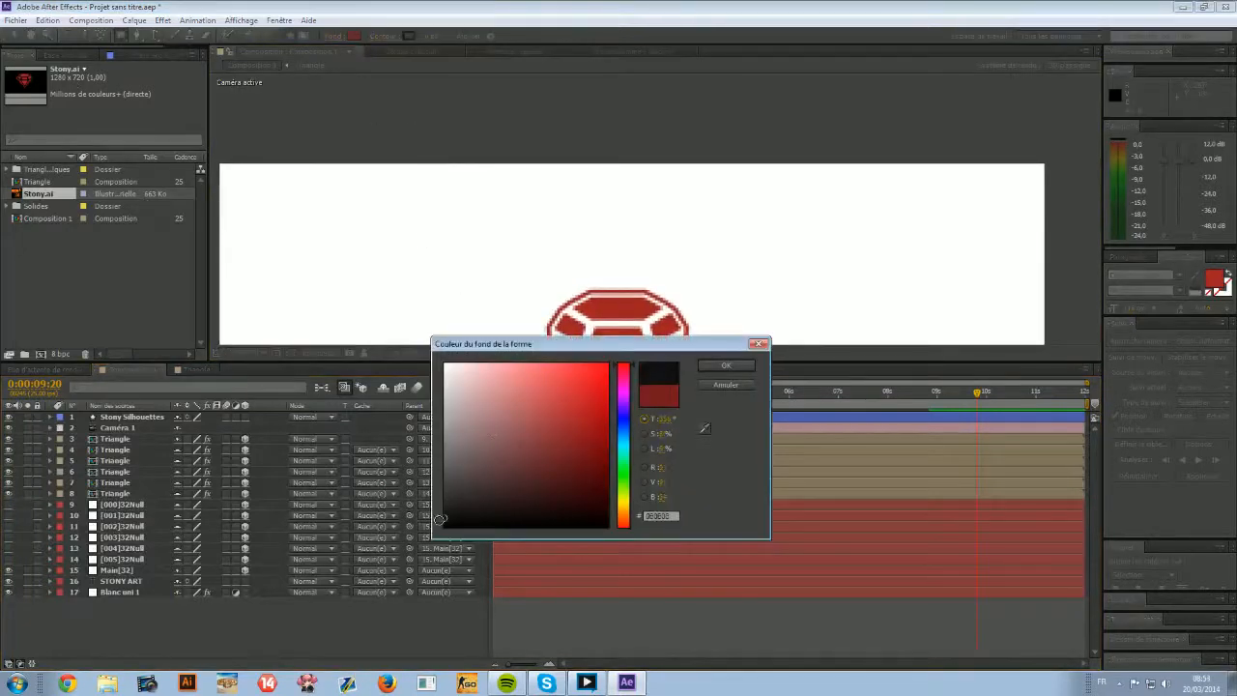
click(725, 385)
drag(476, 147, 487, 203)
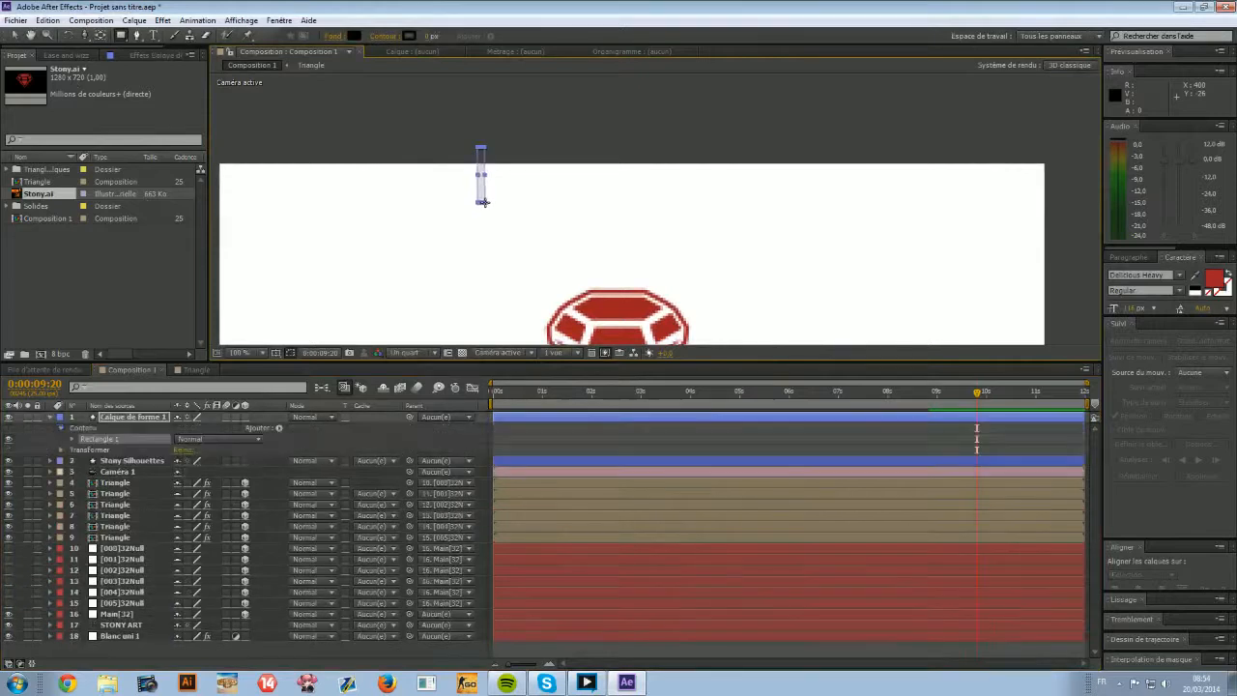
Set the rectangle's fill opacity to 100%.
click(333, 36)
click(660, 332)
text(100)
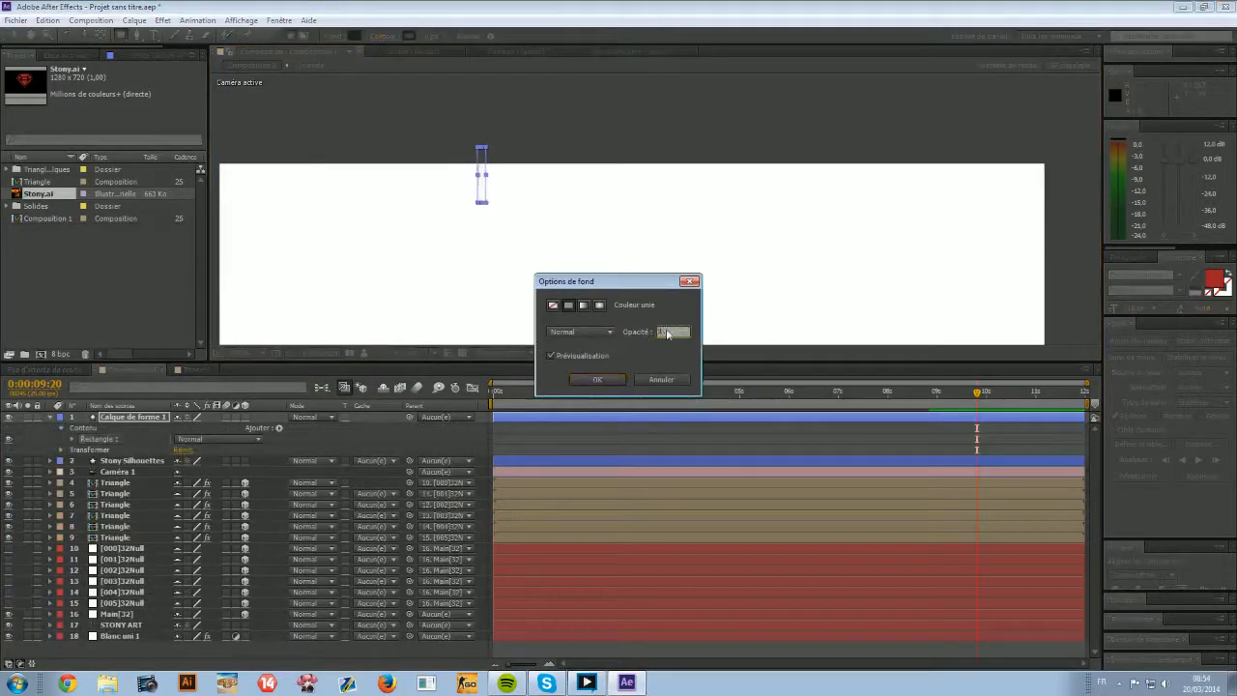
key(Return)
click(14, 36)
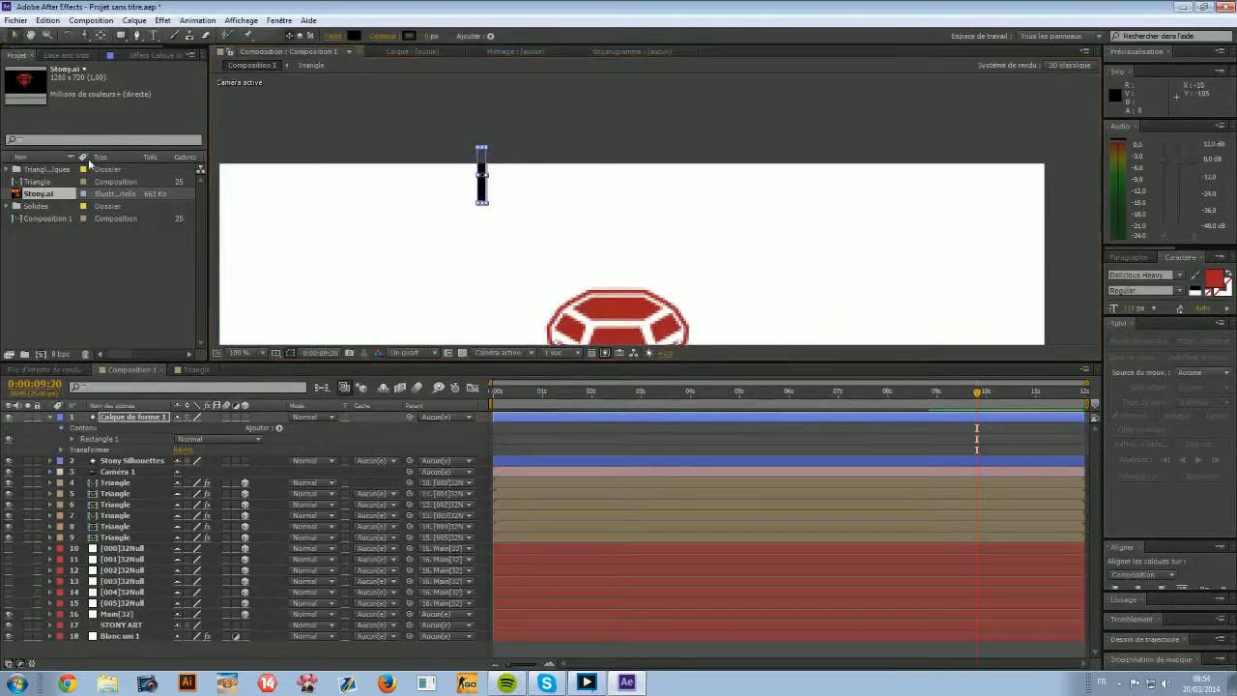
Duplicate Rectangle 1 in the shape layer and place the copy directly below the original.
click(106, 438)
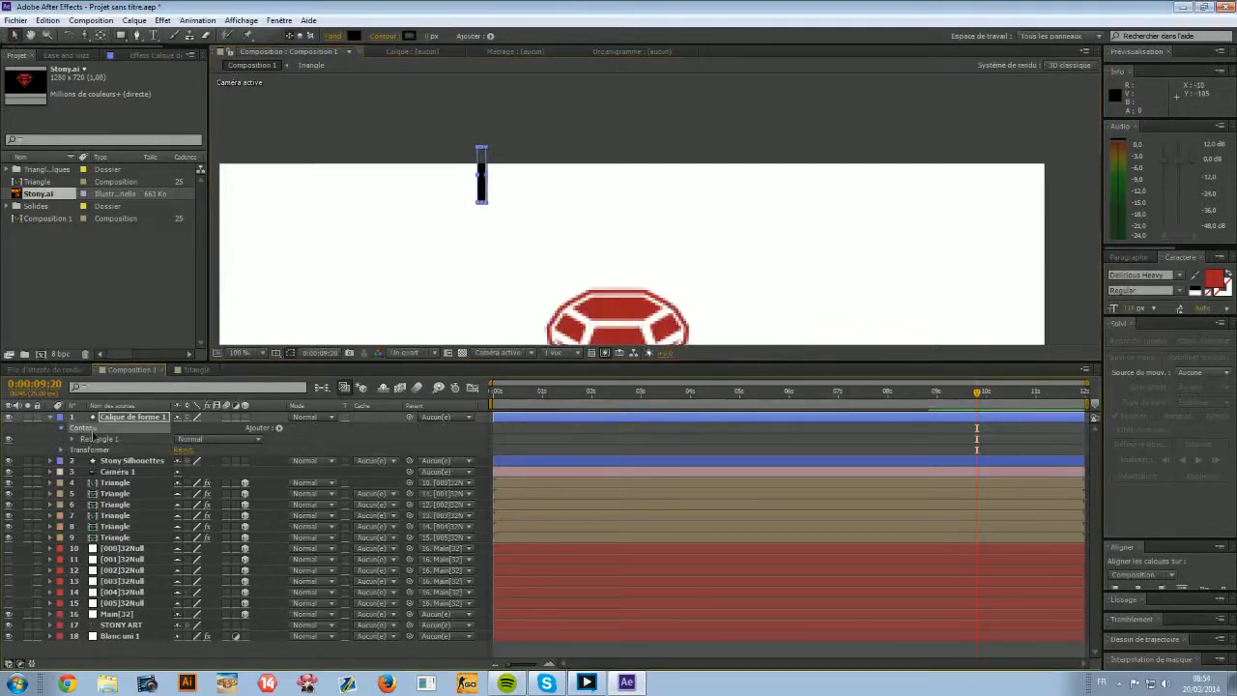
key(ctrl+d)
drag(483, 203, 488, 269)
scroll(490, 263, up, 3)
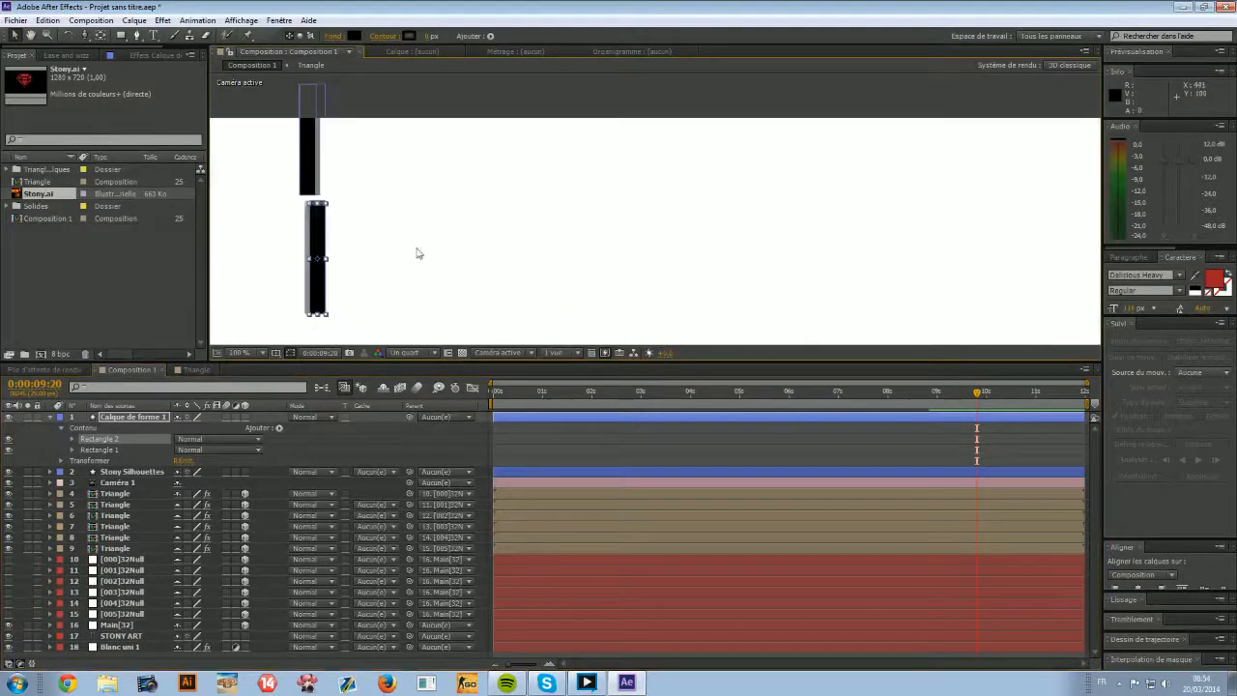
Reshape the duplicated rectangle into a shorter, wider block at the lower end of the narrow stem.
drag(275, 247, 625, 268)
drag(347, 243, 541, 102)
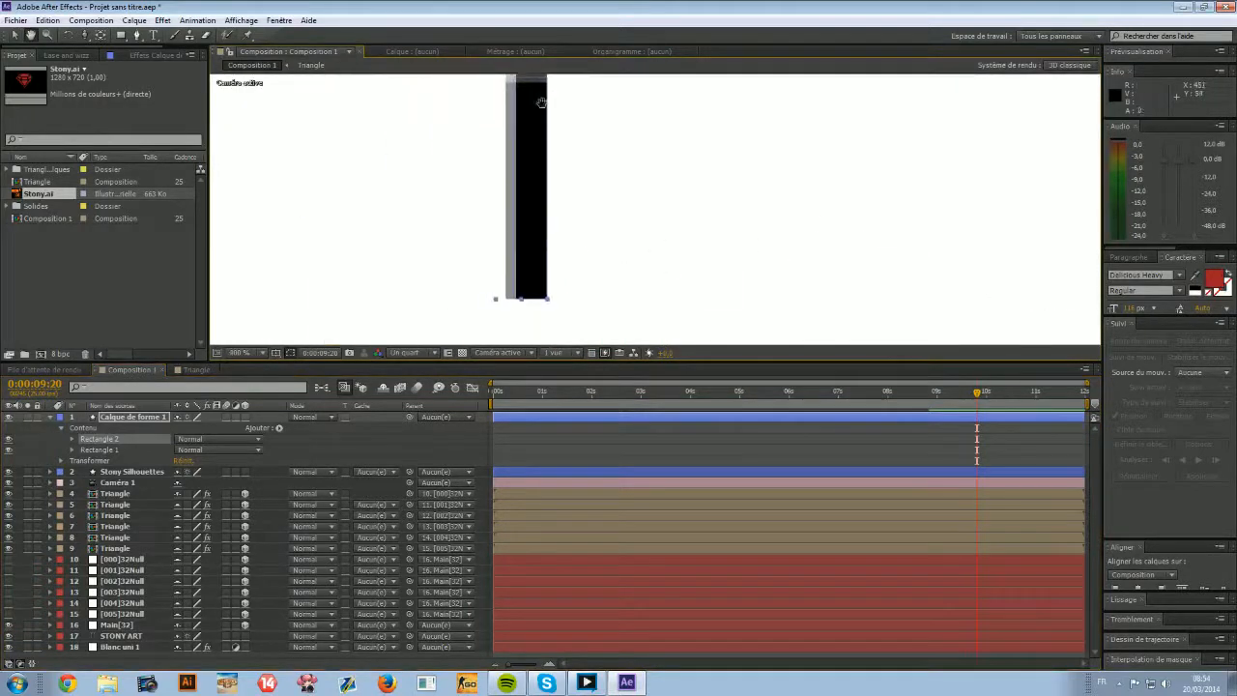
drag(529, 304, 580, 187)
scroll(557, 153, down, 1)
click(657, 146)
scroll(667, 152, down, 5)
scroll(677, 155, up, 2)
drag(721, 193, 582, 132)
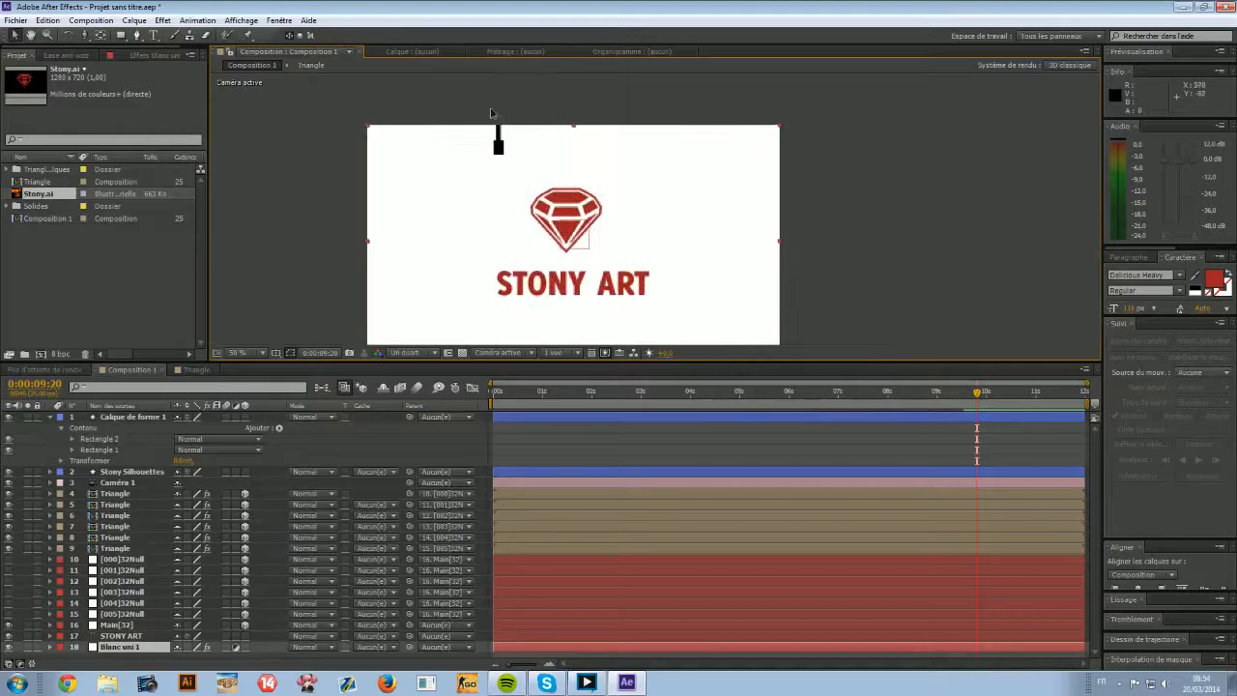
Move the black shape layer horizontally so that it hangs directly above the diamond logo.
click(497, 128)
drag(500, 122, 565, 126)
click(575, 105)
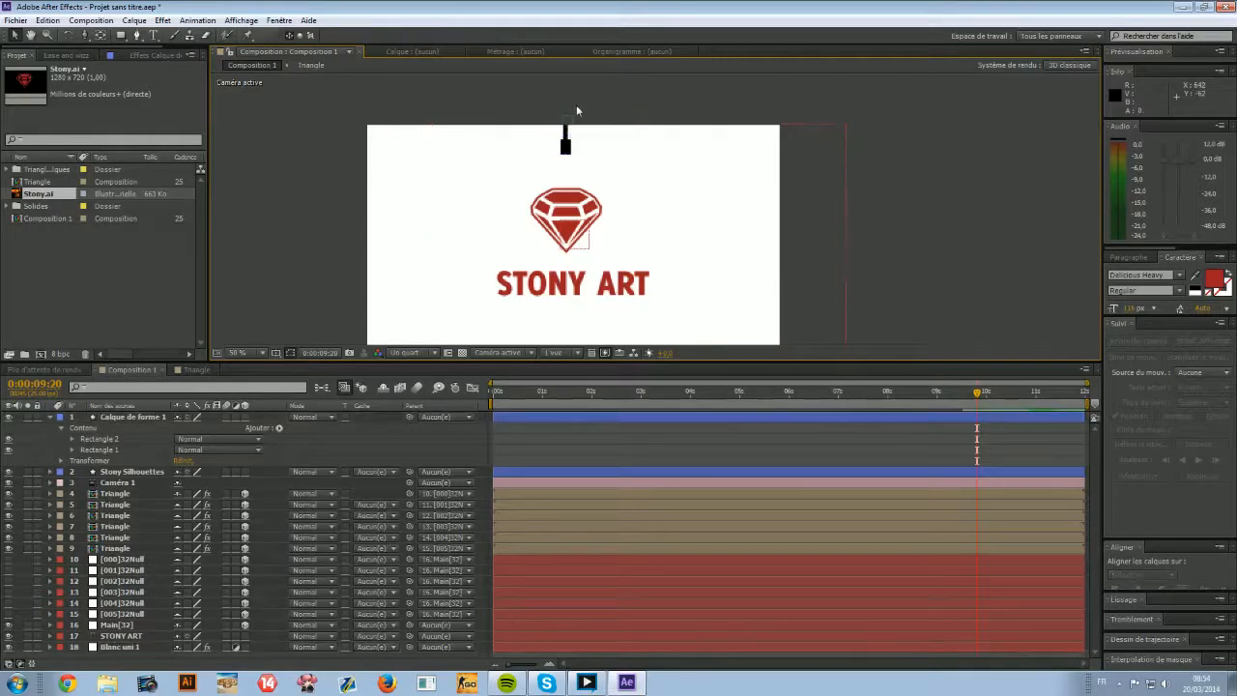
At 0:00:10:12, reveal the position of Calque de forme 1 and add its first position keyframe.
drag(1015, 391, 1010, 392)
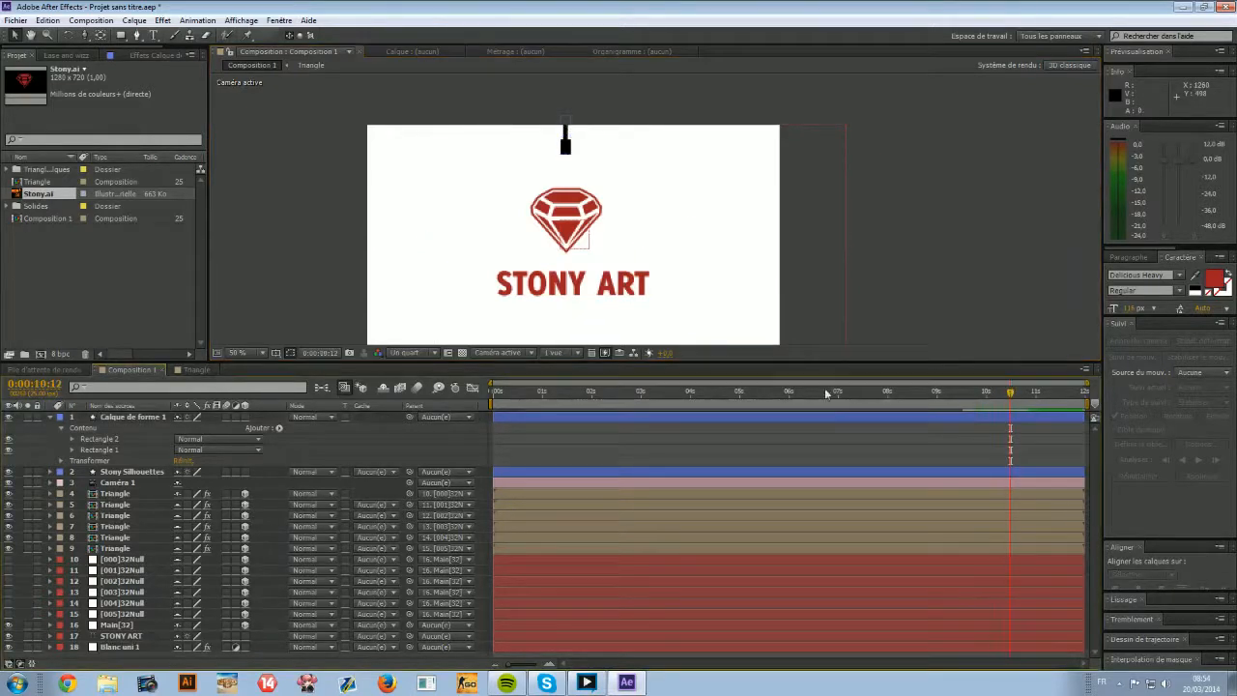
click(52, 416)
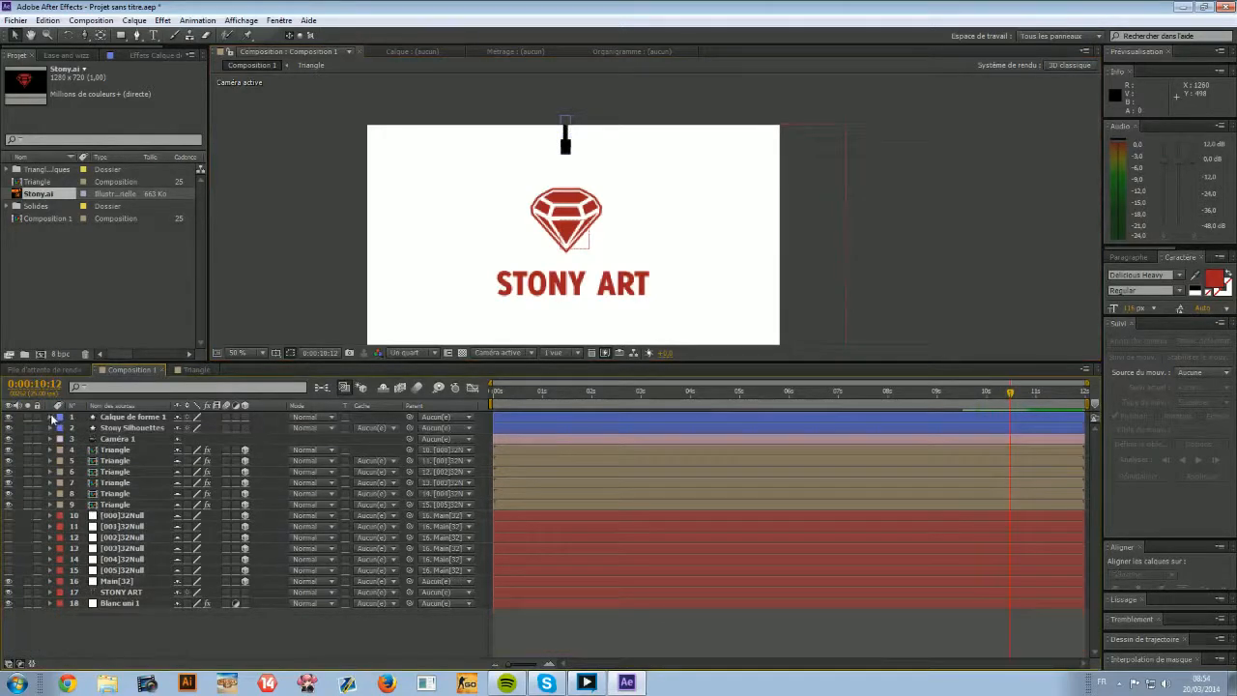
key(p)
key(p)
click(102, 419)
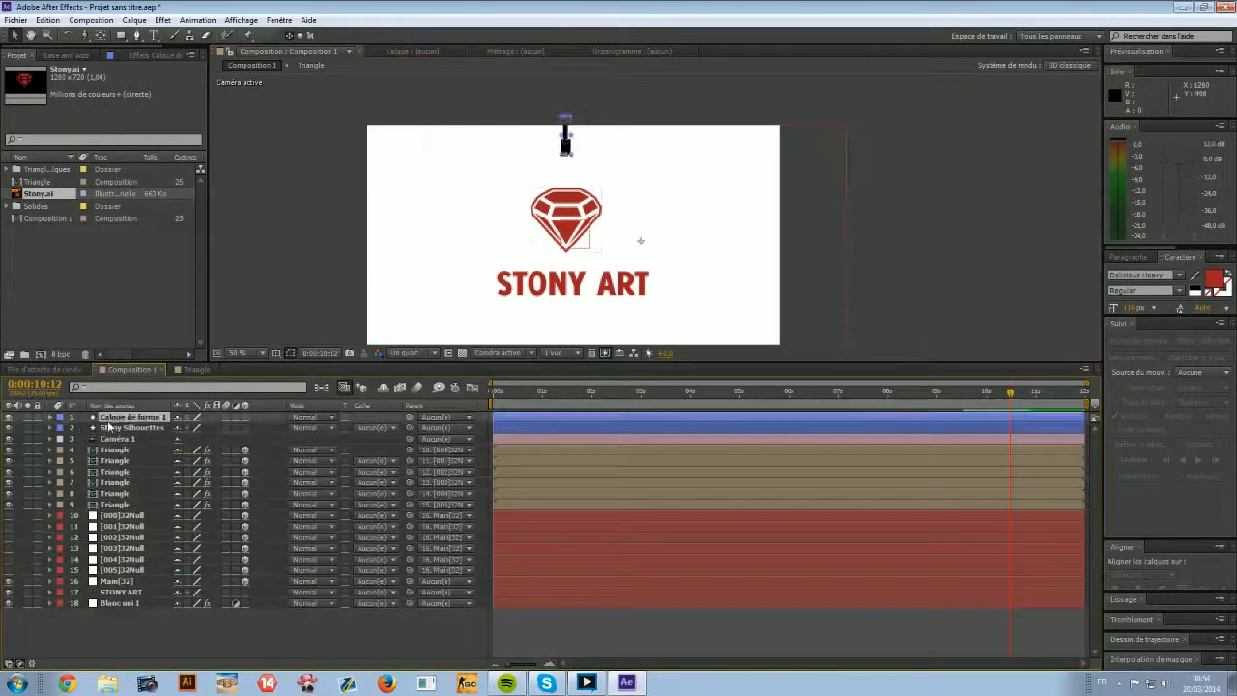
key(p)
click(83, 427)
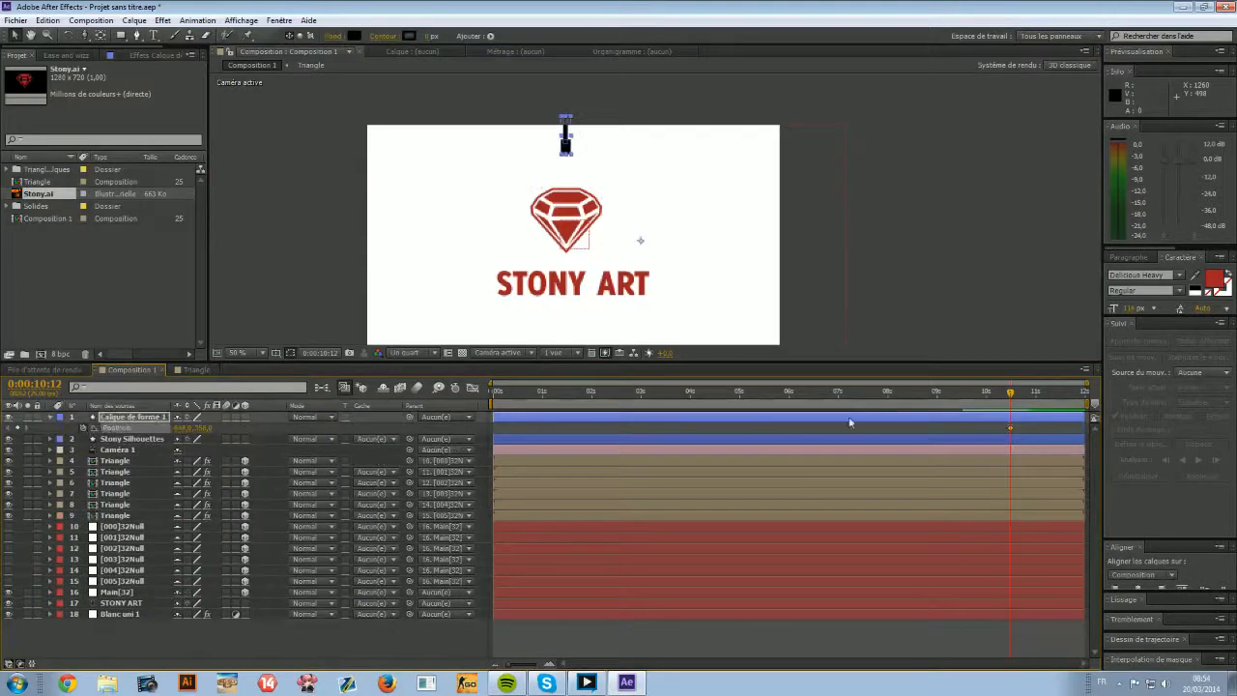
Shortly before 0:00:10:12, undo a mistaken horizontal shift and keyframe the black shape vertically above the frame's upper edge.
drag(1007, 397, 989, 396)
drag(186, 425, 132, 427)
key(ctrl+z)
Hold the shape's position with a keyframe at 0:00:10:17, and lower the shape slightly at 0:00:10:21.
drag(995, 393, 1015, 391)
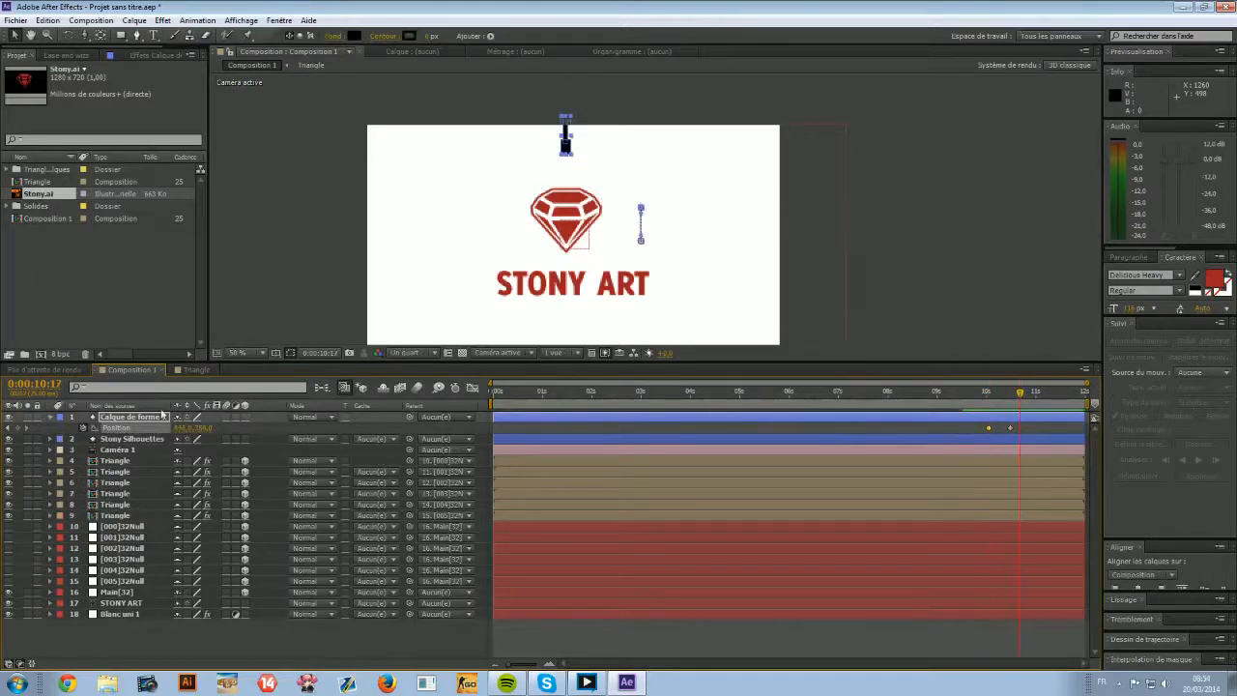
click(22, 428)
drag(1024, 396, 1032, 395)
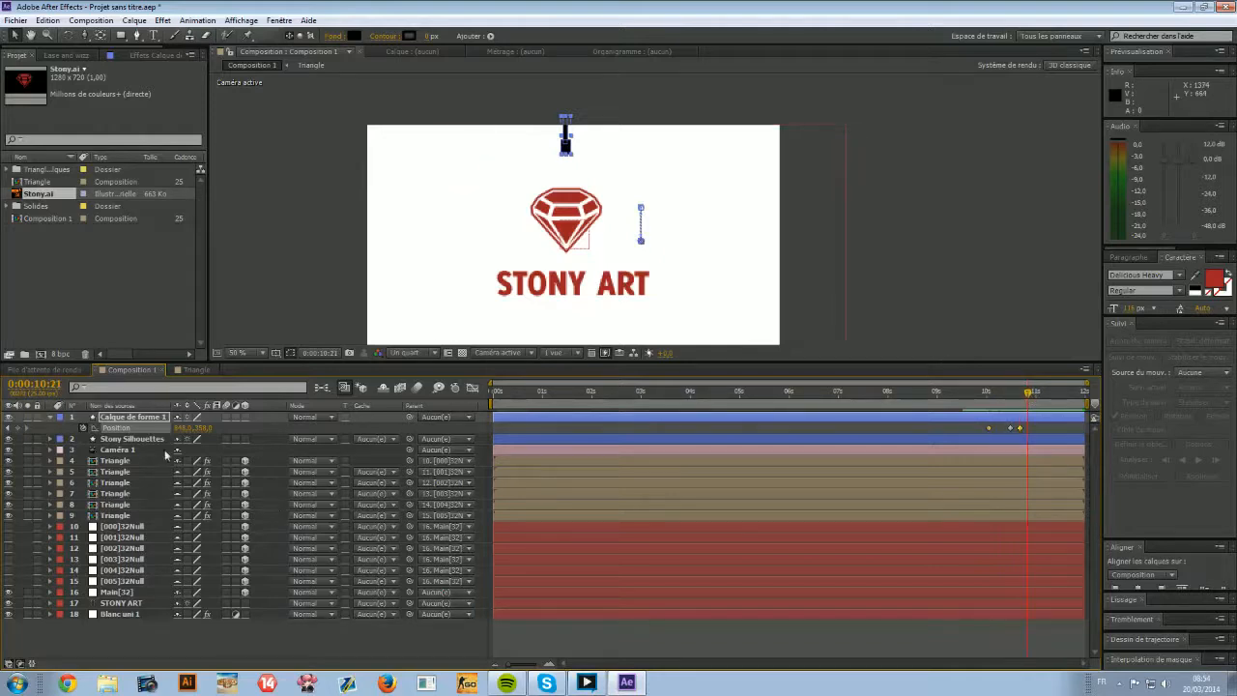
drag(183, 420, 210, 426)
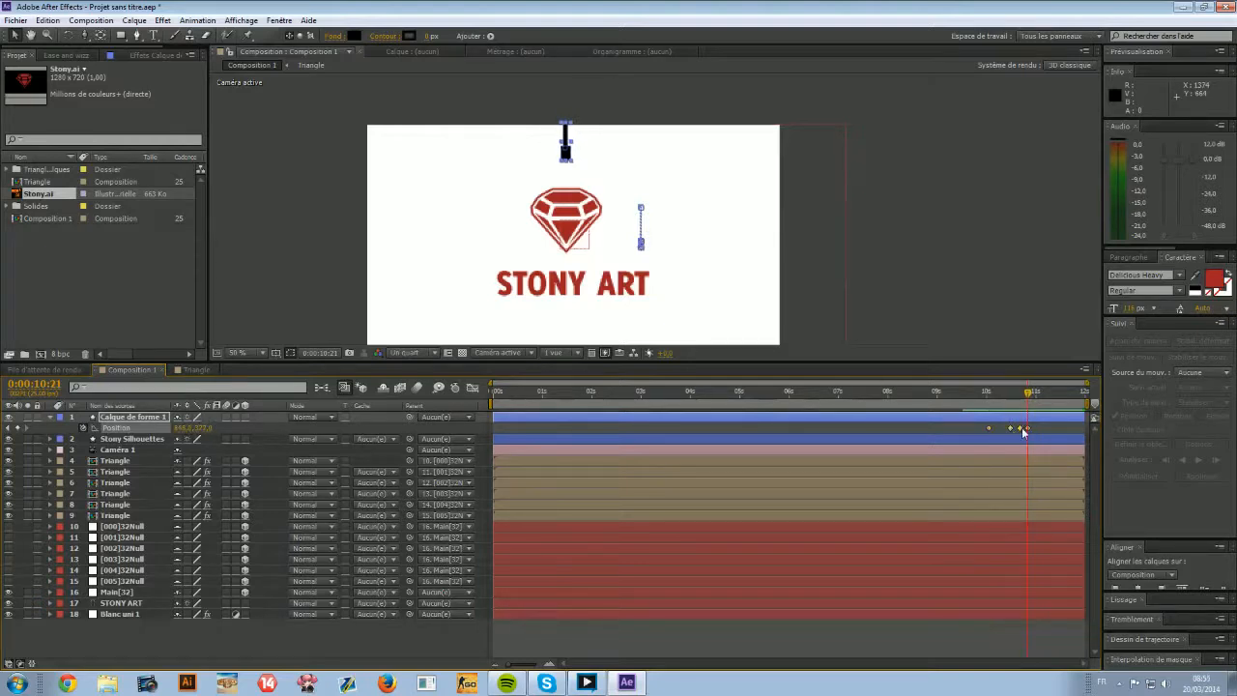
Raise the shape back with a position keyframe just after 0:00:10:21, and preview the animation from about 0:00:09:23.
drag(1030, 398, 983, 404)
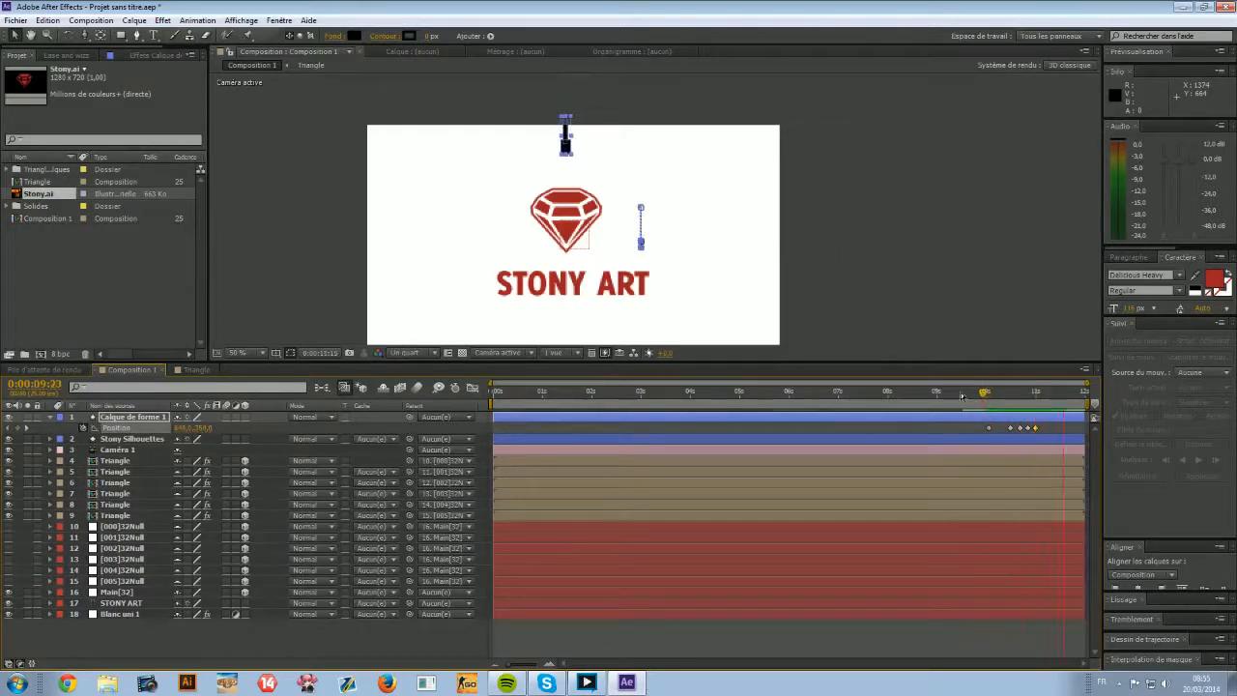
key(space)
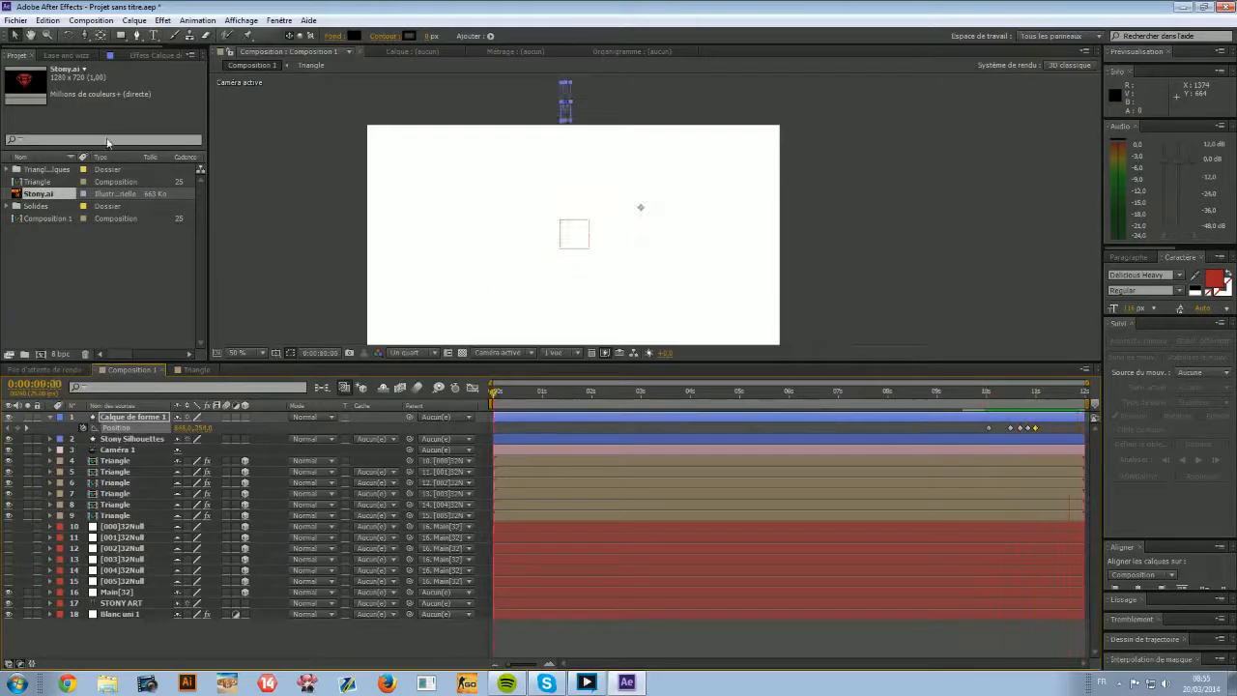
Try Bounce easing with In + Out on the black shape's position keyframes, and preview the drop from about 0:00:09:20.
click(64, 54)
click(76, 69)
click(70, 164)
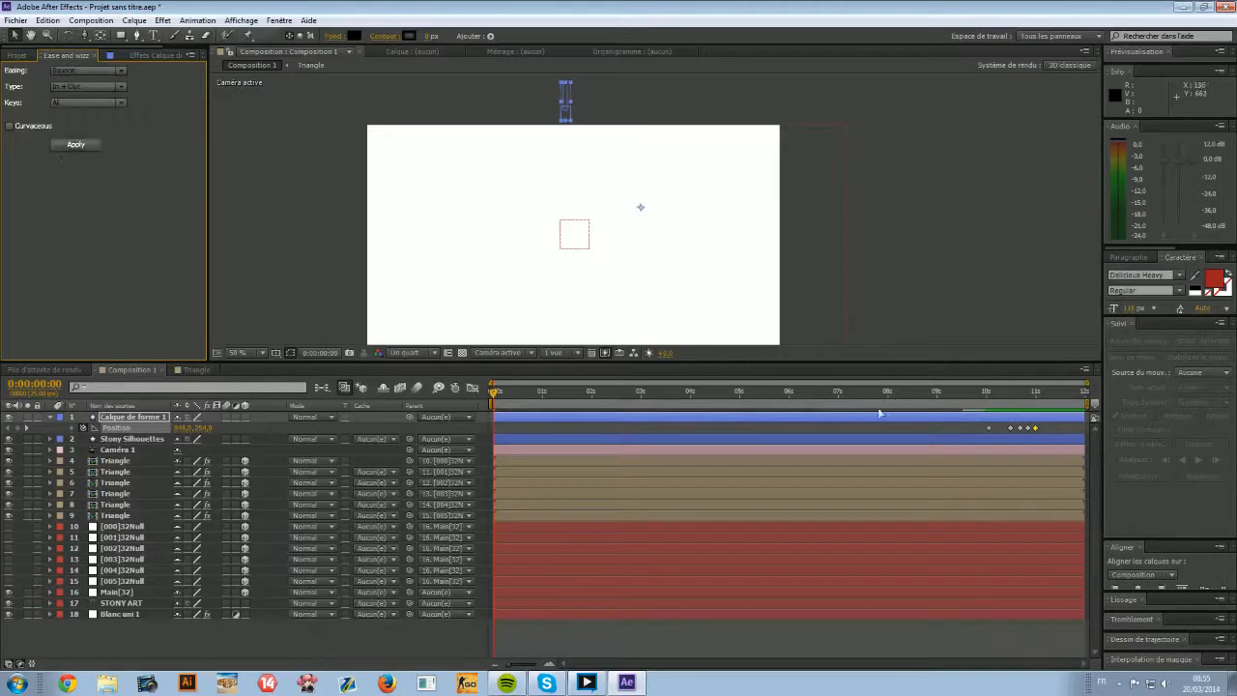
click(974, 392)
key(space)
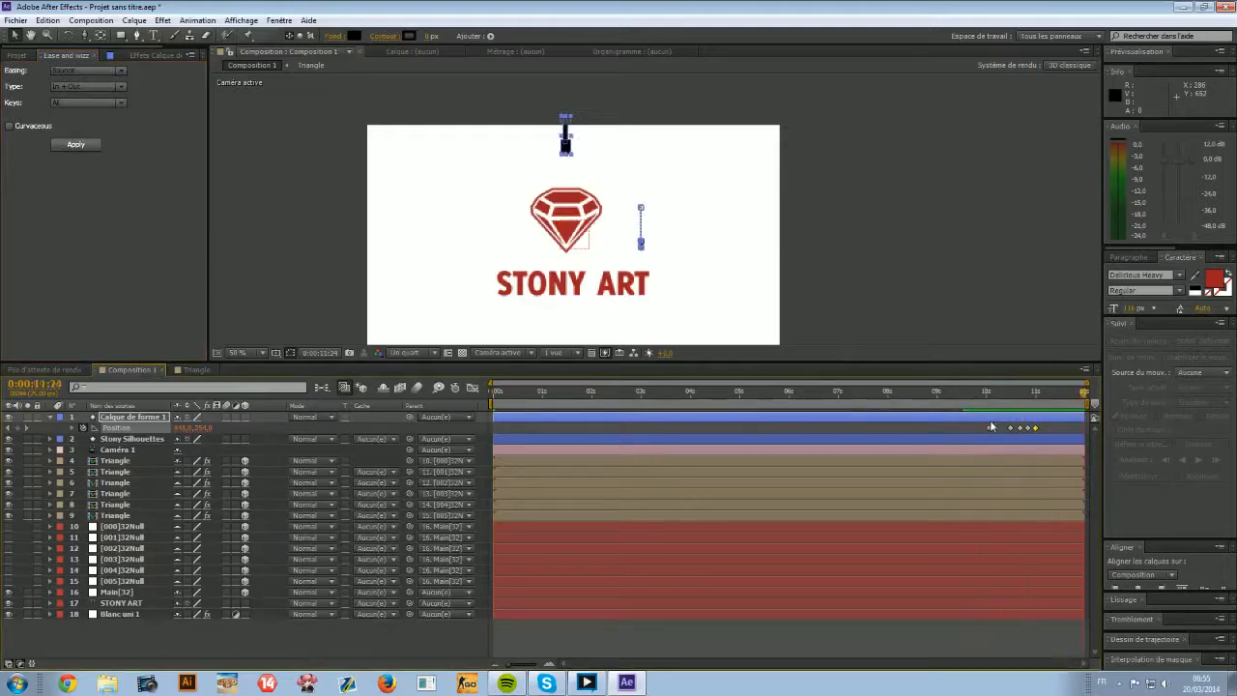
Try Elastic easing of type In on the black shape's position keyframes, and preview it from 0:00:09:21.
click(74, 71)
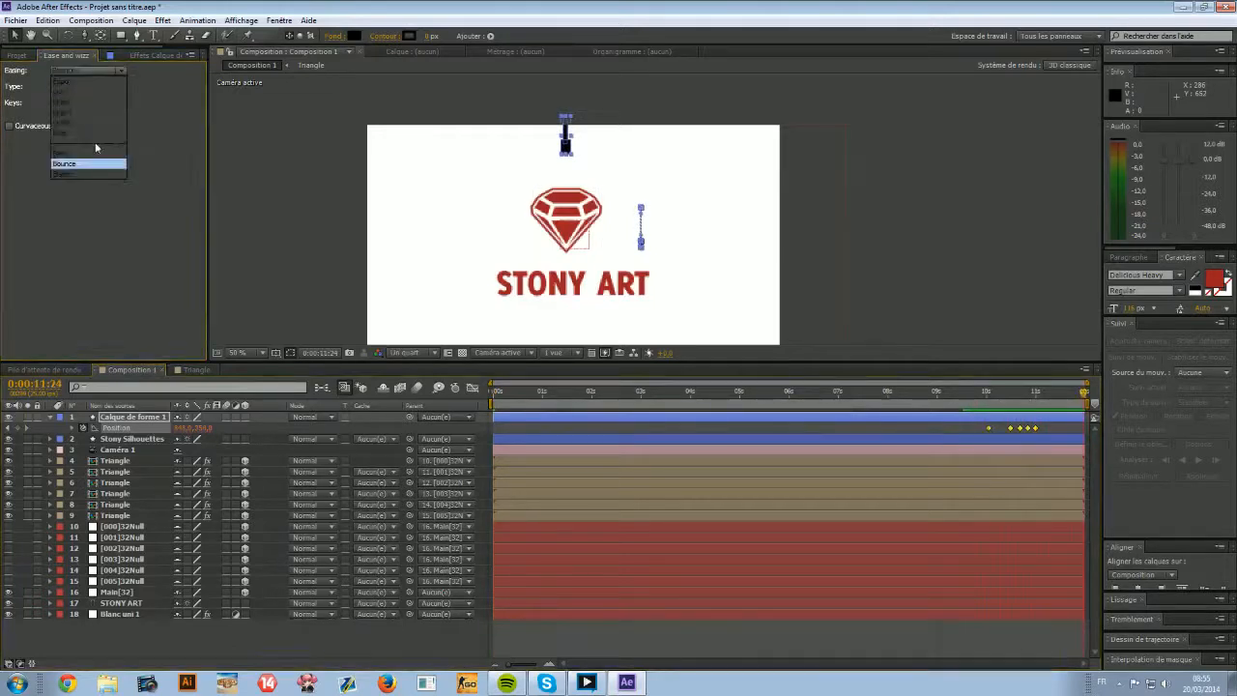
click(83, 171)
click(82, 87)
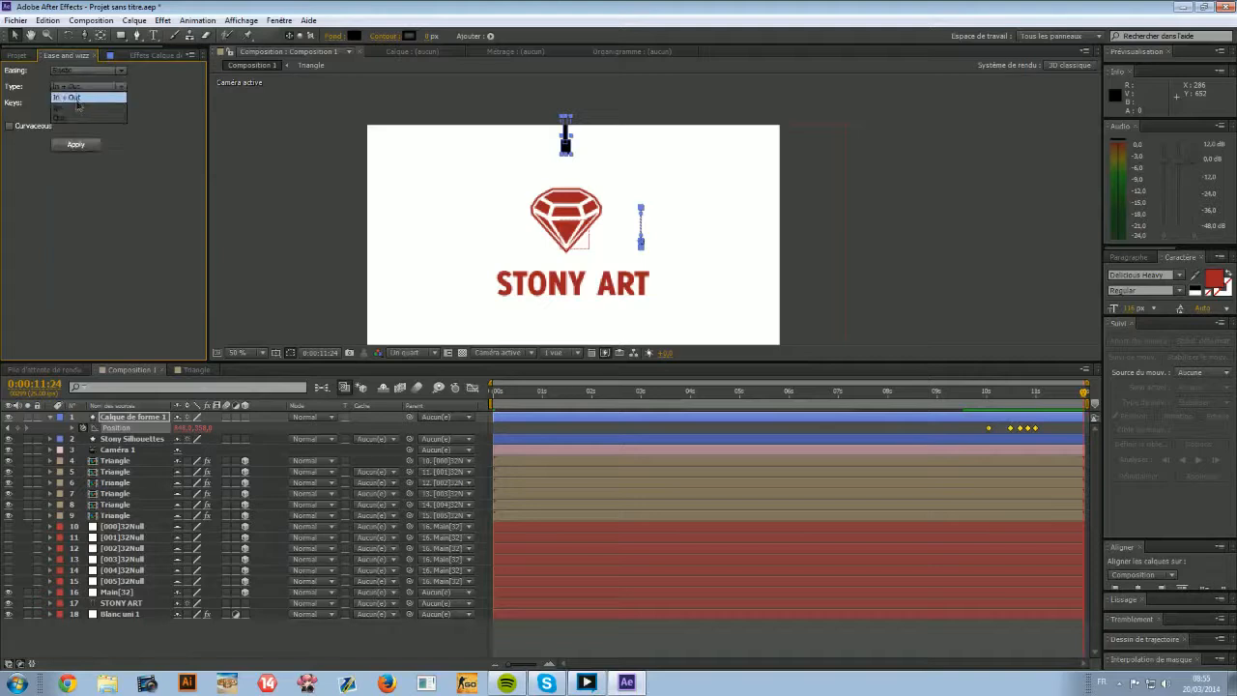
click(68, 102)
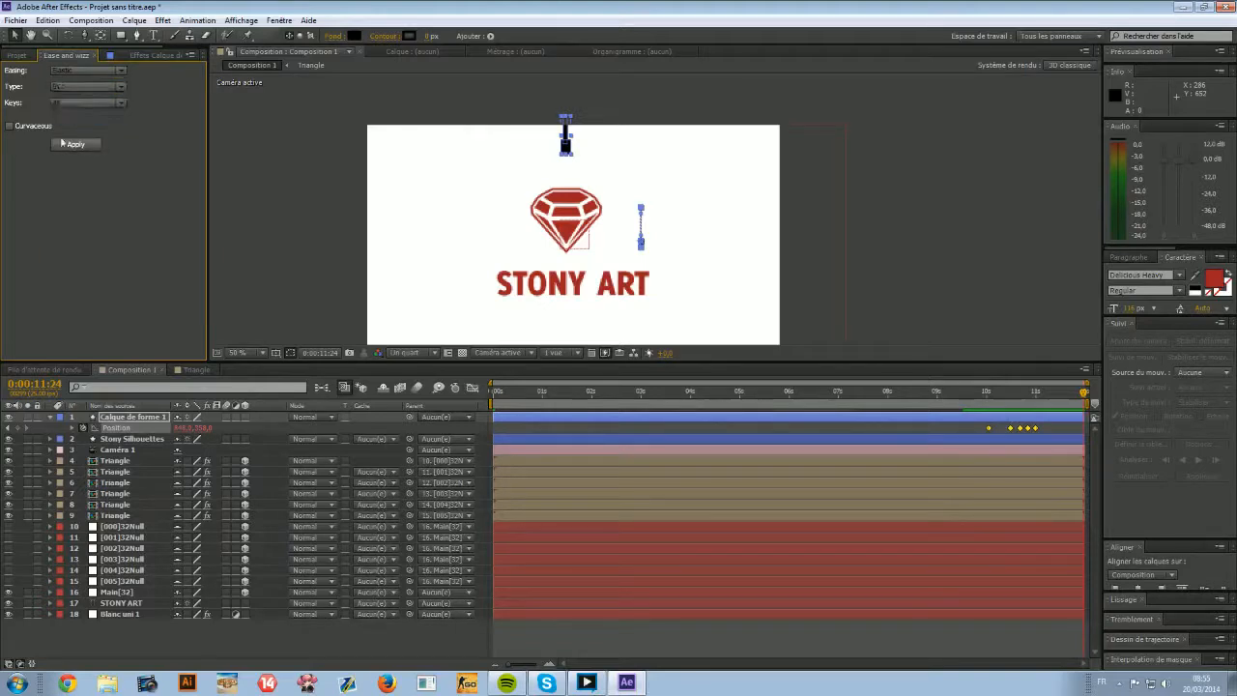
click(979, 393)
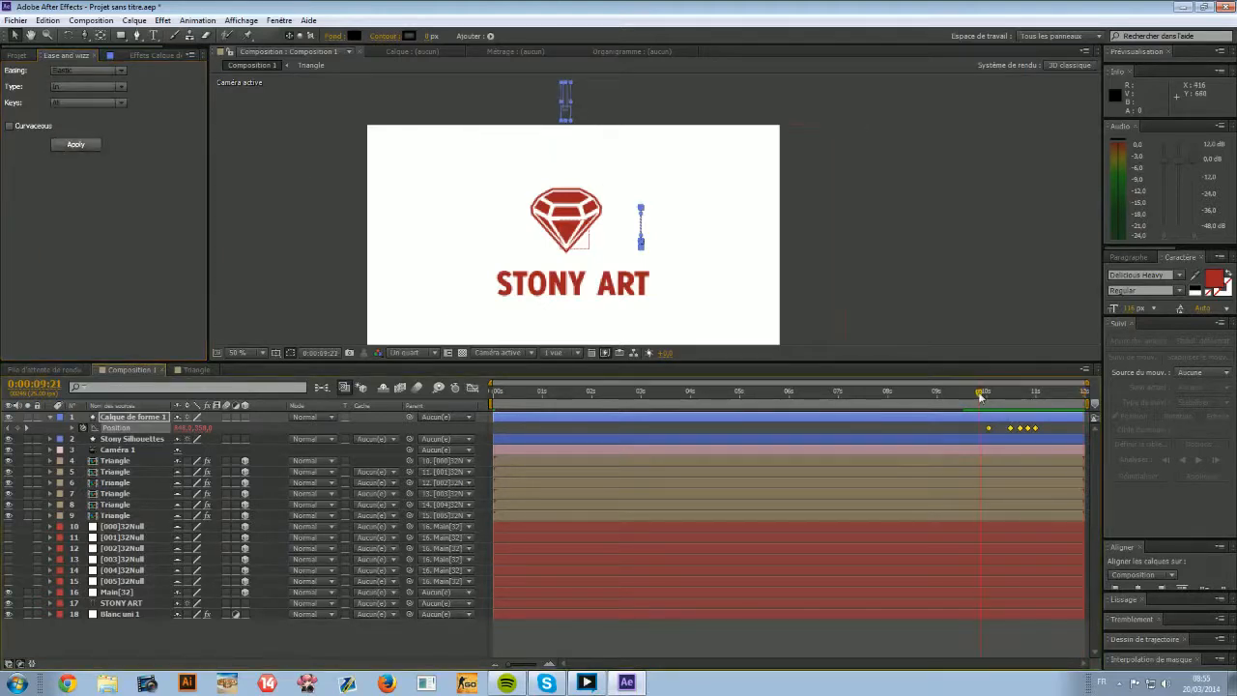
key(space)
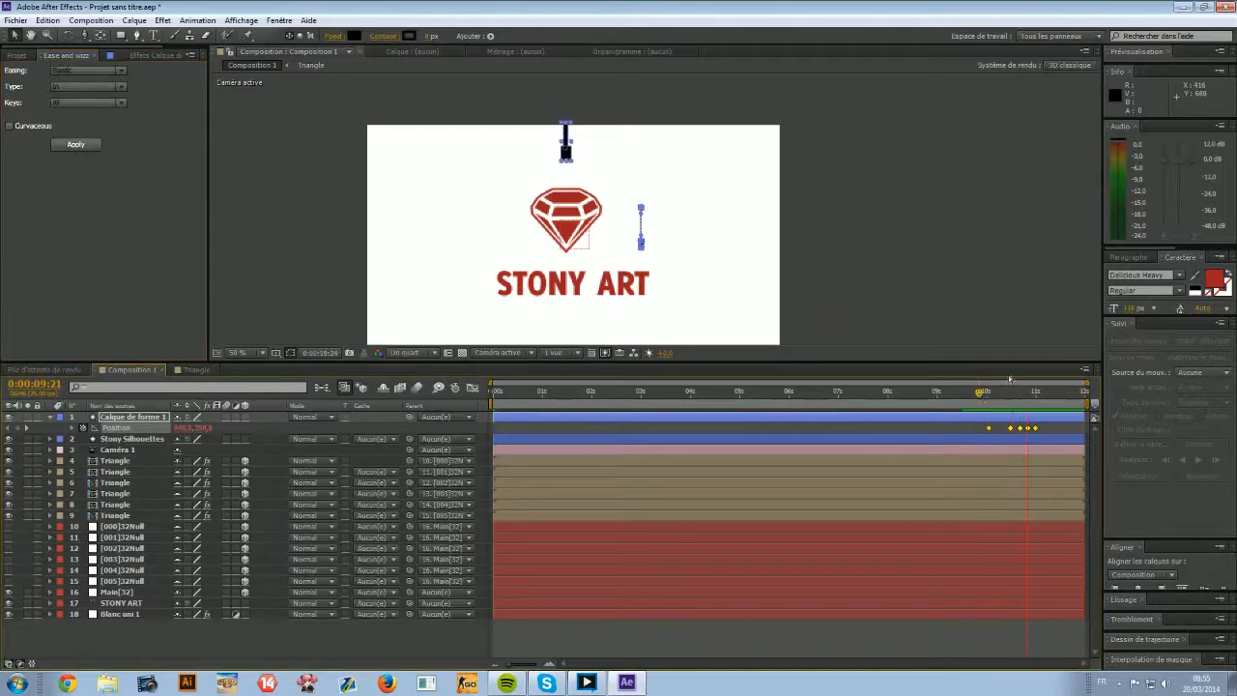
Apply Expo easing with In + Out to the black shape's position keyframes, and preview it from 0:00:09:21.
click(77, 67)
click(78, 85)
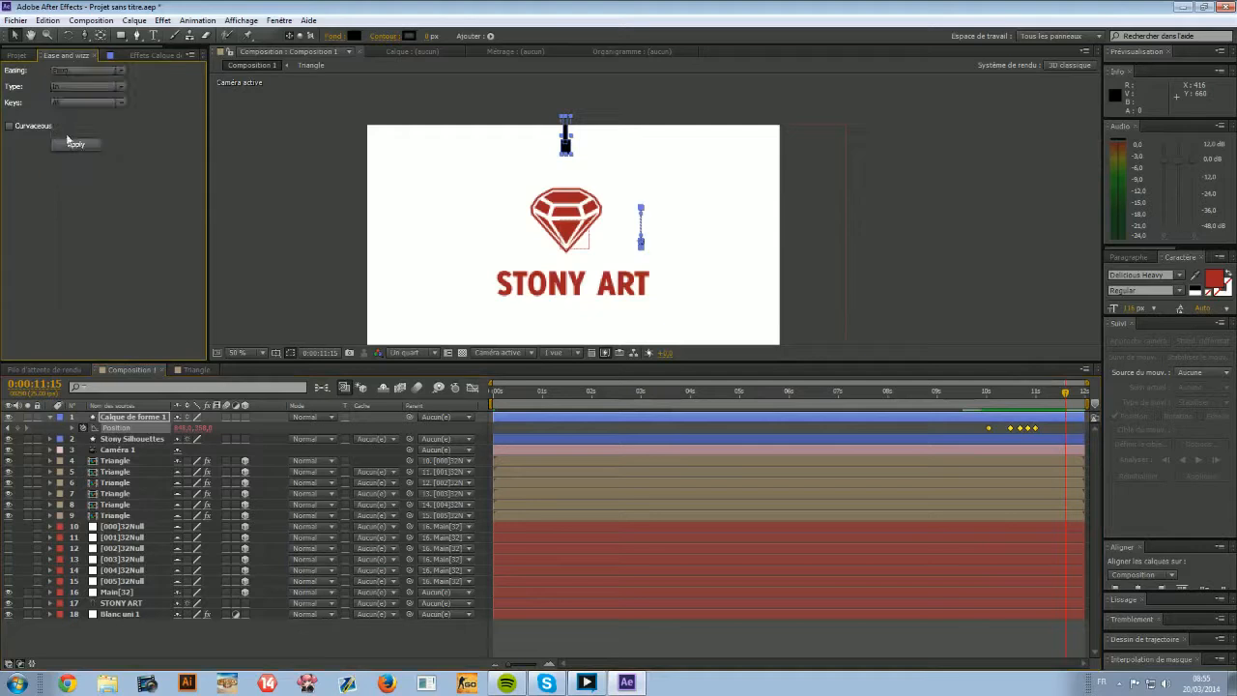
click(65, 87)
click(68, 116)
click(67, 145)
drag(1015, 400, 980, 404)
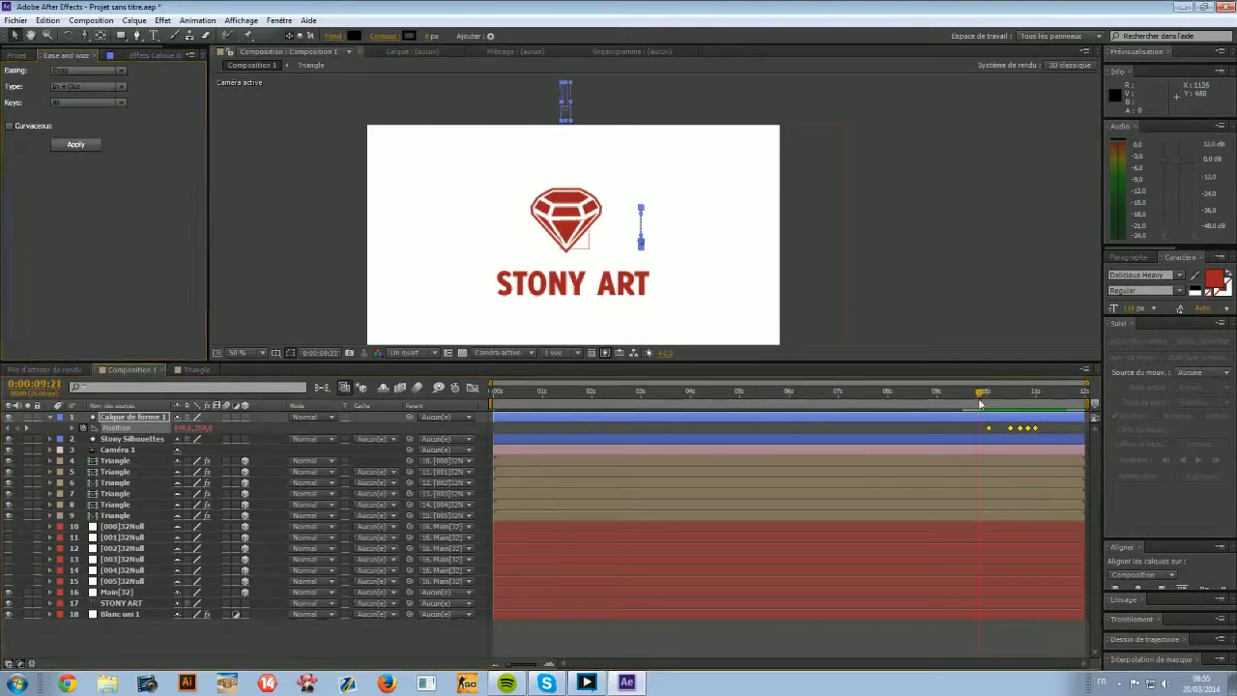
key(space)
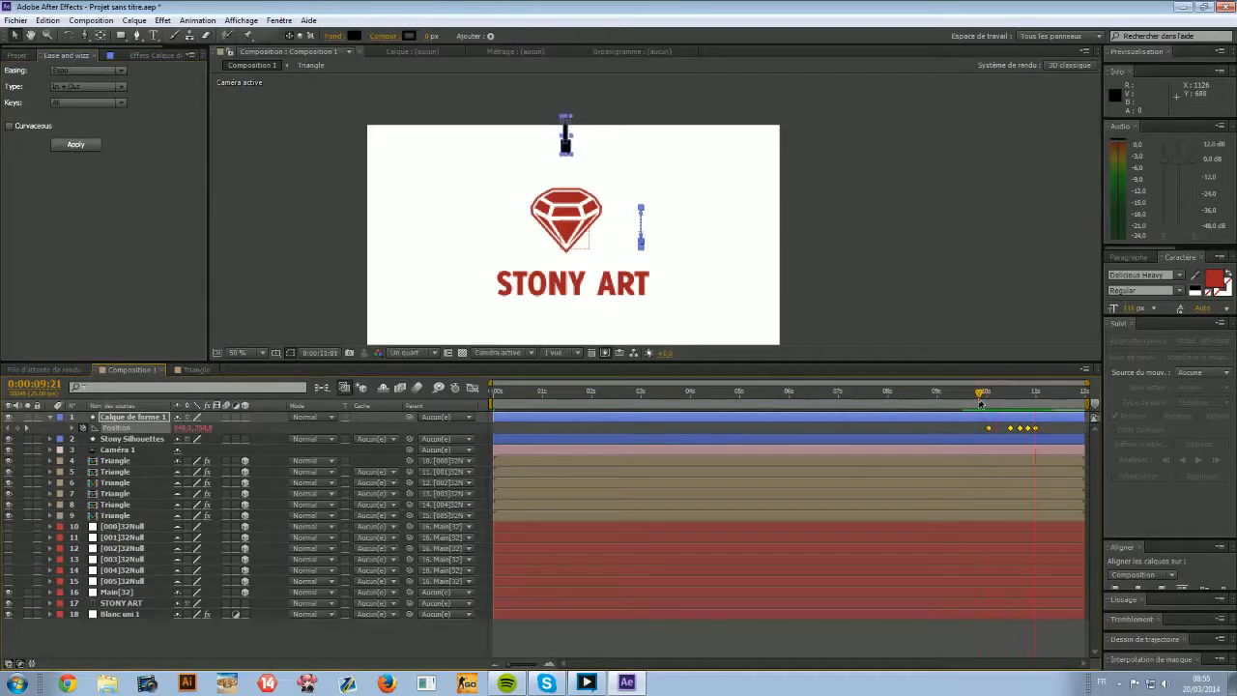
At 0:00:11:02, create a black 1280 x 720 px solid above the other layers and activate the Ellipse tool.
mouse_move(1028, 395)
mouse_down()
mouse_move(1014, 395)
mouse_move(1041, 396)
mouse_up()
key(u)
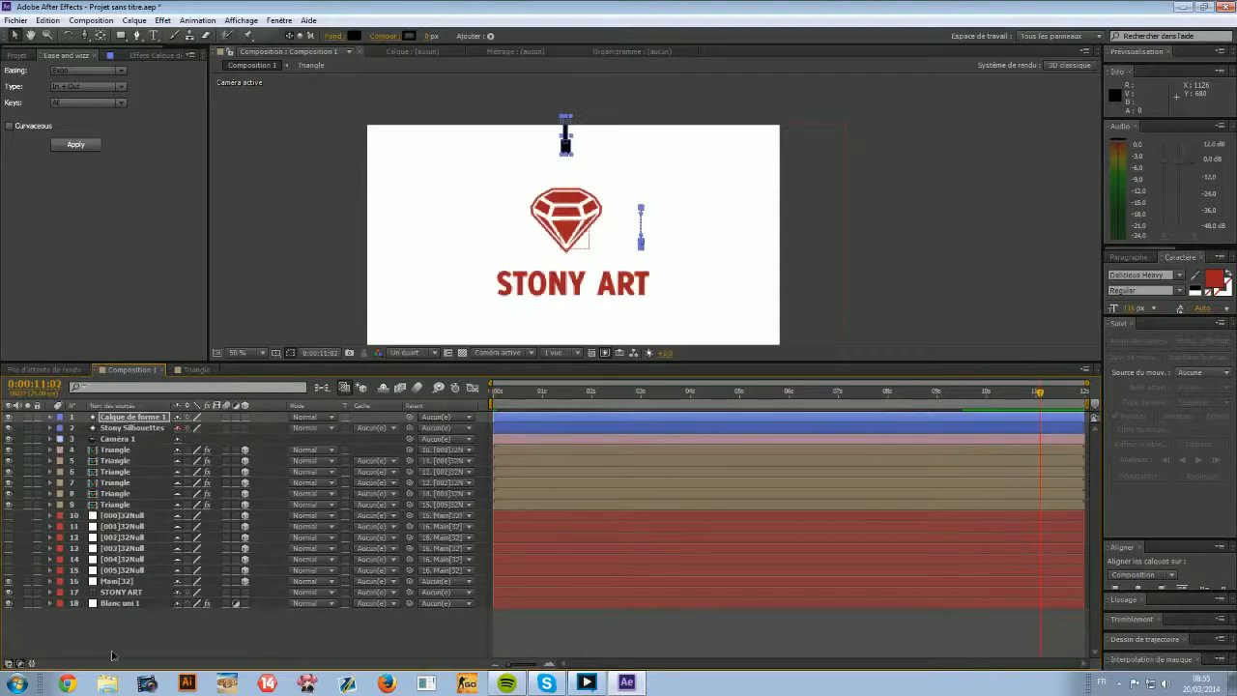
key(shift)
right_click(228, 616)
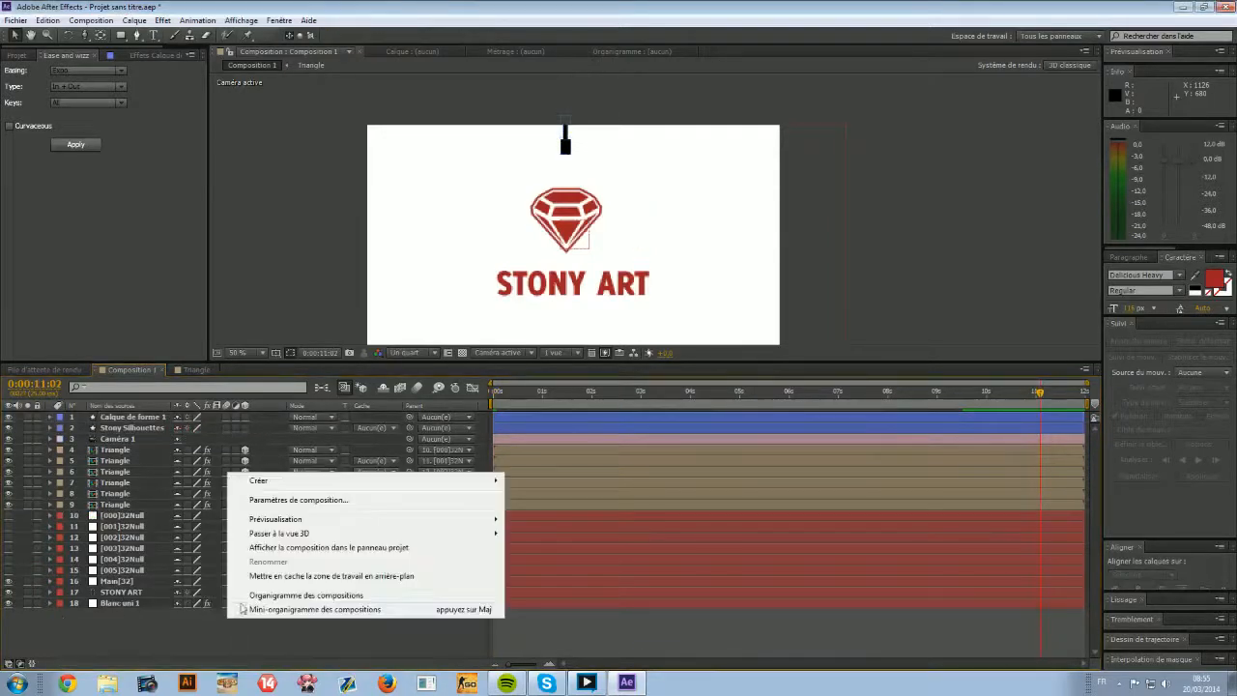
mouse_move(310, 480)
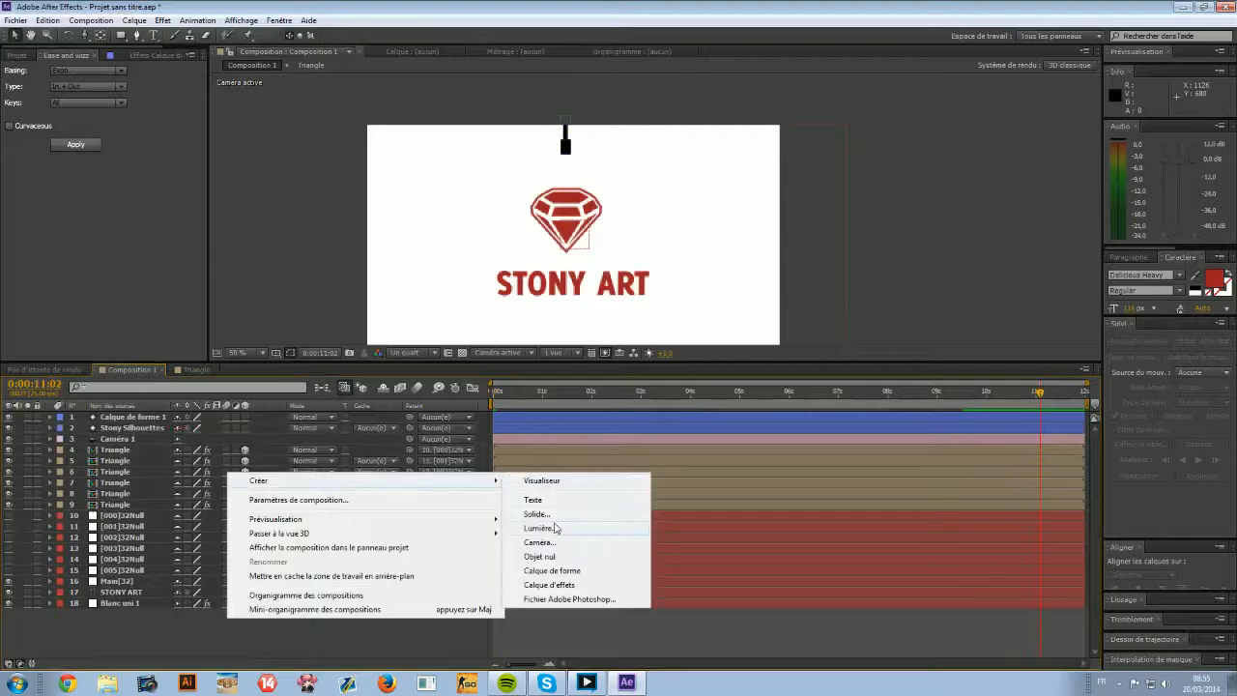
click(560, 512)
click(609, 418)
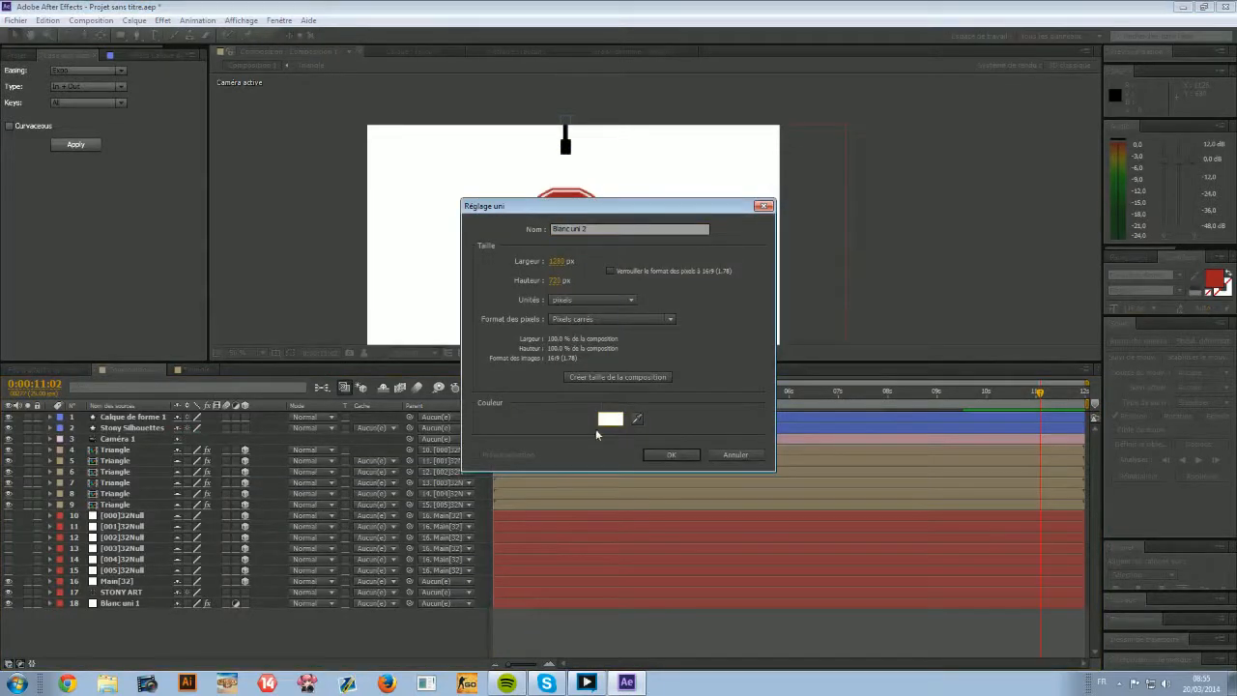
click(726, 365)
click(670, 460)
drag(122, 35, 151, 64)
drag(530, 228, 533, 230)
click(533, 230)
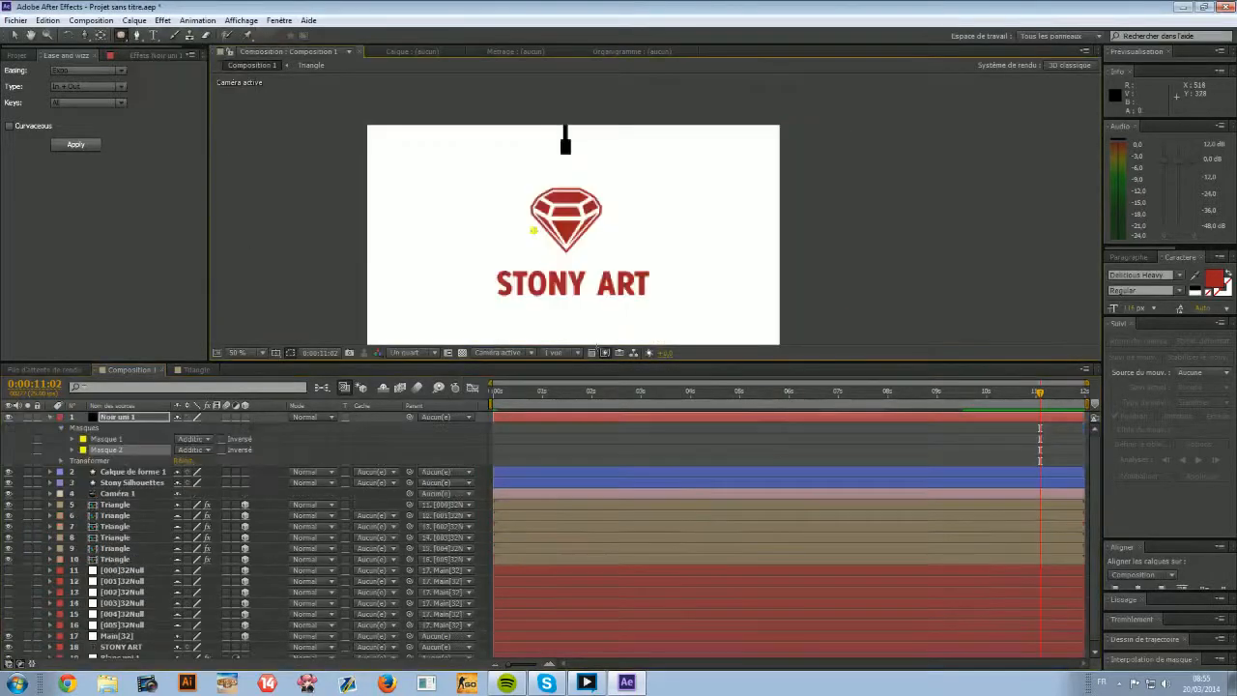
key(Delete)
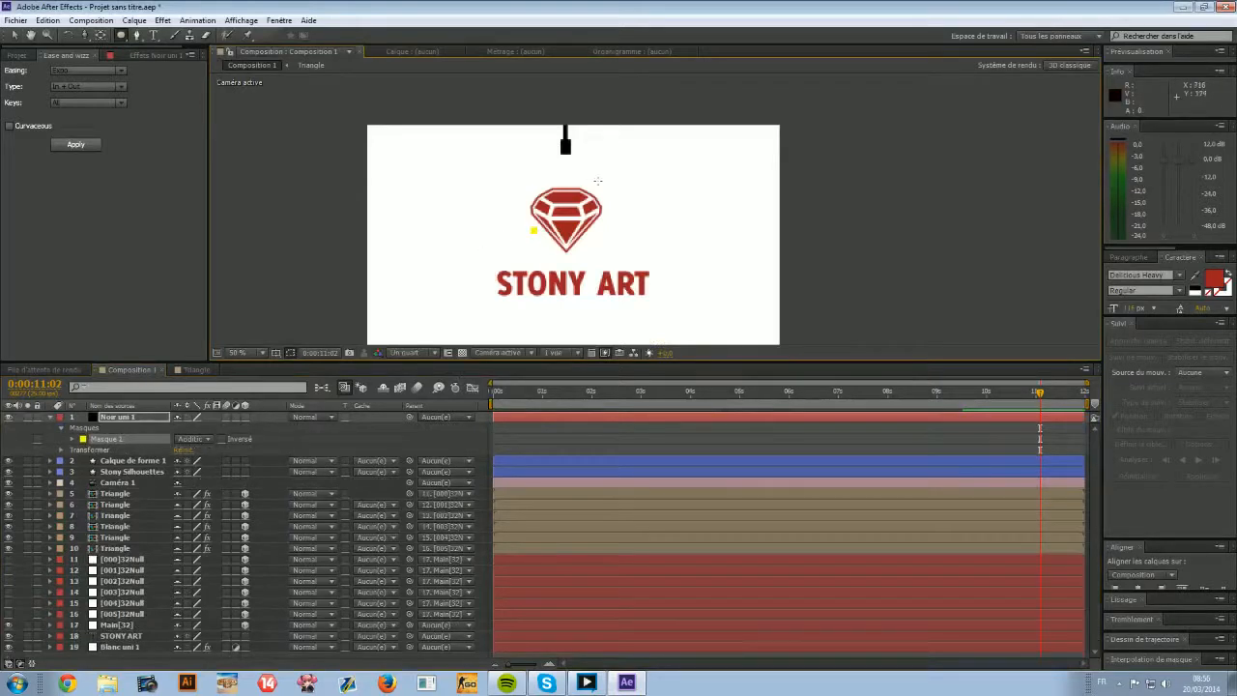
drag(516, 191, 615, 273)
key(ctrl+z)
key(Delete)
Draw a circular mask on the black solid and move it over the diamond logo.
drag(541, 202, 630, 292)
click(20, 40)
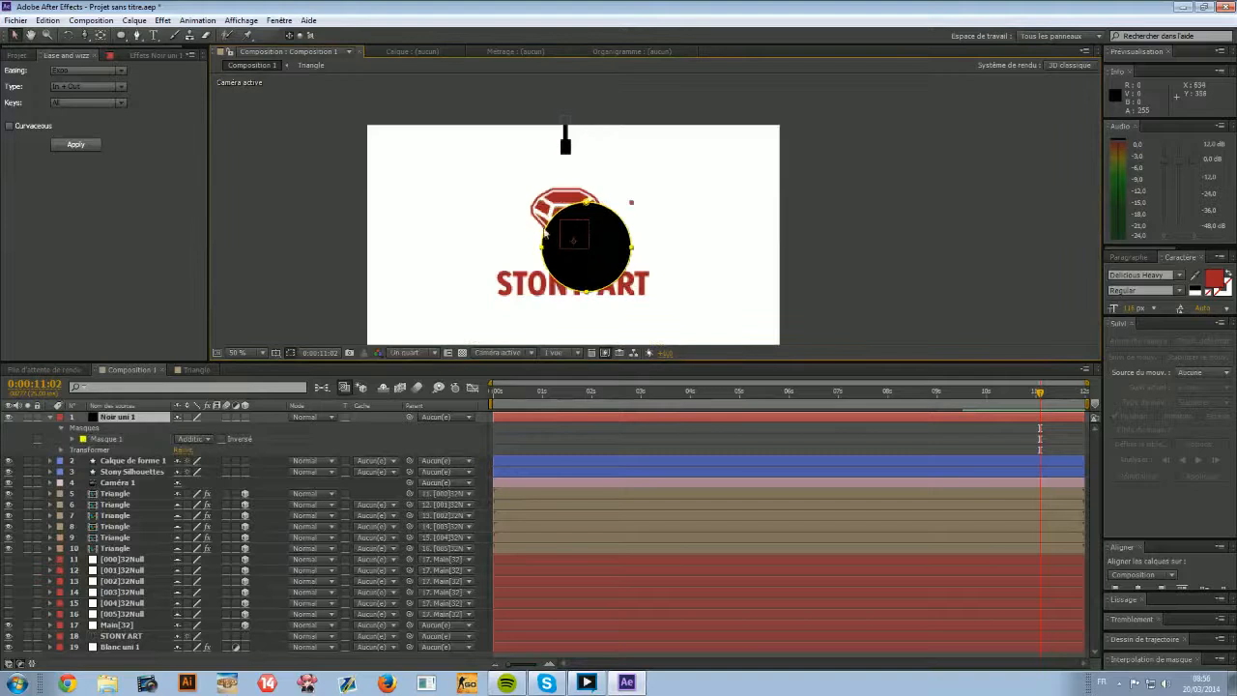
click(555, 205)
click(117, 417)
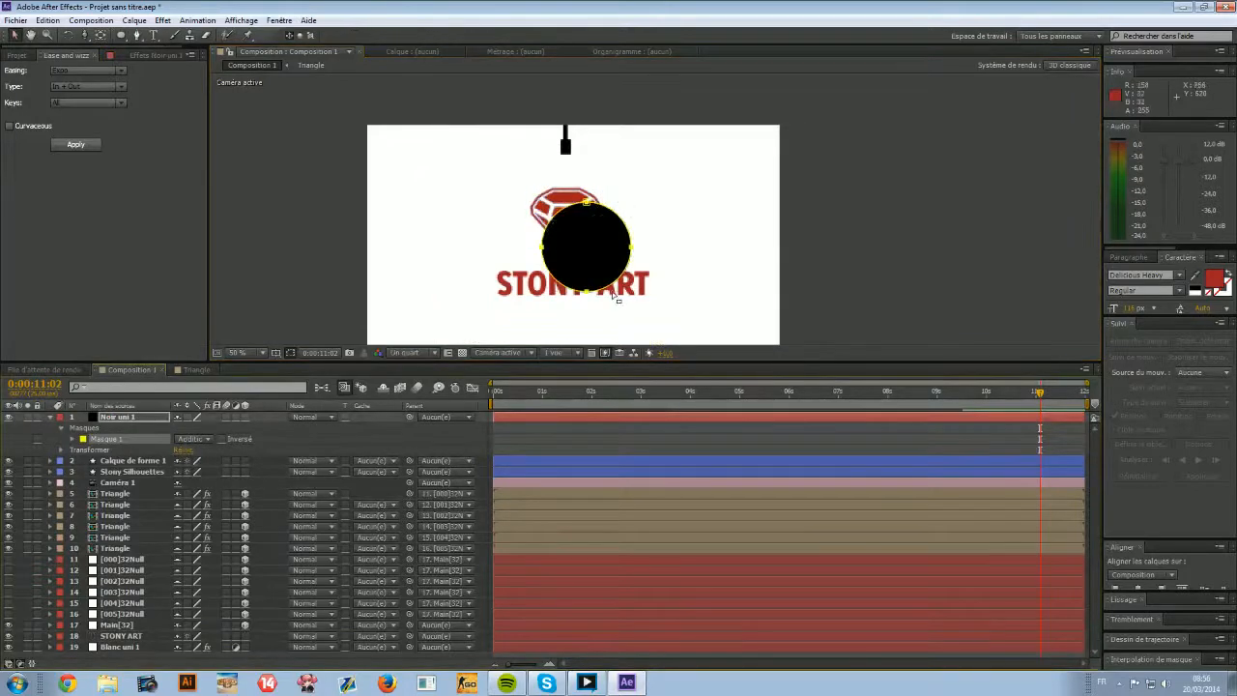
drag(563, 284, 531, 270)
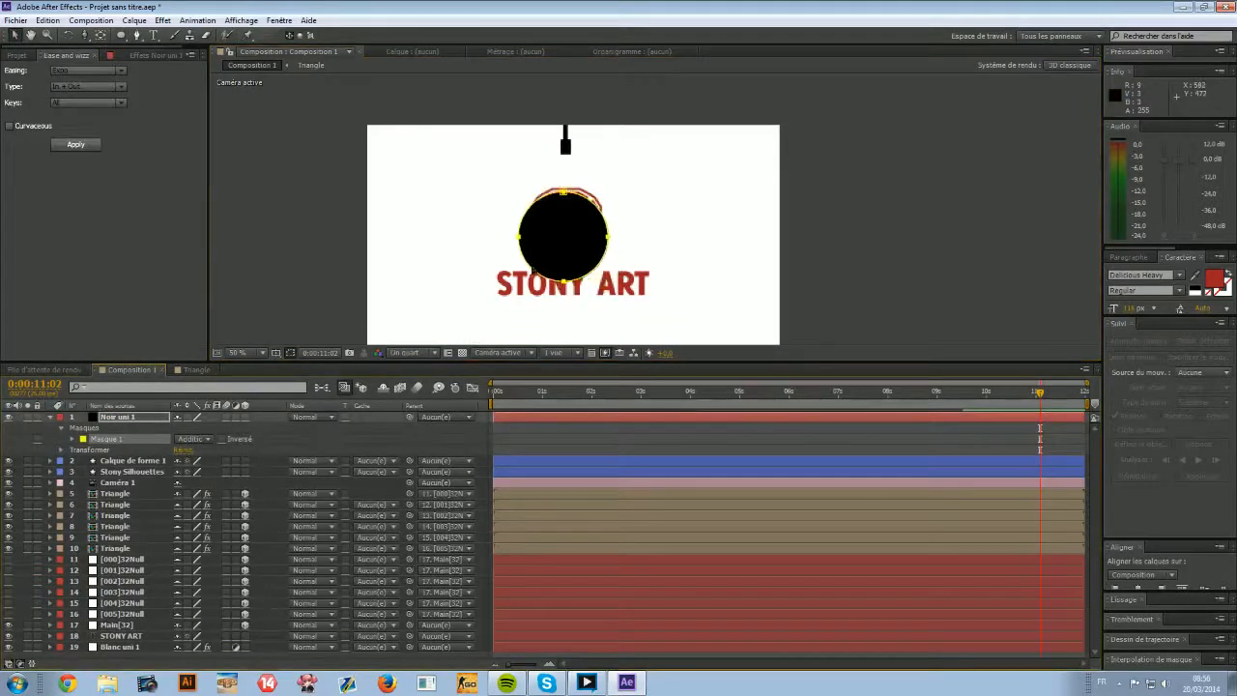
Add an expansion keyframe to Masque 1 at 0:00:11:02 and feather the mask's edge.
click(73, 439)
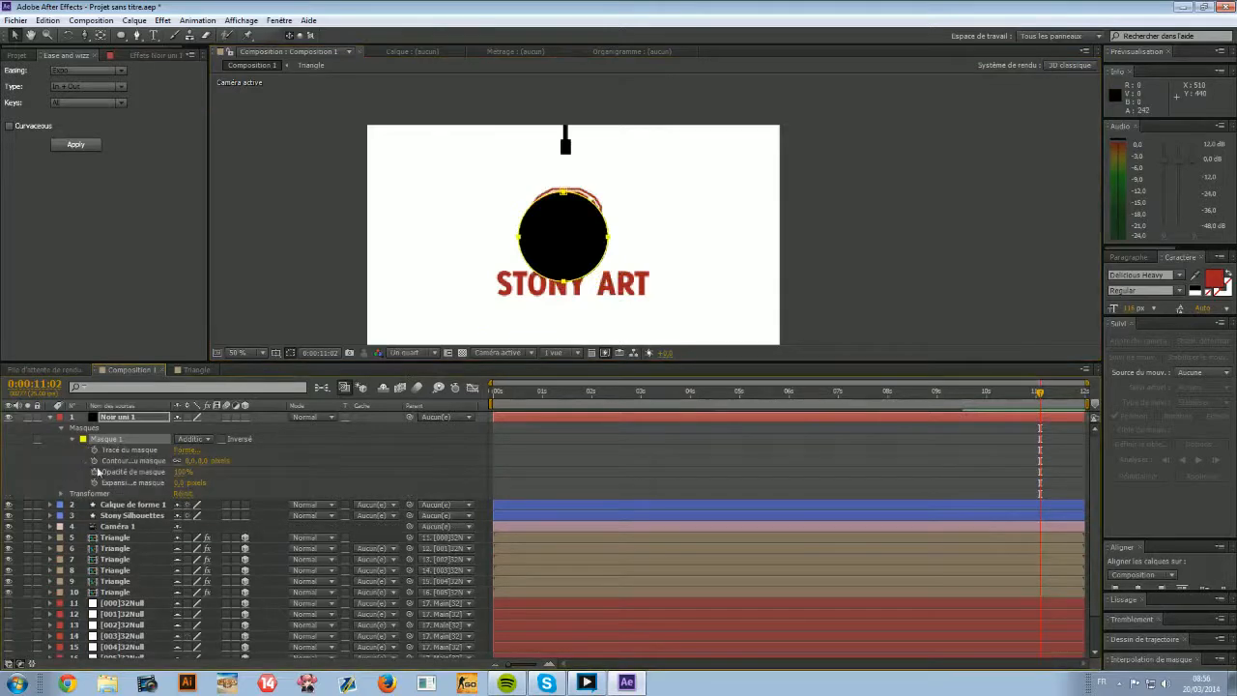
click(94, 482)
drag(190, 462, 237, 463)
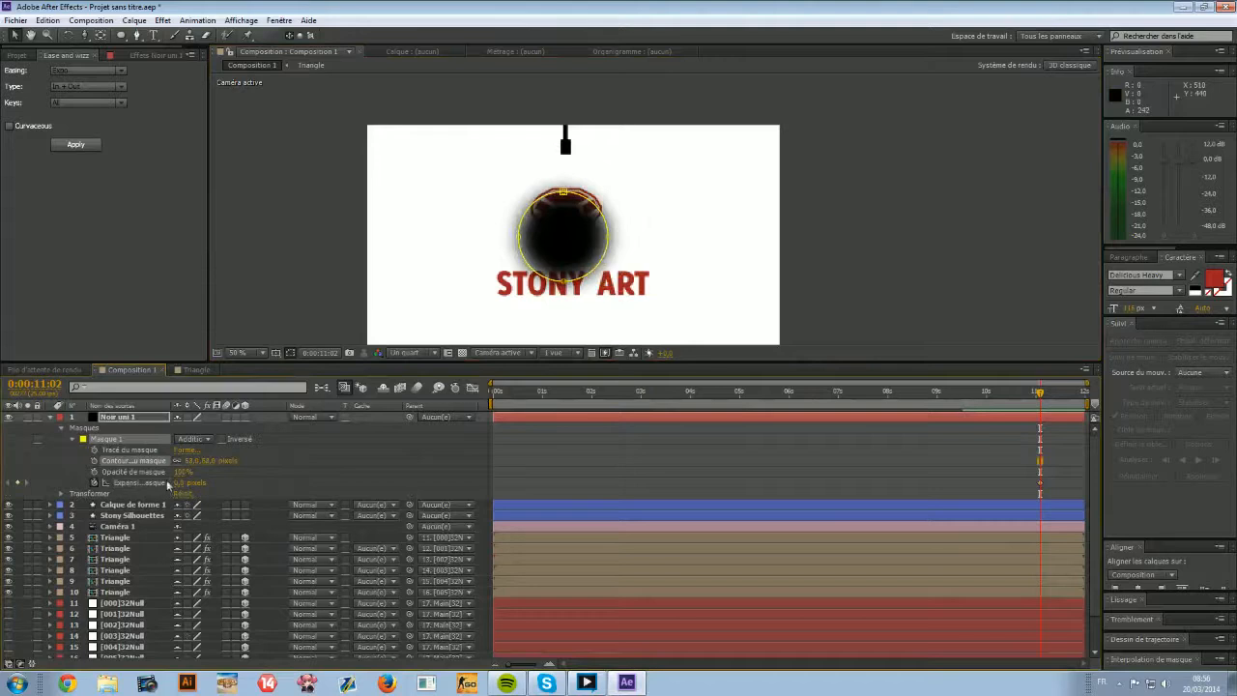
Set Masque 1 to subtract mode and increase its expansion at 0:00:11:02 until the black clears the whole frame.
click(203, 441)
click(203, 478)
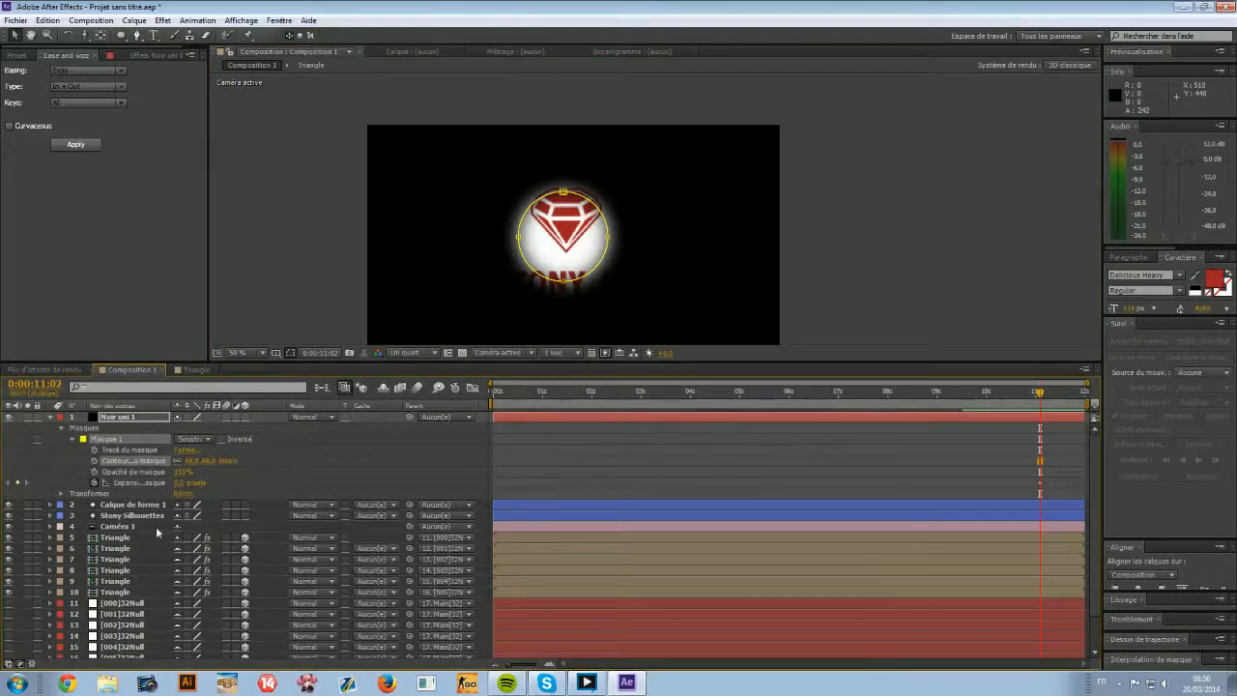
drag(181, 482, 1126, 365)
At 0:00:11:13, keyframe the mask expansion at about -200 px, apply Expo In + Out easing, and preview the closing transition.
drag(1041, 392, 1061, 394)
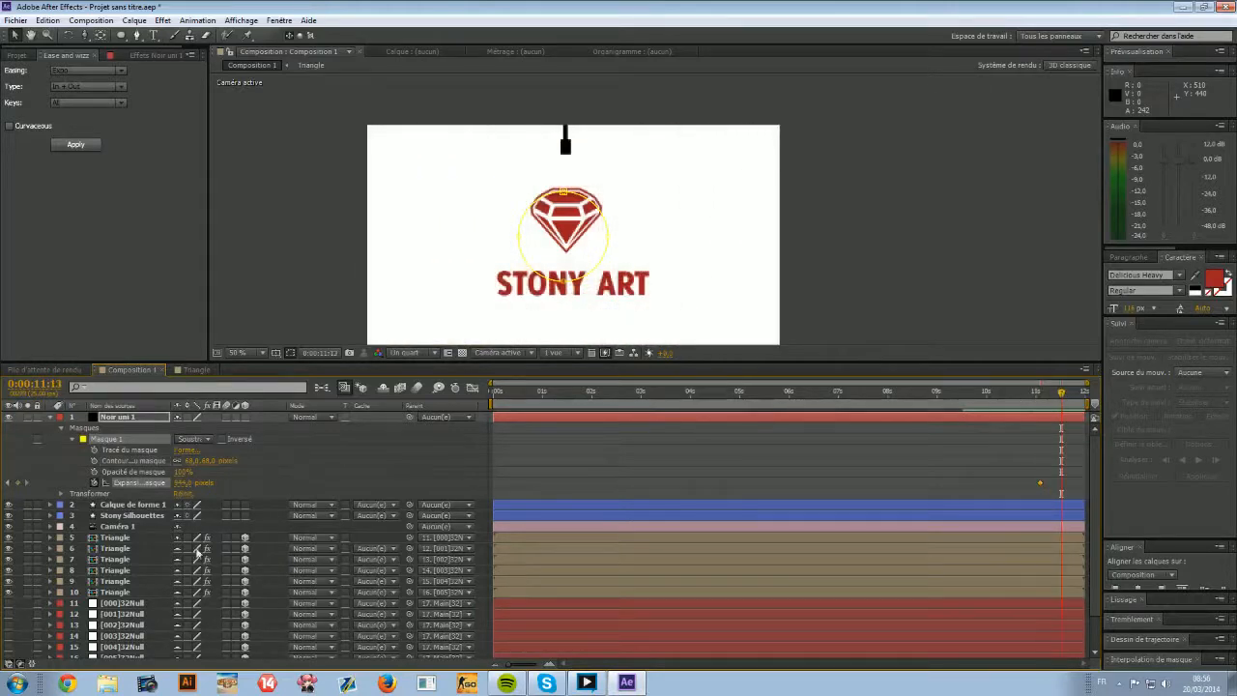
drag(7, 472, 0, 472)
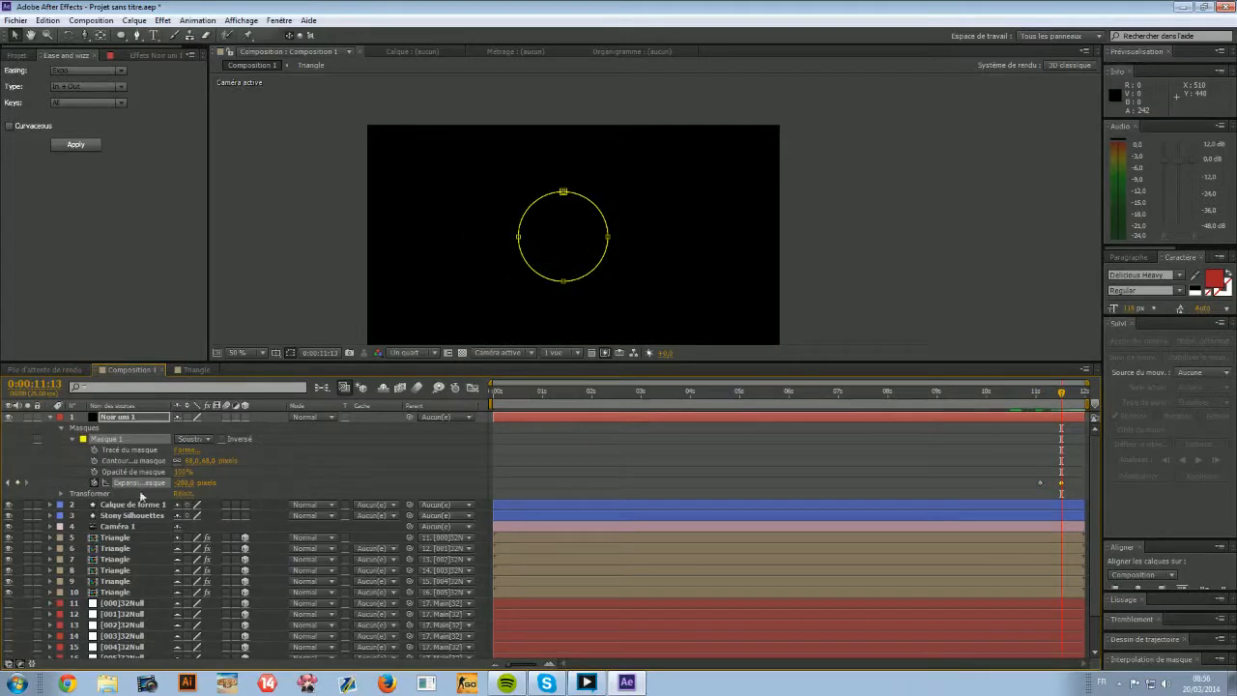
click(76, 144)
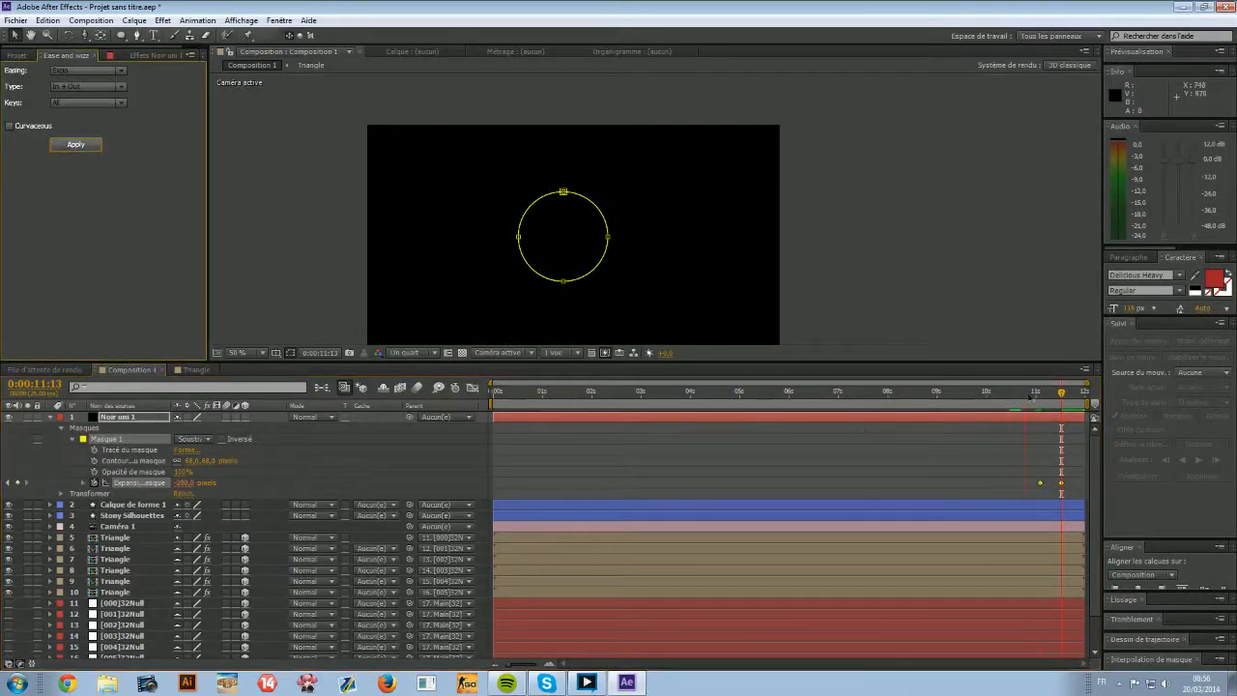
click(1012, 393)
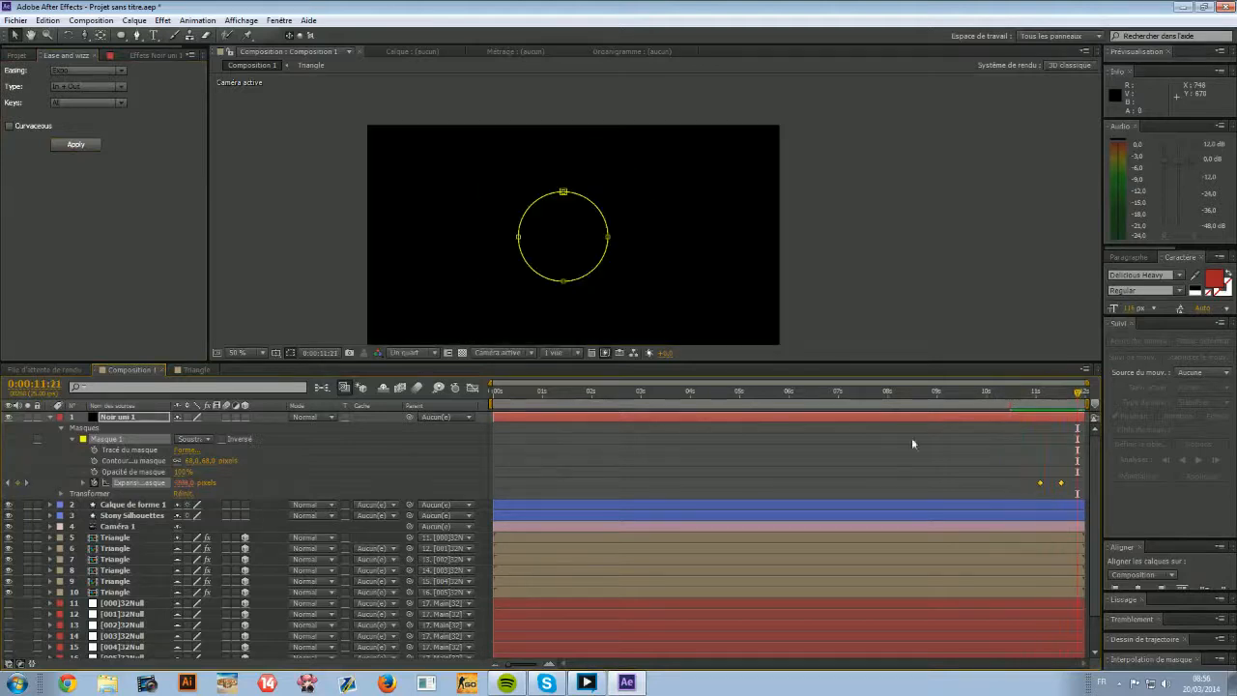
Collapse the black solid's properties and preview the whole animation from the start.
click(51, 417)
drag(535, 394, 465, 392)
key(space)
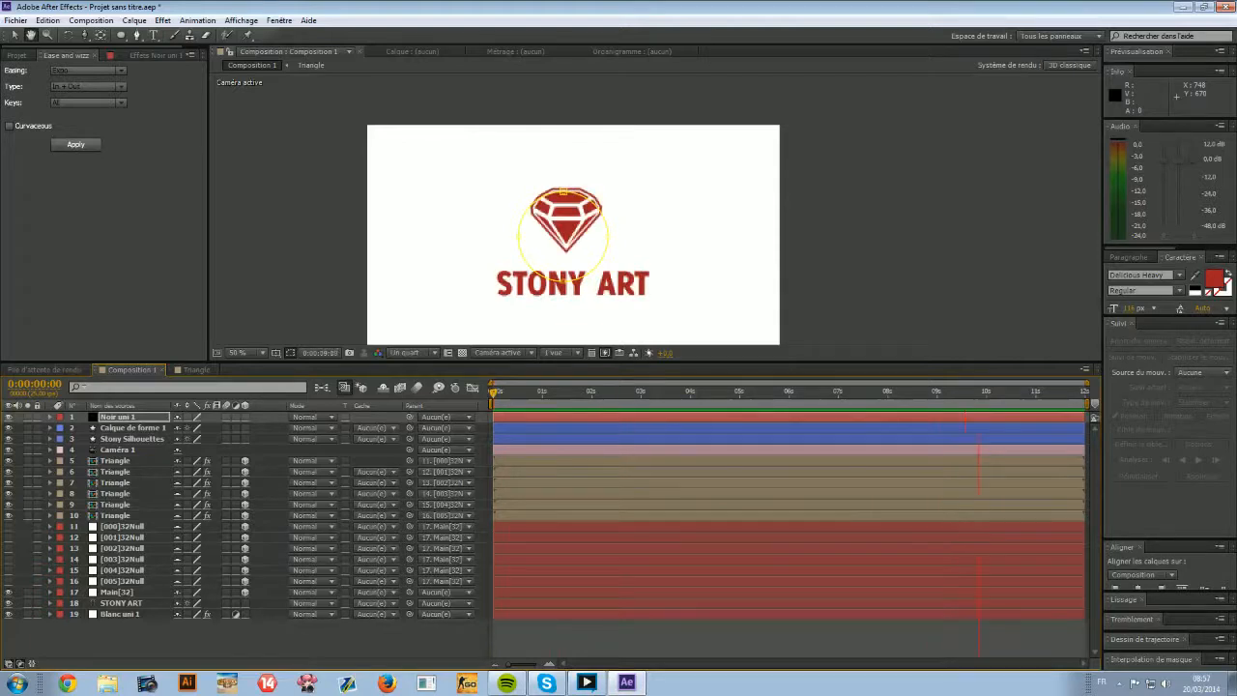
key(alt+Tab)
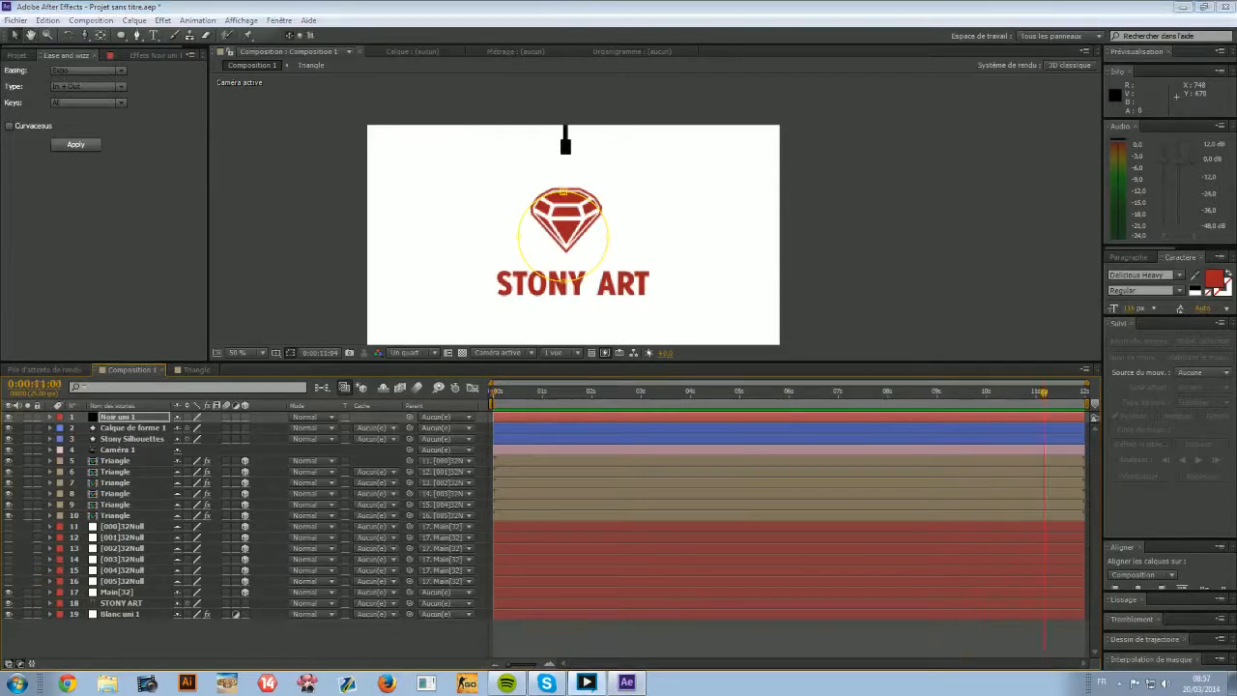